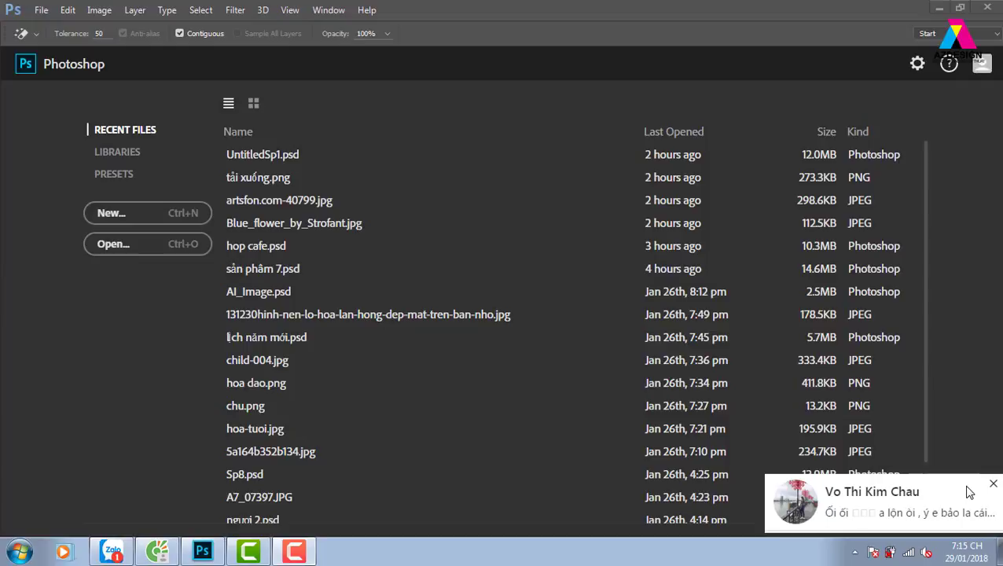
Step: Dismiss the chat notification popup
{"action": "left_click", "coordinate": [993, 483]}
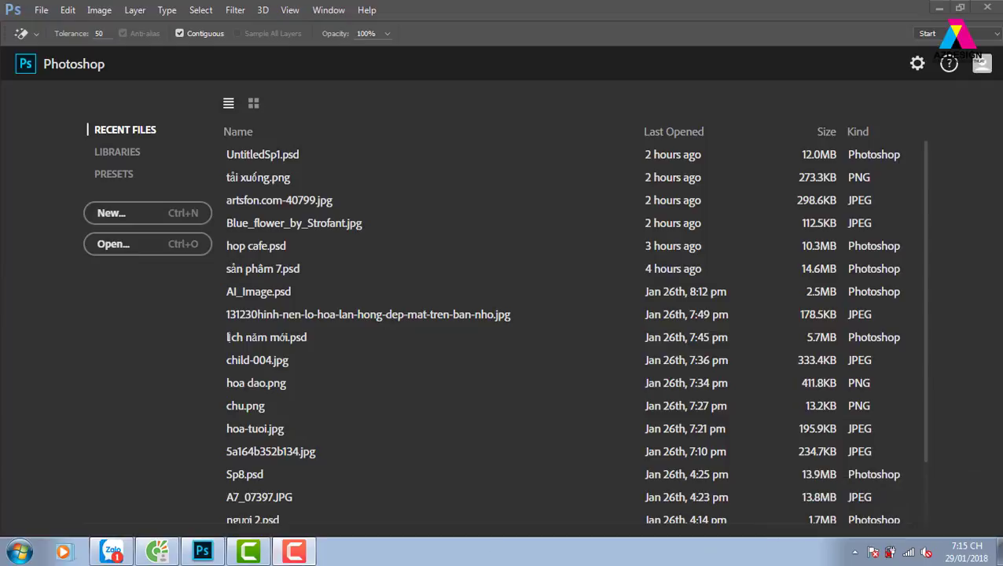
{"action": "left_click", "coordinate": [294, 550]}
{"action": "left_click", "coordinate": [936, 489]}
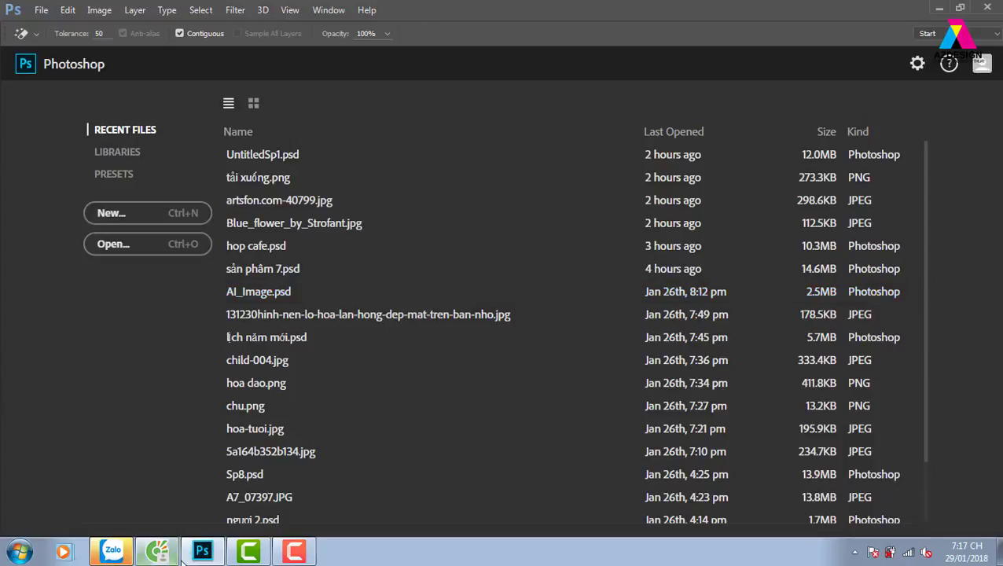
Step: Load the Google homepage in the Cốc Cốc browser
{"action": "left_click", "coordinate": [158, 551]}
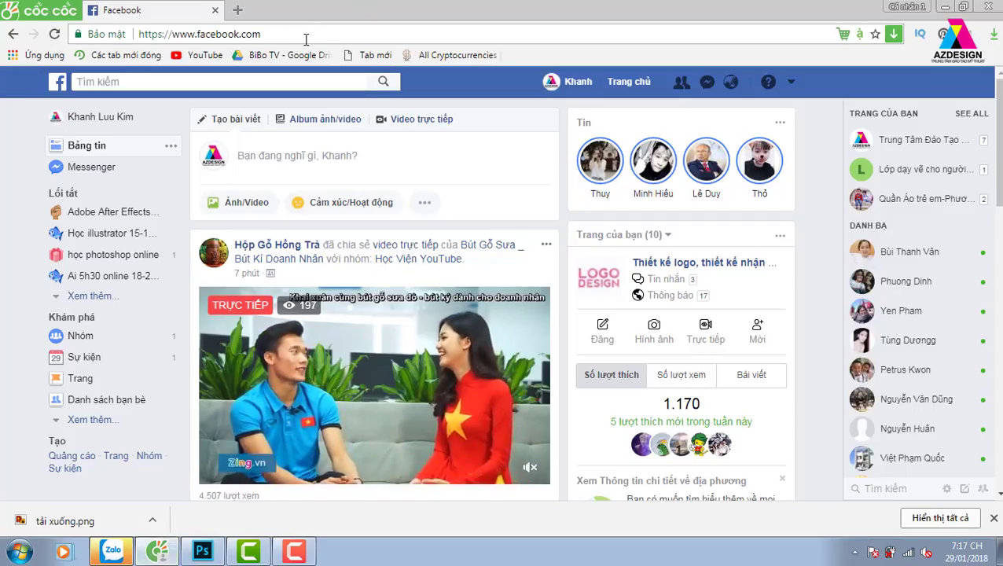
{"action": "left_click", "coordinate": [305, 37]}
{"action": "key", "text": "BackSpace"}
{"action": "type", "text": "go"}
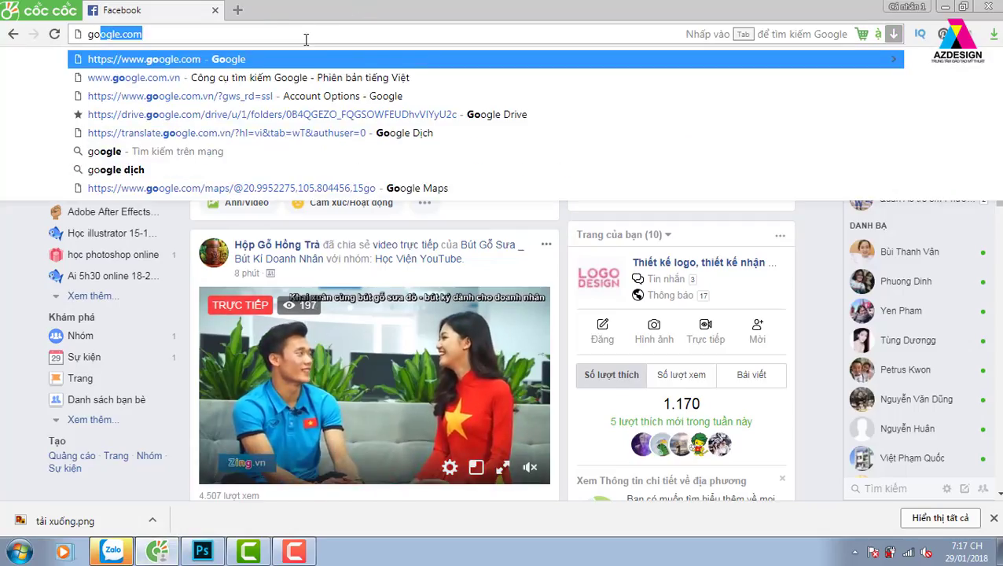
{"action": "key", "text": "Return"}
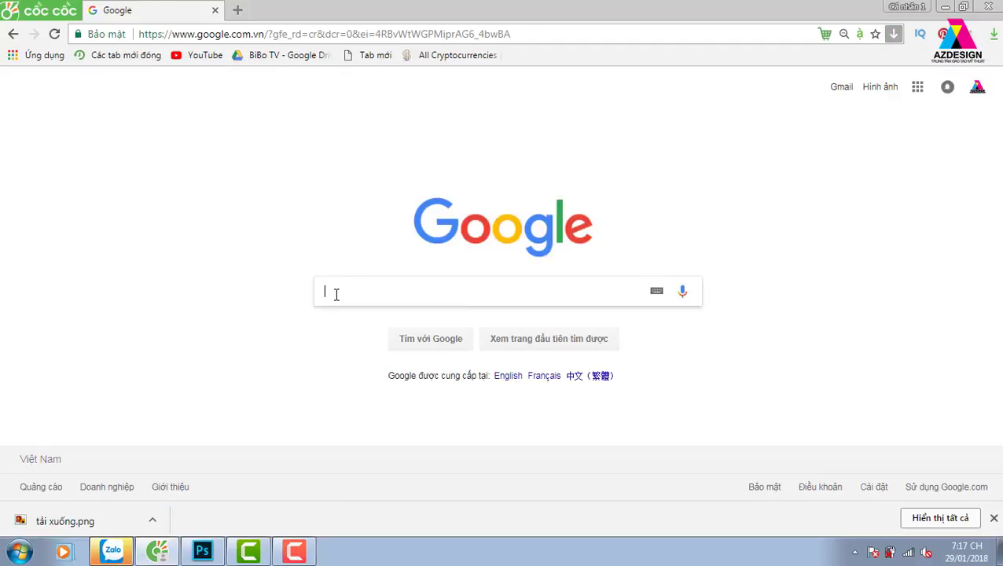
Step: Search Google for '960 grid' and open the 960 Grid System result
{"action": "left_click", "coordinate": [335, 294]}
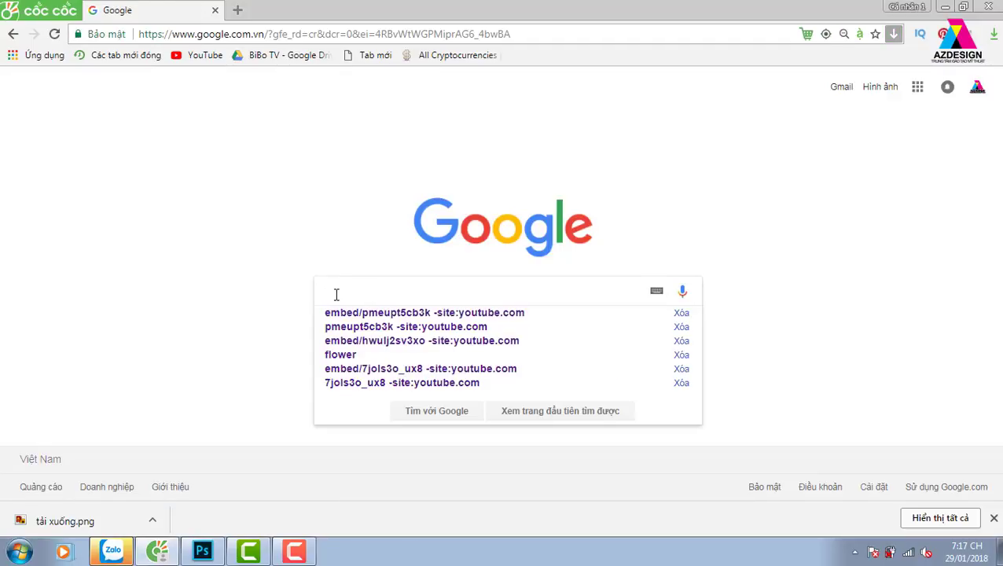
{"action": "type", "text": "960"}
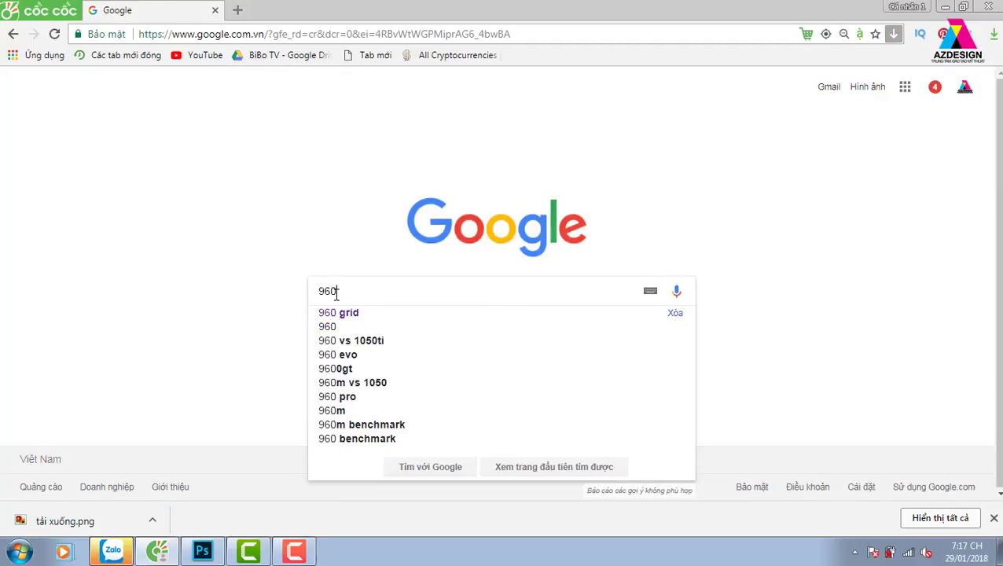
{"action": "key", "text": "Down"}
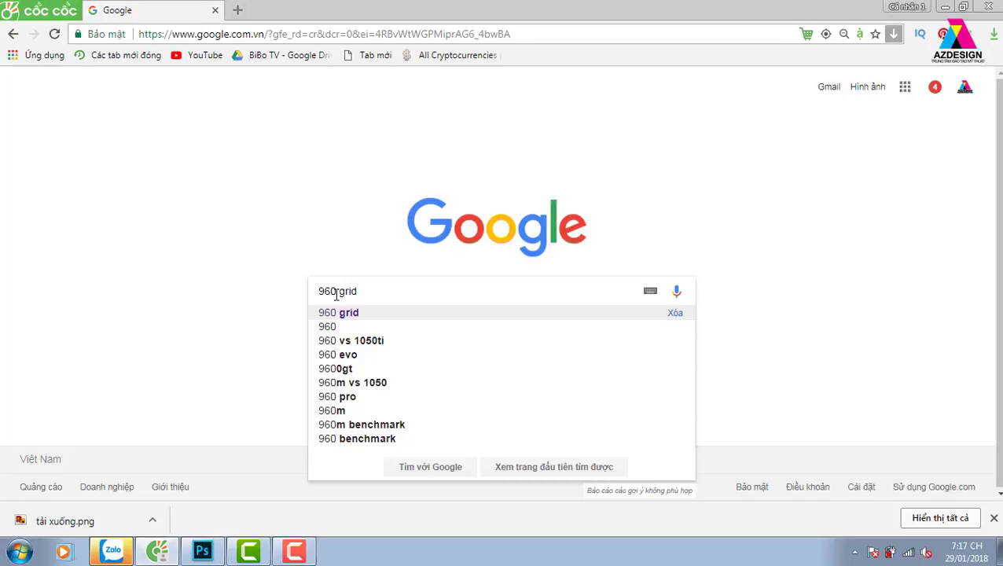
{"action": "key", "text": "Return"}
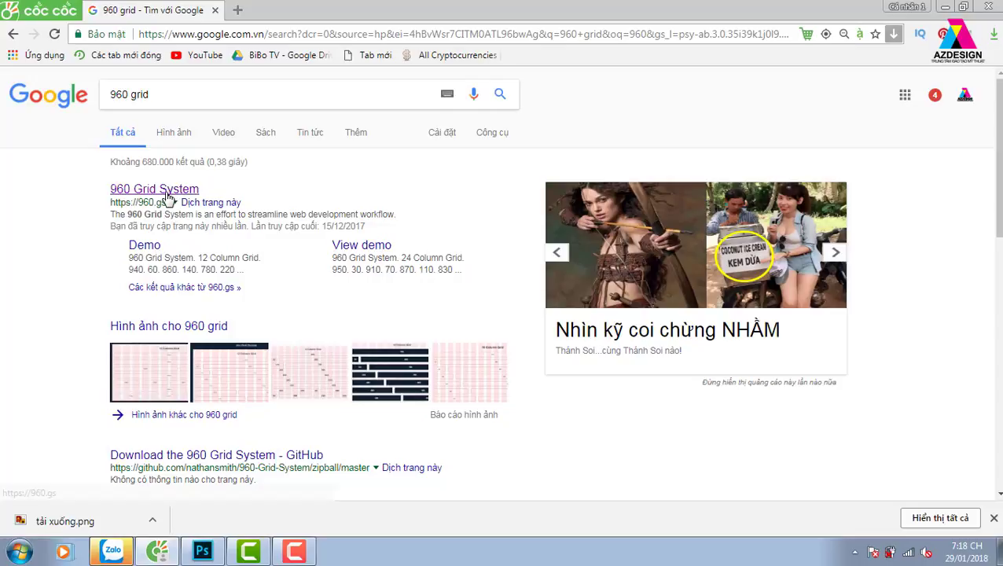
{"action": "left_click", "coordinate": [167, 193]}
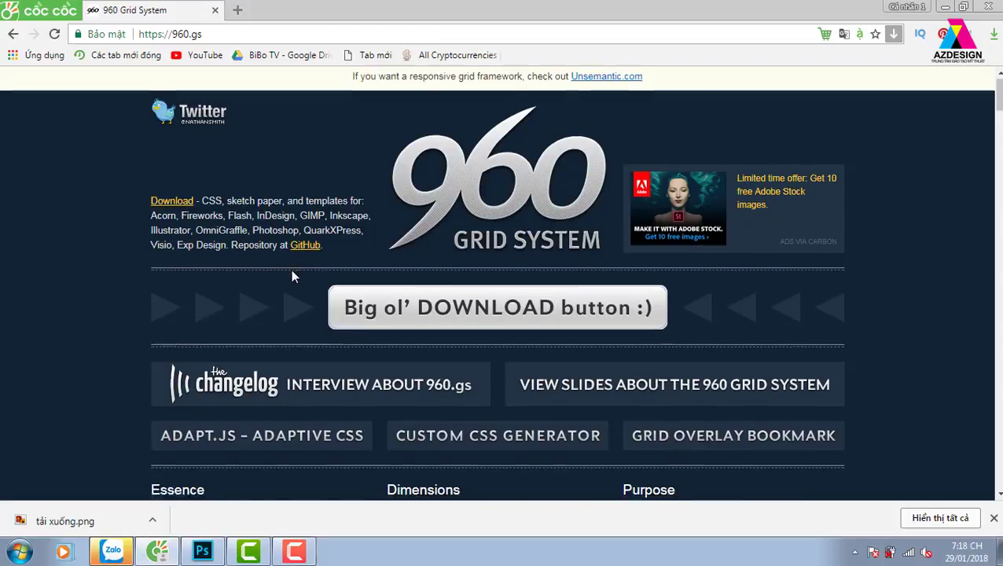
Step: Show the column grid on the Sony Music and Drupal showcase examples
{"action": "scroll", "coordinate": [290, 276], "scroll_direction": "down", "scroll_amount": 2}
{"action": "scroll", "coordinate": [291, 276], "scroll_direction": "up", "scroll_amount": 2}
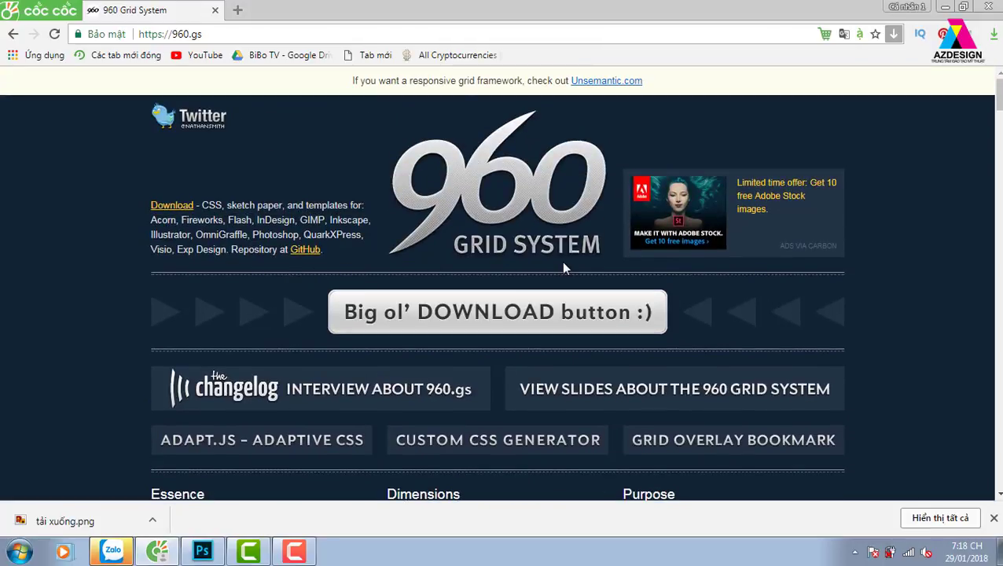
{"action": "scroll", "coordinate": [562, 268], "scroll_direction": "down", "scroll_amount": 6}
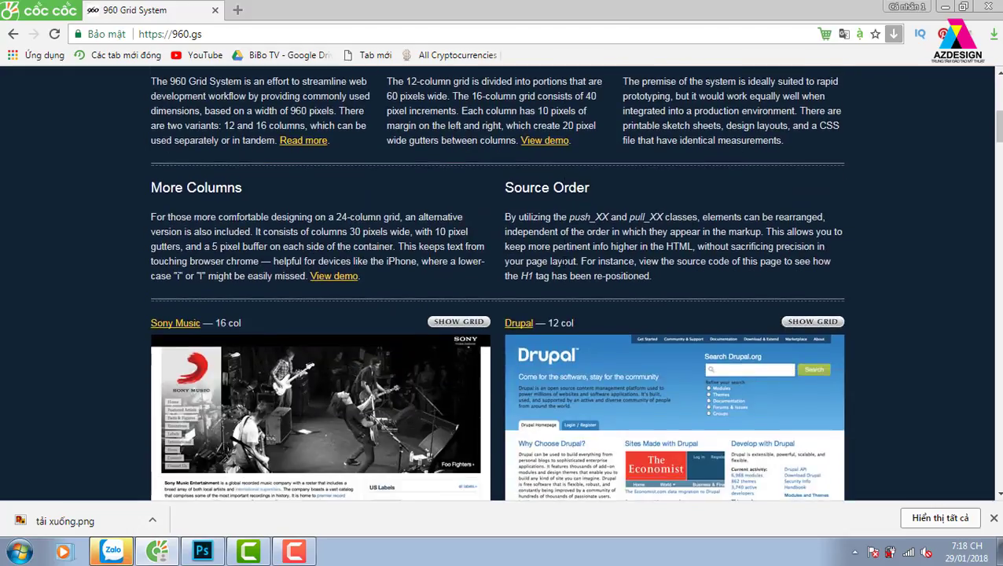
{"action": "scroll", "coordinate": [563, 262], "scroll_direction": "down", "scroll_amount": 2}
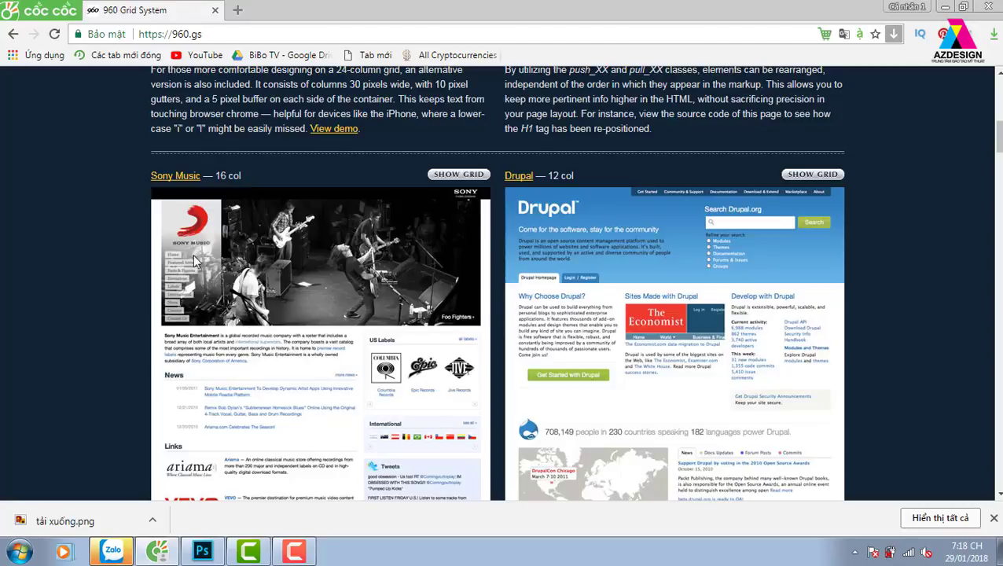
{"action": "left_click", "coordinate": [464, 174]}
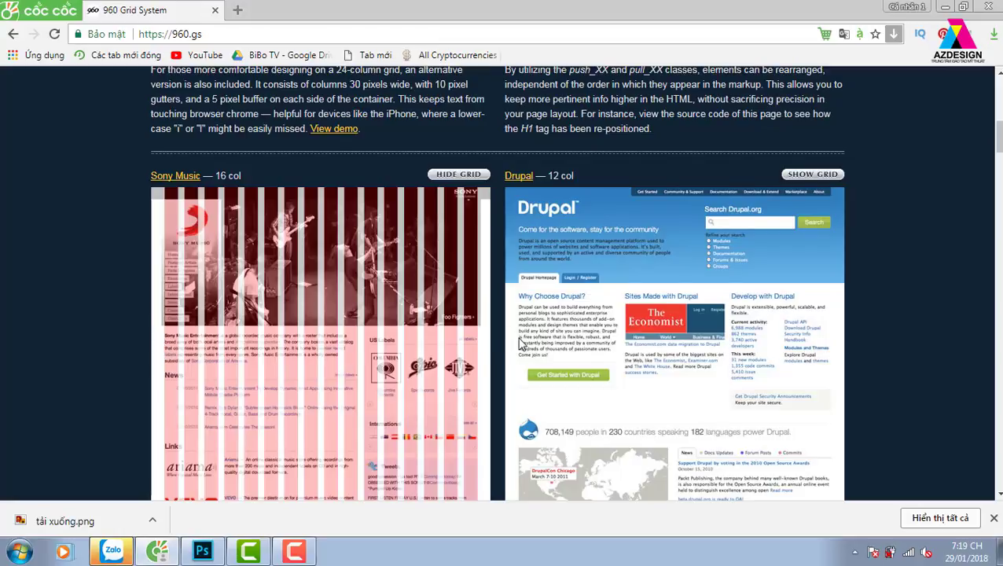
{"action": "scroll", "coordinate": [404, 380], "scroll_direction": "down", "scroll_amount": 2}
{"action": "scroll", "coordinate": [671, 312], "scroll_direction": "up", "scroll_amount": 3}
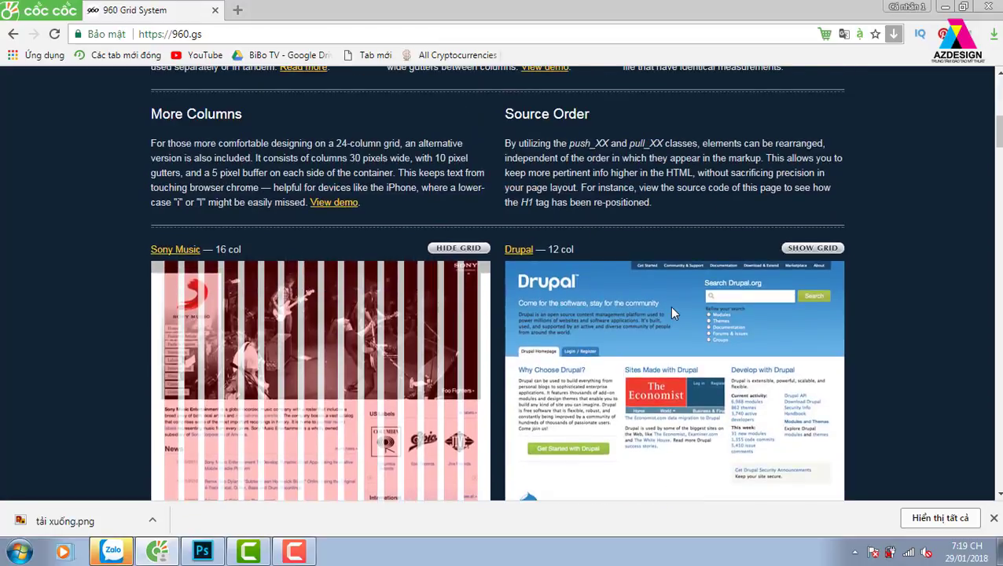
{"action": "left_click", "coordinate": [794, 247]}
Step: Overlay grids on the Fedora Project, 5by5 Studios, and 12- and 16-column portfolio examples
{"action": "scroll", "coordinate": [754, 360], "scroll_direction": "down", "scroll_amount": 2}
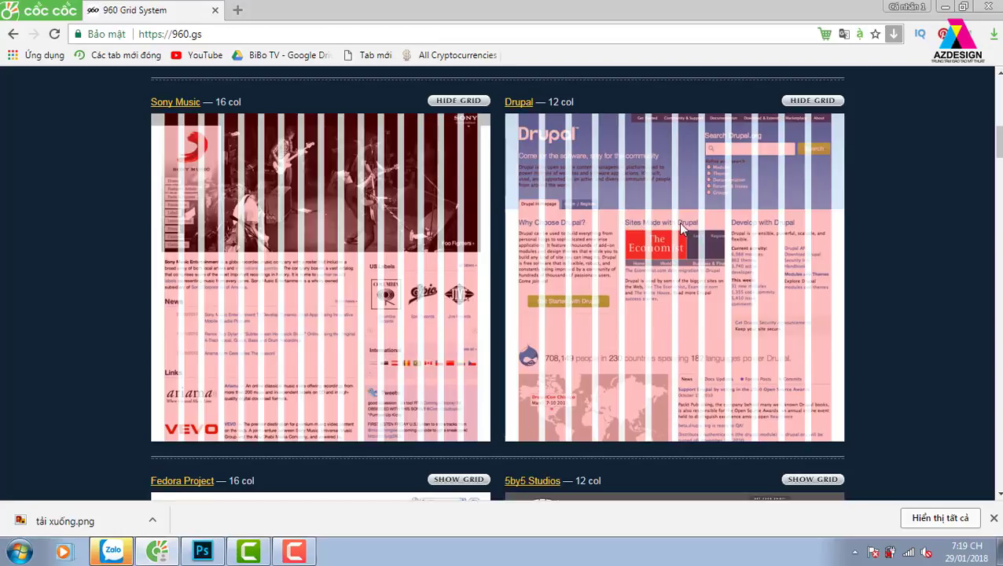
{"action": "scroll", "coordinate": [622, 382], "scroll_direction": "down", "scroll_amount": 5}
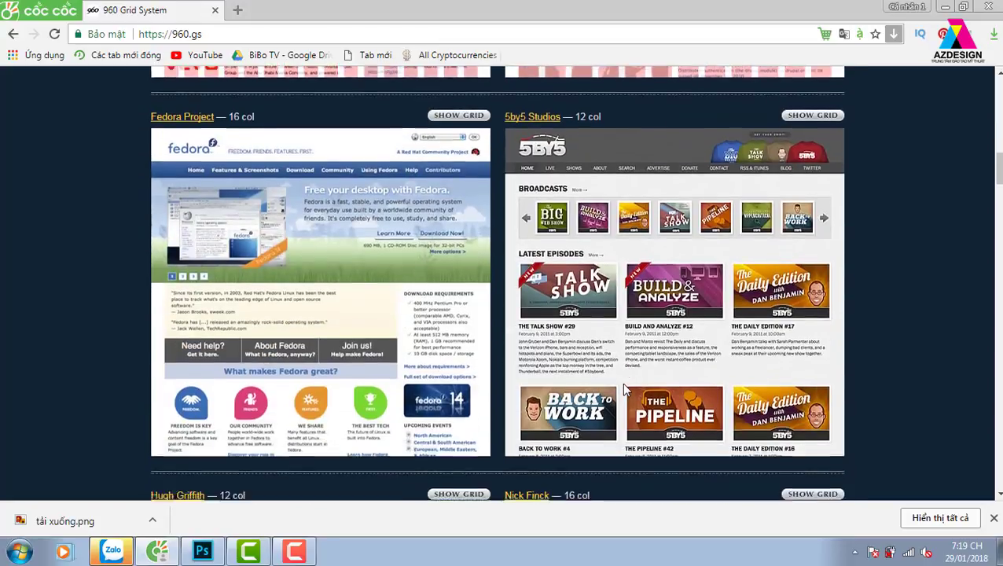
{"action": "left_click", "coordinate": [459, 111]}
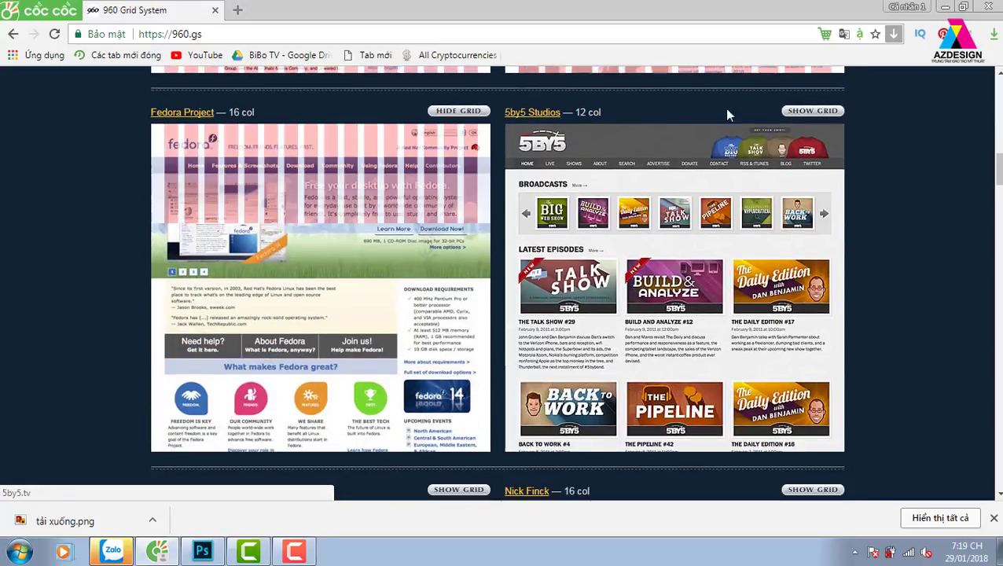
{"action": "left_click", "coordinate": [811, 110]}
{"action": "scroll", "coordinate": [566, 267], "scroll_direction": "down", "scroll_amount": 3}
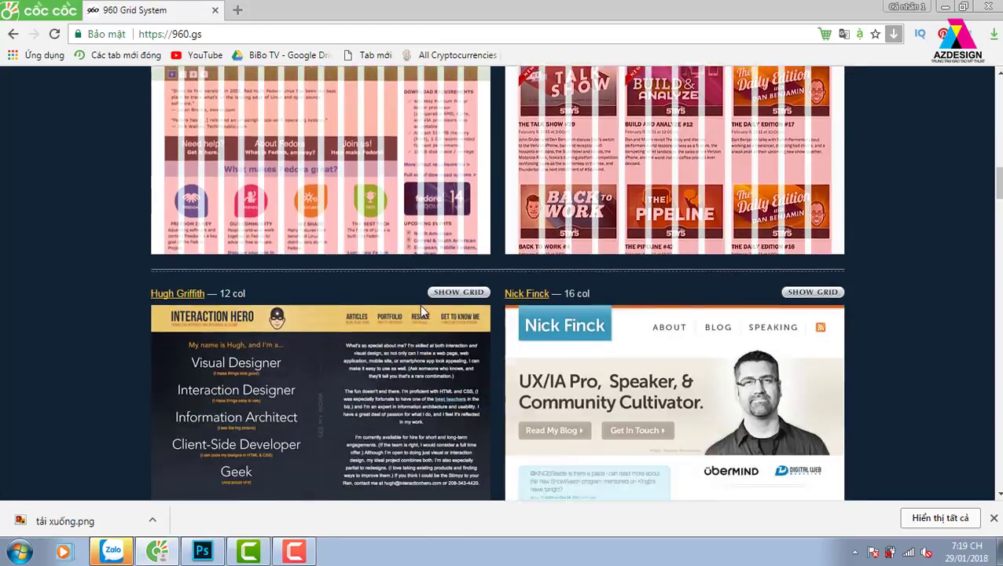
{"action": "scroll", "coordinate": [634, 274], "scroll_direction": "down", "scroll_amount": 2}
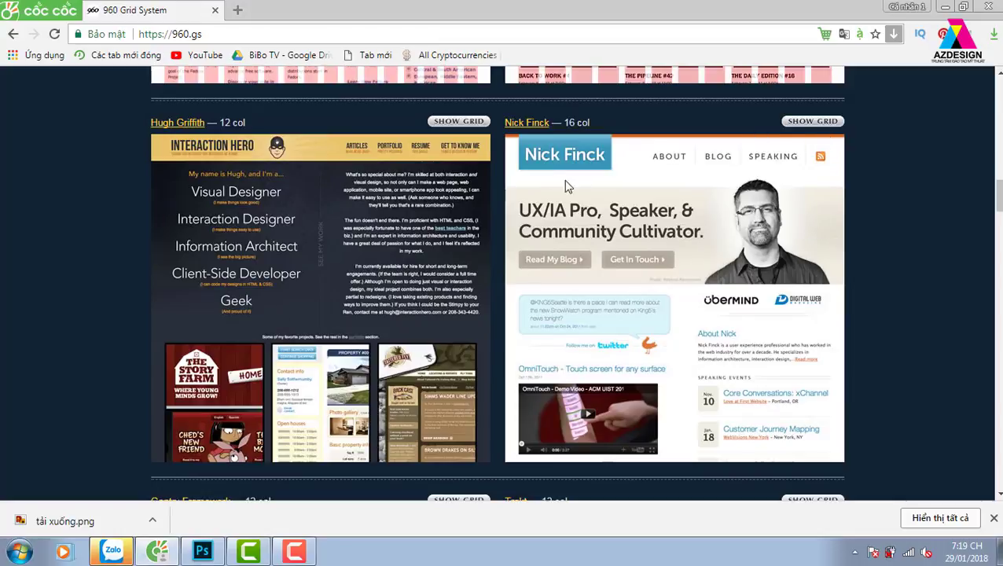
{"action": "left_click", "coordinate": [811, 121]}
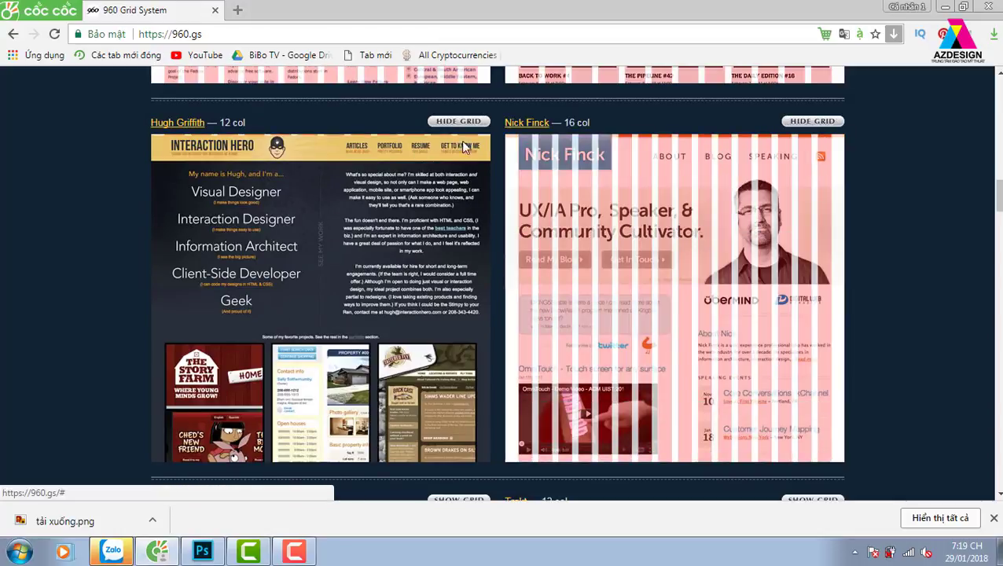
{"action": "left_click", "coordinate": [459, 122]}
{"action": "scroll", "coordinate": [562, 253], "scroll_direction": "down", "scroll_amount": 5}
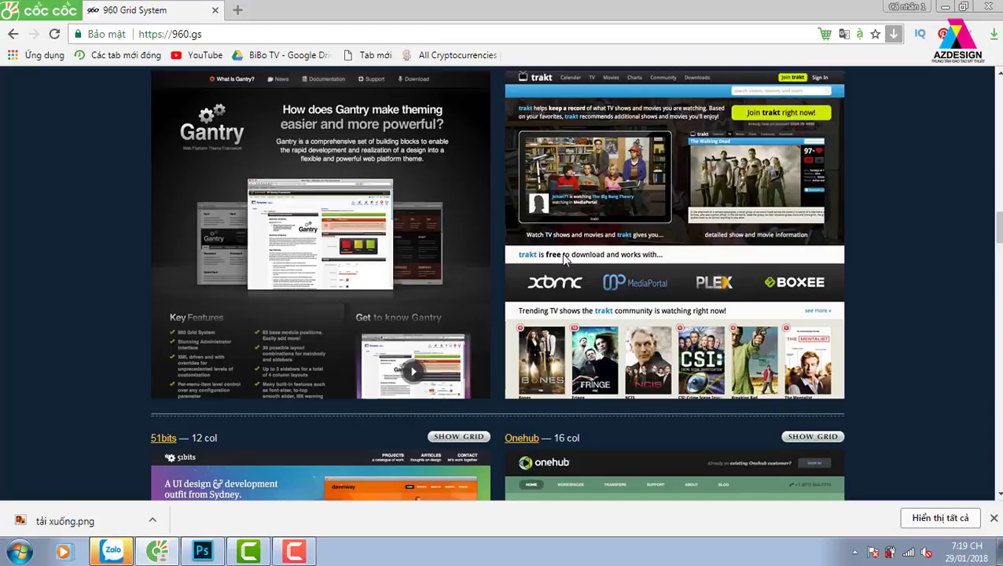
{"action": "scroll", "coordinate": [562, 259], "scroll_direction": "down", "scroll_amount": 3}
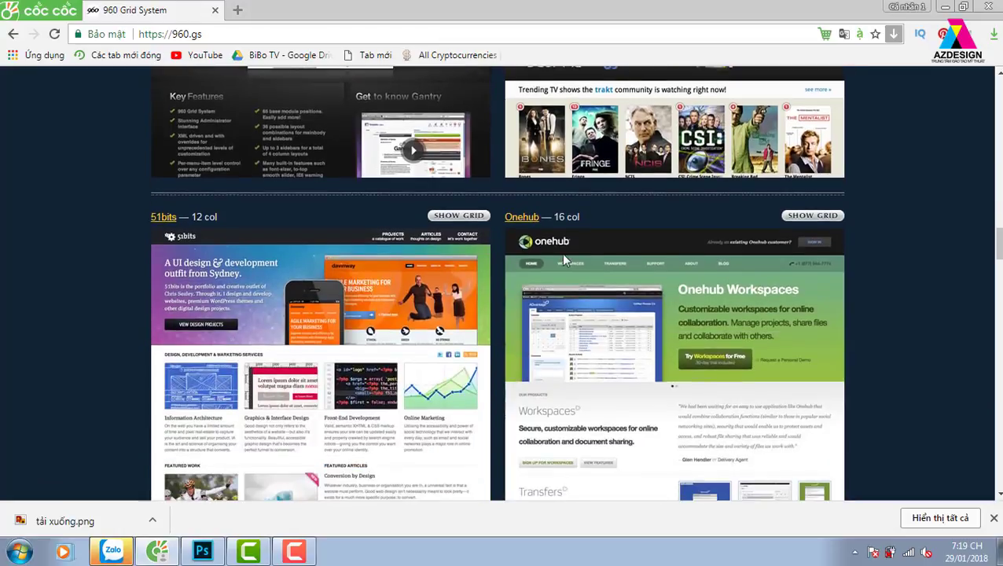
Step: Switch briefly to Photoshop, then return to the 960.gs page
{"action": "left_click", "coordinate": [202, 551]}
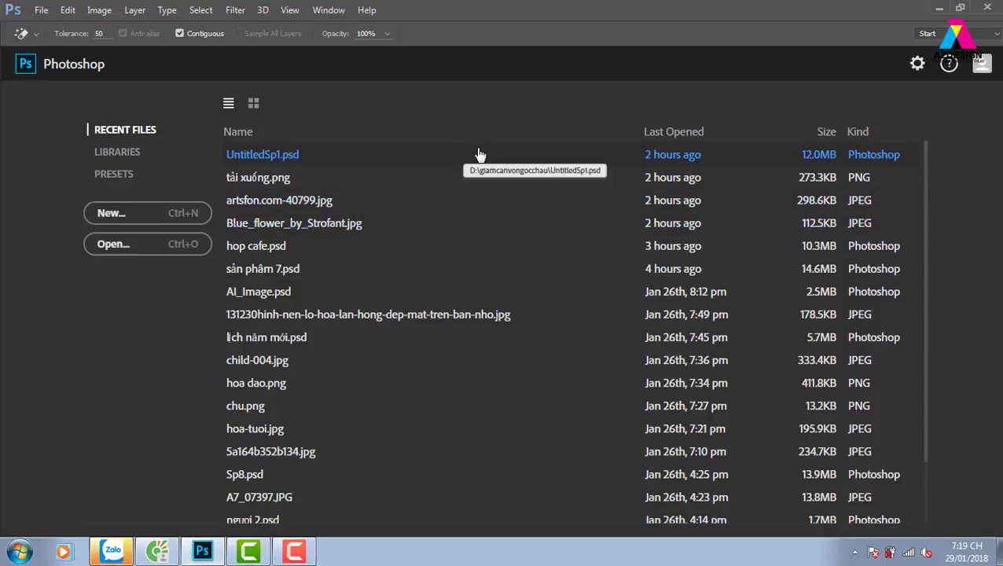
{"action": "left_click", "coordinate": [157, 550]}
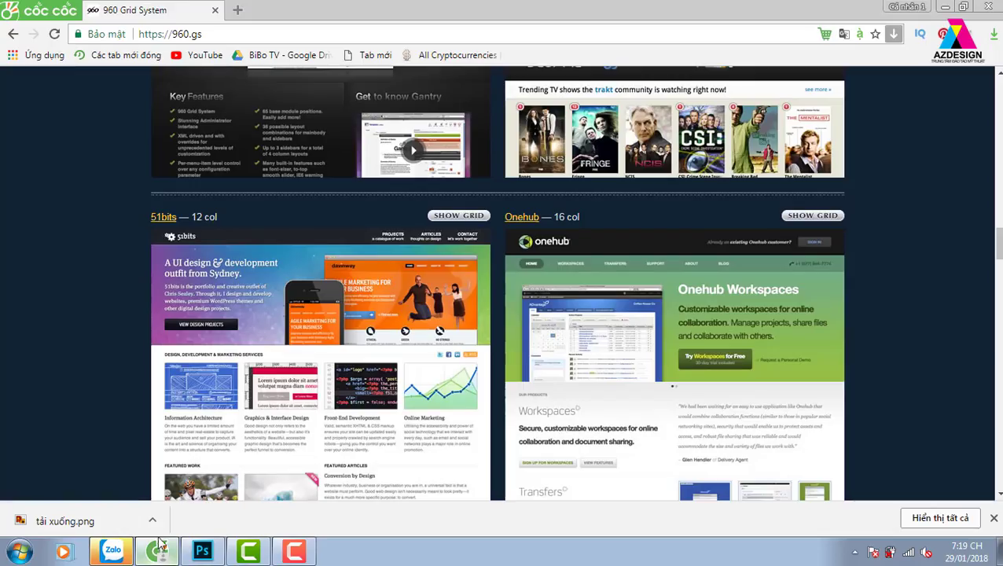
{"action": "scroll", "coordinate": [419, 334], "scroll_direction": "down", "scroll_amount": 5}
{"action": "scroll", "coordinate": [419, 333], "scroll_direction": "up", "scroll_amount": 10}
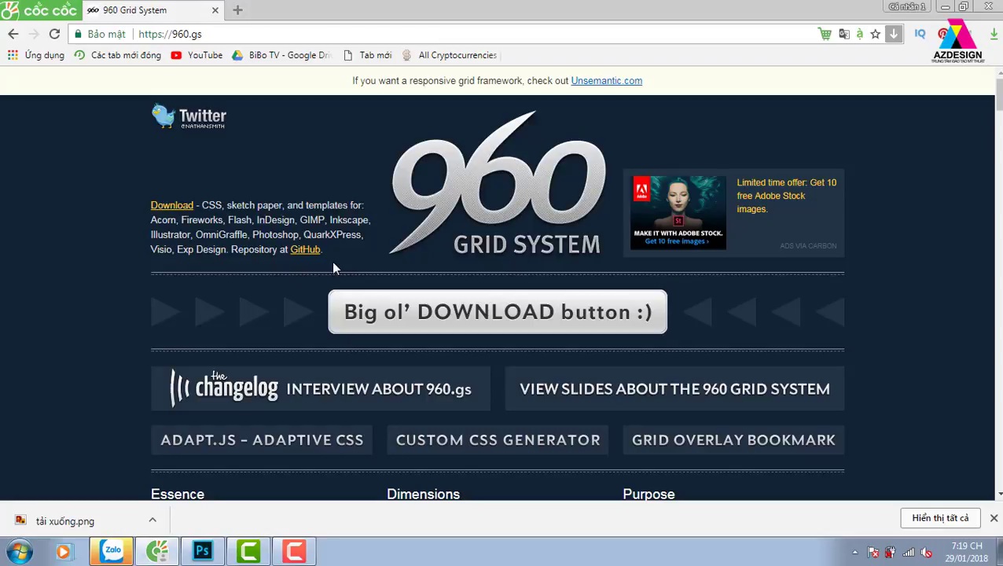
Step: Show a taller Actions panel in Photoshop and open its options menu
{"action": "left_click", "coordinate": [202, 551]}
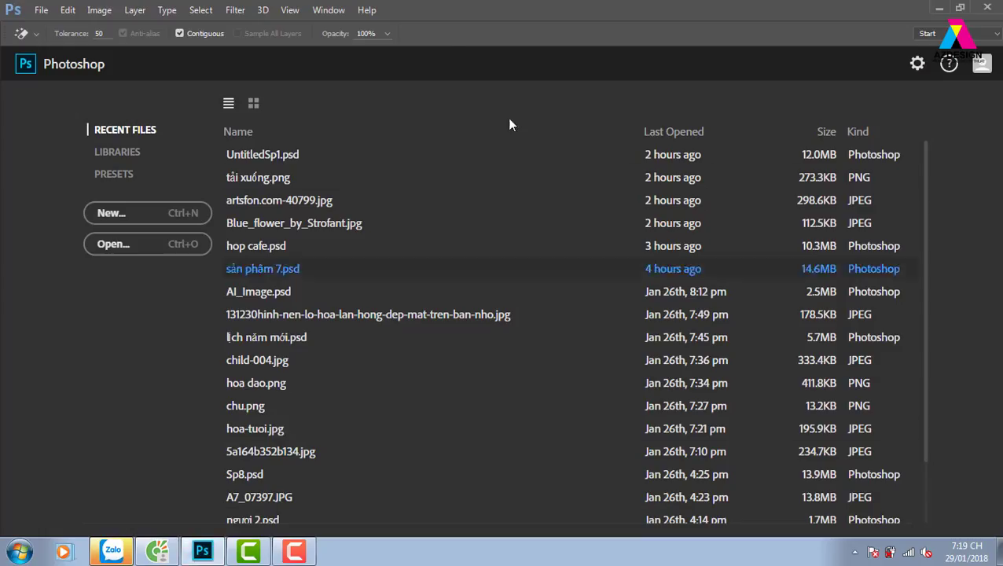
{"action": "left_click", "coordinate": [328, 10]}
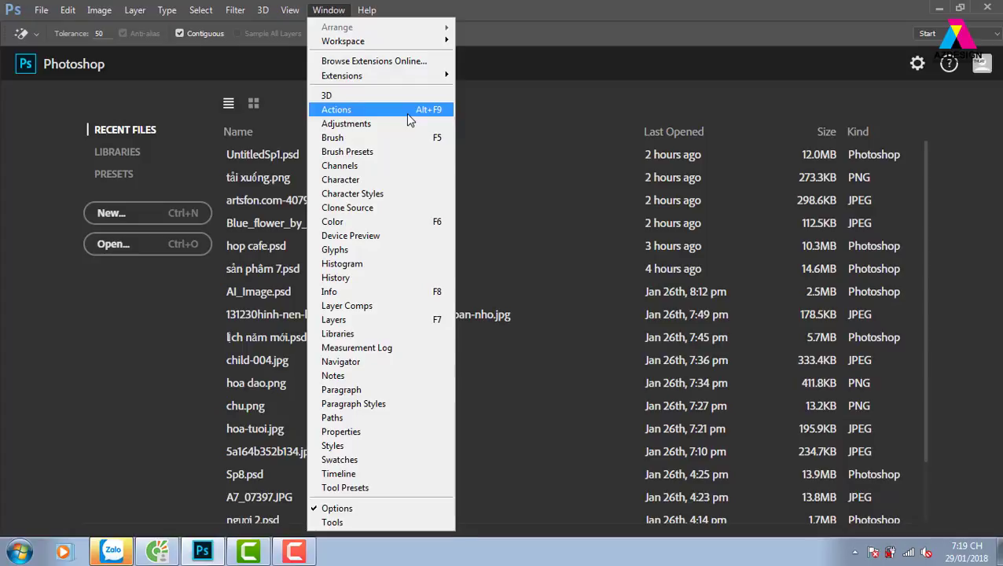
{"action": "left_click", "coordinate": [407, 114]}
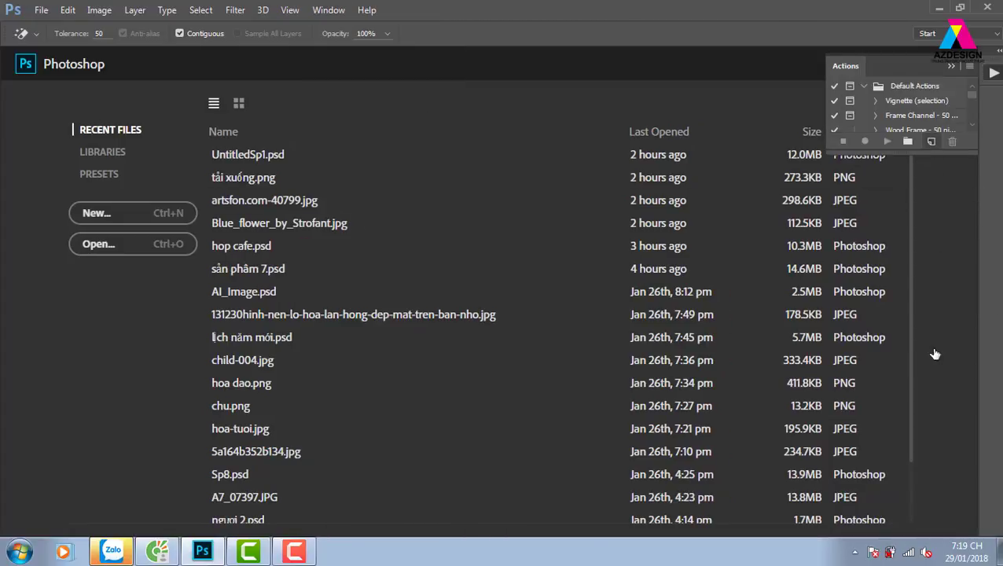
{"action": "left_click_drag", "start_coordinate": [911, 176], "coordinate": [916, 441]}
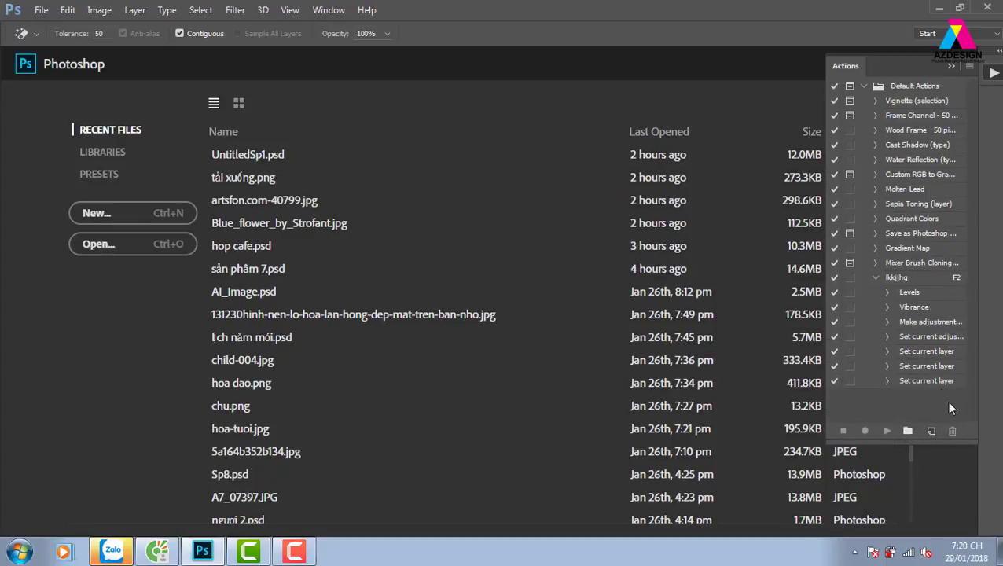
{"action": "left_click", "coordinate": [970, 67]}
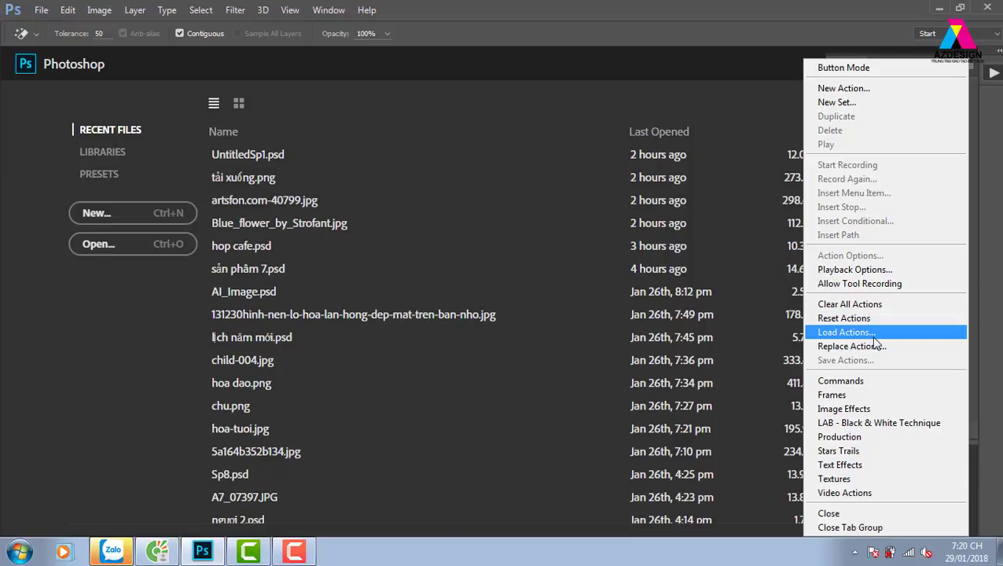
Step: Load the 960_GRIDS.atn action set and select its 12 Column Grid action
{"action": "left_click", "coordinate": [873, 338]}
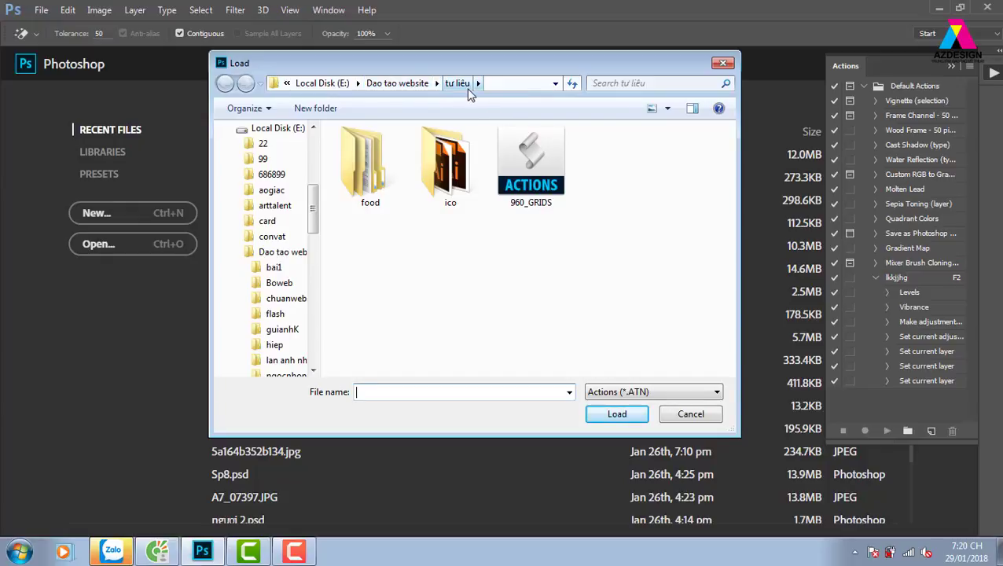
{"action": "left_click", "coordinate": [550, 167]}
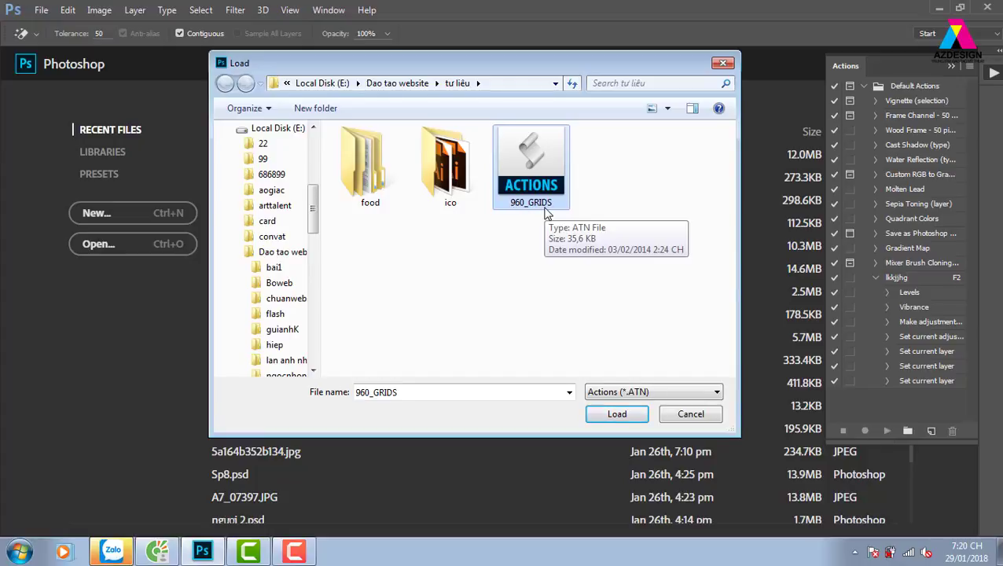
{"action": "left_click", "coordinate": [621, 417]}
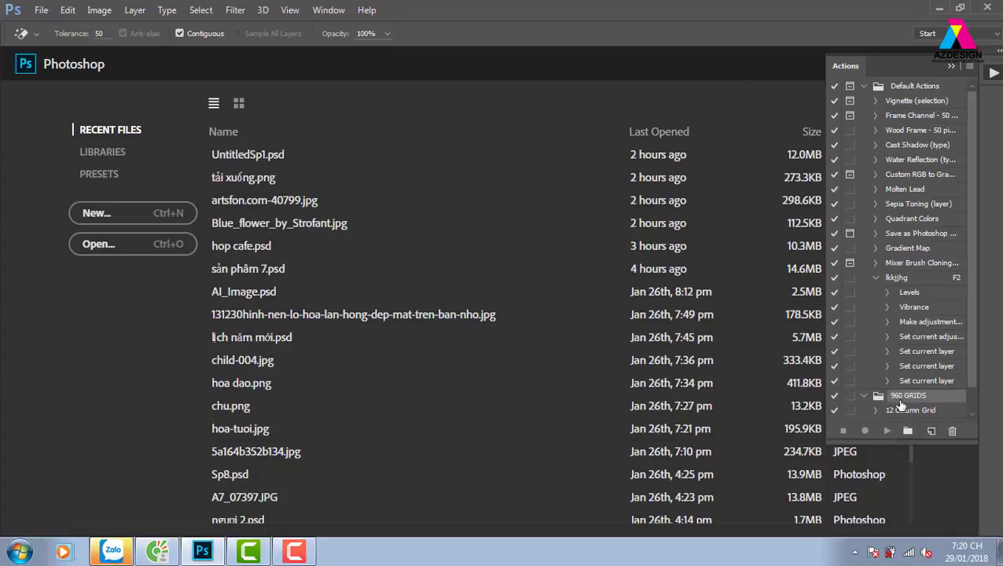
{"action": "left_click_drag", "start_coordinate": [908, 444], "coordinate": [908, 525]}
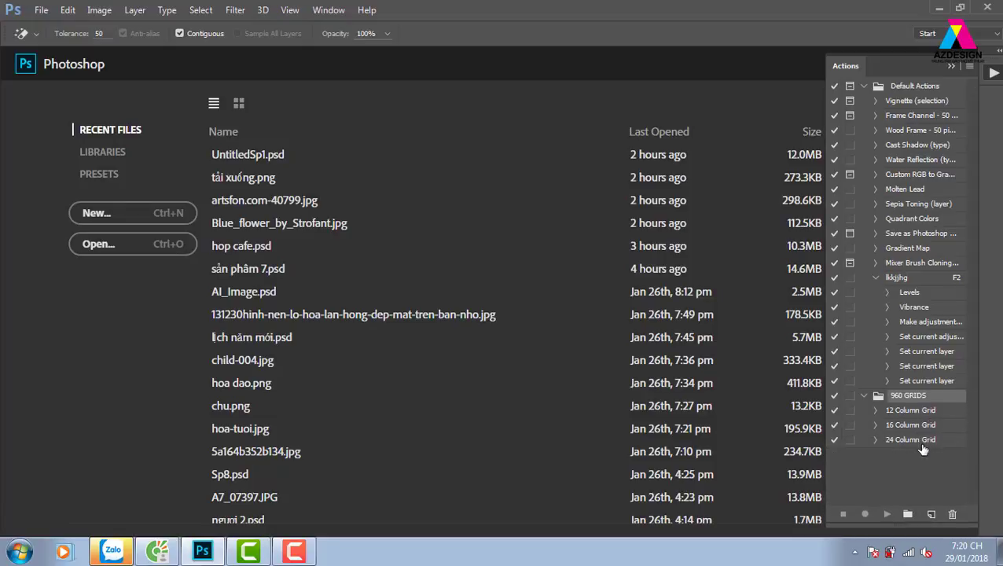
{"action": "left_click", "coordinate": [911, 410]}
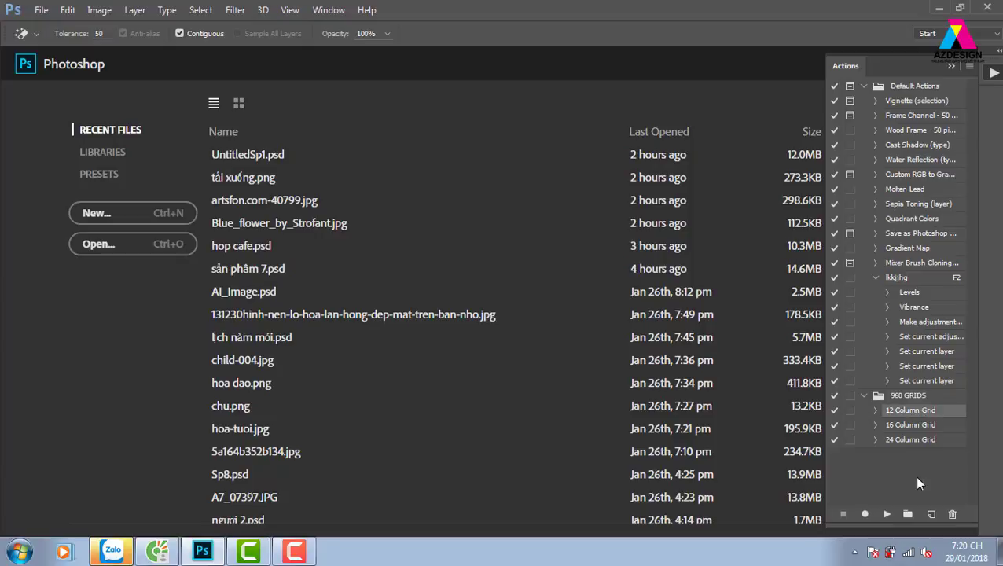
Step: Run the 12 Column Grid action and zoom to 200% on the grid's top edge
{"action": "left_click", "coordinate": [886, 515]}
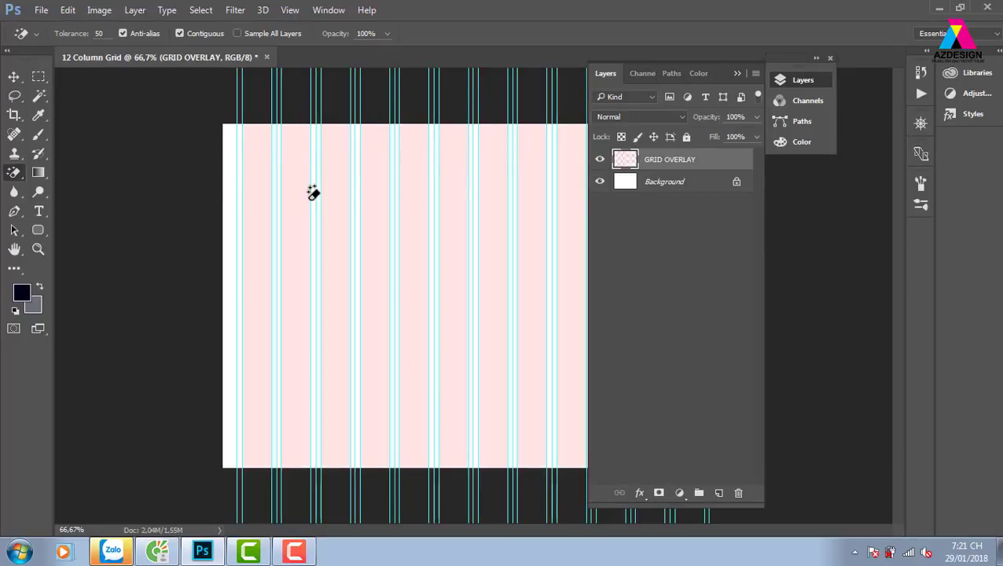
{"action": "left_click", "coordinate": [737, 73]}
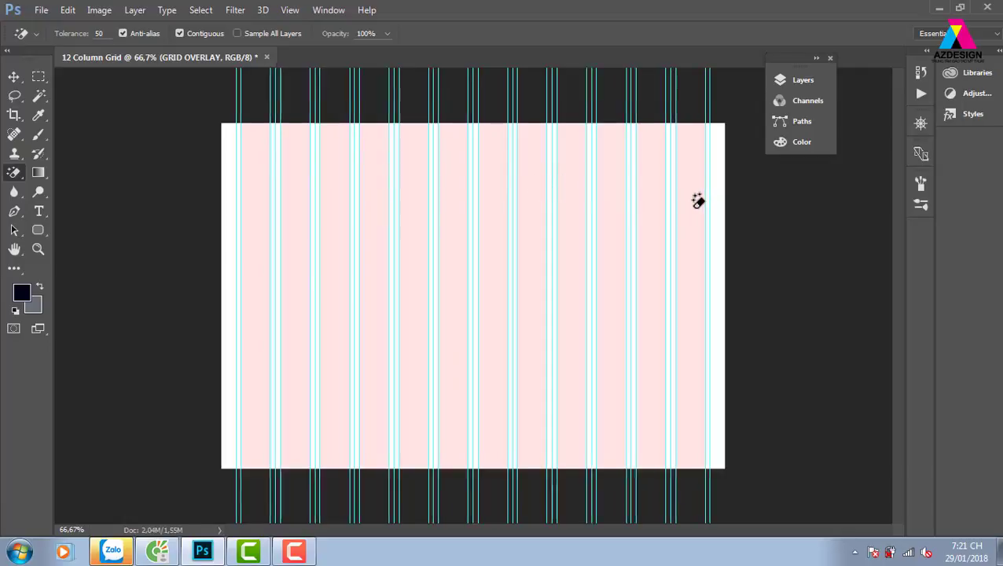
{"action": "key", "text": "ctrl+plus"}
{"action": "key", "text": "ctrl+plus"}
{"action": "mouse_move", "coordinate": [465, 108]}
{"action": "left_mouse_down"}
{"action": "mouse_move", "coordinate": [428, 287]}
{"action": "mouse_move", "coordinate": [455, 260]}
{"action": "left_mouse_up"}
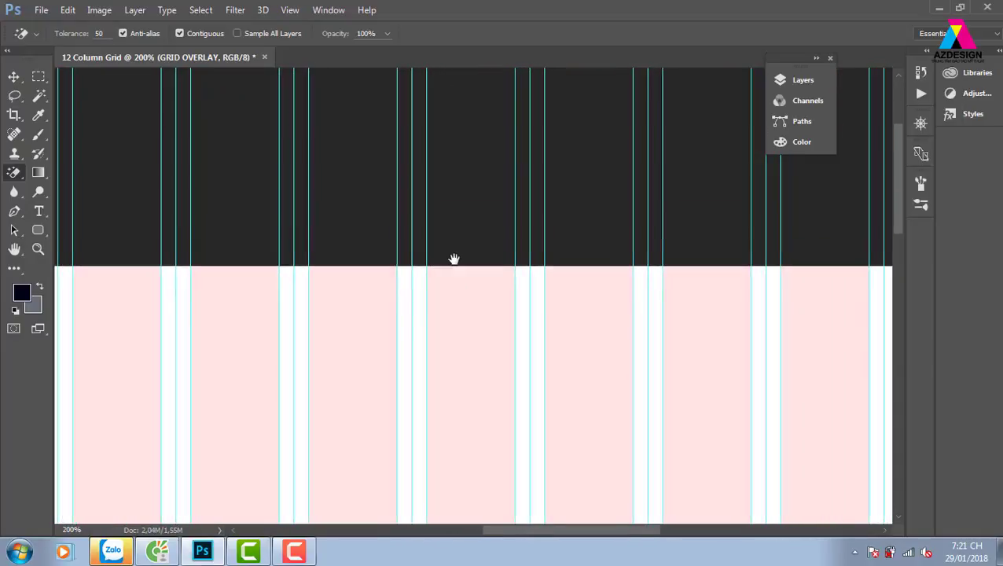
Step: Measure a gutter by copying its selection into the New dialog, then close the grid
{"action": "left_click", "coordinate": [36, 77]}
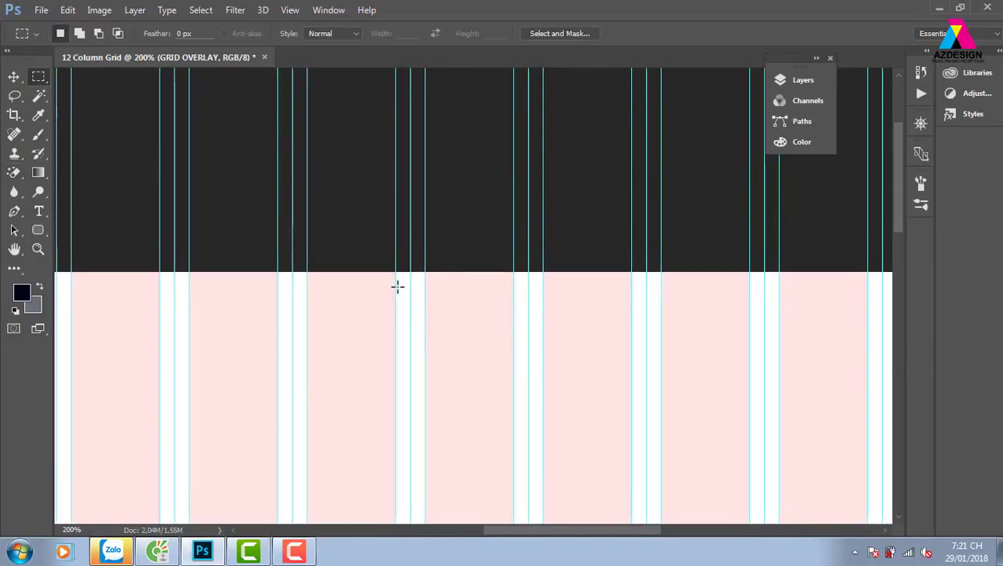
{"action": "left_click_drag", "start_coordinate": [395, 286], "coordinate": [424, 326]}
{"action": "key", "text": "ctrl+c"}
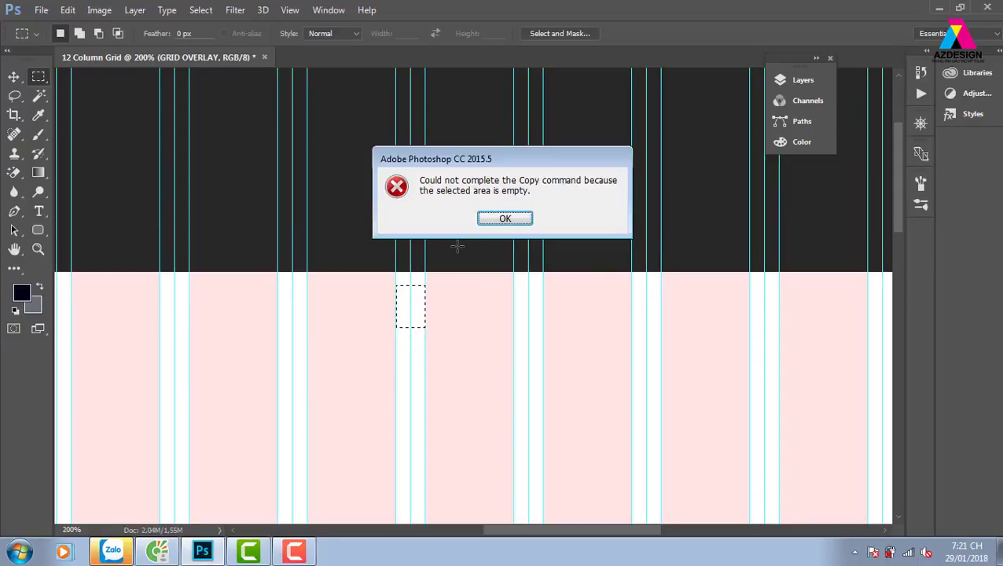
{"action": "key", "text": "Return"}
{"action": "key", "text": "F7"}
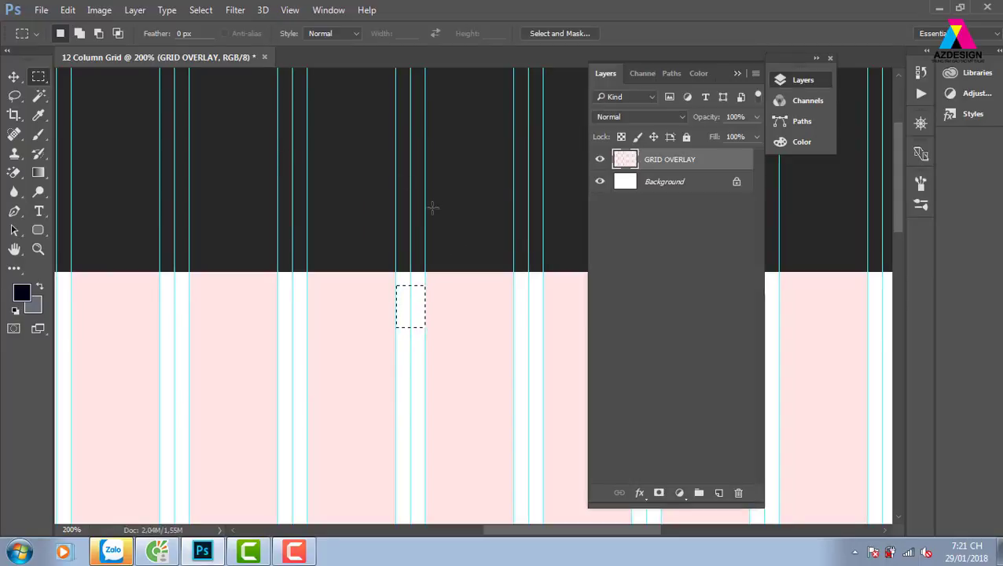
{"action": "left_click", "coordinate": [676, 182]}
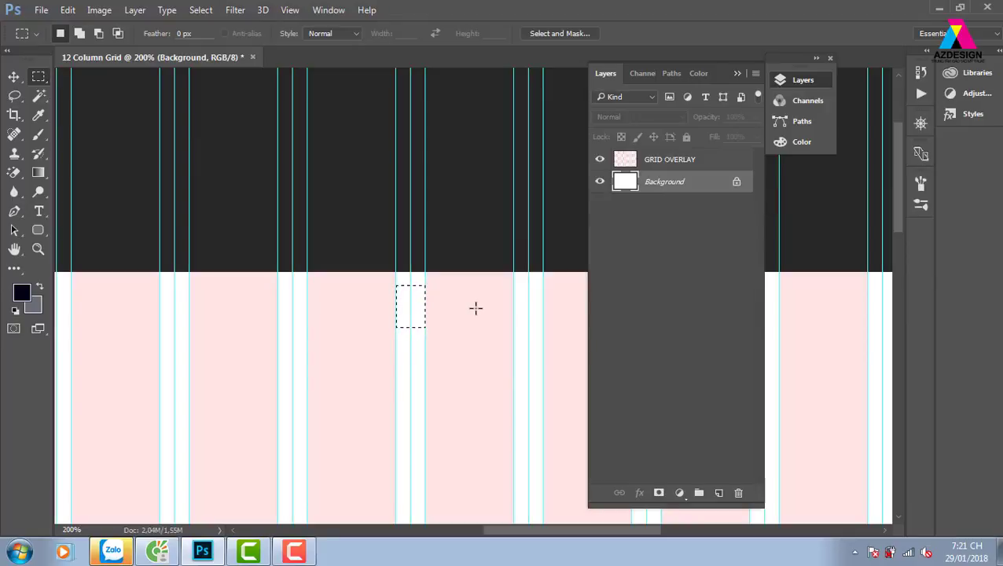
{"action": "key", "text": "ctrl+n"}
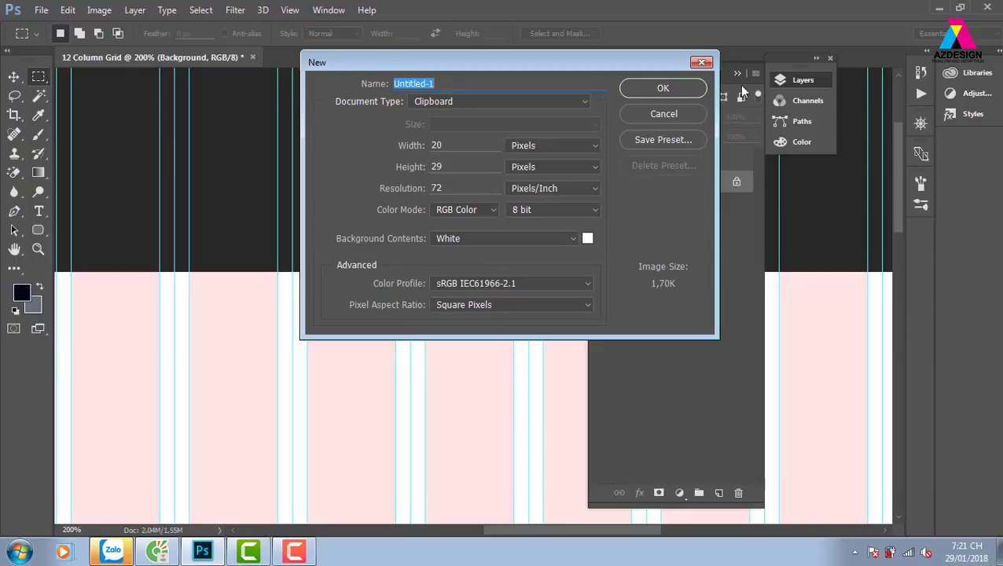
{"action": "left_click", "coordinate": [701, 62]}
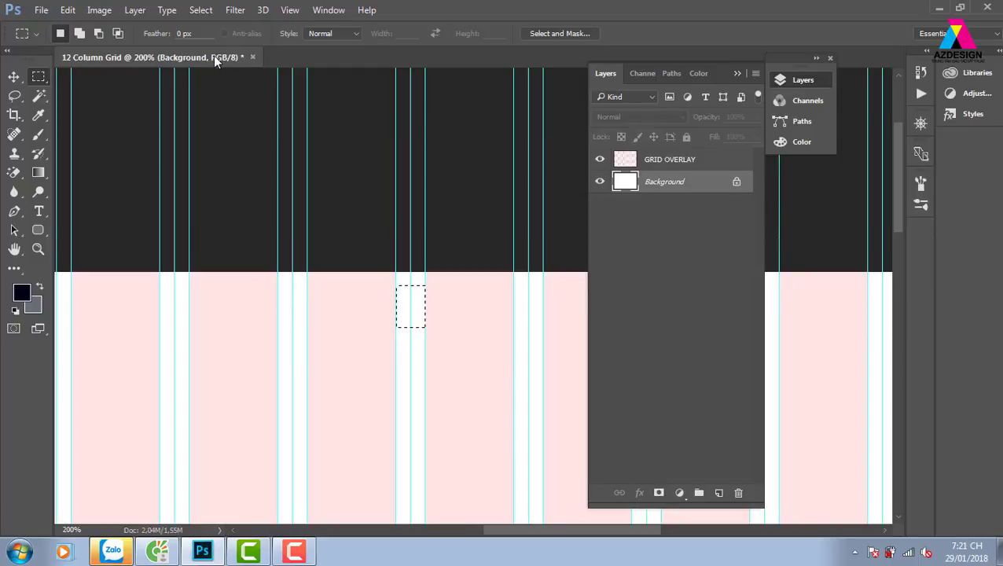
{"action": "left_click", "coordinate": [251, 57]}
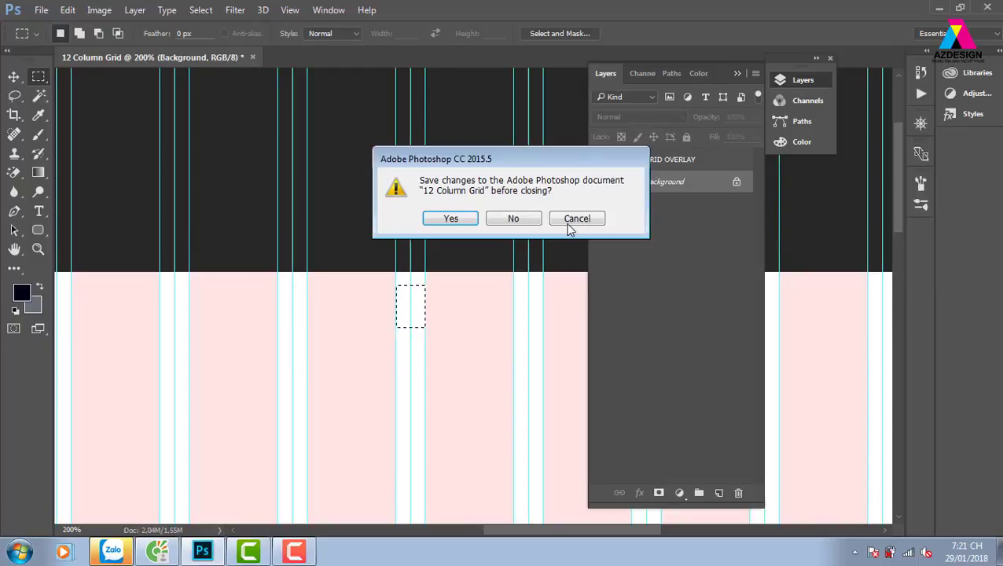
Step: Discard the grid document and start a new 960 × 700 px, 150 ppi document
{"action": "left_click", "coordinate": [514, 222]}
{"action": "left_click", "coordinate": [110, 213]}
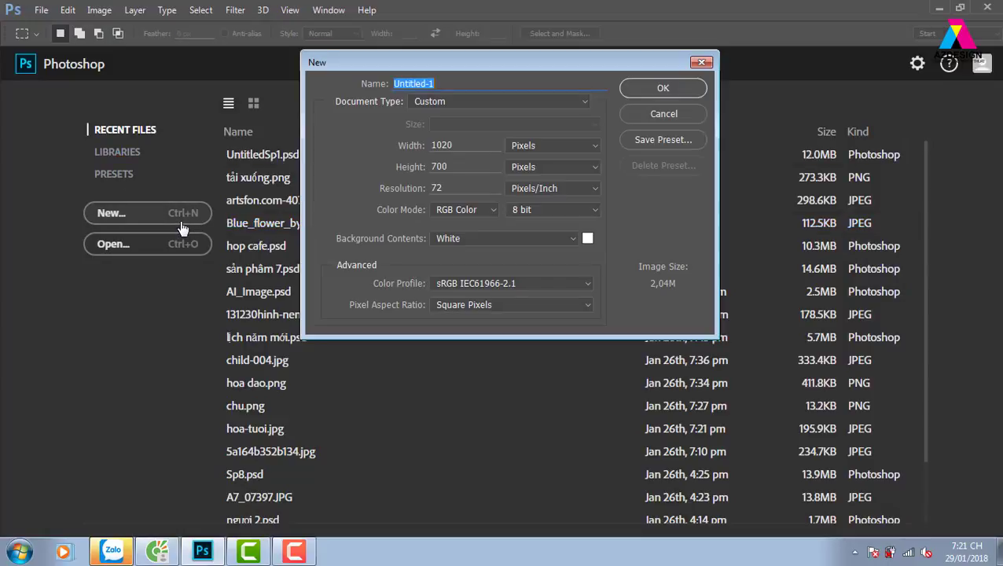
{"action": "type", "text": "12"}
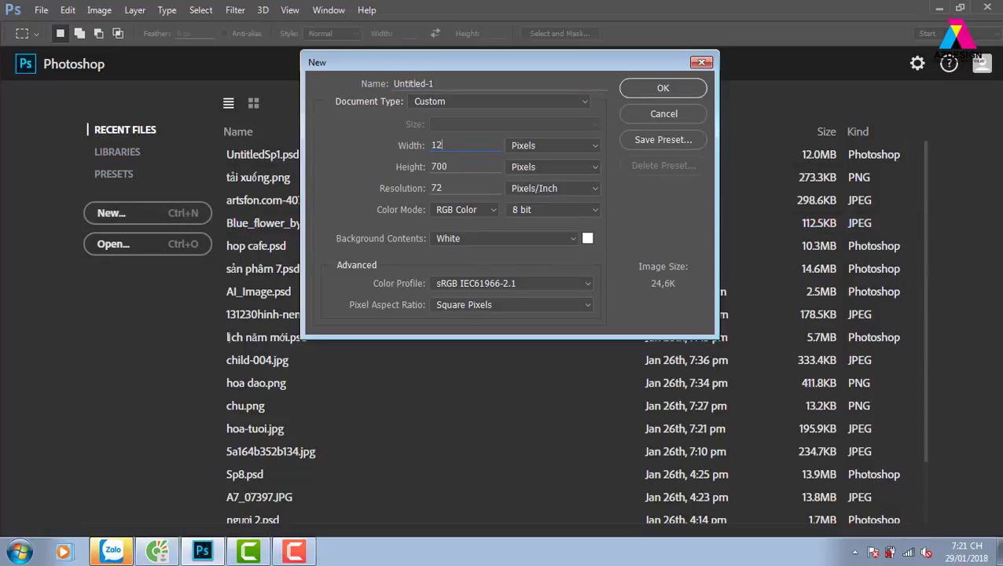
{"action": "type", "text": "00"}
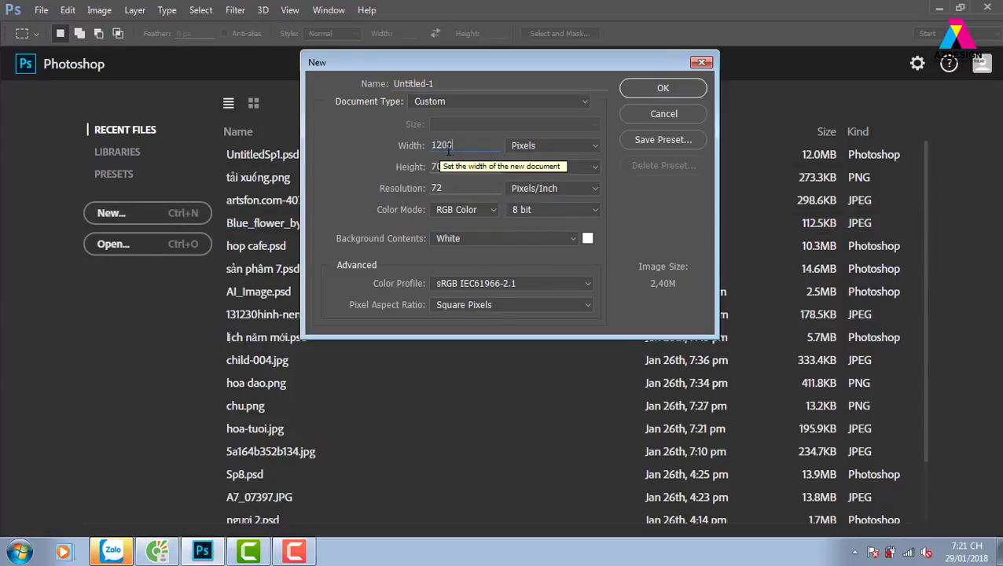
{"action": "left_click_drag", "start_coordinate": [454, 145], "coordinate": [387, 144]}
{"action": "type", "text": "9"}
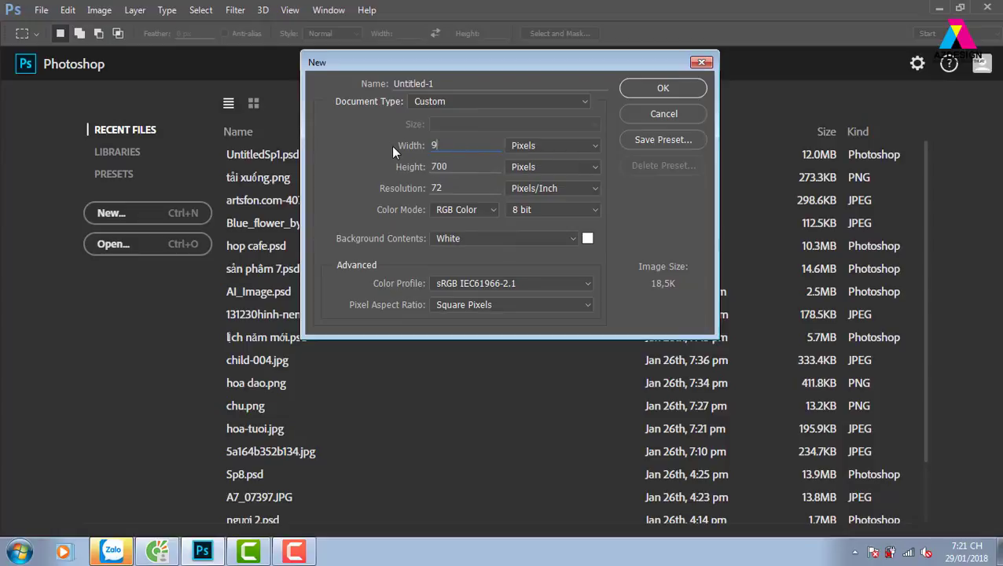
{"action": "type", "text": "60"}
{"action": "left_click_drag", "start_coordinate": [450, 166], "coordinate": [364, 189]}
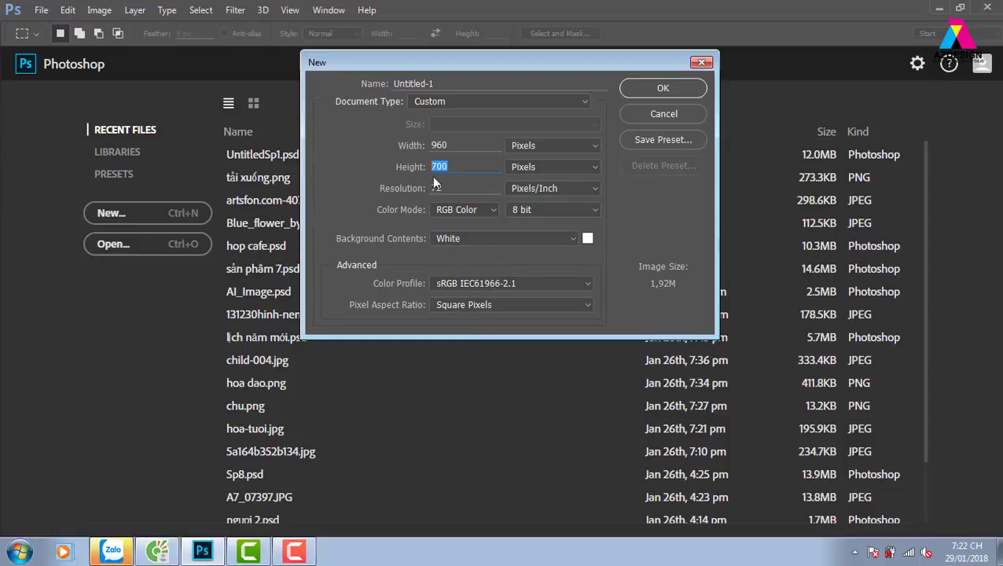
{"action": "key", "text": "Tab"}
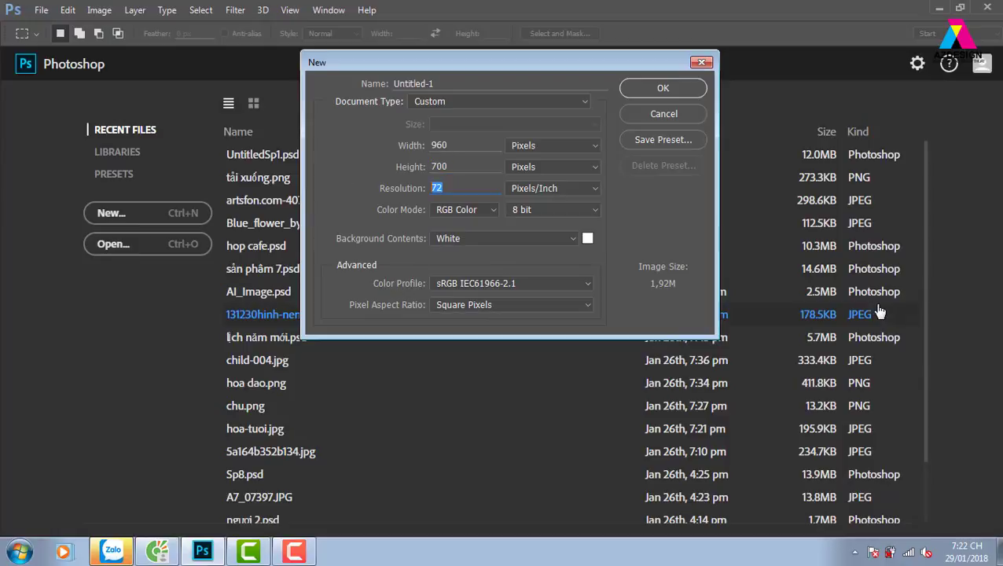
{"action": "type", "text": "150"}
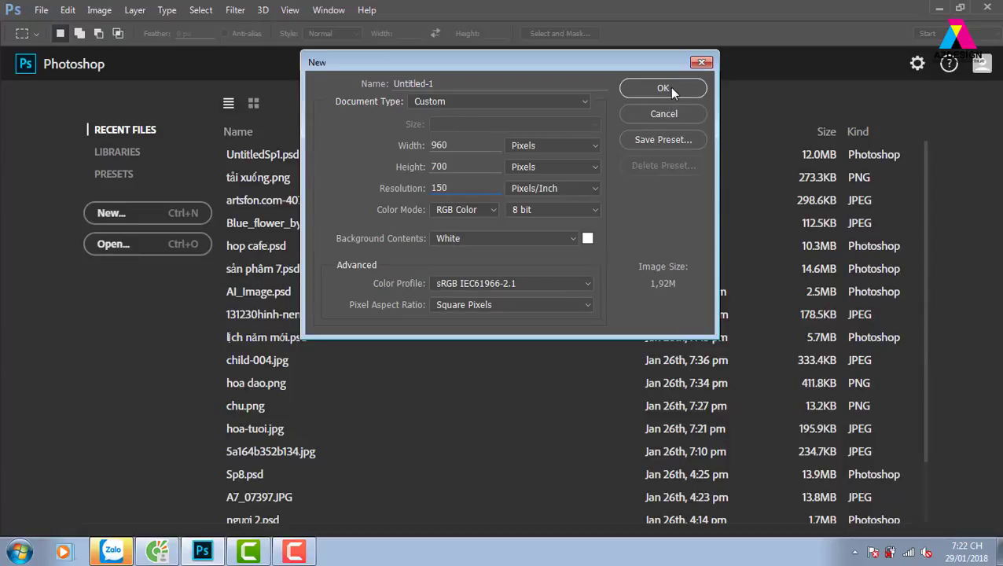
Step: Keep the Custom preset and name the new document 'home'
{"action": "left_click", "coordinate": [444, 102]}
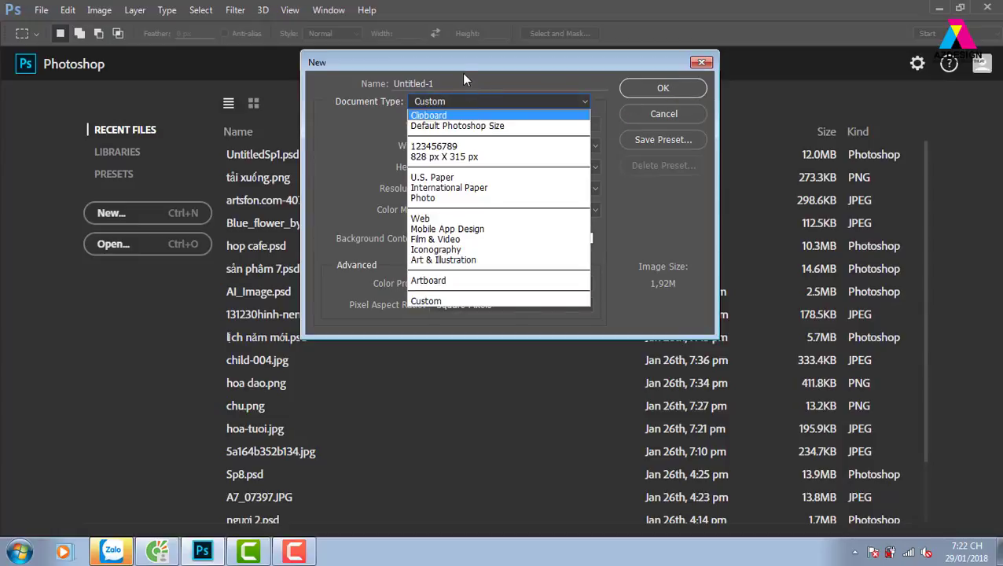
{"action": "left_click", "coordinate": [462, 73]}
{"action": "left_click_drag", "start_coordinate": [440, 84], "coordinate": [373, 87]}
{"action": "key", "text": "BackSpace"}
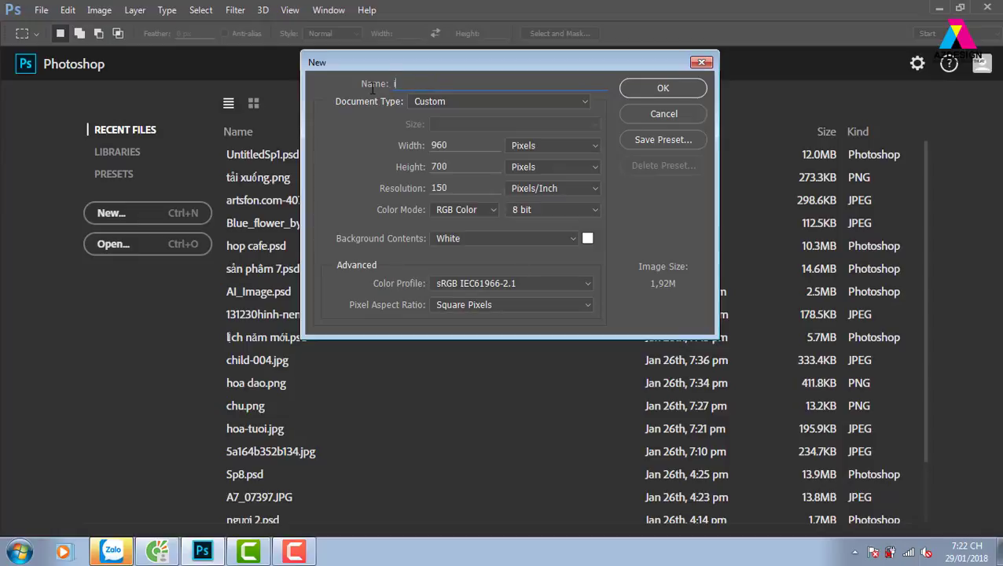
{"action": "type", "text": "index"}
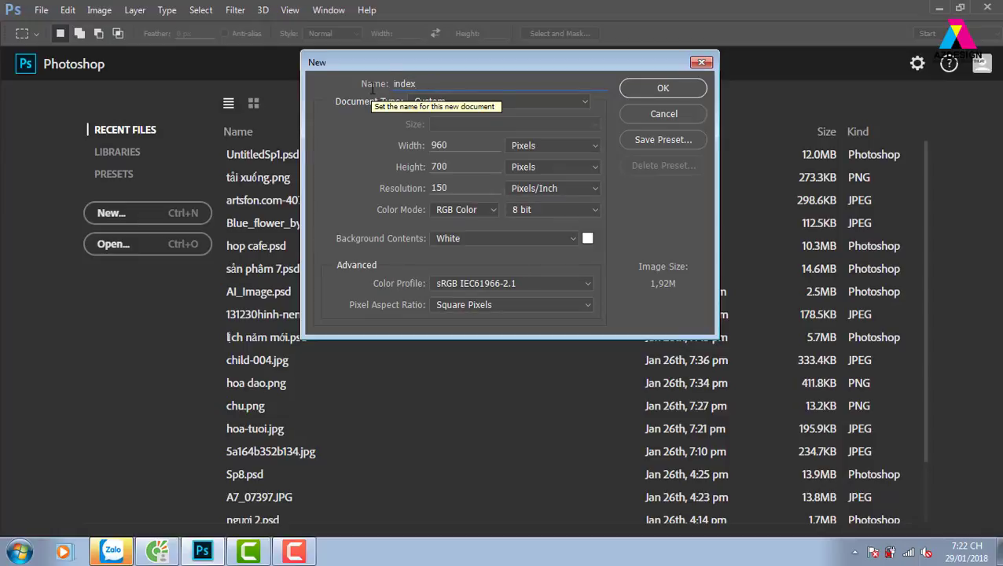
{"action": "key", "text": "BackSpace"}
{"action": "key", "text": "BackSpace"}
{"action": "key", "text": "BackSpace"}
{"action": "key", "text": "BackSpace"}
{"action": "key", "text": "BackSpace"}
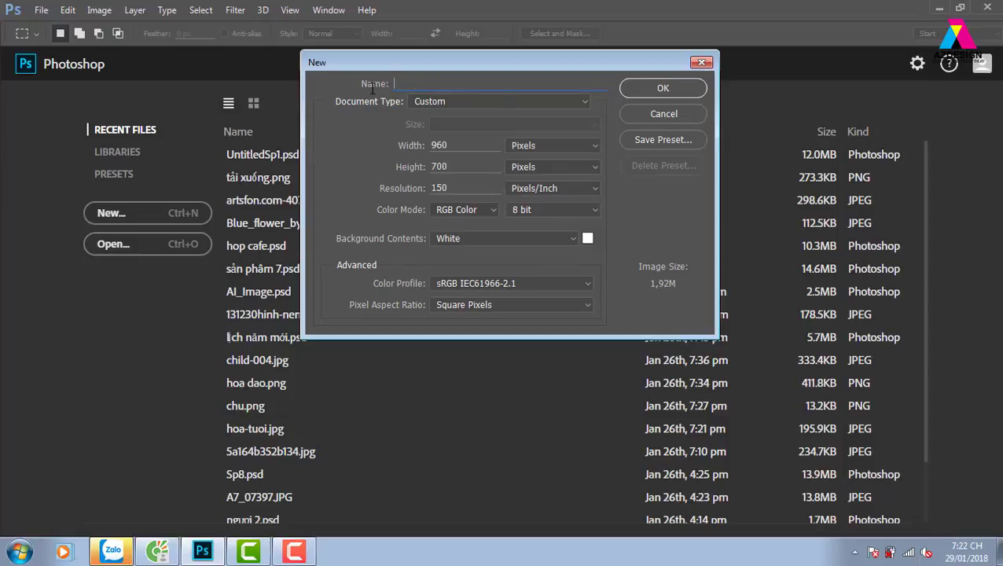
{"action": "type", "text": "trangchu"}
{"action": "key", "text": "BackSpace"}
{"action": "key", "text": "BackSpace"}
{"action": "key", "text": "BackSpace"}
{"action": "key", "text": "BackSpace"}
{"action": "key", "text": "BackSpace"}
{"action": "key", "text": "BackSpace"}
{"action": "key", "text": "BackSpace"}
{"action": "key", "text": "BackSpace"}
{"action": "type", "text": "h"}
{"action": "type", "text": "ome"}
Step: Create the blank home document, collapse the Layers panel, and open the View menu
{"action": "left_click", "coordinate": [662, 89]}
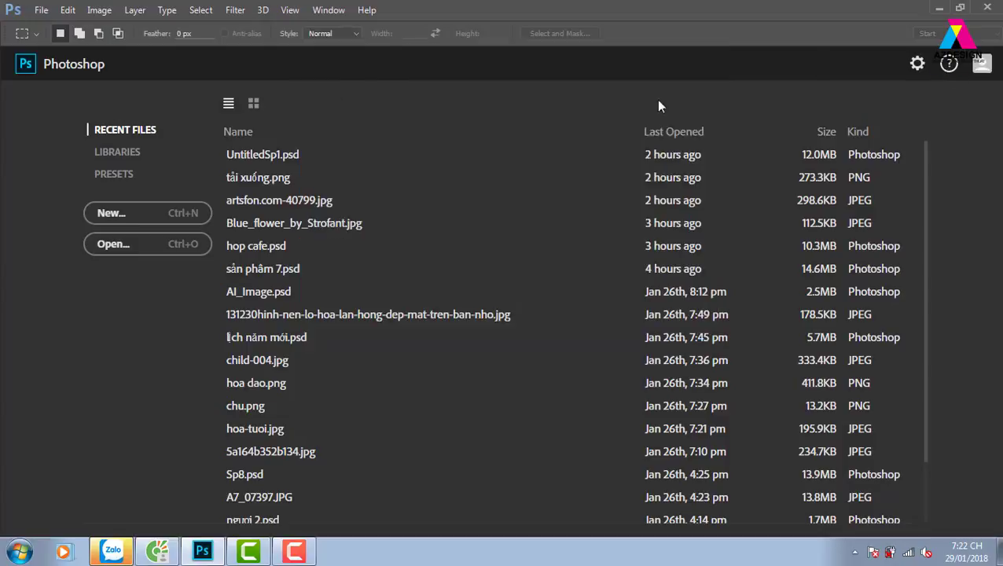
{"action": "left_click", "coordinate": [738, 73]}
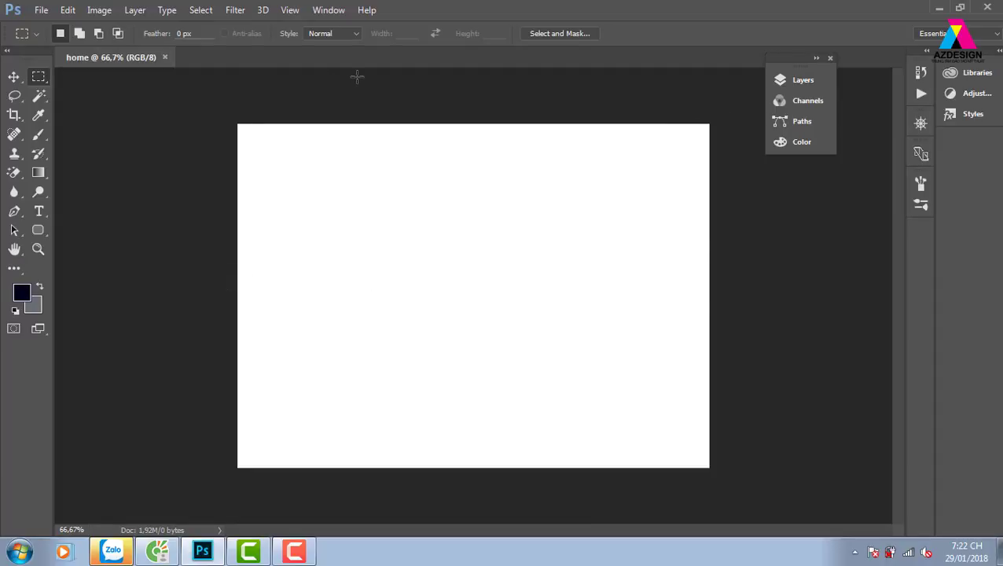
{"action": "left_click", "coordinate": [289, 11]}
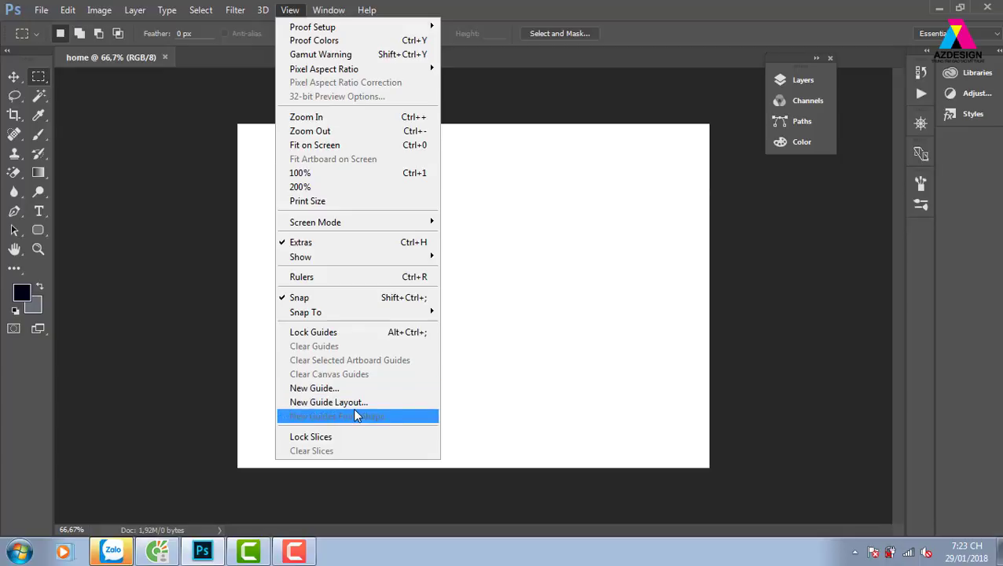
Step: Apply a New Guide Layout of 12 columns with 20px gutters
{"action": "left_click", "coordinate": [353, 402]}
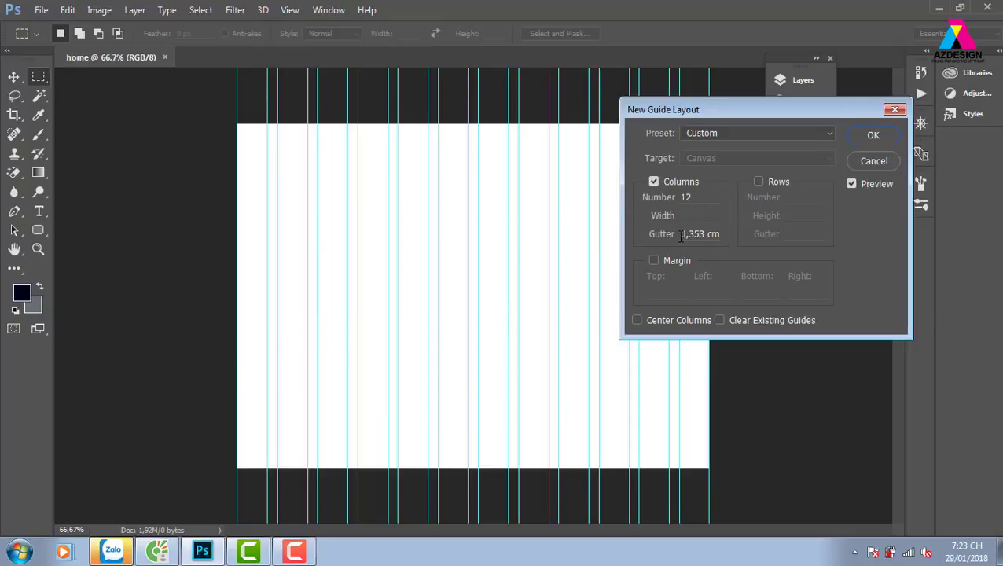
{"action": "left_click_drag", "start_coordinate": [681, 234], "coordinate": [846, 232]}
{"action": "type", "text": "20"}
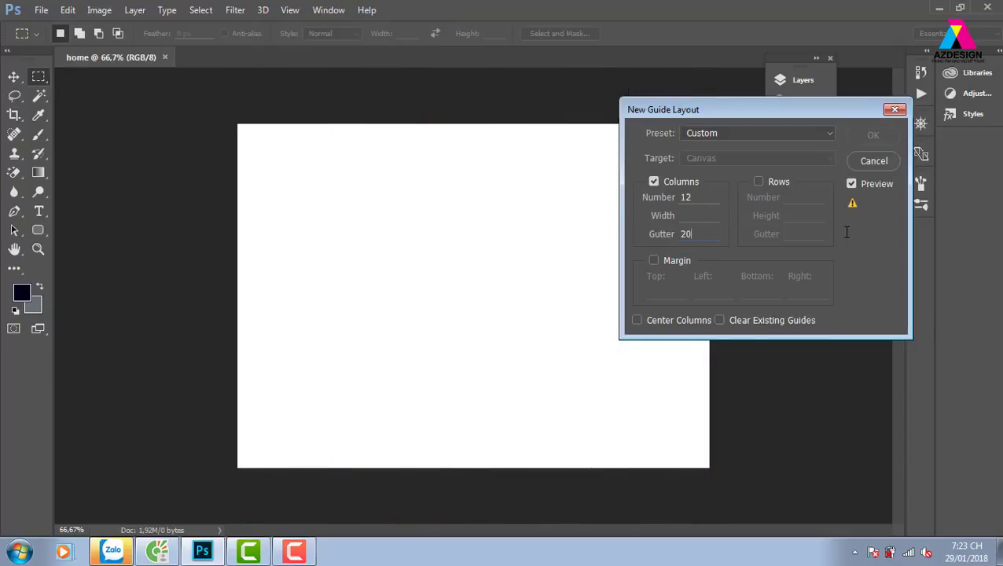
{"action": "type", "text": "p"}
{"action": "type", "text": "x"}
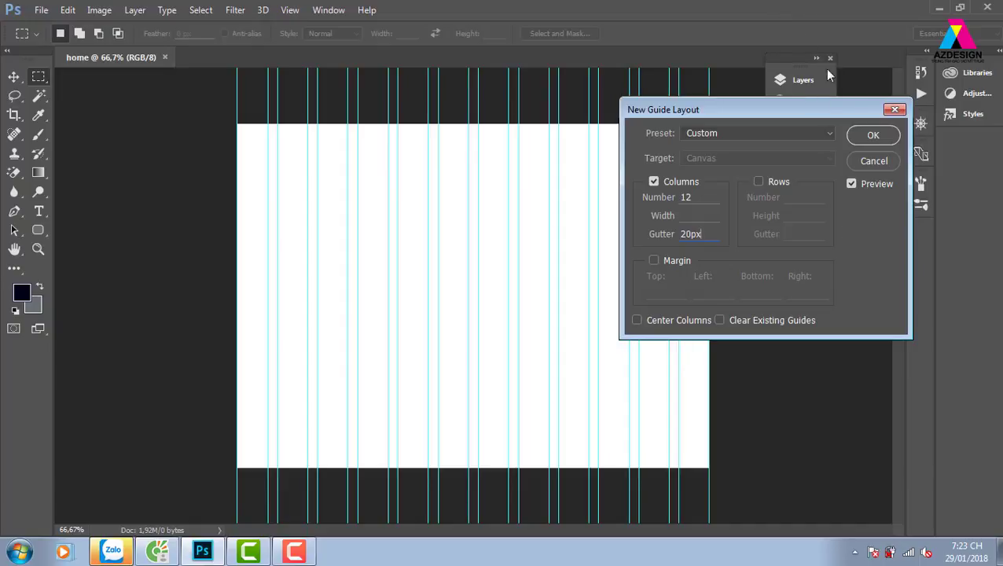
{"action": "left_click", "coordinate": [871, 138]}
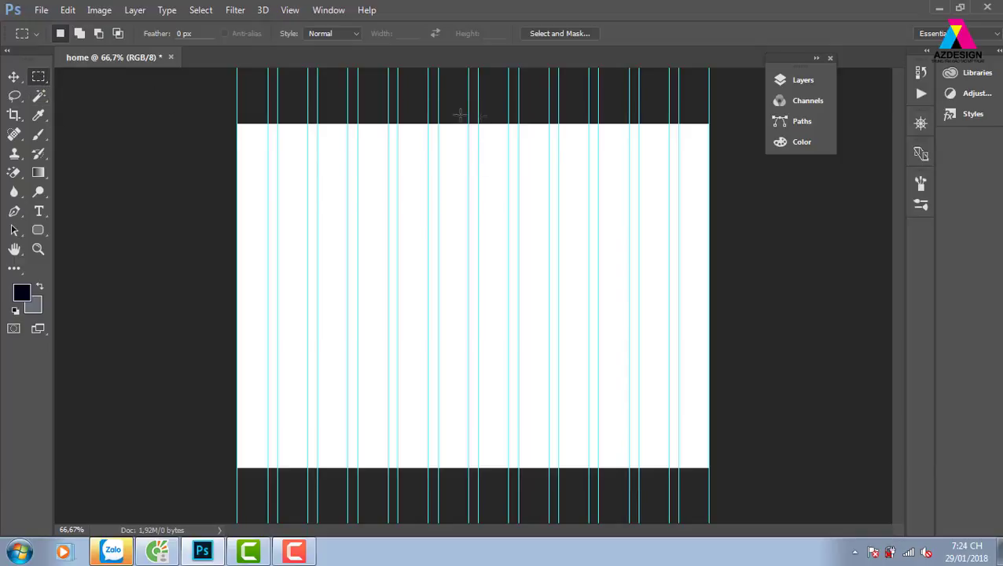
Step: Place a Fixed Size 1200 × 90 px marquee band at the canvas top, then switch to the browser
{"action": "left_click", "coordinate": [338, 34]}
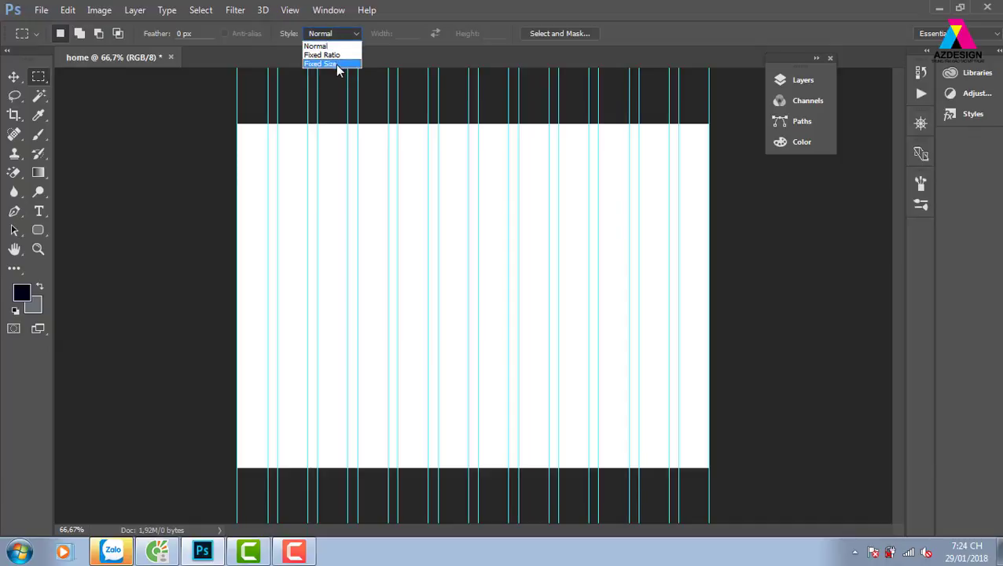
{"action": "left_click", "coordinate": [338, 65]}
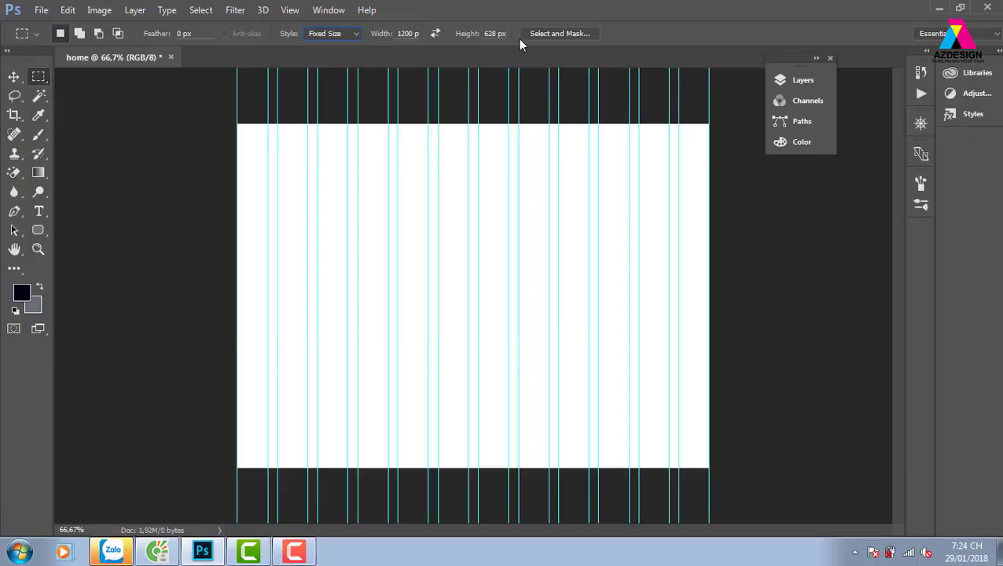
{"action": "left_click_drag", "start_coordinate": [500, 34], "coordinate": [471, 37]}
{"action": "type", "text": "90"}
{"action": "left_click", "coordinate": [414, 159]}
{"action": "mouse_move", "coordinate": [456, 189]}
{"action": "left_mouse_down"}
{"action": "mouse_move", "coordinate": [448, 153]}
{"action": "mouse_move", "coordinate": [495, 162]}
{"action": "left_mouse_up"}
{"action": "left_click", "coordinate": [157, 550]}
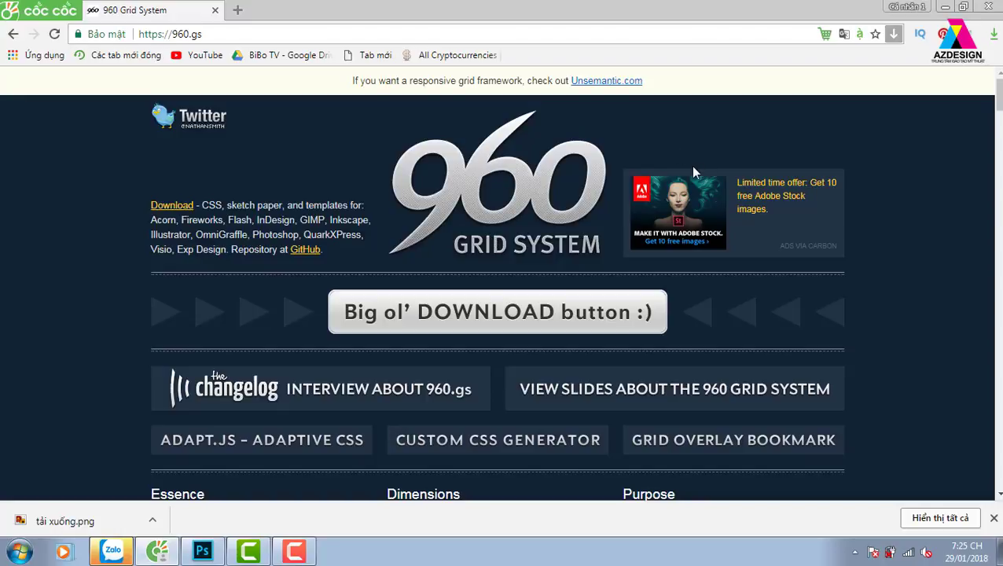
{"action": "scroll", "coordinate": [692, 169], "scroll_direction": "down", "scroll_amount": 5}
{"action": "scroll", "coordinate": [690, 166], "scroll_direction": "down", "scroll_amount": 5}
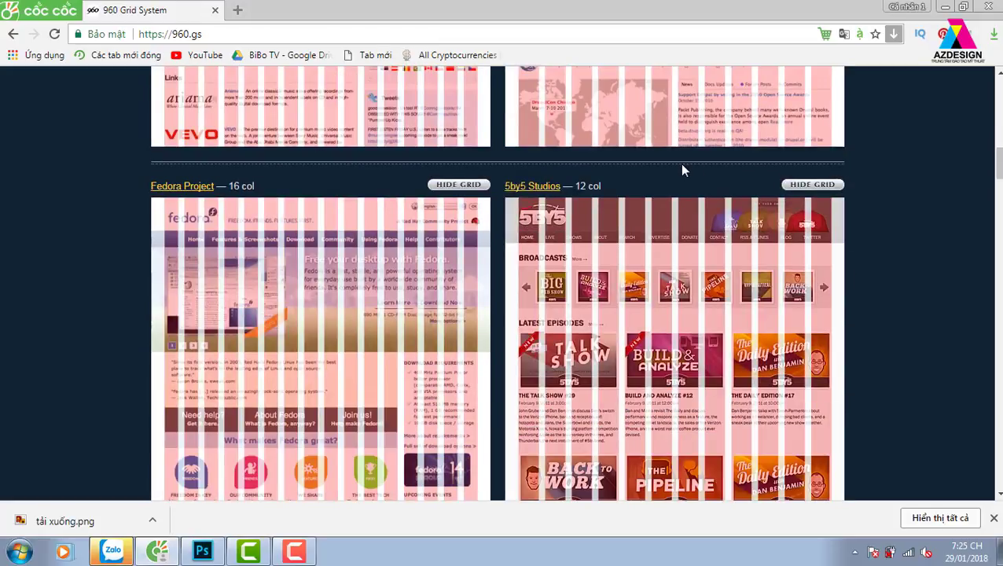
{"action": "scroll", "coordinate": [682, 166], "scroll_direction": "up", "scroll_amount": 5}
{"action": "scroll", "coordinate": [681, 166], "scroll_direction": "up", "scroll_amount": 5}
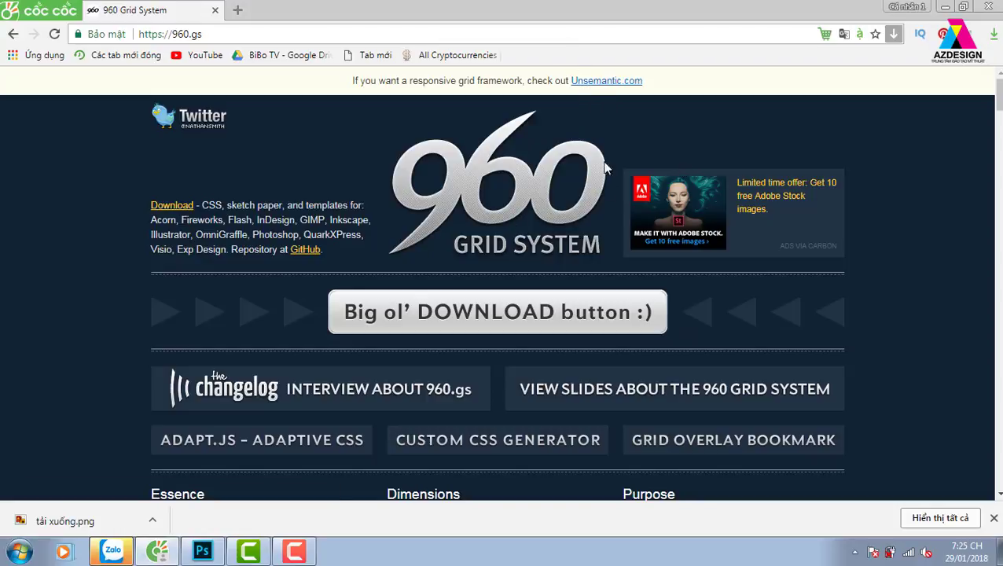
{"action": "scroll", "coordinate": [577, 286], "scroll_direction": "down", "scroll_amount": 2}
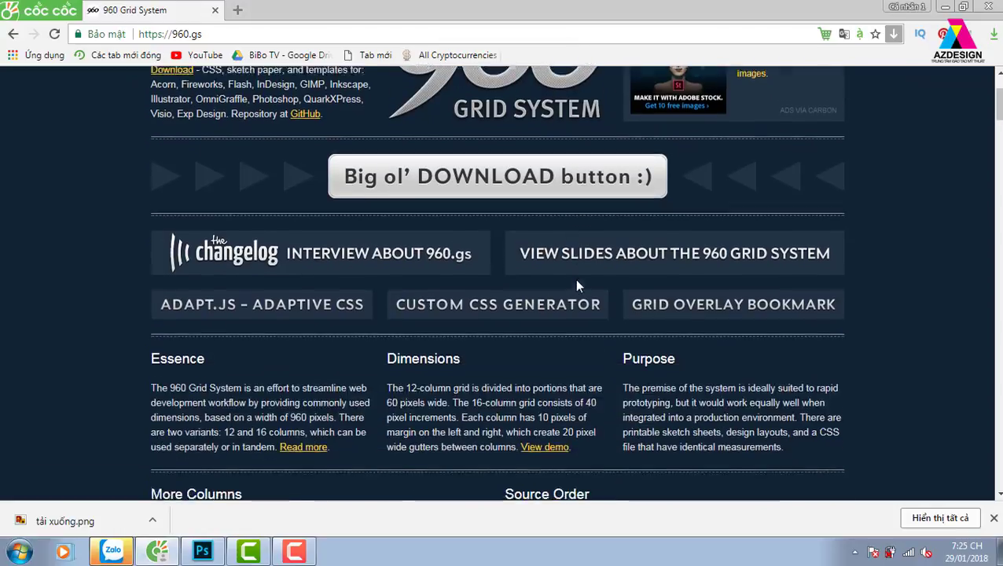
{"action": "scroll", "coordinate": [653, 310], "scroll_direction": "up", "scroll_amount": 1}
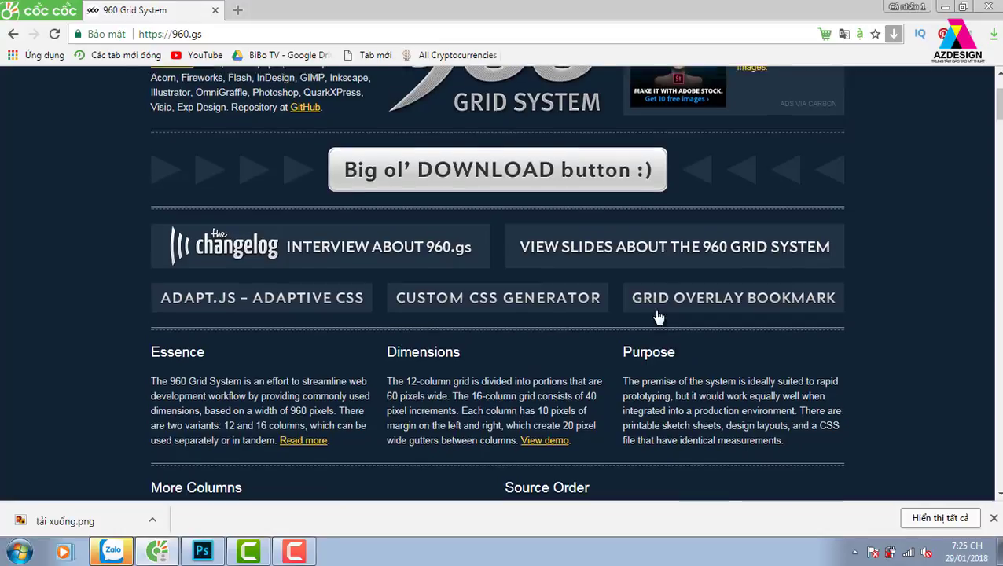
{"action": "scroll", "coordinate": [657, 310], "scroll_direction": "up", "scroll_amount": 2}
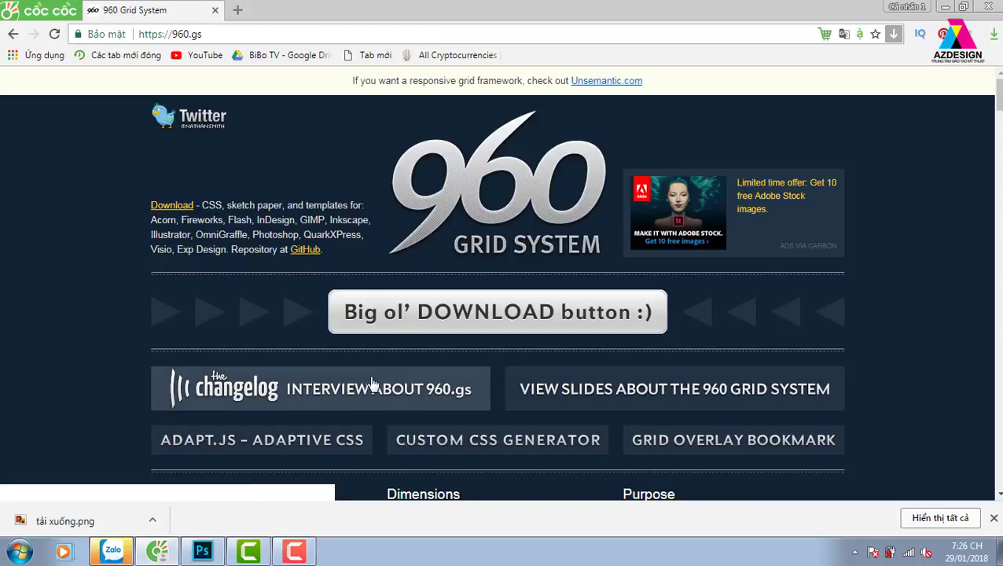
Step: Fill the top band with grey-blue on a new Layer 1
{"action": "left_click", "coordinate": [202, 550]}
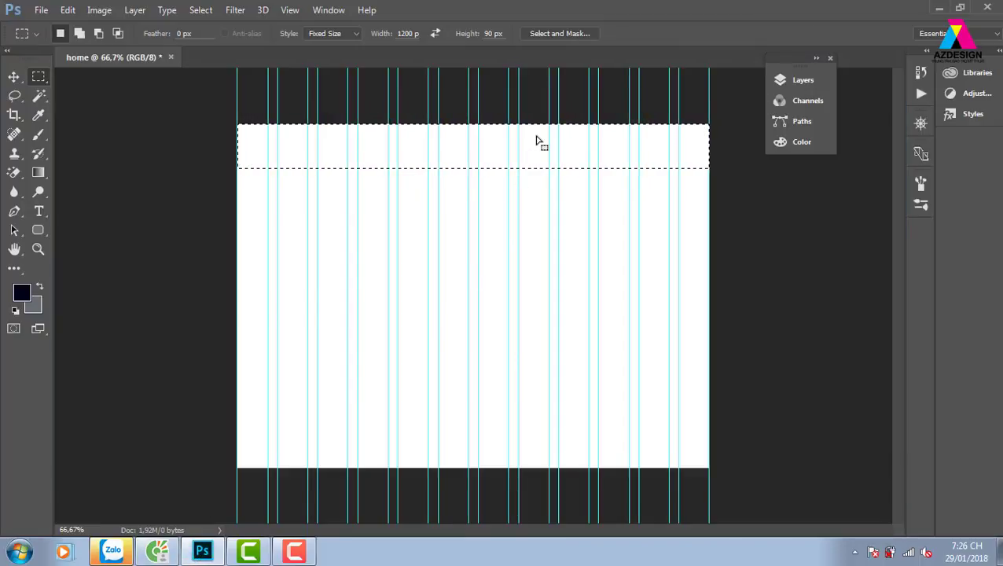
{"action": "key", "text": "F7"}
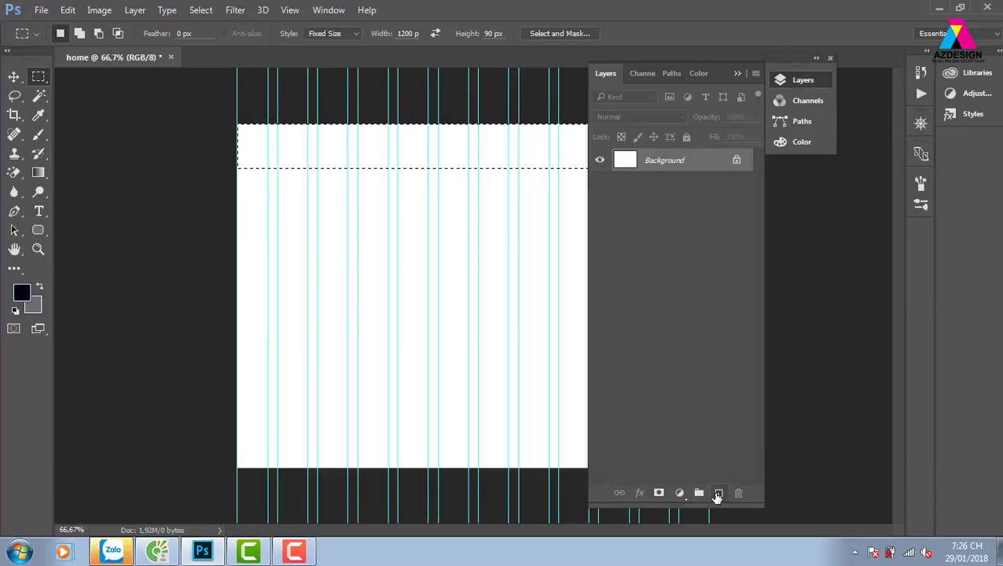
{"action": "left_click", "coordinate": [719, 492]}
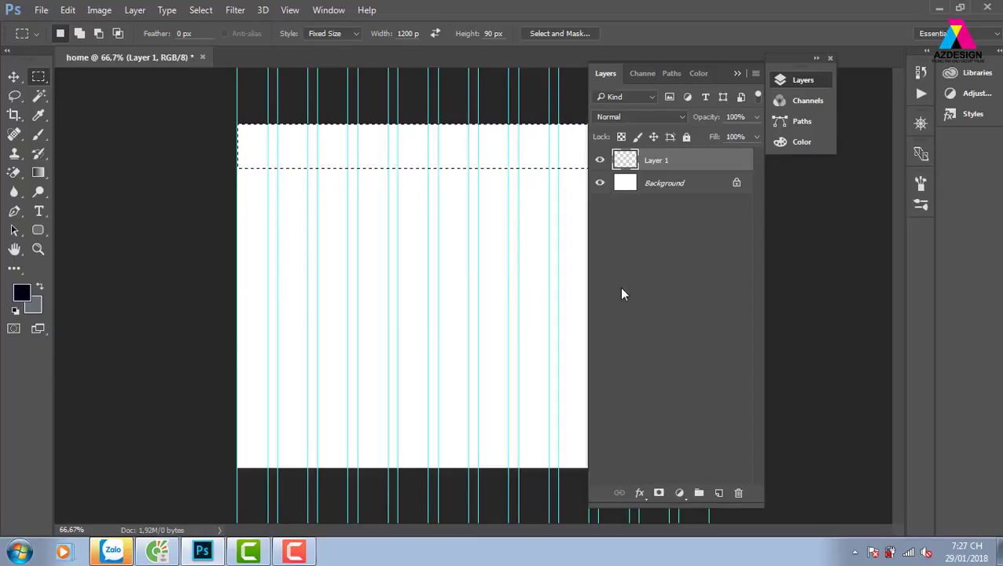
{"action": "key", "text": "ctrl+BackSpace"}
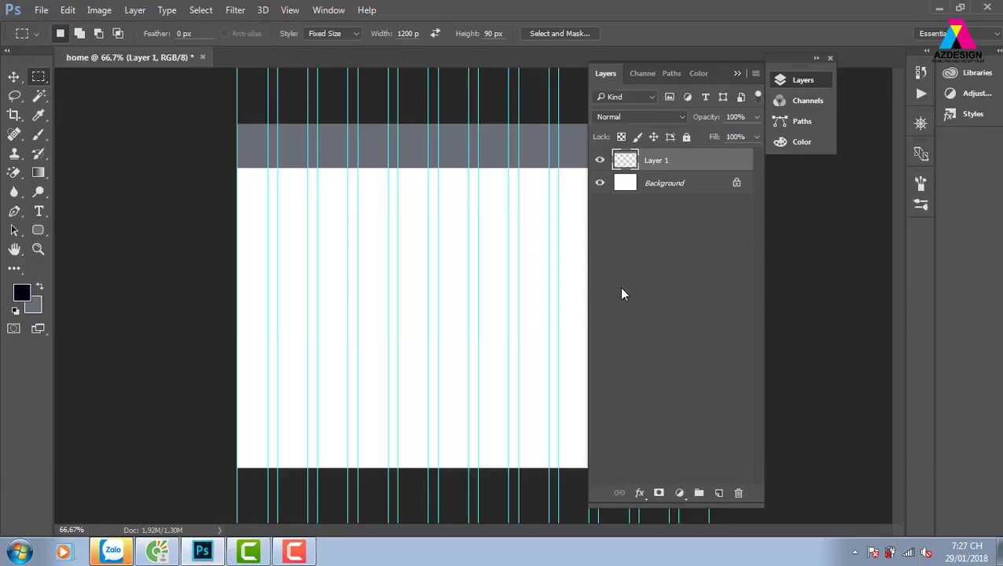
Step: Hide the guides and view the page top at 100%
{"action": "key", "text": "ctrl+semicolon"}
{"action": "key", "text": "ctrl+semicolon"}
{"action": "left_click", "coordinate": [737, 73]}
{"action": "key", "text": "ctrl+semicolon"}
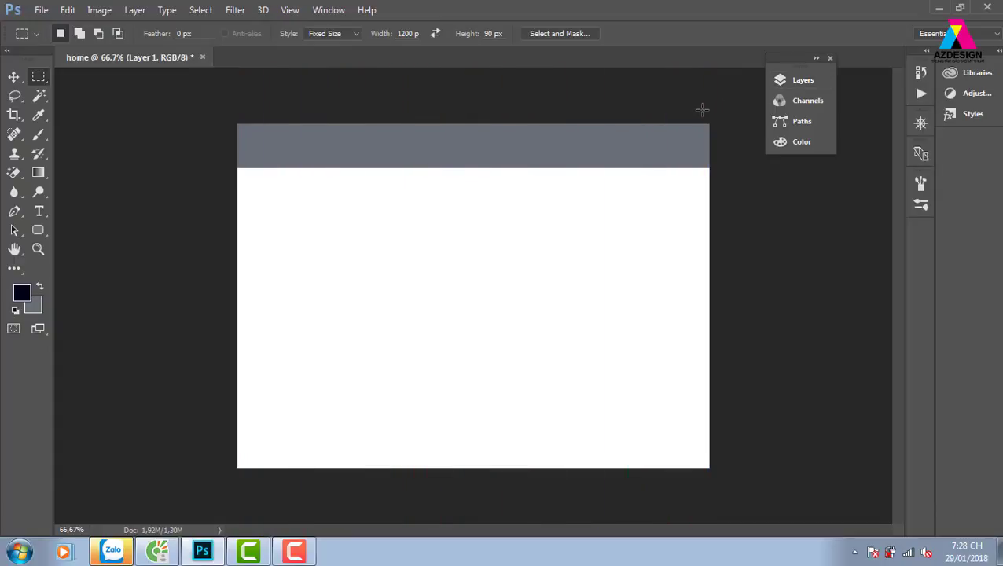
{"action": "key", "text": "ctrl+1"}
{"action": "left_click_drag", "start_coordinate": [530, 146], "coordinate": [512, 290]}
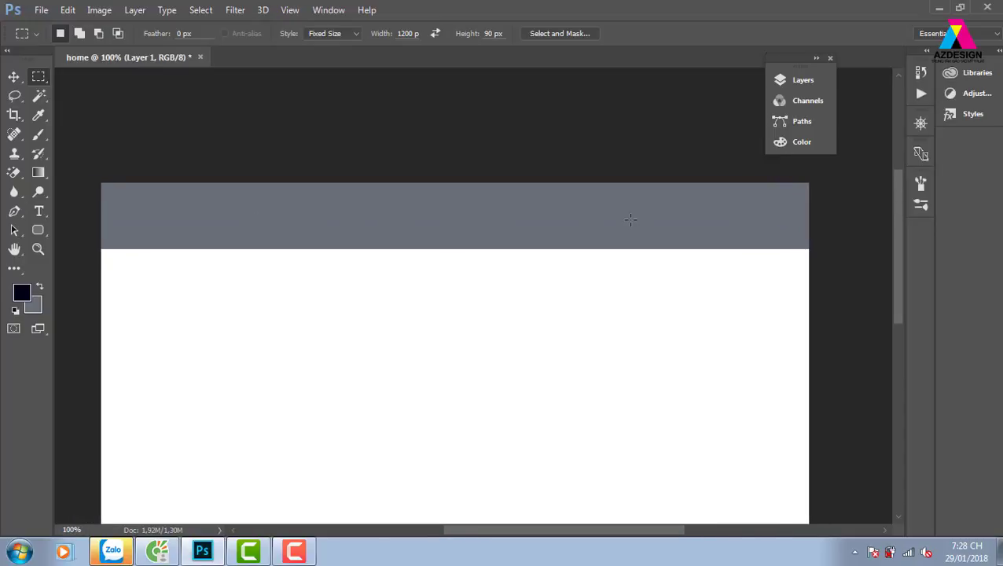
{"action": "key", "text": "F7"}
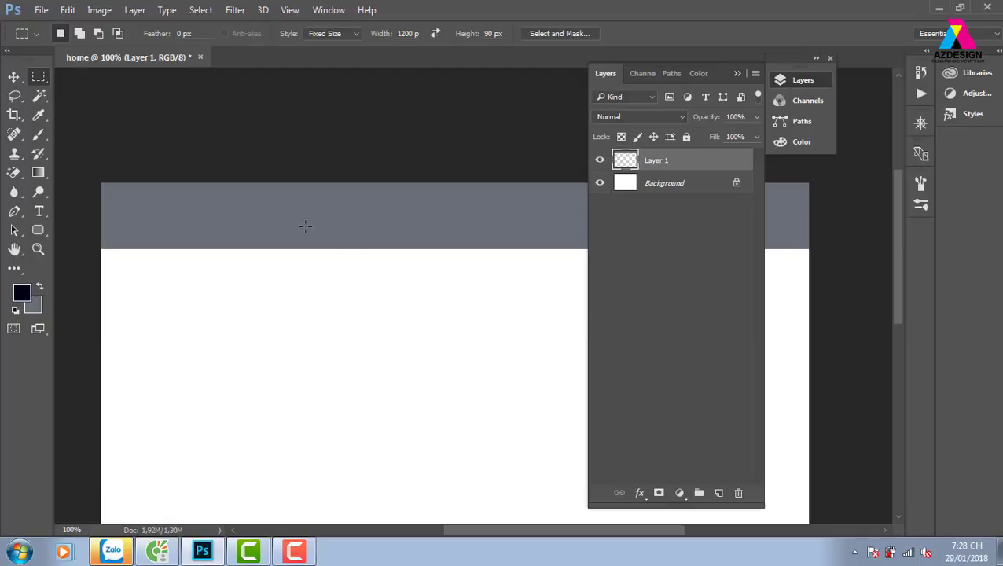
Step: Lock Layer 1's transparent pixels and fill the header band with deep blue, then bring up Open
{"action": "left_click", "coordinate": [13, 77]}
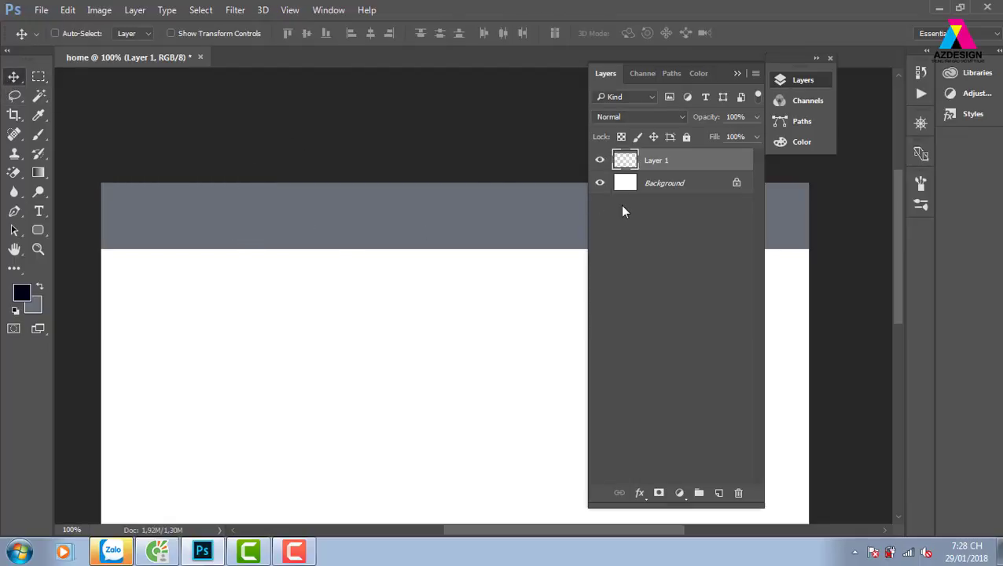
{"action": "left_click", "coordinate": [620, 137]}
{"action": "left_click", "coordinate": [22, 293]}
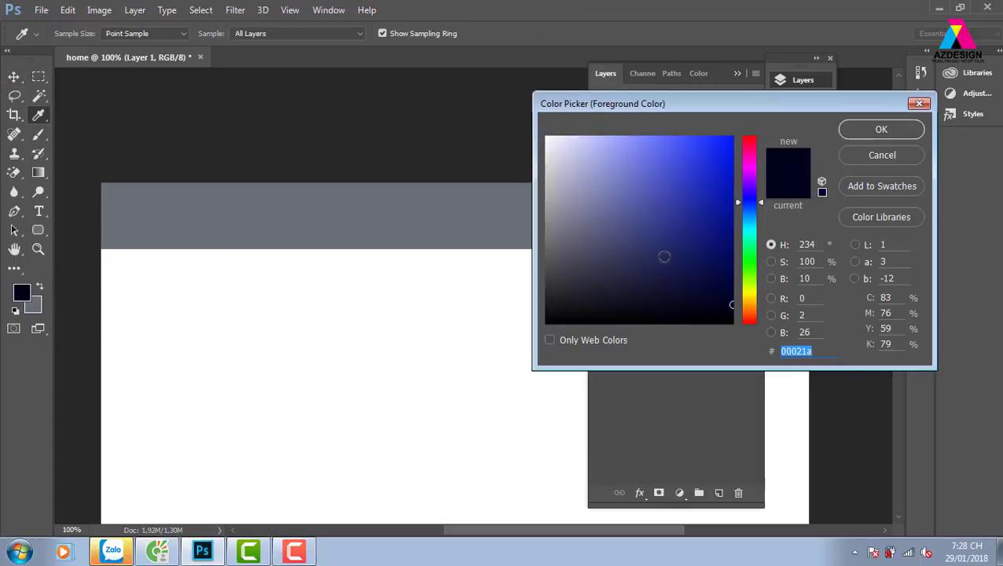
{"action": "mouse_move", "coordinate": [748, 202]}
{"action": "left_mouse_down"}
{"action": "mouse_move", "coordinate": [754, 221]}
{"action": "mouse_move", "coordinate": [754, 208]}
{"action": "left_mouse_up"}
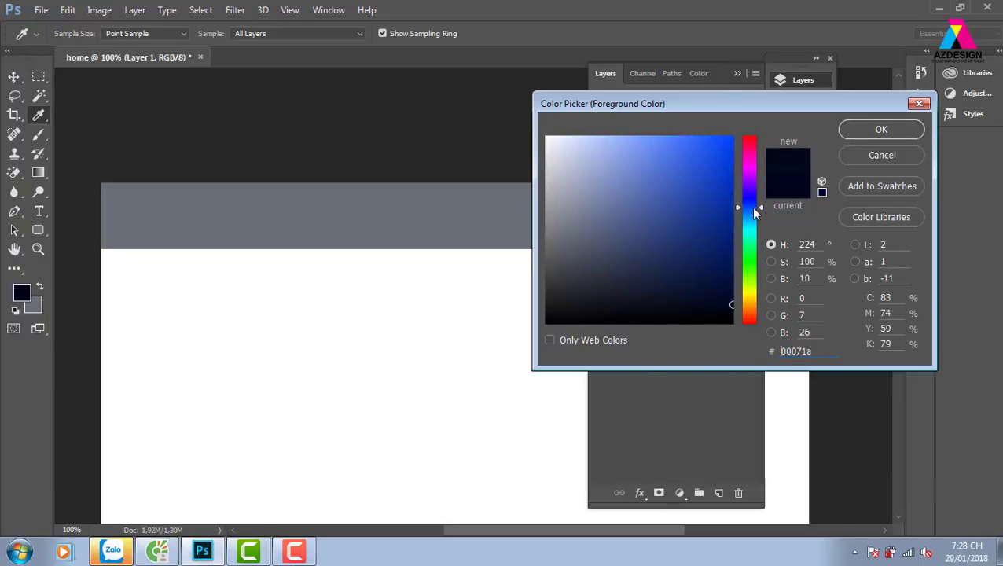
{"action": "left_click", "coordinate": [697, 221]}
{"action": "left_click", "coordinate": [910, 135]}
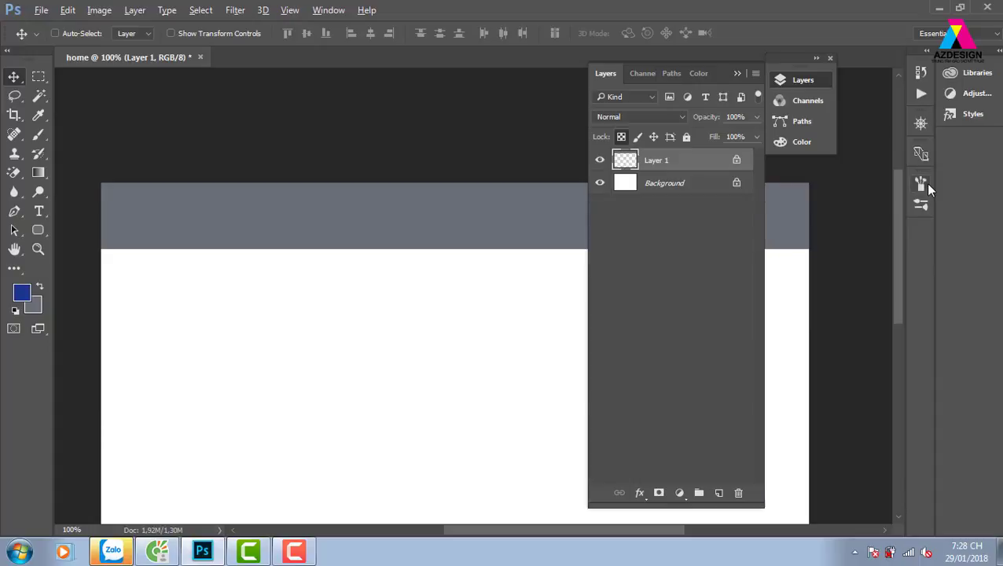
{"action": "key", "text": "alt+BackSpace"}
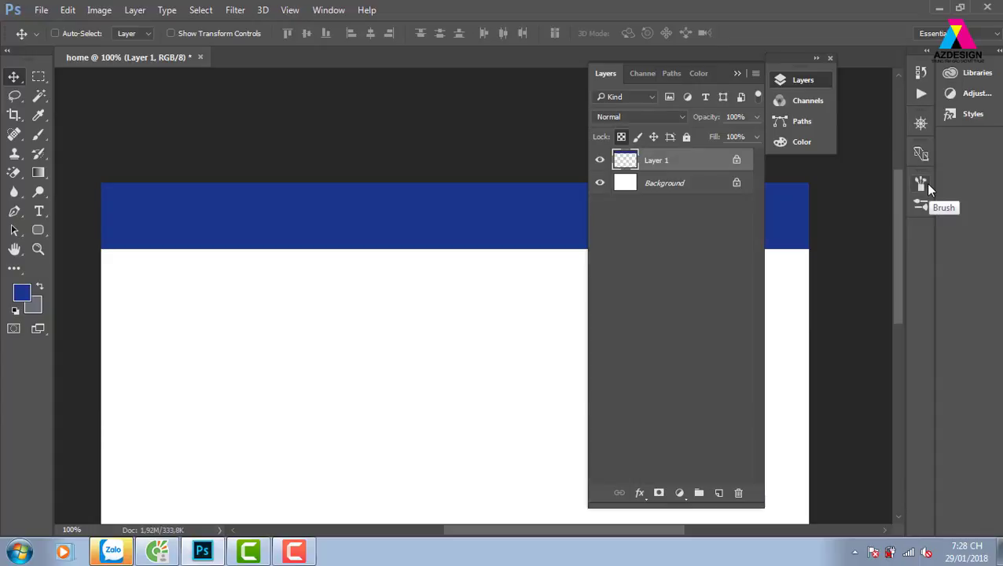
{"action": "key", "text": "ctrl+o"}
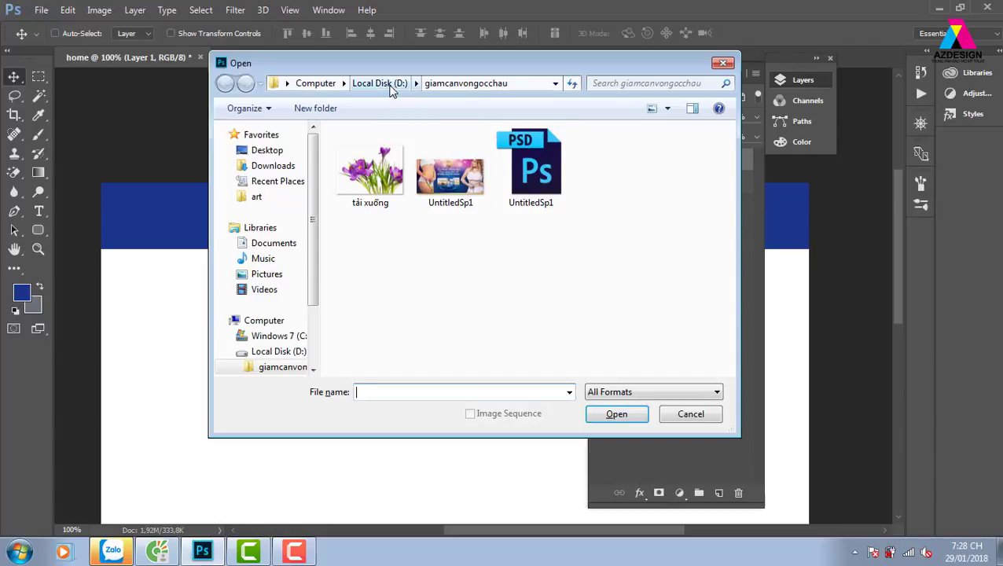
Step: Navigate the Open dialog from Local Disk (D:) to the thuvienanh folder on Local Disk (E:)
{"action": "left_click", "coordinate": [385, 83]}
{"action": "left_click", "coordinate": [315, 84]}
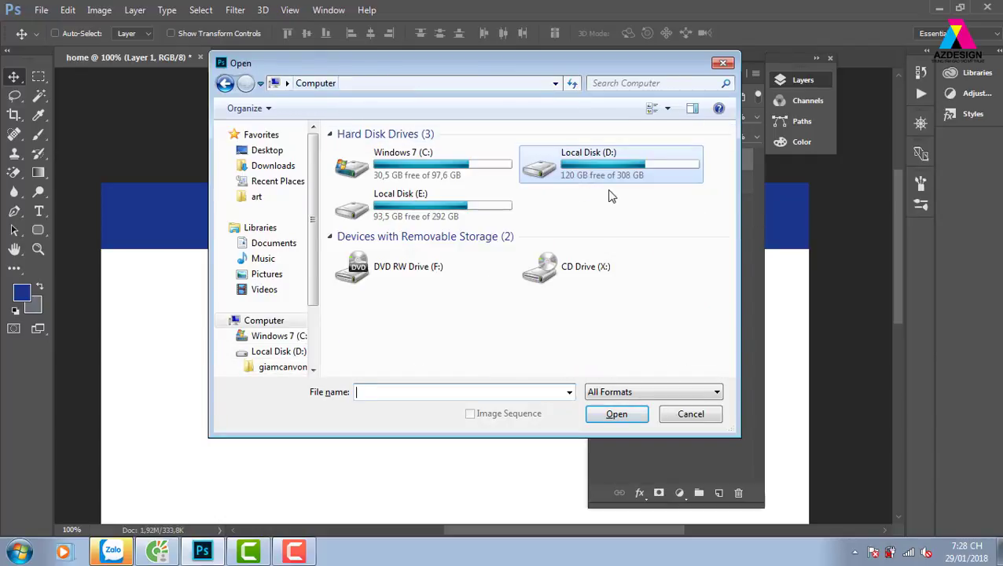
{"action": "double_click", "coordinate": [440, 206]}
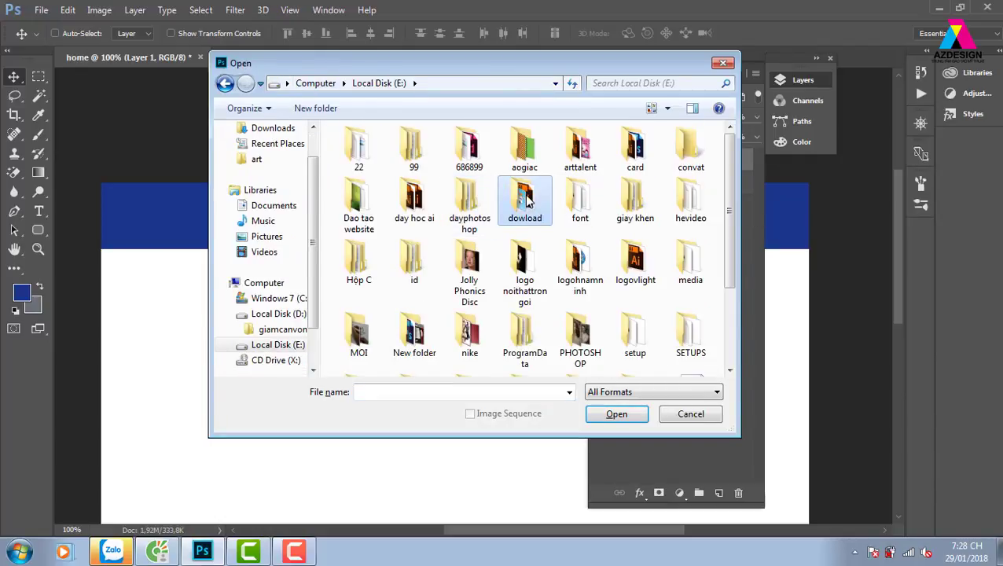
{"action": "scroll", "coordinate": [528, 202], "scroll_direction": "down", "scroll_amount": 2}
{"action": "double_click", "coordinate": [471, 277]}
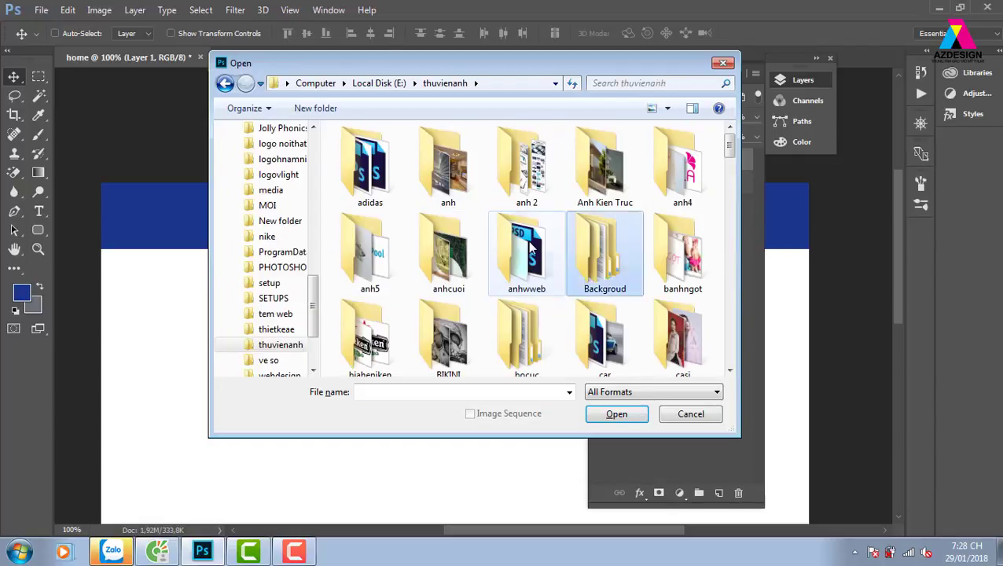
{"action": "left_click", "coordinate": [664, 287]}
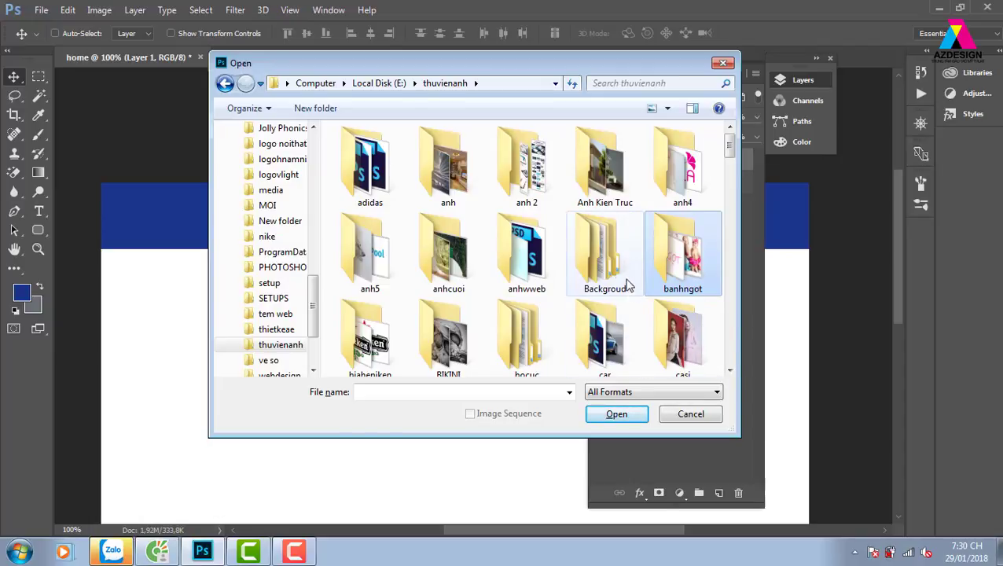
{"action": "double_click", "coordinate": [604, 260]}
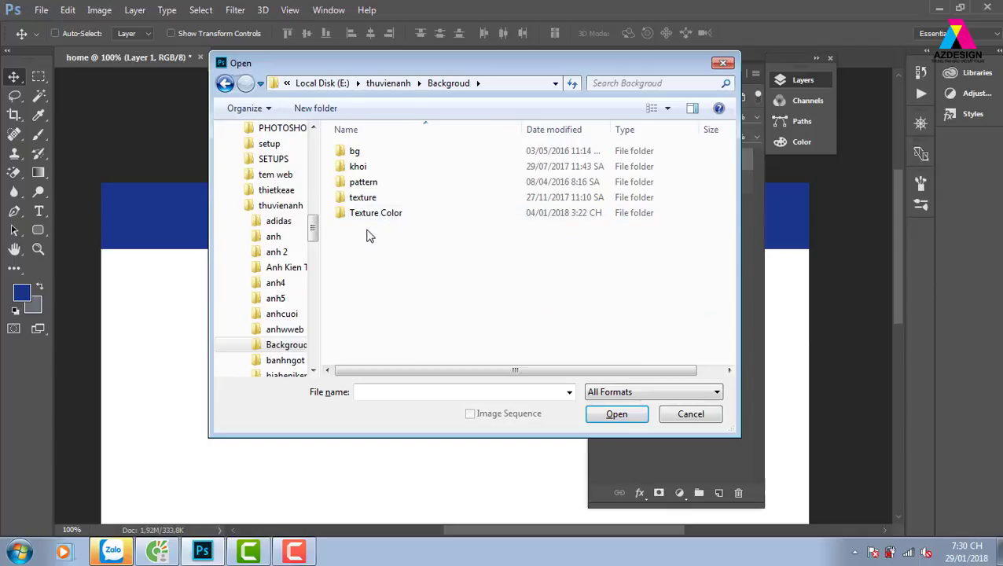
{"action": "double_click", "coordinate": [375, 213]}
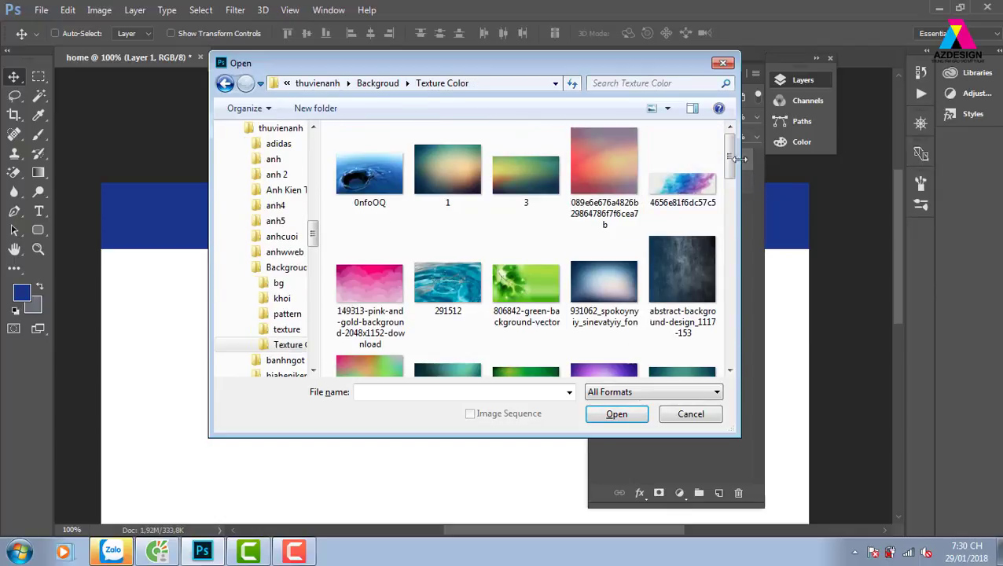
{"action": "mouse_move", "coordinate": [731, 158]}
{"action": "left_mouse_down"}
{"action": "mouse_move", "coordinate": [752, 205]}
{"action": "mouse_move", "coordinate": [744, 222]}
{"action": "left_mouse_up"}
{"action": "left_click", "coordinate": [682, 259]}
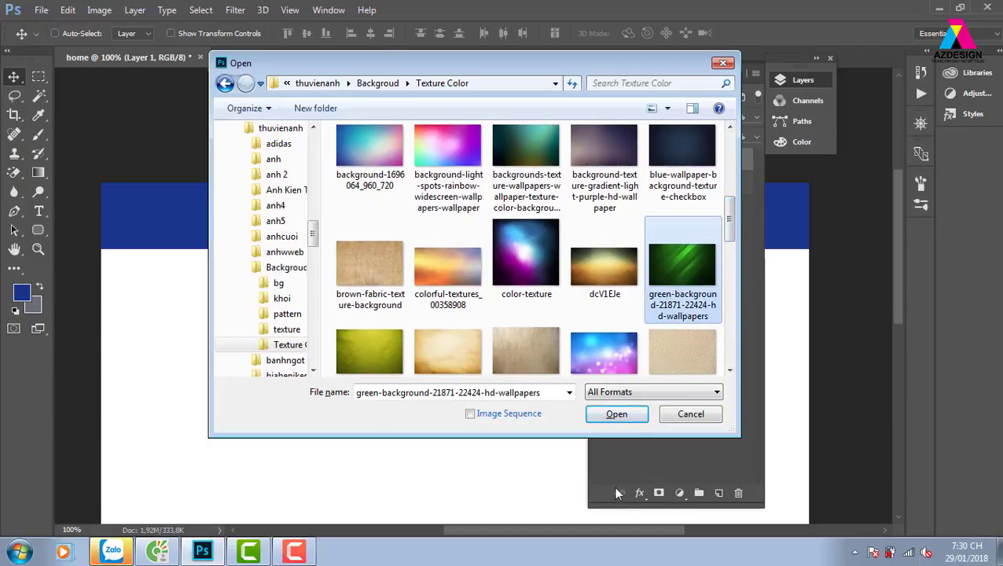
{"action": "left_click", "coordinate": [632, 418]}
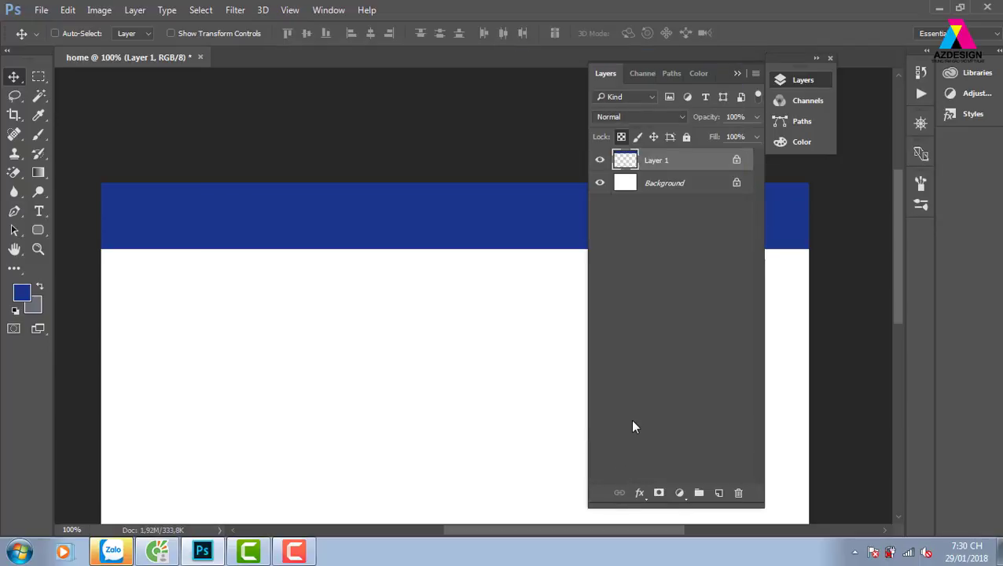
Step: Select and copy the whole green wallpaper image, then close its document
{"action": "key", "text": "ctrl+a"}
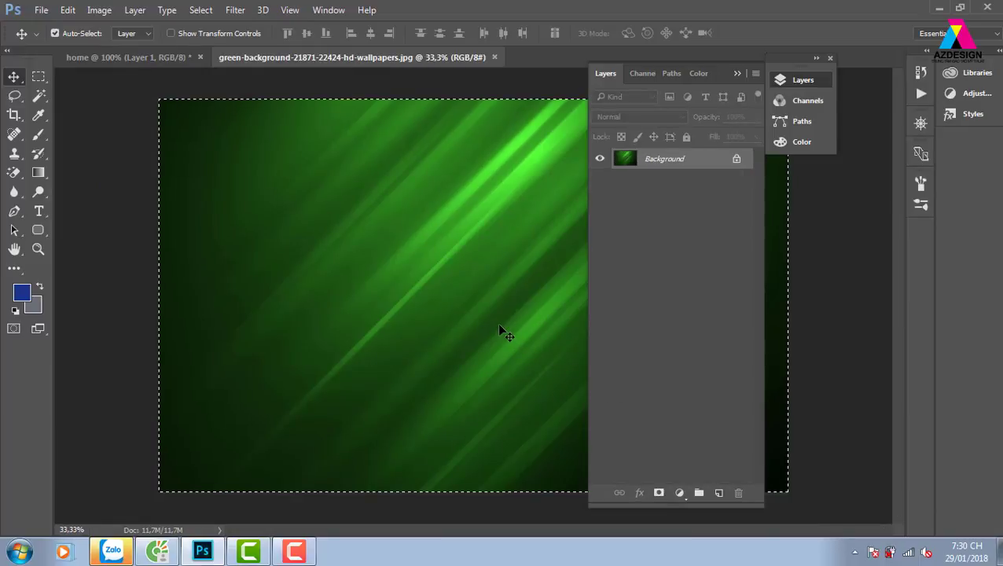
{"action": "key", "text": "ctrl+w"}
{"action": "right_click", "coordinate": [485, 213]}
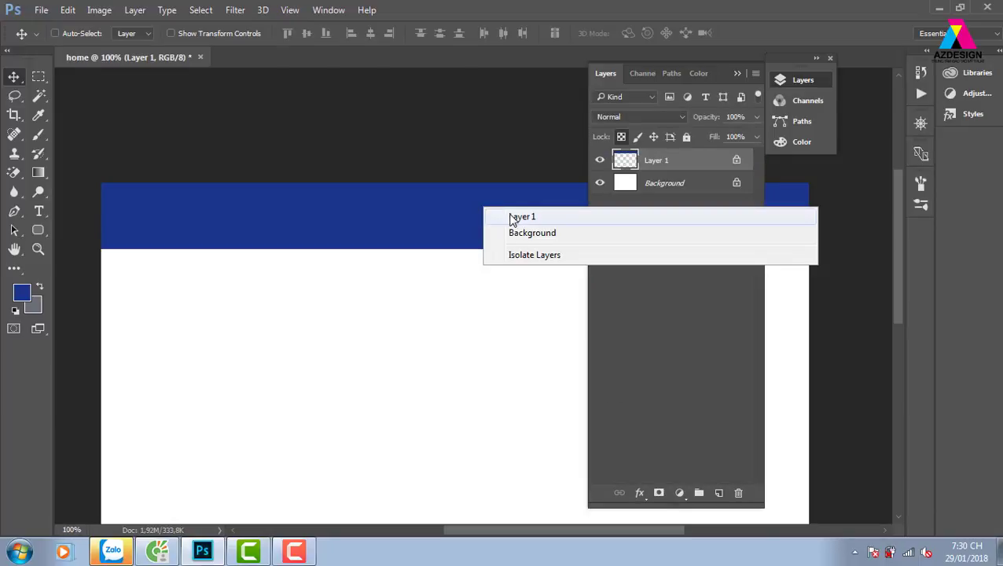
{"action": "left_click", "coordinate": [510, 214]}
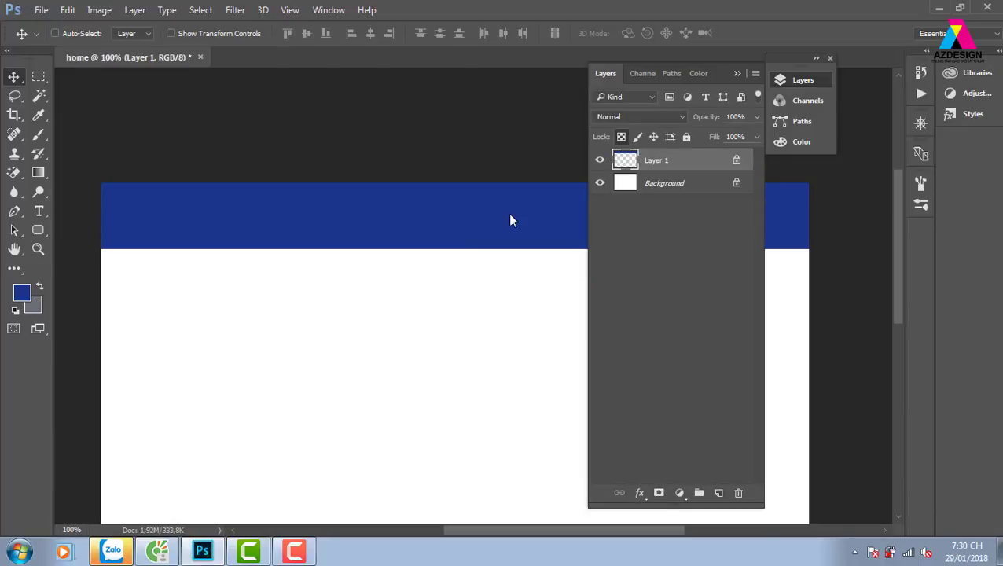
{"action": "right_click", "coordinate": [437, 196]}
{"action": "left_click", "coordinate": [470, 210]}
Step: Paste the green wallpaper into home as Layer 2, clip it to Layer 1, and position it
{"action": "key", "text": "ctrl+v"}
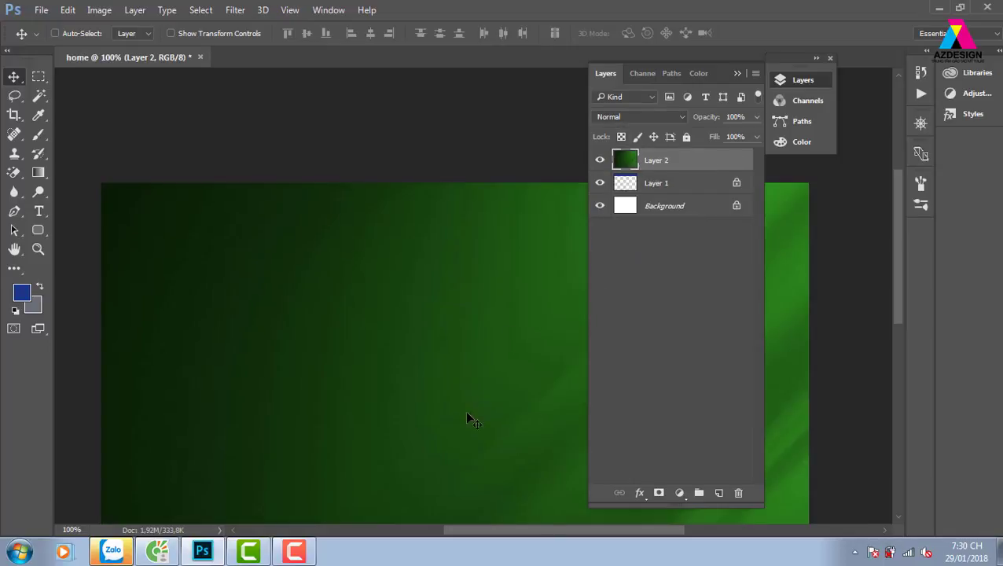
{"action": "mouse_move", "coordinate": [467, 418]}
{"action": "left_mouse_down"}
{"action": "mouse_move", "coordinate": [409, 175]}
{"action": "mouse_move", "coordinate": [427, 146]}
{"action": "left_mouse_up"}
{"action": "key", "text": "ctrl+alt+g"}
{"action": "key", "text": "ctrl+minus"}
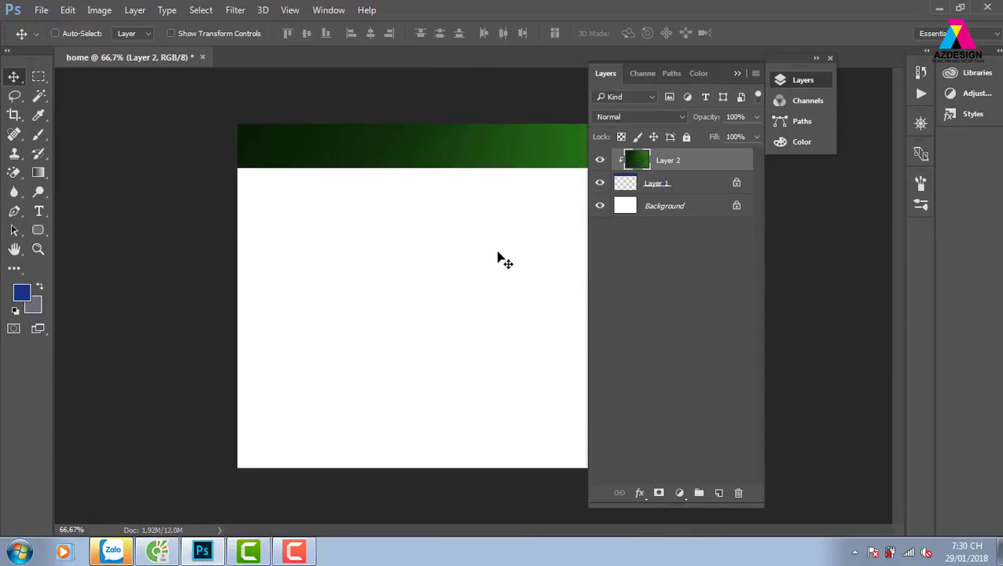
{"action": "mouse_move", "coordinate": [504, 260]}
{"action": "left_mouse_down"}
{"action": "mouse_move", "coordinate": [423, 117]}
{"action": "mouse_move", "coordinate": [507, 206]}
{"action": "left_mouse_up"}
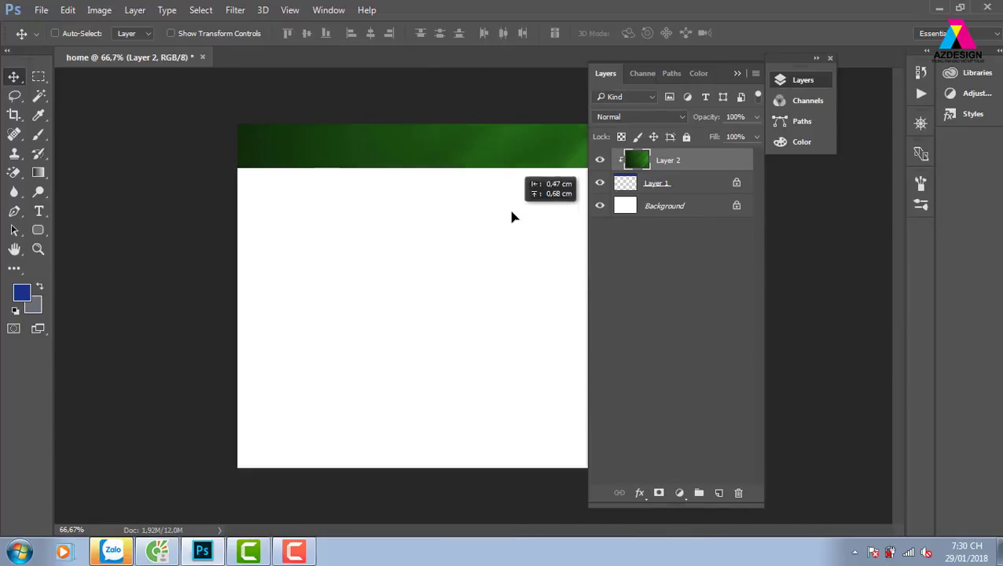
{"action": "left_click", "coordinate": [737, 73]}
{"action": "left_click_drag", "start_coordinate": [666, 137], "coordinate": [664, 112]}
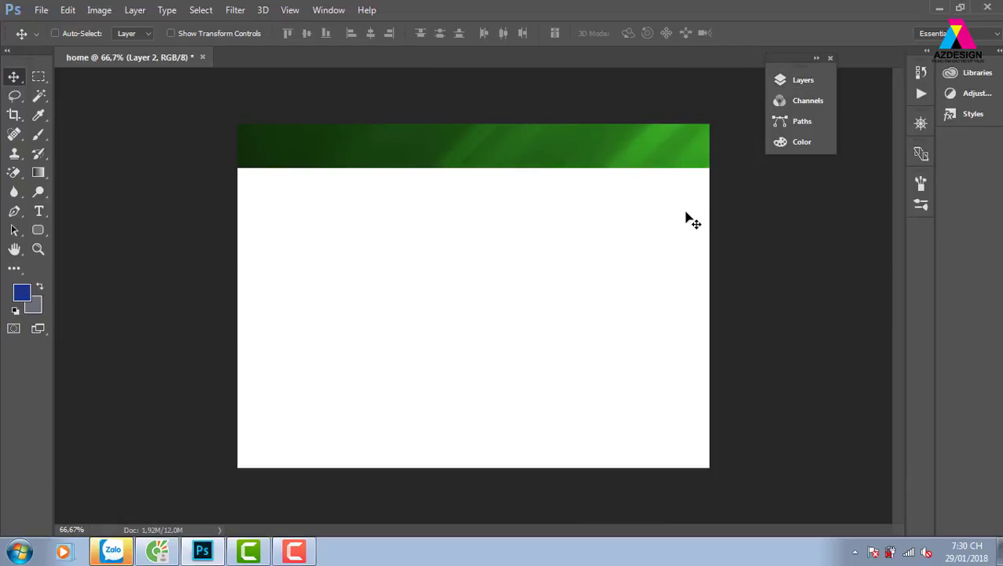
Step: Scale the green wallpaper layer down to about 44% and return the view to 100%
{"action": "key", "text": "ctrl+plus"}
{"action": "scroll", "coordinate": [631, 219], "scroll_direction": "up", "scroll_amount": 2}
{"action": "scroll", "coordinate": [634, 239], "scroll_direction": "up", "scroll_amount": 3}
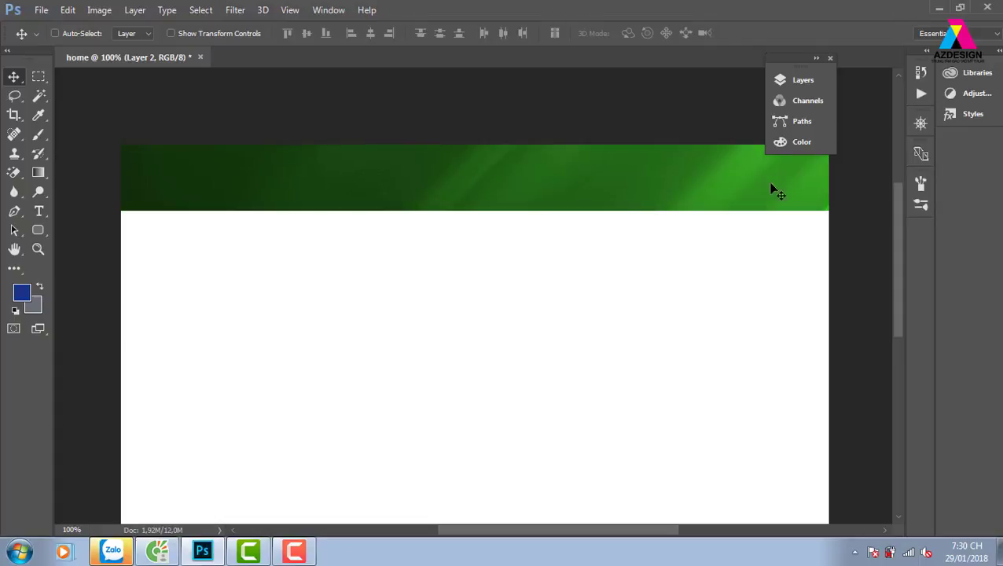
{"action": "key", "text": "ctrl+t"}
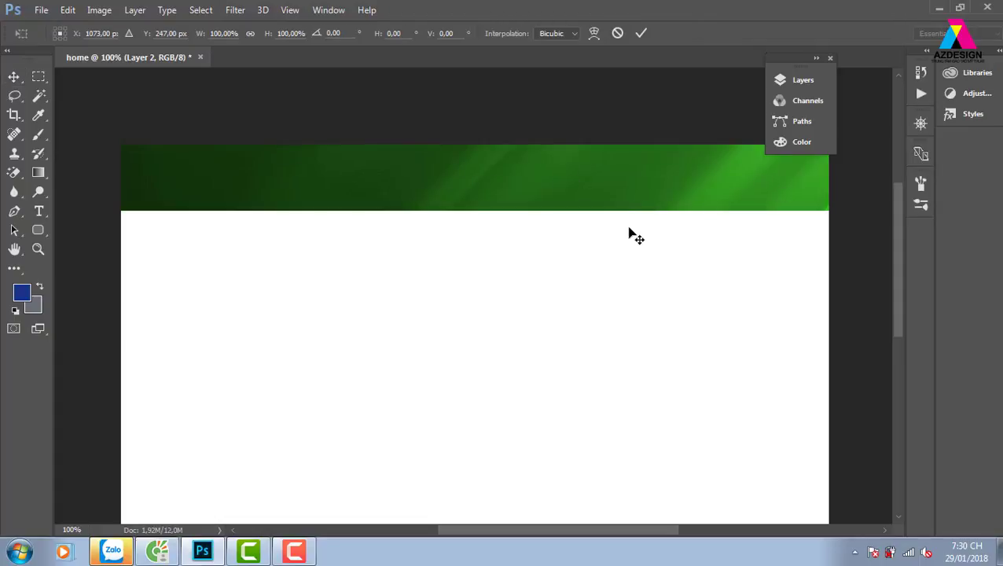
{"action": "key", "text": "ctrl+minus"}
{"action": "key", "text": "ctrl+minus"}
{"action": "key", "text": "ctrl+minus"}
{"action": "key", "text": "ctrl+minus"}
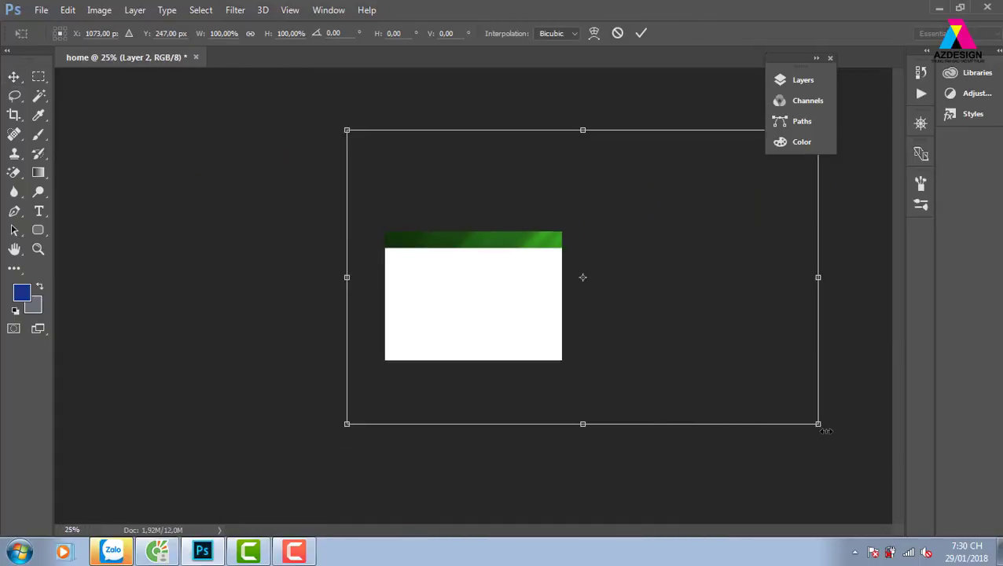
{"action": "left_click_drag", "start_coordinate": [816, 423], "coordinate": [585, 278]}
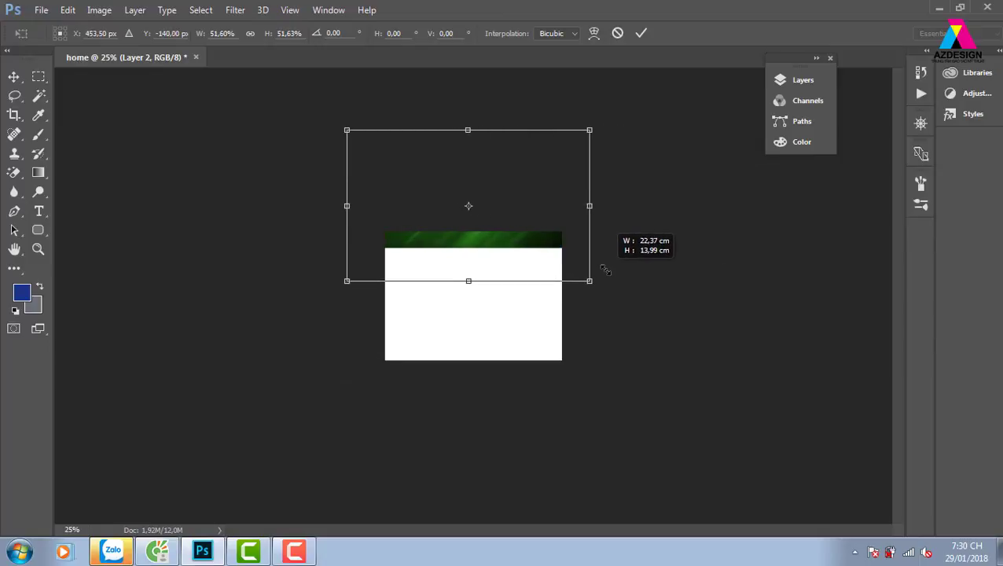
{"action": "left_click_drag", "start_coordinate": [343, 276], "coordinate": [371, 248]}
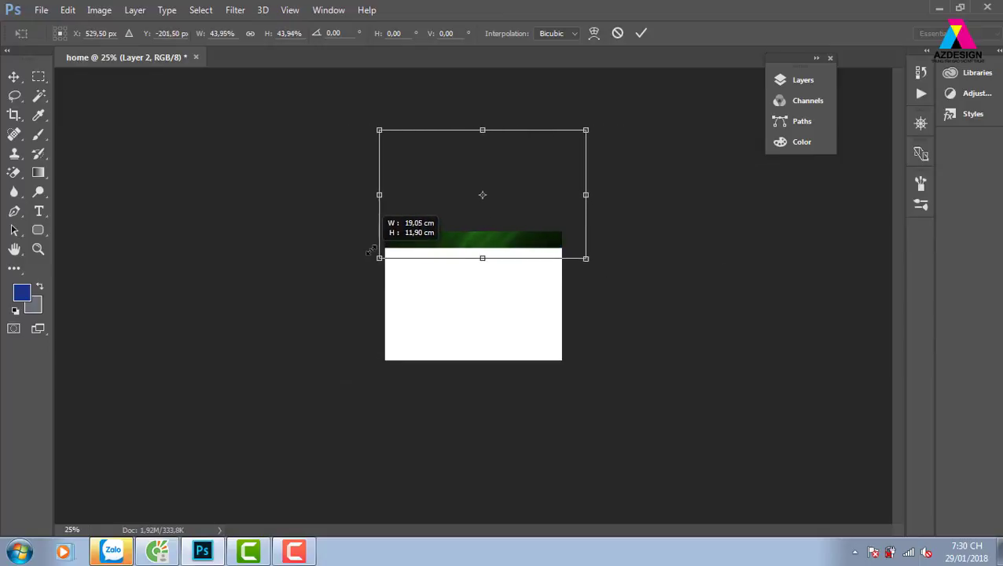
{"action": "key", "text": "Return"}
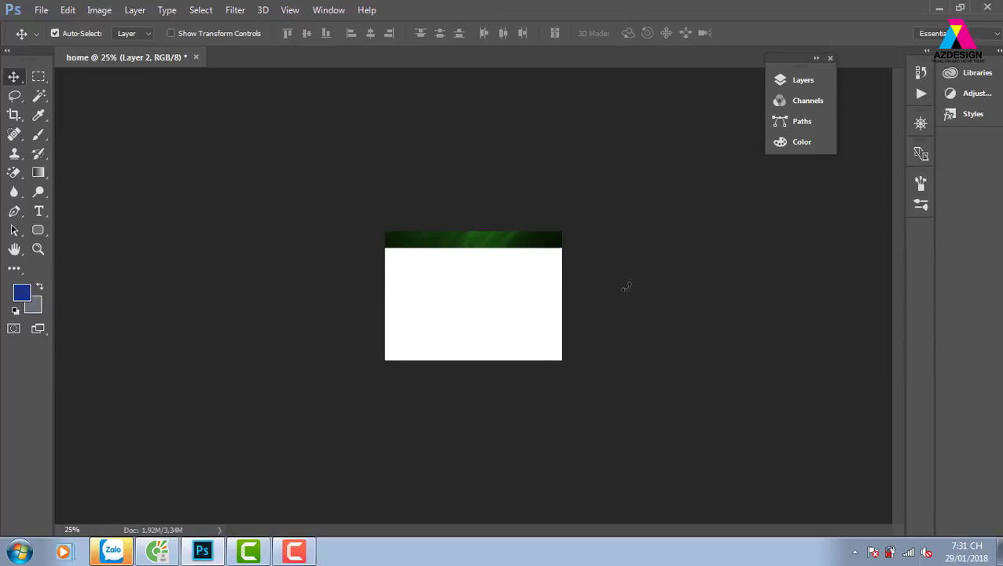
{"action": "key", "text": "ctrl+plus"}
{"action": "key", "text": "ctrl+plus"}
{"action": "key", "text": "ctrl+plus"}
{"action": "key", "text": "ctrl+plus"}
{"action": "left_click_drag", "start_coordinate": [553, 137], "coordinate": [528, 238]}
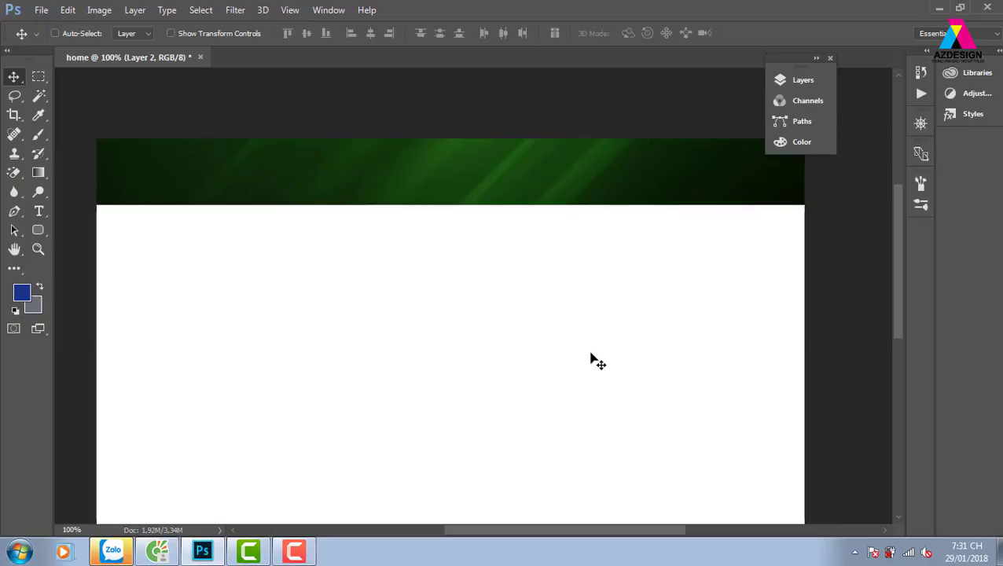
Step: Open the NaturalPress logo image from Local Disk (D:) › tuwlieu logo › n
{"action": "key", "text": "ctrl"}
{"action": "key", "text": "ctrl+o"}
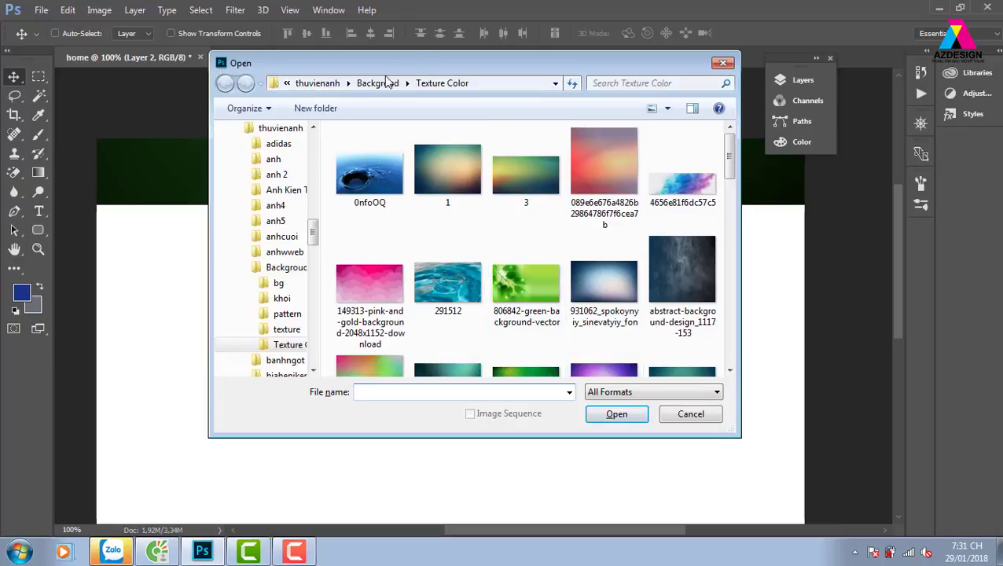
{"action": "left_click", "coordinate": [329, 86]}
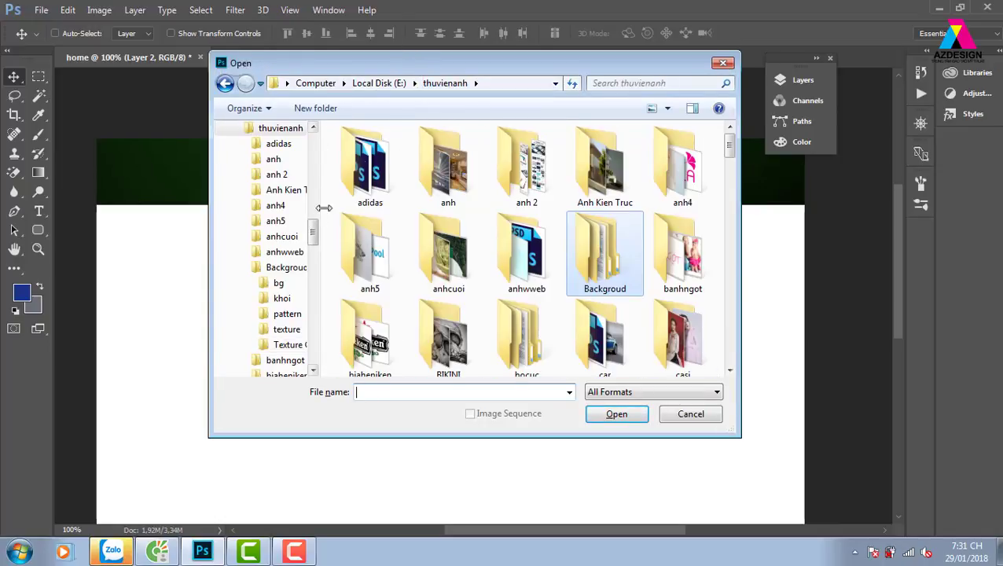
{"action": "left_click", "coordinate": [315, 83]}
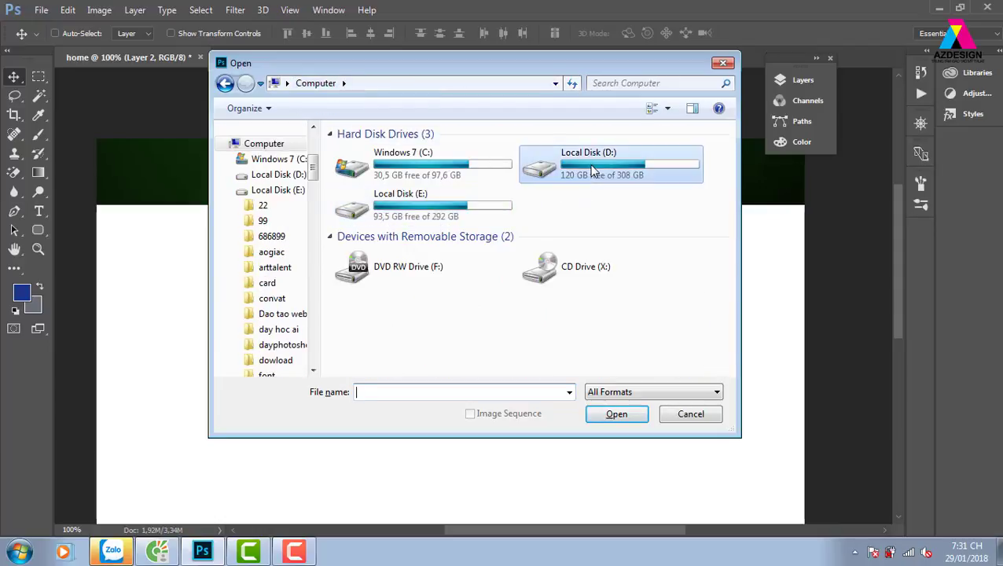
{"action": "double_click", "coordinate": [588, 172]}
{"action": "left_click", "coordinate": [606, 189]}
{"action": "scroll", "coordinate": [606, 189], "scroll_direction": "down", "scroll_amount": 5}
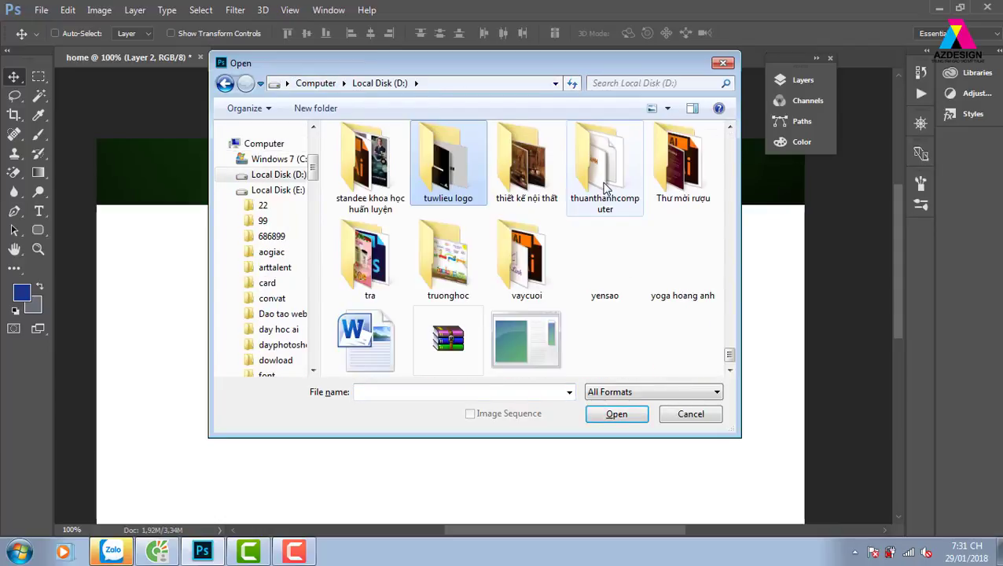
{"action": "double_click", "coordinate": [448, 173]}
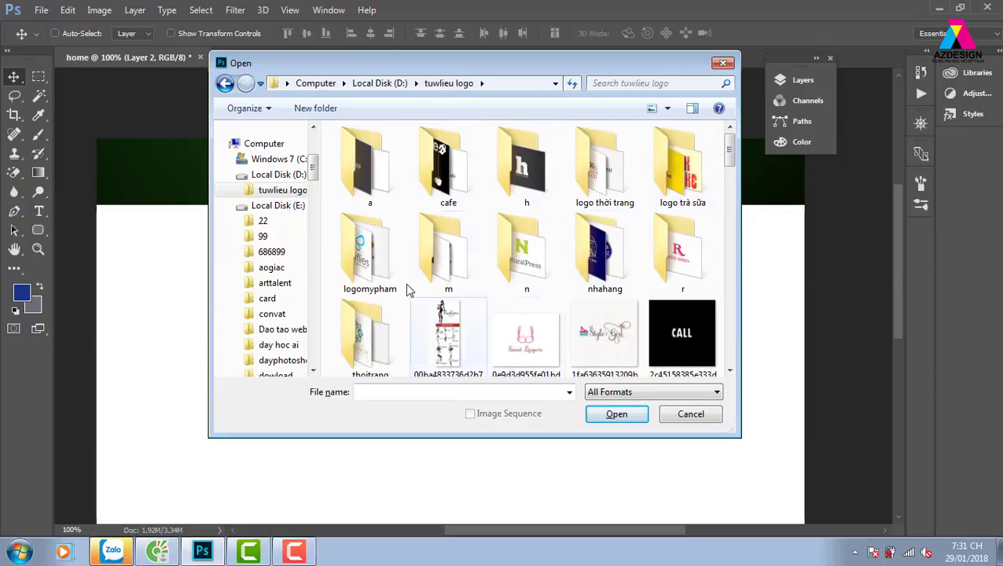
{"action": "left_click", "coordinate": [525, 251]}
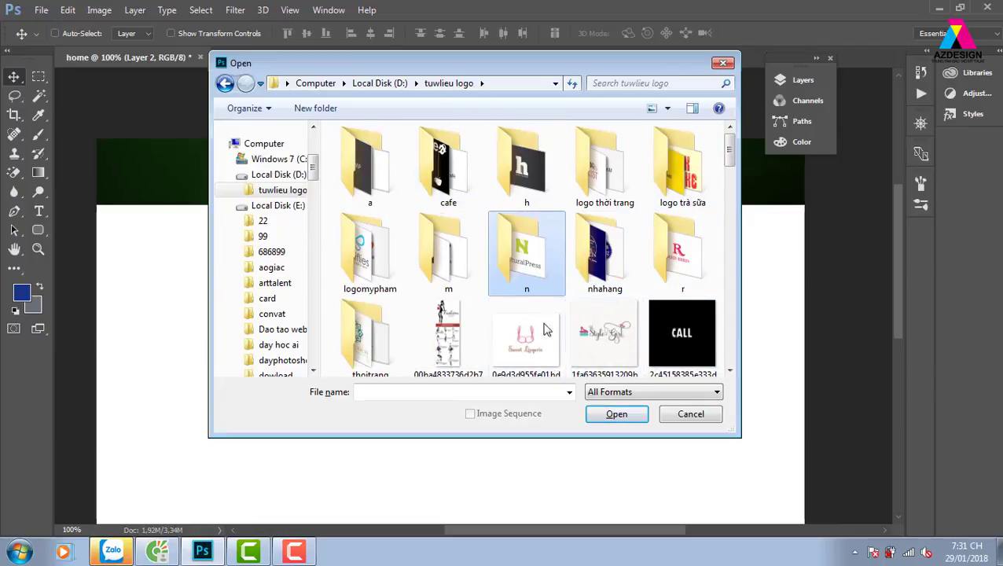
{"action": "left_click", "coordinate": [628, 415]}
{"action": "left_click", "coordinate": [369, 157]}
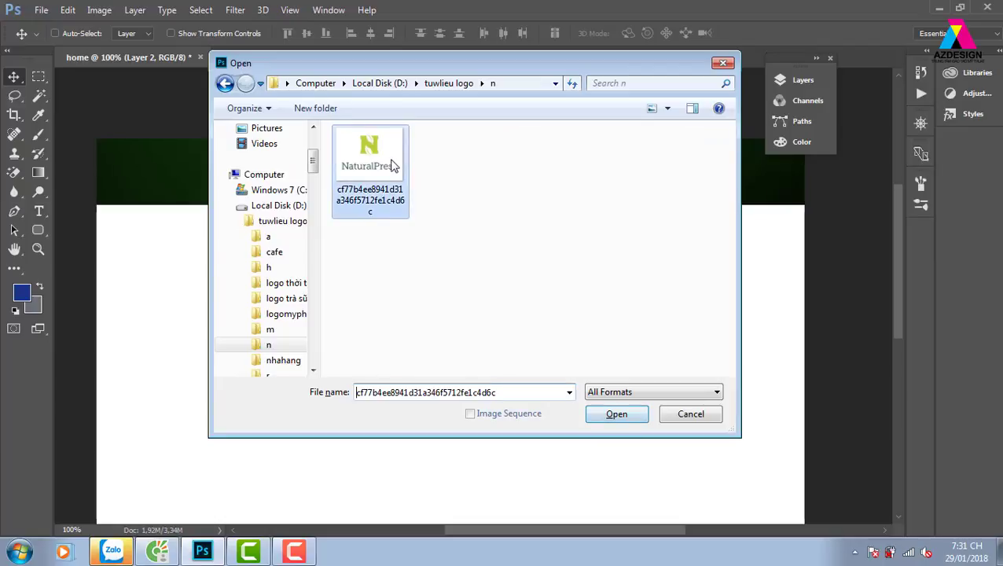
{"action": "left_click", "coordinate": [616, 416]}
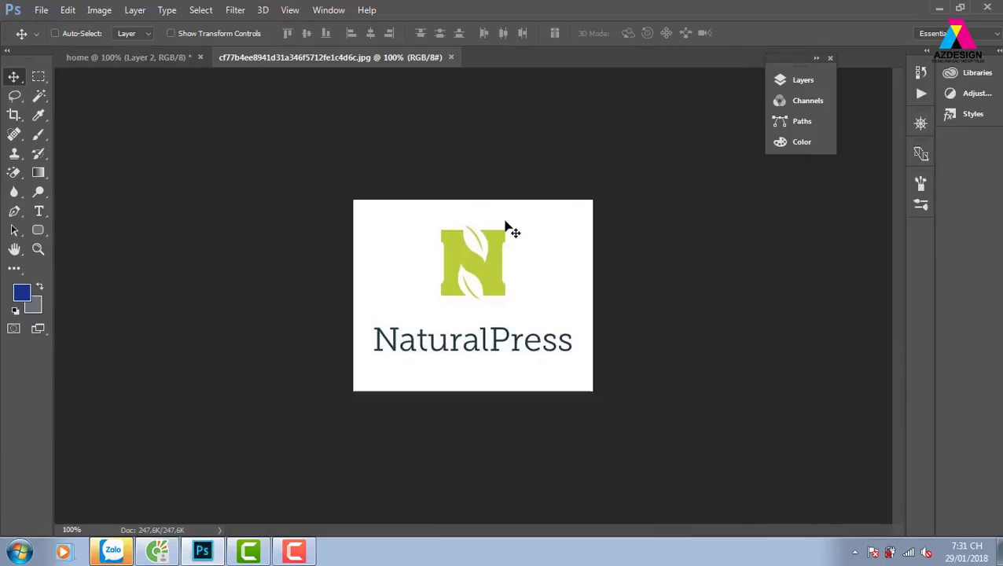
Step: Drag the NaturalPress logo into home as Layer 3, scaled to about 29% at the header's left end
{"action": "left_click_drag", "start_coordinate": [486, 271], "coordinate": [143, 61]}
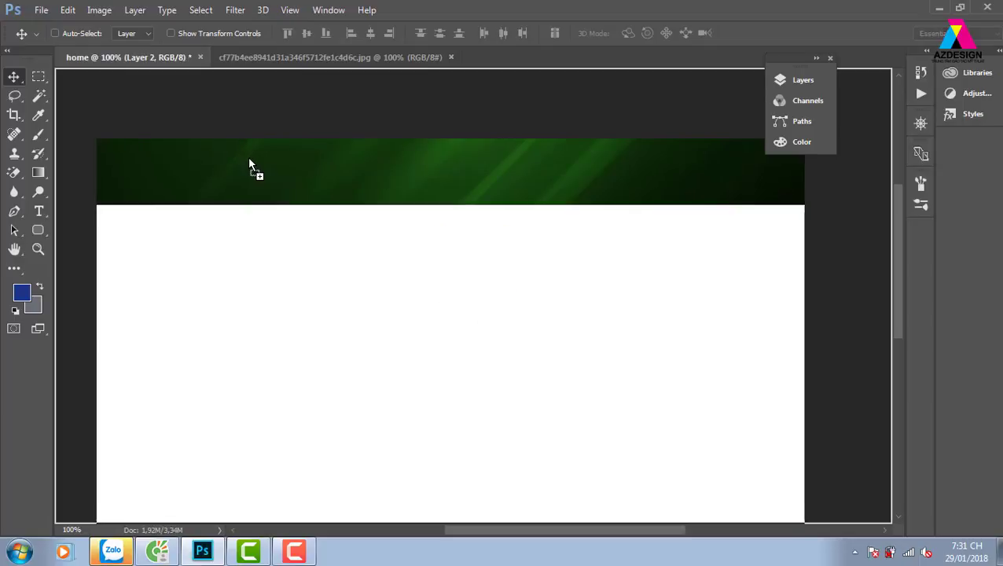
{"action": "mouse_move", "coordinate": [142, 62]}
{"action": "left_mouse_down"}
{"action": "mouse_move", "coordinate": [343, 246]}
{"action": "mouse_move", "coordinate": [303, 266]}
{"action": "left_mouse_up"}
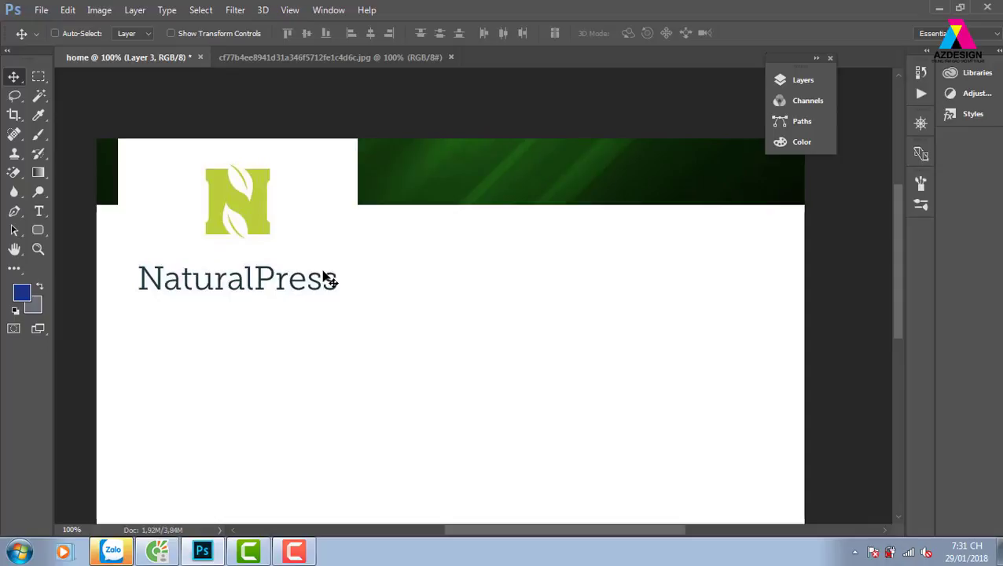
{"action": "key", "text": "ctrl+t"}
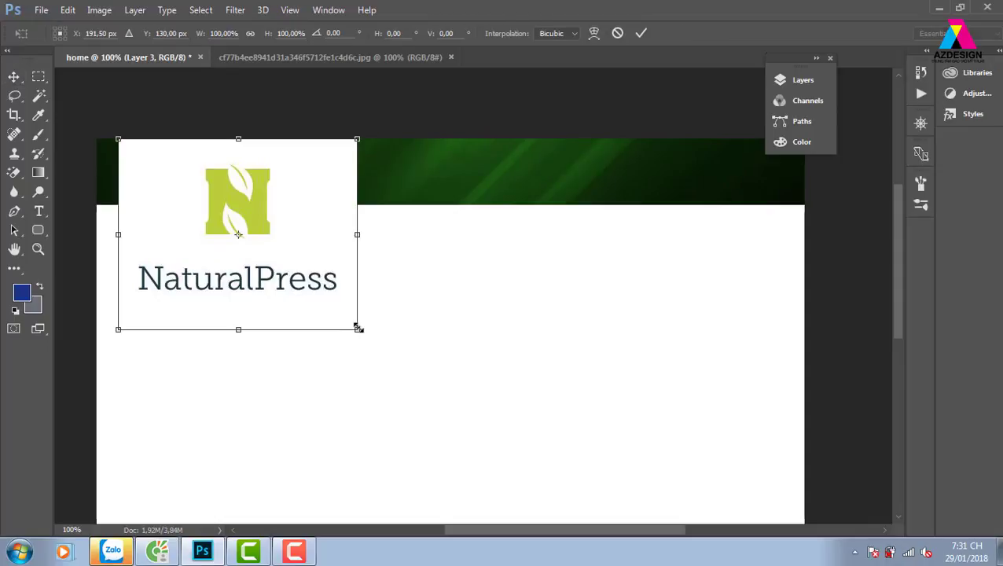
{"action": "mouse_move", "coordinate": [356, 331]}
{"action": "left_mouse_down"}
{"action": "mouse_move", "coordinate": [268, 238]}
{"action": "mouse_move", "coordinate": [224, 224]}
{"action": "left_mouse_up"}
{"action": "left_click_drag", "start_coordinate": [206, 170], "coordinate": [249, 214]}
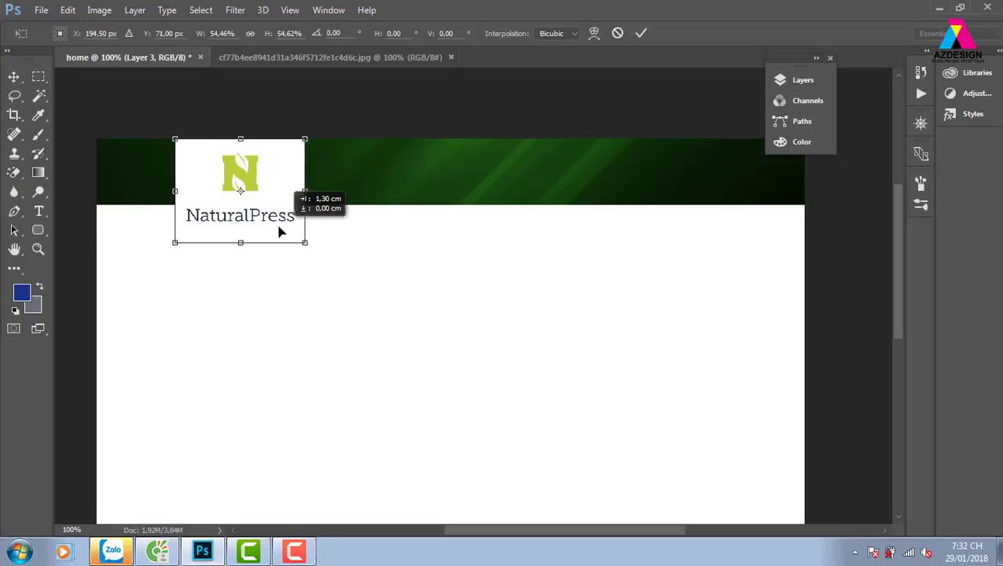
{"action": "mouse_move", "coordinate": [270, 264]}
{"action": "left_mouse_down"}
{"action": "mouse_move", "coordinate": [208, 214]}
{"action": "mouse_move", "coordinate": [191, 174]}
{"action": "left_mouse_up"}
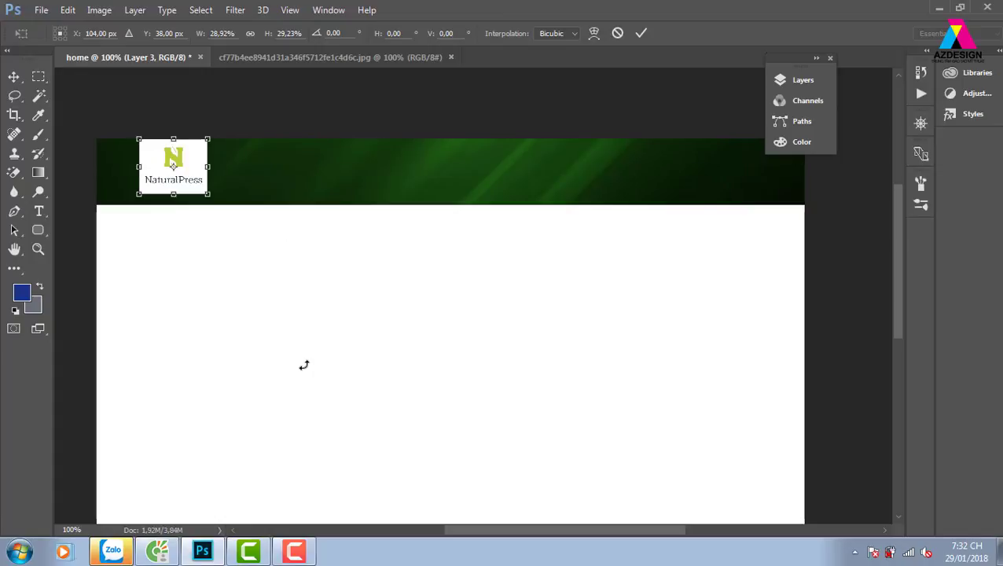
{"action": "key", "text": "Return"}
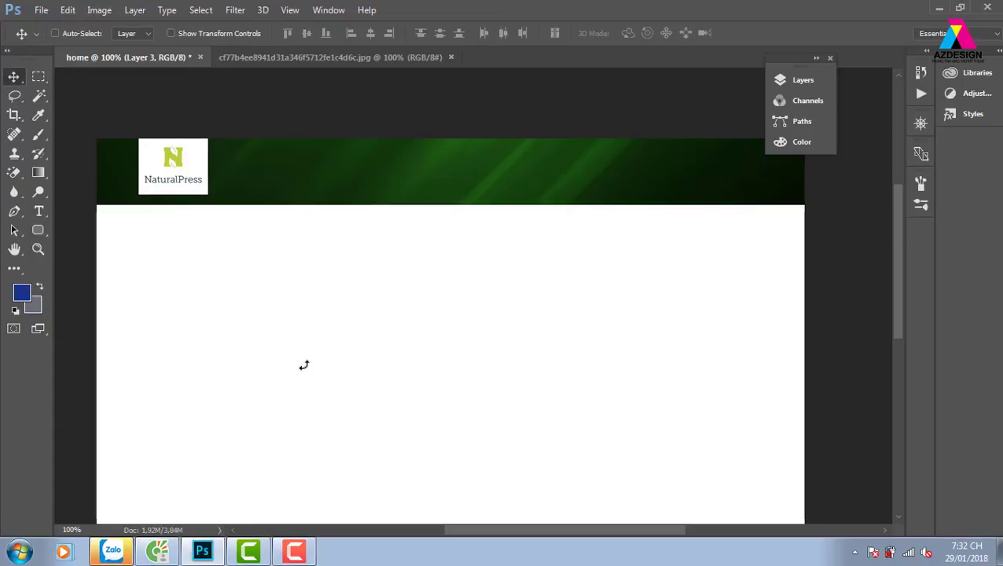
Step: Undo the logo resize and move the logo block up and to the left
{"action": "key", "text": "ctrl+z"}
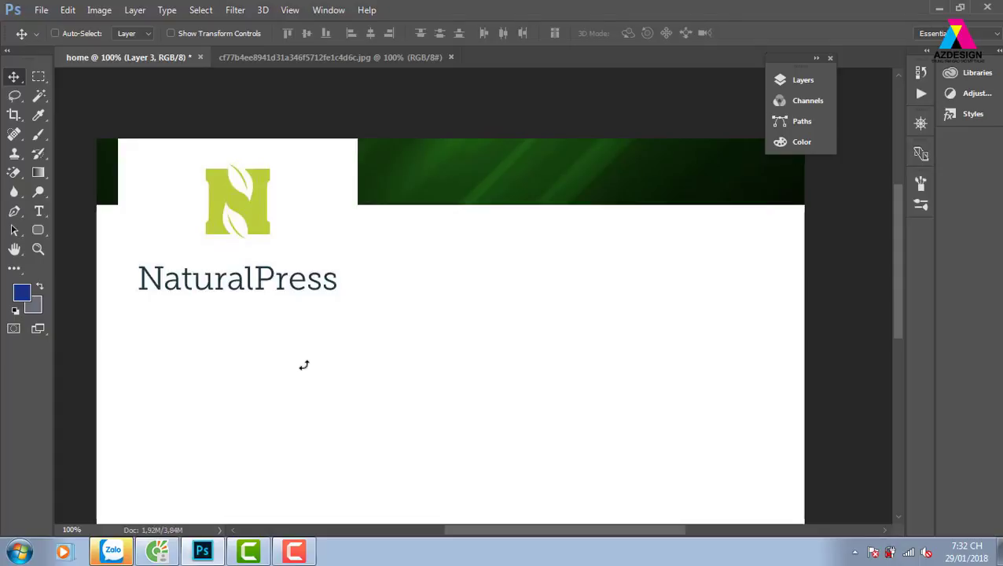
{"action": "left_click_drag", "start_coordinate": [205, 238], "coordinate": [278, 326]}
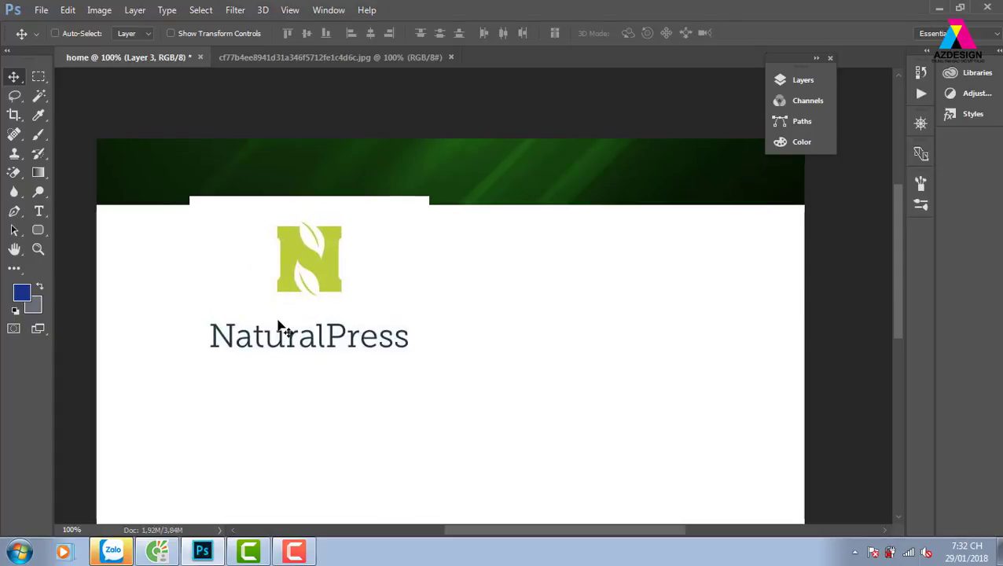
{"action": "key", "text": "F7"}
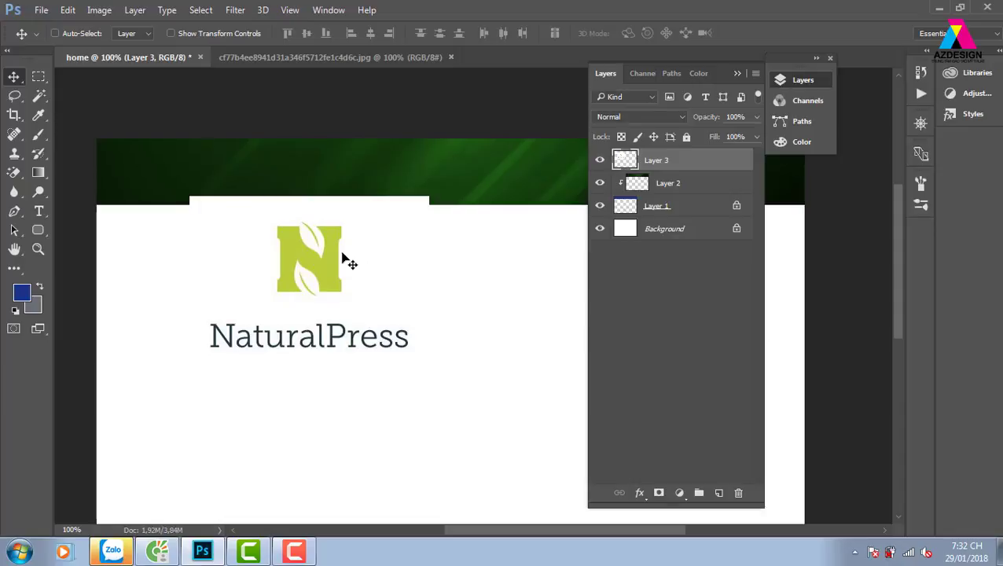
{"action": "right_click", "coordinate": [338, 226]}
{"action": "left_click", "coordinate": [339, 282]}
{"action": "left_click_drag", "start_coordinate": [339, 283], "coordinate": [288, 219]}
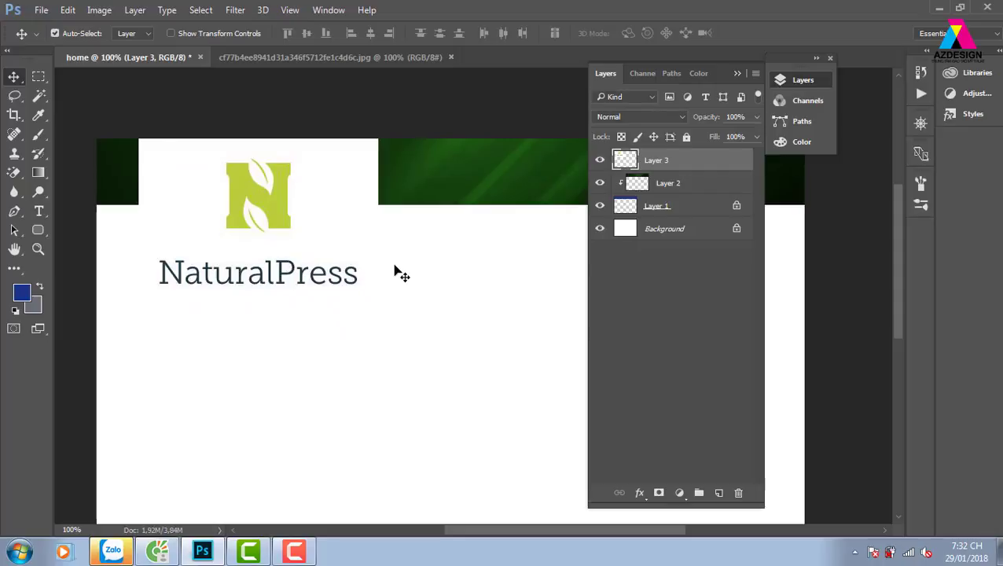
Step: Show the grid guides and align the logo block leftward onto the grid
{"action": "key", "text": "ctrl+semicolon"}
{"action": "left_click_drag", "start_coordinate": [183, 217], "coordinate": [143, 216]}
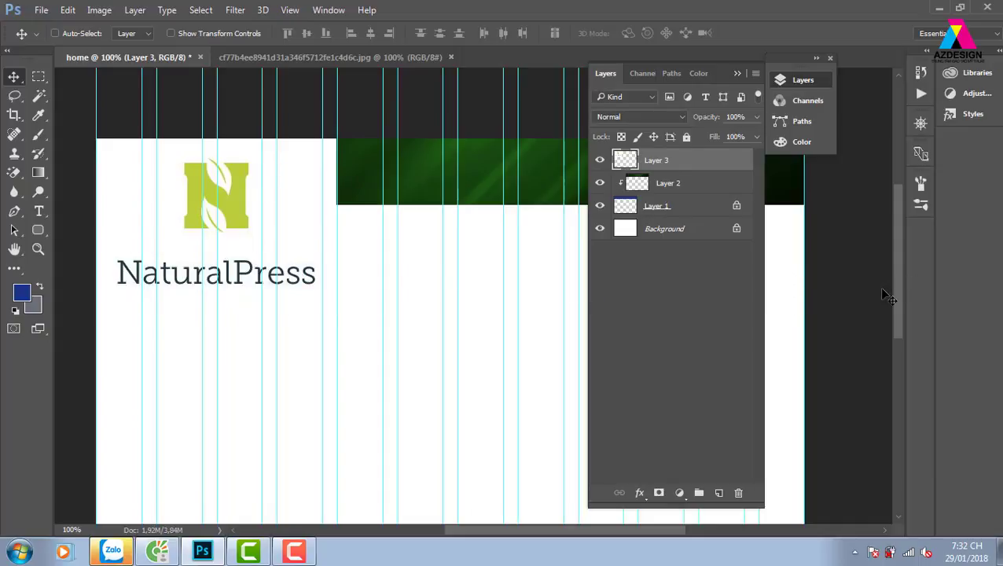
{"action": "key", "text": "c"}
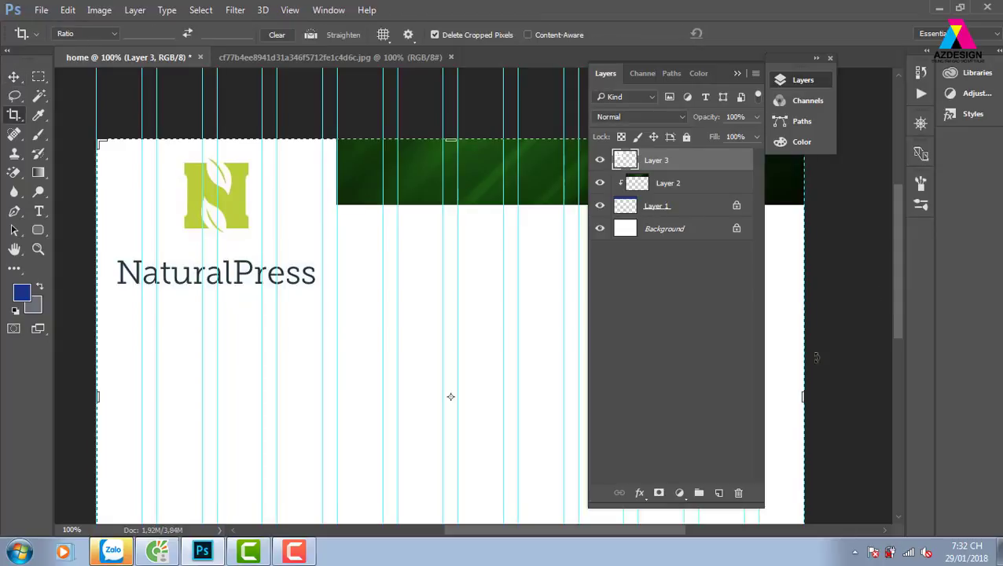
{"action": "key", "text": "ctrl+minus"}
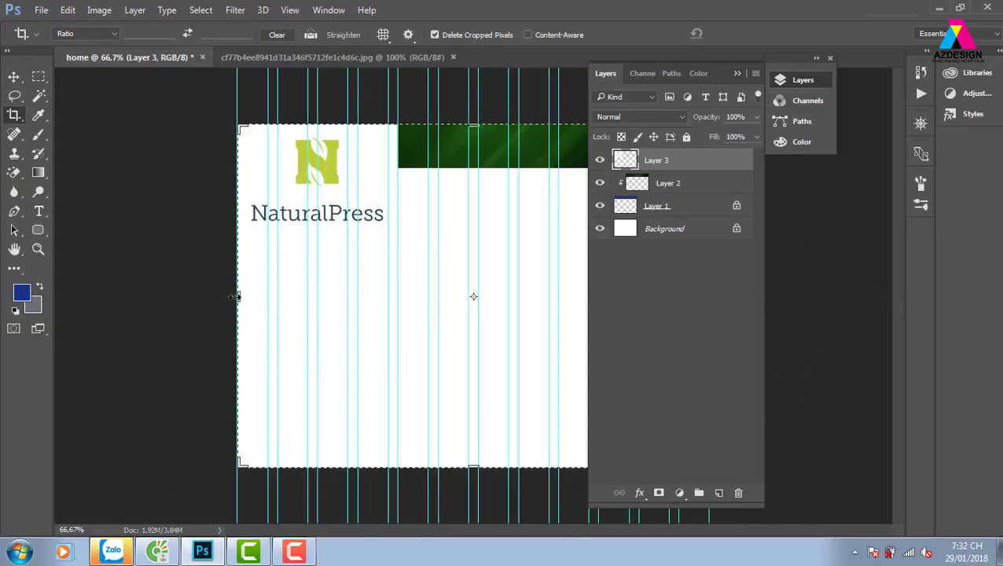
Step: Widen the home canvas leftward with the Crop tool to about 24.99 cm, redoing the first attempt
{"action": "left_click_drag", "start_coordinate": [237, 296], "coordinate": [118, 297]}
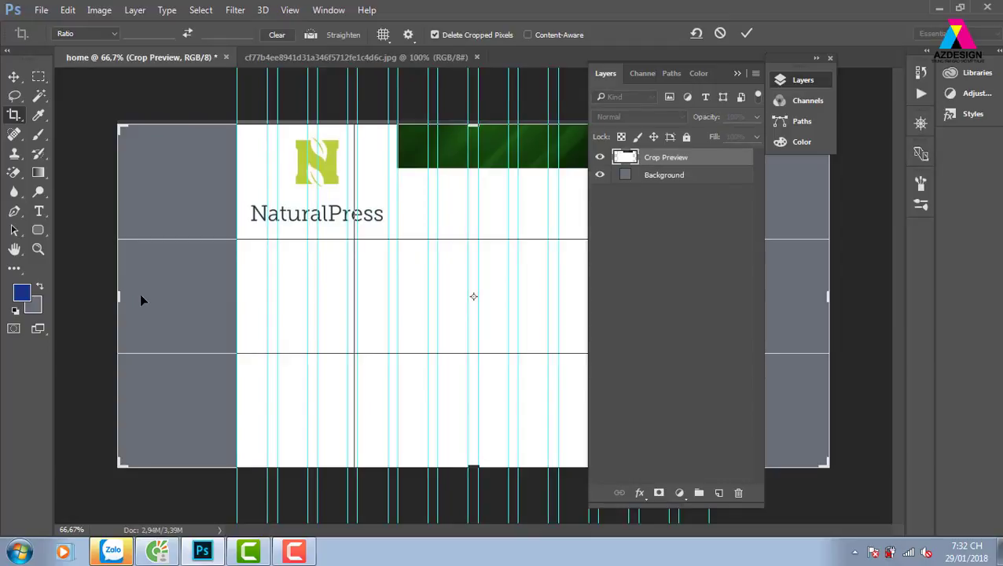
{"action": "key", "text": "Return"}
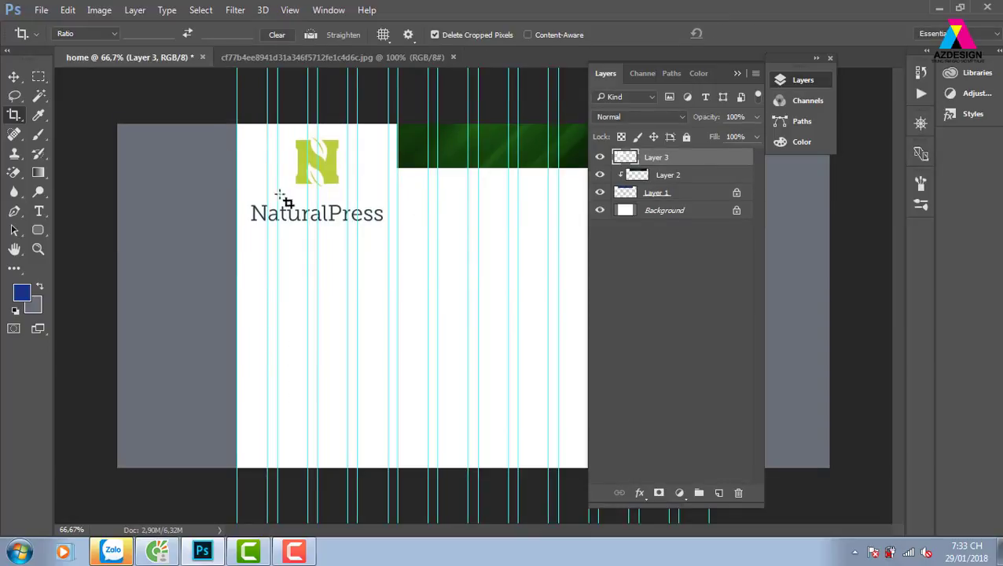
{"action": "key", "text": "ctrl+z"}
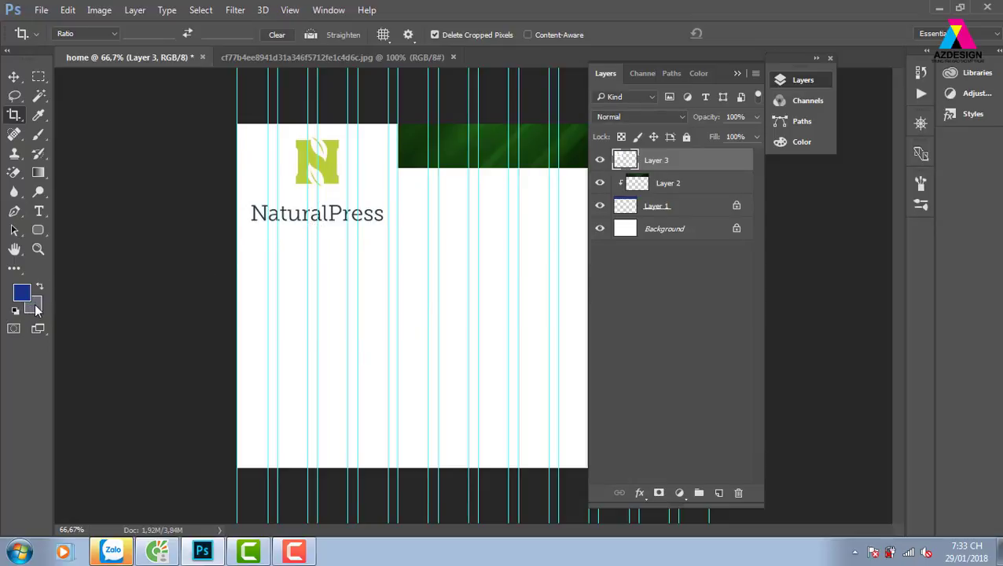
{"action": "key", "text": "d"}
{"action": "key", "text": "e"}
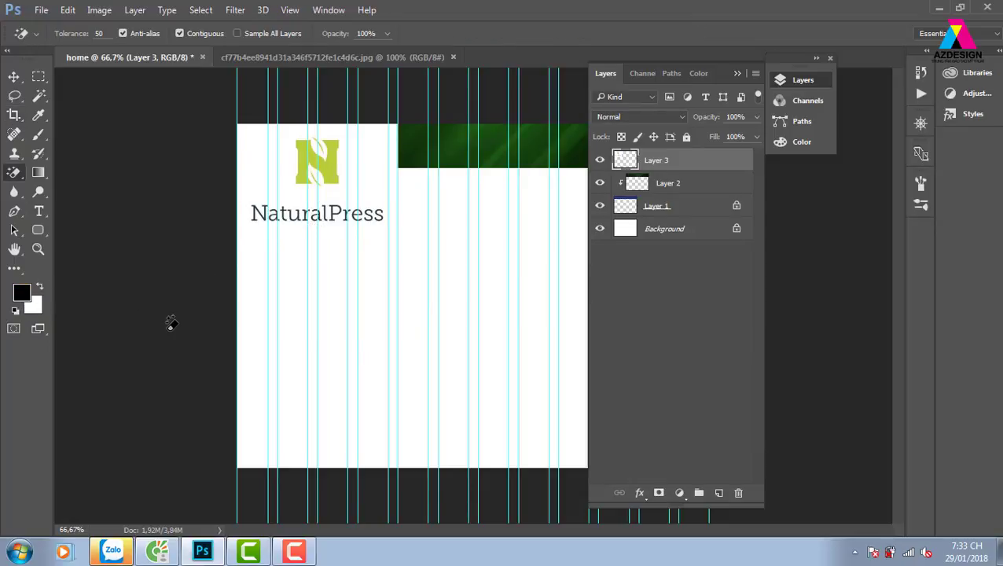
{"action": "key", "text": "c"}
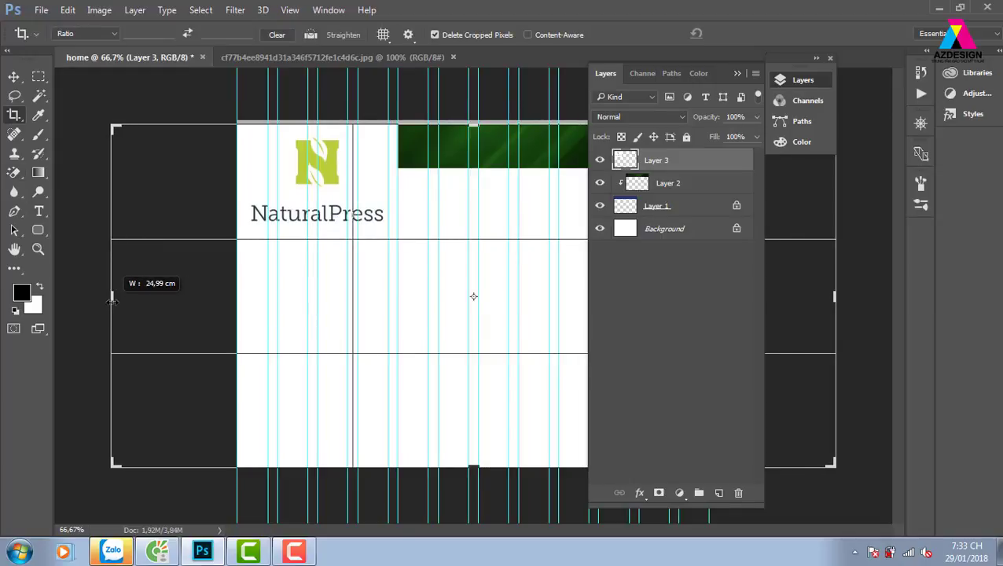
{"action": "left_click_drag", "start_coordinate": [240, 298], "coordinate": [112, 297]}
{"action": "key", "text": "Return"}
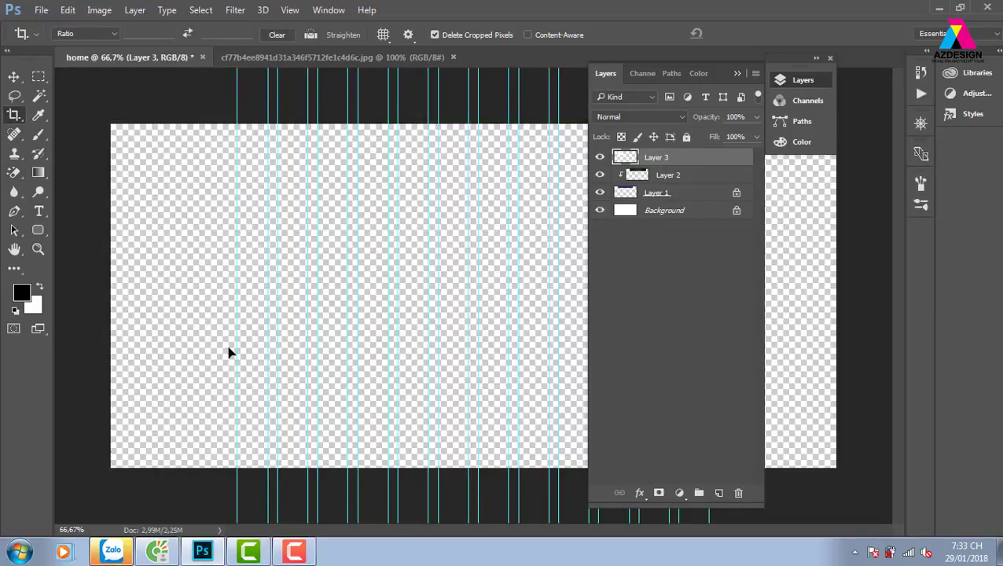
{"action": "key", "text": "ctrl+plus"}
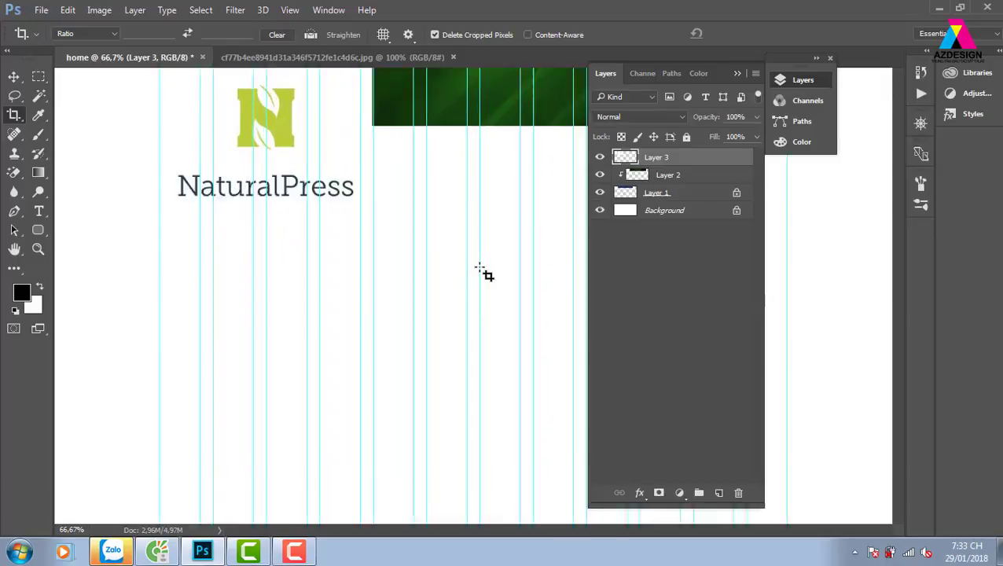
{"action": "left_click_drag", "start_coordinate": [272, 185], "coordinate": [329, 253]}
Step: Select Layer 3 and scale the NaturalPress logo to about 44% inside the green header
{"action": "left_click", "coordinate": [14, 76]}
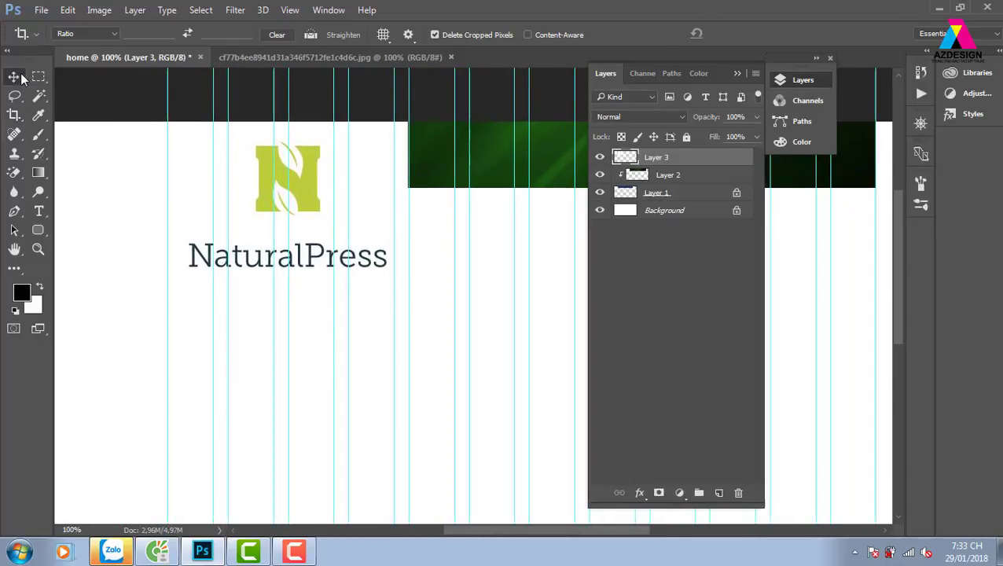
{"action": "right_click", "coordinate": [359, 156]}
{"action": "left_click", "coordinate": [397, 163]}
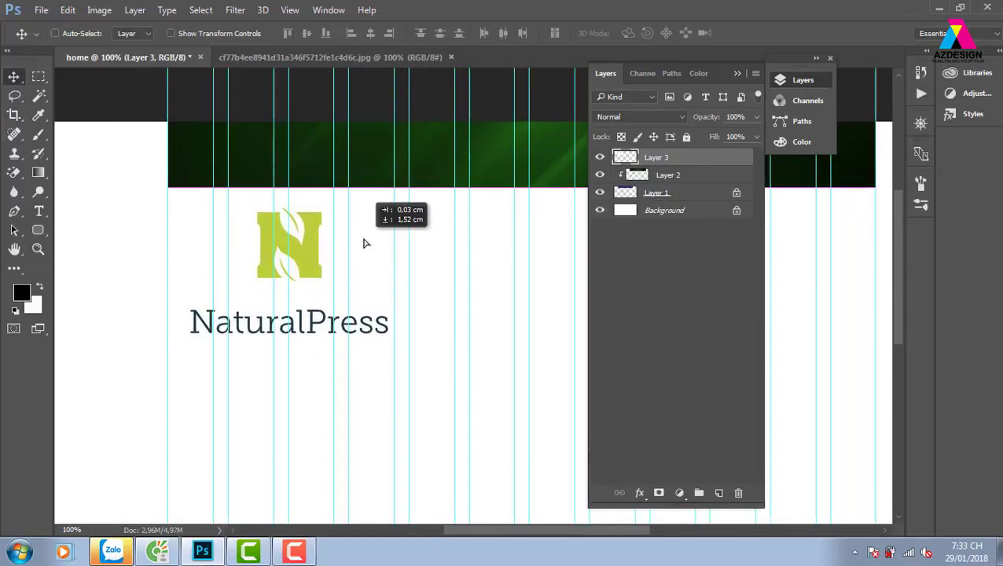
{"action": "key", "text": "ctrl"}
{"action": "key", "text": "ctrl+t"}
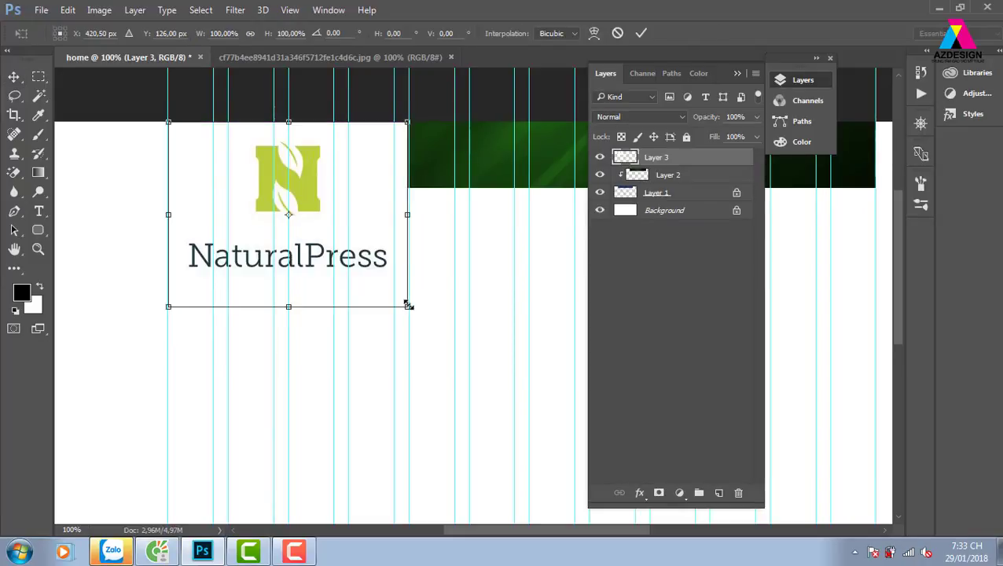
{"action": "left_click_drag", "start_coordinate": [407, 306], "coordinate": [268, 216]}
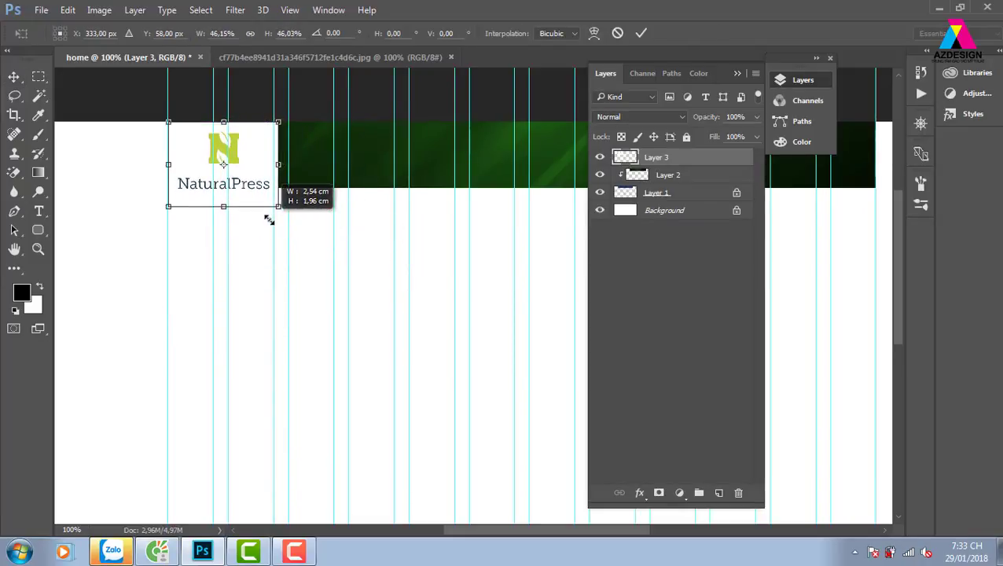
{"action": "mouse_move", "coordinate": [248, 155]}
{"action": "left_mouse_down"}
{"action": "mouse_move", "coordinate": [331, 150]}
{"action": "mouse_move", "coordinate": [297, 151]}
{"action": "mouse_move", "coordinate": [308, 151]}
{"action": "left_mouse_up"}
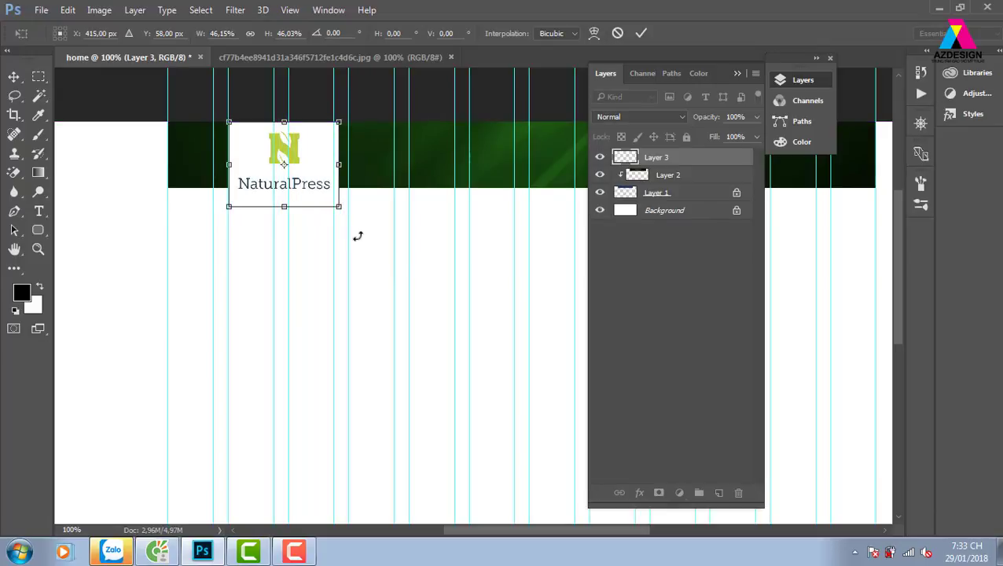
{"action": "left_click_drag", "start_coordinate": [339, 207], "coordinate": [335, 204]}
{"action": "key", "text": "Return"}
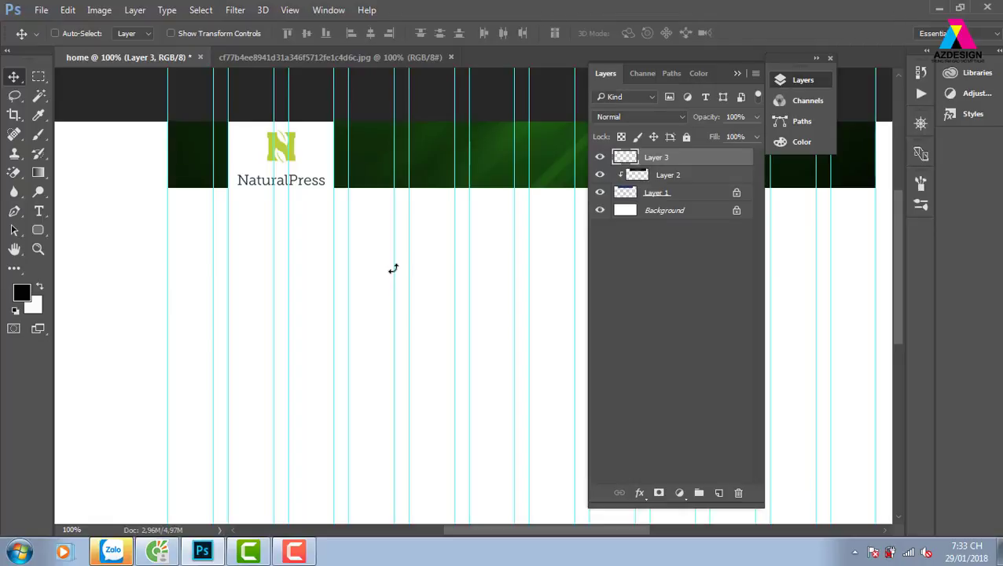
Step: Hide the guides and zoom to 300% centred on the logo box, with rectangular marquee active
{"action": "scroll", "coordinate": [391, 269], "scroll_direction": "up", "scroll_amount": 3}
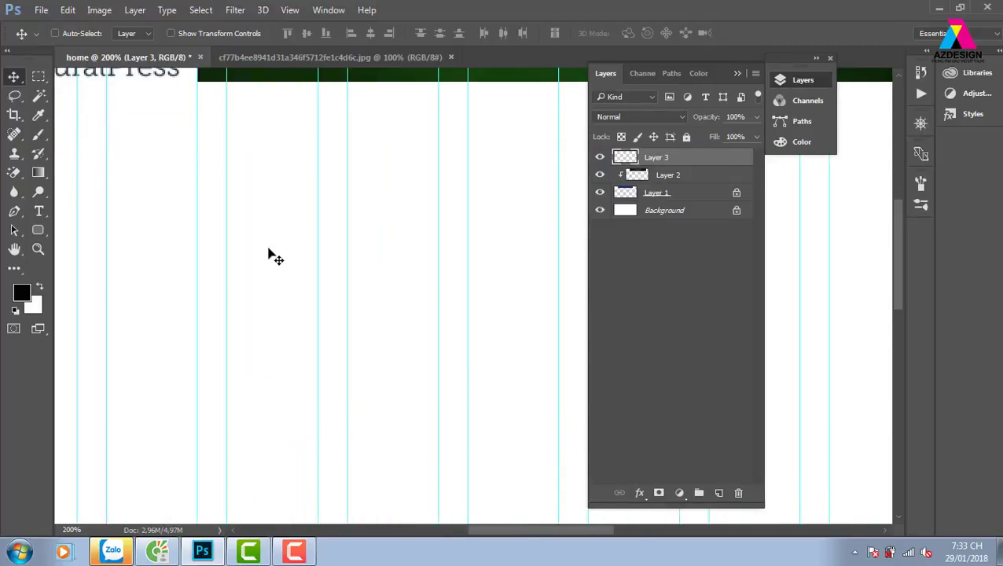
{"action": "scroll", "coordinate": [273, 255], "scroll_direction": "down", "scroll_amount": 1}
{"action": "left_click_drag", "start_coordinate": [401, 343], "coordinate": [423, 339]}
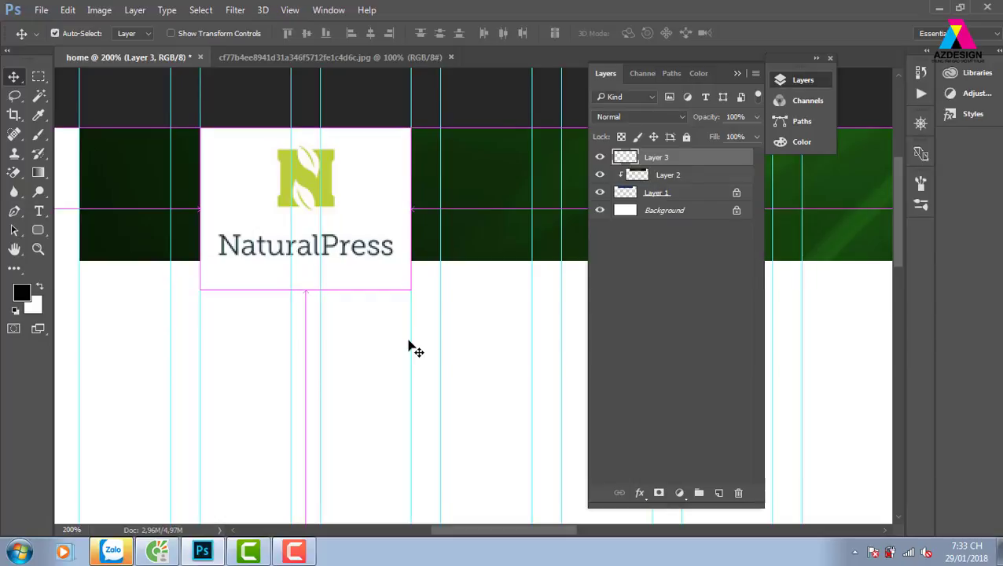
{"action": "key", "text": "ctrl+semicolon"}
{"action": "left_click_drag", "start_coordinate": [431, 292], "coordinate": [410, 291]}
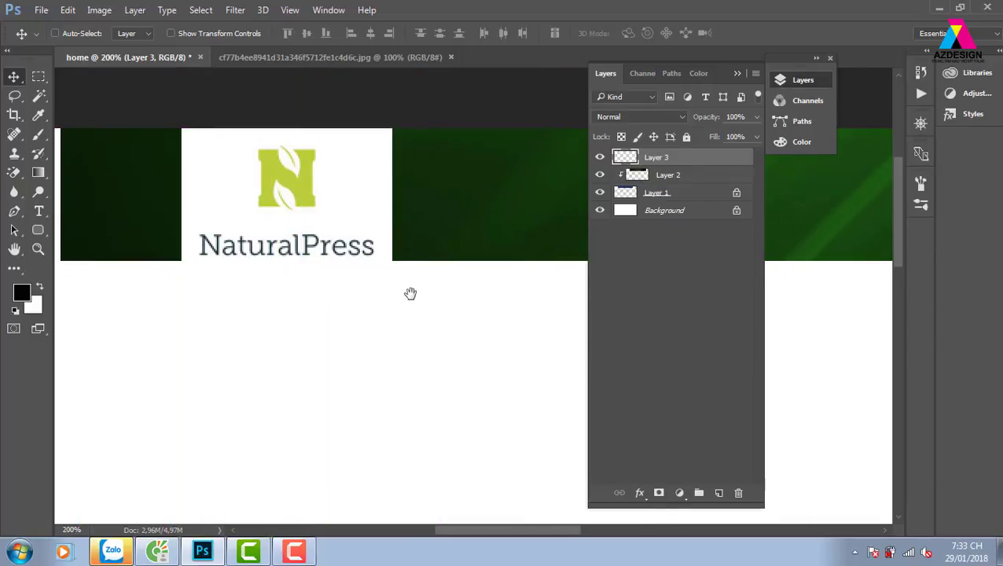
{"action": "left_click", "coordinate": [38, 77]}
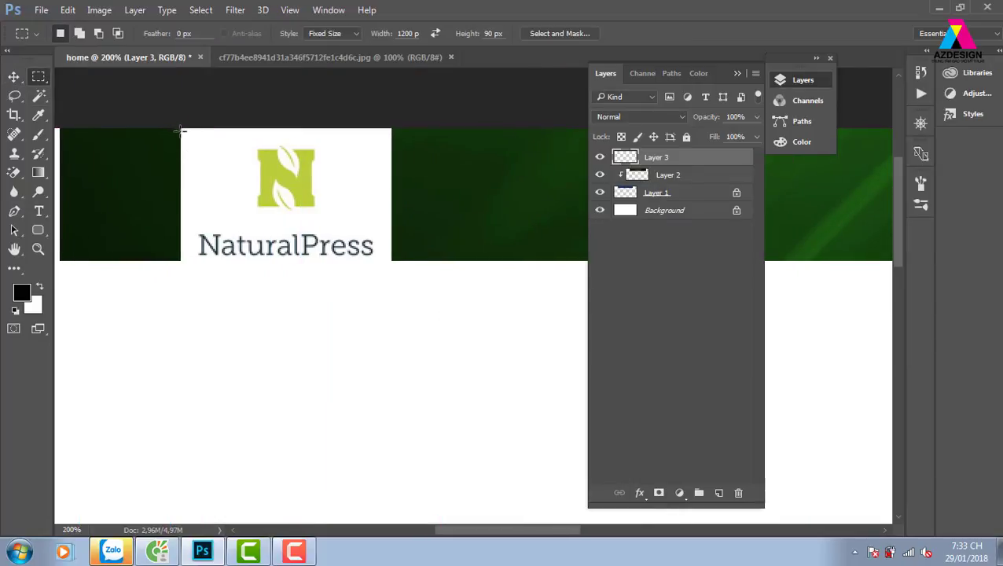
{"action": "key", "text": "ctrl+plus"}
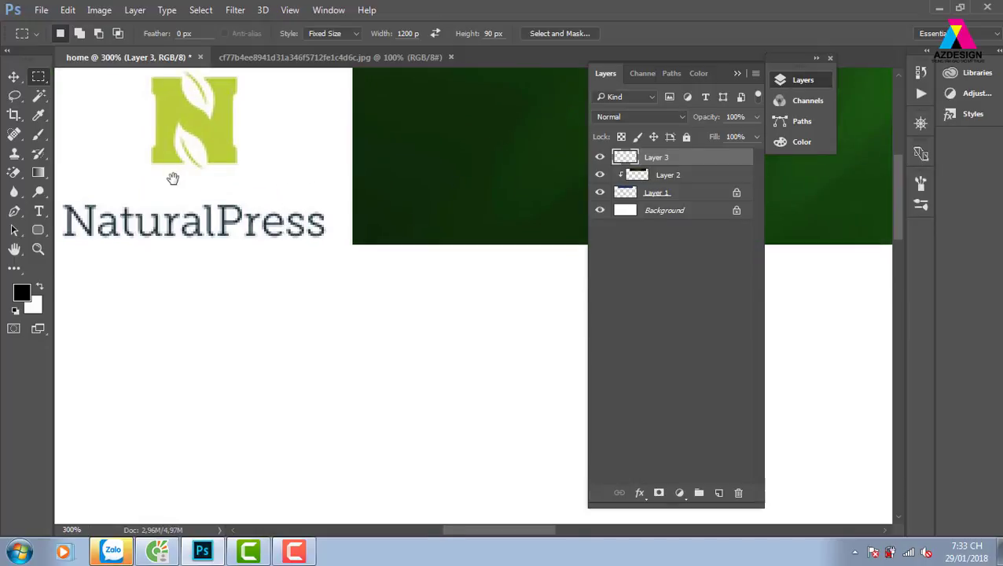
{"action": "left_click_drag", "start_coordinate": [173, 178], "coordinate": [286, 303]}
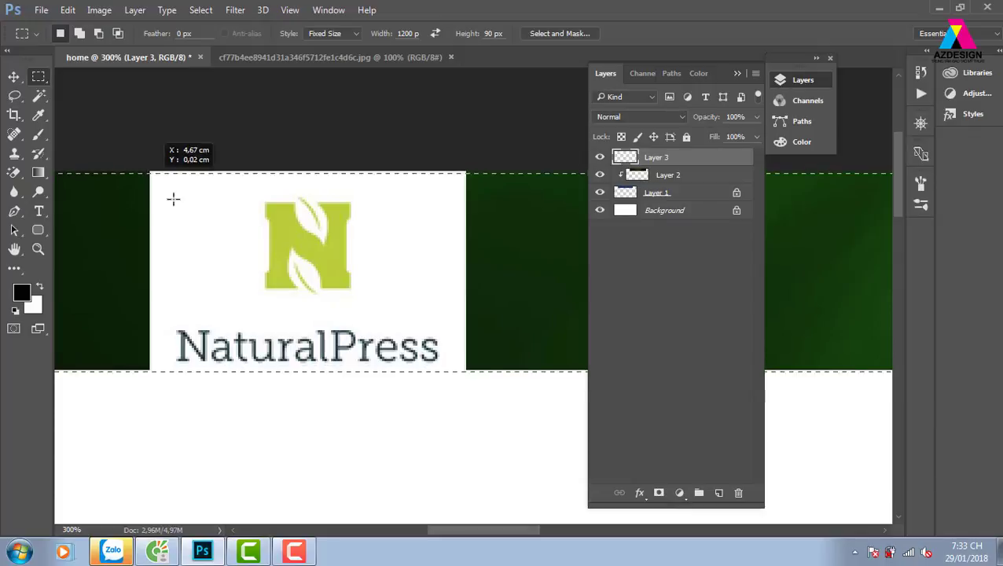
Step: Set the marquee style to Normal and select the logo box's top above the text
{"action": "left_click_drag", "start_coordinate": [149, 171], "coordinate": [226, 226]}
{"action": "key", "text": "ctrl+d"}
{"action": "left_click", "coordinate": [332, 33]}
{"action": "left_click", "coordinate": [315, 46]}
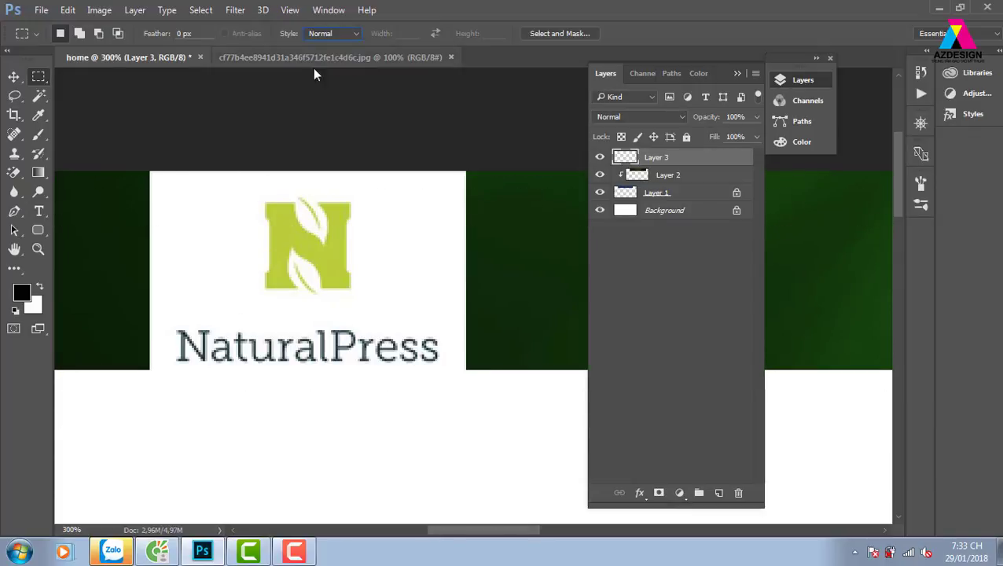
{"action": "left_click_drag", "start_coordinate": [150, 172], "coordinate": [349, 311]}
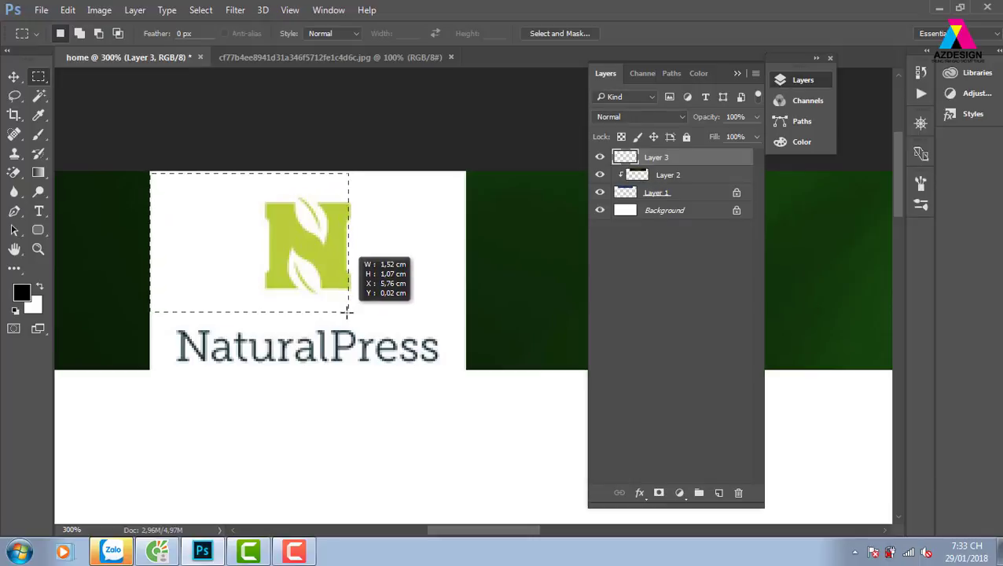
{"action": "left_click_drag", "start_coordinate": [349, 312], "coordinate": [465, 327]}
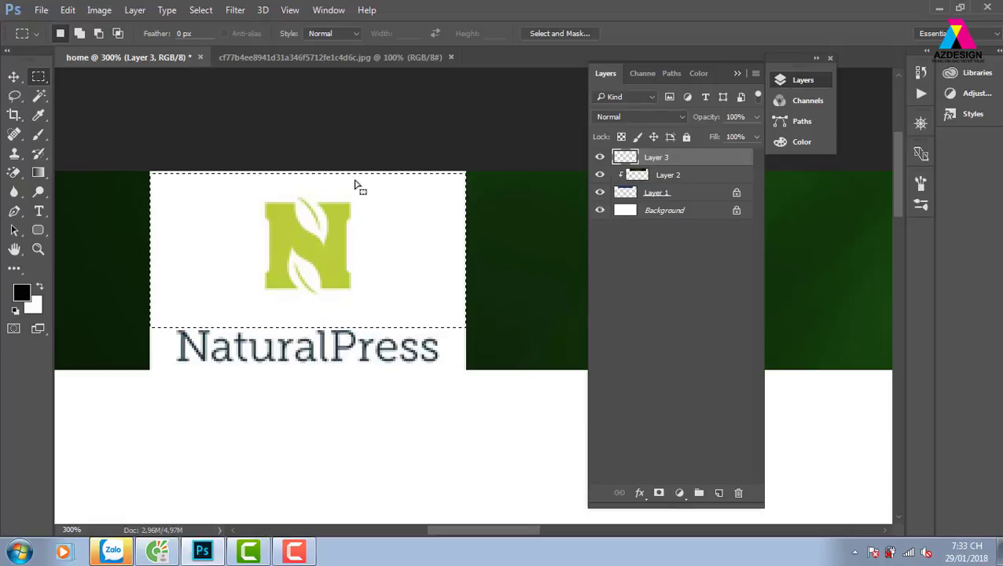
Step: Fill the selection on a new layer with the NaturalPress text grey, then deselect
{"action": "key", "text": "ctrl+shift+alt+n"}
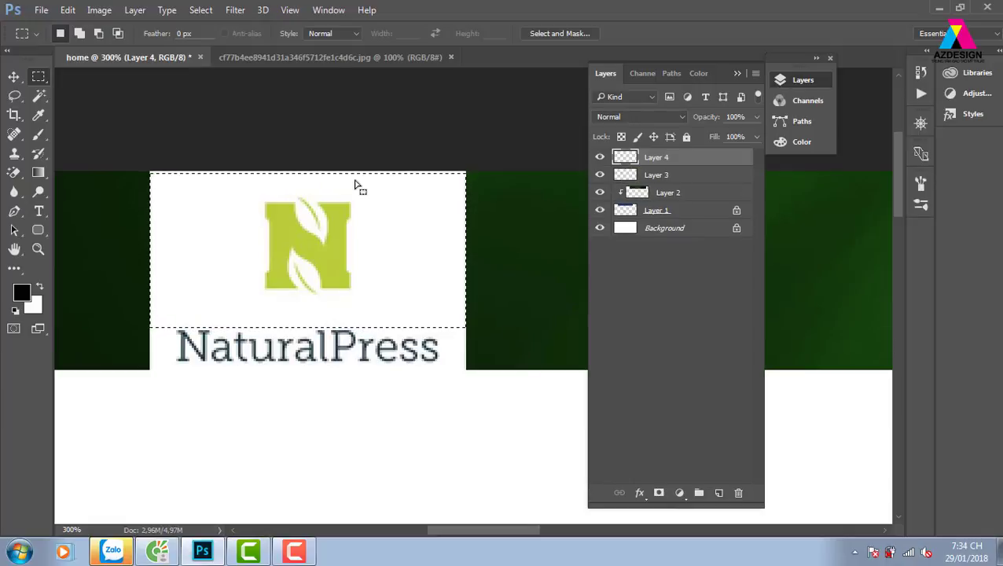
{"action": "key", "text": "i"}
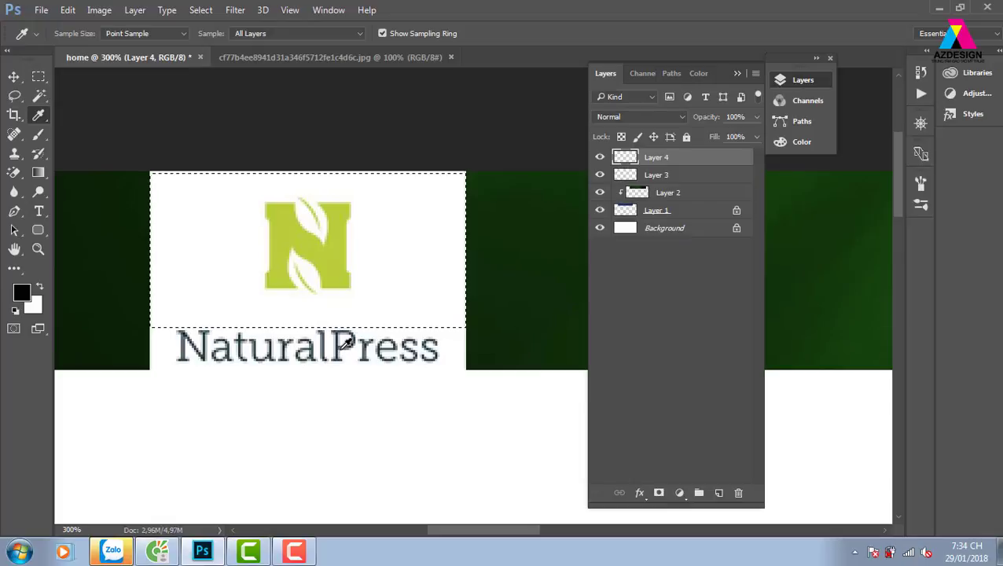
{"action": "left_click", "coordinate": [334, 351]}
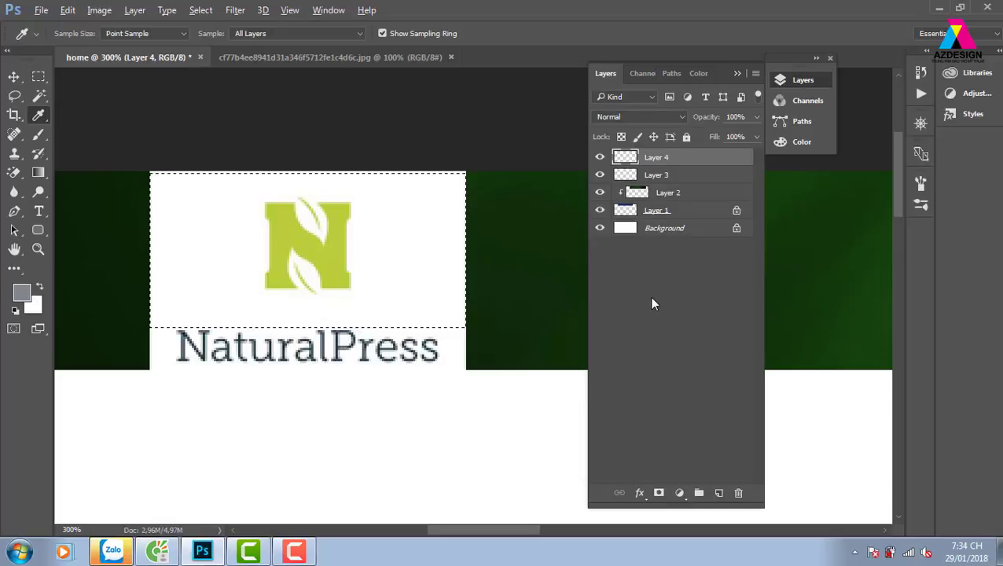
{"action": "key", "text": "alt+BackSpace"}
{"action": "key", "text": "v"}
{"action": "key", "text": "ctrl+d"}
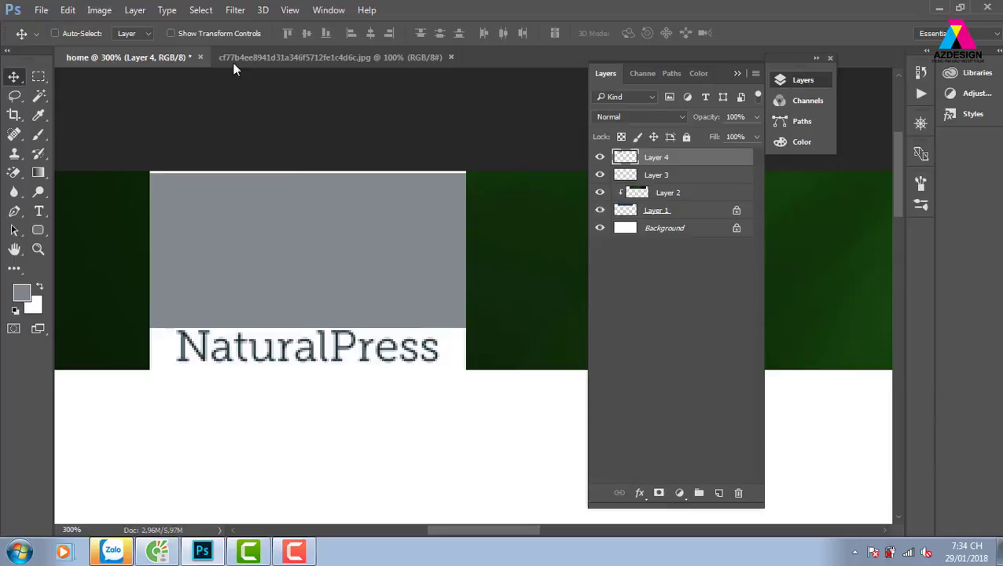
Step: Feather a broad rectangle over the logo box by 20 px, then deselect
{"action": "left_click", "coordinate": [38, 76]}
{"action": "left_click_drag", "start_coordinate": [61, 469], "coordinate": [583, 203]}
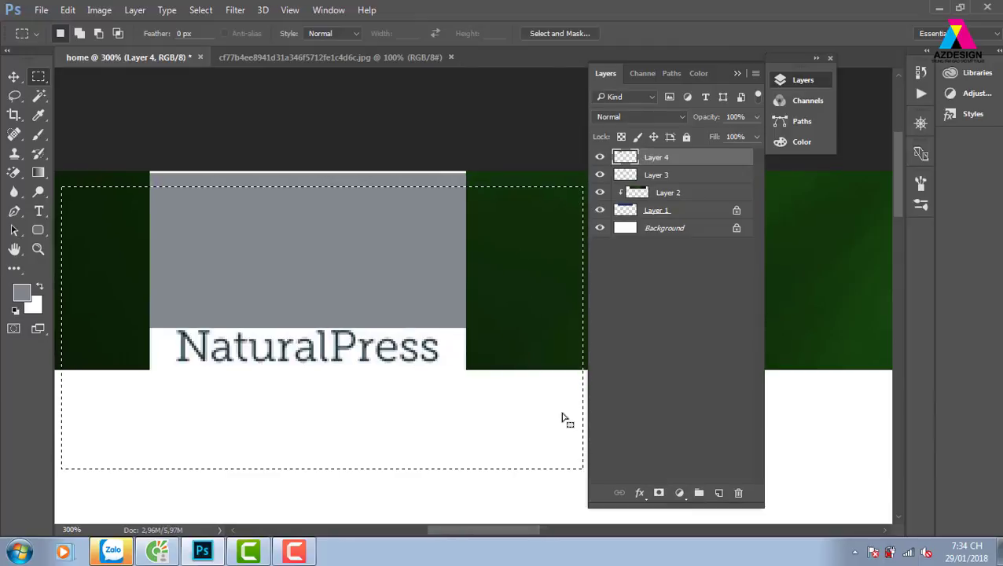
{"action": "key", "text": "shift+F6"}
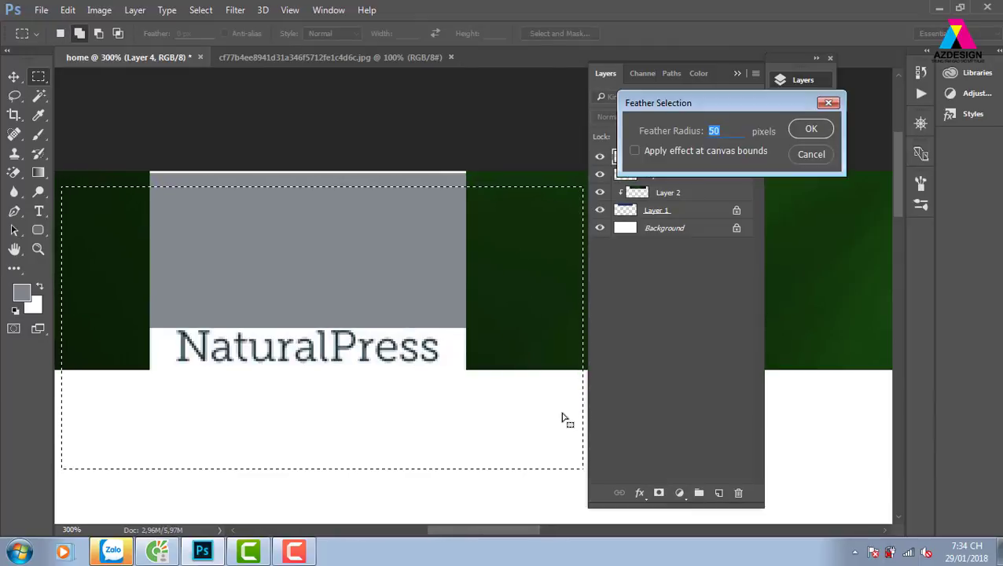
{"action": "type", "text": "20"}
{"action": "key", "text": "Return"}
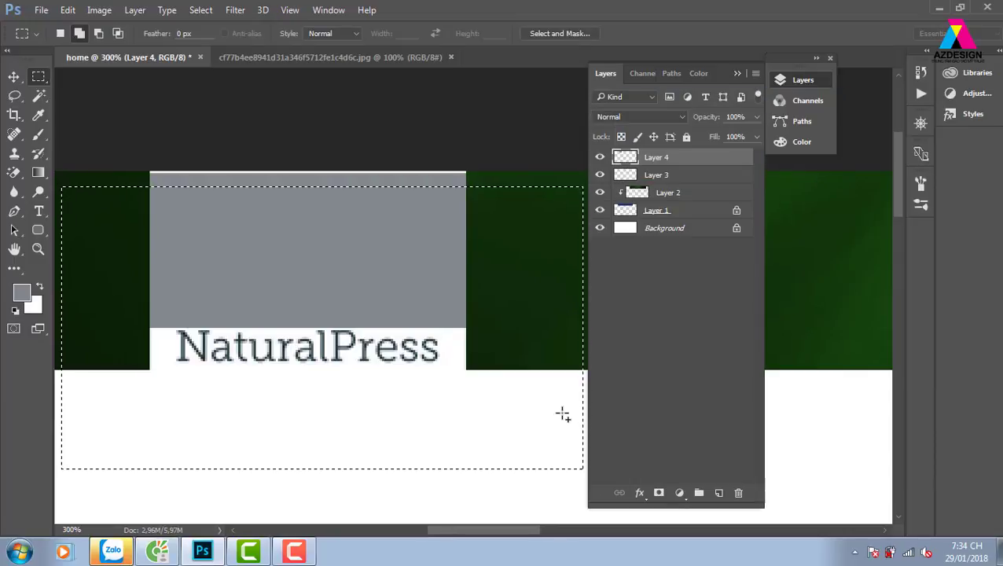
{"action": "key", "text": "v"}
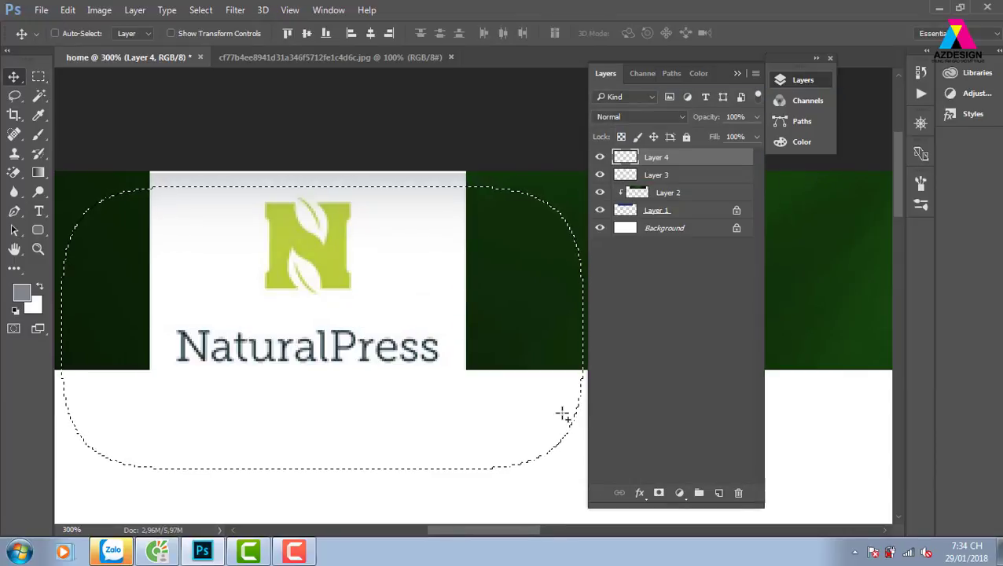
{"action": "key", "text": "ctrl+d"}
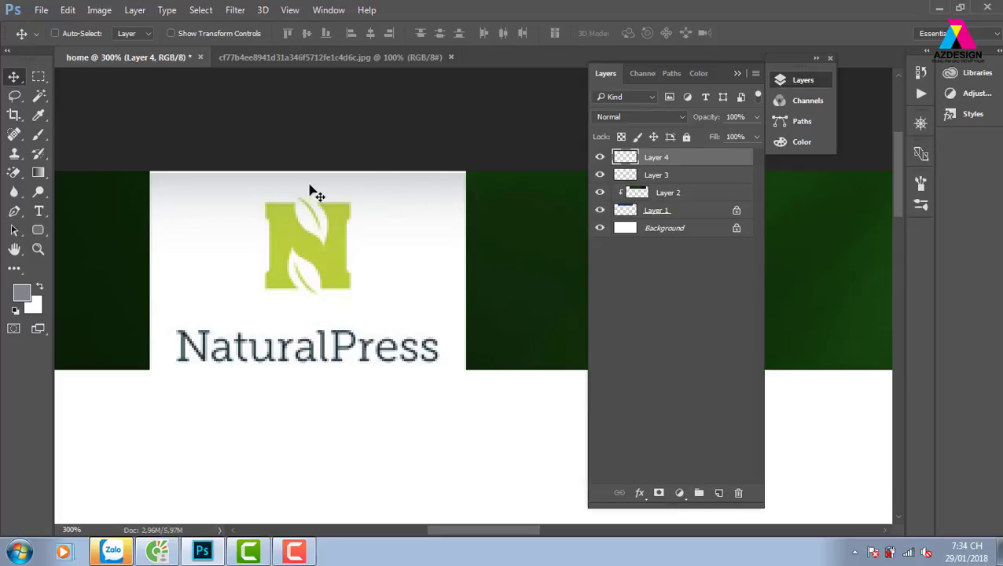
Step: Zoom out to check the whole header, zoom back in, and list the layers under the logo
{"action": "scroll", "coordinate": [406, 263], "scroll_direction": "down", "scroll_amount": 5}
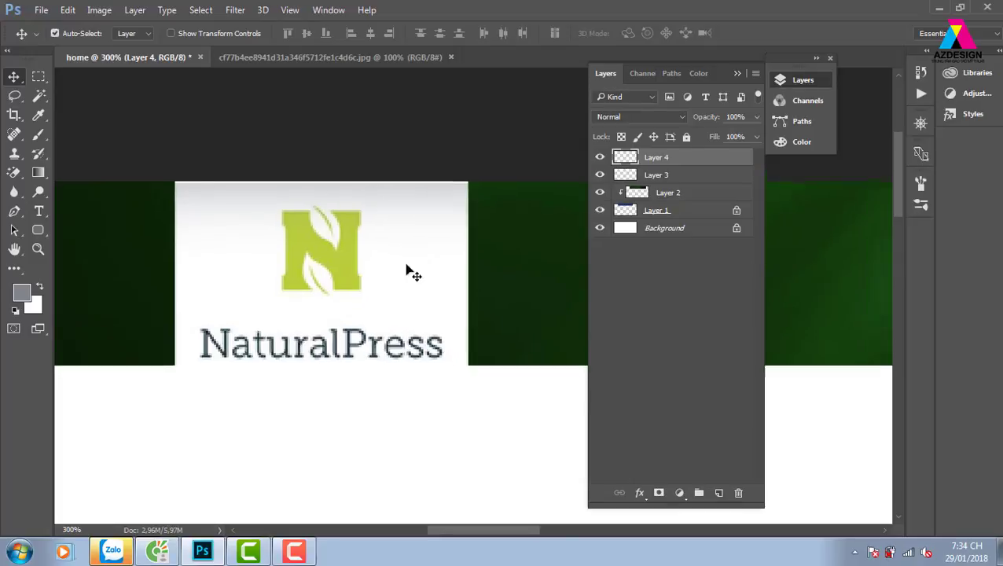
{"action": "left_click_drag", "start_coordinate": [568, 344], "coordinate": [336, 301]}
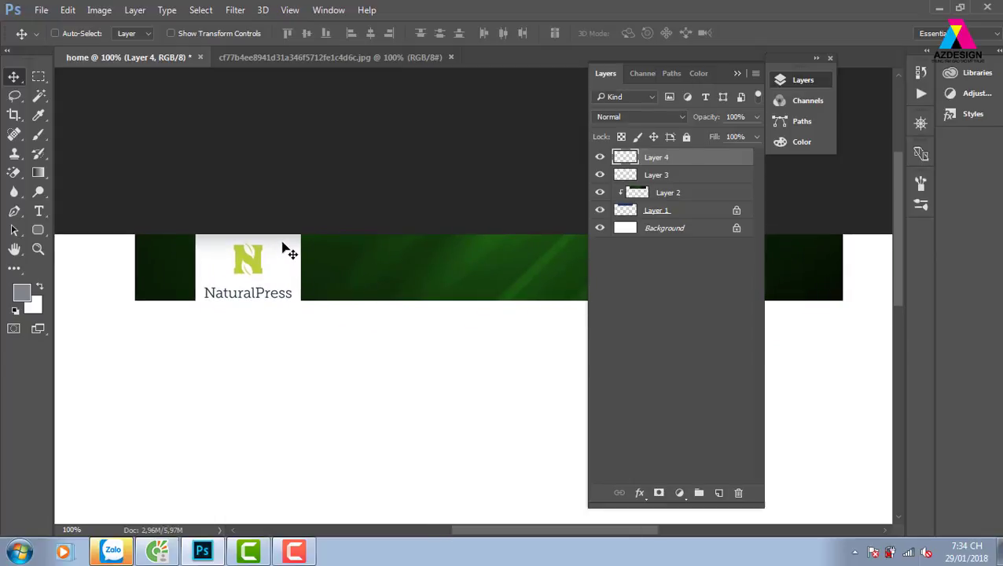
{"action": "scroll", "coordinate": [287, 251], "scroll_direction": "up", "scroll_amount": 1}
{"action": "left_click_drag", "start_coordinate": [215, 329], "coordinate": [349, 327]}
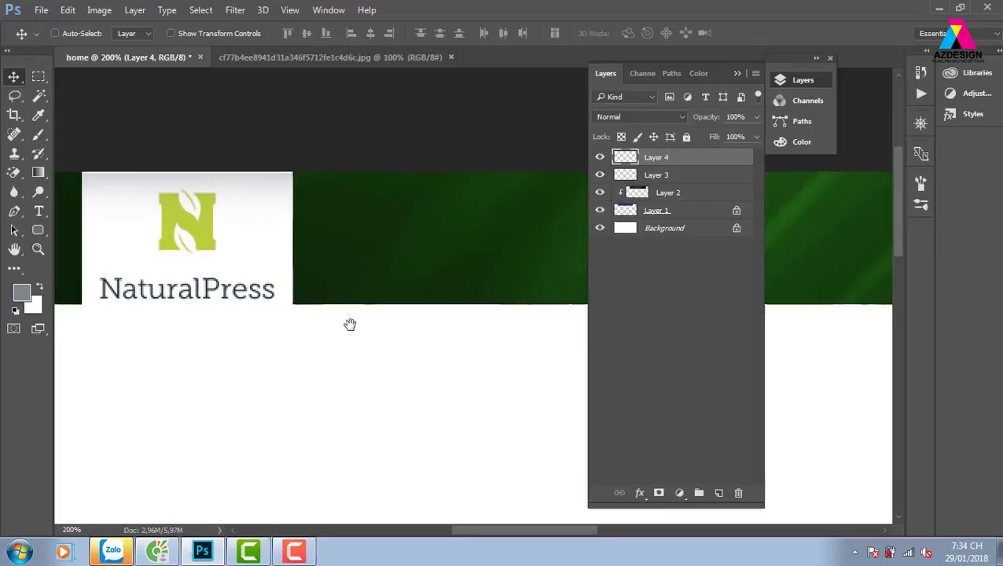
{"action": "right_click", "coordinate": [278, 314]}
{"action": "right_click", "coordinate": [269, 245]}
Step: Select the logo's Layer 3 and marquee a small rectangle below the NaturalPress text
{"action": "left_click", "coordinate": [301, 252]}
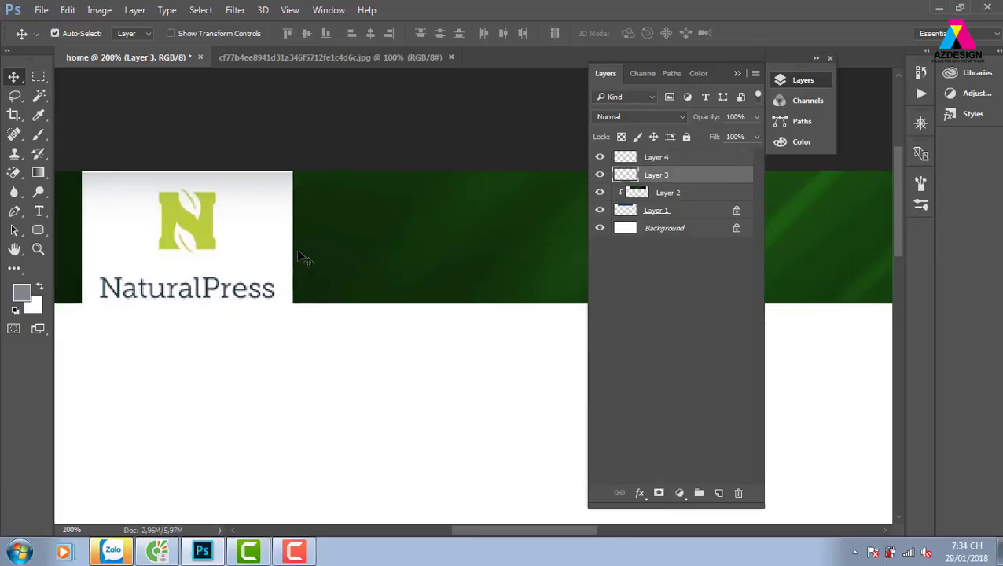
{"action": "key", "text": "ctrl+t"}
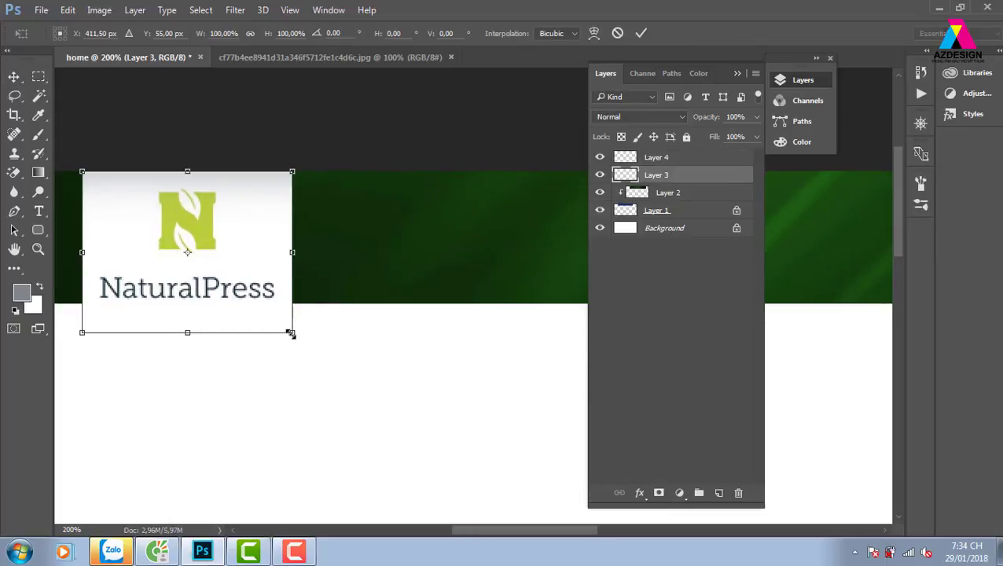
{"action": "key", "text": "Return"}
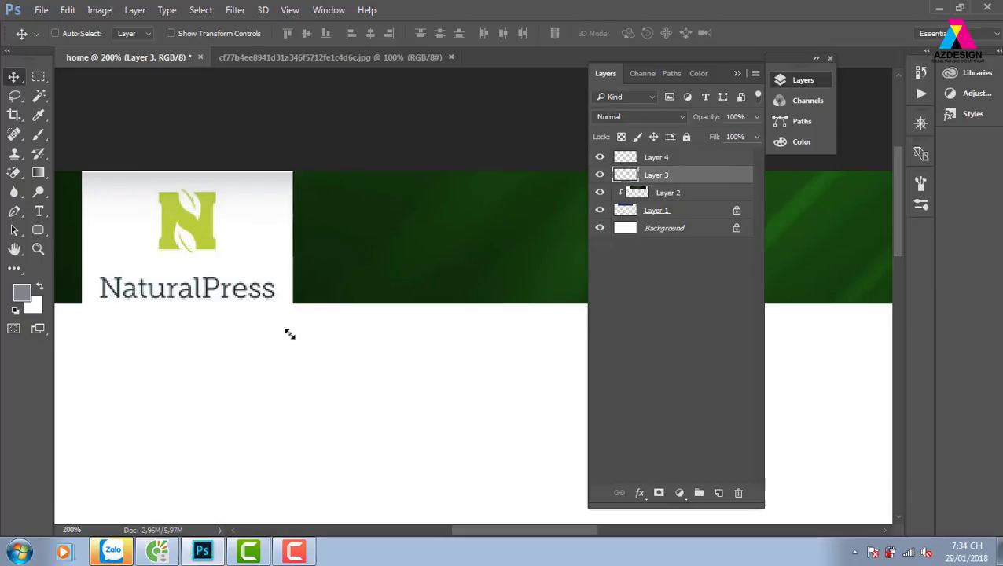
{"action": "left_click", "coordinate": [38, 76]}
{"action": "left_click_drag", "start_coordinate": [250, 301], "coordinate": [323, 331]}
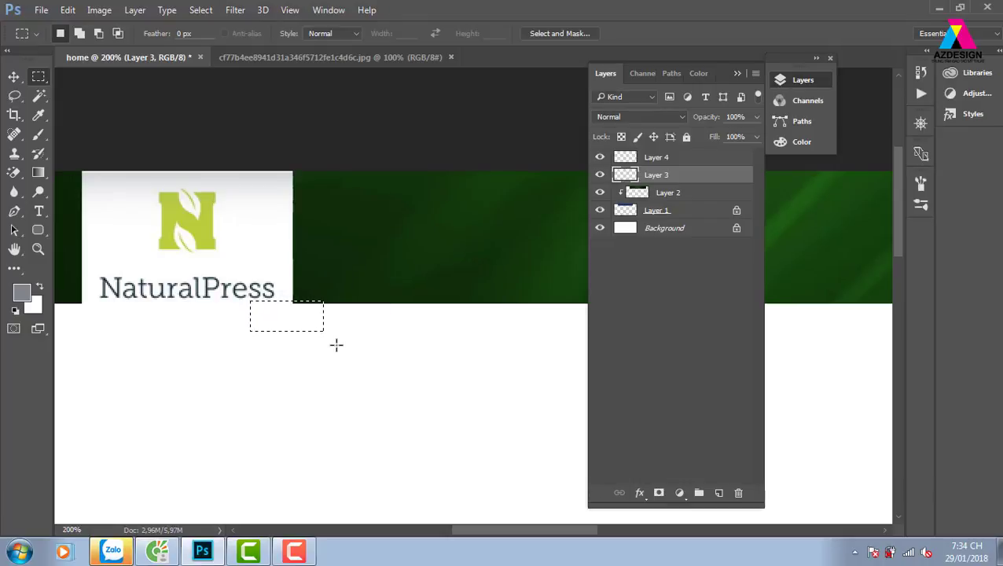
Step: Fill the rectangle with grey on a new layer, deselect, and shift it slightly down
{"action": "key", "text": "i"}
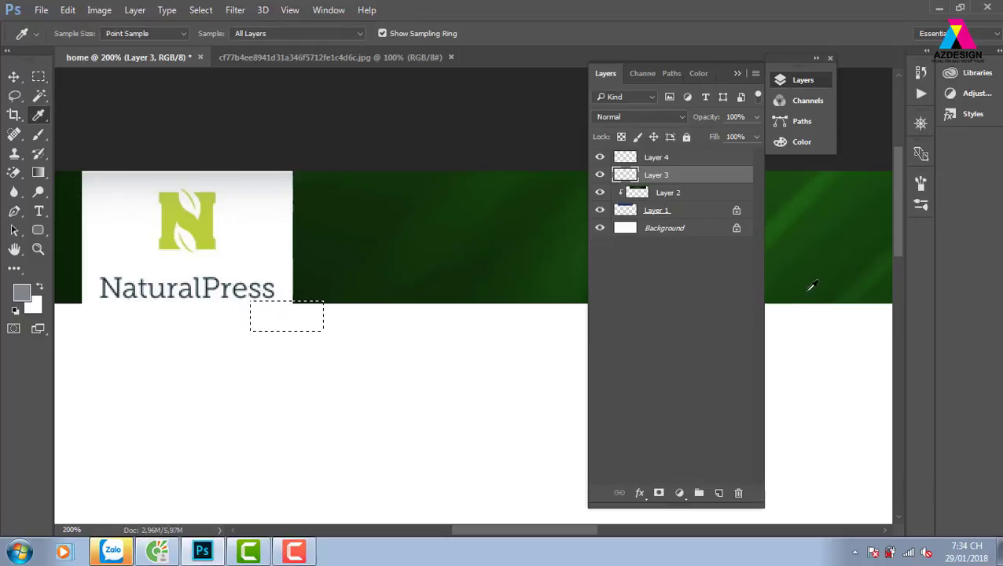
{"action": "left_click", "coordinate": [719, 492]}
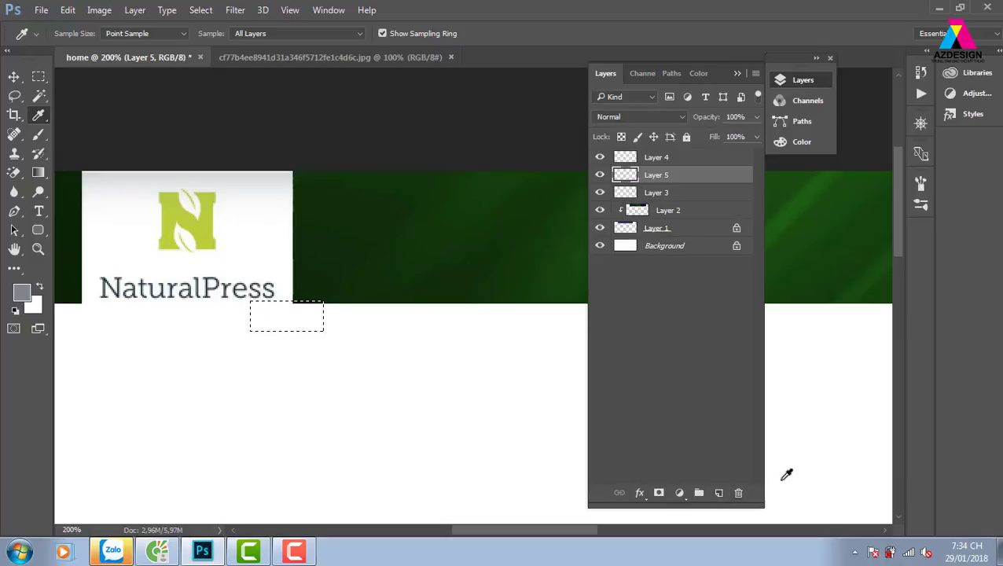
{"action": "key", "text": "alt+BackSpace"}
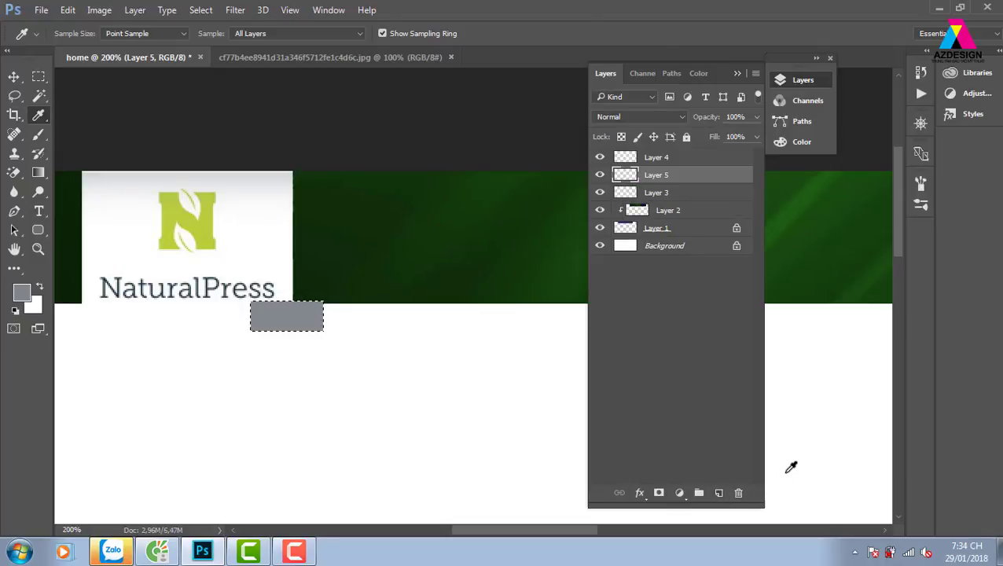
{"action": "key", "text": "v"}
{"action": "key", "text": "ctrl+d"}
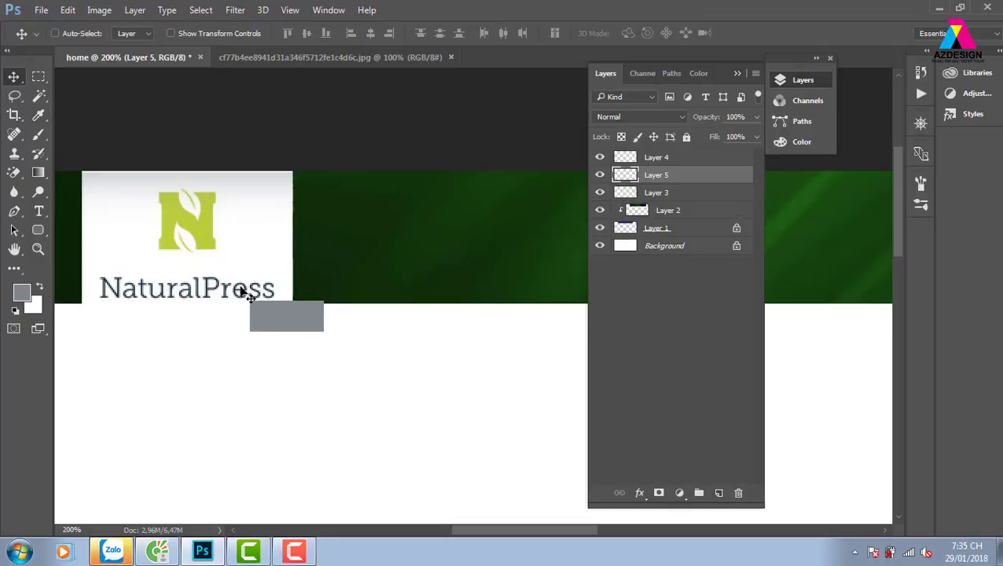
{"action": "mouse_move", "coordinate": [300, 312]}
{"action": "left_mouse_down"}
{"action": "mouse_move", "coordinate": [298, 322]}
{"action": "mouse_move", "coordinate": [288, 315]}
{"action": "left_mouse_up"}
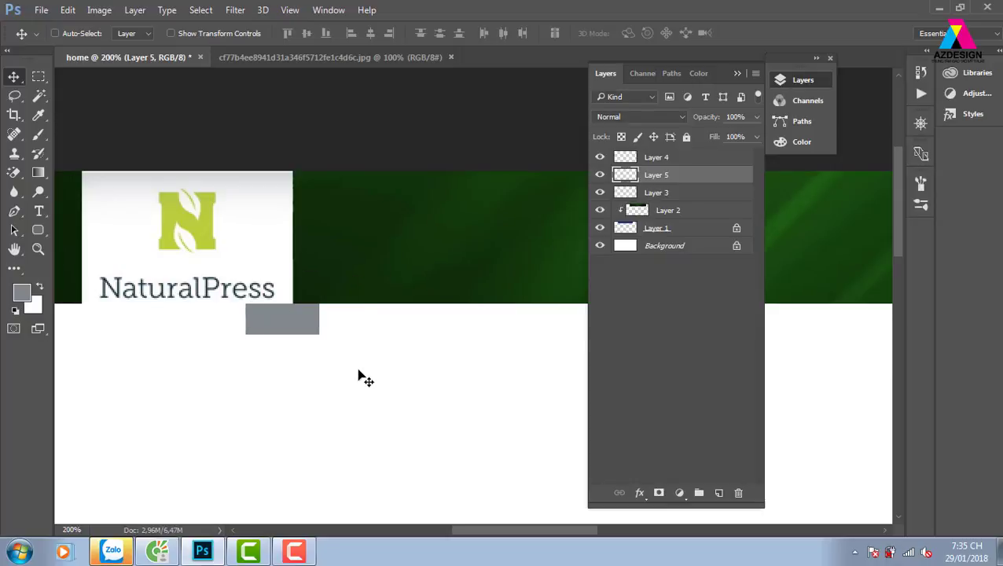
Step: Send the grey rectangle behind the logo layer, nudge it up, and shorten it slightly
{"action": "key", "text": "ctrl+bracketleft"}
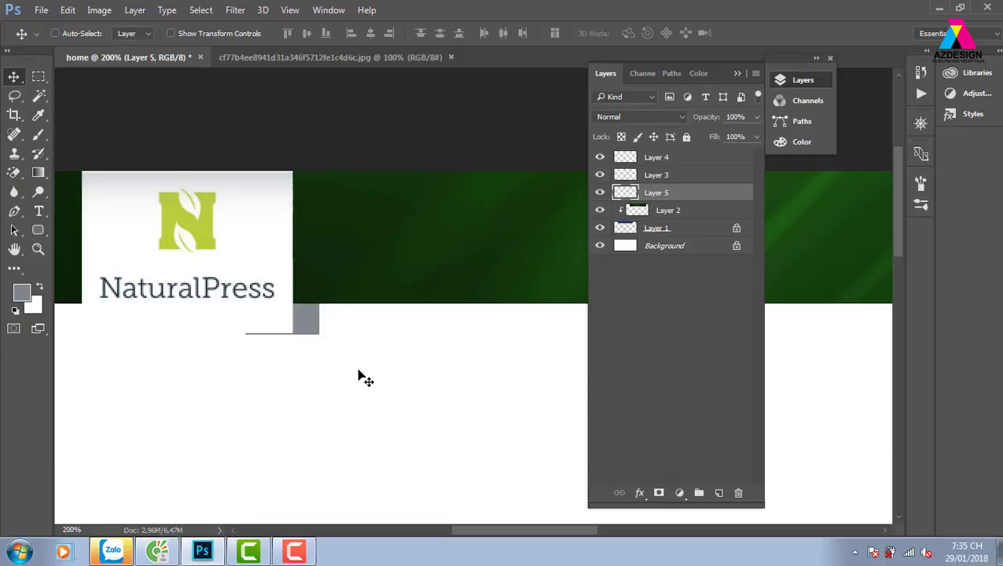
{"action": "key", "text": "Up"}
{"action": "key", "text": "ctrl+plus"}
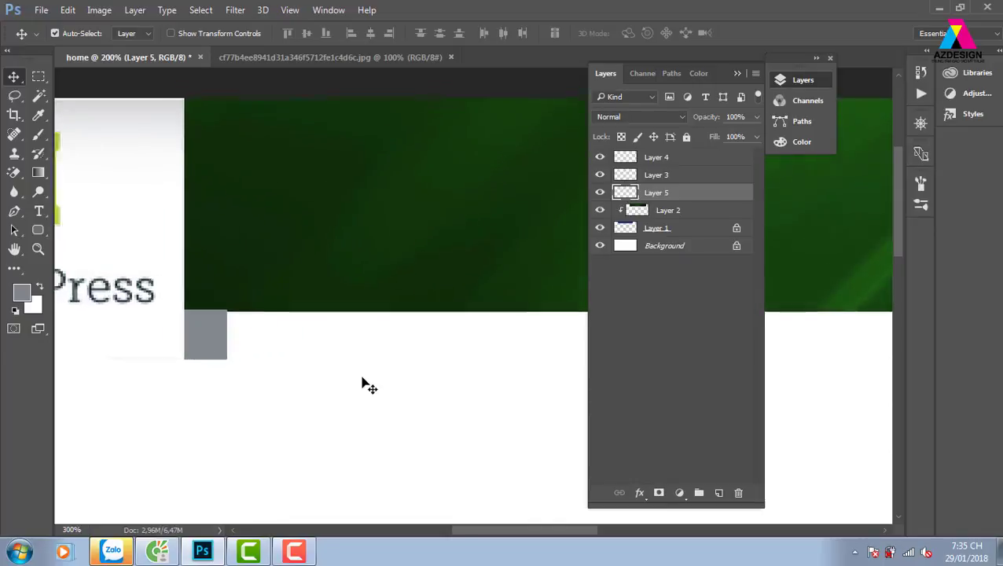
{"action": "left_click_drag", "start_coordinate": [302, 347], "coordinate": [501, 373]}
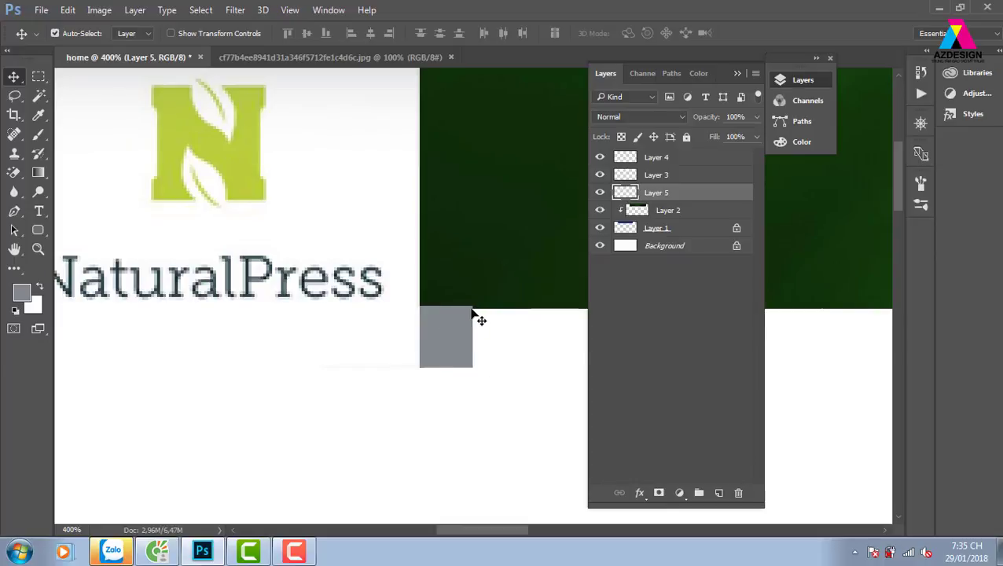
{"action": "key", "text": "ctrl+t"}
{"action": "left_click_drag", "start_coordinate": [399, 305], "coordinate": [400, 309]}
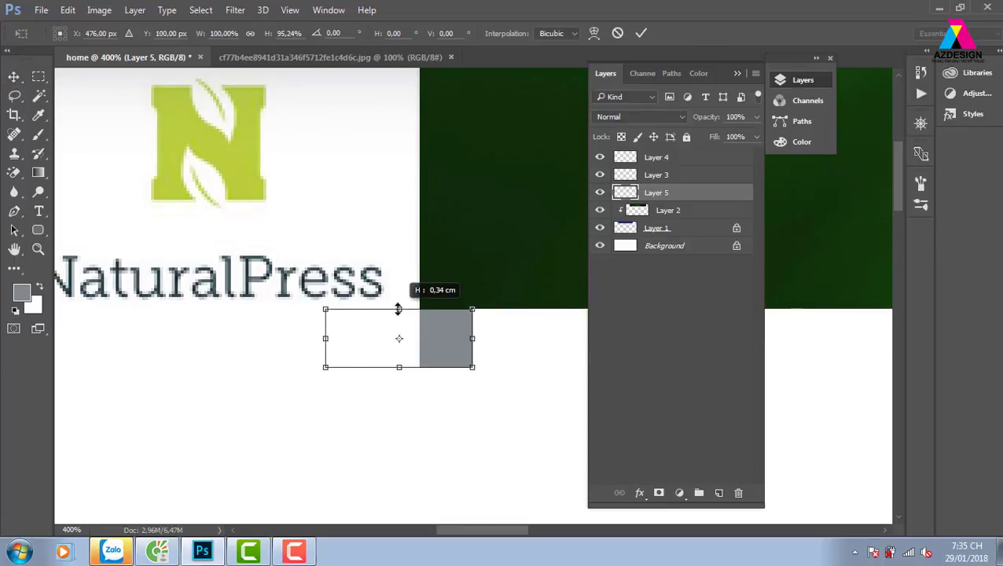
{"action": "key", "text": "Return"}
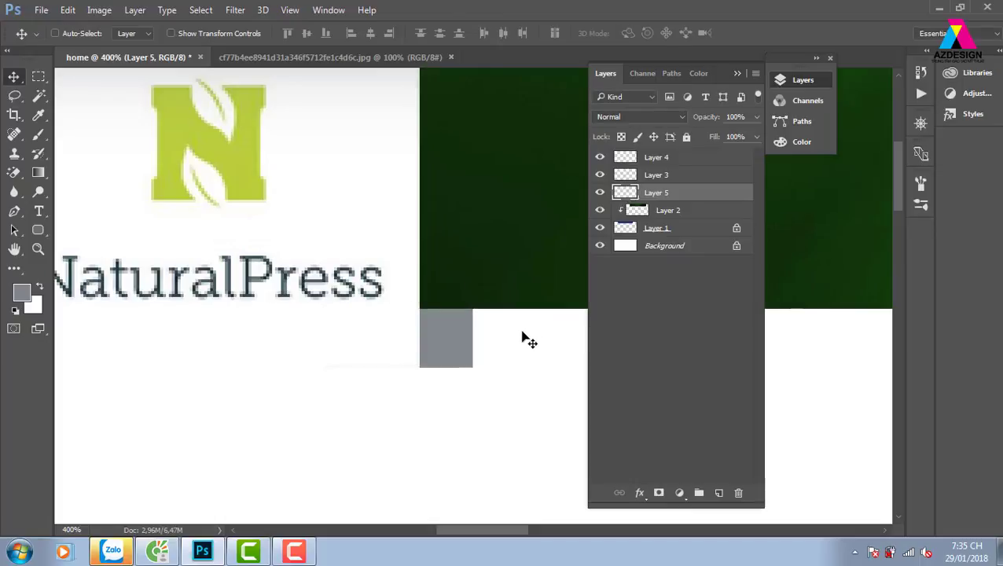
Step: Skew the rectangle's right edge into a slanted fold, then view the full header
{"action": "key", "text": "ctrl+t"}
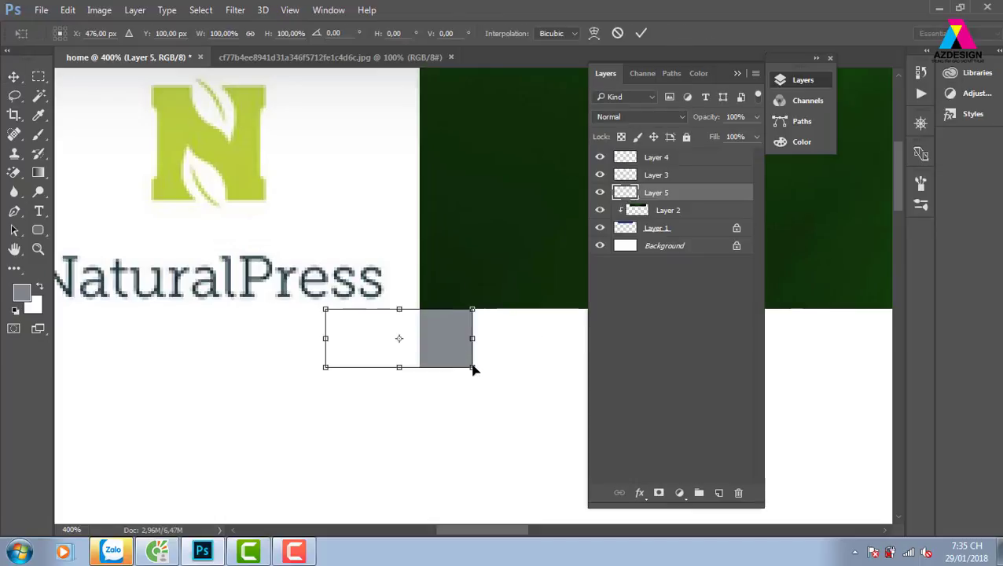
{"action": "left_click_drag", "start_coordinate": [473, 368], "coordinate": [423, 368]}
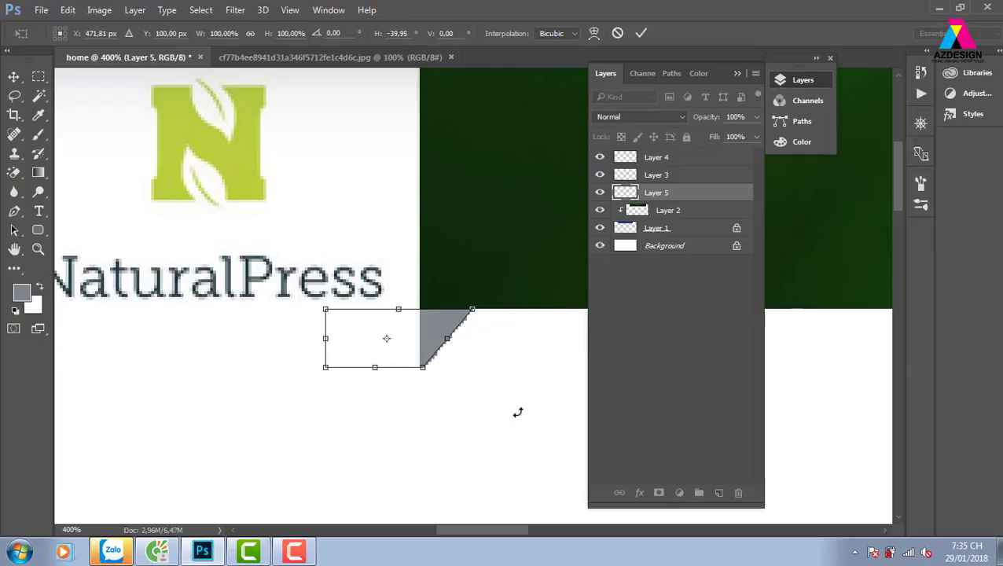
{"action": "key", "text": "Return"}
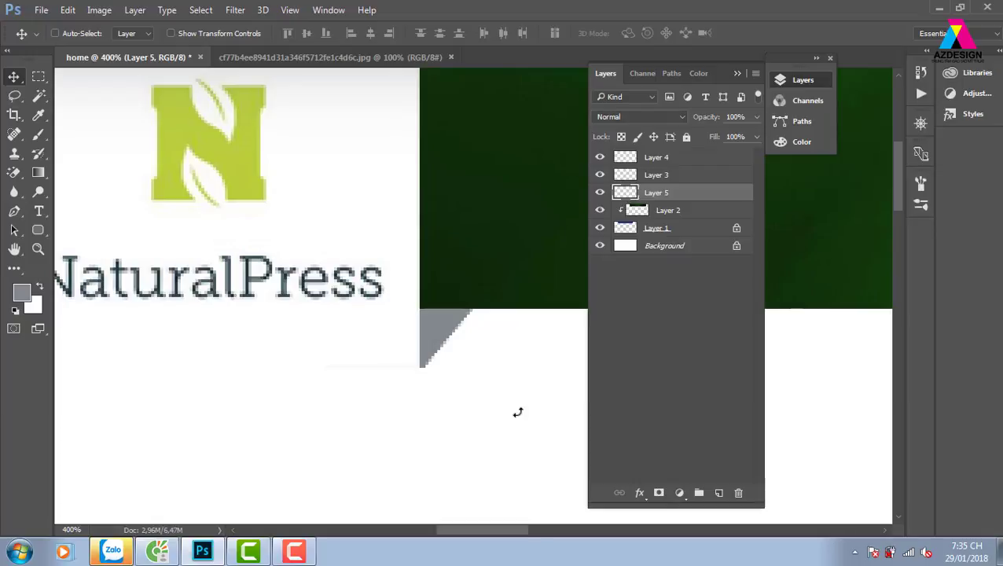
{"action": "key", "text": "ctrl+minus"}
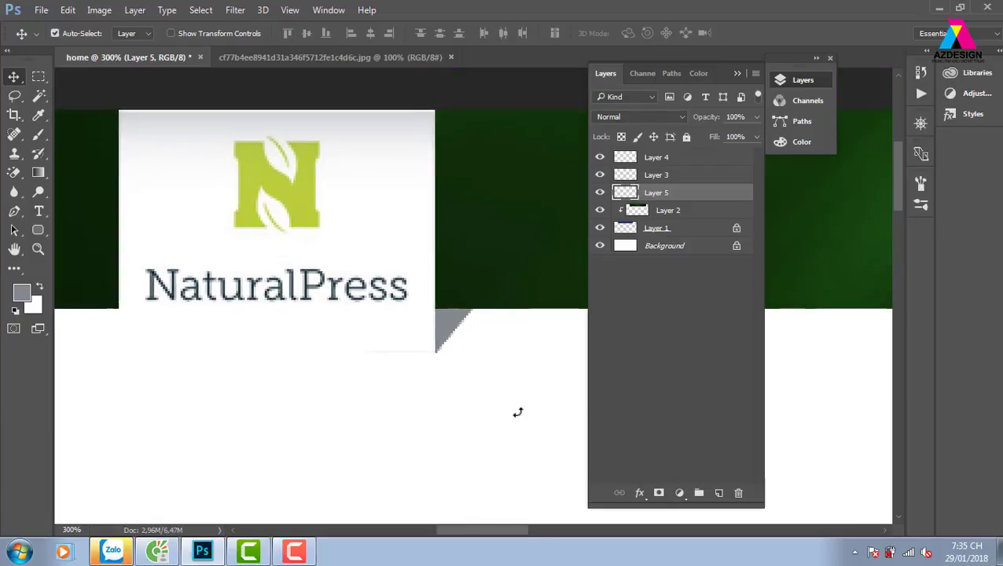
{"action": "key", "text": "ctrl+minus"}
{"action": "key", "text": "ctrl+minus"}
{"action": "left_click_drag", "start_coordinate": [522, 349], "coordinate": [355, 368]}
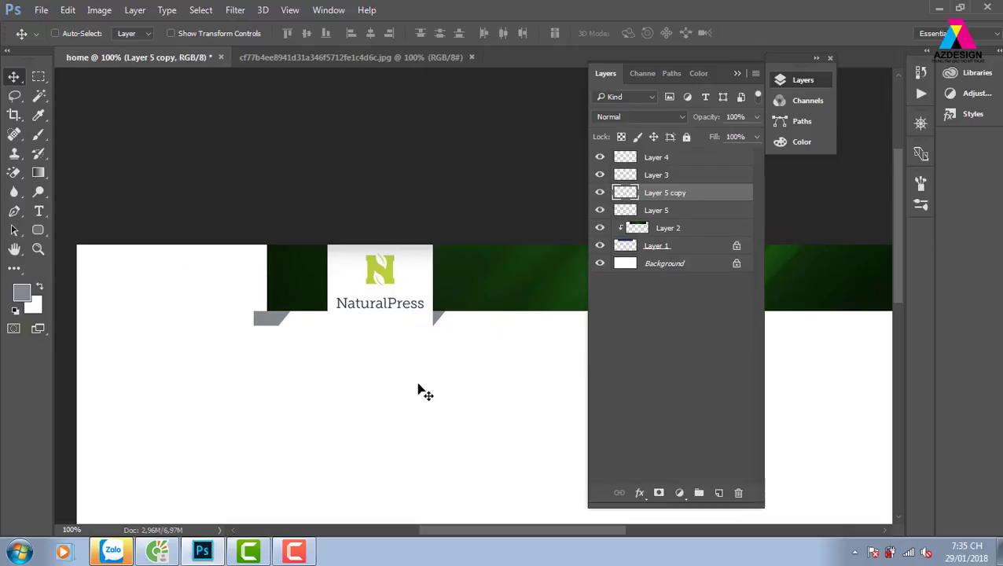
Step: Flip the copied grey fold horizontally and nudge it right under the logo card's left edge
{"action": "key", "text": "ctrl+t"}
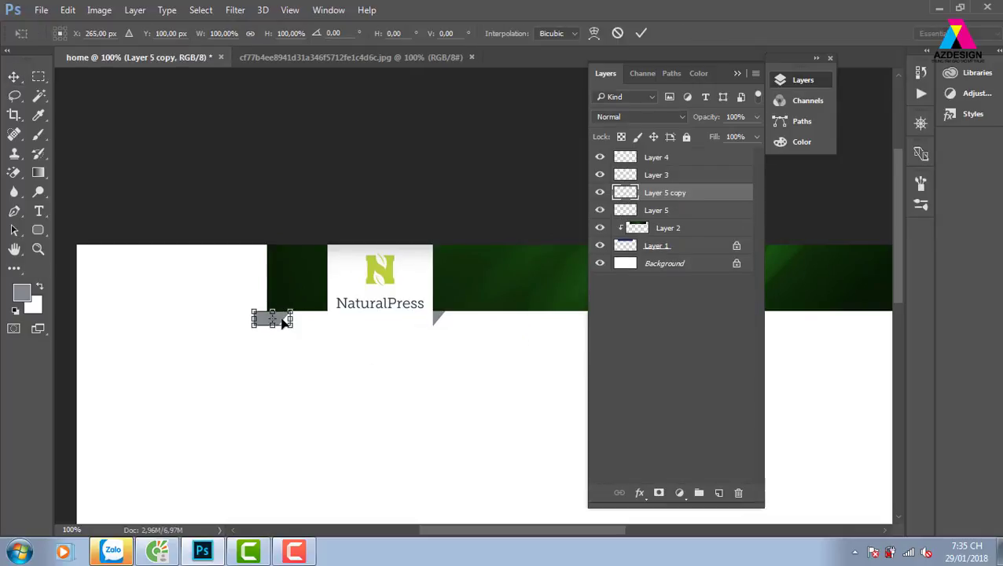
{"action": "right_click", "coordinate": [283, 322]}
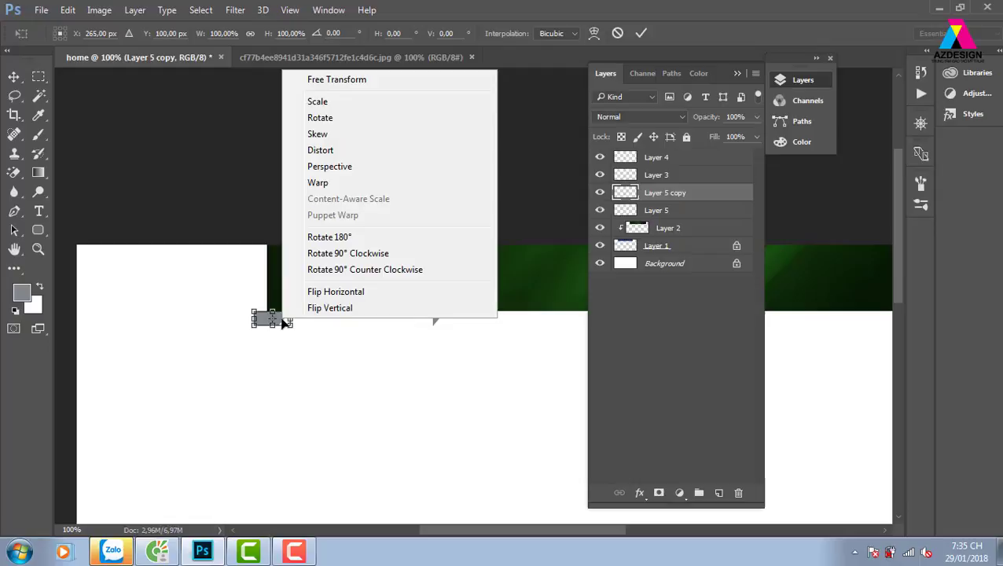
{"action": "left_click", "coordinate": [337, 292]}
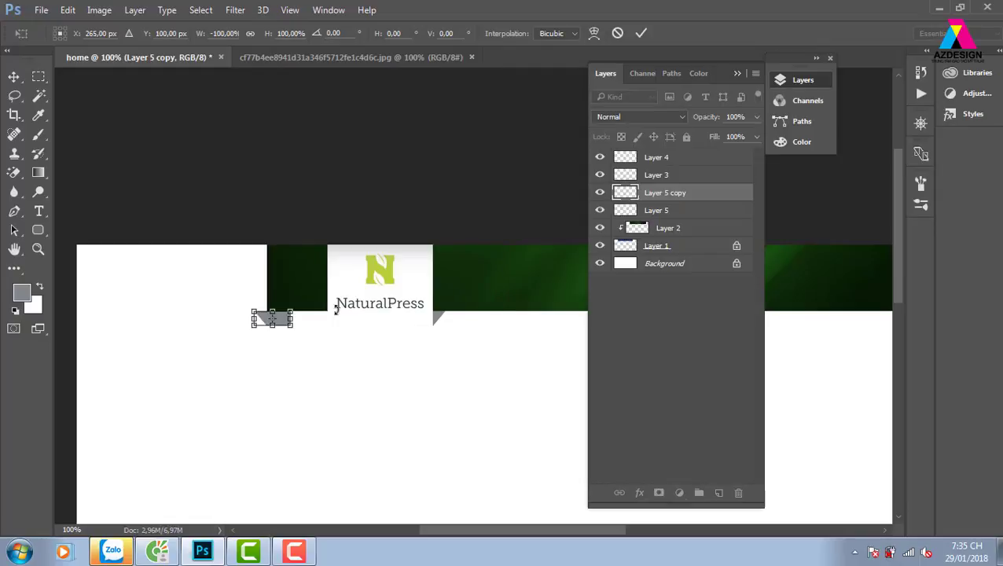
{"action": "key", "text": "Return"}
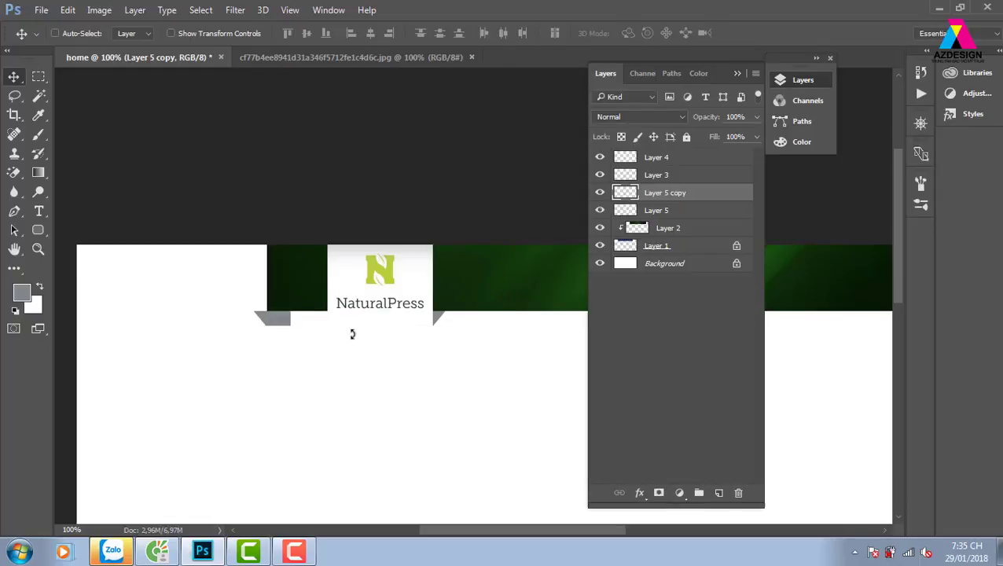
{"action": "key", "text": "Right"}
{"action": "key", "text": "Right"}
{"action": "key", "text": "Right"}
{"action": "key", "text": "Right"}
{"action": "key", "text": "Right"}
{"action": "key", "text": "Right"}
{"action": "key", "text": "Right"}
{"action": "key", "text": "Right"}
{"action": "key", "text": "Right"}
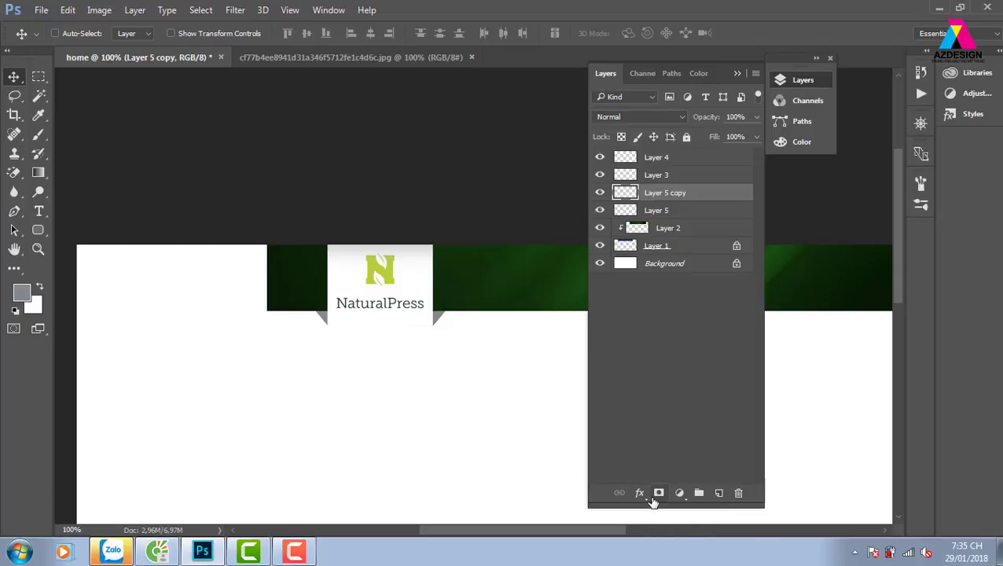
Step: Zoom to 200% on the header and pick a layer under the logo card from the canvas menu
{"action": "key", "text": "ctrl+plus"}
{"action": "left_click_drag", "start_coordinate": [417, 366], "coordinate": [398, 357]}
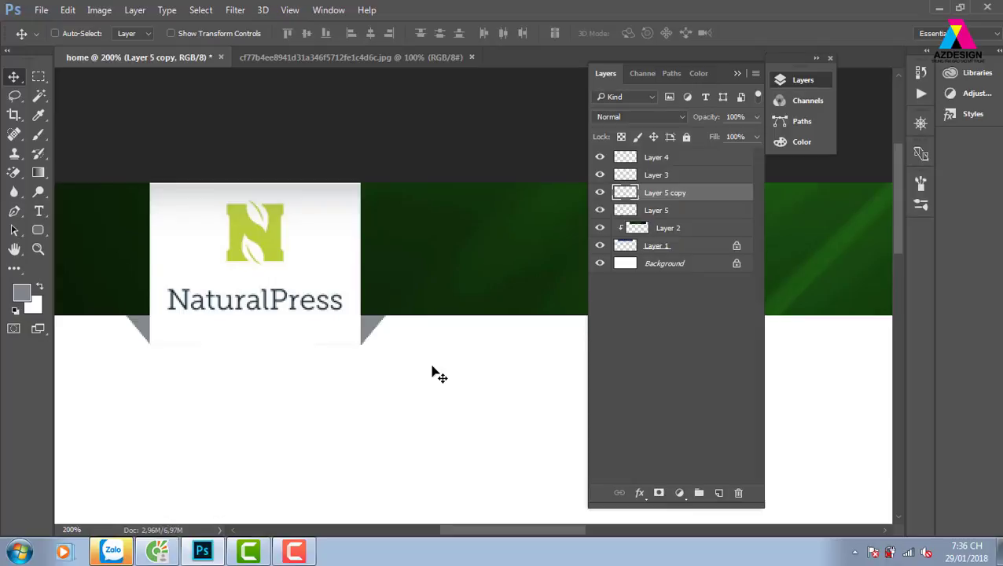
{"action": "right_click", "coordinate": [296, 191]}
{"action": "left_click", "coordinate": [336, 214]}
{"action": "right_click", "coordinate": [328, 190]}
{"action": "left_click", "coordinate": [336, 198]}
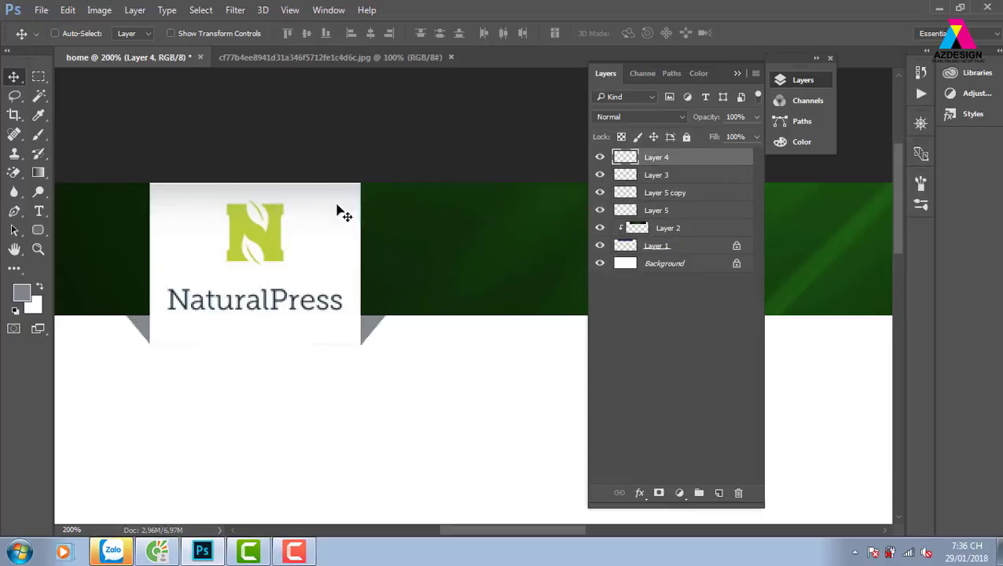
{"action": "left_click_drag", "start_coordinate": [316, 212], "coordinate": [306, 355]}
{"action": "key", "text": "ctrl+t"}
{"action": "right_click", "coordinate": [334, 363]}
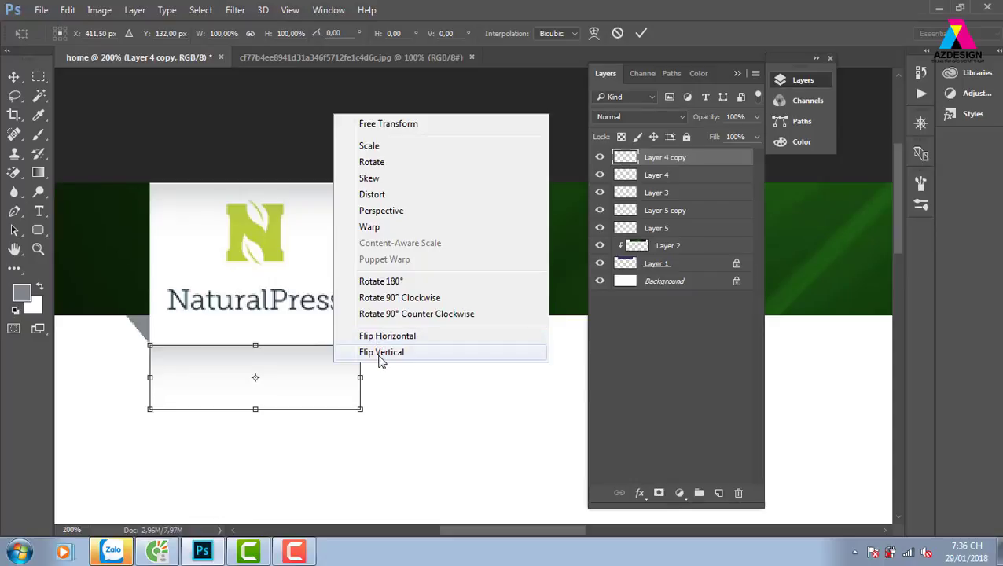
{"action": "left_click", "coordinate": [381, 353]}
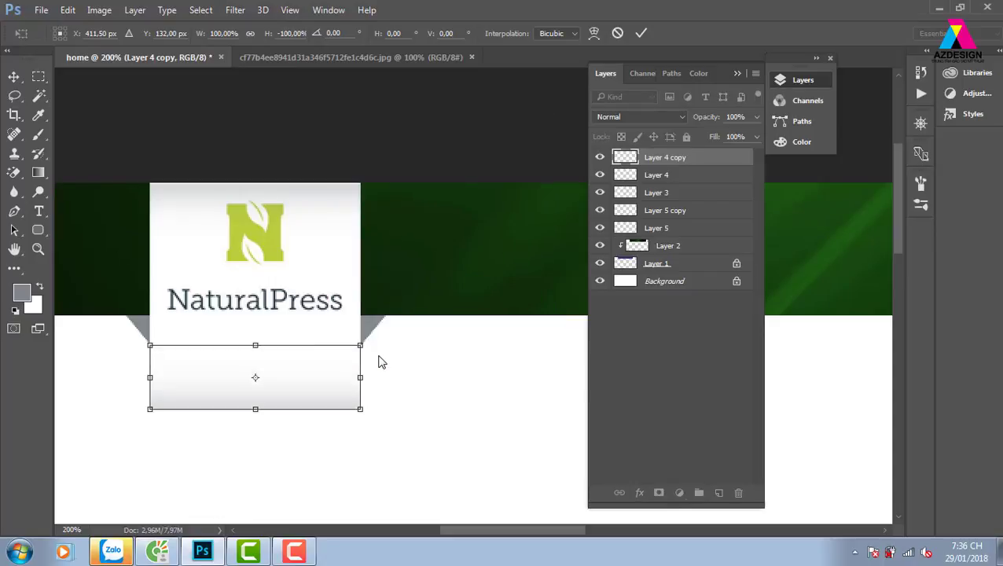
{"action": "key", "text": "Return"}
{"action": "key", "text": "shift+Up"}
{"action": "key", "text": "shift+Up"}
{"action": "key", "text": "shift+Up"}
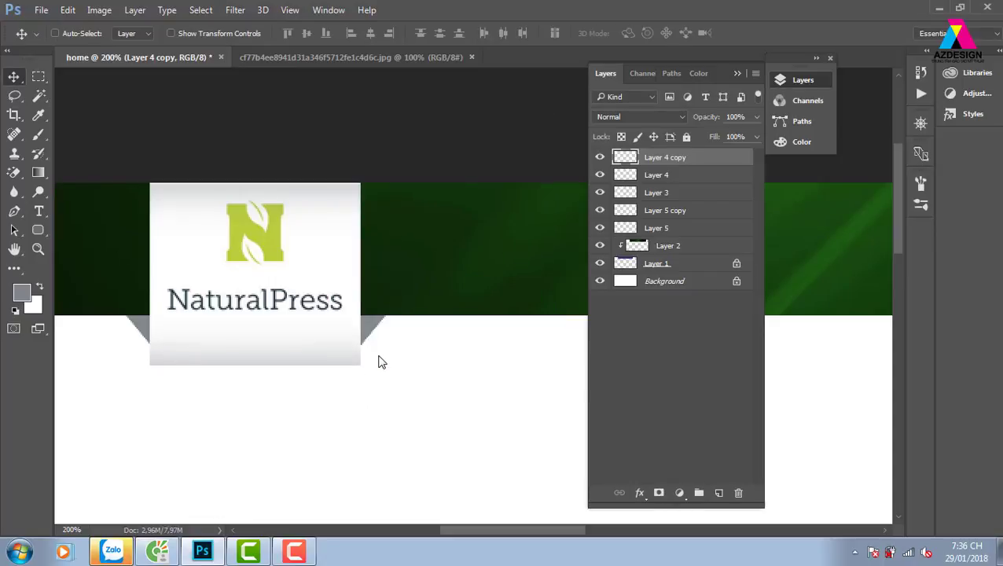
{"action": "key", "text": "shift+Up"}
{"action": "key", "text": "Up"}
{"action": "key", "text": "Up"}
{"action": "key", "text": "Up"}
{"action": "key", "text": "Up"}
{"action": "key", "text": "Up"}
{"action": "key", "text": "Up"}
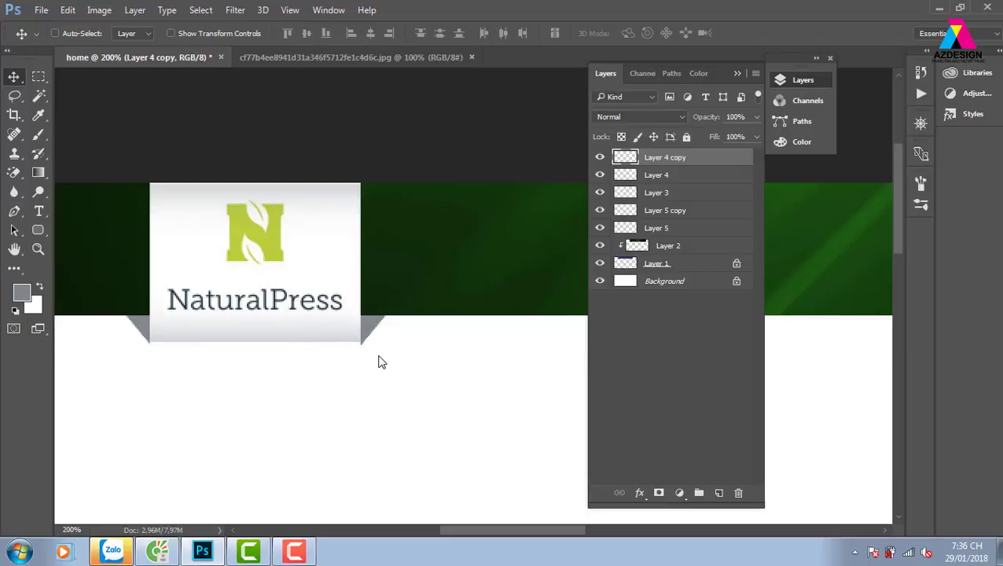
{"action": "key", "text": "Down"}
{"action": "key", "text": "Down"}
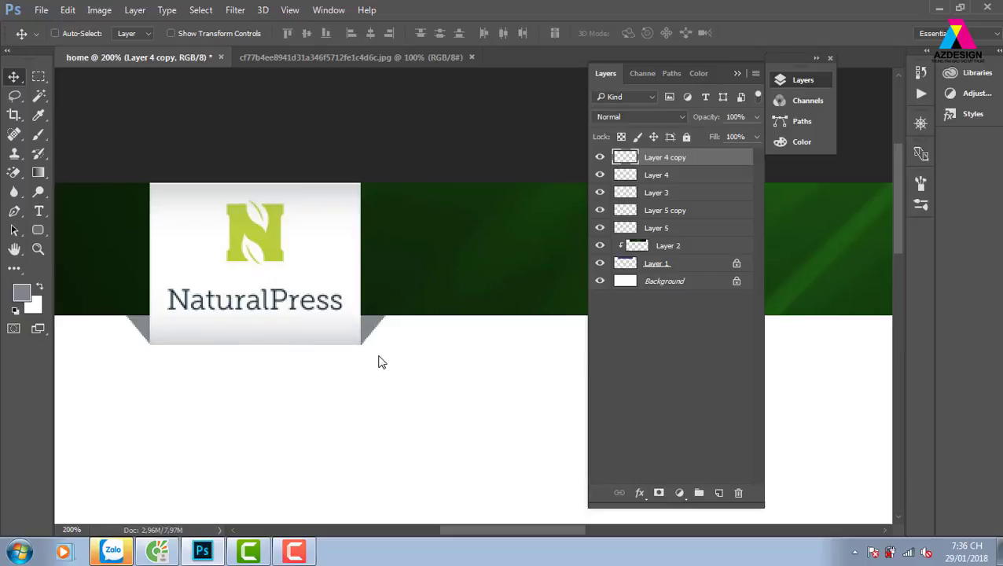
{"action": "key", "text": "ctrl+minus"}
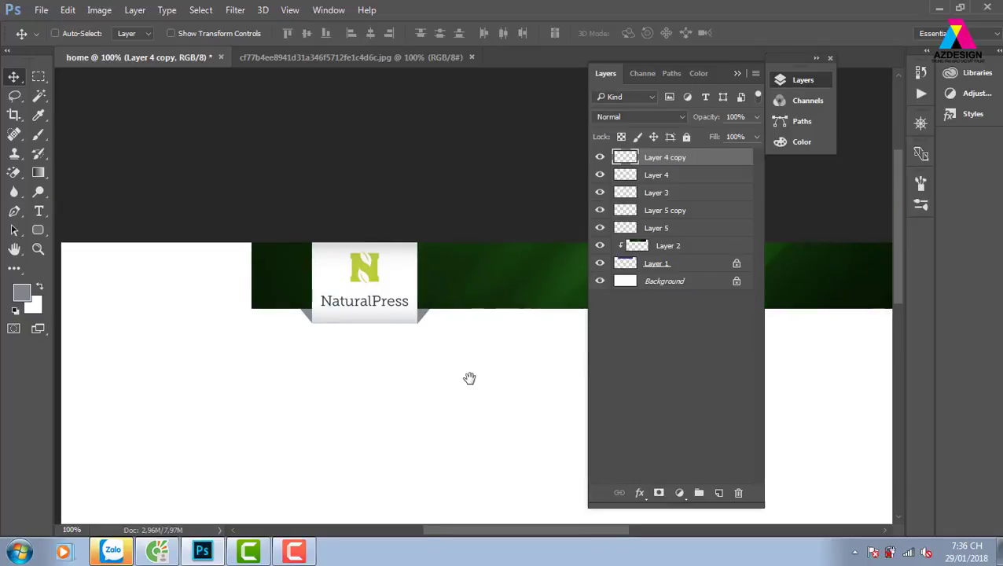
{"action": "left_click_drag", "start_coordinate": [469, 378], "coordinate": [355, 374]}
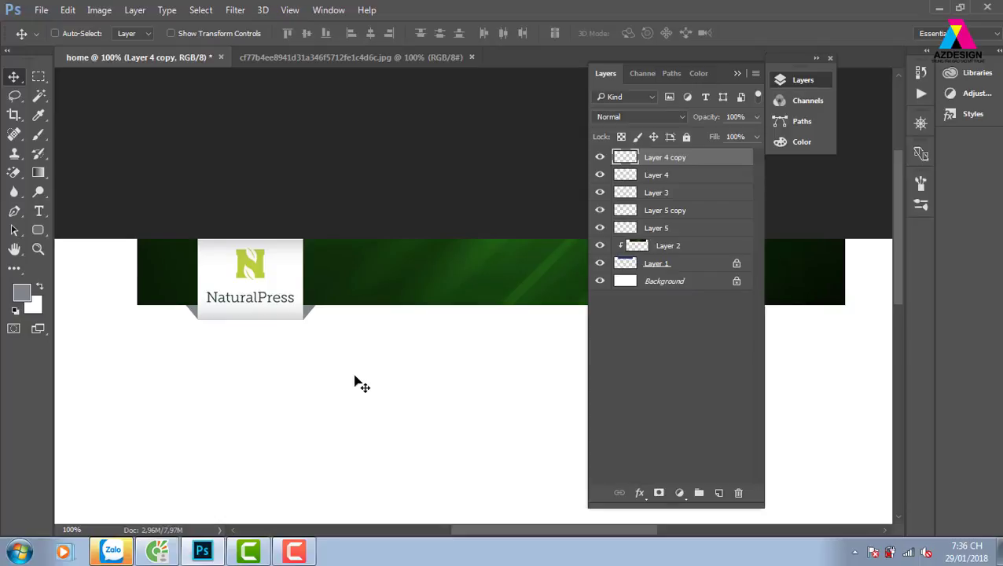
Step: Delete the flipped card copy and the Layer 5 ribbon fold
{"action": "key", "text": "Delete"}
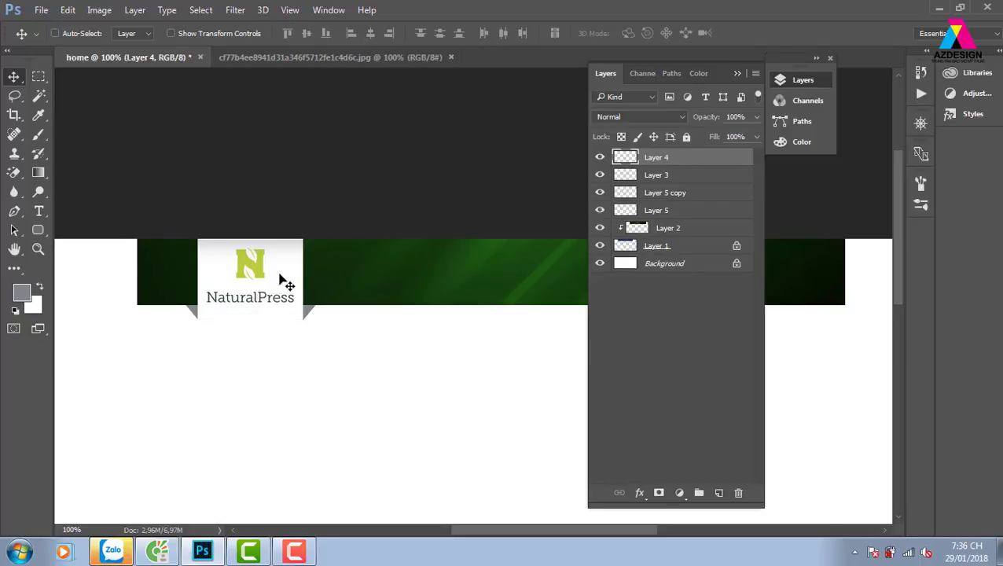
{"action": "right_click", "coordinate": [309, 314]}
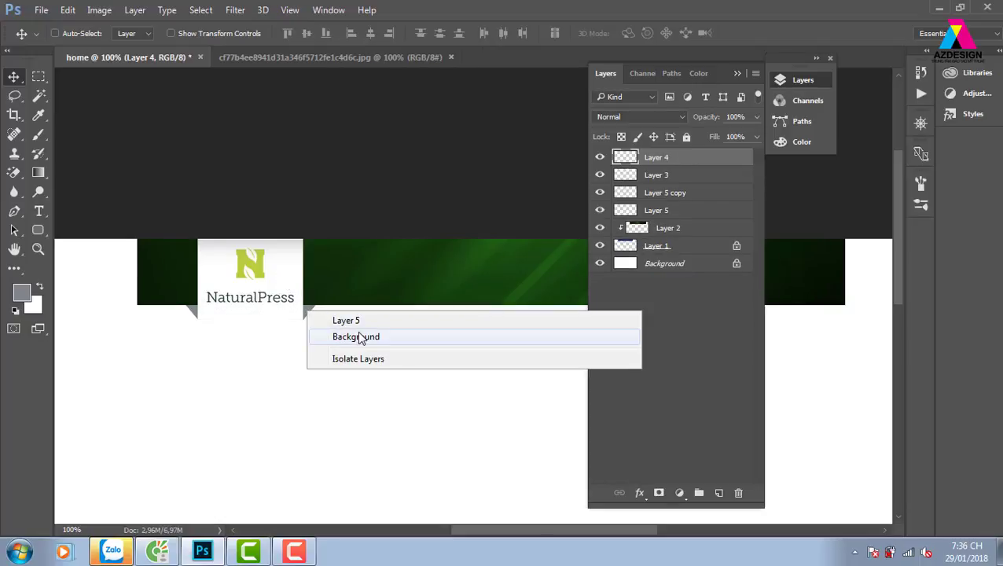
{"action": "left_click", "coordinate": [354, 336]}
{"action": "right_click", "coordinate": [309, 315]}
{"action": "left_click", "coordinate": [342, 328]}
{"action": "key", "text": "Delete"}
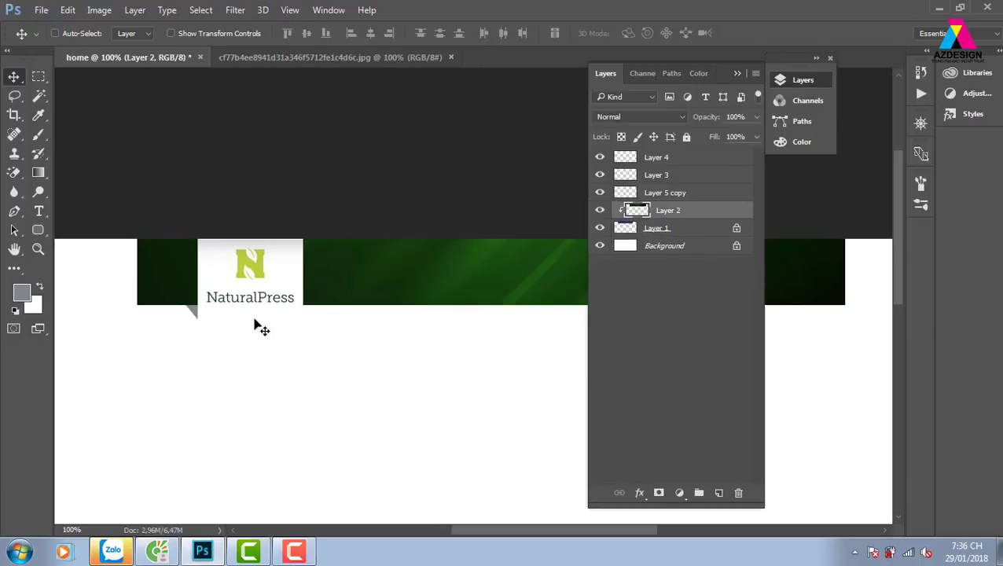
Step: Delete the Layer 5 copy fold, Layer 3 card and Layer 4 logo, then show the NaturalPress logo image
{"action": "right_click", "coordinate": [193, 313]}
{"action": "left_click", "coordinate": [236, 319]}
{"action": "key", "text": "Delete"}
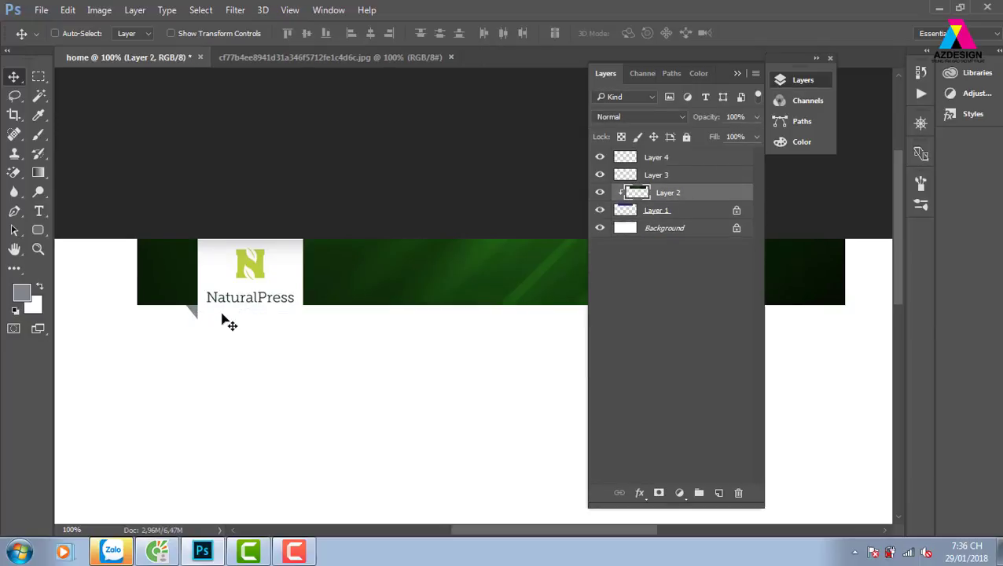
{"action": "right_click", "coordinate": [273, 284]}
{"action": "left_click", "coordinate": [273, 286]}
{"action": "key", "text": "Delete"}
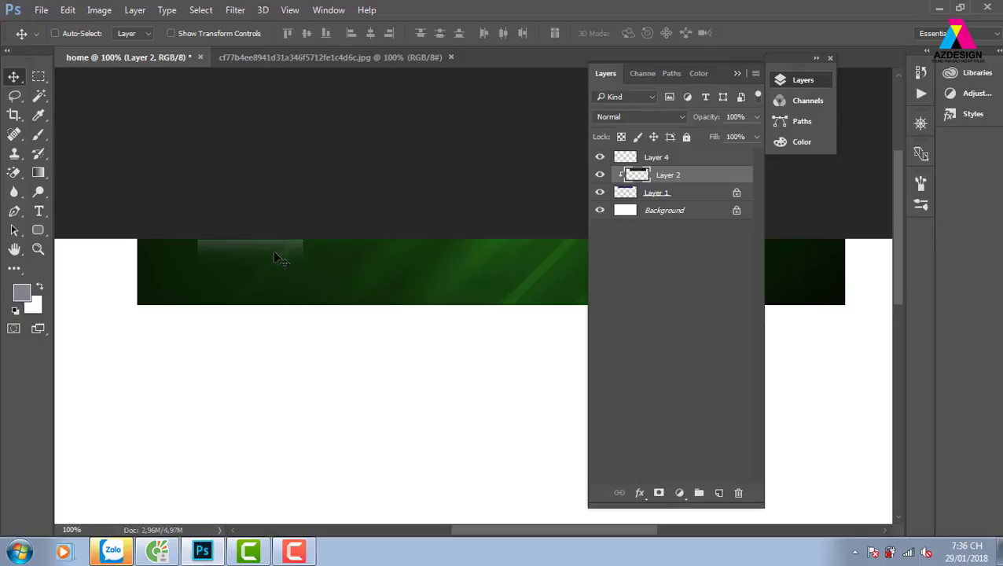
{"action": "right_click", "coordinate": [279, 242]}
{"action": "left_click", "coordinate": [297, 250]}
{"action": "key", "text": "Delete"}
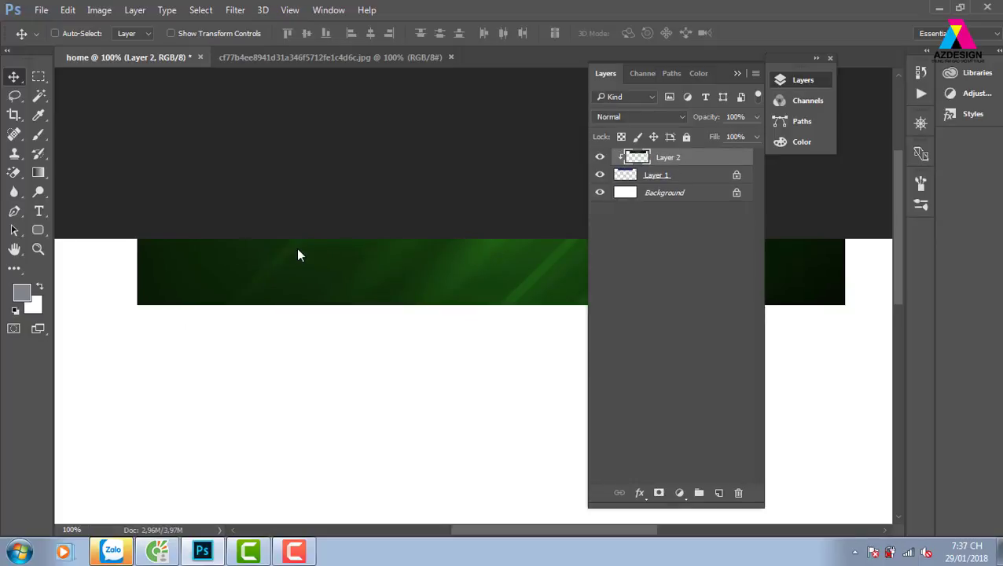
{"action": "left_click", "coordinate": [361, 58]}
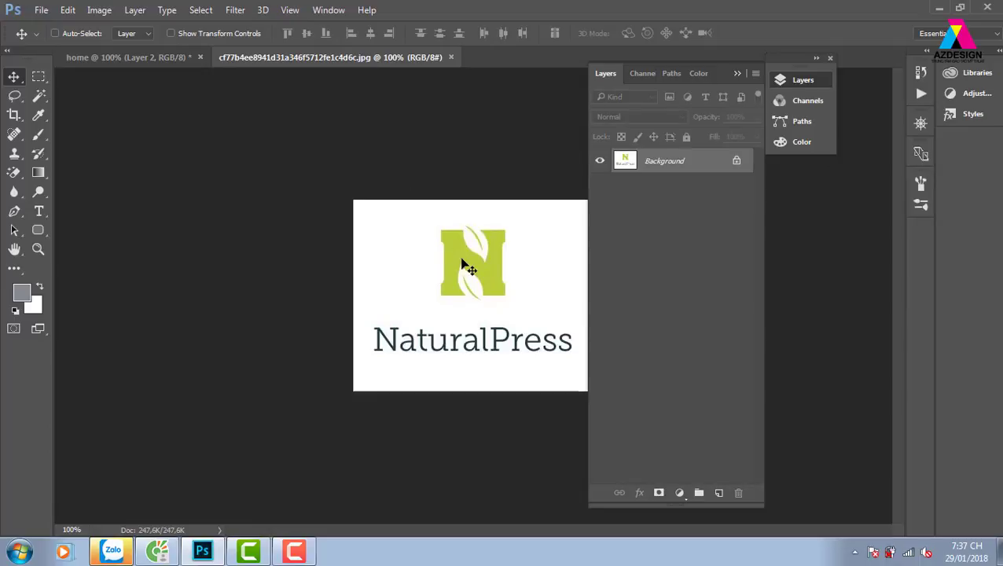
Step: Paste the whole NaturalPress logo into the home document, placed over the header's left end
{"action": "key", "text": "ctrl+a"}
{"action": "left_click", "coordinate": [156, 57]}
{"action": "key", "text": "ctrl+v"}
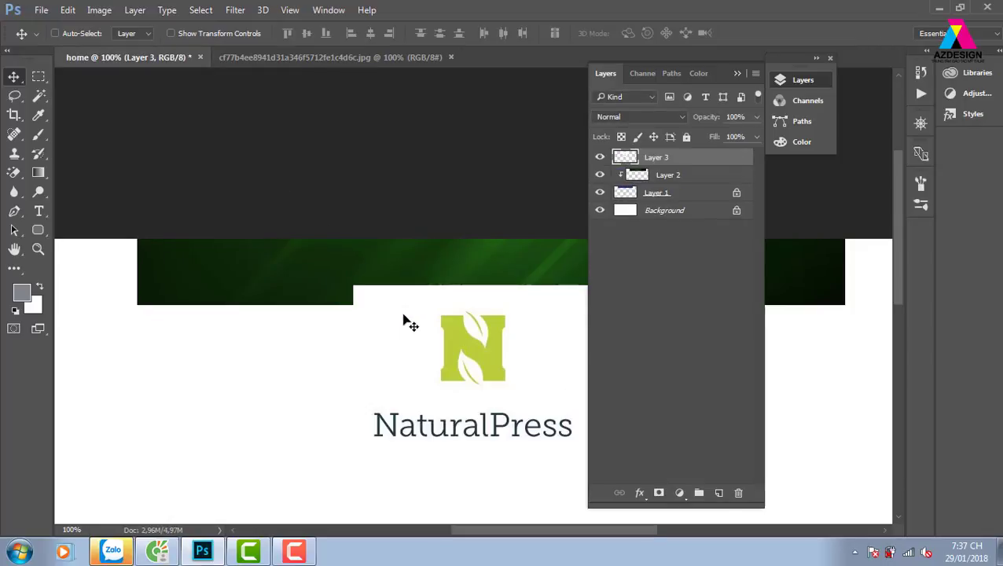
{"action": "mouse_move", "coordinate": [473, 370]}
{"action": "left_mouse_down"}
{"action": "mouse_move", "coordinate": [326, 338]}
{"action": "mouse_move", "coordinate": [327, 324]}
{"action": "left_mouse_up"}
{"action": "key", "text": "ctrl+t"}
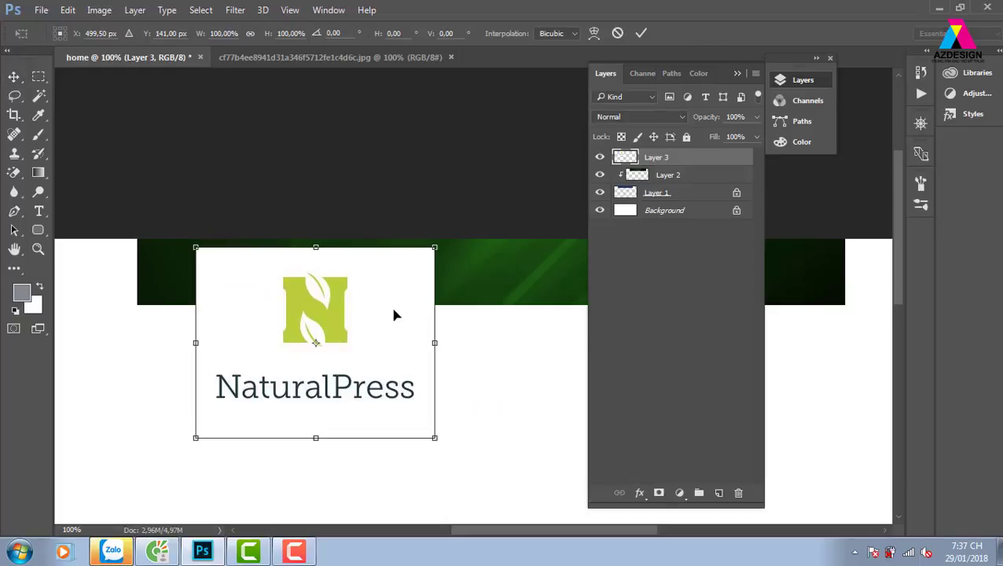
{"action": "key", "text": "Return"}
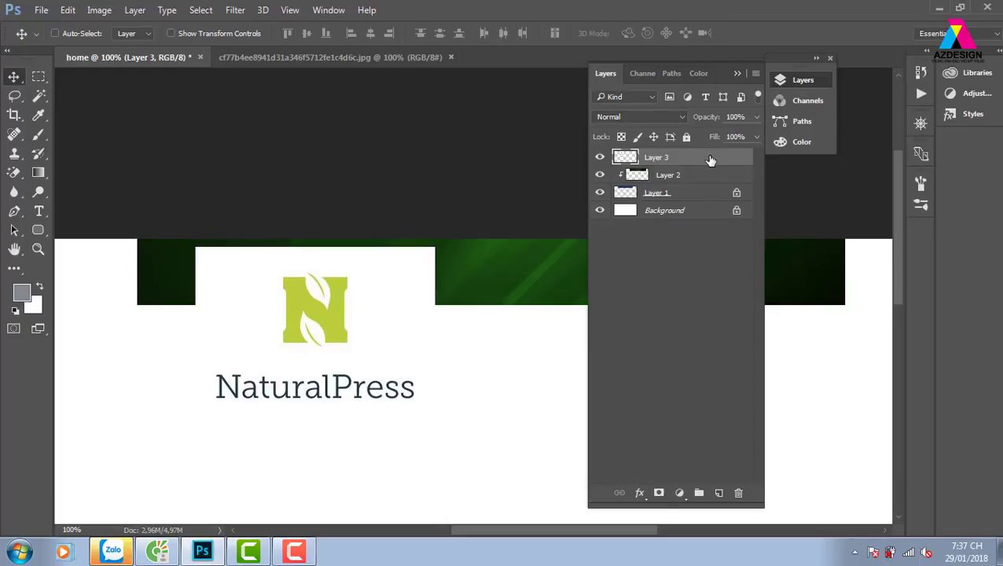
Step: Open the context menu for the Layer 3 logo row in the Layers panel
{"action": "right_click", "coordinate": [709, 159]}
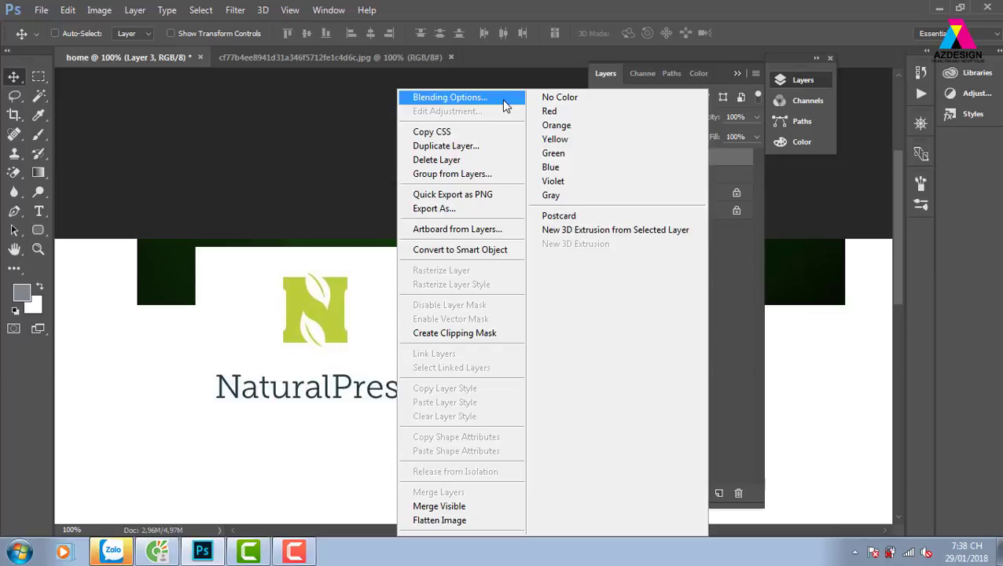
Step: Open Blending Options for Layer 3 and move the Layer Style dialog to the right
{"action": "left_click", "coordinate": [503, 101]}
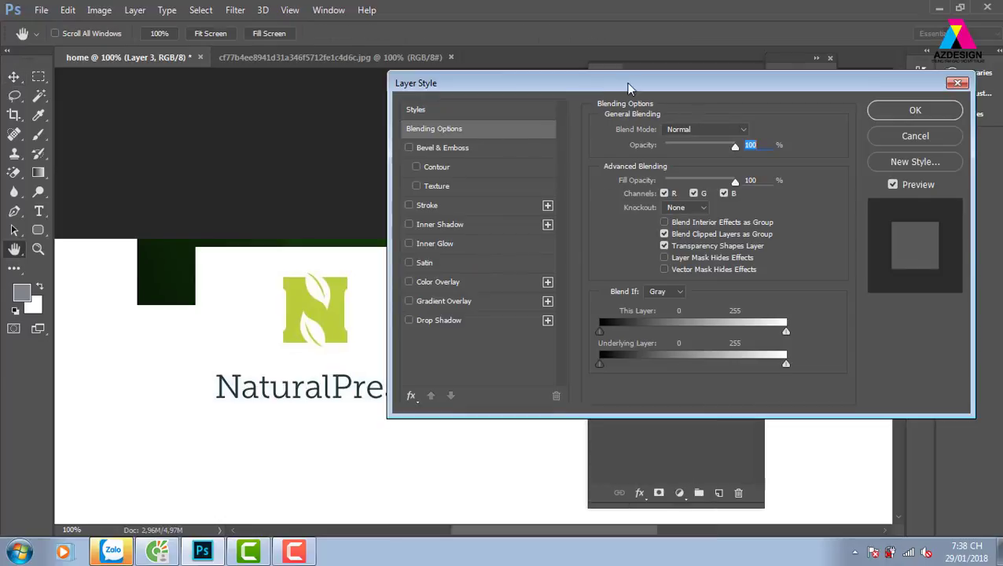
{"action": "left_click_drag", "start_coordinate": [642, 83], "coordinate": [662, 54]}
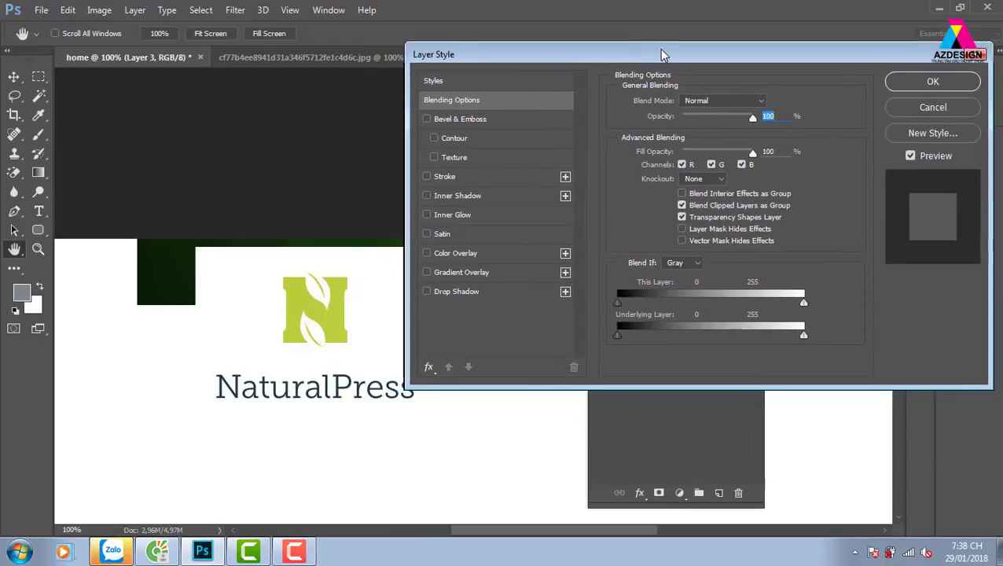
{"action": "left_click_drag", "start_coordinate": [680, 59], "coordinate": [702, 58]}
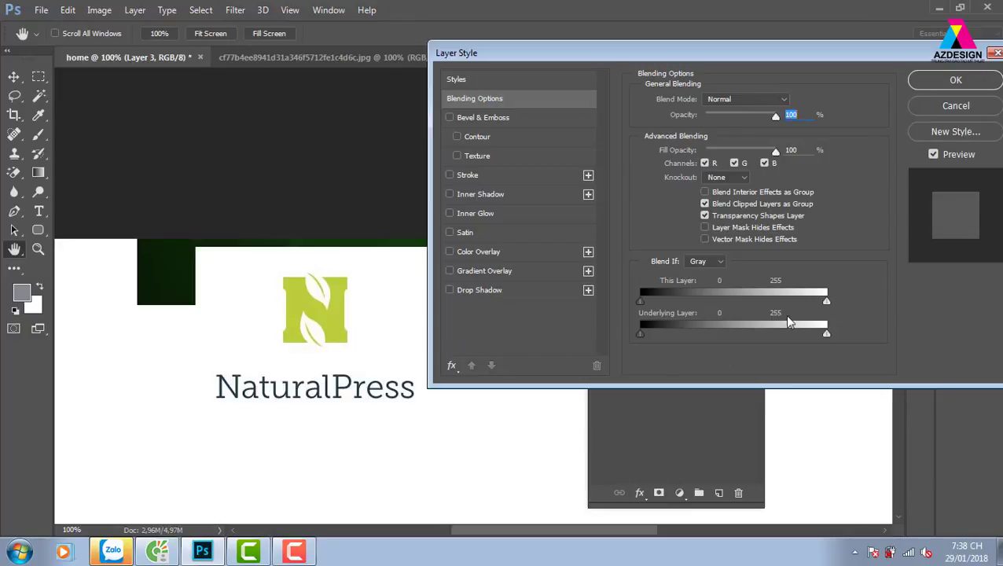
Step: Split the logo layer's This Layer white Blend If slider to 218 so green shows through
{"action": "mouse_move", "coordinate": [827, 303]}
{"action": "left_mouse_down"}
{"action": "mouse_move", "coordinate": [683, 301]}
{"action": "mouse_move", "coordinate": [667, 290]}
{"action": "mouse_move", "coordinate": [868, 306]}
{"action": "left_mouse_up"}
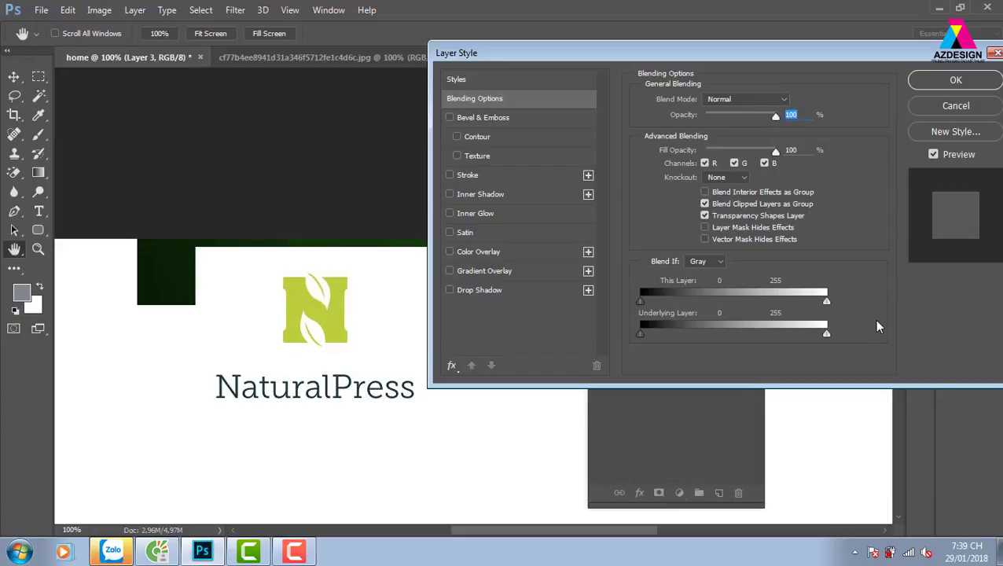
{"action": "key", "text": "alt"}
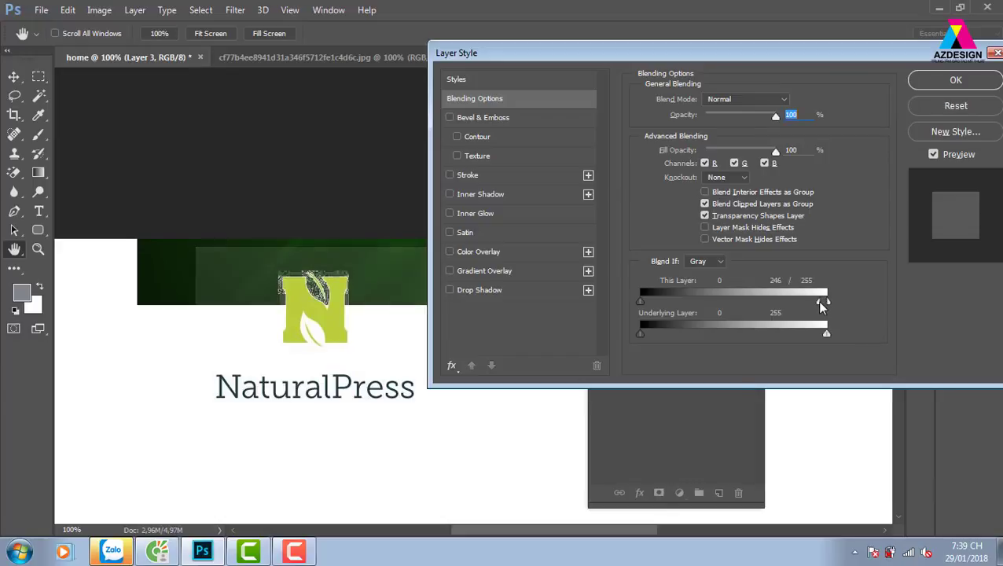
{"action": "mouse_move", "coordinate": [826, 302]}
{"action": "left_mouse_down"}
{"action": "mouse_move", "coordinate": [816, 302]}
{"action": "mouse_move", "coordinate": [833, 307]}
{"action": "left_mouse_up"}
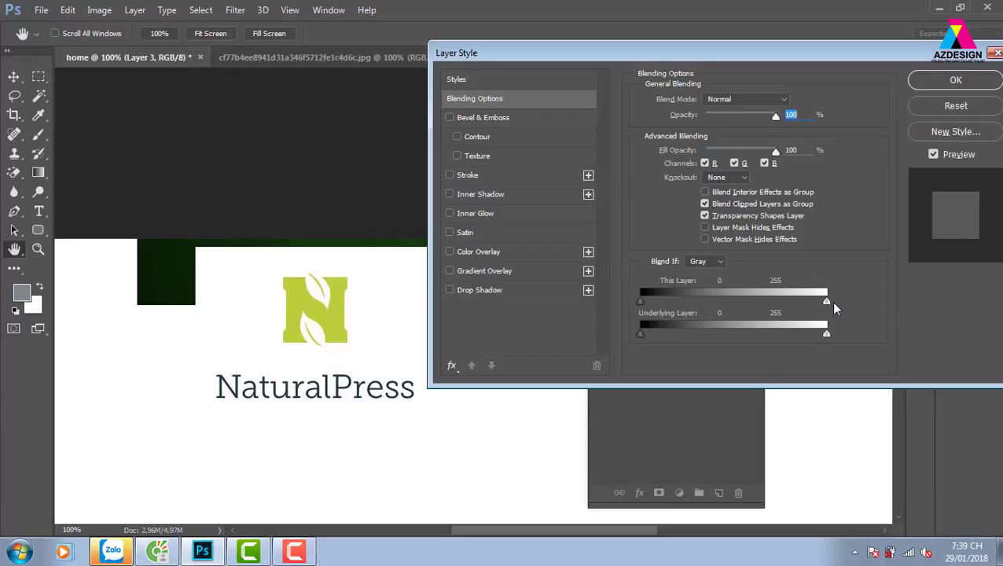
{"action": "key", "text": "alt"}
{"action": "left_click_drag", "start_coordinate": [826, 305], "coordinate": [752, 306]}
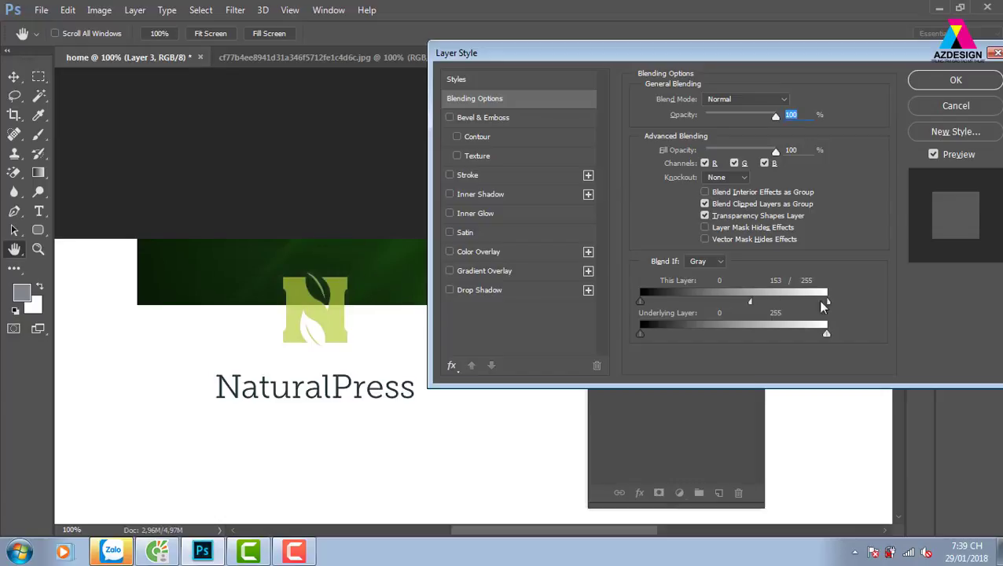
{"action": "mouse_move", "coordinate": [757, 306]}
{"action": "left_mouse_down"}
{"action": "mouse_move", "coordinate": [846, 312]}
{"action": "mouse_move", "coordinate": [775, 308]}
{"action": "mouse_move", "coordinate": [800, 309]}
{"action": "left_mouse_up"}
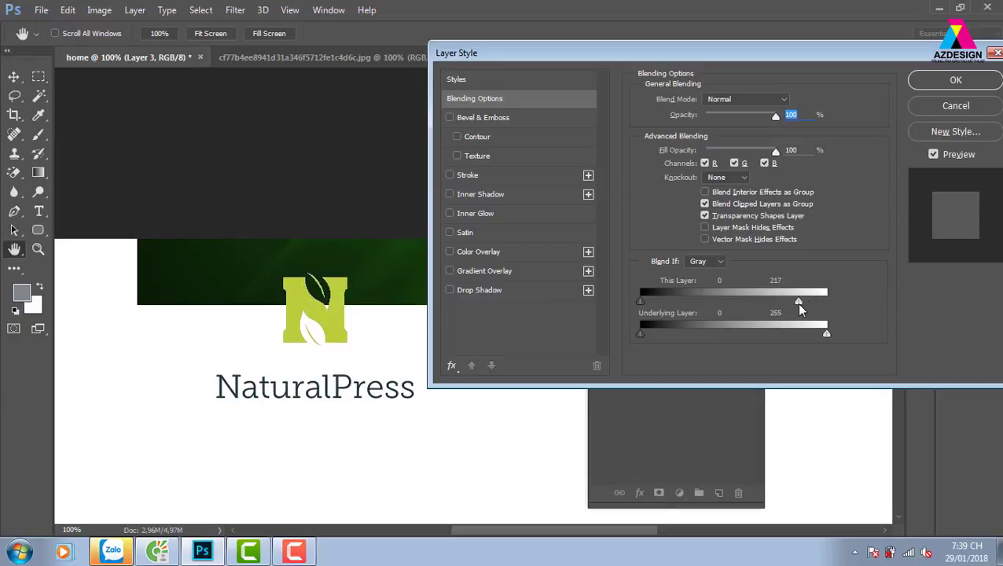
Step: Apply the blending settings and shrink the NaturalPress logo to fit the banner
{"action": "left_click", "coordinate": [956, 80]}
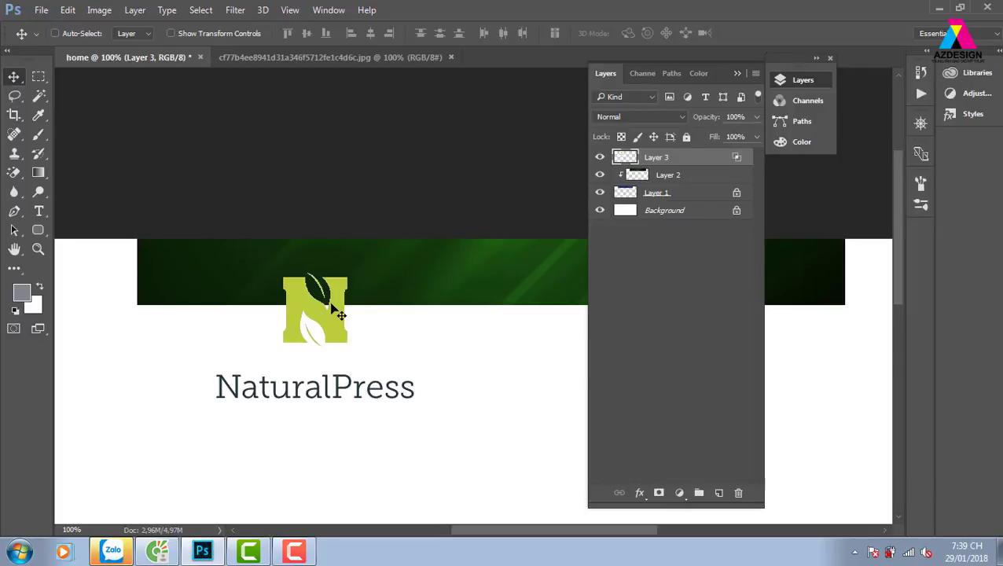
{"action": "key", "text": "ctrl+t"}
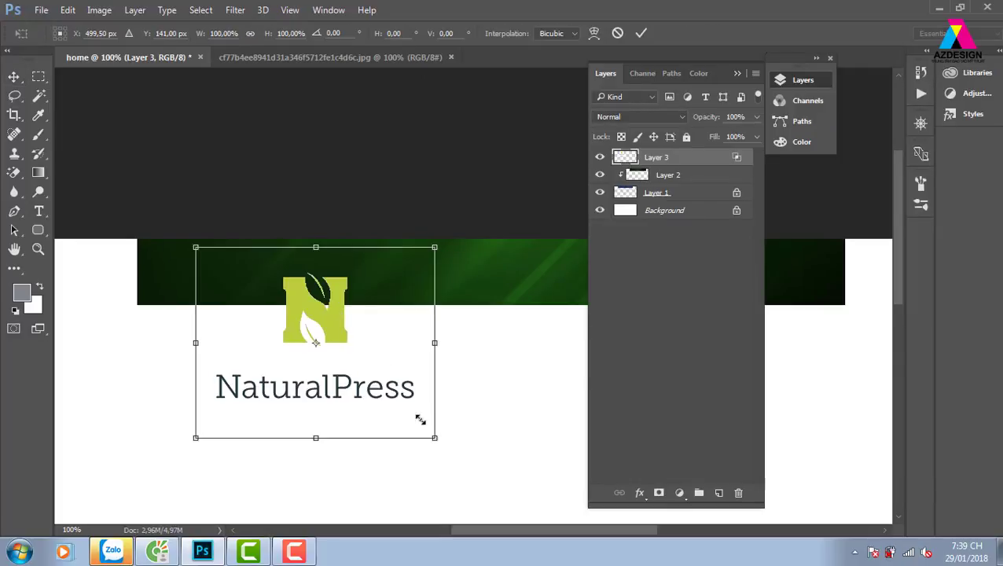
{"action": "left_click_drag", "start_coordinate": [420, 419], "coordinate": [281, 298]}
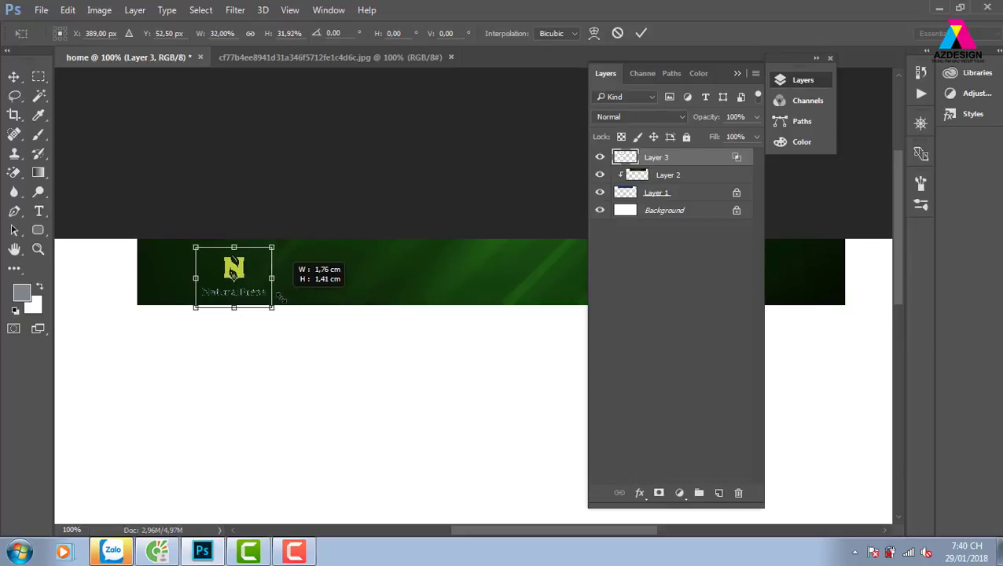
{"action": "left_click_drag", "start_coordinate": [280, 298], "coordinate": [280, 288]}
{"action": "key", "text": "Return"}
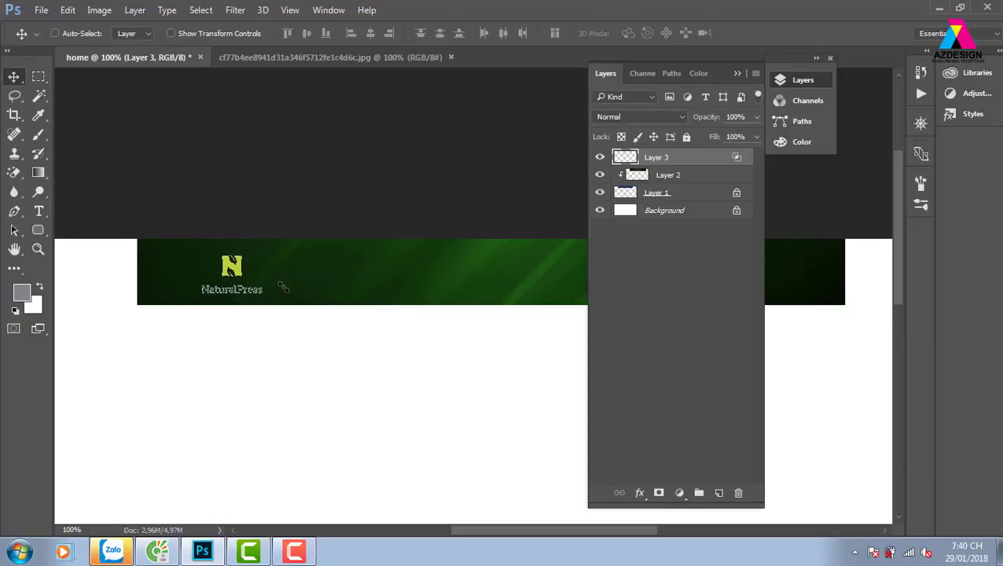
Step: Reposition the NaturalPress logo block slightly left and down over the banner
{"action": "scroll", "coordinate": [282, 288], "scroll_direction": "up", "scroll_amount": 2}
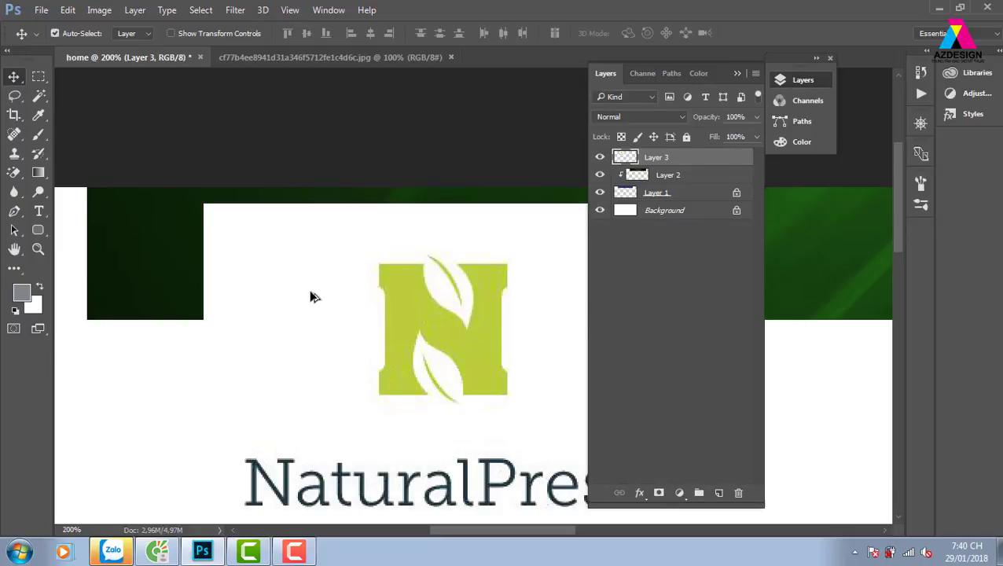
{"action": "scroll", "coordinate": [335, 322], "scroll_direction": "down", "scroll_amount": 2}
{"action": "left_click_drag", "start_coordinate": [477, 396], "coordinate": [344, 334]}
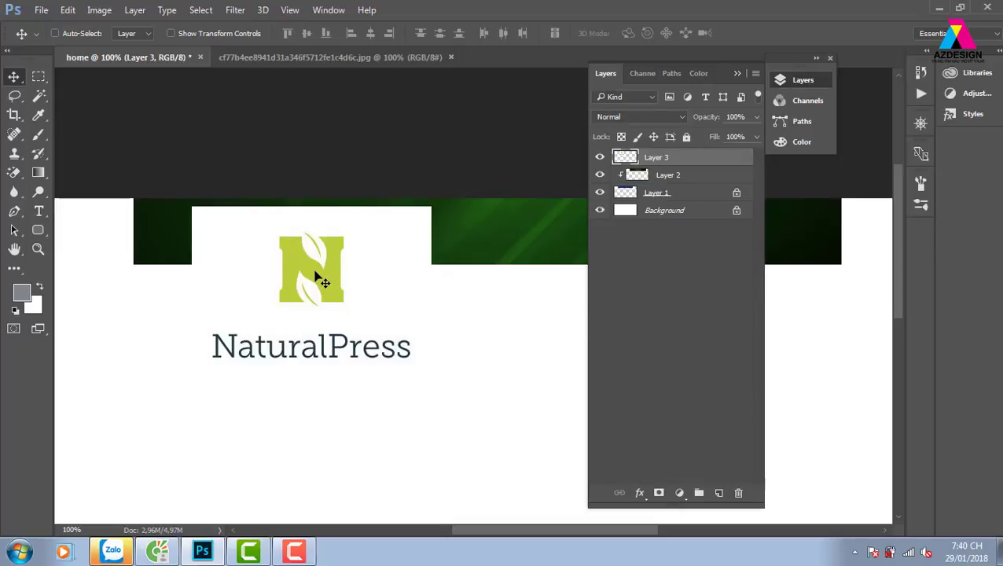
{"action": "left_click_drag", "start_coordinate": [314, 272], "coordinate": [317, 284]}
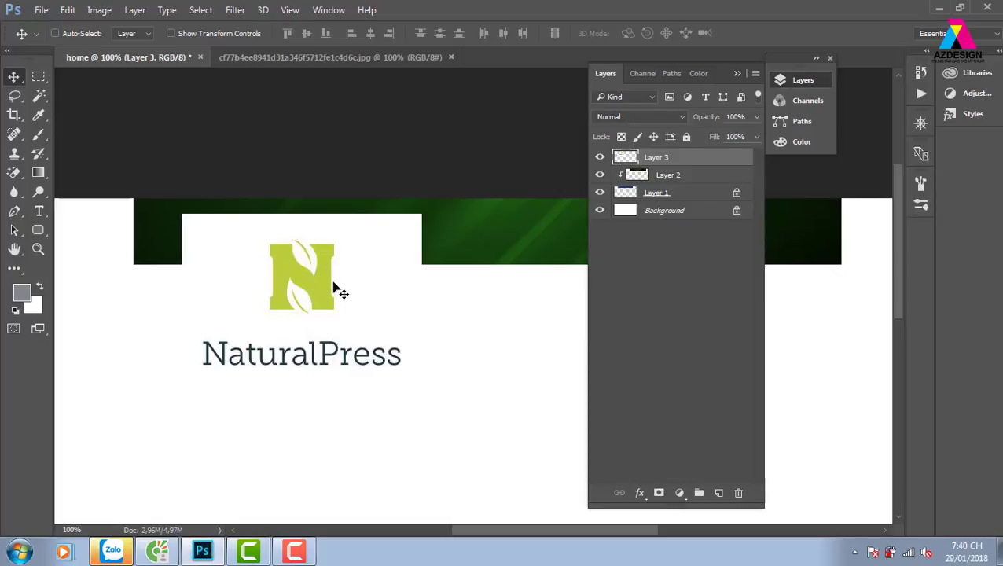
Step: Delete the NaturalPress logo layer and open the SR logo from tuwlieu logo > cafe
{"action": "key", "text": "Delete"}
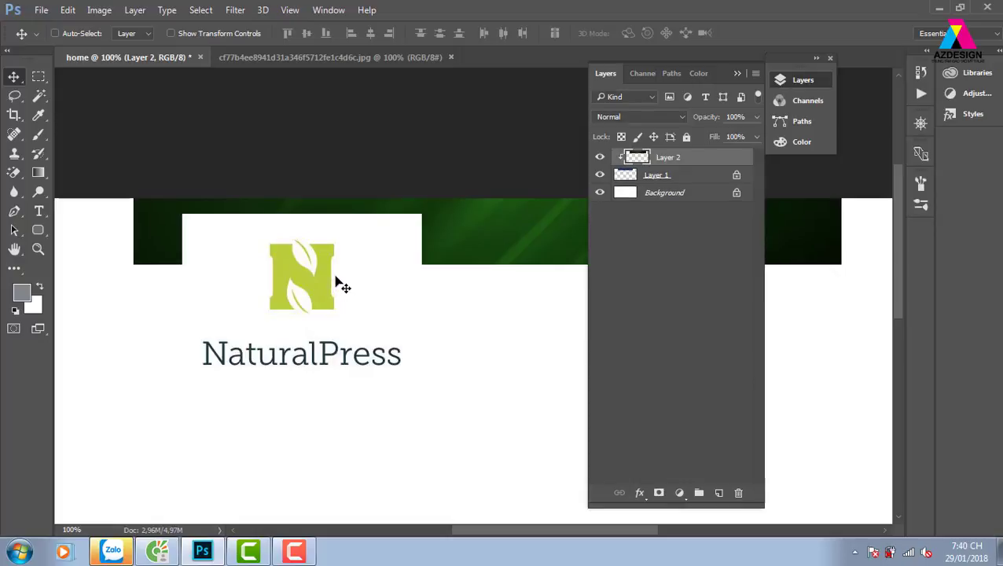
{"action": "key", "text": "ctrl+o"}
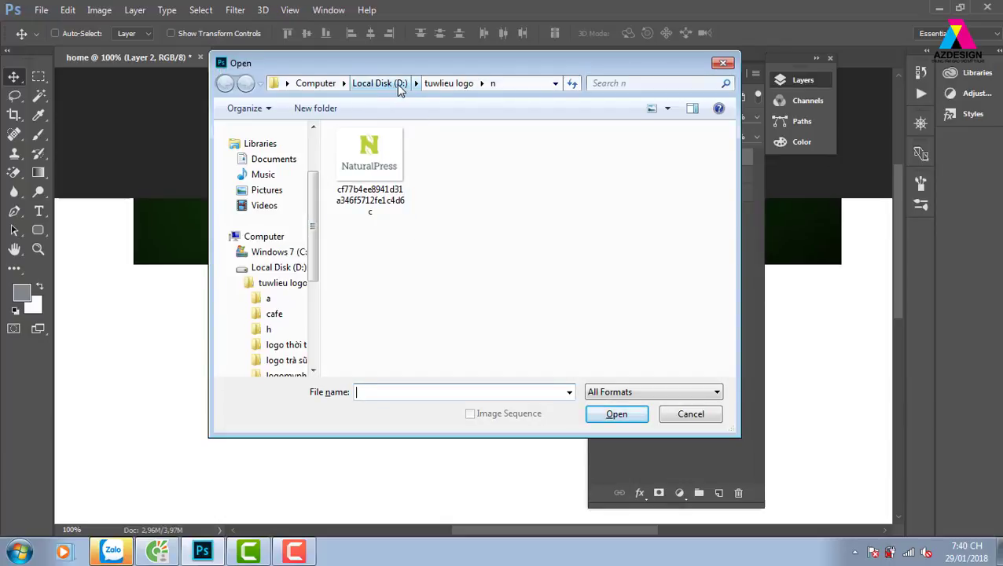
{"action": "left_click", "coordinate": [447, 84]}
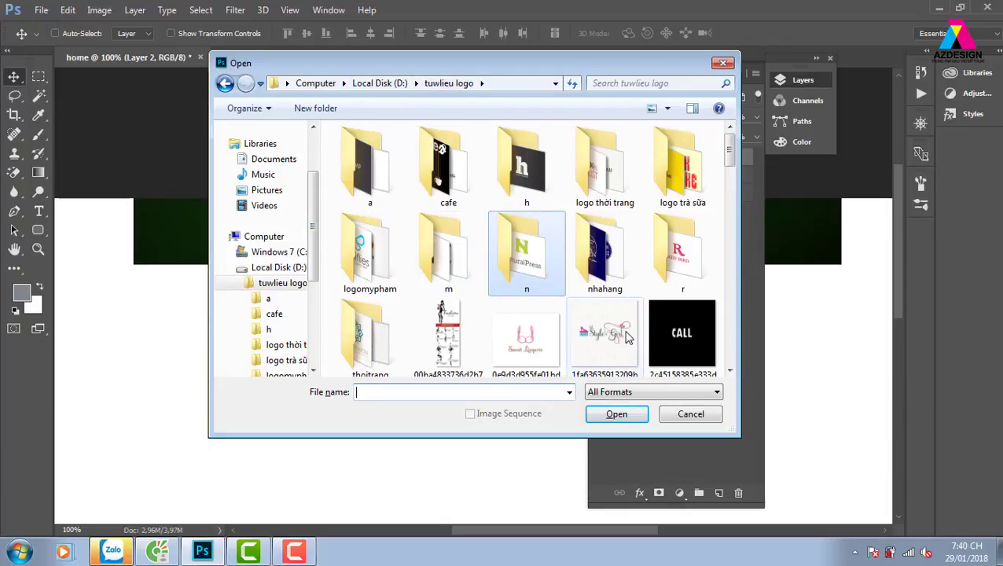
{"action": "double_click", "coordinate": [368, 171]}
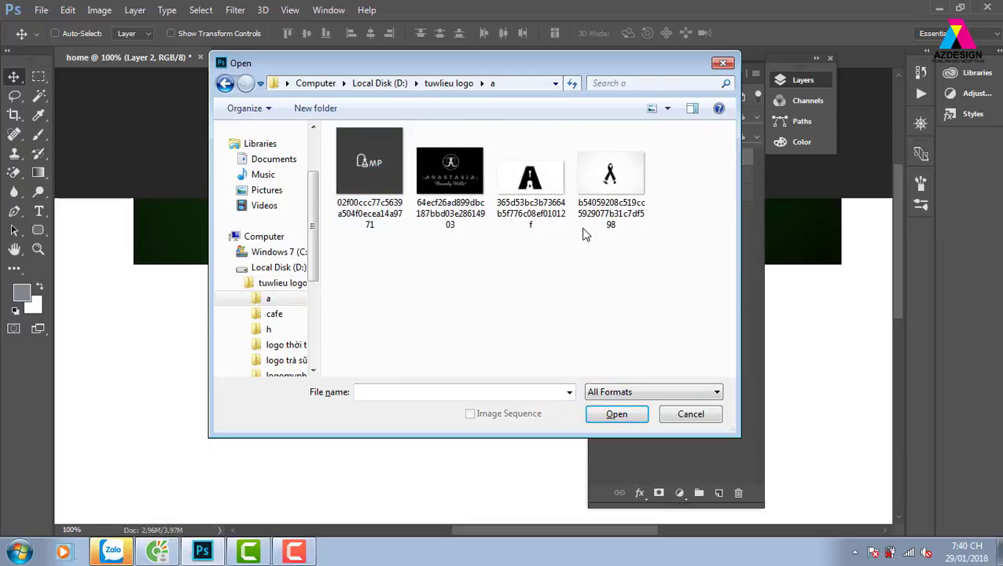
{"action": "left_click", "coordinate": [225, 83]}
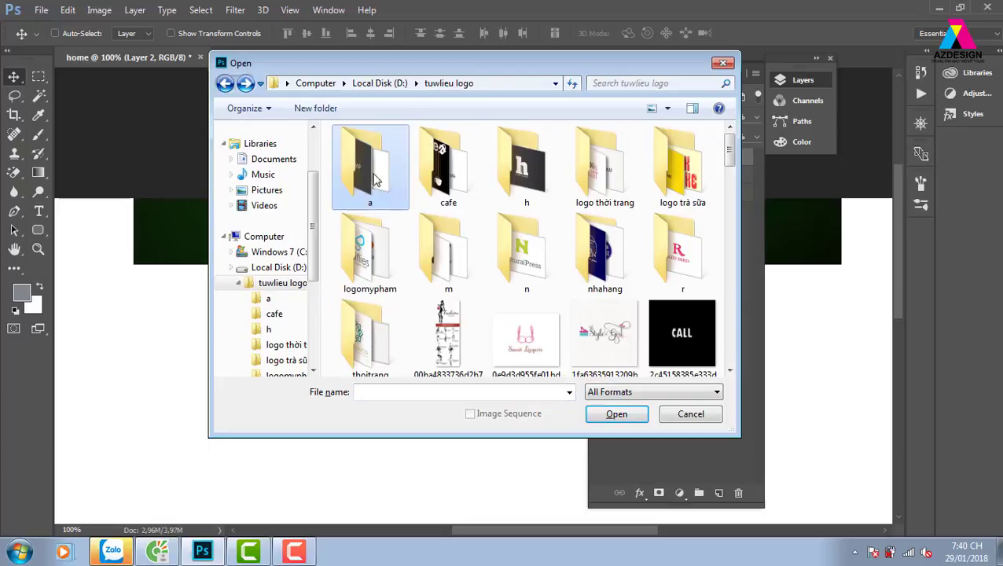
{"action": "double_click", "coordinate": [448, 177]}
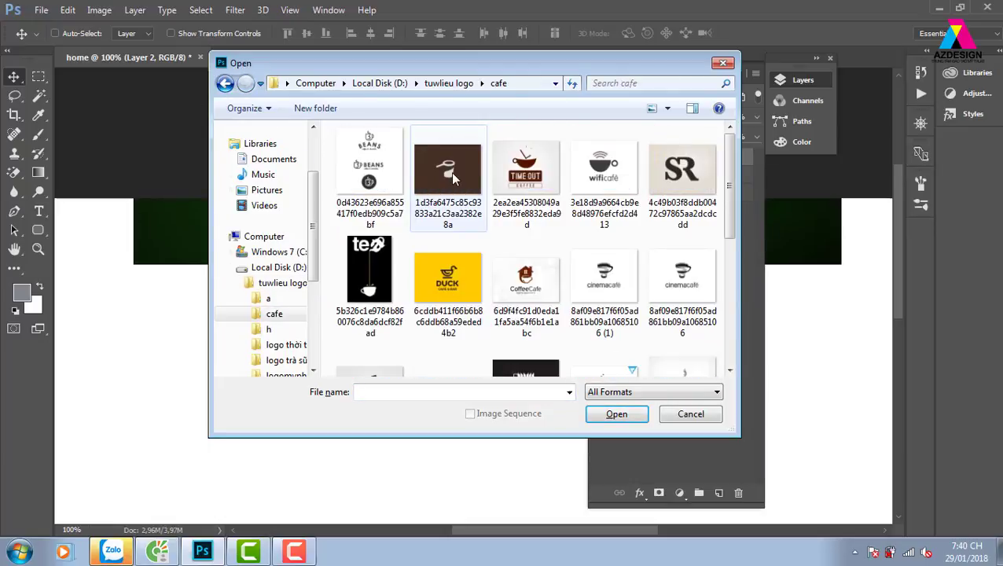
{"action": "left_click", "coordinate": [690, 179]}
{"action": "left_click_drag", "start_coordinate": [737, 174], "coordinate": [734, 310]}
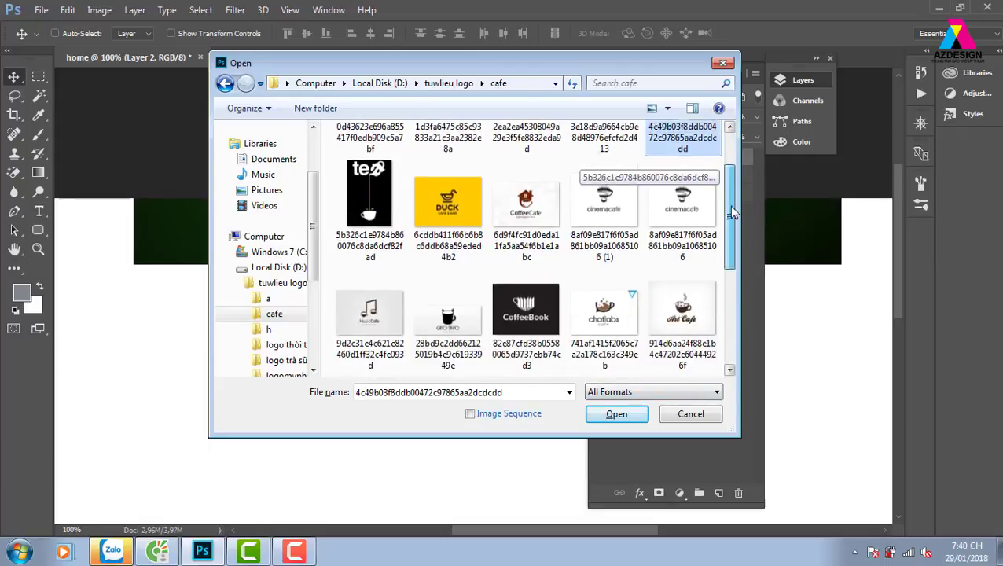
{"action": "left_click", "coordinate": [626, 409]}
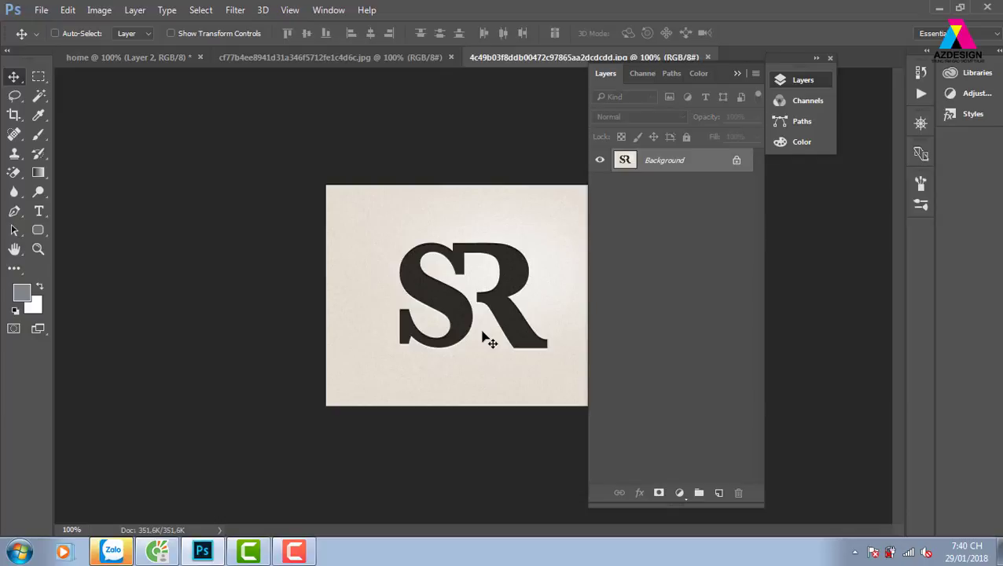
Step: Select the dark SR letters in the logo image with the Magic Wand
{"action": "key", "text": "ctrl+plus"}
{"action": "key", "text": "ctrl+plus"}
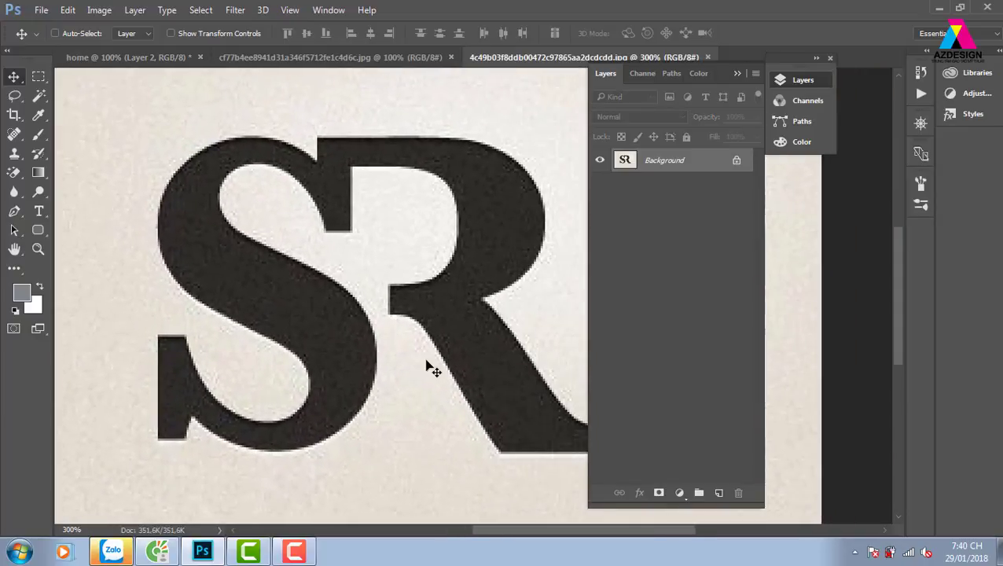
{"action": "key", "text": "ctrl+minus"}
{"action": "key", "text": "ctrl+minus"}
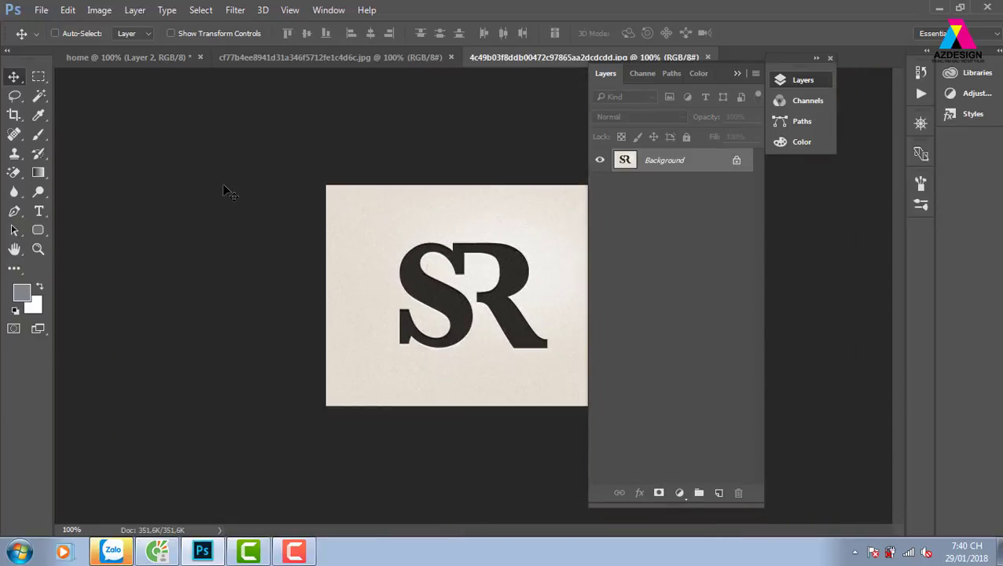
{"action": "left_click", "coordinate": [44, 100]}
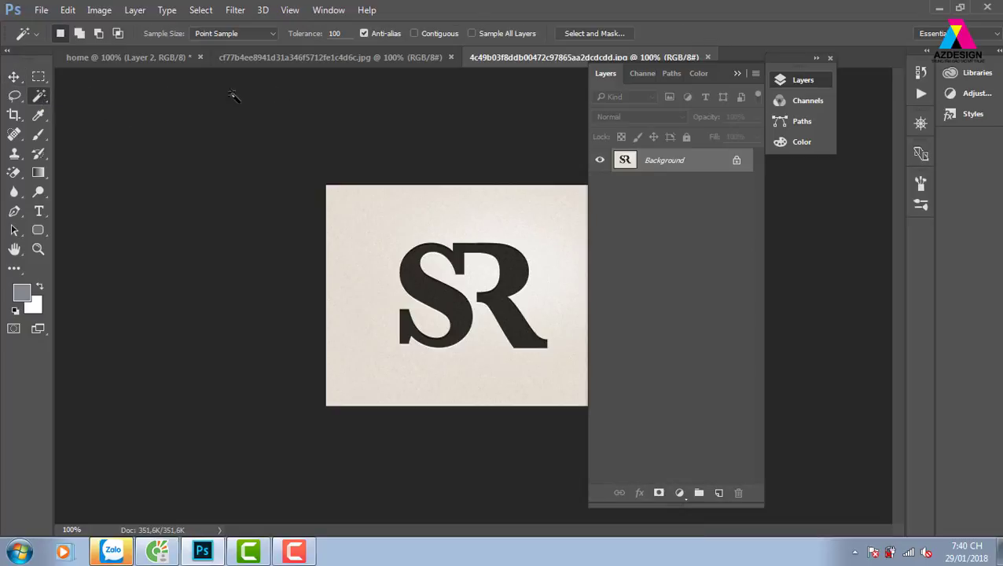
{"action": "right_click", "coordinate": [41, 100]}
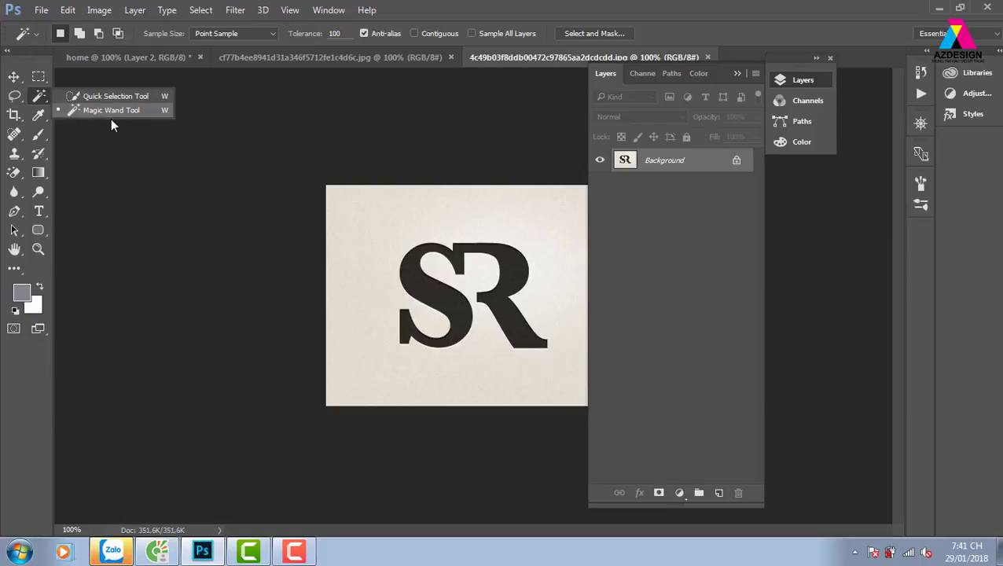
{"action": "left_click", "coordinate": [100, 110]}
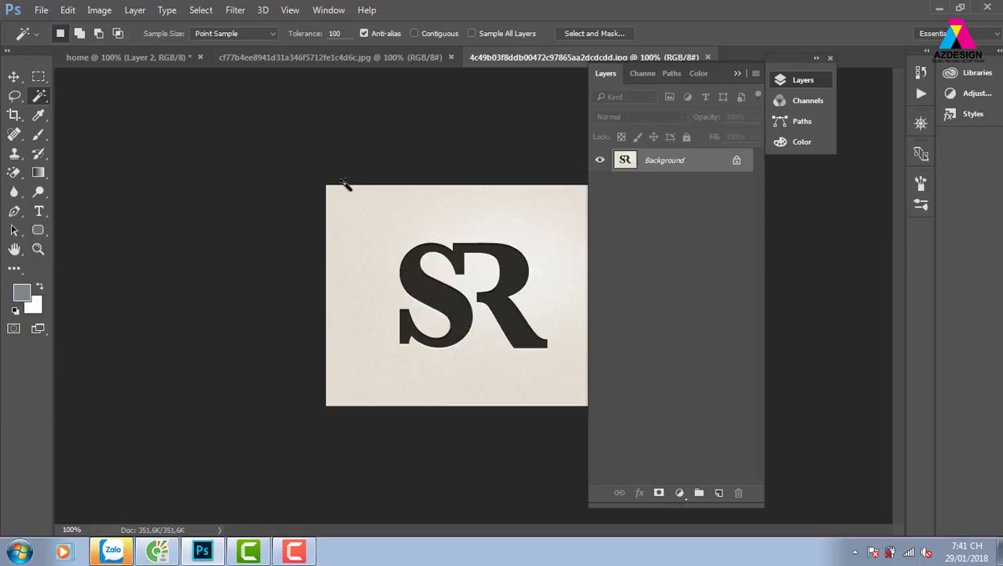
{"action": "left_click", "coordinate": [519, 269]}
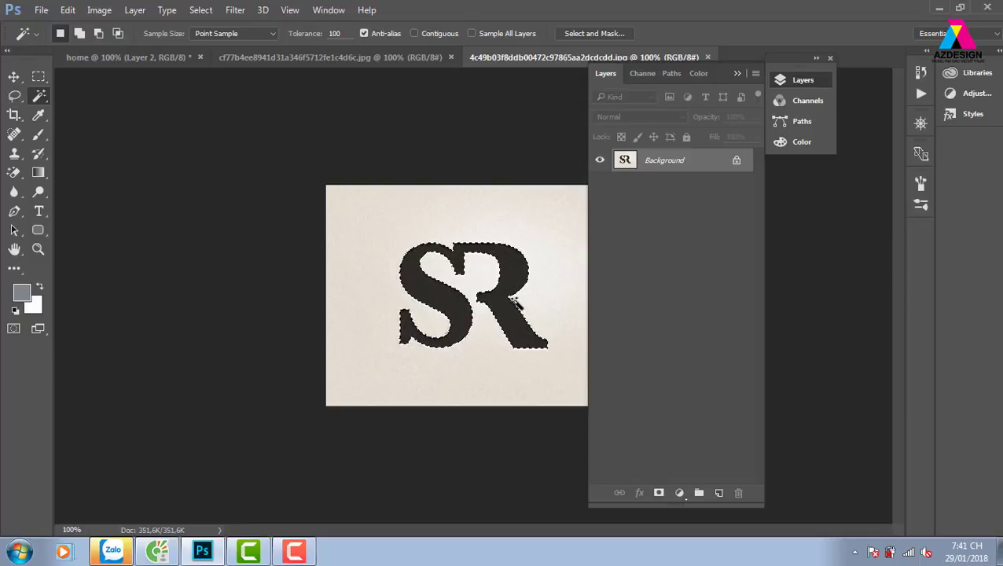
Step: Copy the SR letters onto a new layer, discarding a first misplaced copy
{"action": "key", "text": "ctrl+j"}
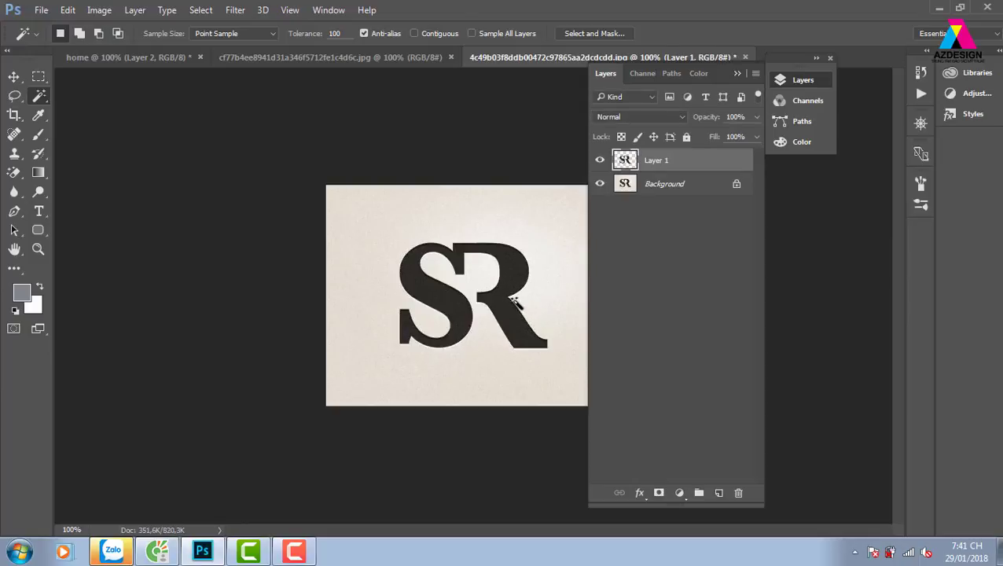
{"action": "key", "text": "v"}
{"action": "left_click_drag", "start_coordinate": [513, 301], "coordinate": [456, 259]}
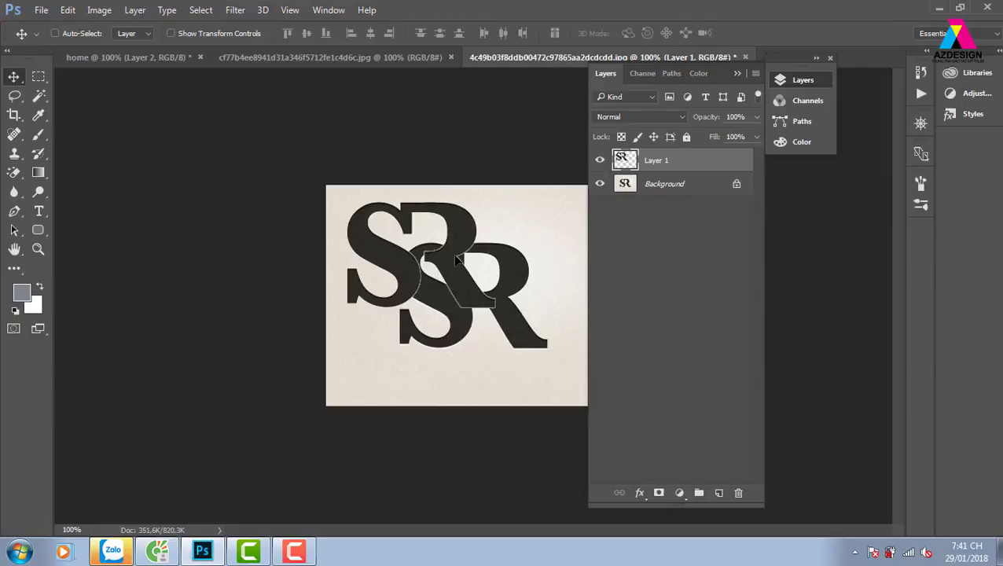
{"action": "key", "text": "Delete"}
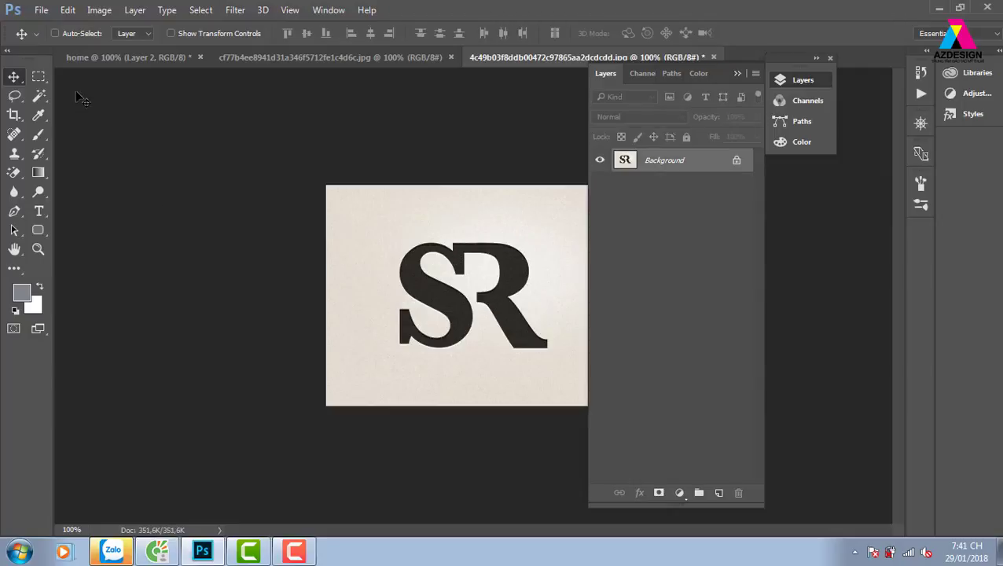
{"action": "left_click", "coordinate": [39, 96]}
{"action": "left_click", "coordinate": [463, 315]}
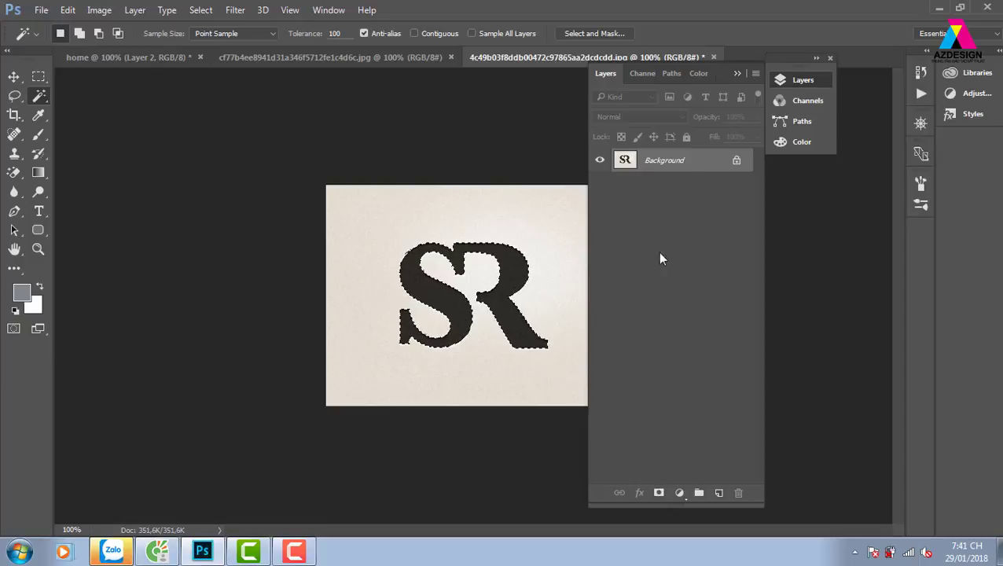
{"action": "key", "text": "ctrl+j"}
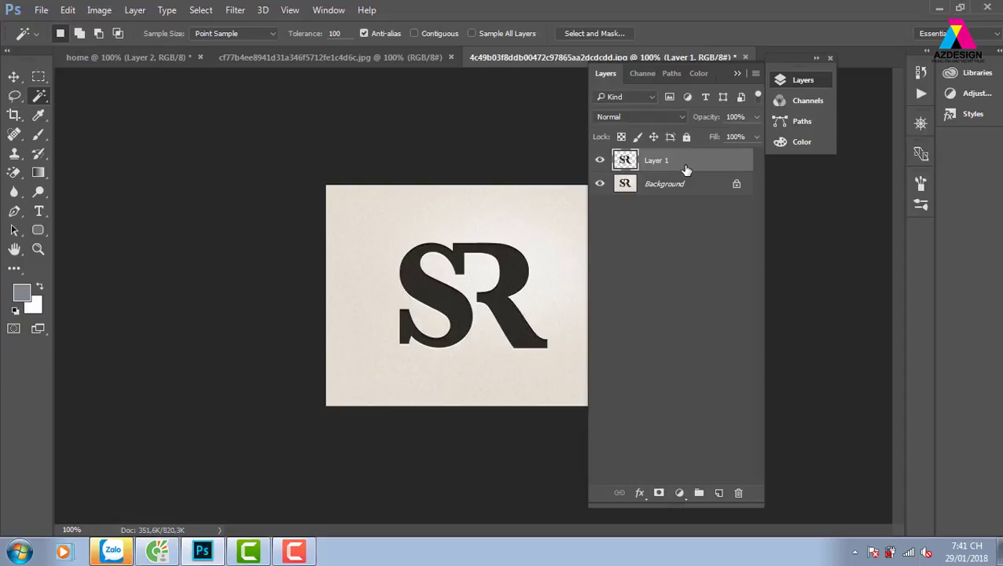
Step: Drag the SR letters into the home mockup, inspect them, then remove them again
{"action": "key", "text": "v"}
{"action": "mouse_move", "coordinate": [505, 301]}
{"action": "left_mouse_down"}
{"action": "mouse_move", "coordinate": [147, 56]}
{"action": "mouse_move", "coordinate": [403, 269]}
{"action": "mouse_move", "coordinate": [331, 326]}
{"action": "left_mouse_up"}
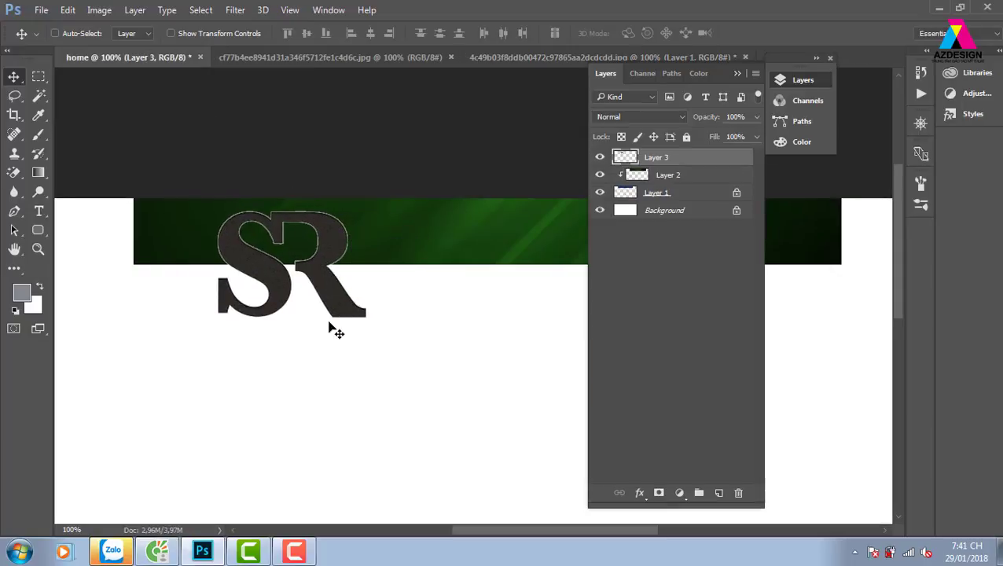
{"action": "key", "text": "ctrl+plus"}
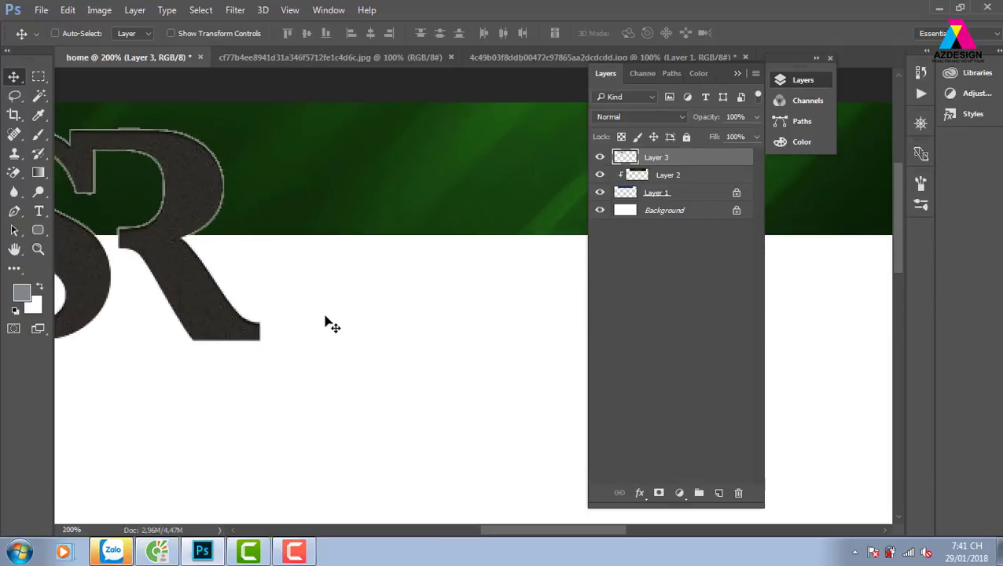
{"action": "left_click_drag", "start_coordinate": [324, 322], "coordinate": [504, 328]}
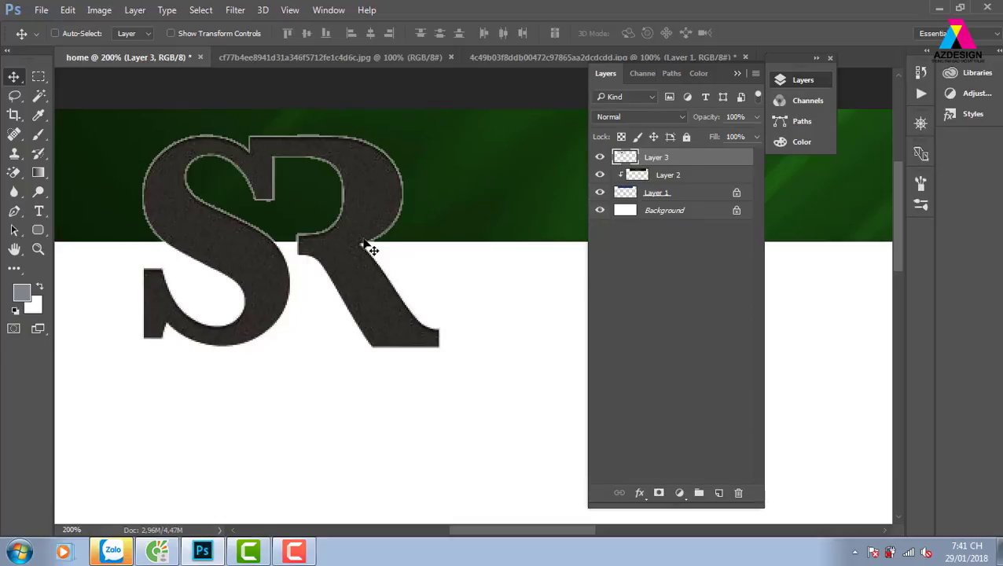
{"action": "key", "text": "Delete"}
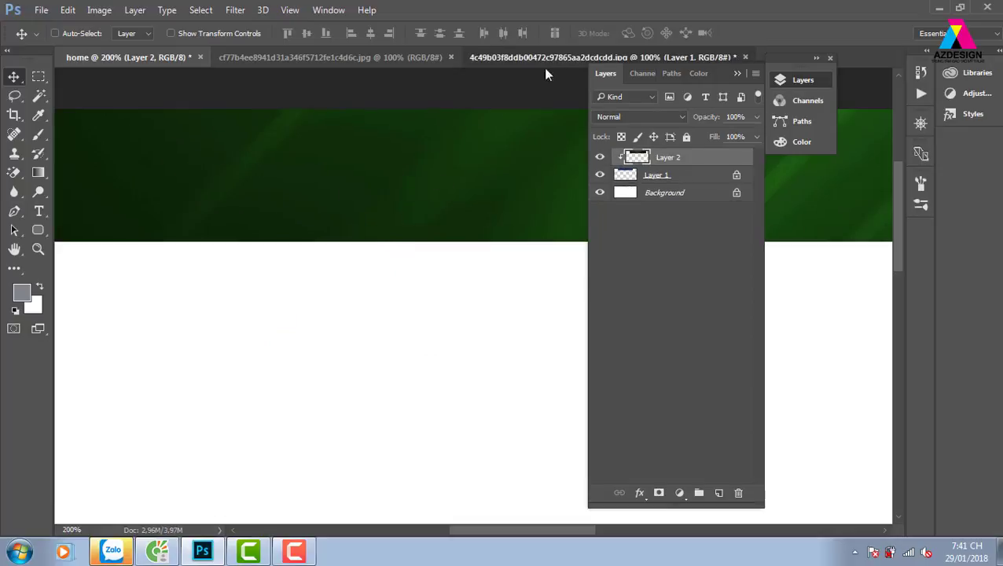
{"action": "left_click", "coordinate": [543, 57]}
Step: Unlock the logo's Background as Layer 0 and delete its light backdrop
{"action": "left_click", "coordinate": [39, 95]}
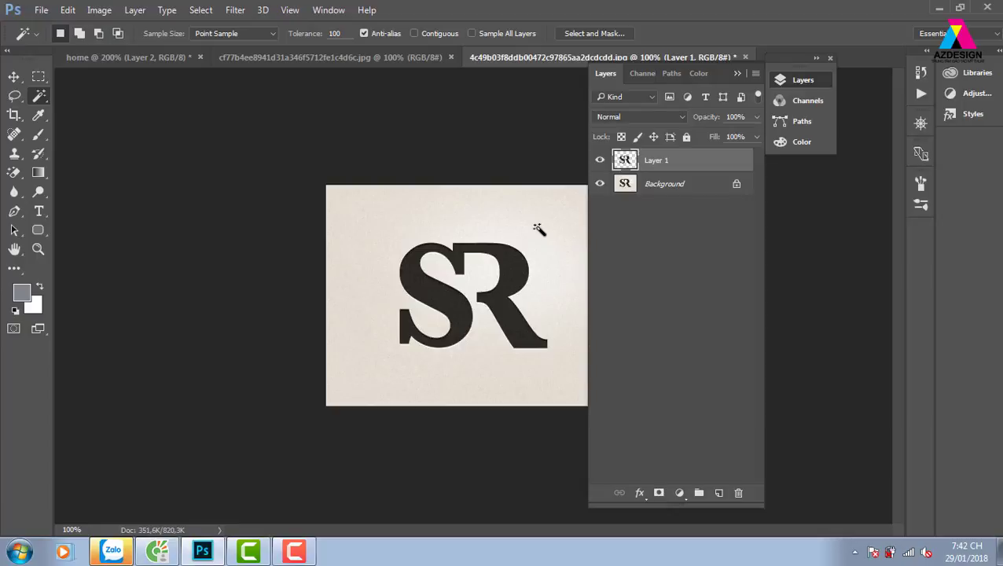
{"action": "left_click", "coordinate": [531, 381]}
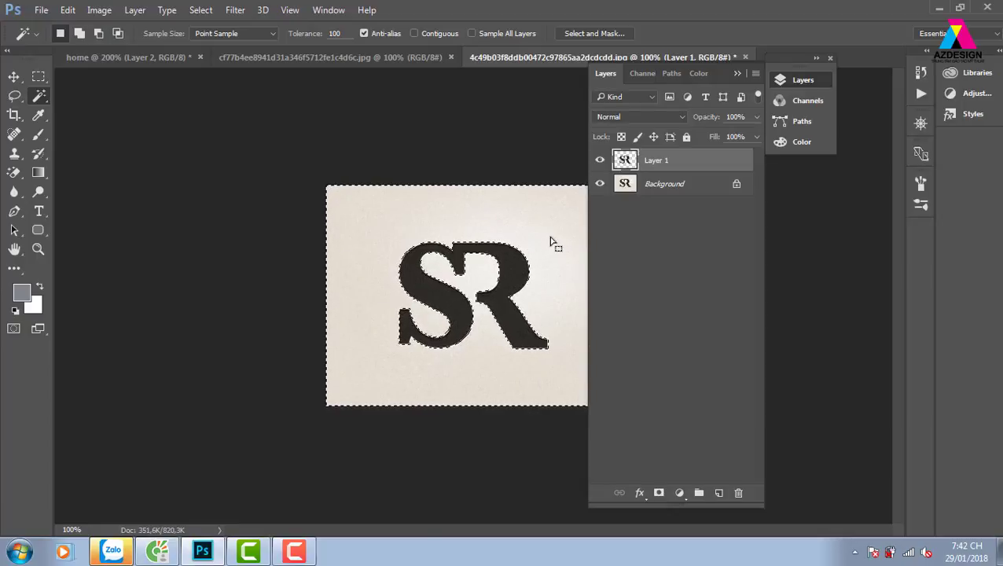
{"action": "key", "text": "ctrl+d"}
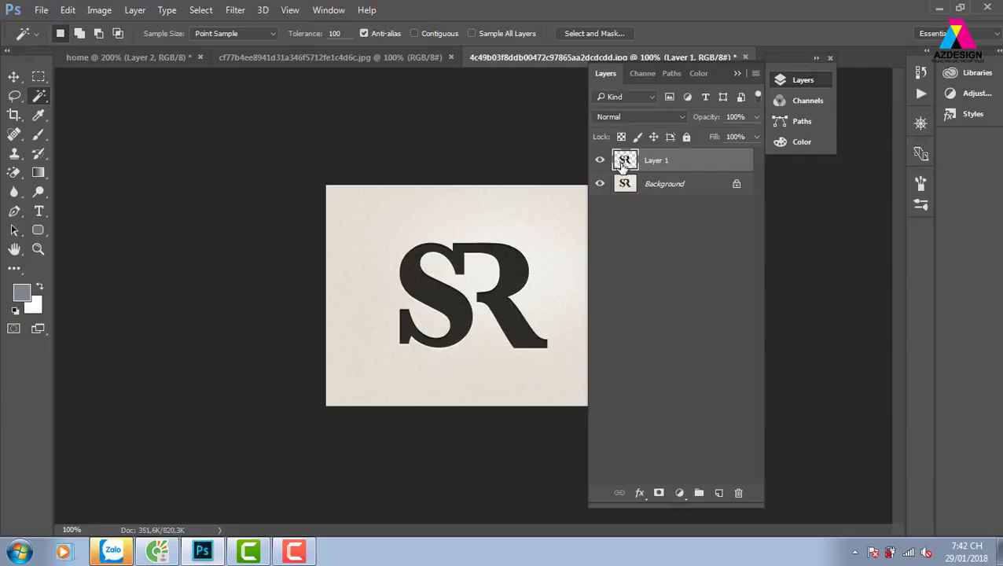
{"action": "left_click", "coordinate": [600, 159]}
{"action": "left_click", "coordinate": [651, 186]}
{"action": "left_click", "coordinate": [569, 348]}
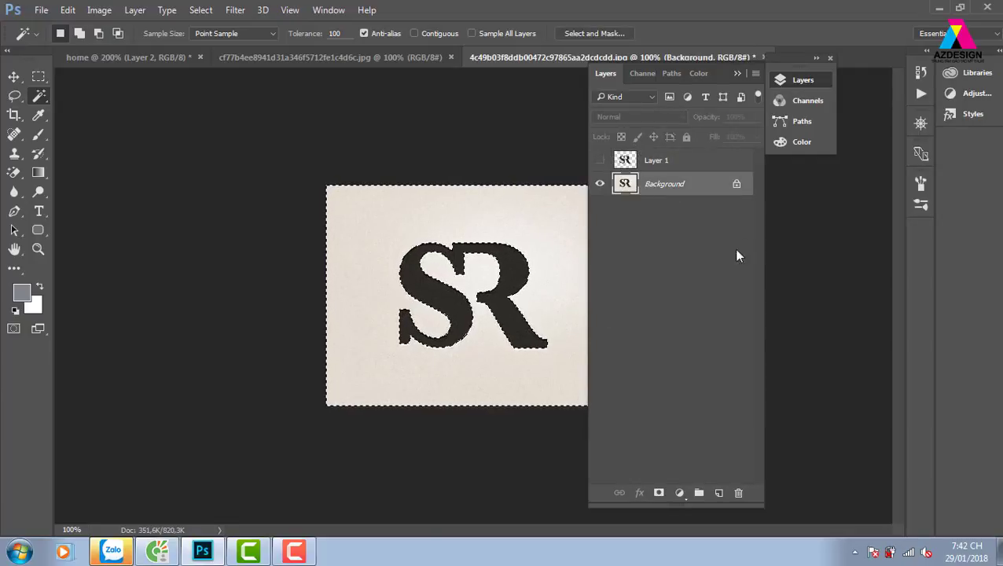
{"action": "double_click", "coordinate": [735, 184]}
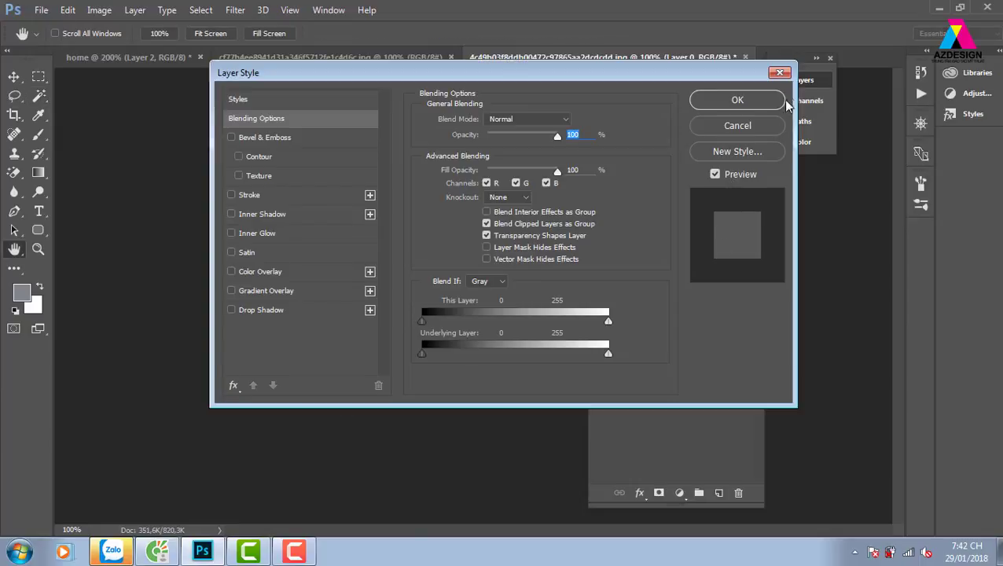
{"action": "left_click", "coordinate": [778, 72]}
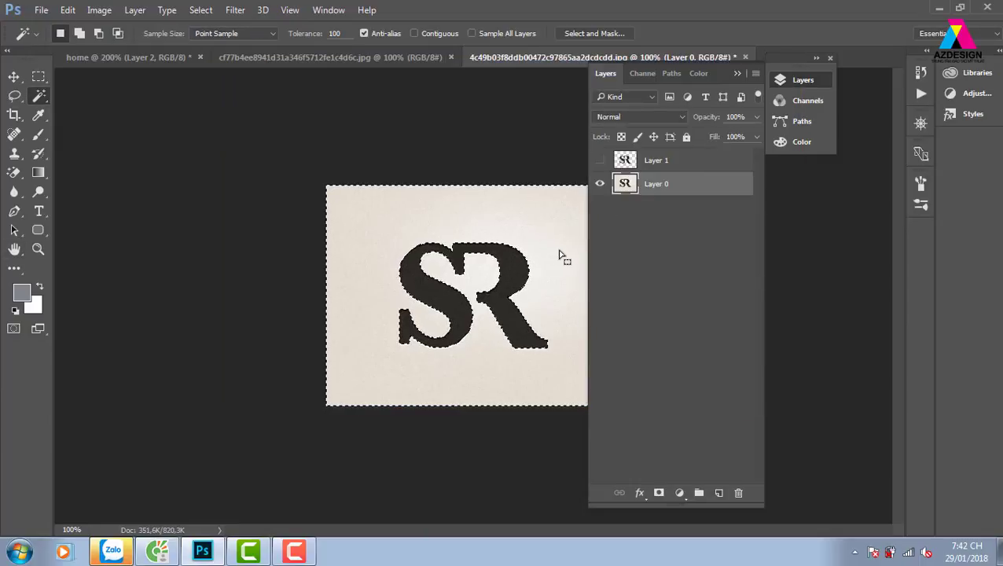
{"action": "key", "text": "Delete"}
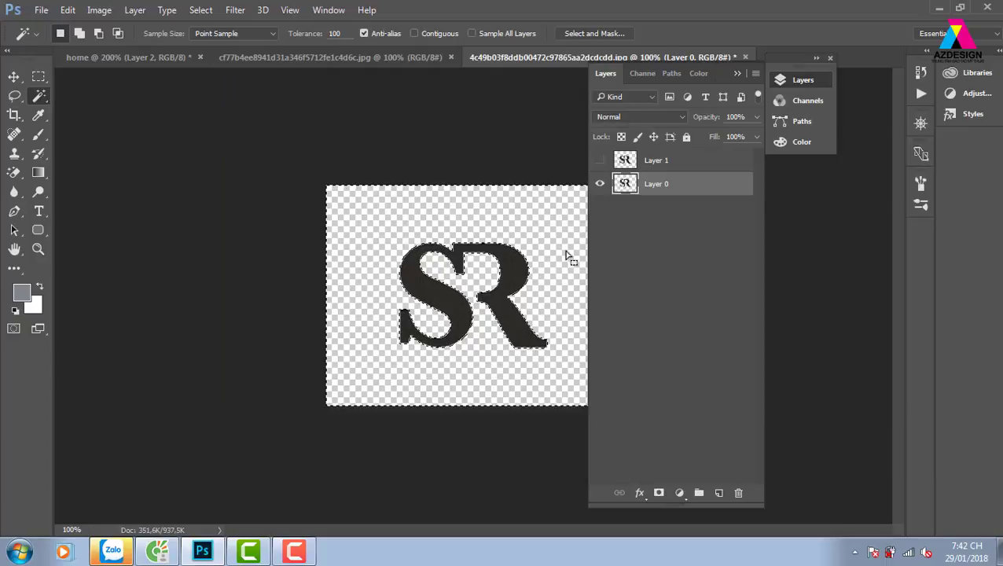
Step: Drag the SR letters layer from the logo image into the home mockup
{"action": "key", "text": "ctrl+d"}
{"action": "key", "text": "v"}
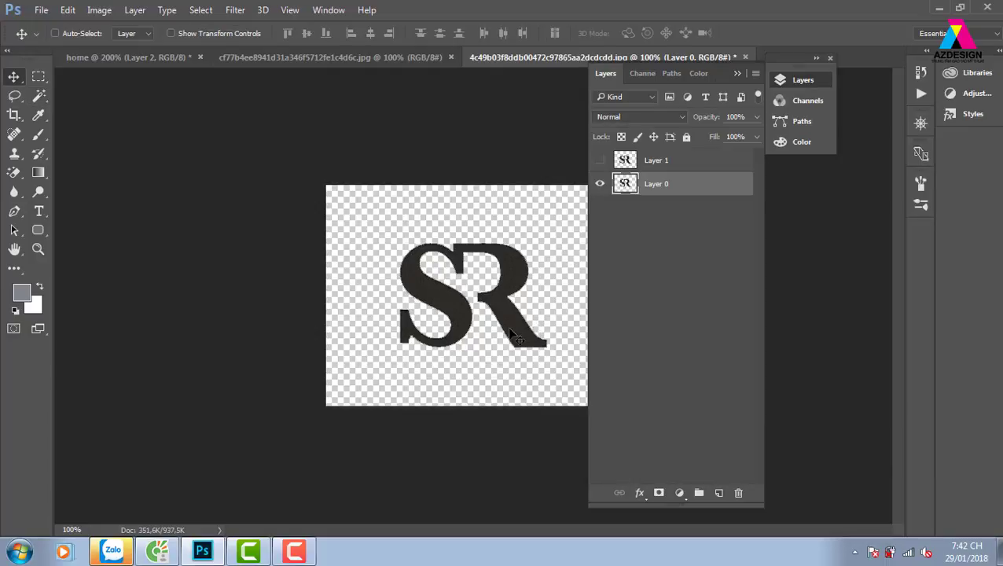
{"action": "left_click", "coordinate": [600, 160]}
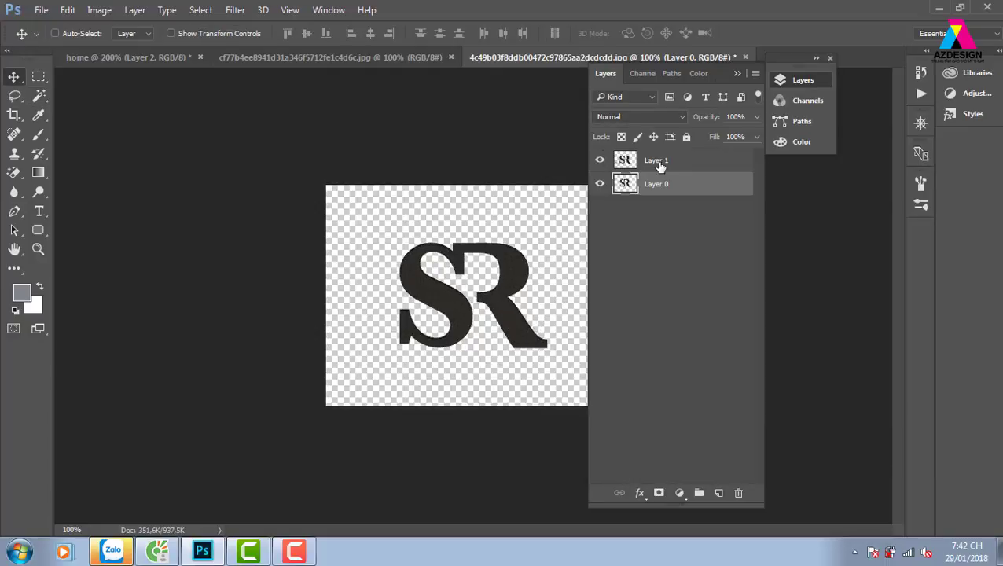
{"action": "left_click", "coordinate": [658, 163]}
{"action": "mouse_move", "coordinate": [491, 299]}
{"action": "left_mouse_down"}
{"action": "mouse_move", "coordinate": [136, 61]}
{"action": "mouse_move", "coordinate": [304, 341]}
{"action": "mouse_move", "coordinate": [350, 312]}
{"action": "left_mouse_up"}
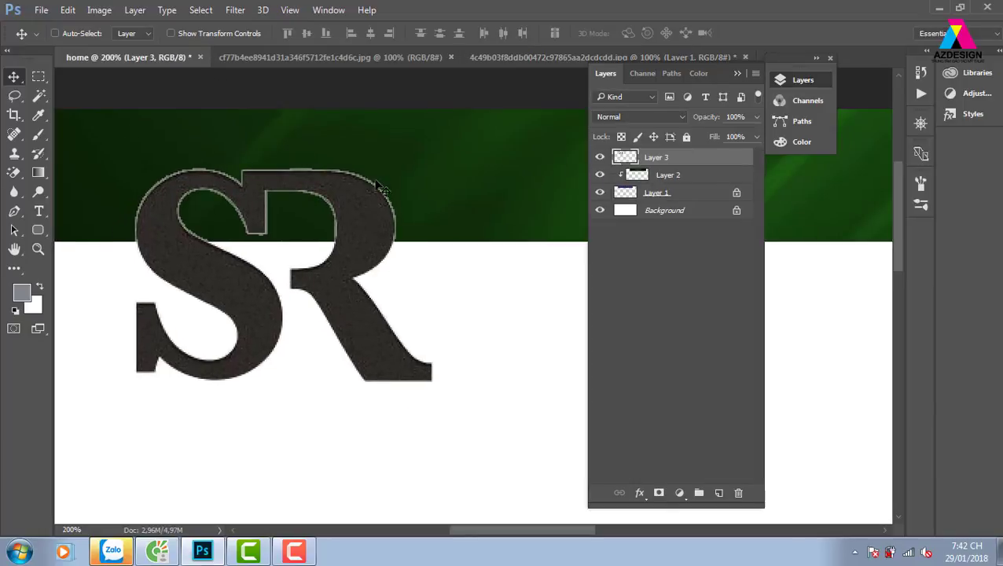
Step: Lock transparency and fill the SR letters with white (ffffff)
{"action": "left_click", "coordinate": [621, 137]}
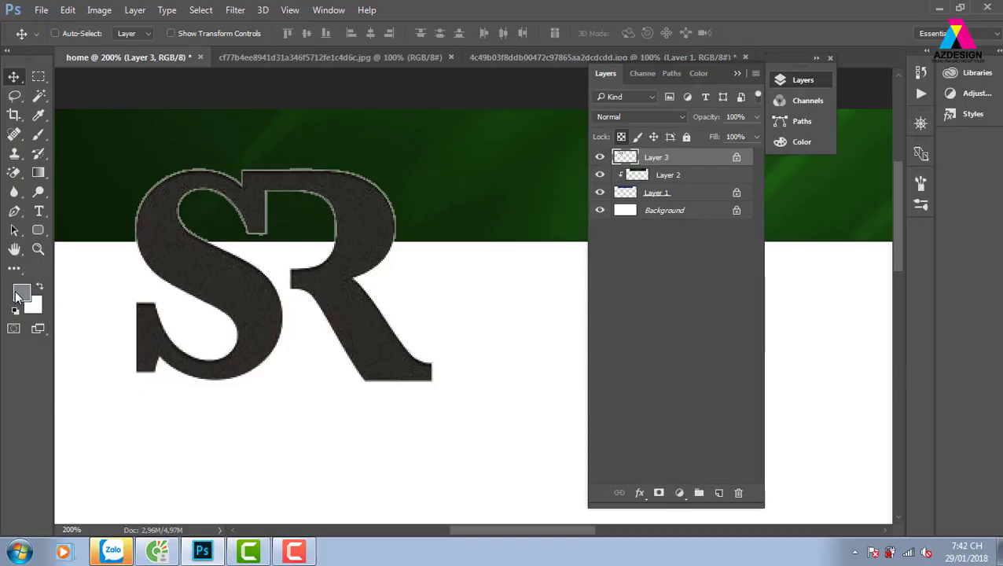
{"action": "left_click", "coordinate": [21, 293]}
{"action": "type", "text": "ffffff"}
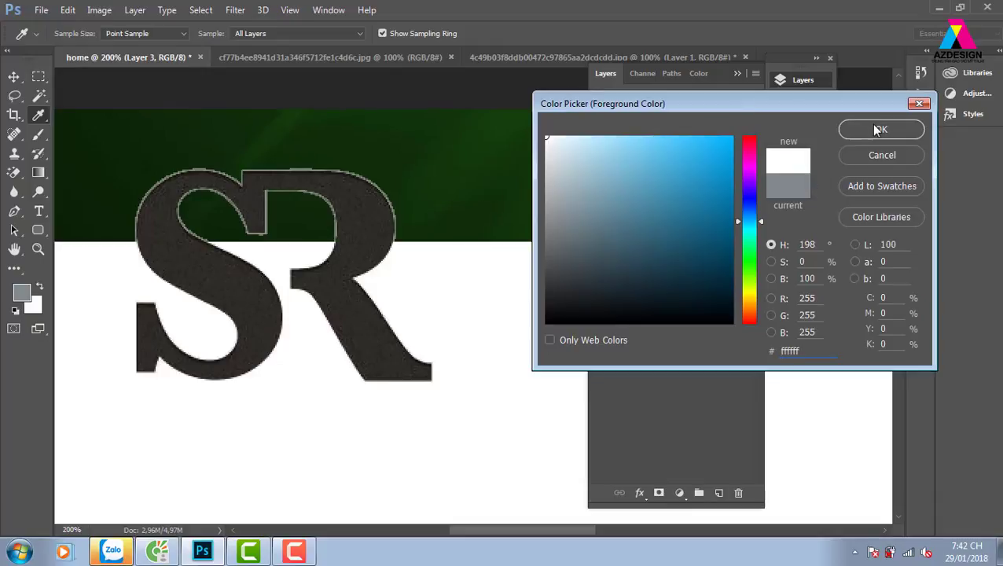
{"action": "left_click", "coordinate": [881, 129]}
{"action": "key", "text": "alt+BackSpace"}
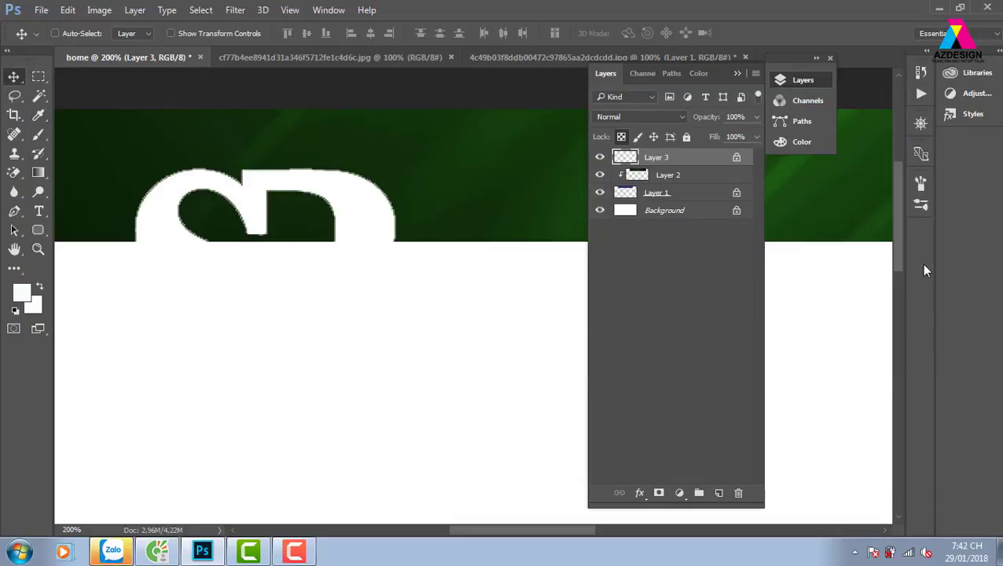
Step: Scale the SR logo to about 38% and place it at the banner's left edge
{"action": "key", "text": "ctrl+minus"}
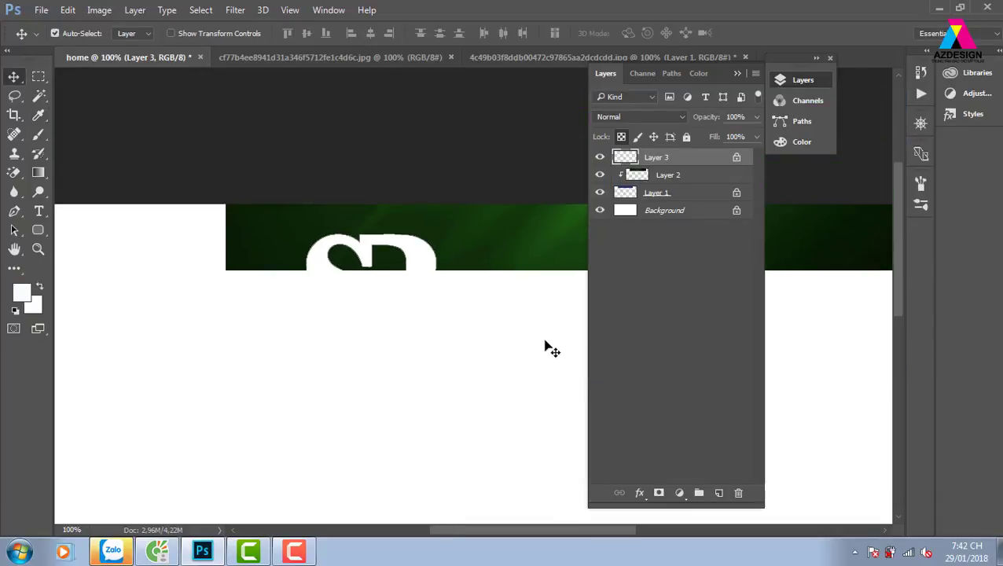
{"action": "key", "text": "ctrl+t"}
{"action": "mouse_move", "coordinate": [440, 329]}
{"action": "left_mouse_down"}
{"action": "mouse_move", "coordinate": [347, 260]}
{"action": "mouse_move", "coordinate": [296, 237]}
{"action": "left_mouse_up"}
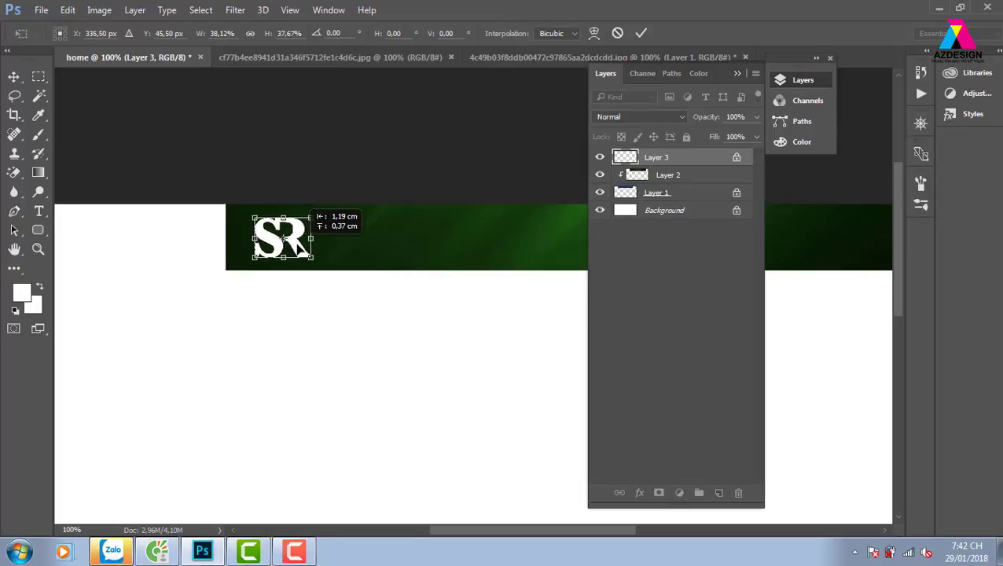
{"action": "key", "text": "Return"}
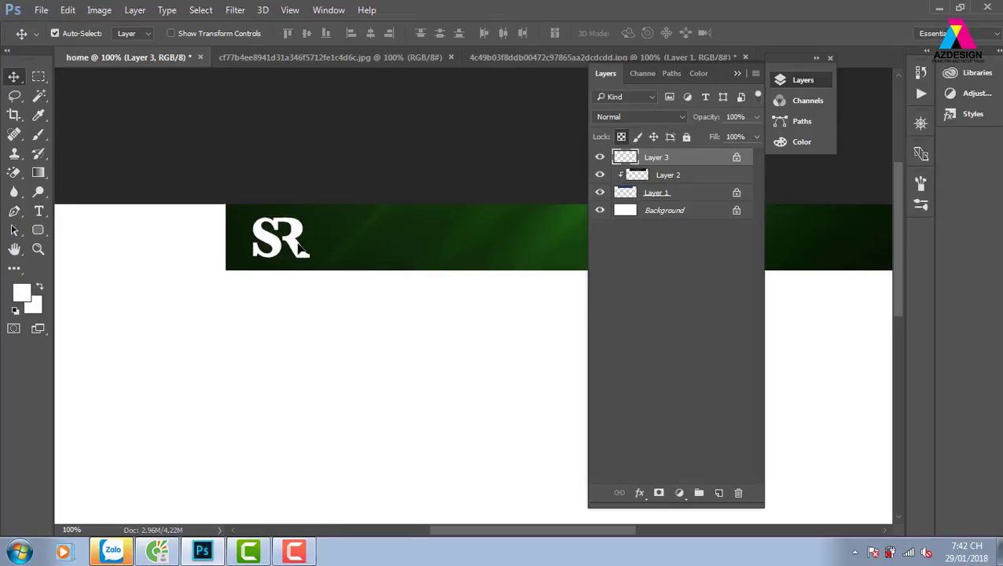
{"action": "key", "text": "ctrl+semicolon"}
{"action": "mouse_move", "coordinate": [298, 246]}
{"action": "left_mouse_down"}
{"action": "mouse_move", "coordinate": [332, 246]}
{"action": "mouse_move", "coordinate": [249, 228]}
{"action": "left_mouse_up"}
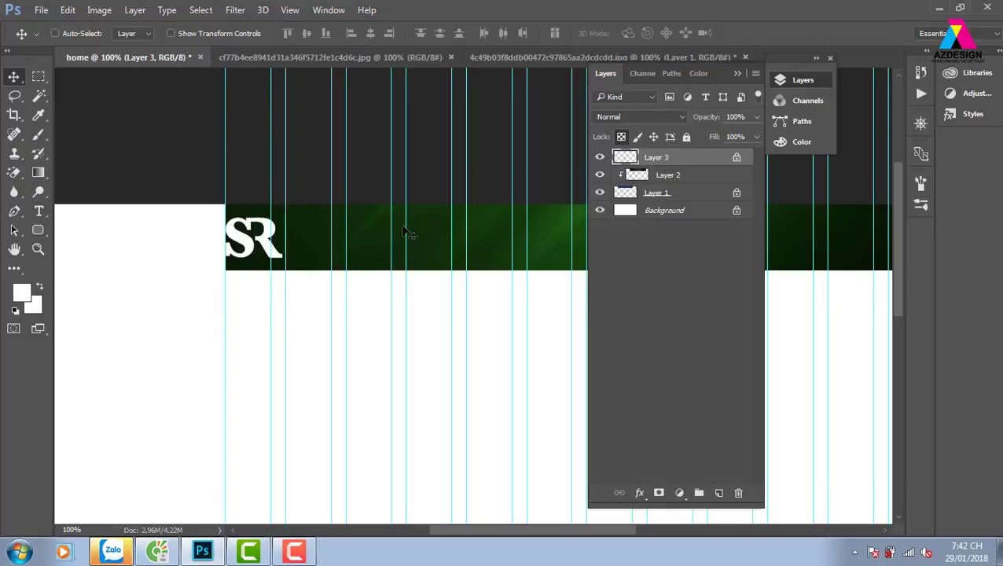
Step: Stretch the Layer 1 green banner to 103.75% width, extending both edges outward
{"action": "right_click", "coordinate": [366, 231]}
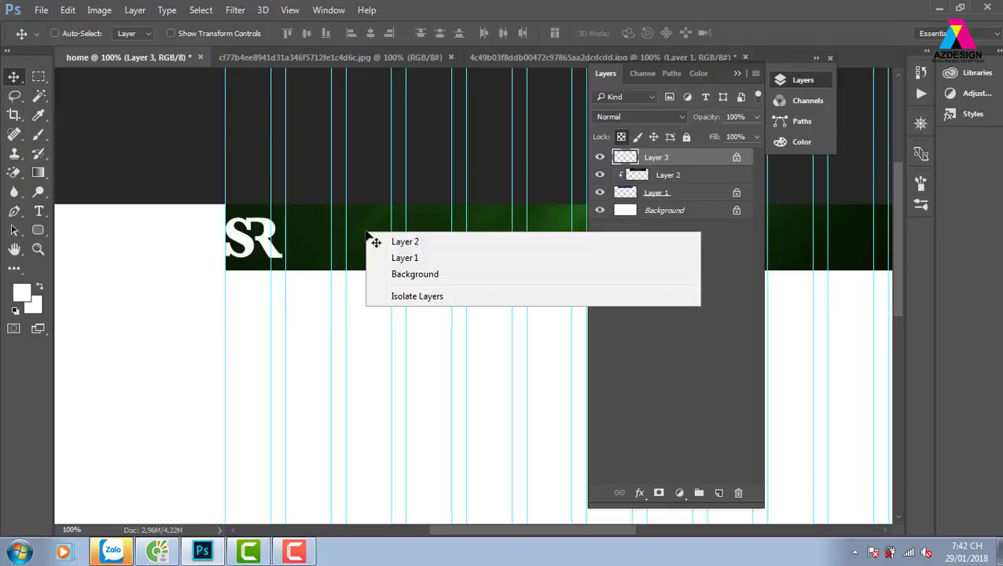
{"action": "left_click", "coordinate": [403, 260]}
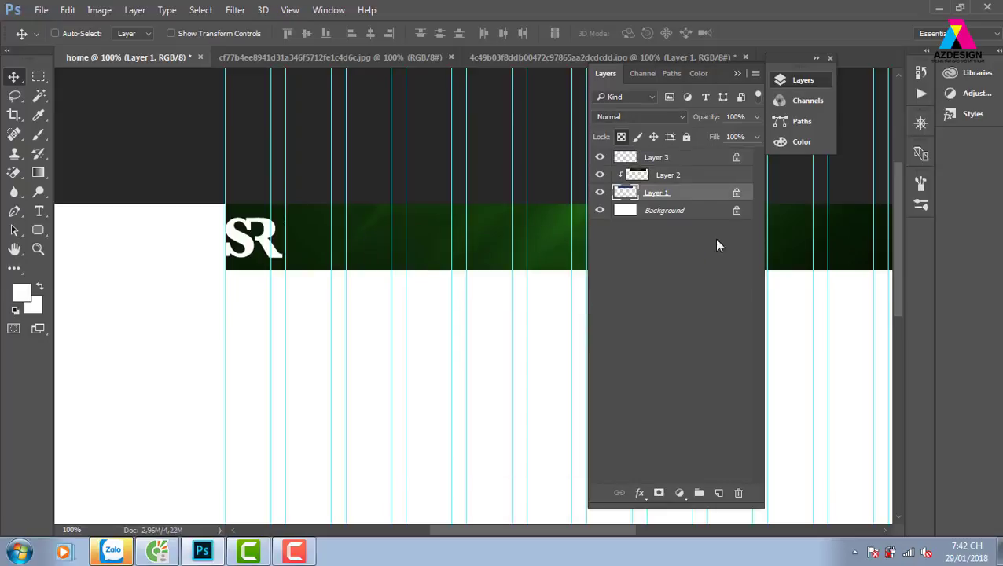
{"action": "key", "text": "ctrl+t"}
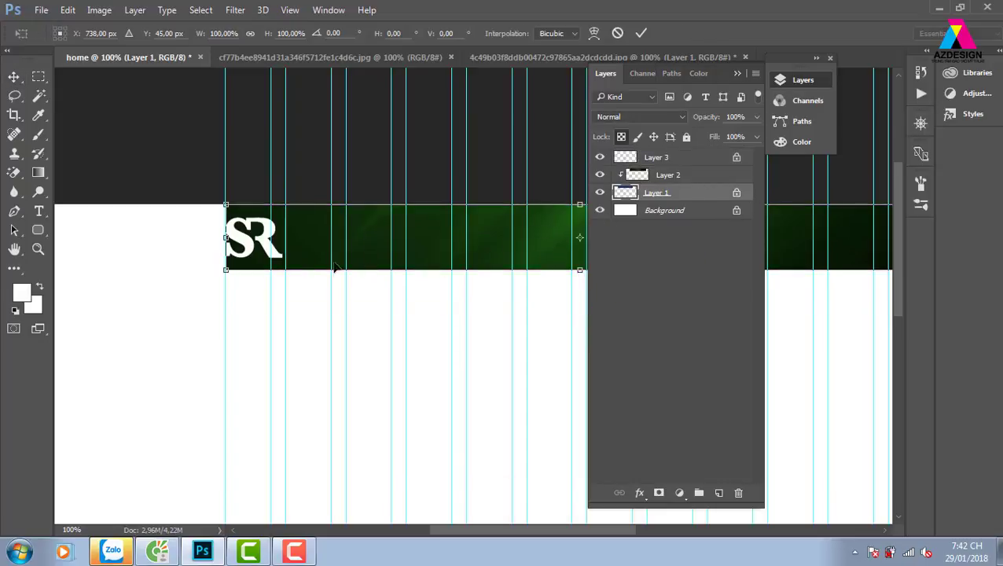
{"action": "left_click_drag", "start_coordinate": [217, 237], "coordinate": [212, 238]}
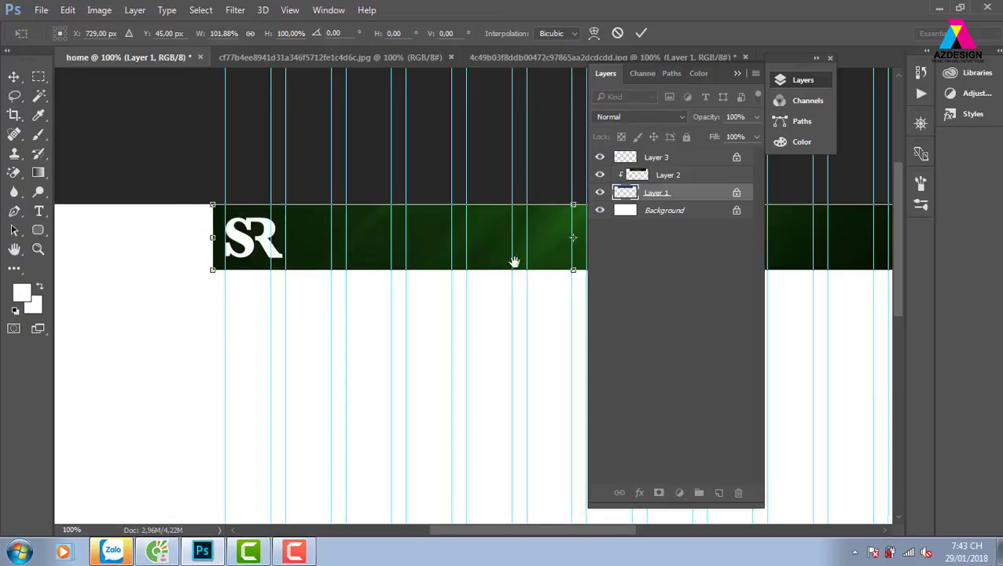
{"action": "left_click_drag", "start_coordinate": [513, 261], "coordinate": [203, 262]}
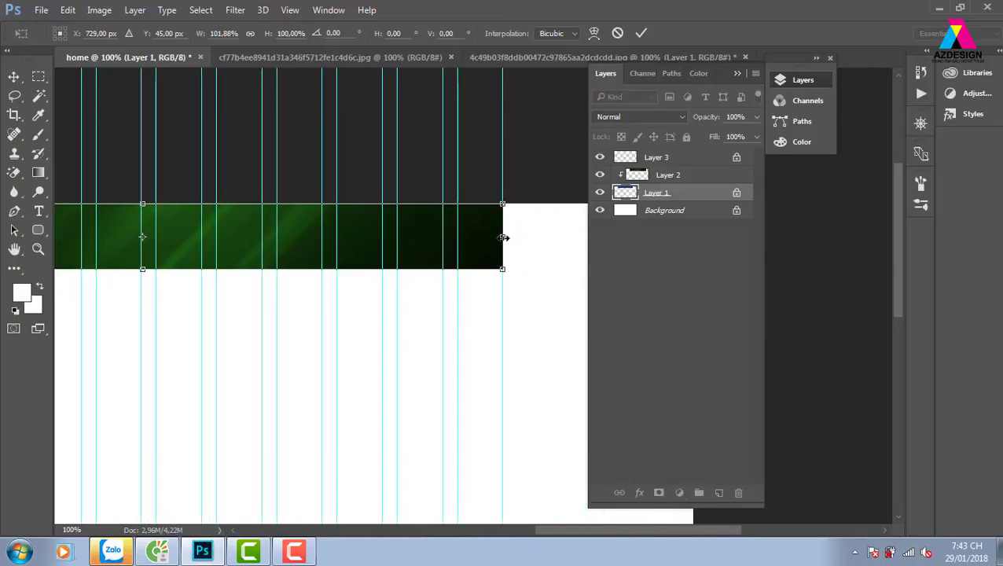
{"action": "left_click_drag", "start_coordinate": [503, 237], "coordinate": [517, 237]}
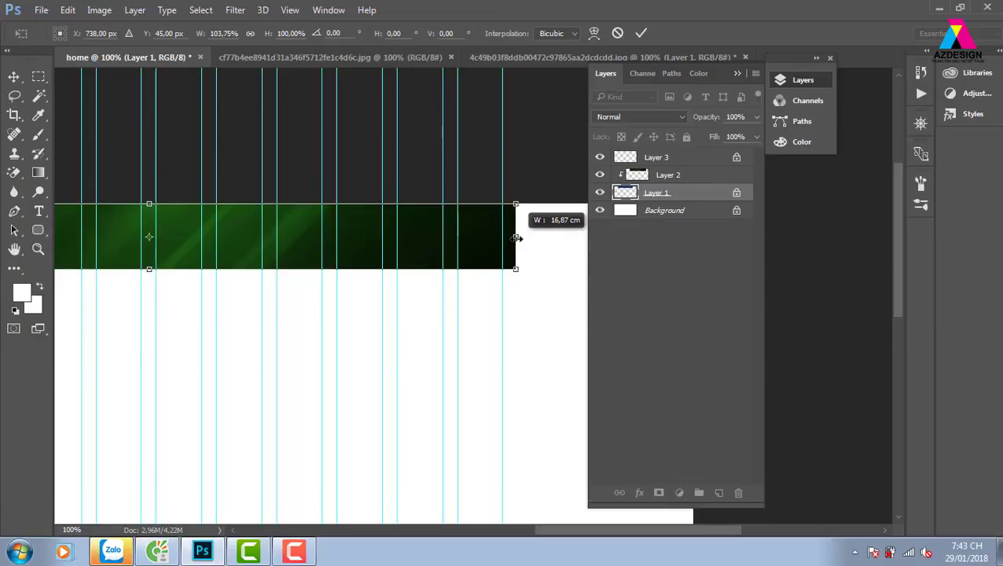
{"action": "scroll", "coordinate": [536, 264], "scroll_direction": "left", "scroll_amount": 5}
{"action": "scroll", "coordinate": [320, 264], "scroll_direction": "left", "scroll_amount": 2}
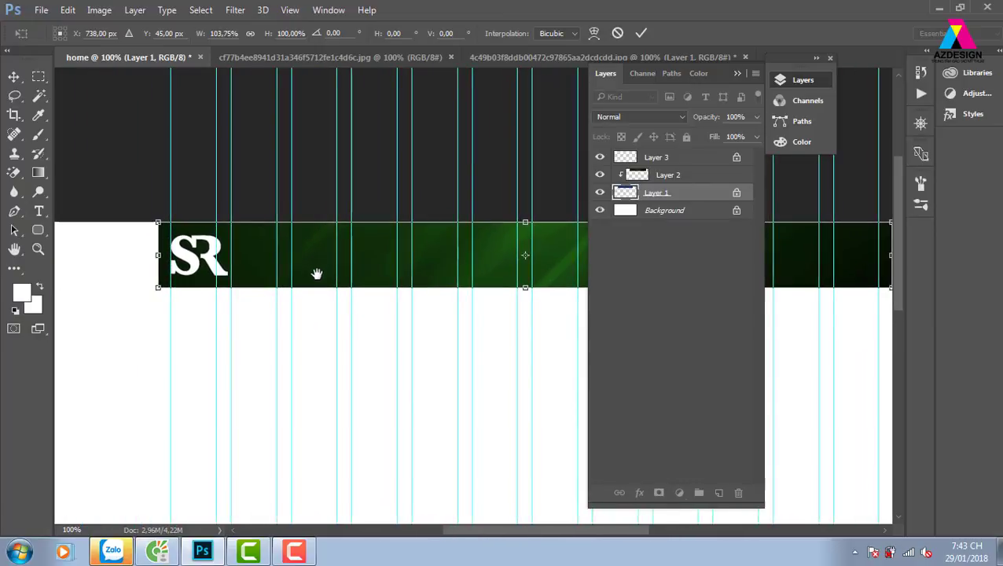
{"action": "key", "text": "Return"}
{"action": "key", "text": "ctrl+semicolon"}
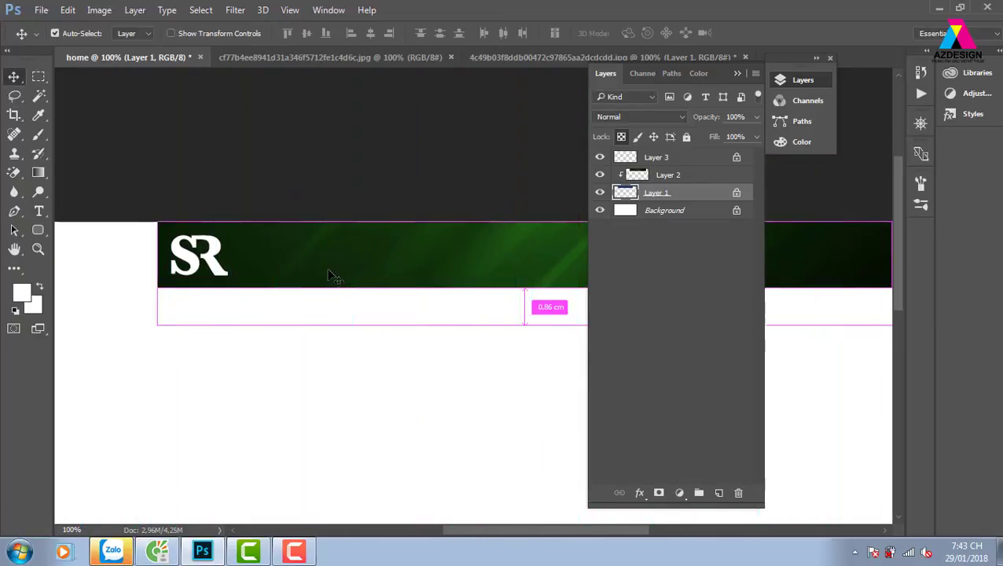
Step: Shrink the SR logo on Layer 3 and move it up slightly in the header
{"action": "key", "text": "ctrl+plus"}
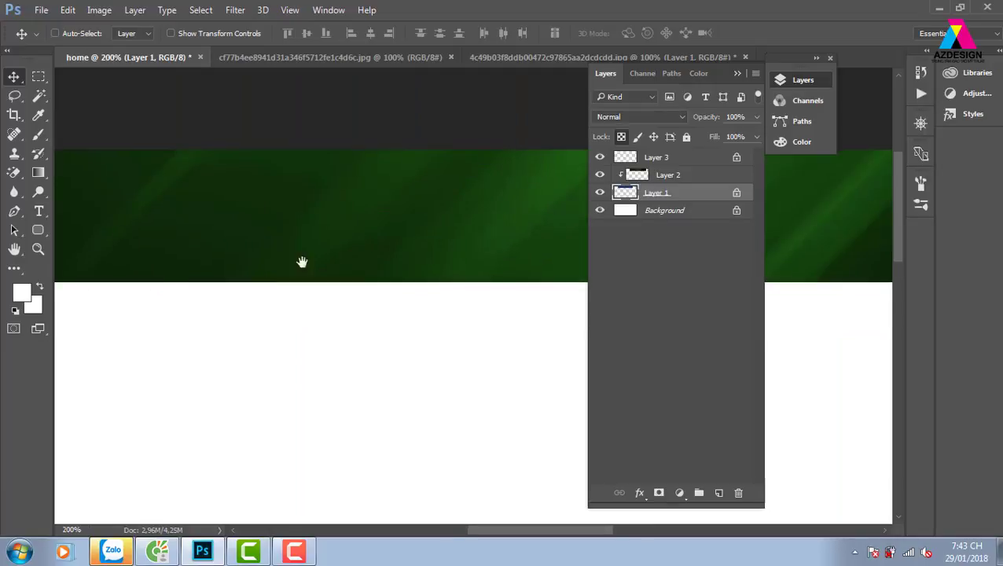
{"action": "left_click_drag", "start_coordinate": [301, 261], "coordinate": [362, 298]}
{"action": "right_click", "coordinate": [318, 282]}
{"action": "left_click", "coordinate": [346, 294]}
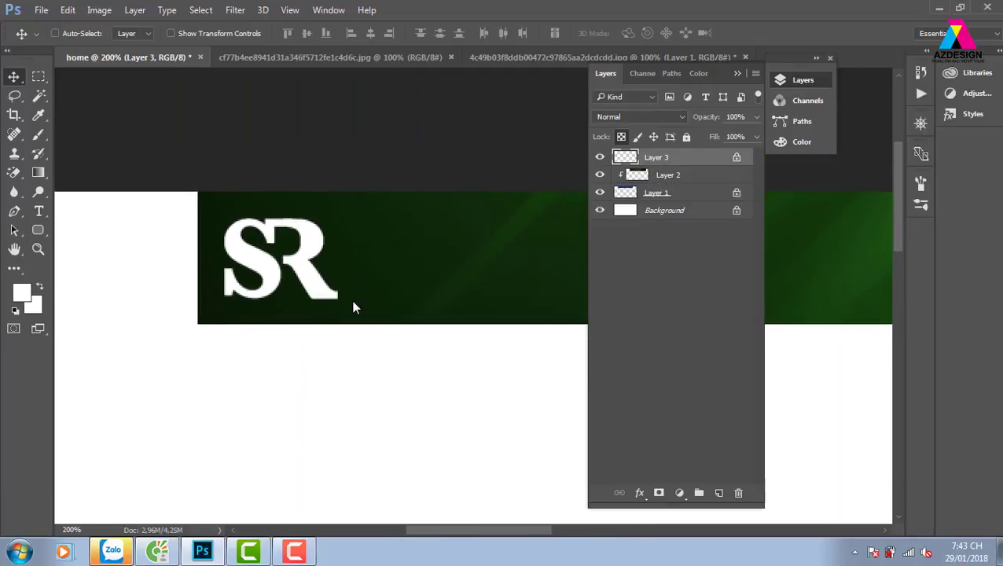
{"action": "key", "text": "ctrl+t"}
{"action": "left_click_drag", "start_coordinate": [336, 218], "coordinate": [328, 225]}
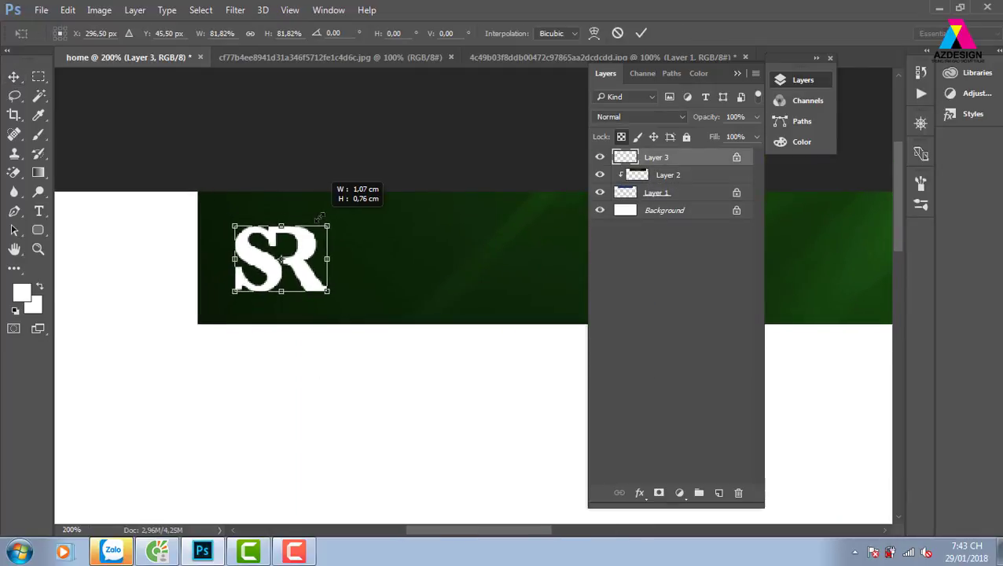
{"action": "key", "text": "Return"}
{"action": "left_click_drag", "start_coordinate": [301, 271], "coordinate": [301, 258]}
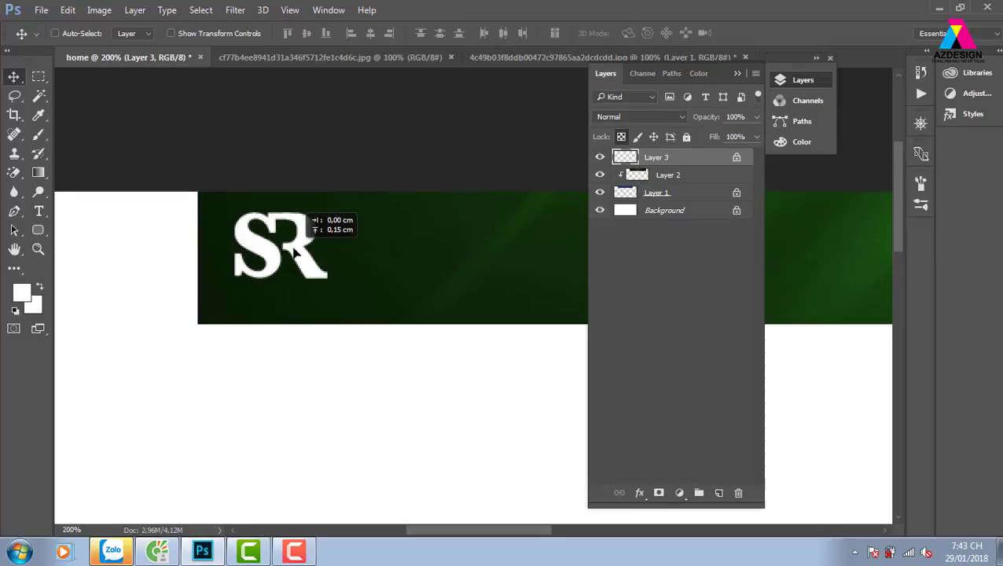
Step: Duplicate the SR logo and flip the copy vertically beneath it as a reflection
{"action": "left_click_drag", "start_coordinate": [326, 303], "coordinate": [390, 269]}
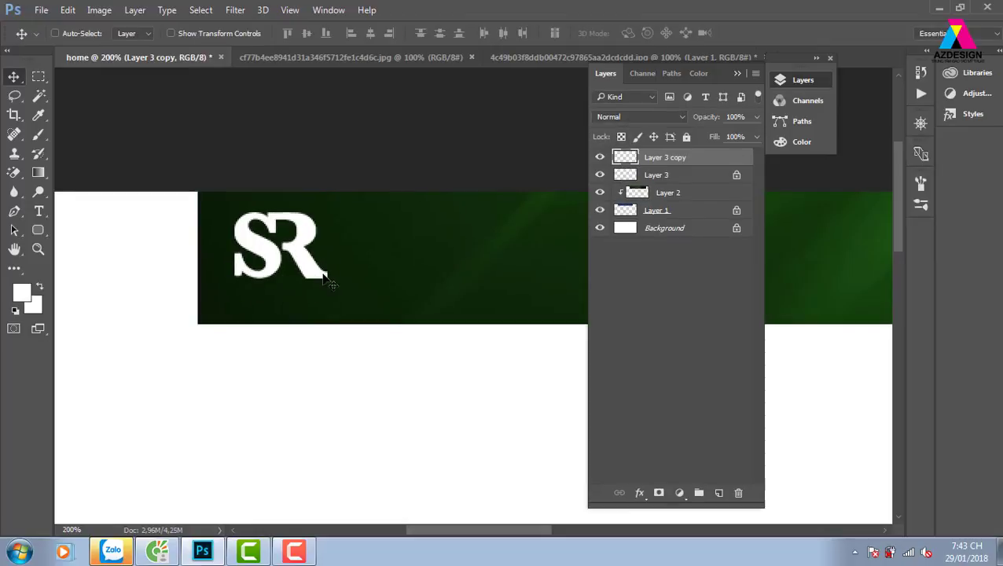
{"action": "key", "text": "ctrl+z"}
{"action": "key", "text": "ctrl+t"}
{"action": "left_click_drag", "start_coordinate": [281, 212], "coordinate": [285, 343]}
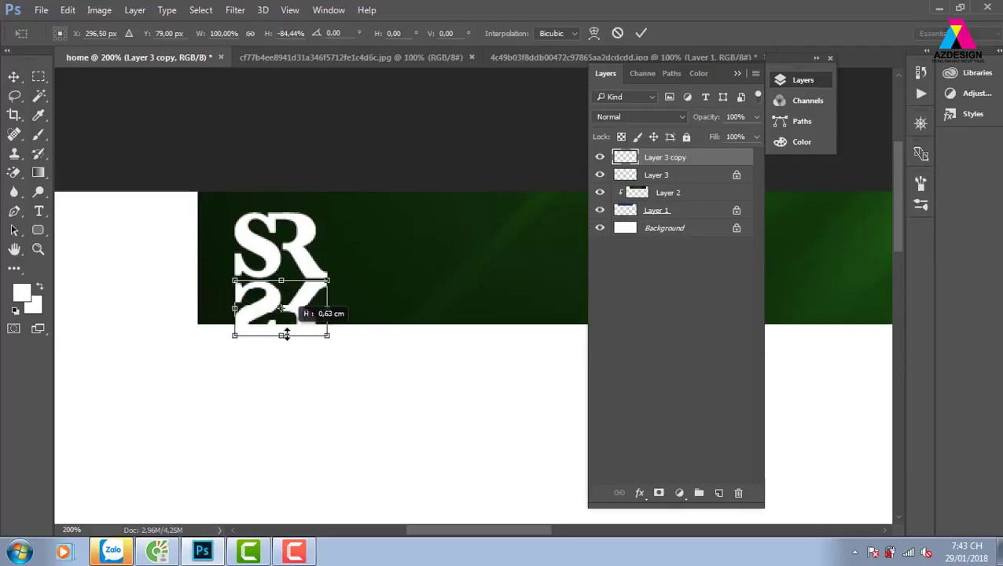
{"action": "key", "text": "Return"}
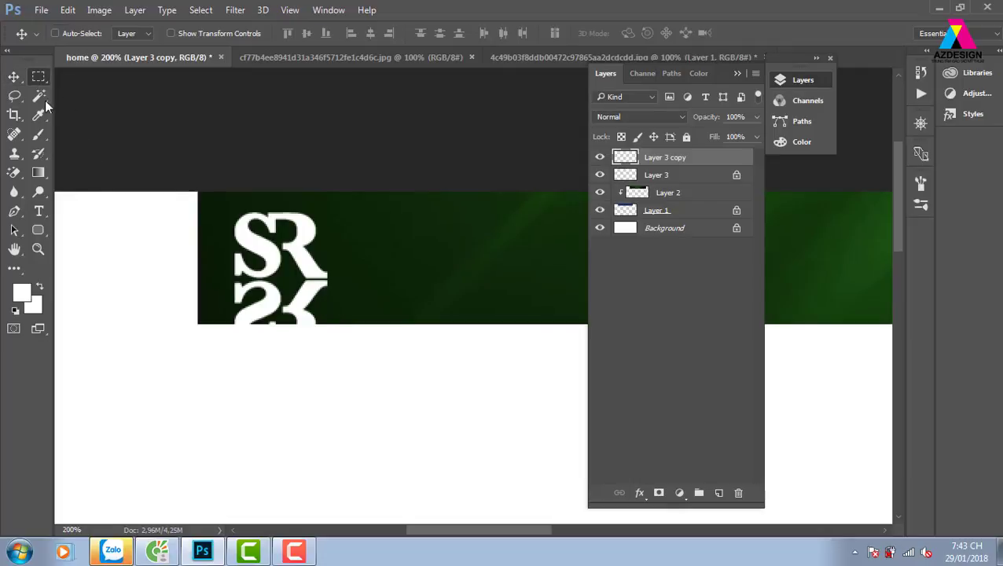
Step: Fade out the reflection's lower part by deleting a 20-pixel feathered selection
{"action": "key", "text": "m"}
{"action": "left_click_drag", "start_coordinate": [150, 474], "coordinate": [404, 303]}
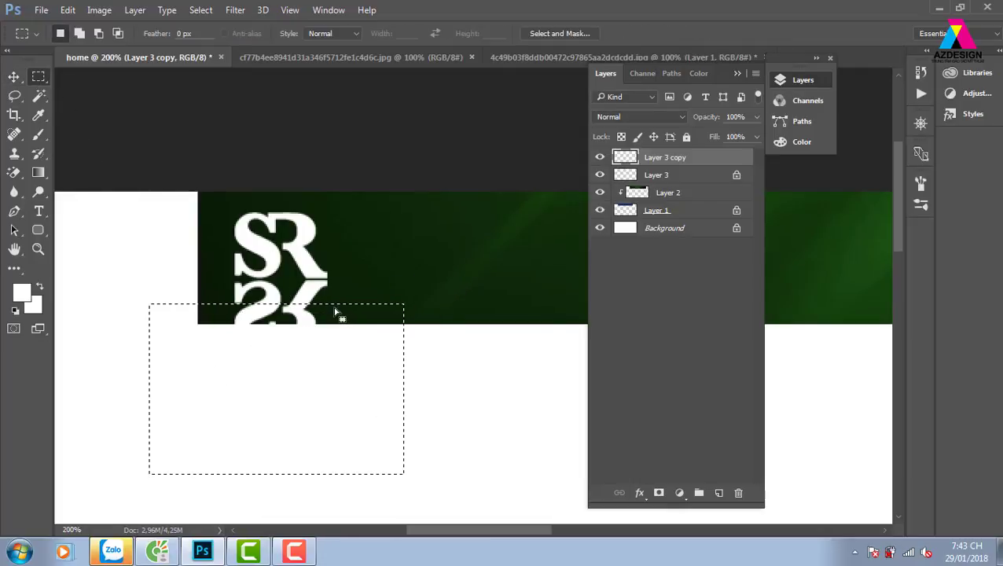
{"action": "key", "text": "Delete"}
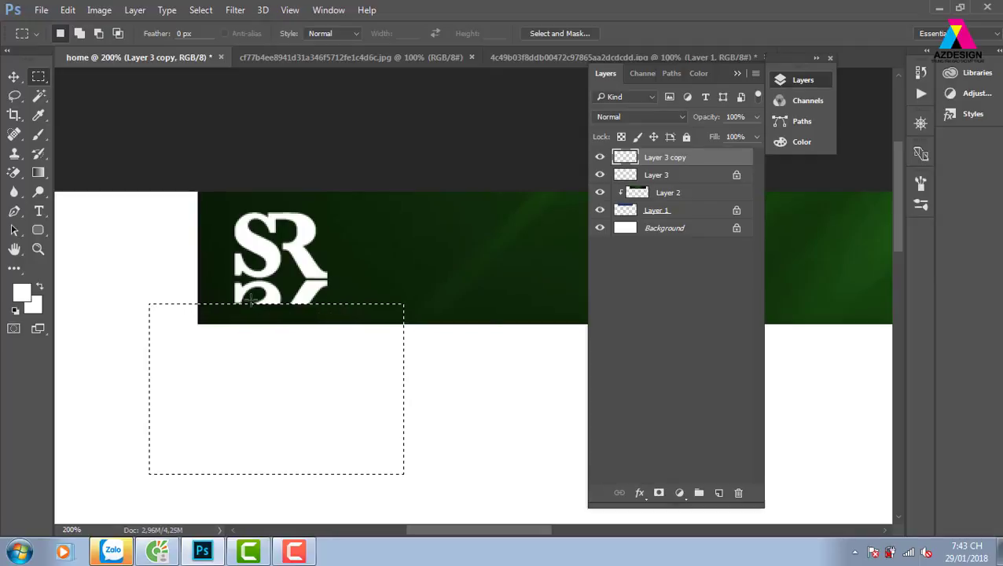
{"action": "key", "text": "ctrl+z"}
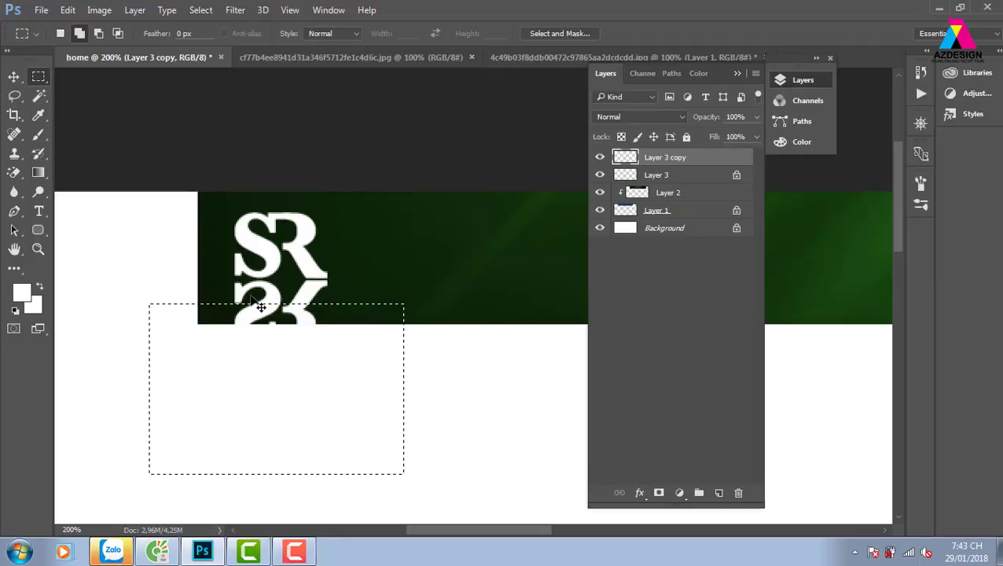
{"action": "key", "text": "shift+F6"}
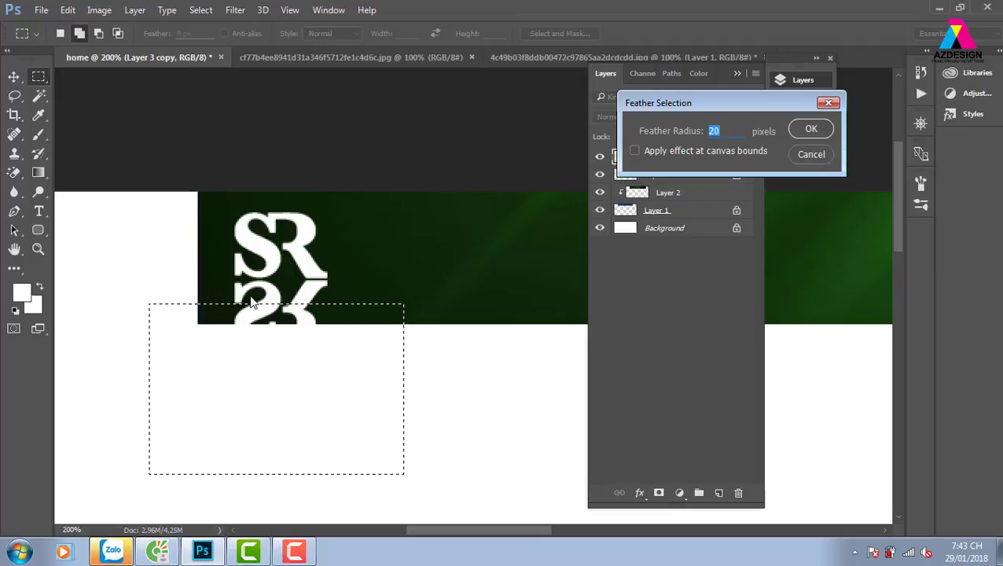
{"action": "key", "text": "Return"}
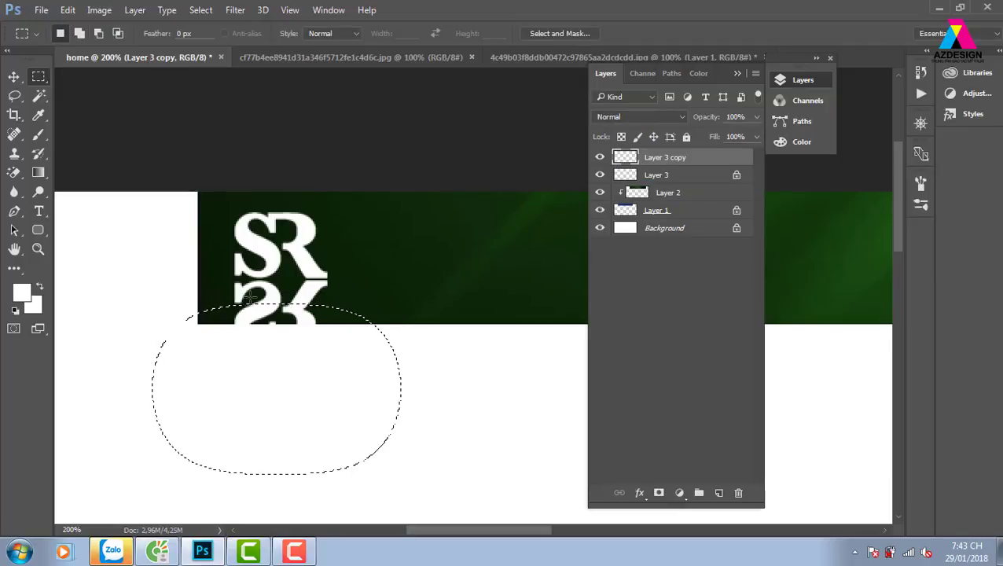
{"action": "key", "text": "Delete"}
{"action": "key", "text": "Delete"}
{"action": "key", "text": "Delete"}
{"action": "key", "text": "Delete"}
{"action": "key", "text": "Delete"}
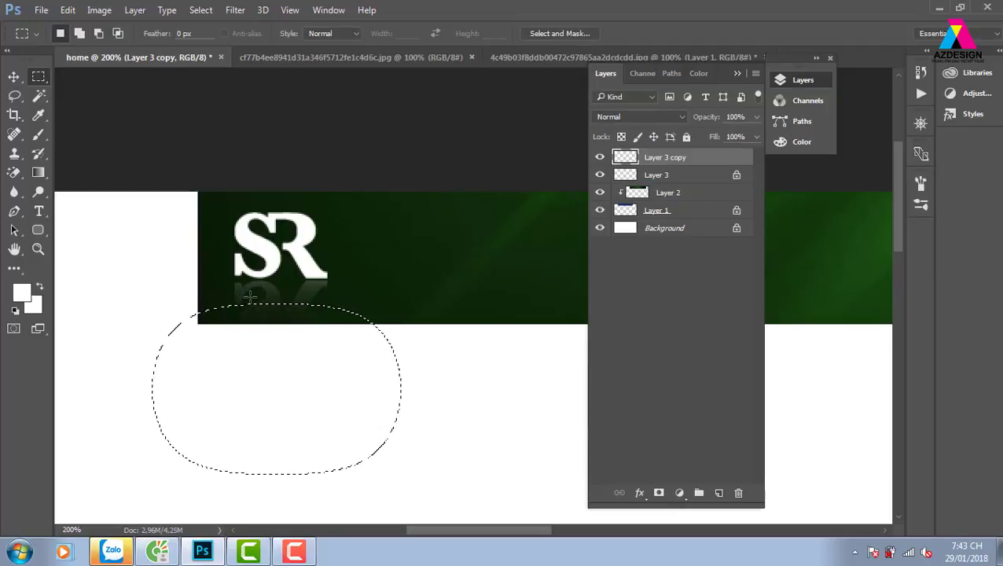
{"action": "key", "text": "v"}
{"action": "key", "text": "ctrl+d"}
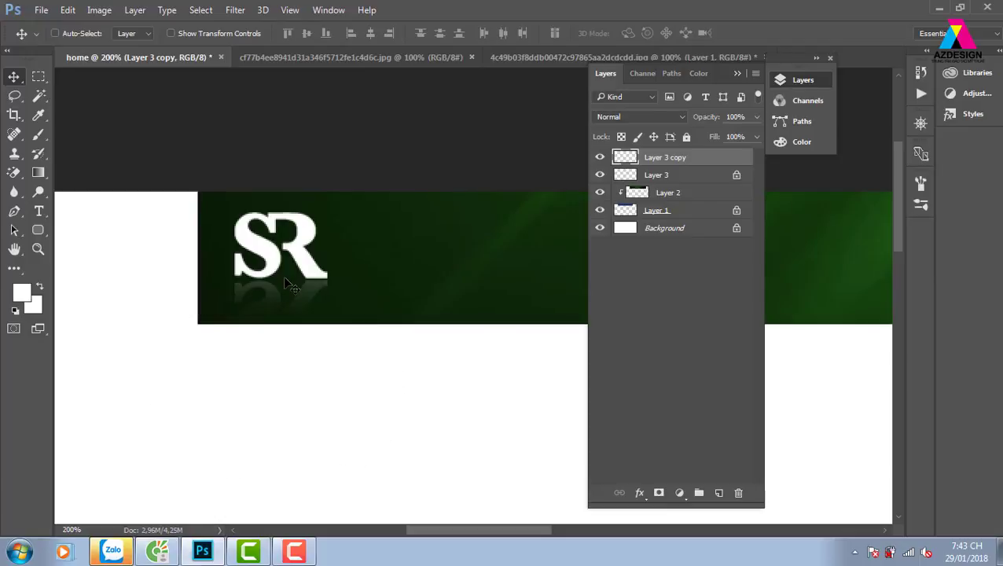
{"action": "key", "text": "ctrl+minus"}
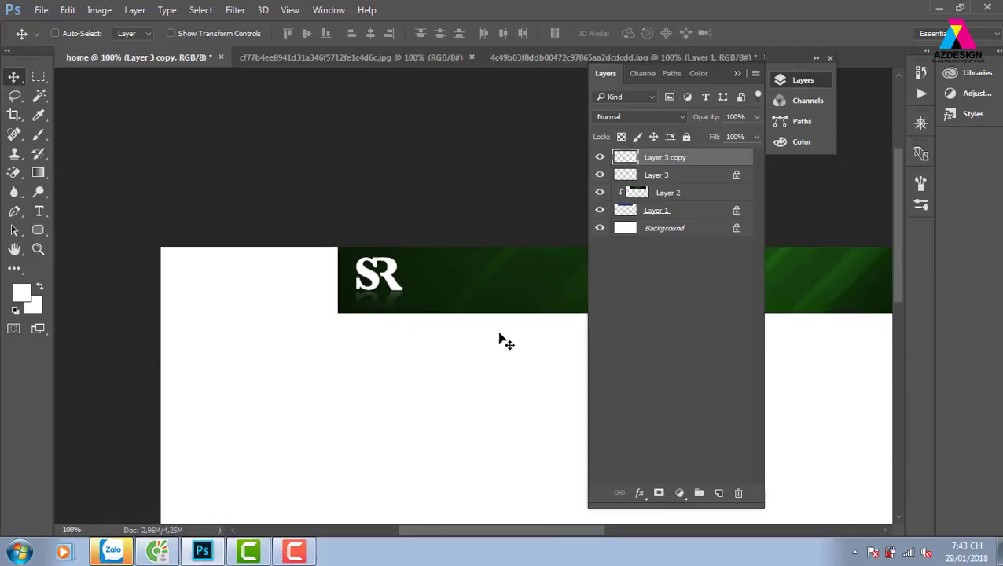
Step: Test nudging the reflection, then move the SR logo on Layer 3 down a few pixels
{"action": "left_click_drag", "start_coordinate": [499, 339], "coordinate": [274, 328]}
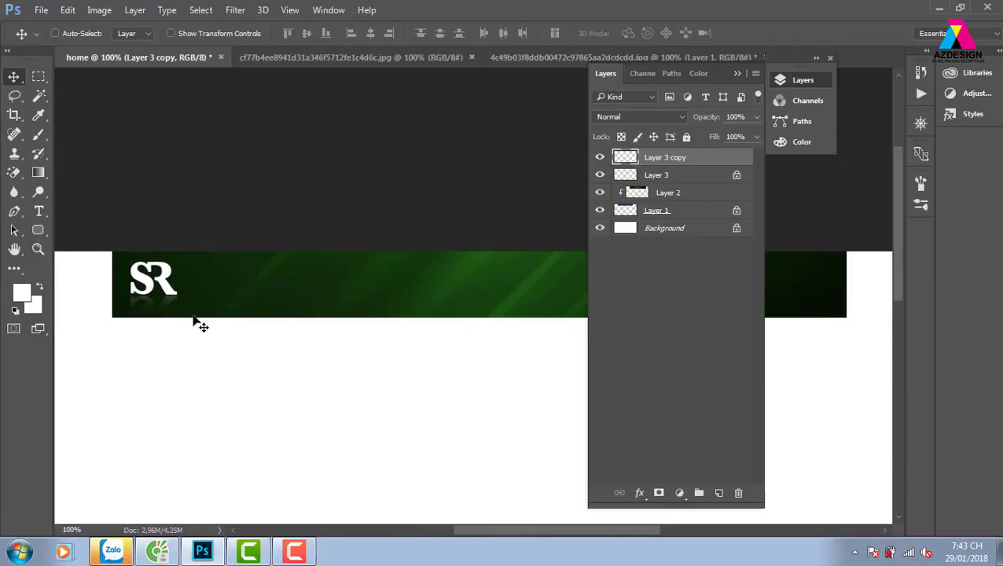
{"action": "right_click", "coordinate": [167, 299]}
{"action": "left_click", "coordinate": [225, 311]}
{"action": "key", "text": "Down"}
{"action": "key", "text": "Down"}
{"action": "key", "text": "Down"}
{"action": "key", "text": "ctrl+z"}
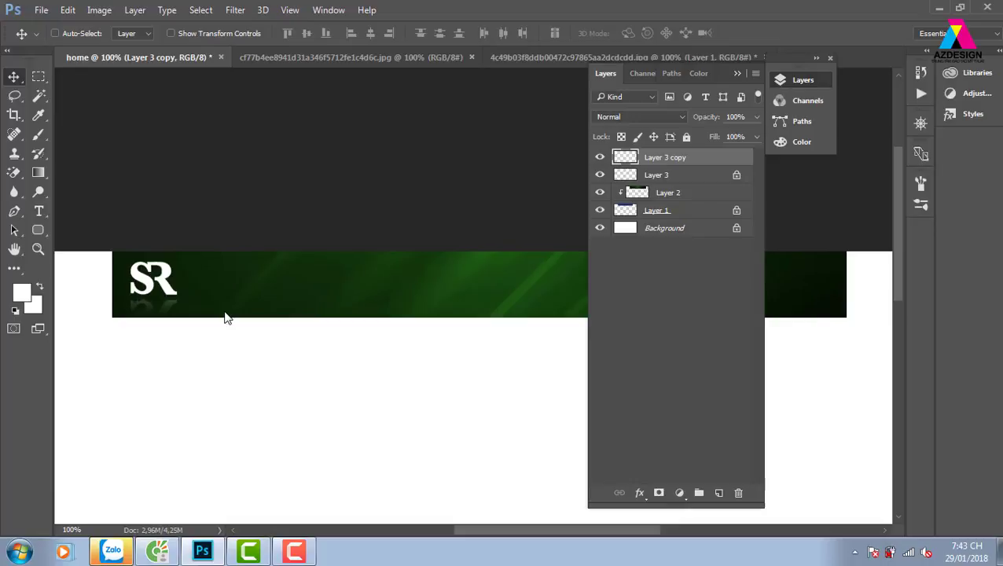
{"action": "right_click", "coordinate": [160, 282]}
{"action": "left_click", "coordinate": [200, 296]}
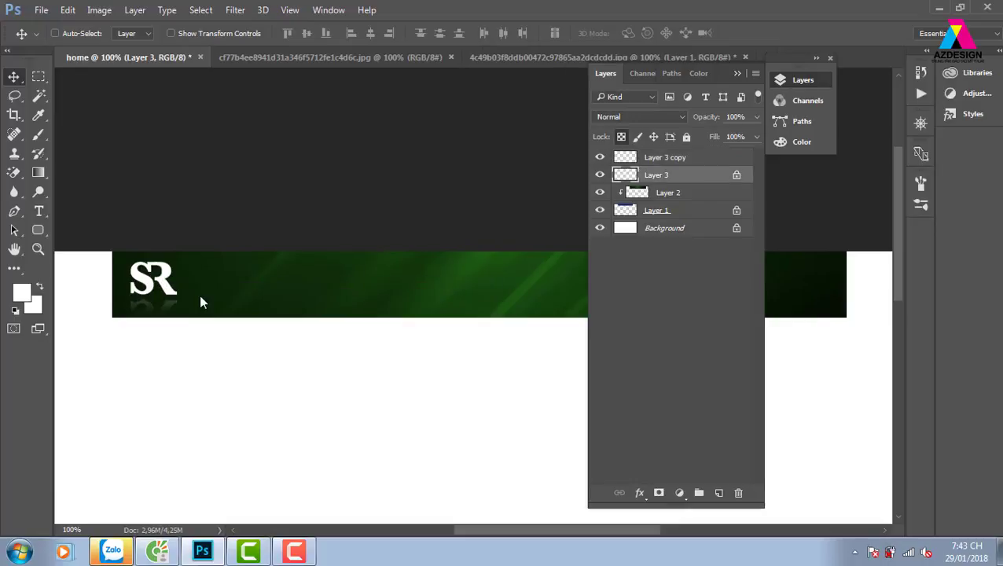
{"action": "key", "text": "Down"}
{"action": "key", "text": "Down"}
{"action": "key", "text": "Down"}
{"action": "key", "text": "Down"}
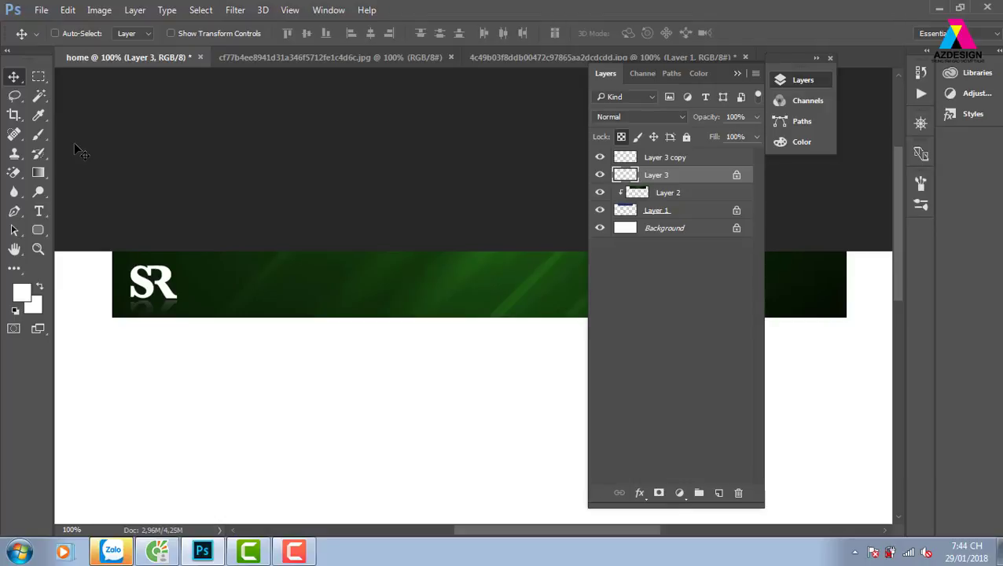
{"action": "left_click", "coordinate": [40, 217]}
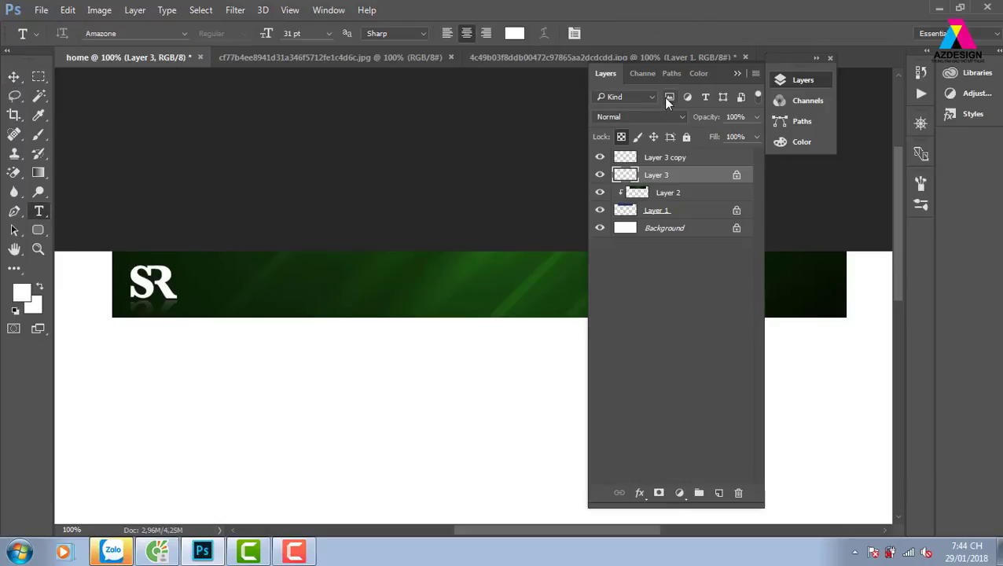
Step: Type the heading 'công ty may tính R' in the green banner
{"action": "left_click", "coordinate": [253, 292]}
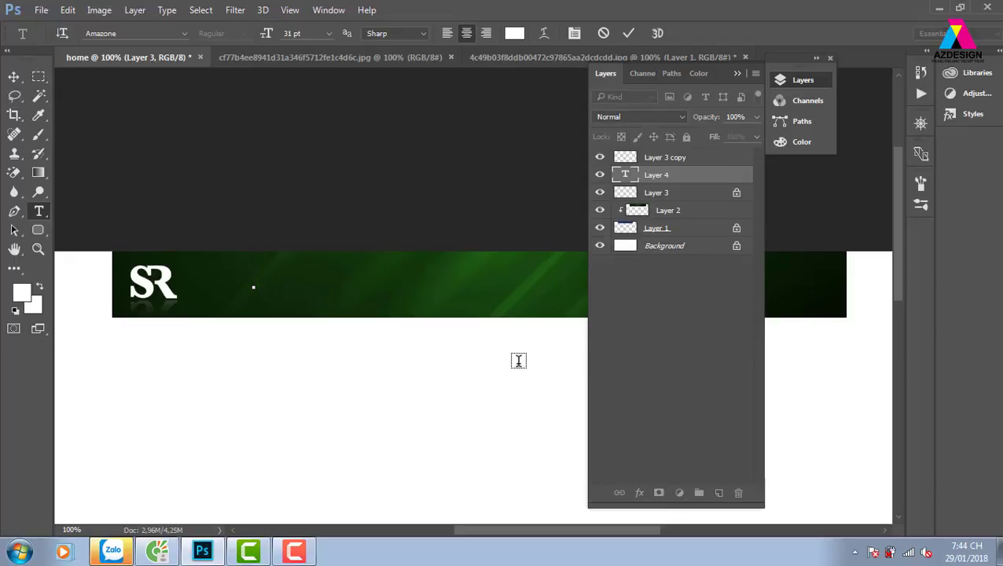
{"action": "type", "text": "co"}
{"action": "type", "text": "o"}
{"action": "type", "text": "ng ty"}
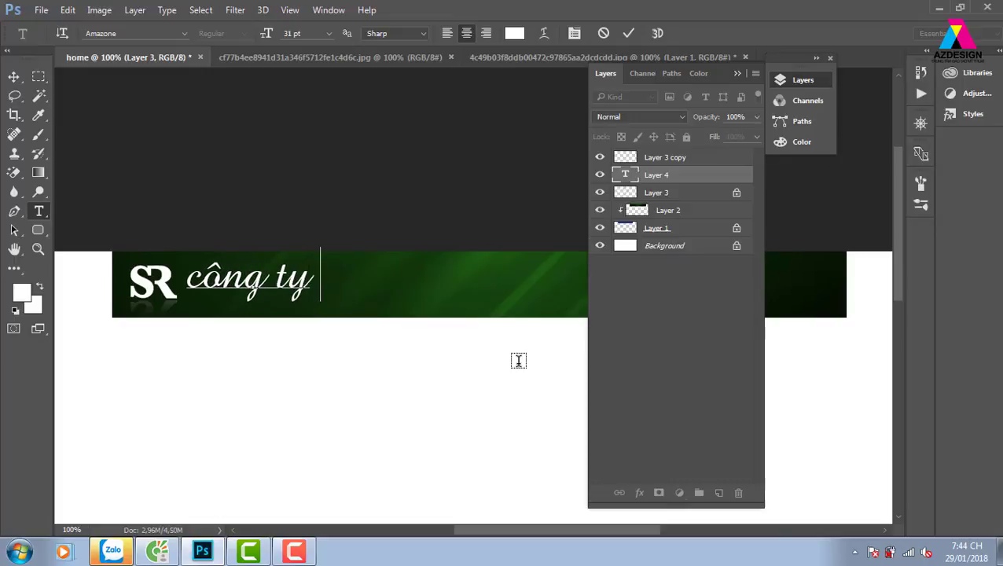
{"action": "type", "text": " san"}
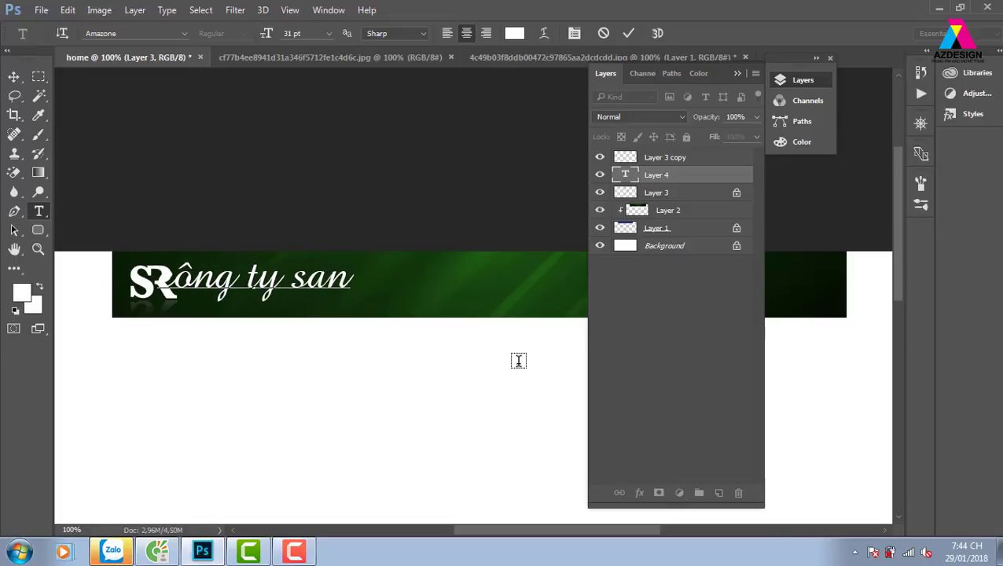
{"action": "type", "text": "w"}
{"action": "key", "text": "BackSpace"}
{"action": "key", "text": "BackSpace"}
{"action": "key", "text": "BackSpace"}
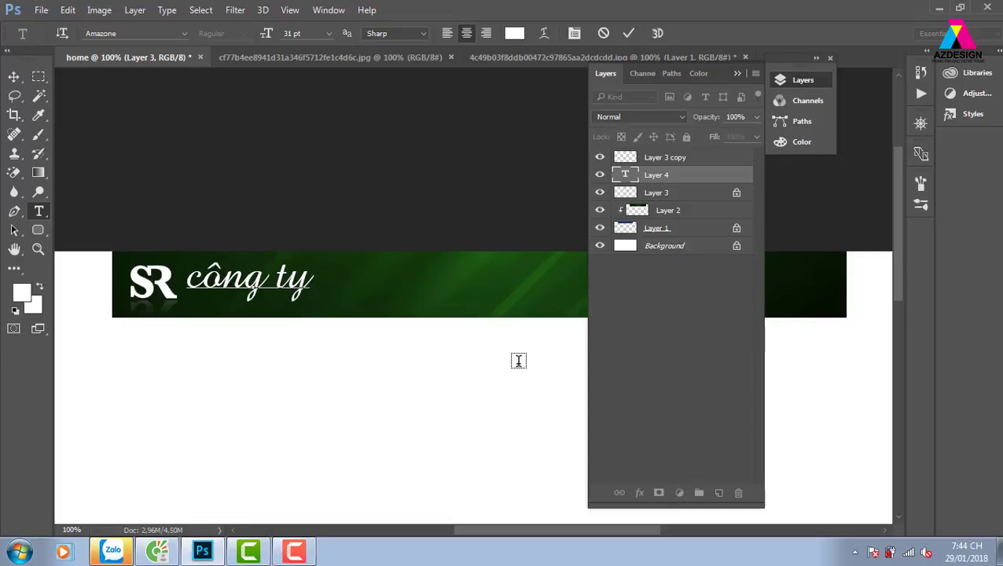
{"action": "type", "text": "p"}
{"action": "key", "text": "BackSpace"}
{"action": "type", "text": "may ti"}
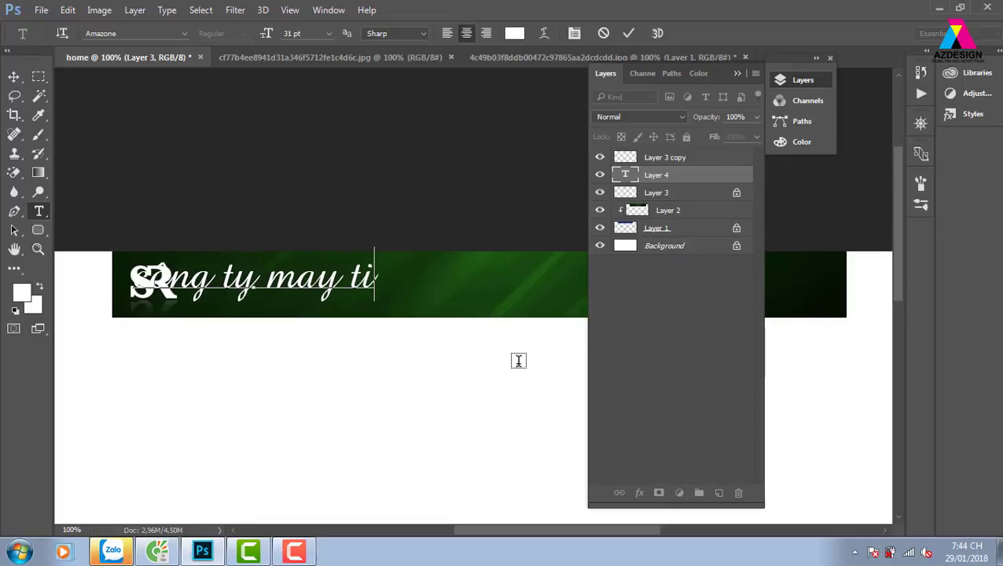
{"action": "type", "text": "nhs"}
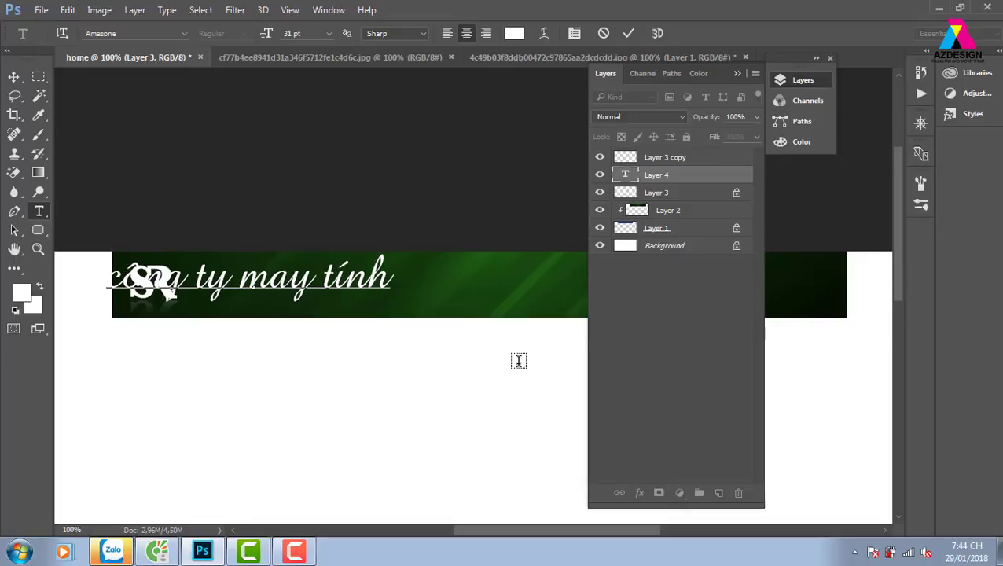
{"action": "type", "text": "R"}
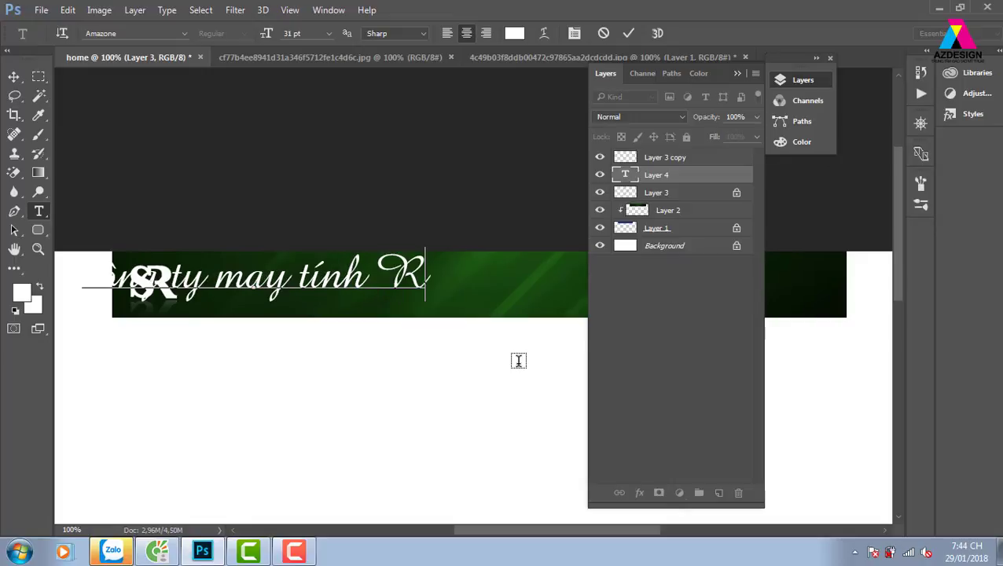
Step: Move the heading to the right of the SR logo and select its font name
{"action": "left_click", "coordinate": [13, 76]}
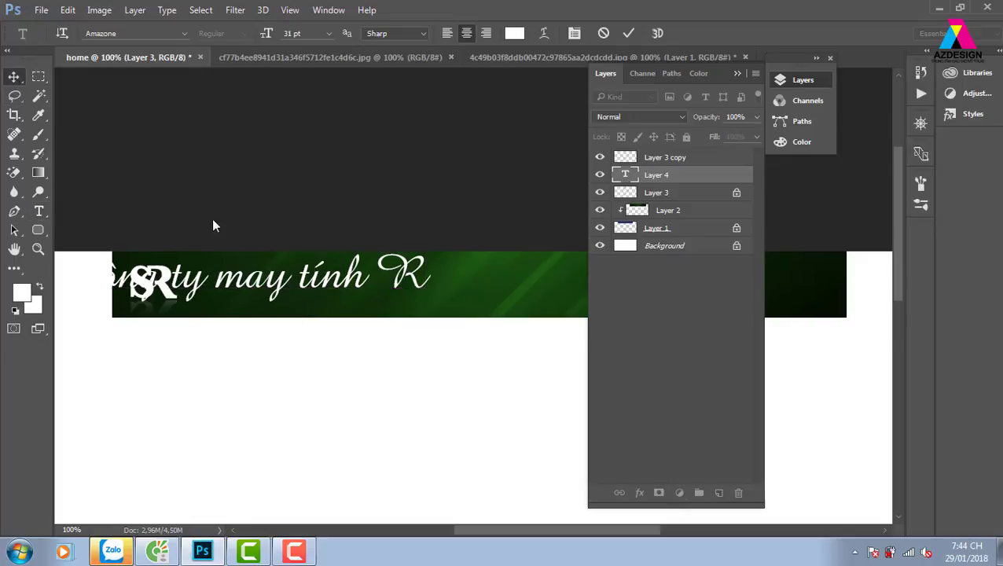
{"action": "mouse_move", "coordinate": [322, 304]}
{"action": "left_mouse_down"}
{"action": "mouse_move", "coordinate": [456, 313]}
{"action": "mouse_move", "coordinate": [444, 315]}
{"action": "left_mouse_up"}
{"action": "key", "text": "t"}
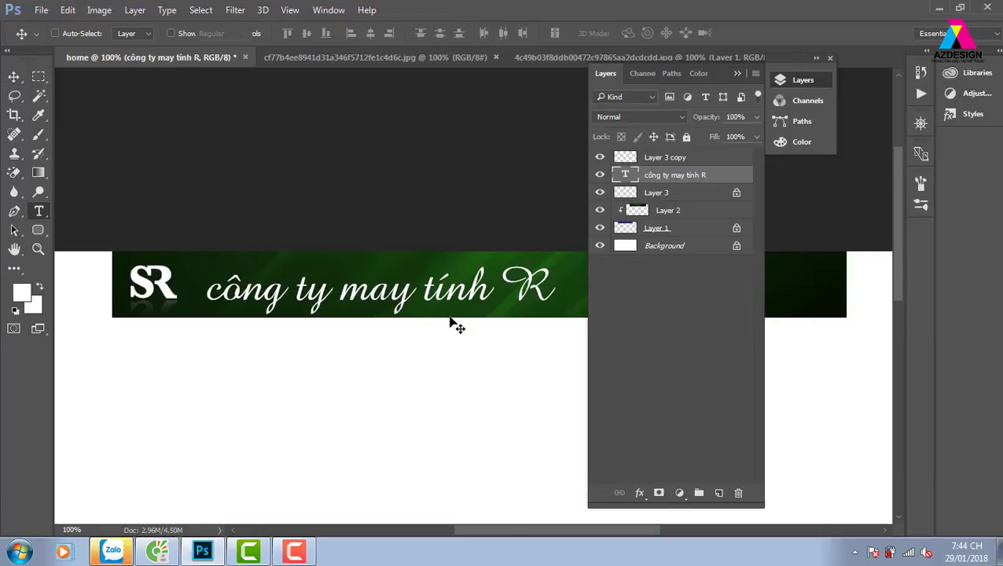
{"action": "left_click", "coordinate": [134, 33]}
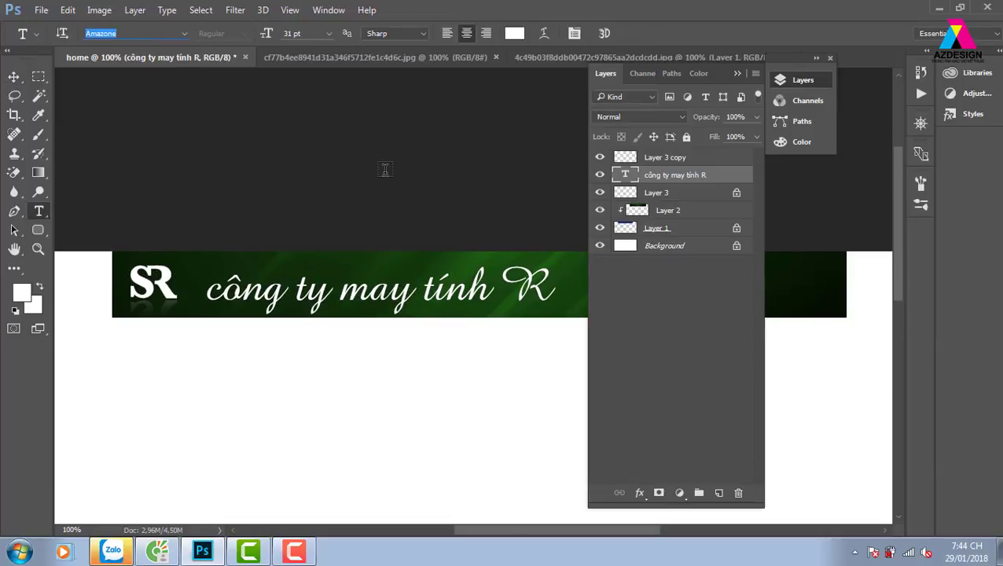
Step: Change the heading font to Roboto Condensed by filtering the font list for 'rob'
{"action": "key", "text": "BackSpace"}
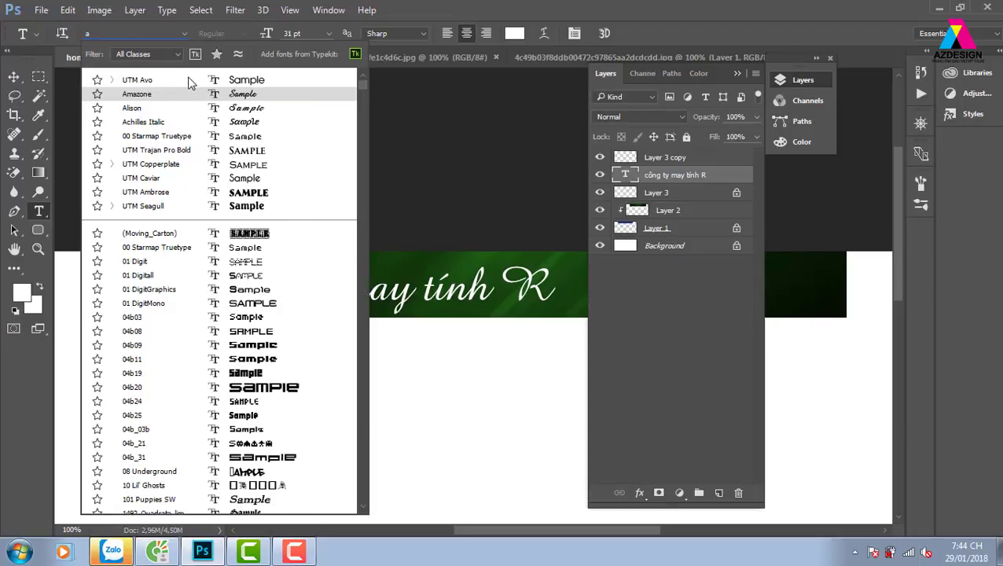
{"action": "scroll", "coordinate": [211, 215], "scroll_direction": "down", "scroll_amount": 1}
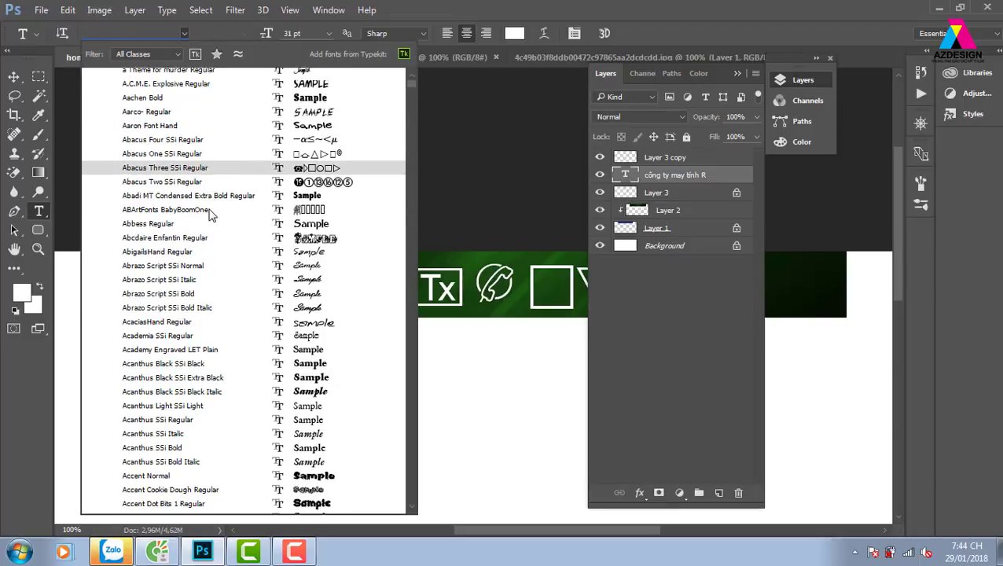
{"action": "scroll", "coordinate": [211, 215], "scroll_direction": "down", "scroll_amount": 2}
{"action": "scroll", "coordinate": [211, 215], "scroll_direction": "down", "scroll_amount": 1}
{"action": "scroll", "coordinate": [210, 215], "scroll_direction": "down", "scroll_amount": 1}
{"action": "scroll", "coordinate": [211, 215], "scroll_direction": "down", "scroll_amount": 2}
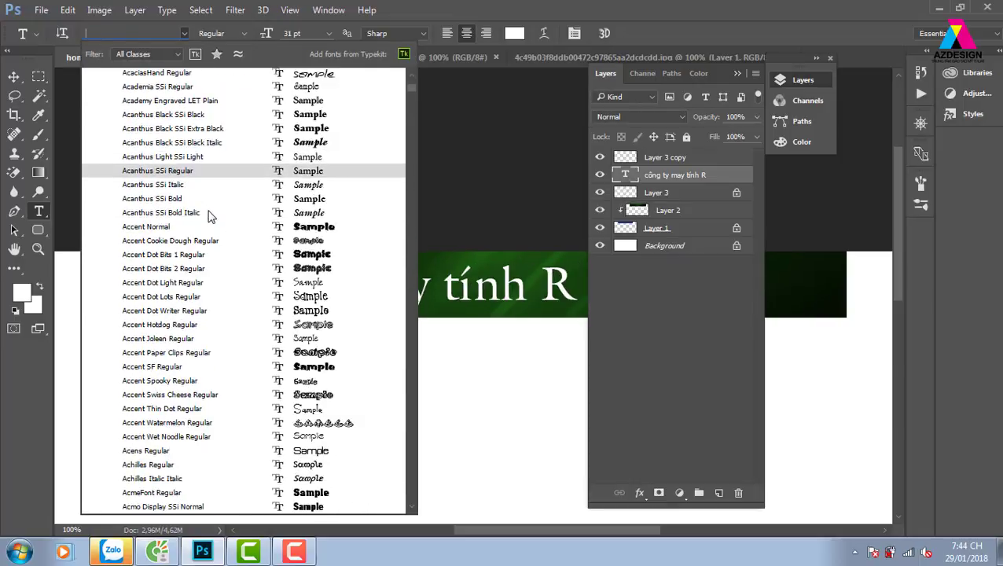
{"action": "scroll", "coordinate": [210, 214], "scroll_direction": "down", "scroll_amount": 3}
{"action": "scroll", "coordinate": [210, 215], "scroll_direction": "down", "scroll_amount": 3}
{"action": "scroll", "coordinate": [211, 214], "scroll_direction": "down", "scroll_amount": 2}
{"action": "scroll", "coordinate": [209, 216], "scroll_direction": "down", "scroll_amount": 3}
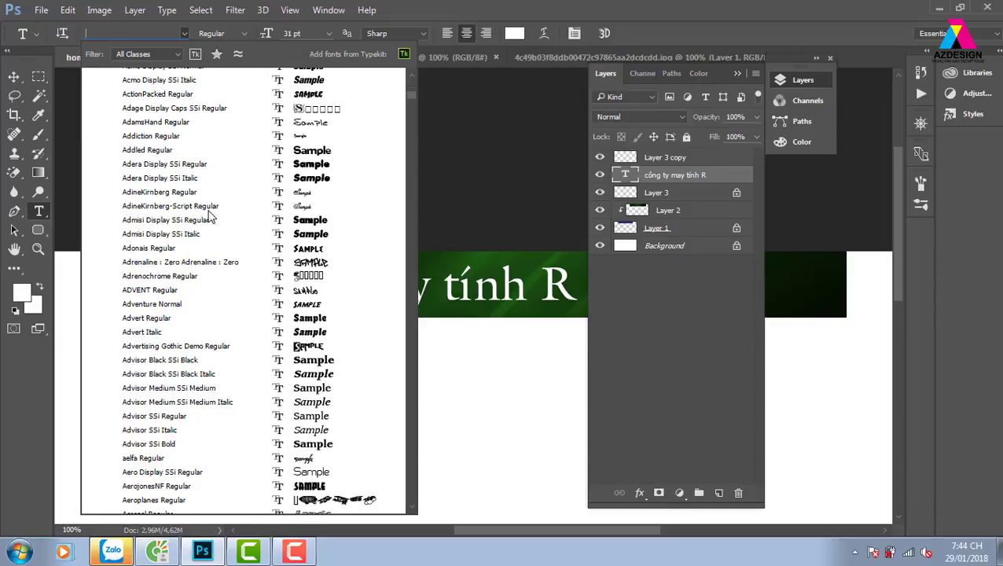
{"action": "scroll", "coordinate": [208, 216], "scroll_direction": "down", "scroll_amount": 2}
{"action": "scroll", "coordinate": [208, 216], "scroll_direction": "down", "scroll_amount": 2}
{"action": "scroll", "coordinate": [209, 216], "scroll_direction": "down", "scroll_amount": 1}
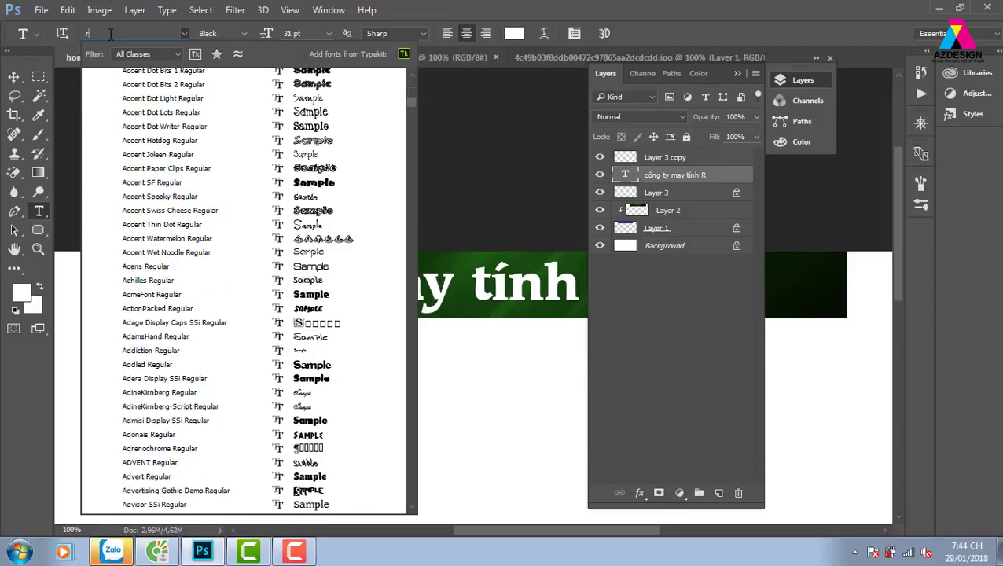
{"action": "type", "text": "ro"}
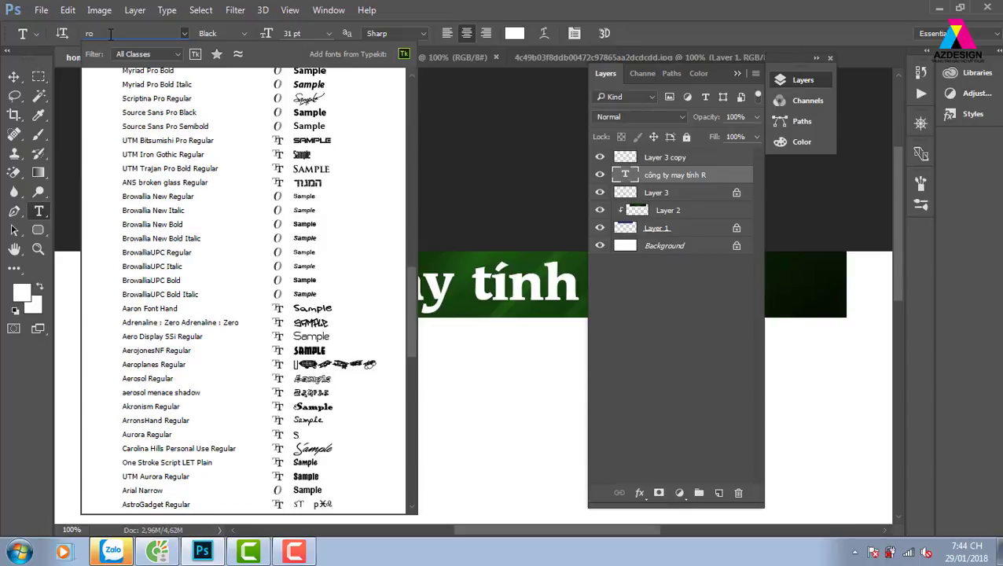
{"action": "type", "text": "bo"}
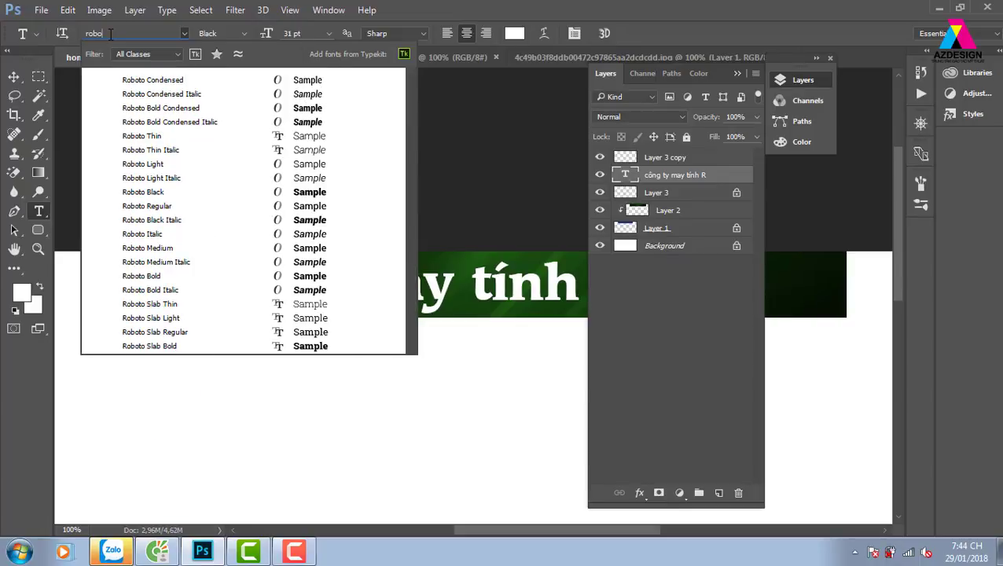
{"action": "key", "text": "Return"}
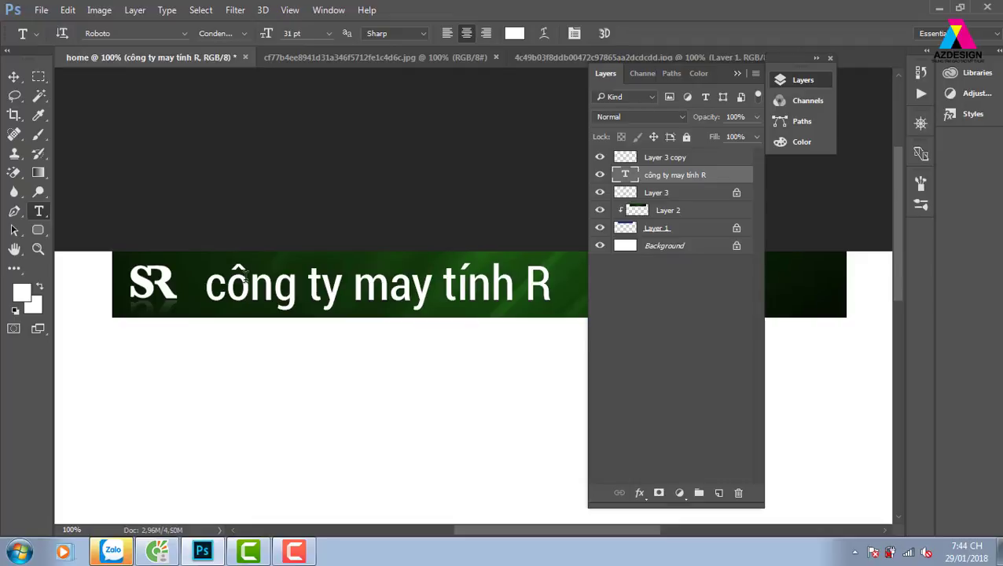
{"action": "left_click", "coordinate": [520, 280]}
Step: Insert 's' before R so it ends 'sR', then set the heading to All Caps
{"action": "type", "text": "s"}
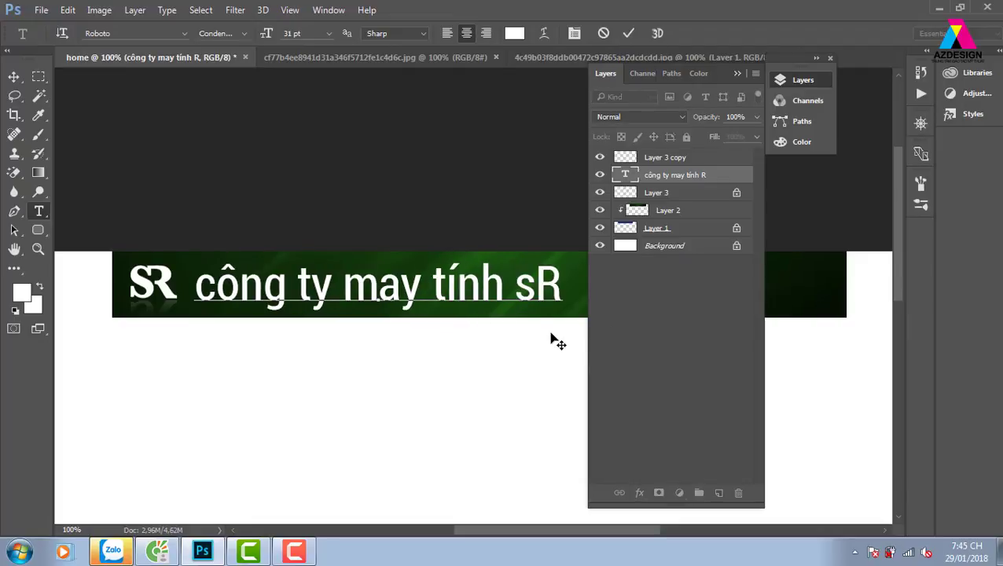
{"action": "left_click", "coordinate": [13, 76]}
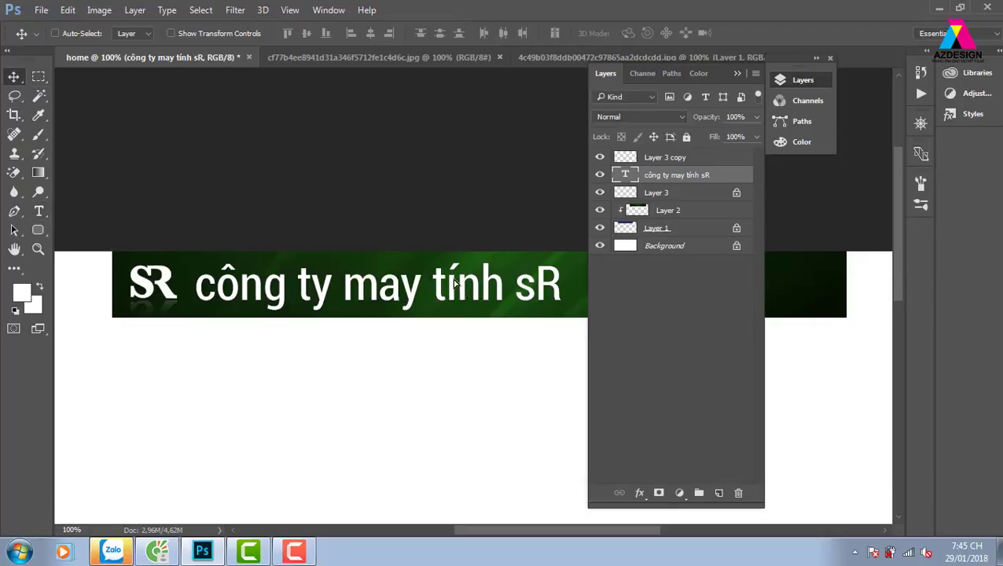
{"action": "left_click_drag", "start_coordinate": [455, 288], "coordinate": [454, 285]}
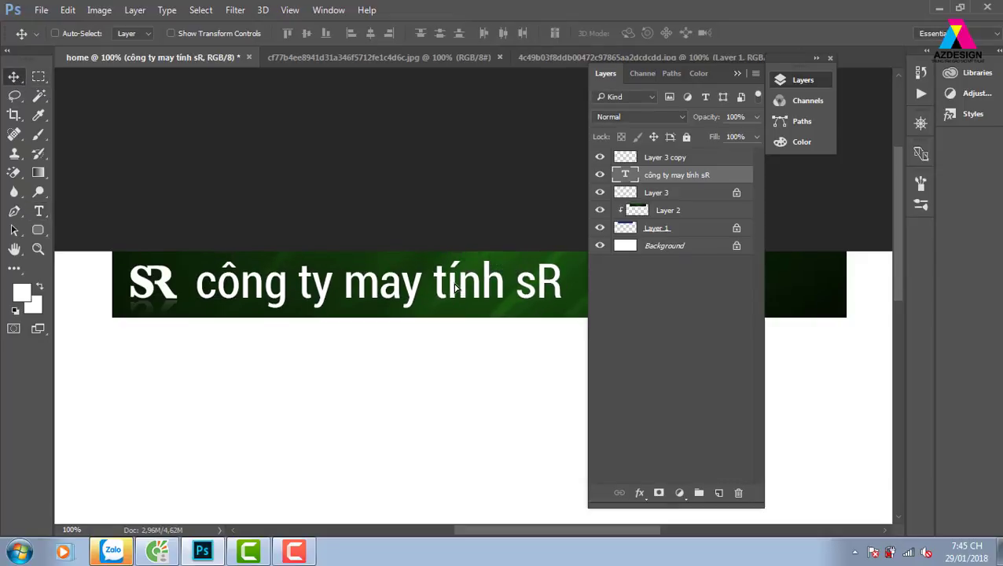
{"action": "key", "text": "t"}
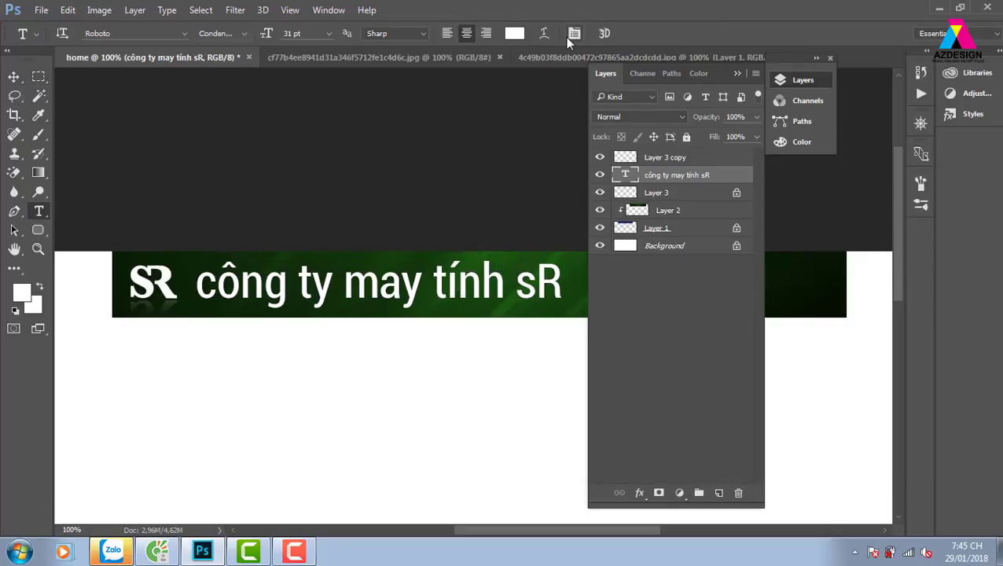
{"action": "left_click", "coordinate": [574, 33]}
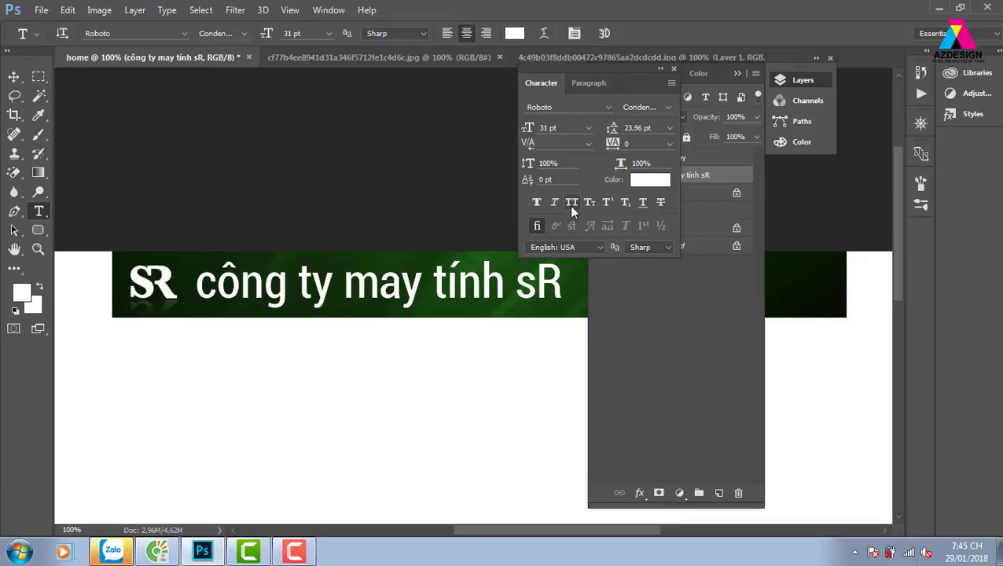
{"action": "left_click", "coordinate": [571, 203]}
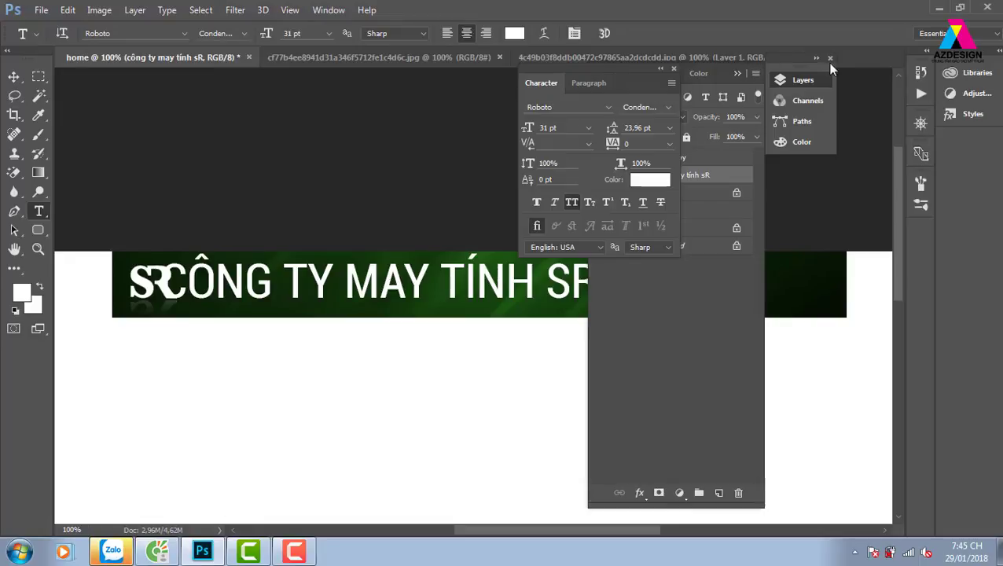
{"action": "left_click", "coordinate": [673, 68]}
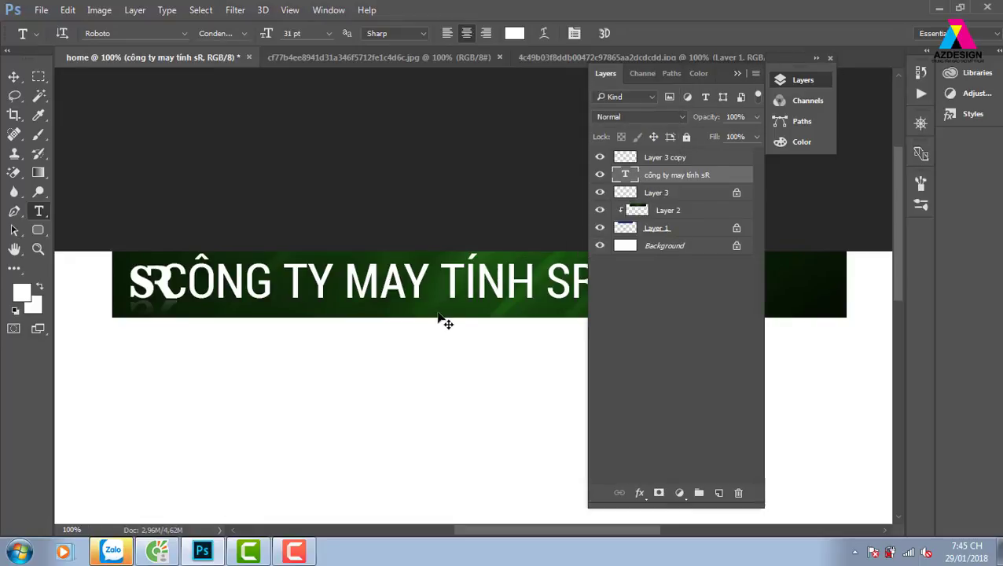
Step: Scale the heading down to about 39% and place it just right of the SR logo
{"action": "key", "text": "ctrl+t"}
{"action": "left_click_drag", "start_coordinate": [160, 255], "coordinate": [288, 286]}
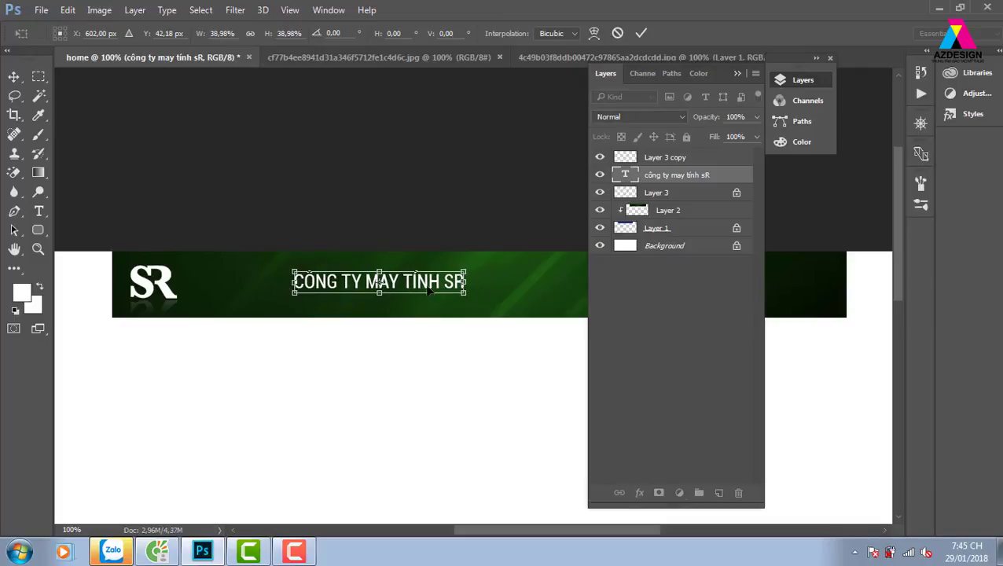
{"action": "left_click_drag", "start_coordinate": [424, 286], "coordinate": [335, 286]}
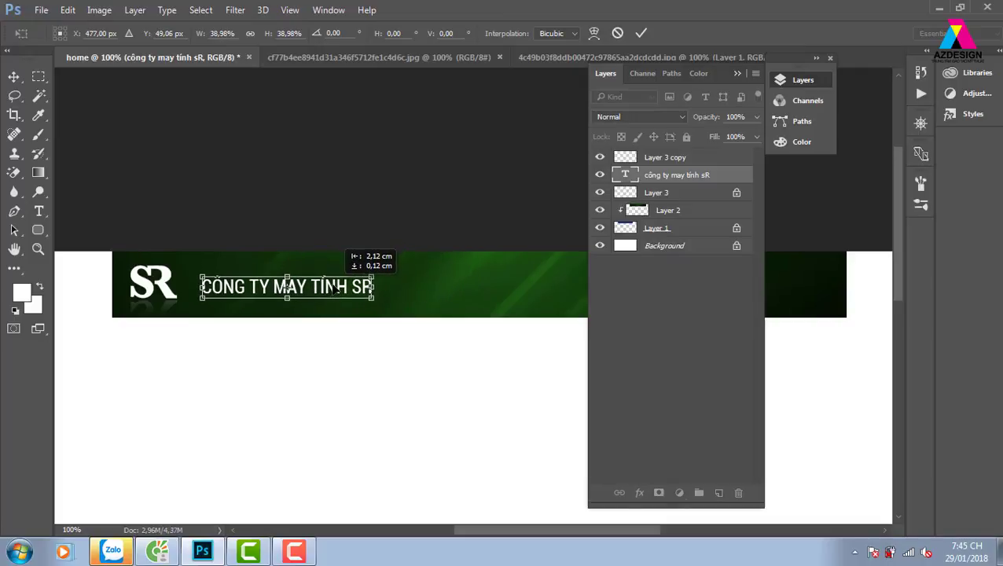
{"action": "left_click_drag", "start_coordinate": [335, 286], "coordinate": [333, 286]}
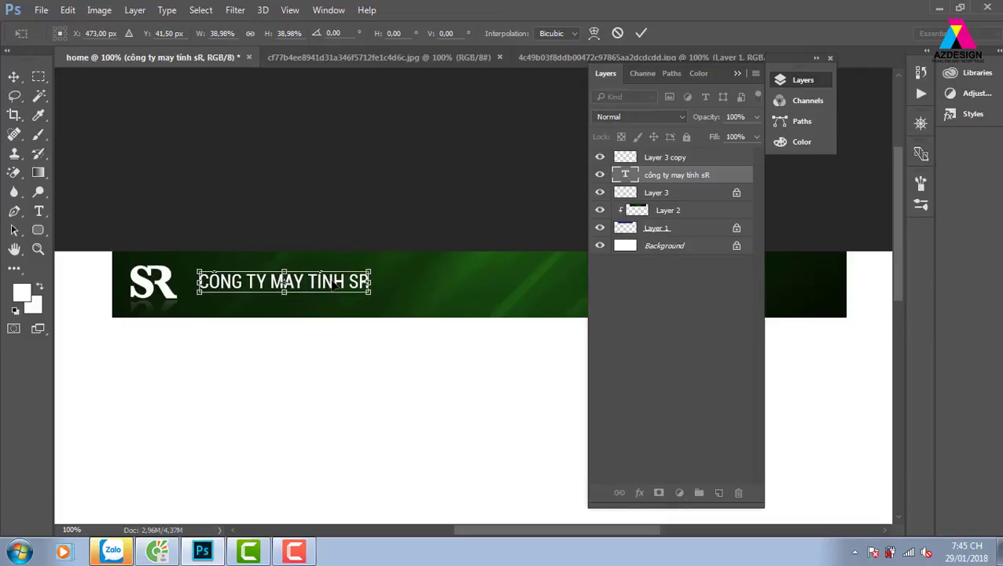
{"action": "key", "text": "Return"}
{"action": "key", "text": "t"}
{"action": "key", "text": "ctrl+semicolon"}
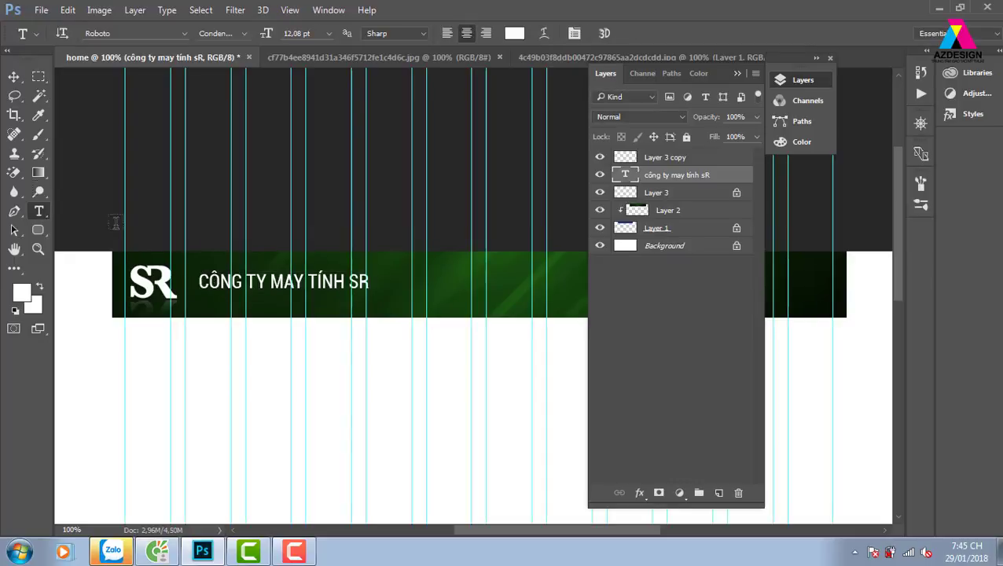
{"action": "left_click", "coordinate": [13, 76]}
{"action": "left_click_drag", "start_coordinate": [213, 284], "coordinate": [190, 282]}
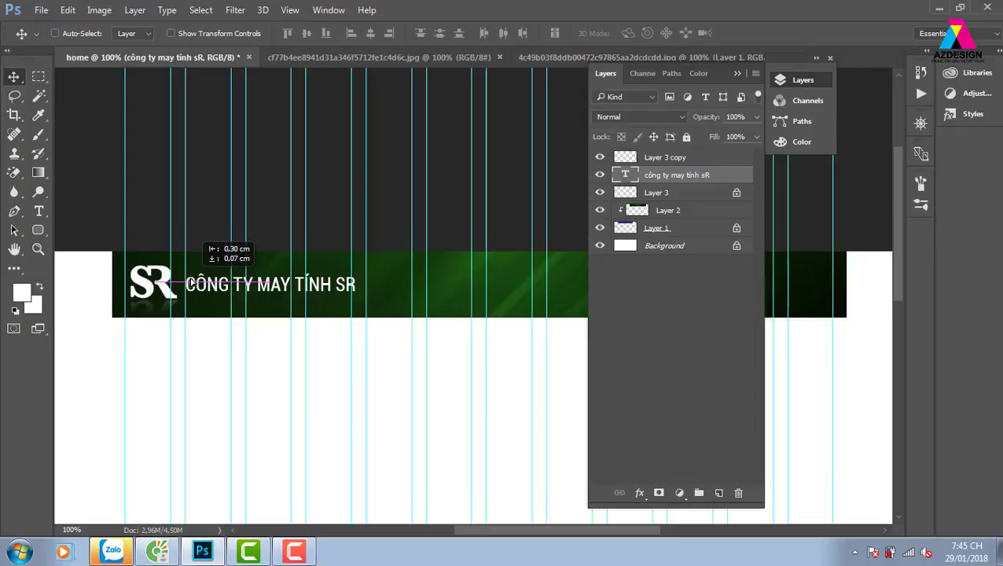
{"action": "key", "text": "ctrl"}
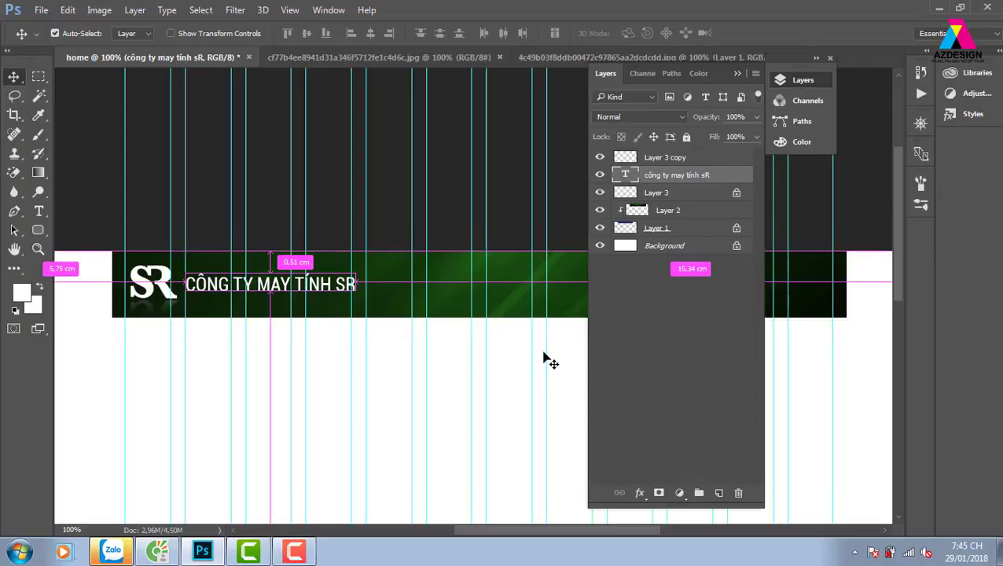
{"action": "key", "text": "ctrl+h"}
Step: Set the final 'SR' letters of the heading to Bold
{"action": "key", "text": "t"}
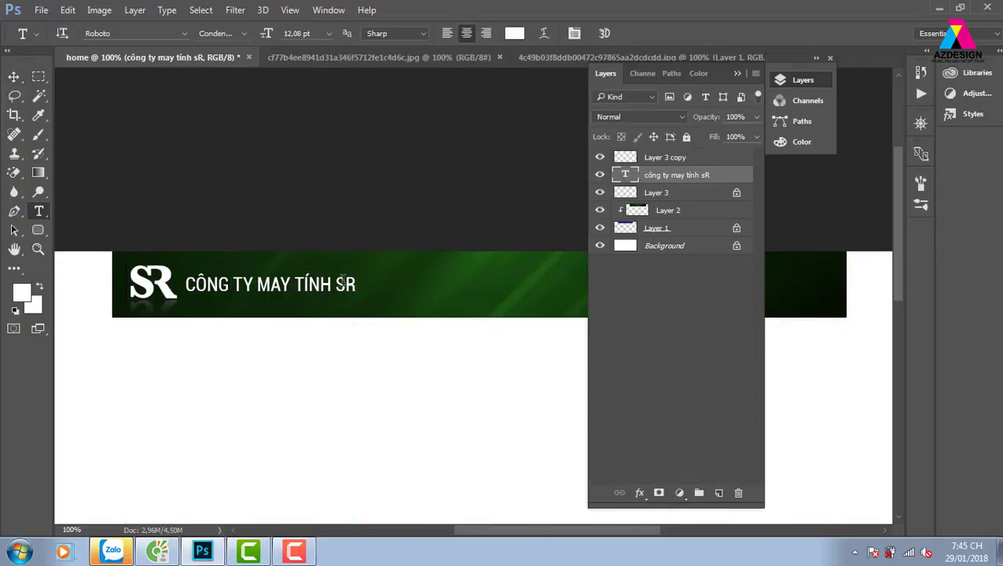
{"action": "left_click_drag", "start_coordinate": [335, 283], "coordinate": [358, 285]}
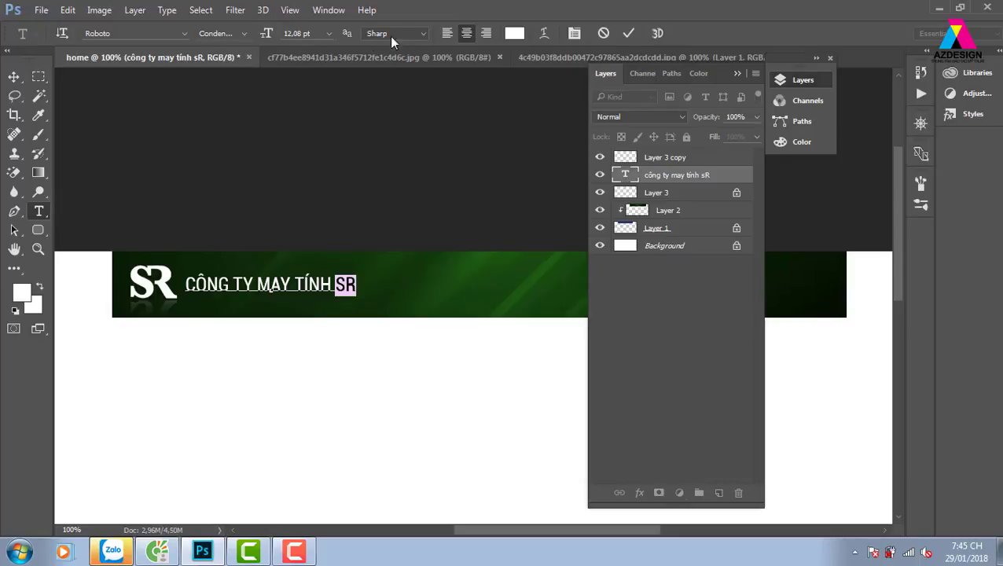
{"action": "left_click", "coordinate": [424, 33]}
{"action": "left_click", "coordinate": [245, 34]}
{"action": "left_click", "coordinate": [245, 34]}
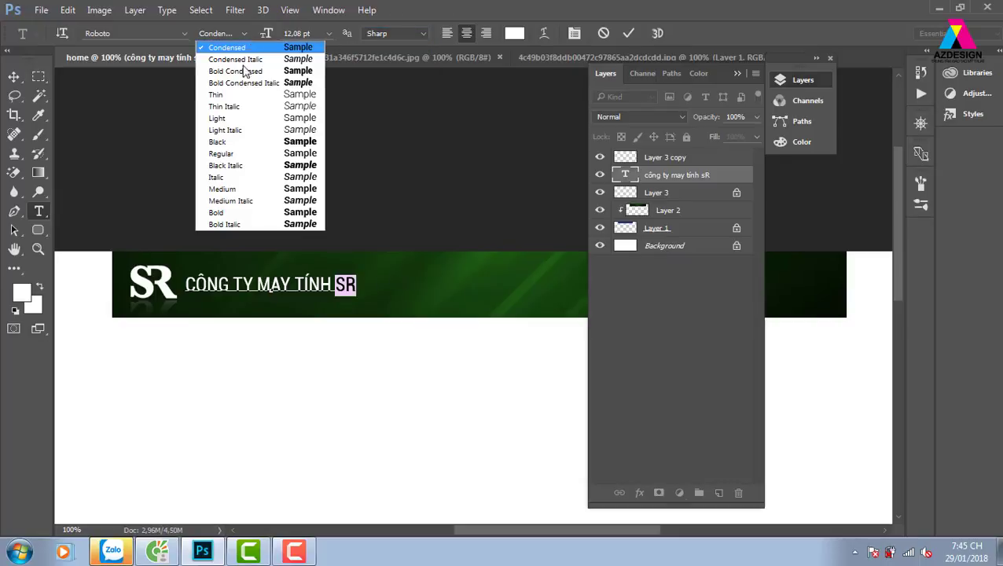
{"action": "left_click", "coordinate": [245, 212]}
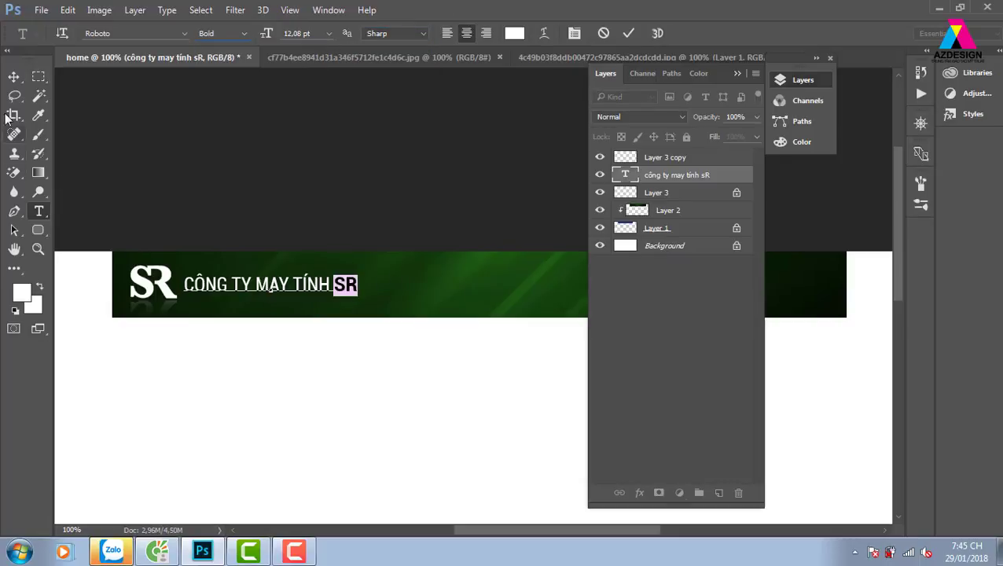
{"action": "left_click", "coordinate": [14, 77]}
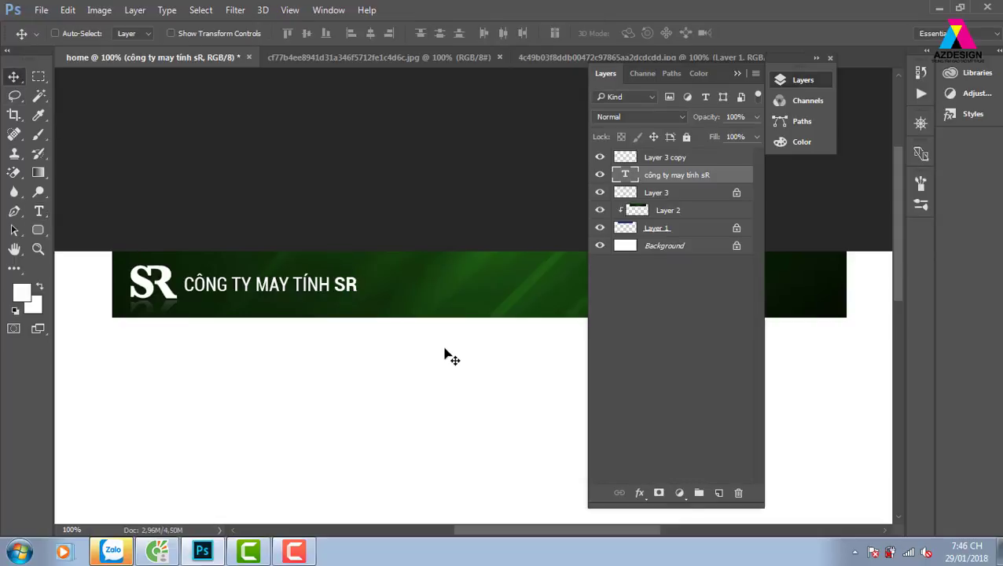
Step: Set the company name's anti-aliasing to Crisp
{"action": "key", "text": "t"}
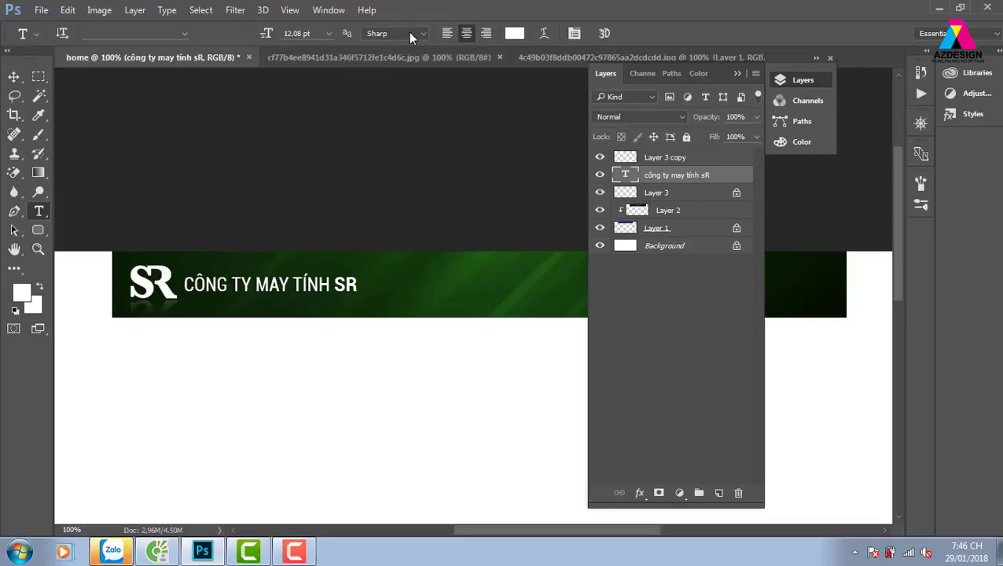
{"action": "left_click", "coordinate": [408, 32]}
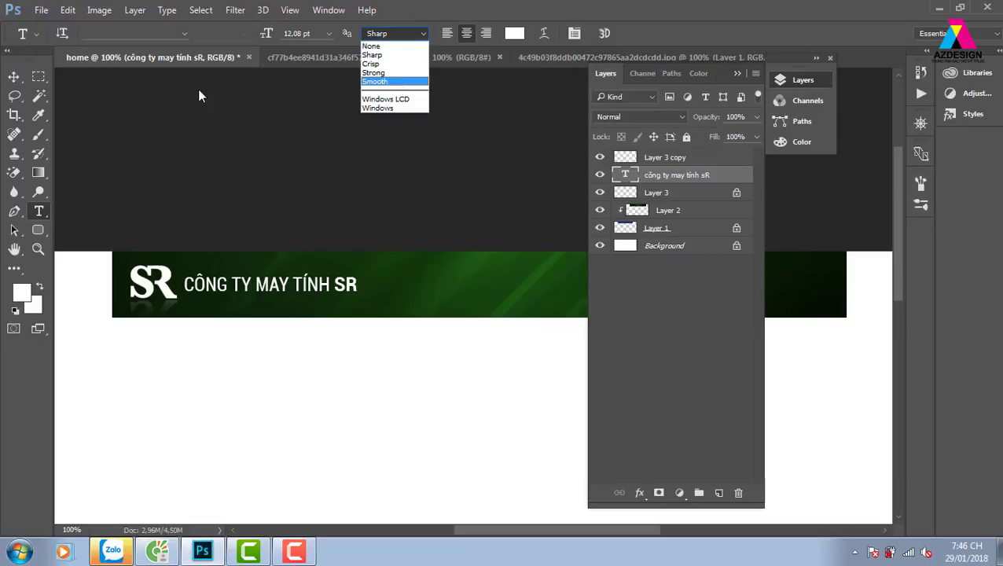
{"action": "left_click", "coordinate": [14, 76]}
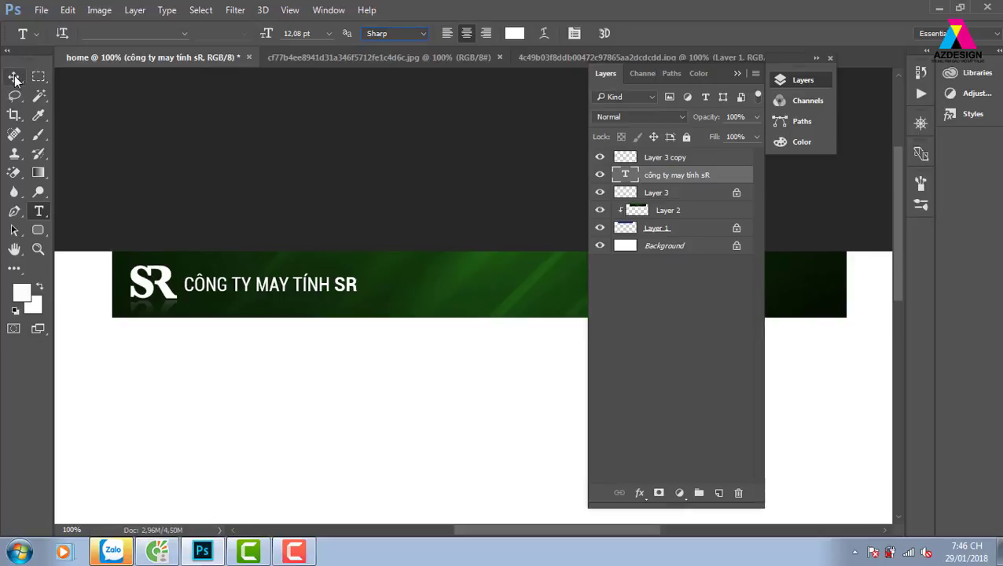
{"action": "scroll", "coordinate": [267, 283], "scroll_direction": "up", "scroll_amount": 3}
{"action": "left_click_drag", "start_coordinate": [282, 287], "coordinate": [446, 309]}
{"action": "scroll", "coordinate": [447, 308], "scroll_direction": "down", "scroll_amount": 1}
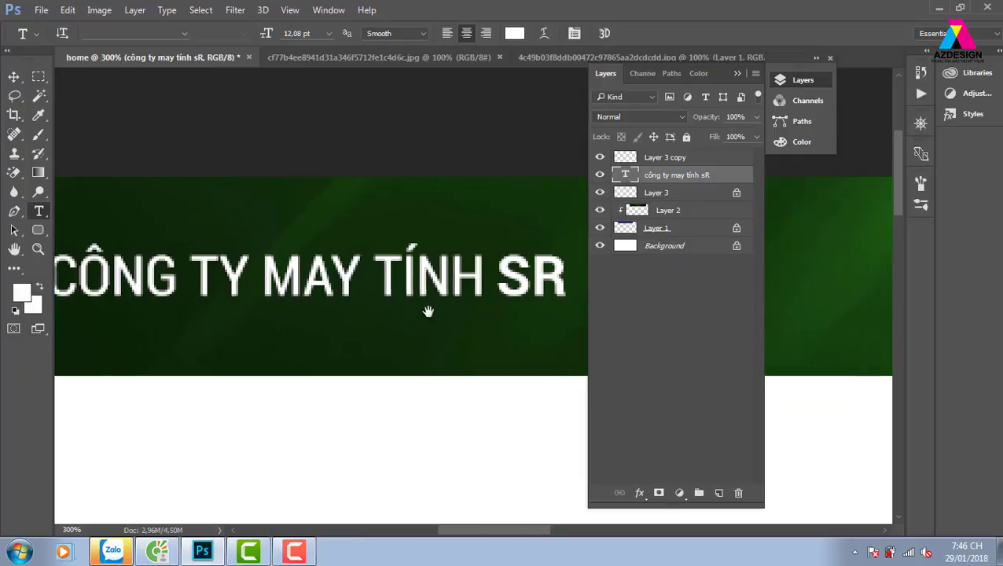
{"action": "left_click", "coordinate": [421, 33]}
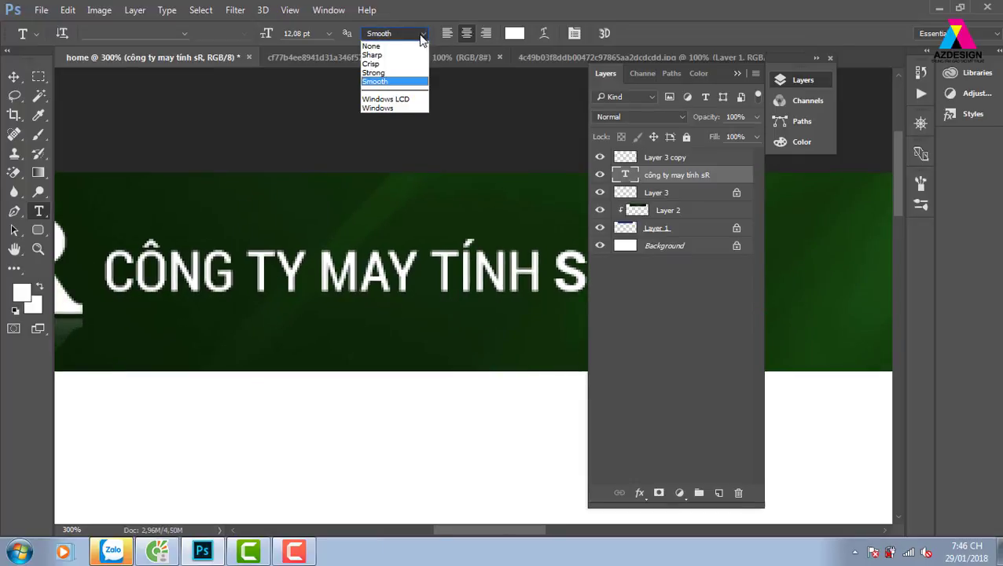
{"action": "left_click", "coordinate": [408, 43]}
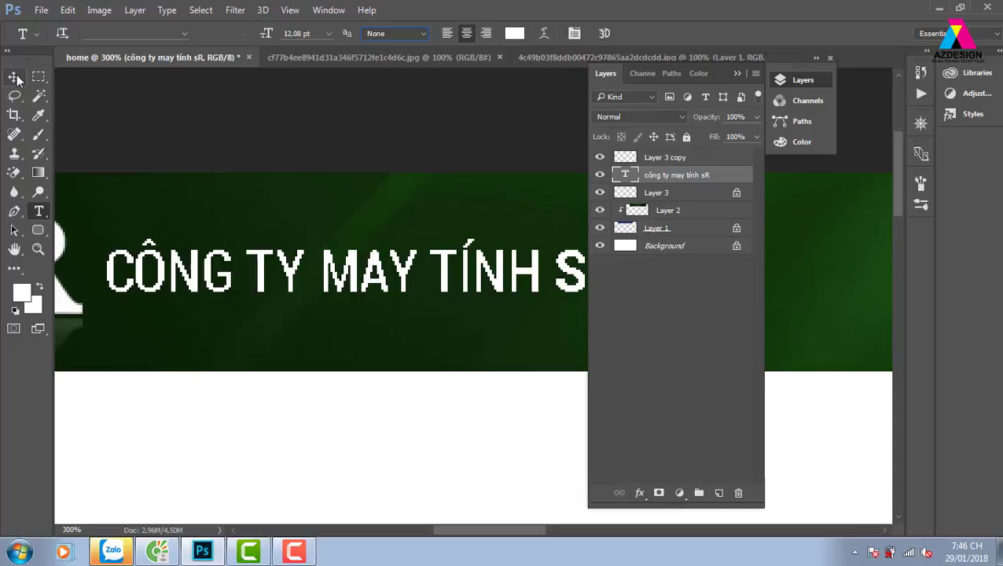
{"action": "left_click", "coordinate": [425, 34]}
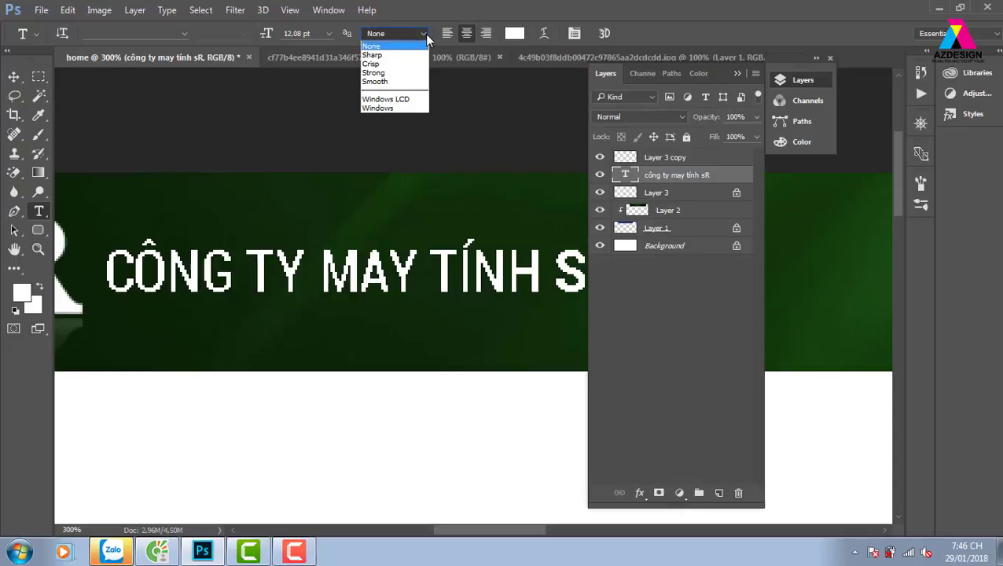
{"action": "left_click", "coordinate": [397, 63]}
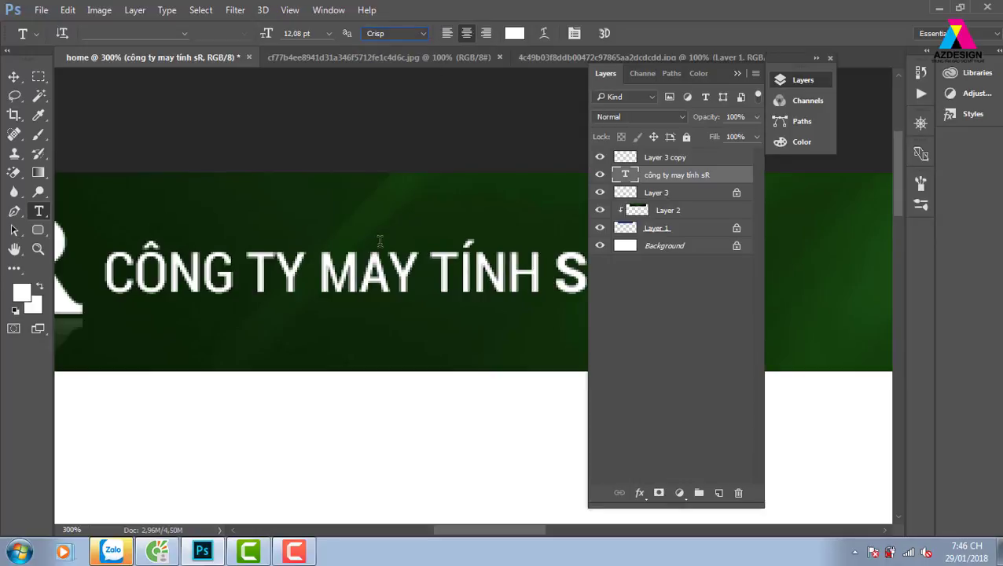
Step: View the document at 100%, bring the banner into view and collapse the Layers panel
{"action": "left_click", "coordinate": [14, 77]}
{"action": "key", "text": "ctrl+1"}
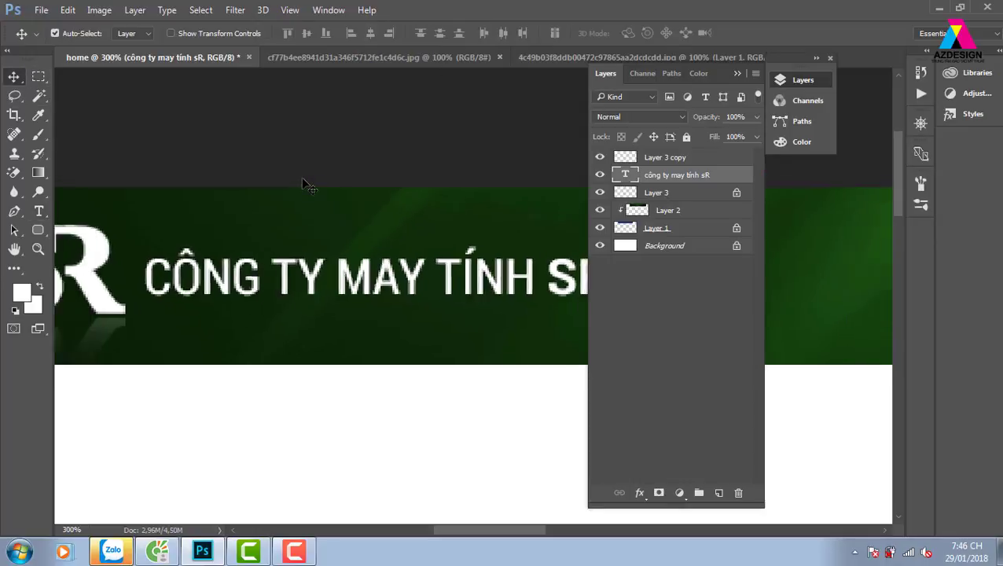
{"action": "left_click_drag", "start_coordinate": [507, 291], "coordinate": [364, 277]}
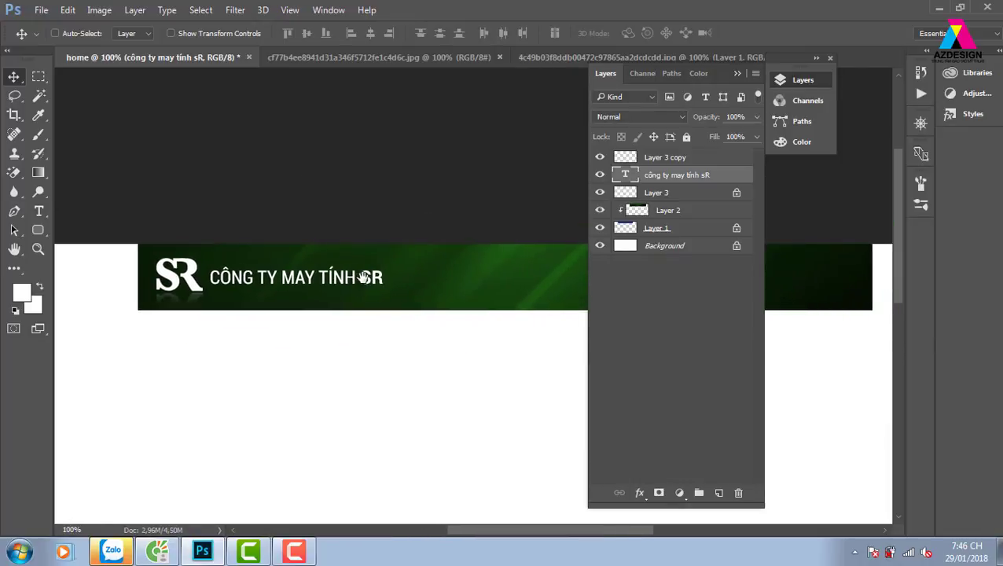
{"action": "left_click", "coordinate": [735, 74]}
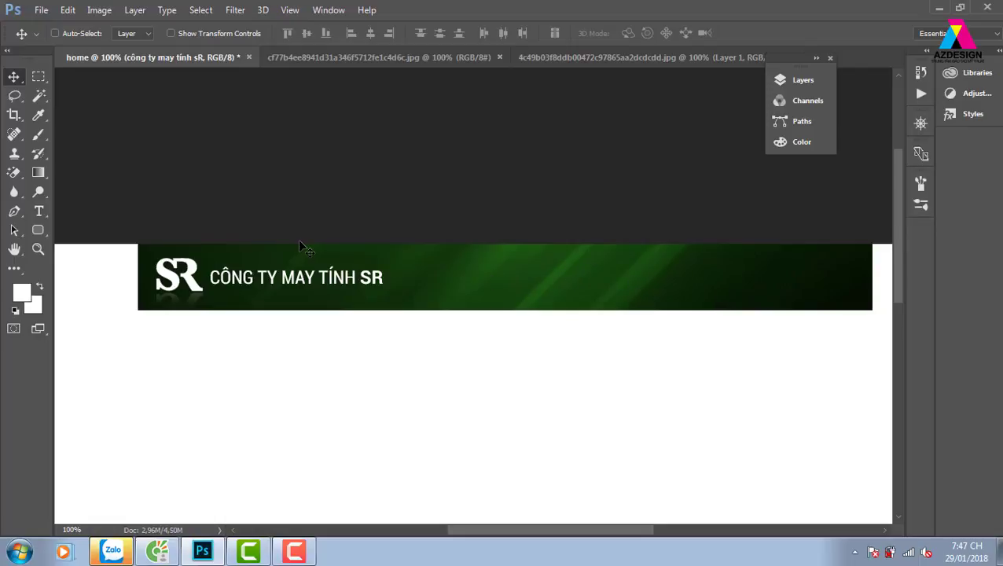
Step: Fill a thin rectangular strip beside the company name with white on a new layer
{"action": "left_click", "coordinate": [40, 78]}
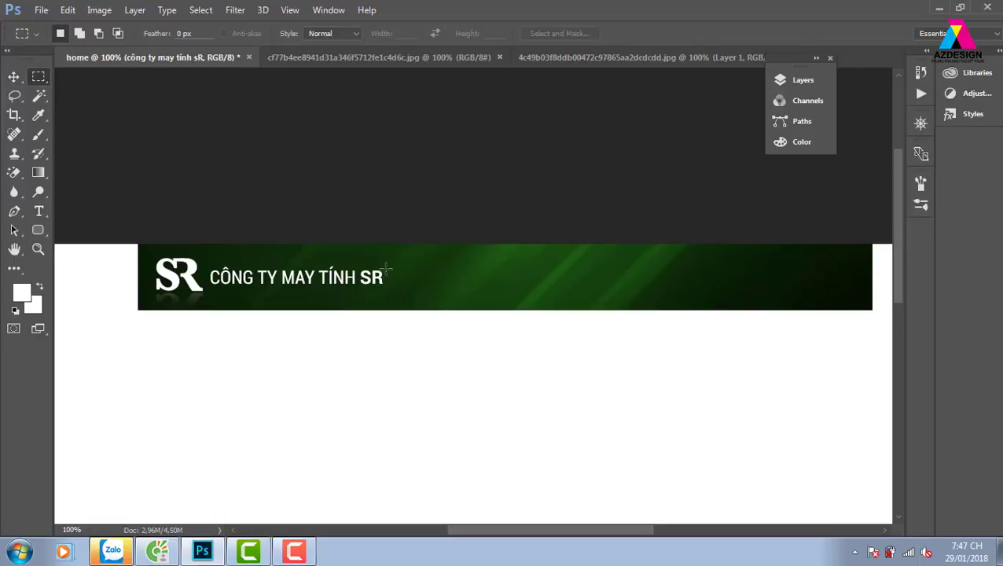
{"action": "left_click_drag", "start_coordinate": [388, 271], "coordinate": [586, 285]}
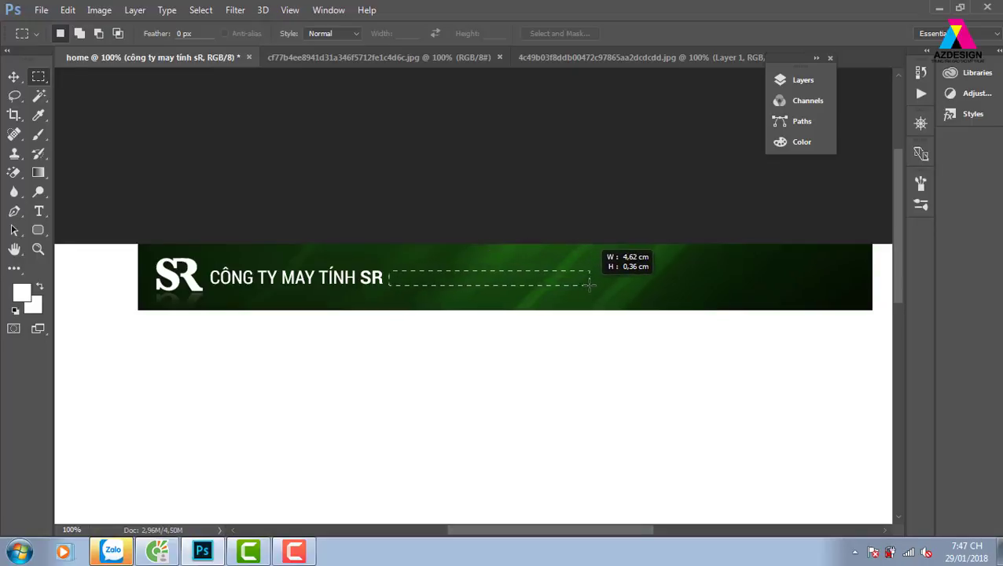
{"action": "left_click_drag", "start_coordinate": [585, 286], "coordinate": [590, 285]}
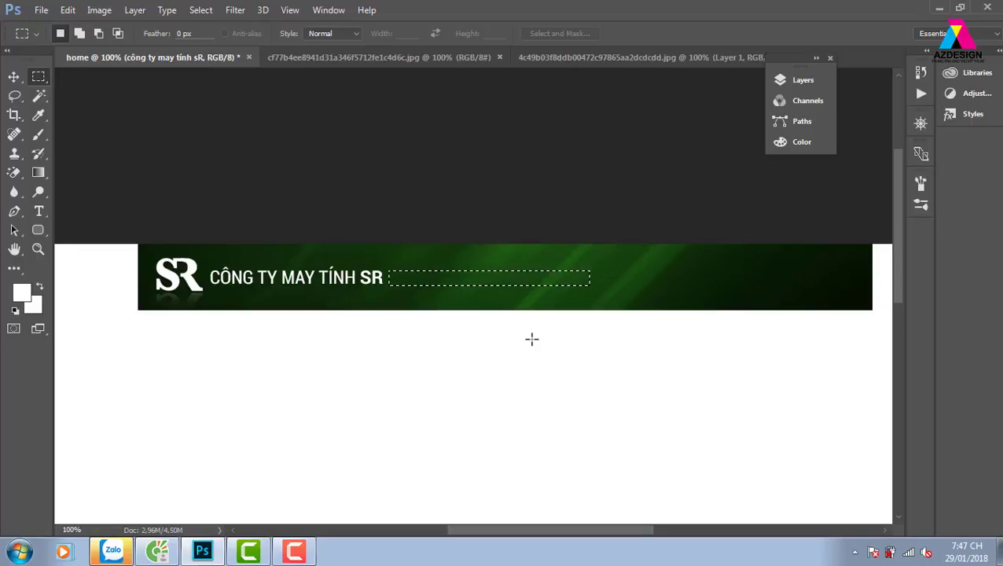
{"action": "key", "text": "ctrl+shift+alt+n"}
{"action": "key", "text": "alt+BackSpace"}
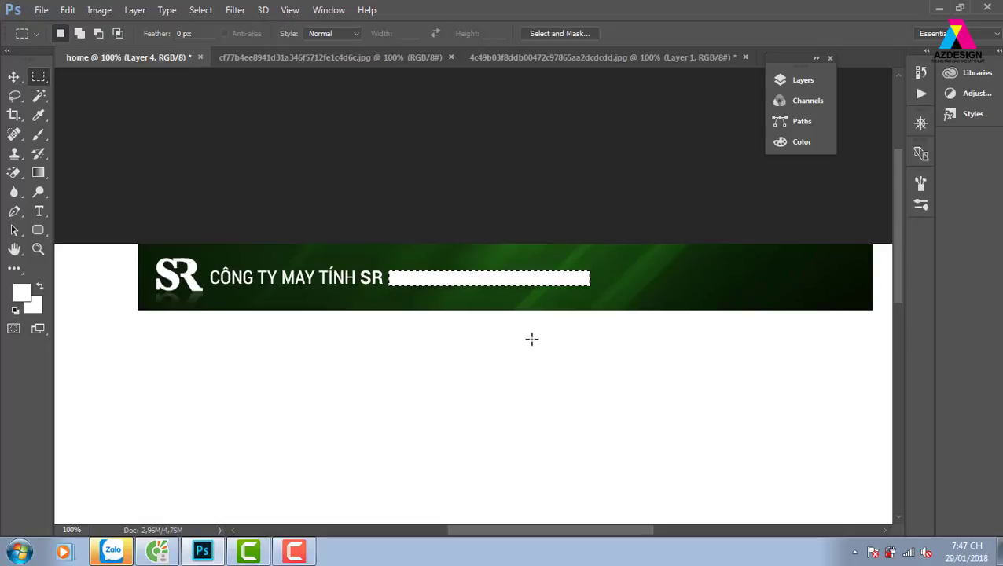
Step: Move the white bar further right and shorten it from its left end
{"action": "key", "text": "ctrl+semicolon"}
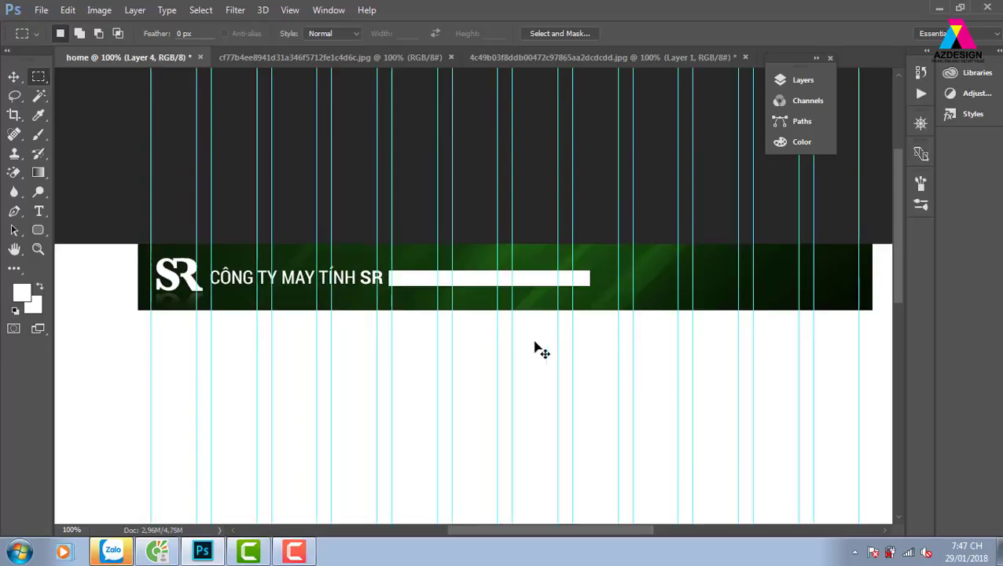
{"action": "key", "text": "v"}
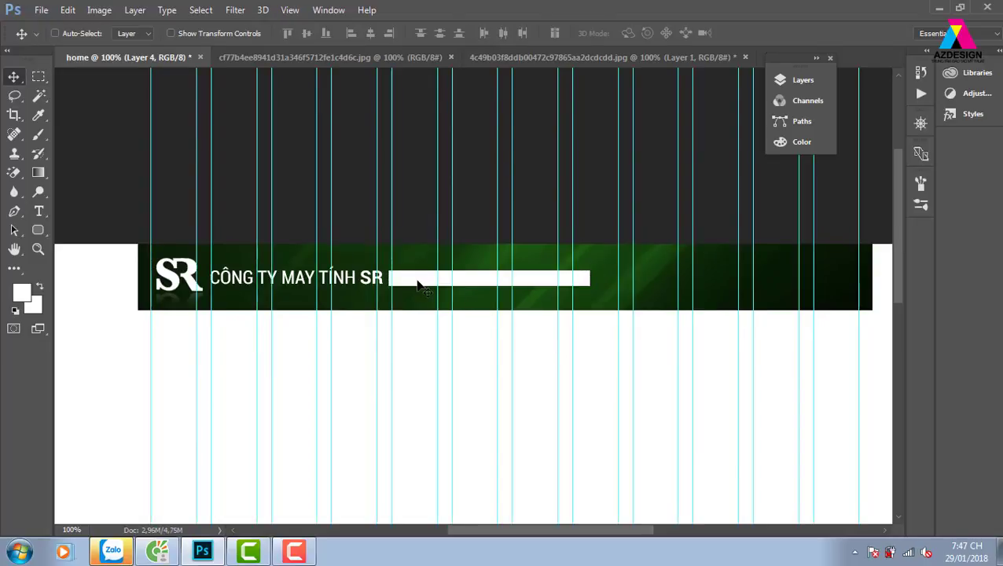
{"action": "left_click_drag", "start_coordinate": [414, 280], "coordinate": [417, 282]}
{"action": "key", "text": "ctrl+t"}
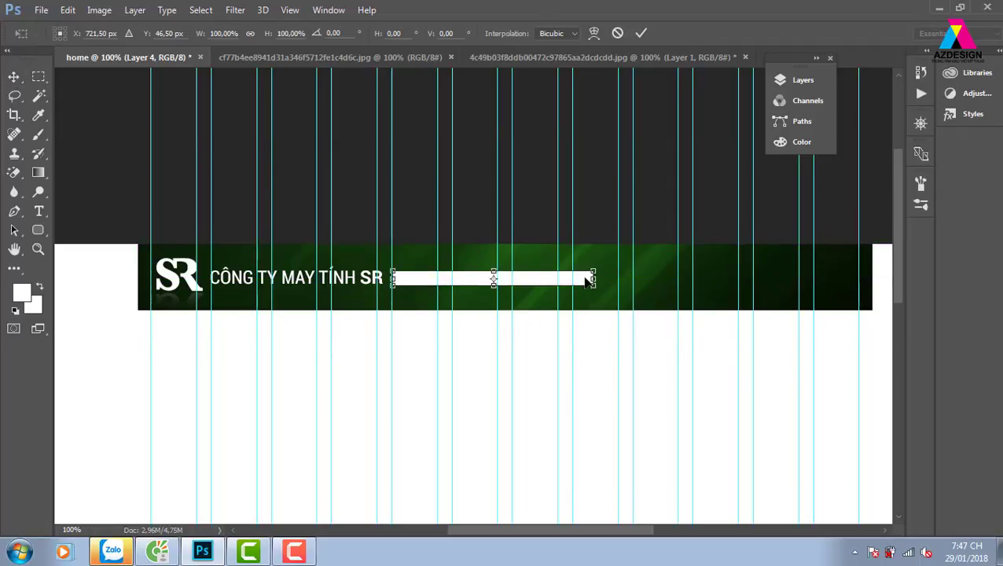
{"action": "left_click_drag", "start_coordinate": [589, 280], "coordinate": [679, 281]}
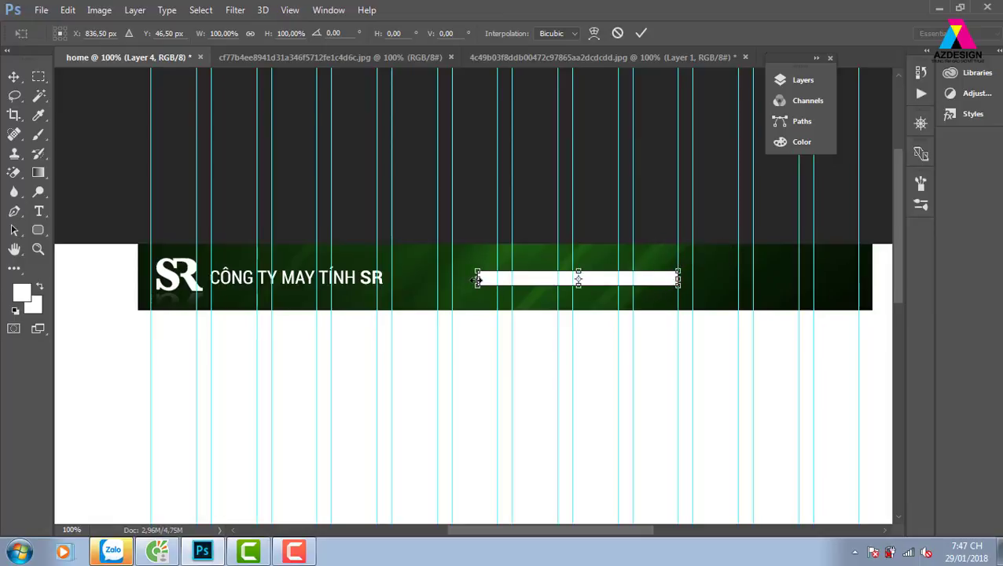
{"action": "left_click_drag", "start_coordinate": [478, 280], "coordinate": [511, 280]}
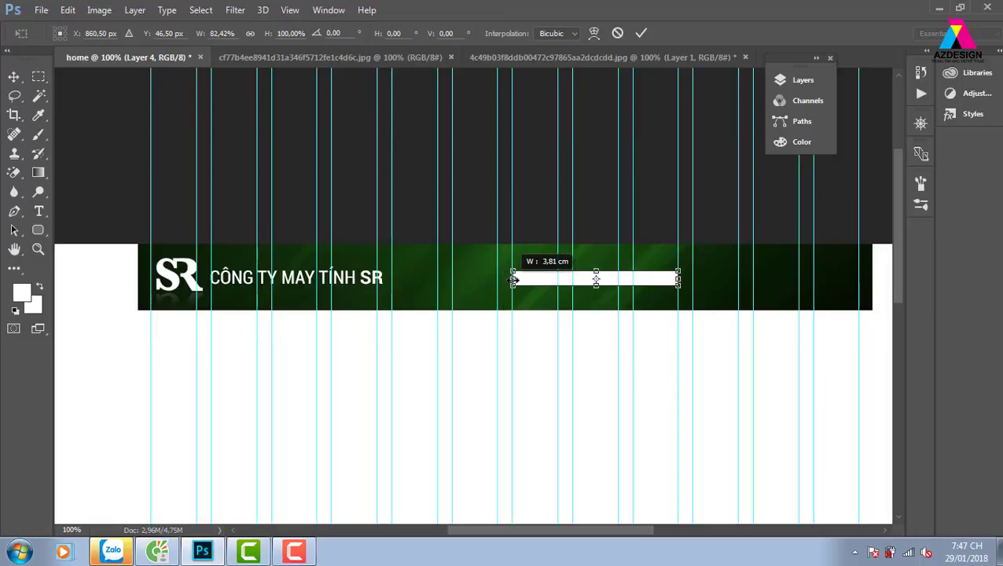
{"action": "key", "text": "Return"}
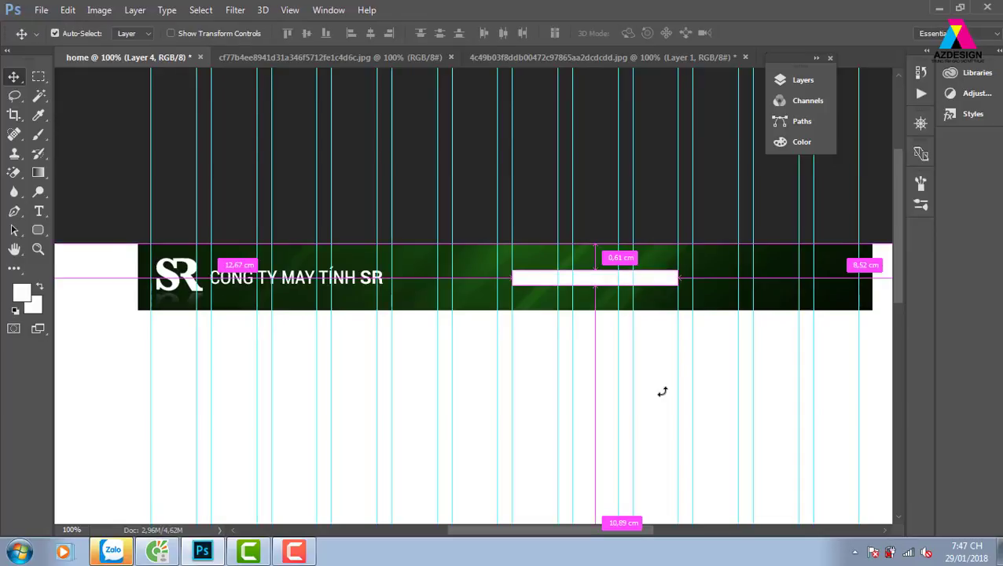
{"action": "key", "text": "ctrl+semicolon"}
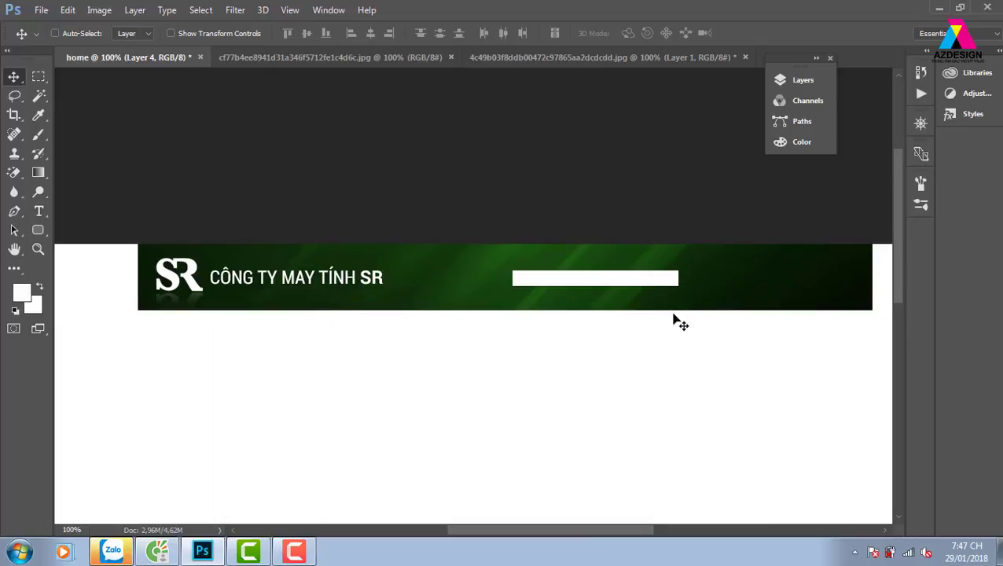
{"action": "key", "text": "ctrl+z"}
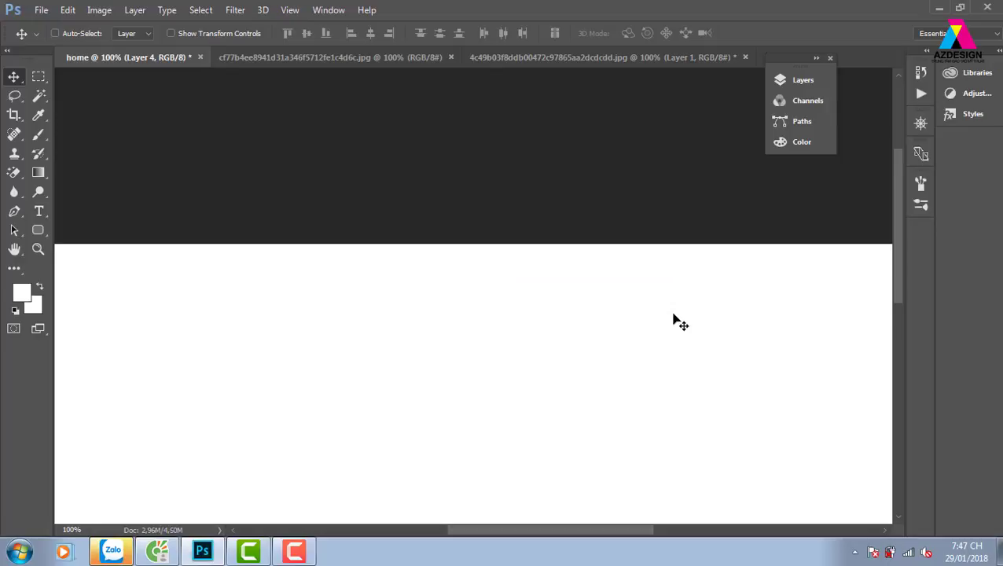
Step: Undo to bring back the green banner, then zoom in on the white search bar
{"action": "scroll", "coordinate": [533, 391], "scroll_direction": "up", "scroll_amount": 3}
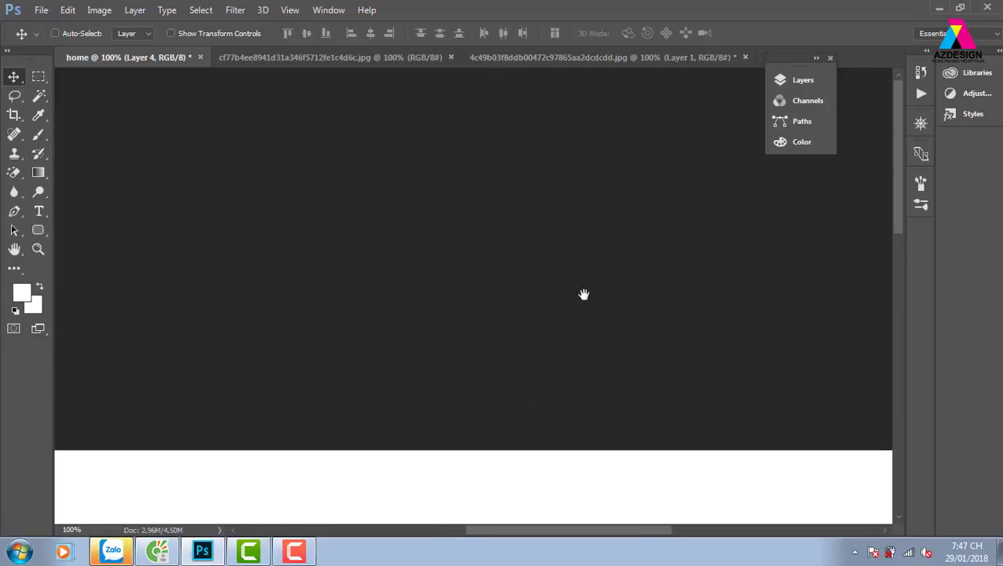
{"action": "scroll", "coordinate": [564, 351], "scroll_direction": "down", "scroll_amount": 1}
{"action": "scroll", "coordinate": [564, 351], "scroll_direction": "down", "scroll_amount": 1}
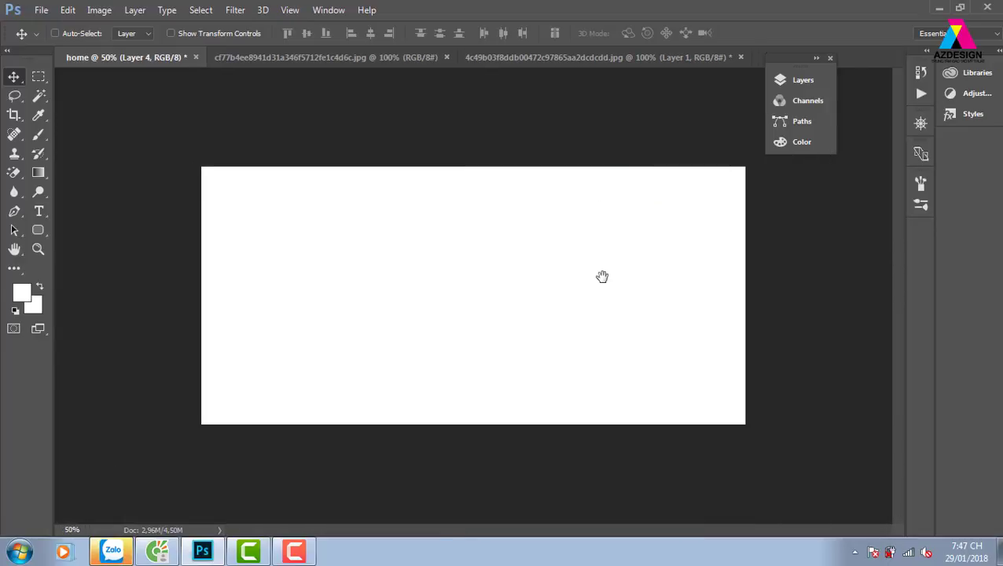
{"action": "key", "text": "ctrl"}
{"action": "key", "text": "ctrl+z"}
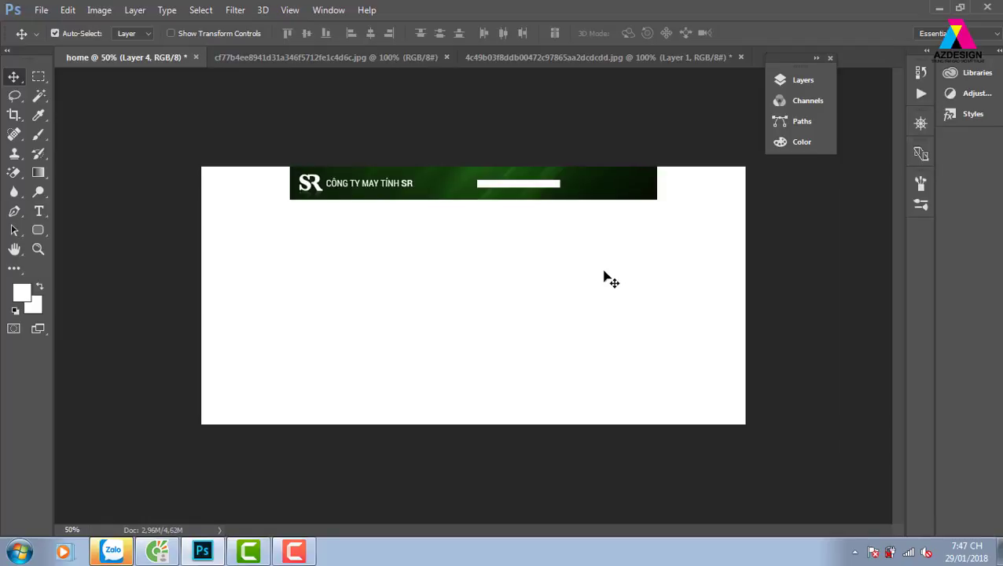
{"action": "scroll", "coordinate": [604, 275], "scroll_direction": "up", "scroll_amount": 1}
{"action": "scroll", "coordinate": [600, 184], "scroll_direction": "up", "scroll_amount": 1}
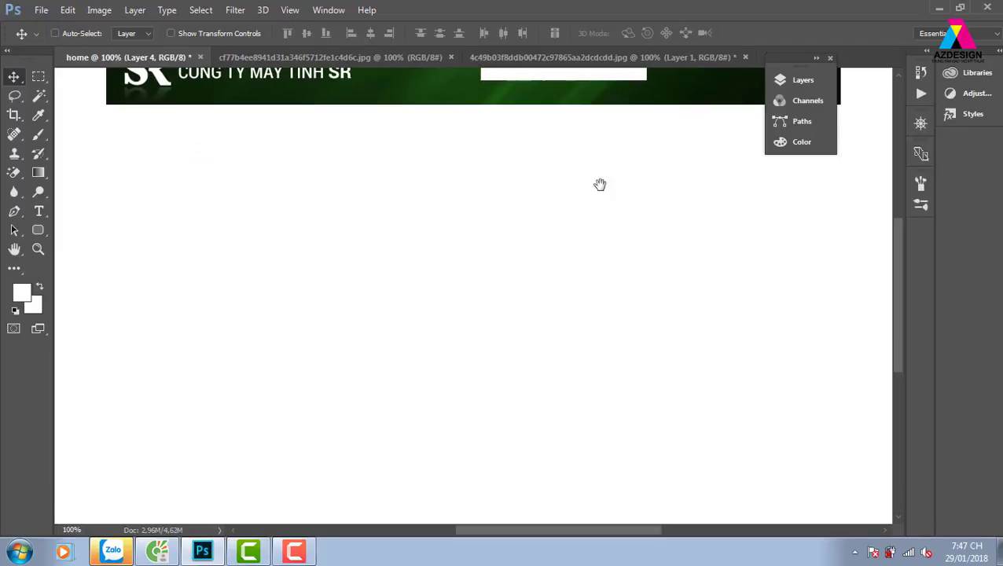
{"action": "scroll", "coordinate": [600, 184], "scroll_direction": "up", "scroll_amount": 3}
{"action": "scroll", "coordinate": [593, 275], "scroll_direction": "up", "scroll_amount": 1}
{"action": "key", "text": "ctrl+plus"}
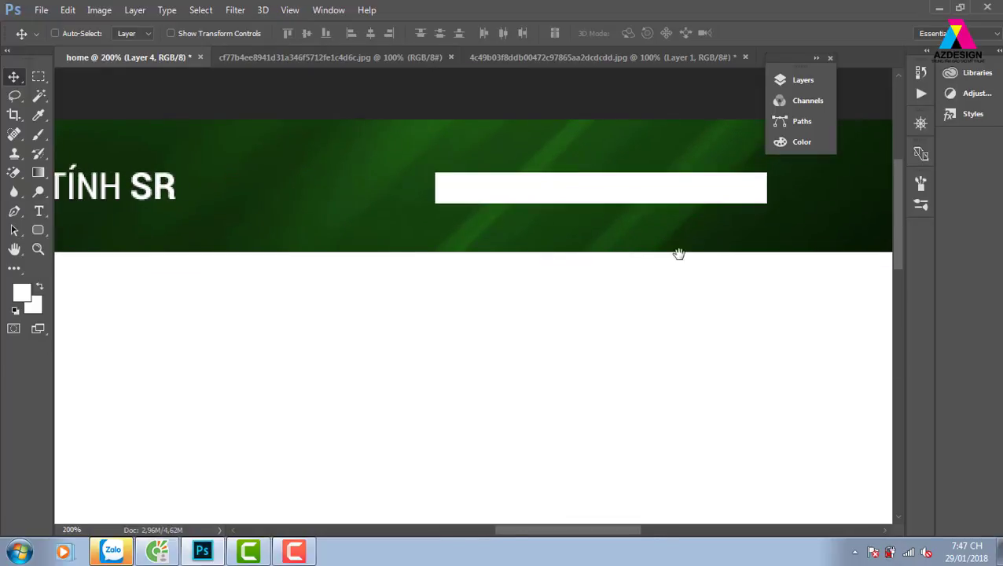
{"action": "left_click_drag", "start_coordinate": [678, 254], "coordinate": [542, 277]}
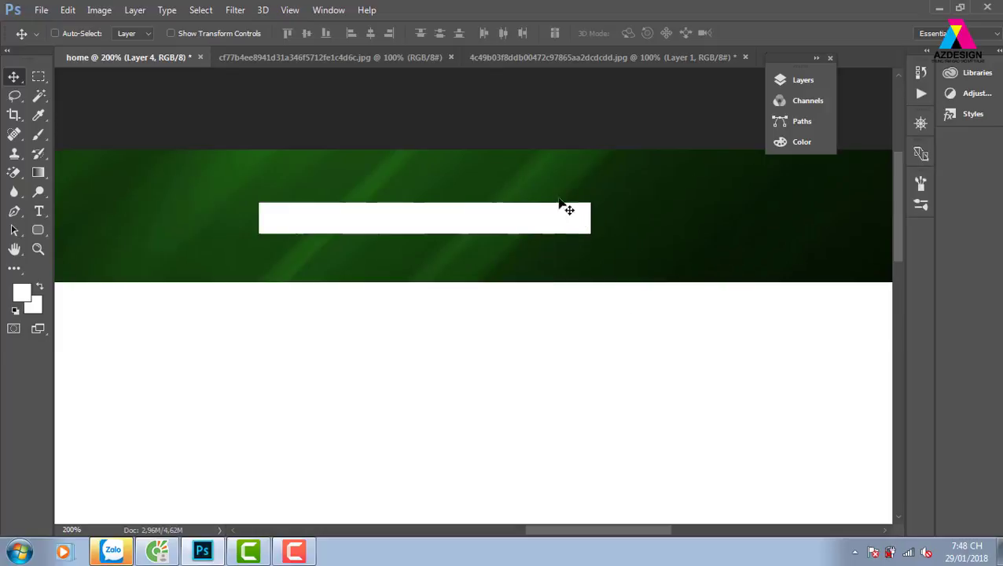
Step: Switch to the Custom Shape tool and choose the magnifying-glass preset
{"action": "left_click", "coordinate": [39, 235]}
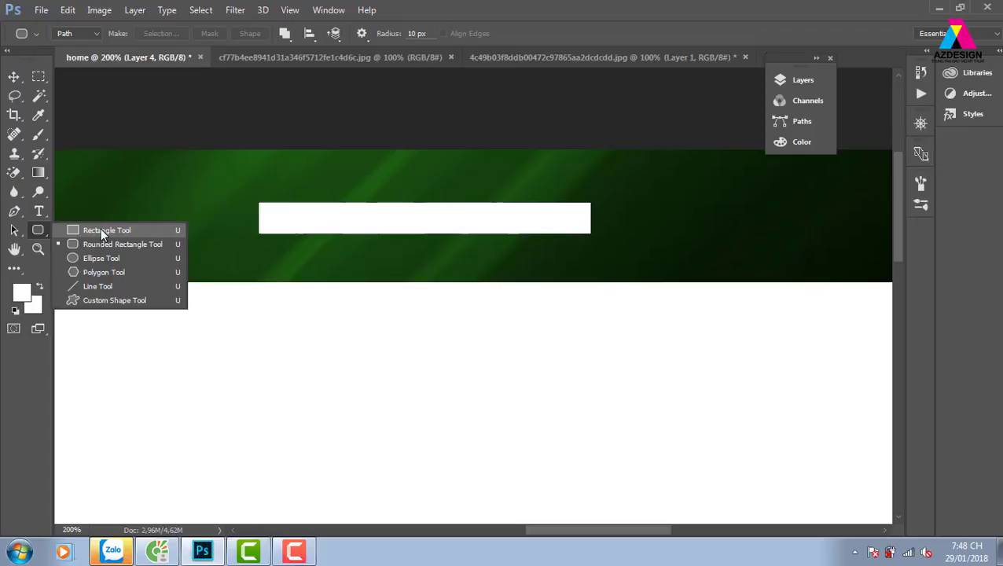
{"action": "left_click", "coordinate": [105, 305]}
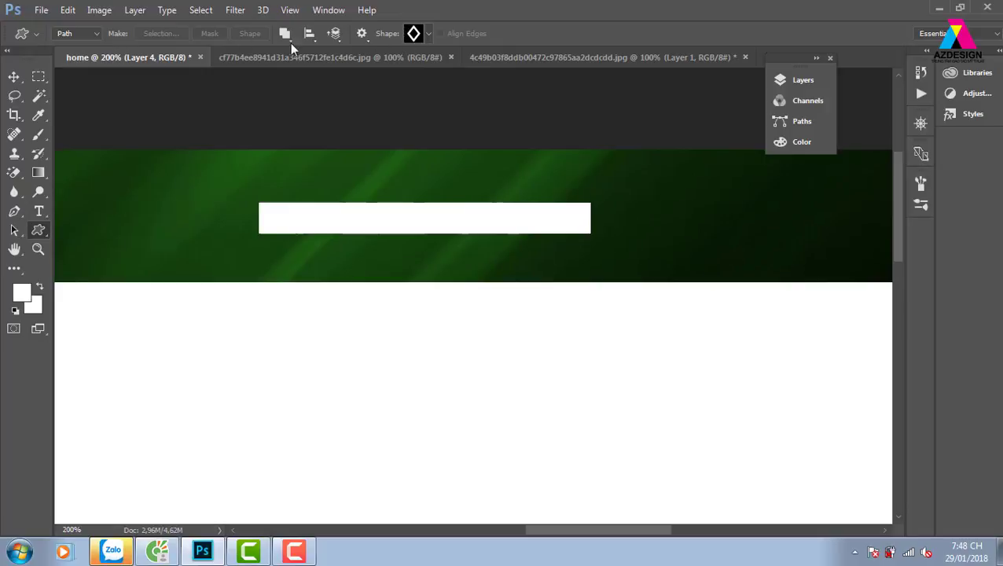
{"action": "left_click", "coordinate": [428, 34]}
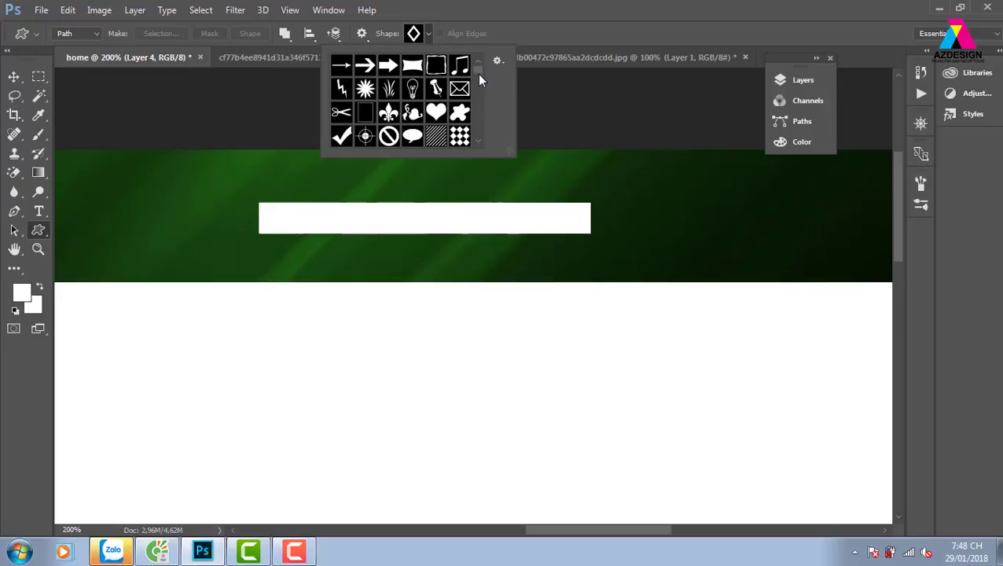
{"action": "left_click_drag", "start_coordinate": [476, 71], "coordinate": [482, 144]}
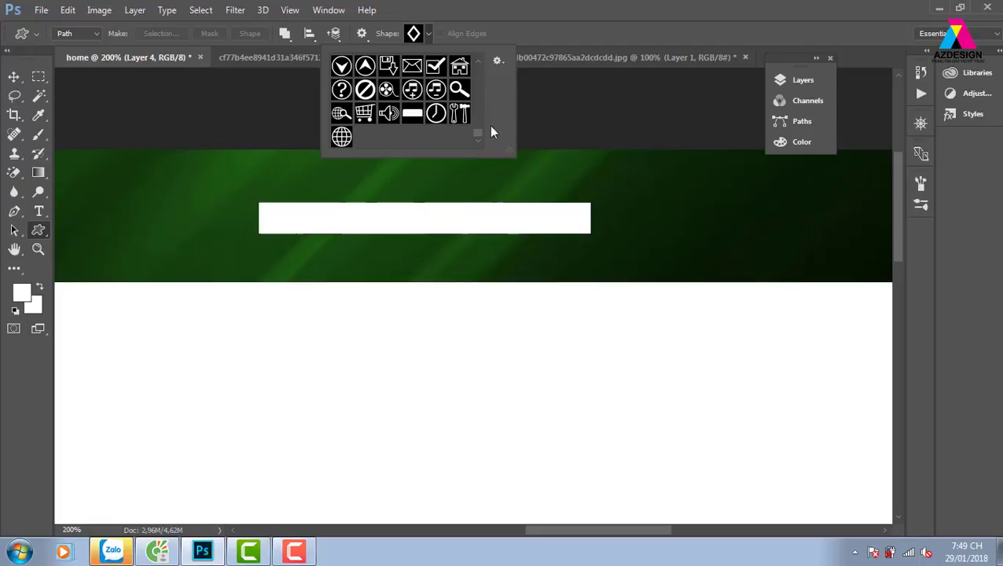
{"action": "left_click", "coordinate": [497, 61]}
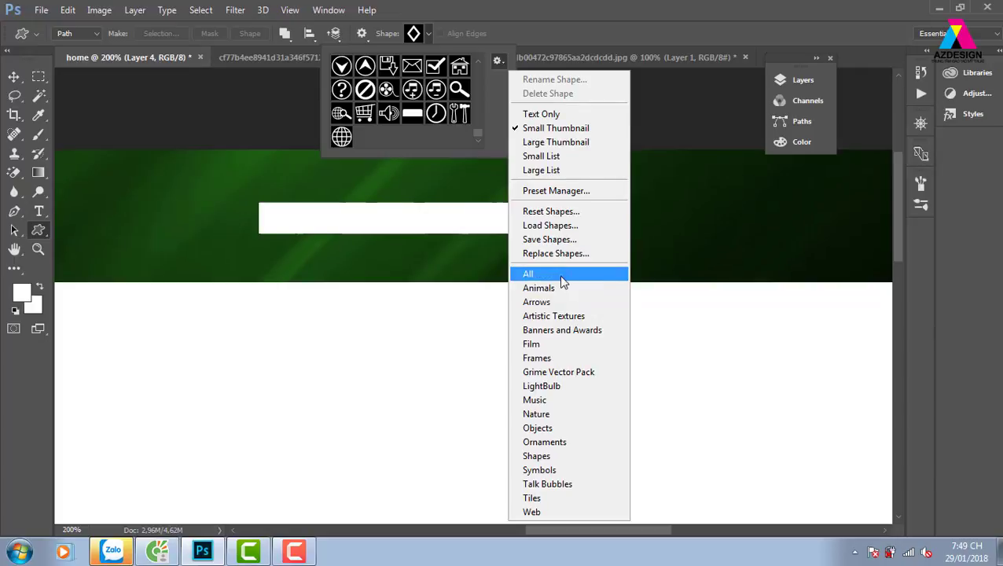
{"action": "left_click", "coordinate": [459, 93]}
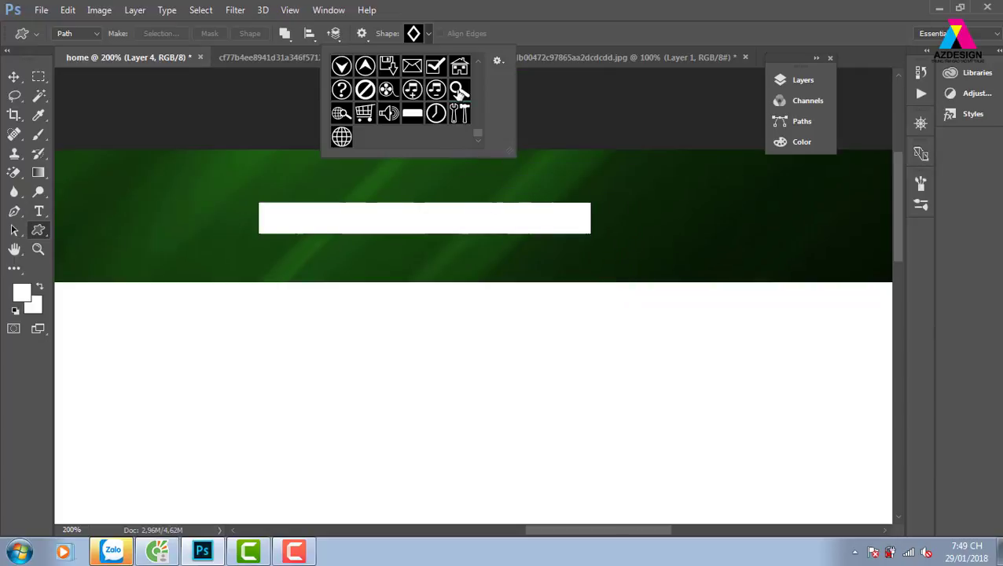
{"action": "left_click", "coordinate": [459, 92]}
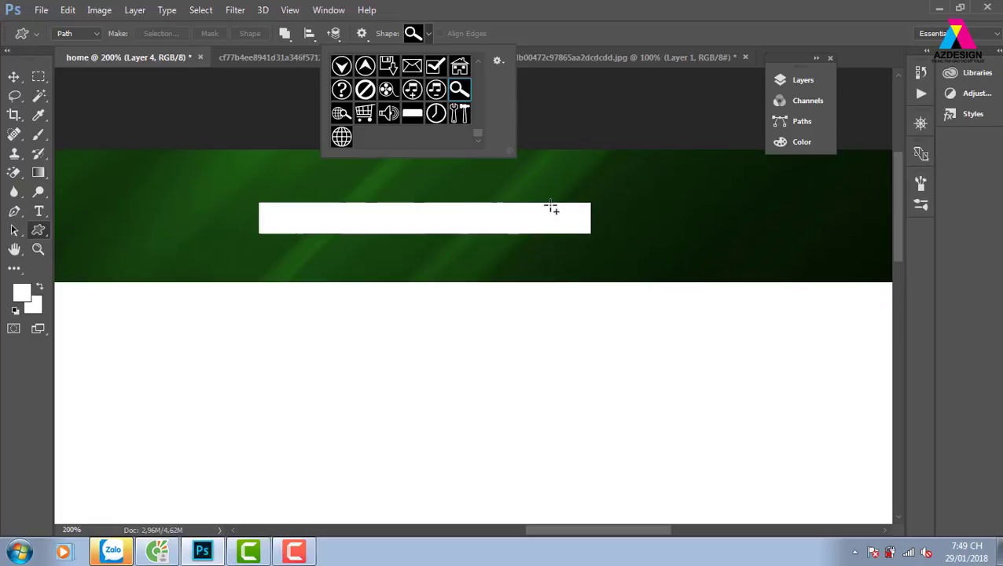
Step: Draw the magnifier at the bar's right end, load it as a selection, add a layer
{"action": "left_click", "coordinate": [555, 208]}
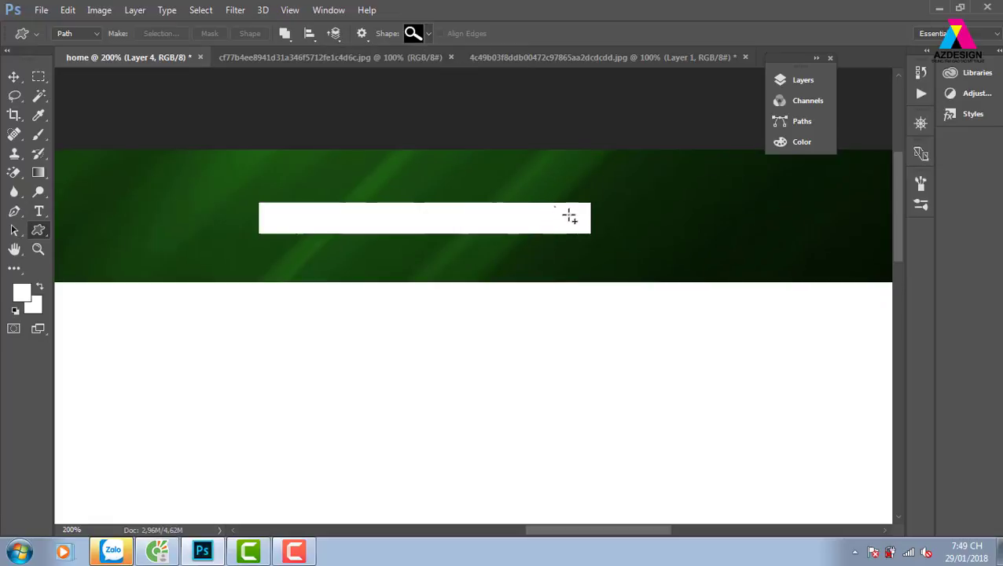
{"action": "left_click_drag", "start_coordinate": [569, 216], "coordinate": [588, 228]}
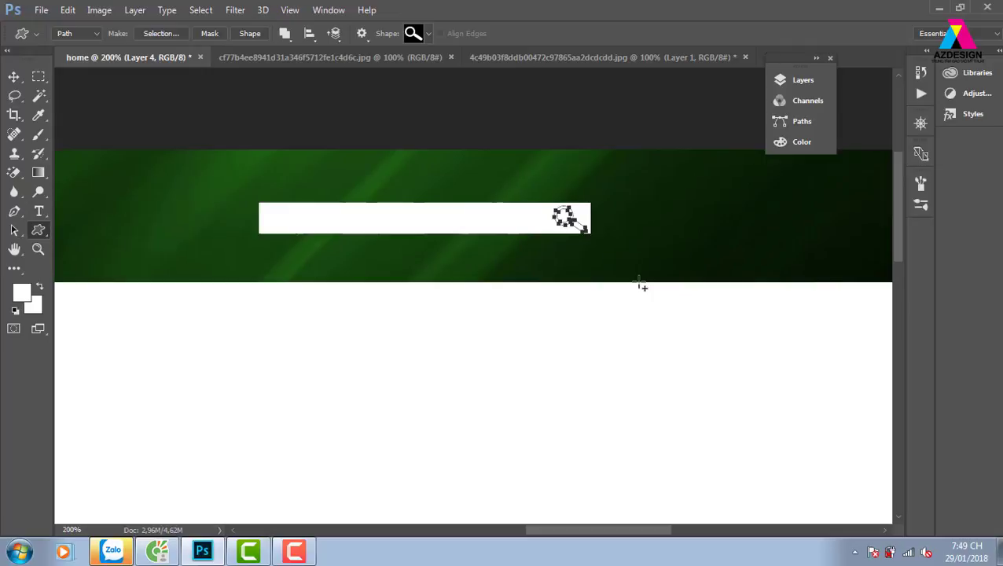
{"action": "key", "text": "ctrl+Return"}
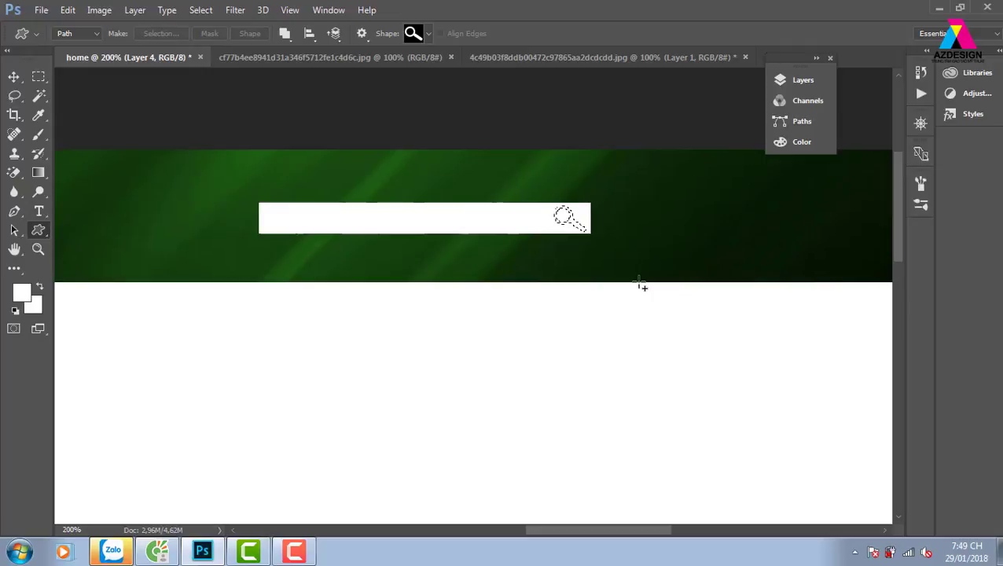
{"action": "key", "text": "F7"}
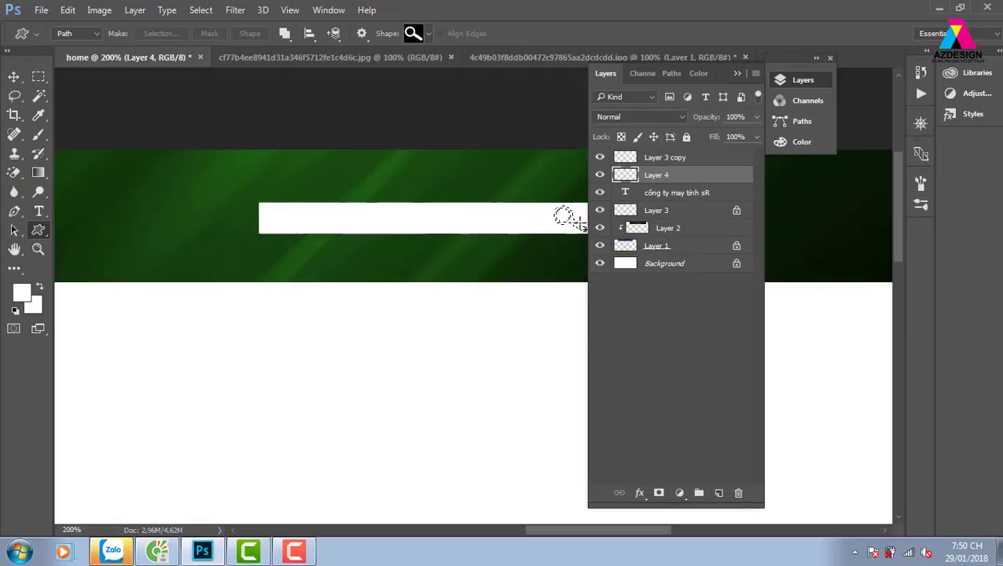
{"action": "left_click", "coordinate": [718, 492]}
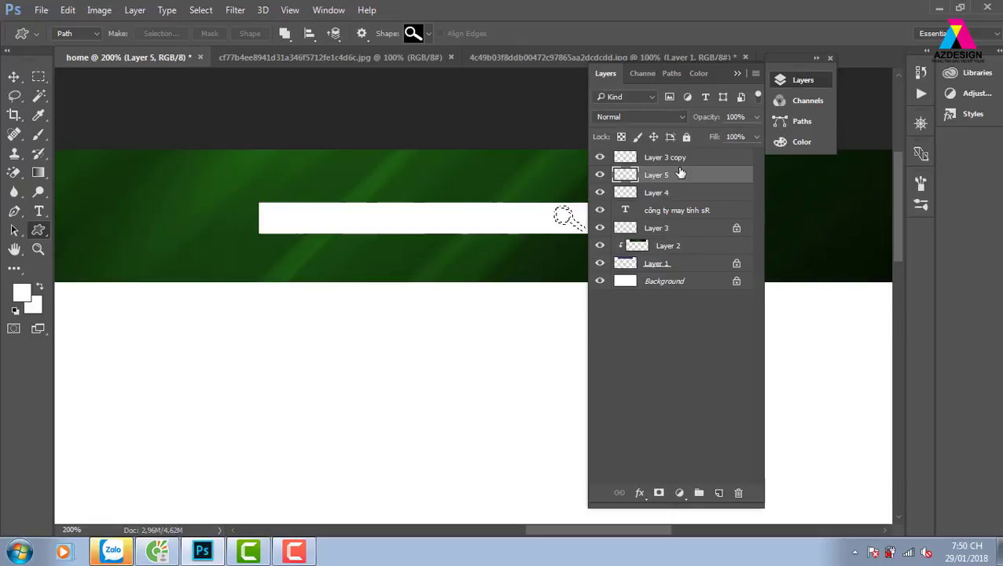
Step: Fill the magnifier selection with dark green #317424 and deselect
{"action": "left_click", "coordinate": [21, 292]}
{"action": "left_click_drag", "start_coordinate": [750, 275], "coordinate": [747, 272]}
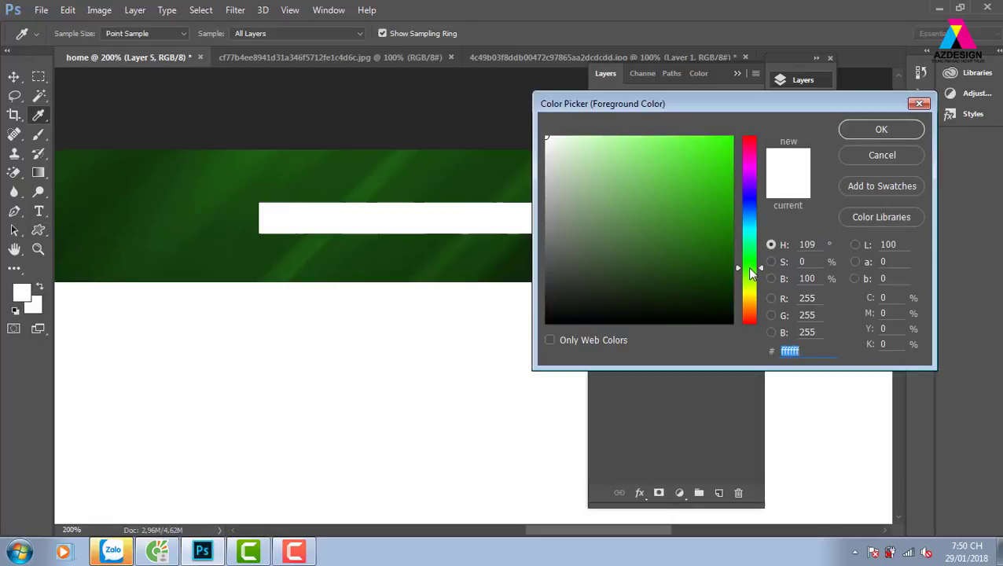
{"action": "left_click_drag", "start_coordinate": [691, 241], "coordinate": [674, 238]}
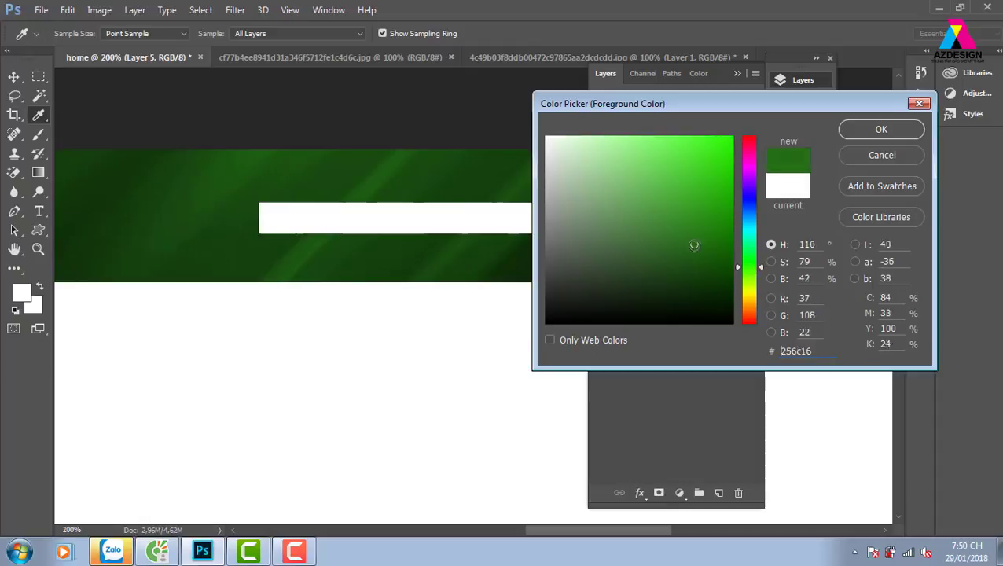
{"action": "left_click", "coordinate": [881, 129]}
{"action": "key", "text": "alt+BackSpace"}
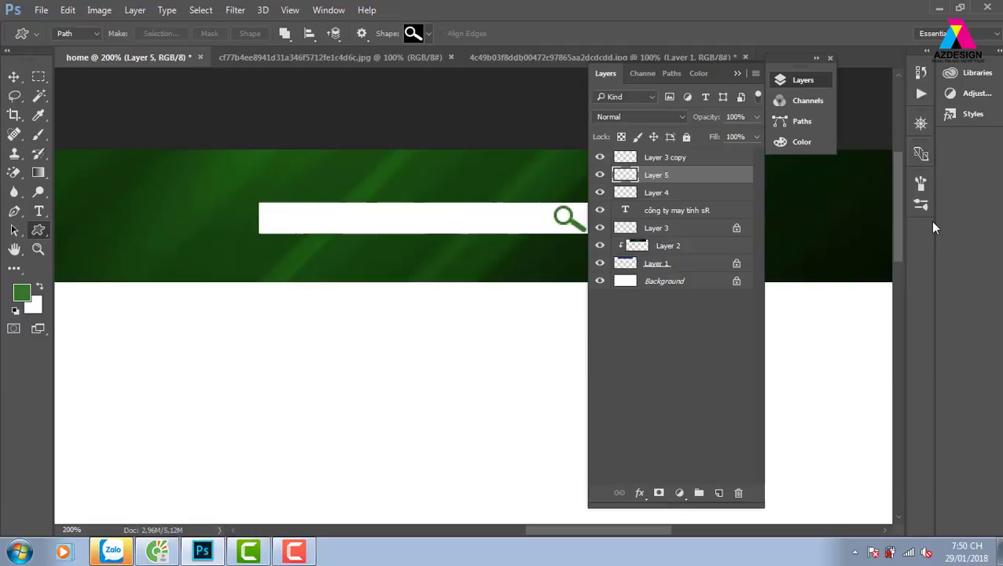
{"action": "key", "text": "ctrl+d"}
{"action": "left_click", "coordinate": [735, 129]}
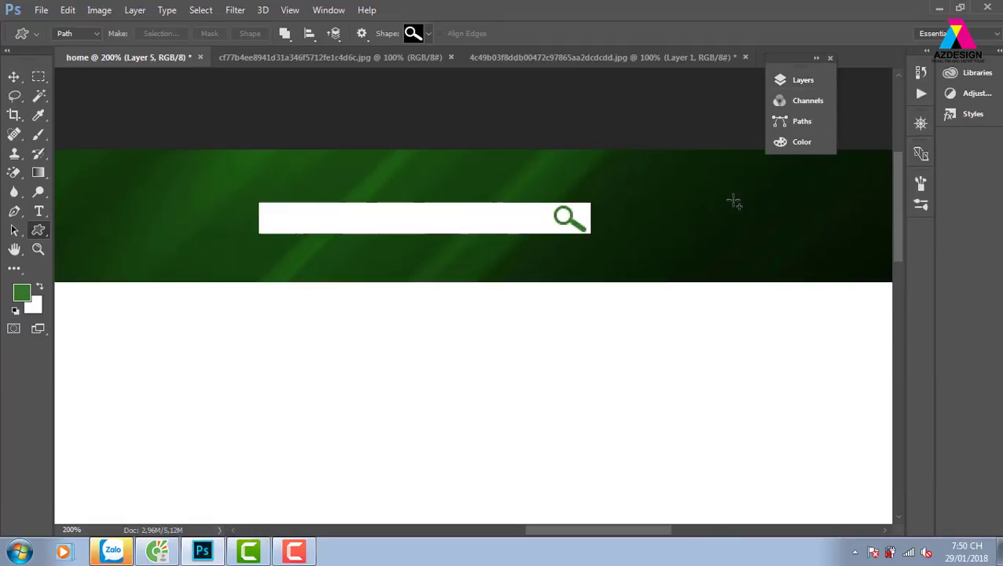
{"action": "left_click", "coordinate": [681, 296]}
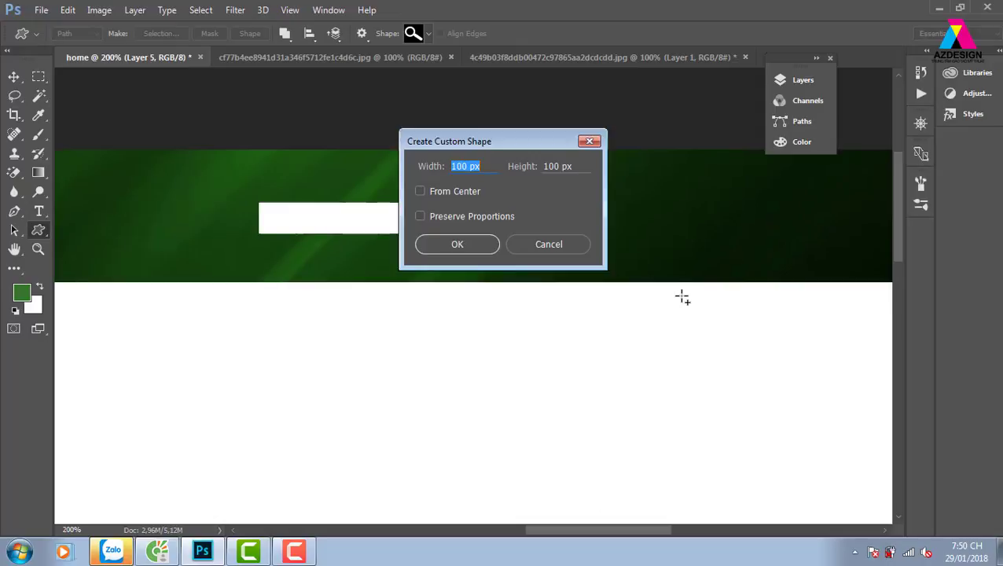
{"action": "left_click", "coordinate": [589, 140]}
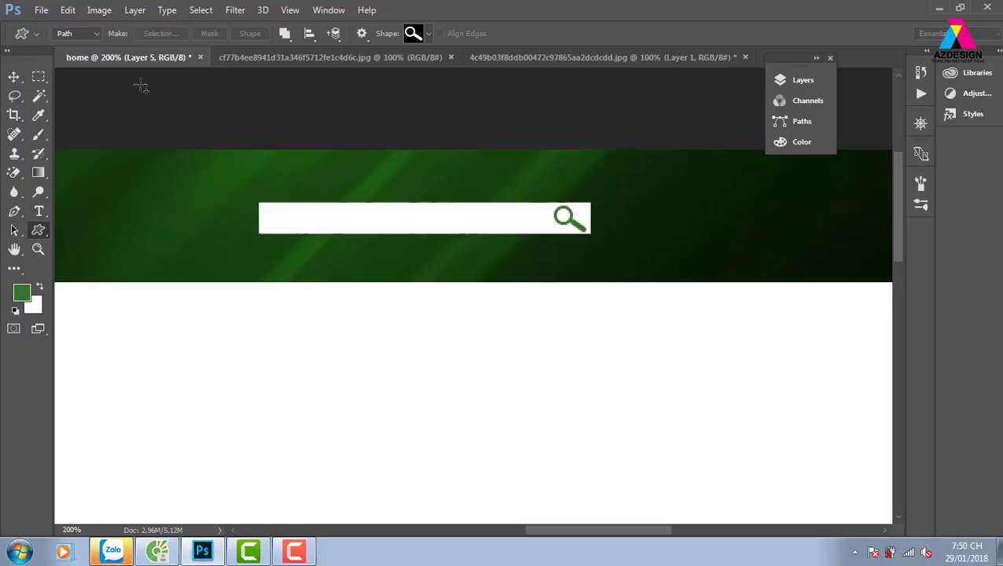
Step: Zoom out and pan to centre the whole green SR header with its search bar
{"action": "left_click", "coordinate": [13, 77]}
{"action": "left_click_drag", "start_coordinate": [495, 318], "coordinate": [578, 303]}
{"action": "key", "text": "ctrl+minus"}
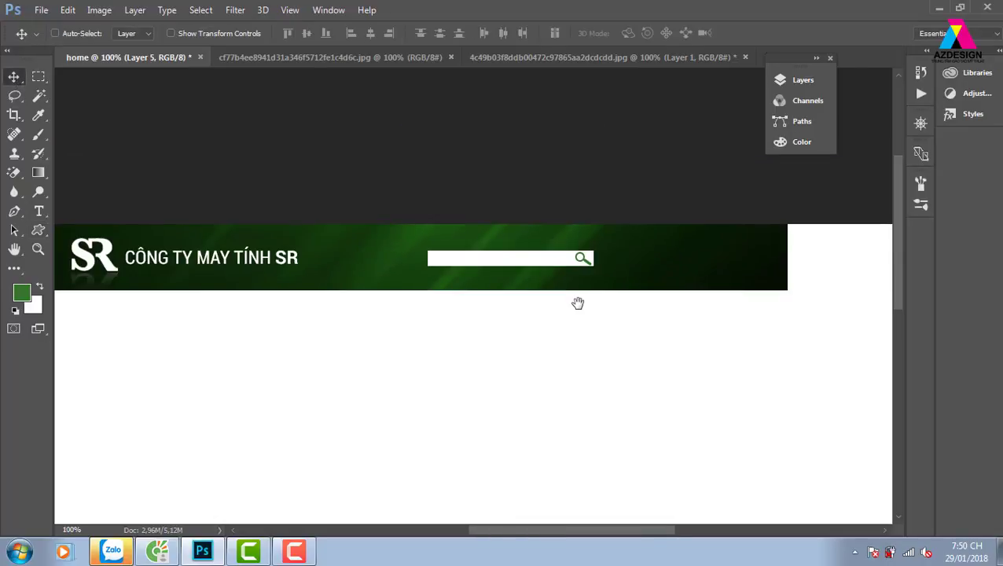
{"action": "left_click_drag", "start_coordinate": [654, 333], "coordinate": [649, 295]}
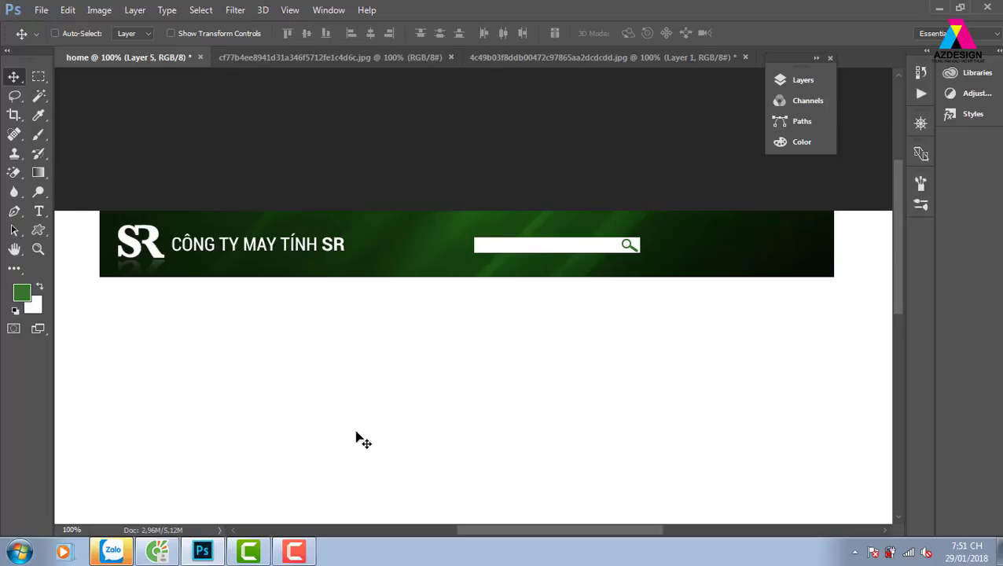
Step: Open CHUANHOTRO.ai from E:\Dao tao website\tư liệu in Illustrator
{"action": "key", "text": "super+e"}
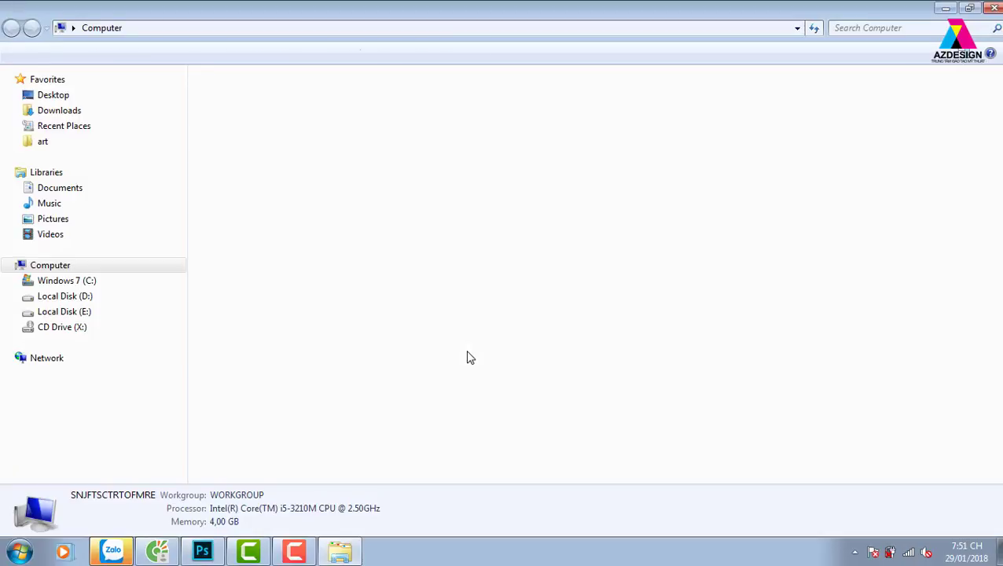
{"action": "double_click", "coordinate": [621, 120]}
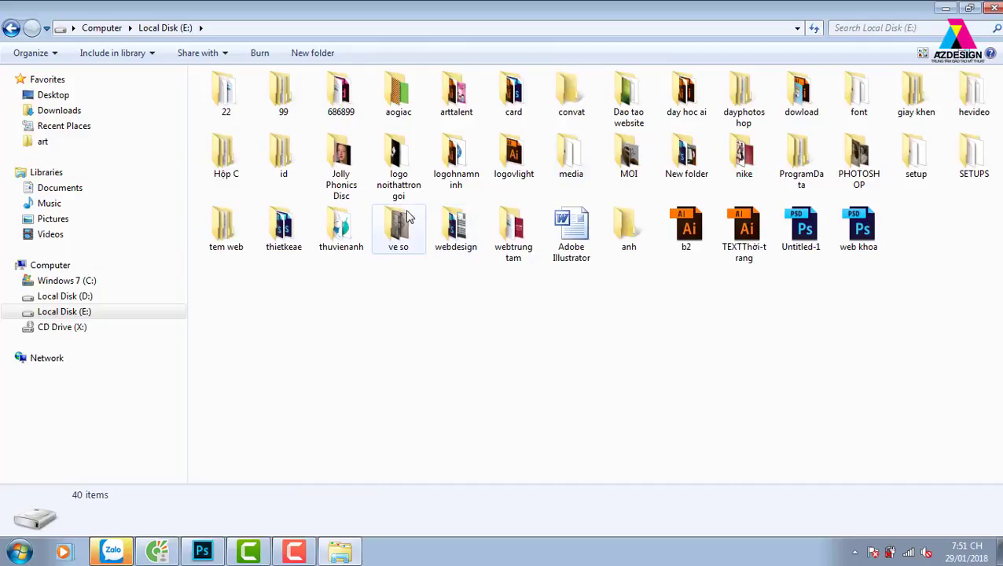
{"action": "double_click", "coordinate": [628, 99]}
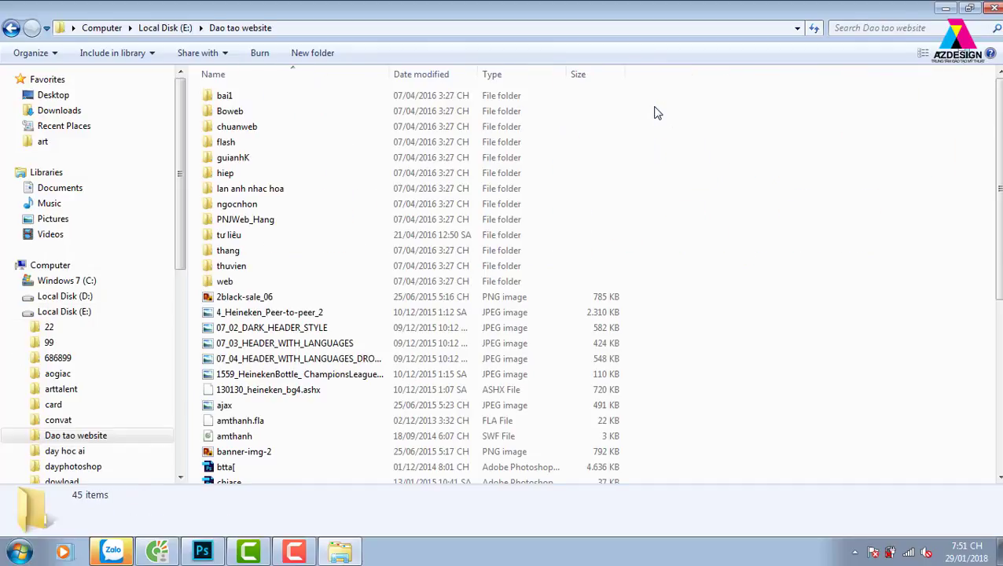
{"action": "double_click", "coordinate": [245, 235]}
{"action": "left_click", "coordinate": [478, 196]}
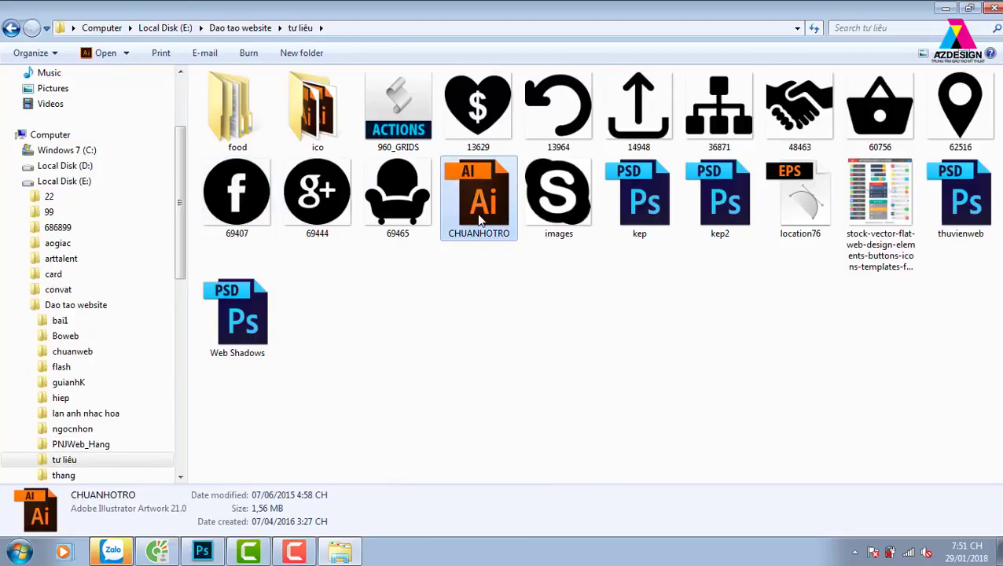
{"action": "mouse_move", "coordinate": [479, 200]}
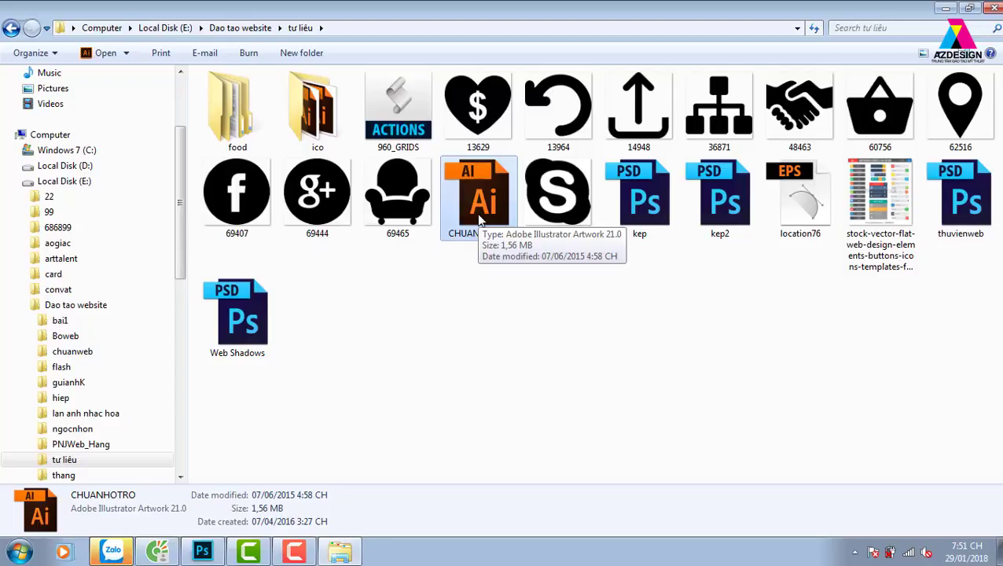
{"action": "double_click", "coordinate": [479, 220]}
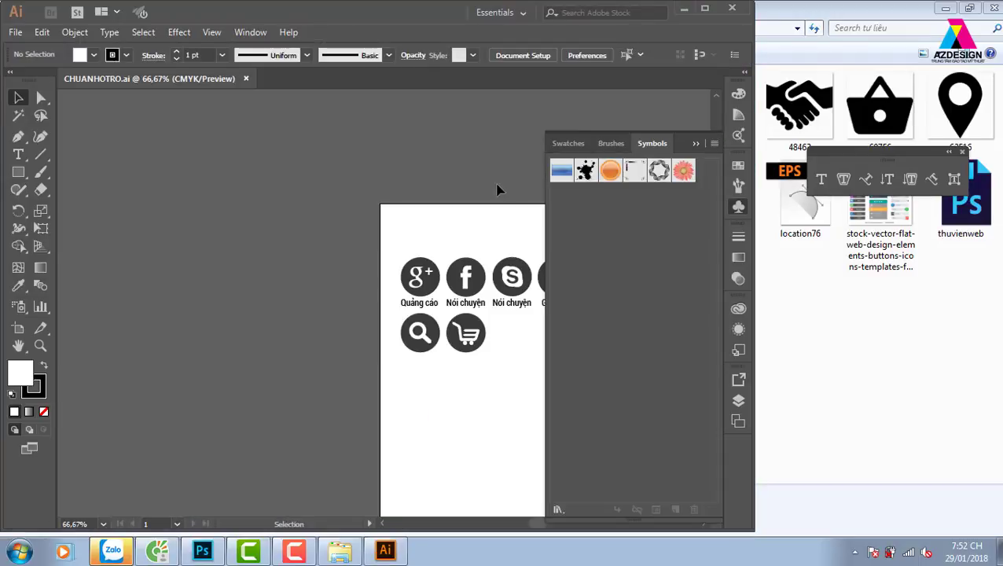
Step: At 100% view, select the top row of four social icons and drag them onto the Photoshop mockup
{"action": "left_click", "coordinate": [705, 9]}
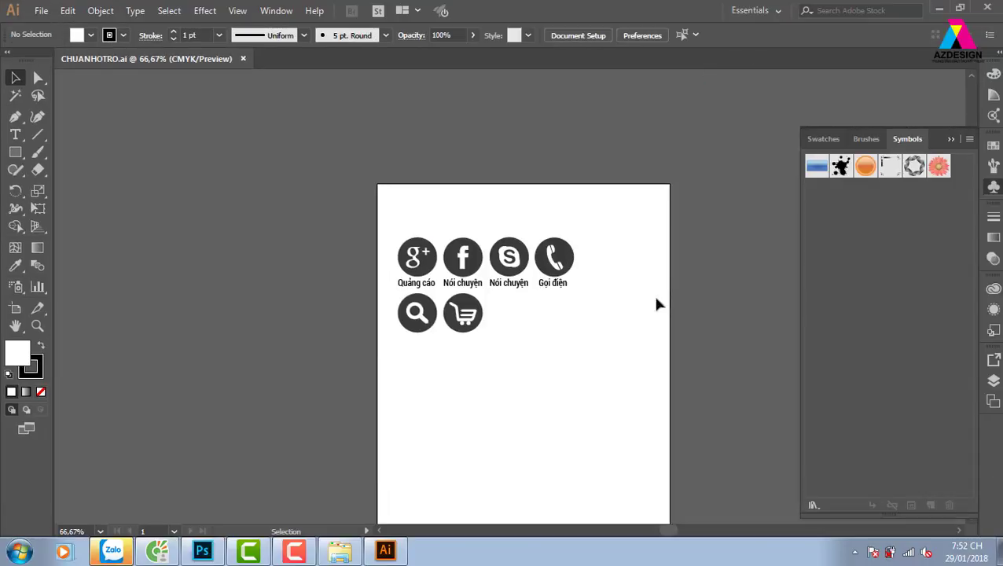
{"action": "key", "text": "ctrl+1"}
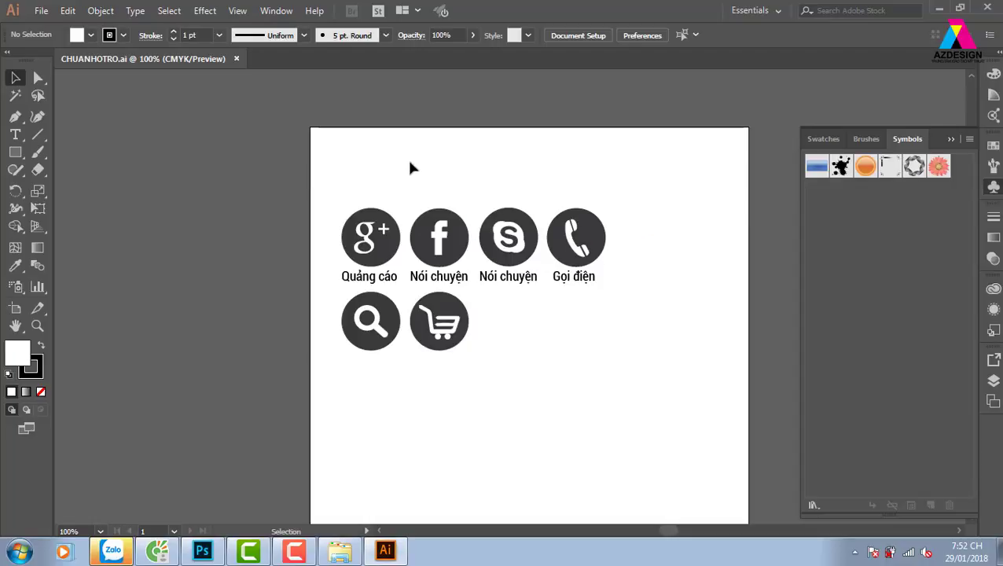
{"action": "mouse_move", "coordinate": [343, 162]}
{"action": "left_mouse_down"}
{"action": "mouse_move", "coordinate": [560, 244]}
{"action": "mouse_move", "coordinate": [656, 242]}
{"action": "left_mouse_up"}
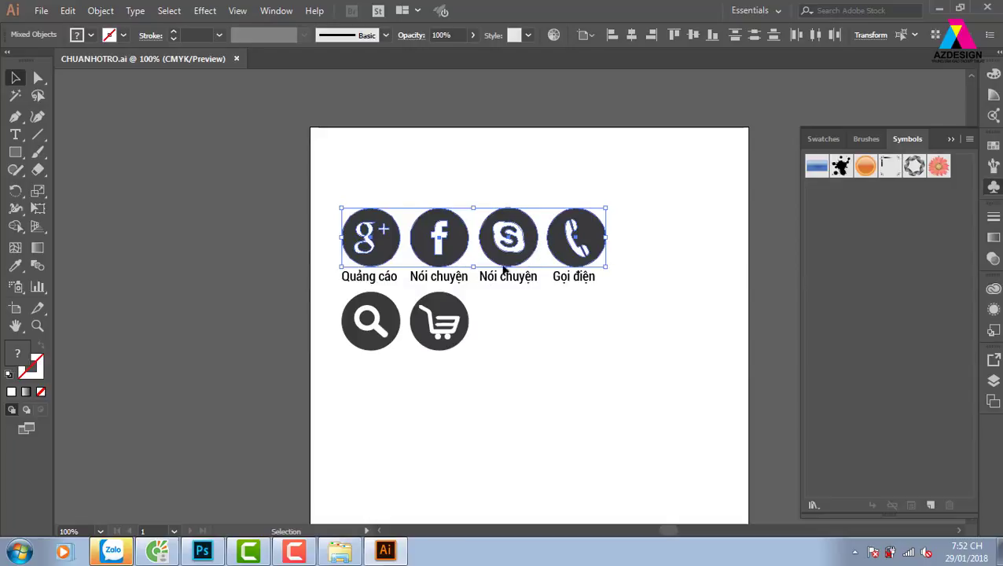
{"action": "mouse_move", "coordinate": [526, 251]}
{"action": "left_mouse_down"}
{"action": "mouse_move", "coordinate": [244, 484]}
{"action": "mouse_move", "coordinate": [202, 553]}
{"action": "mouse_move", "coordinate": [558, 282]}
{"action": "left_mouse_up"}
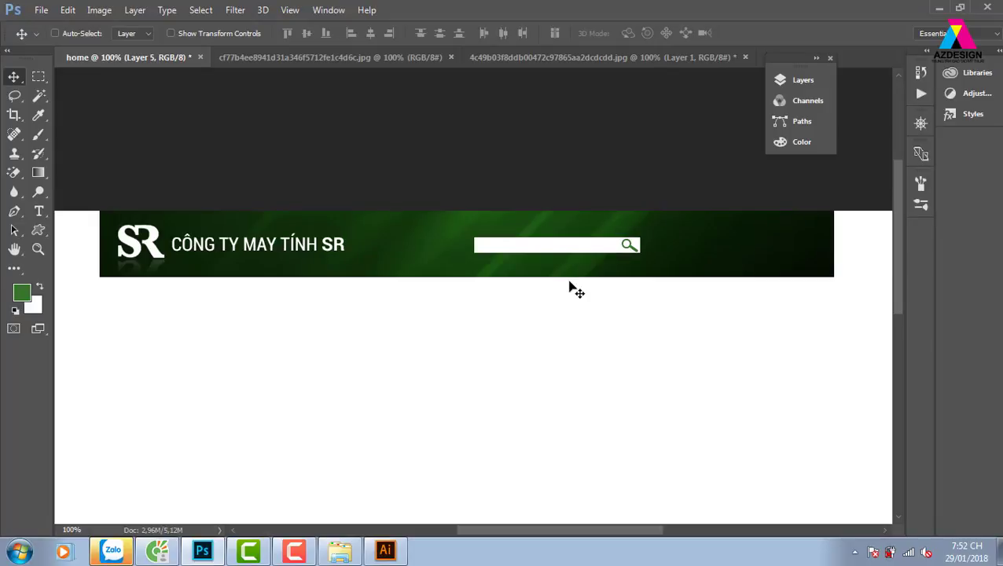
Step: Place the social icons and scale them down to sit right of the search bar
{"action": "key", "text": "Return"}
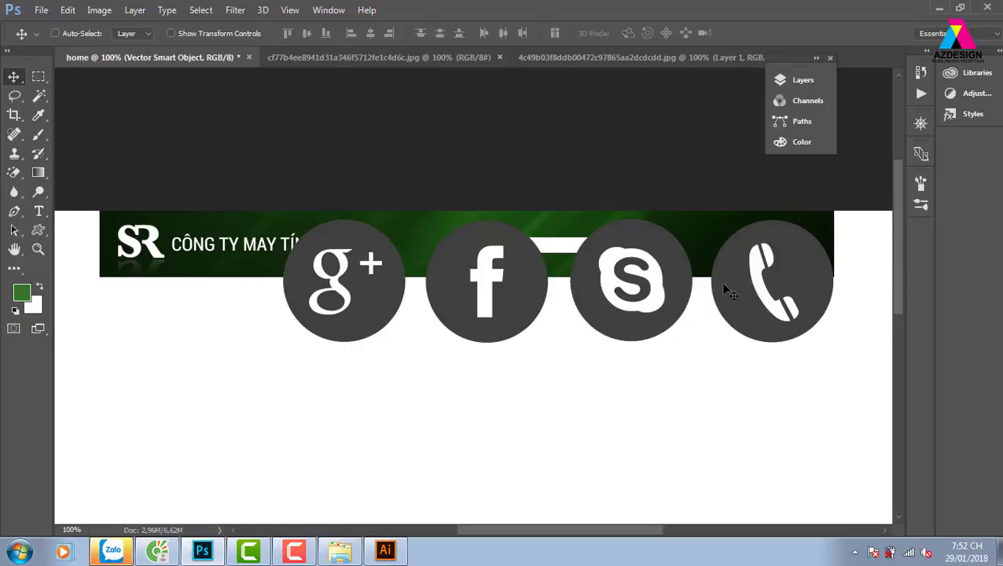
{"action": "key", "text": "ctrl+t"}
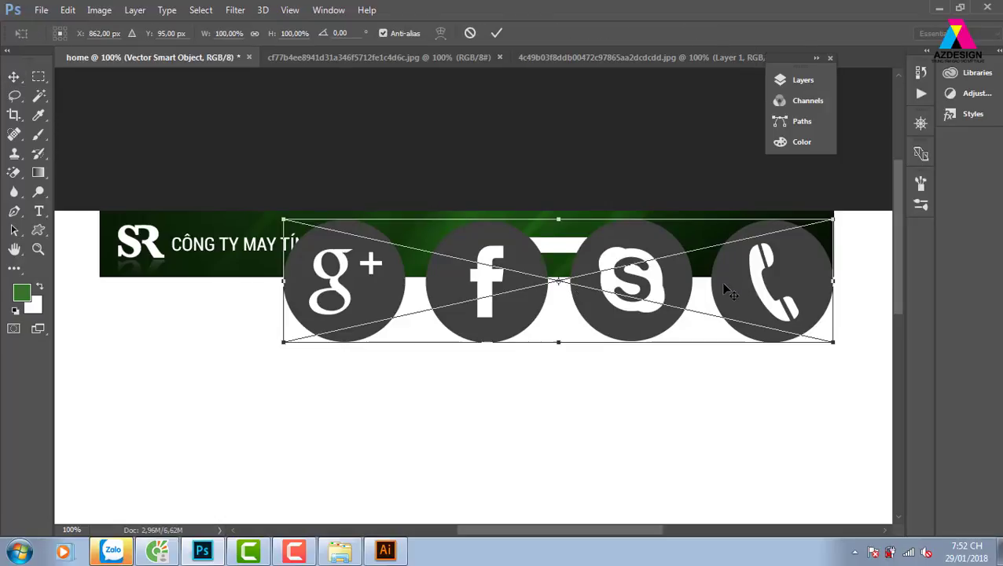
{"action": "left_click_drag", "start_coordinate": [835, 213], "coordinate": [609, 240]}
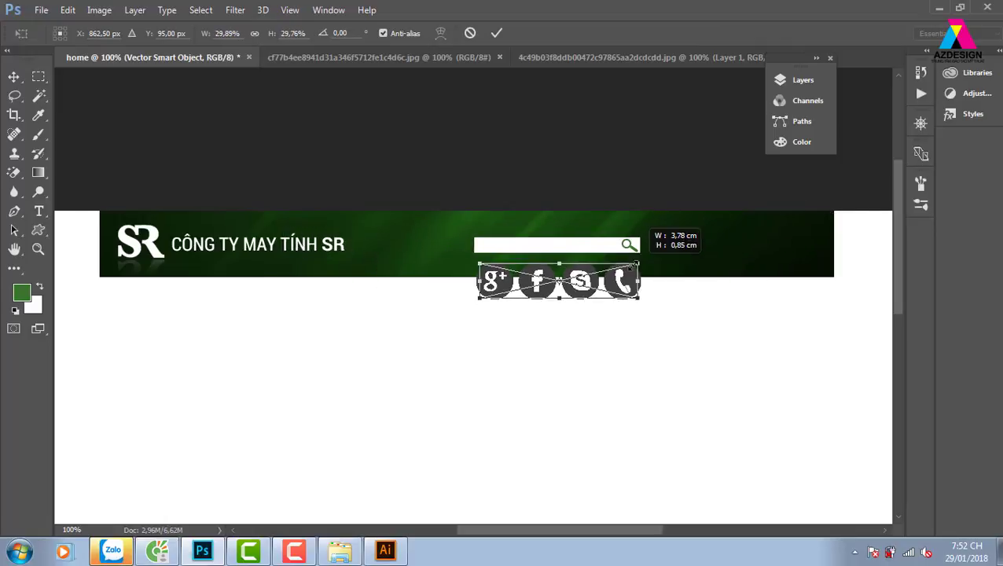
{"action": "mouse_move", "coordinate": [605, 291]}
{"action": "left_mouse_down"}
{"action": "mouse_move", "coordinate": [605, 301]}
{"action": "mouse_move", "coordinate": [736, 250]}
{"action": "left_mouse_up"}
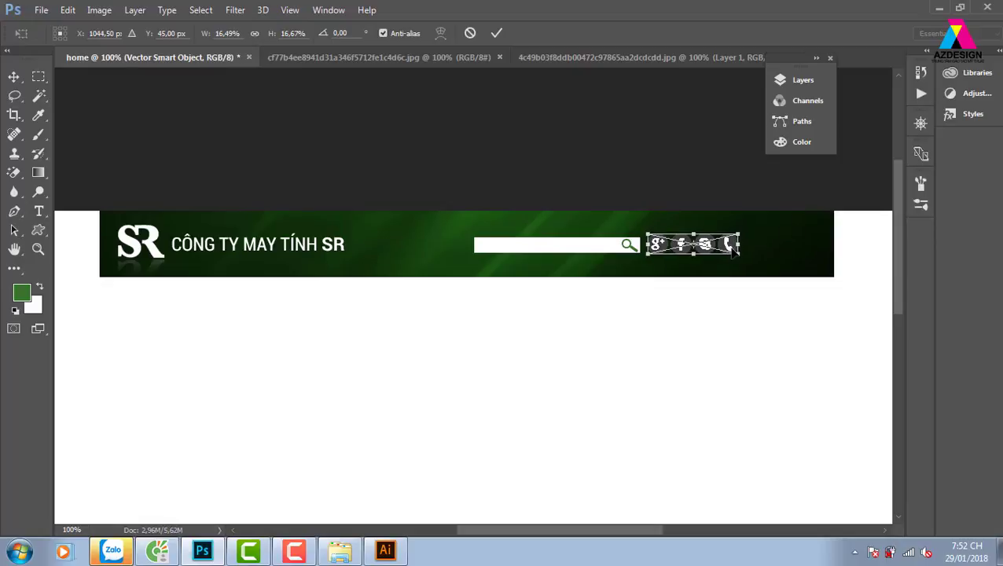
{"action": "key", "text": "ctrl+plus"}
{"action": "left_click_drag", "start_coordinate": [809, 220], "coordinate": [528, 219]}
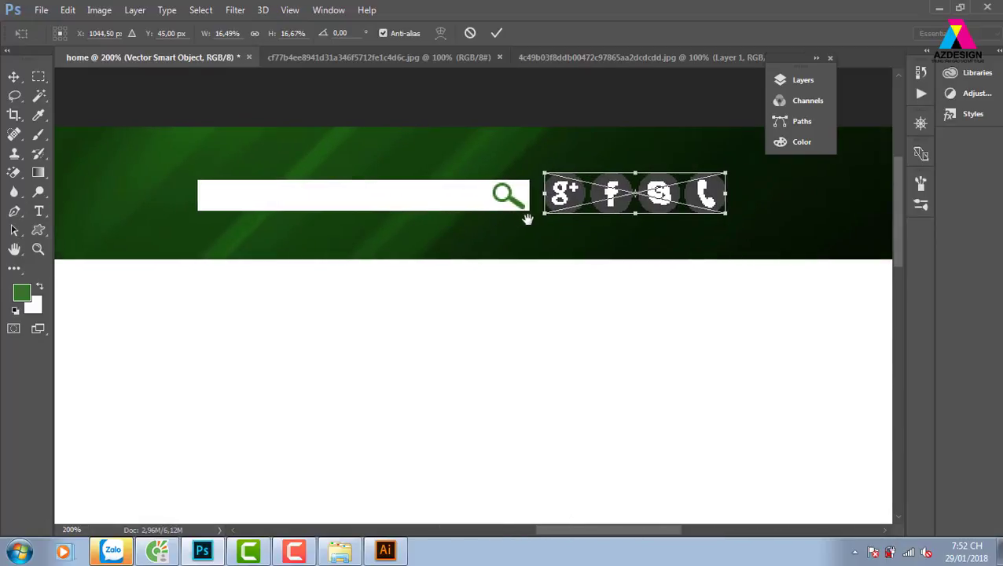
{"action": "left_click_drag", "start_coordinate": [727, 169], "coordinate": [698, 180]}
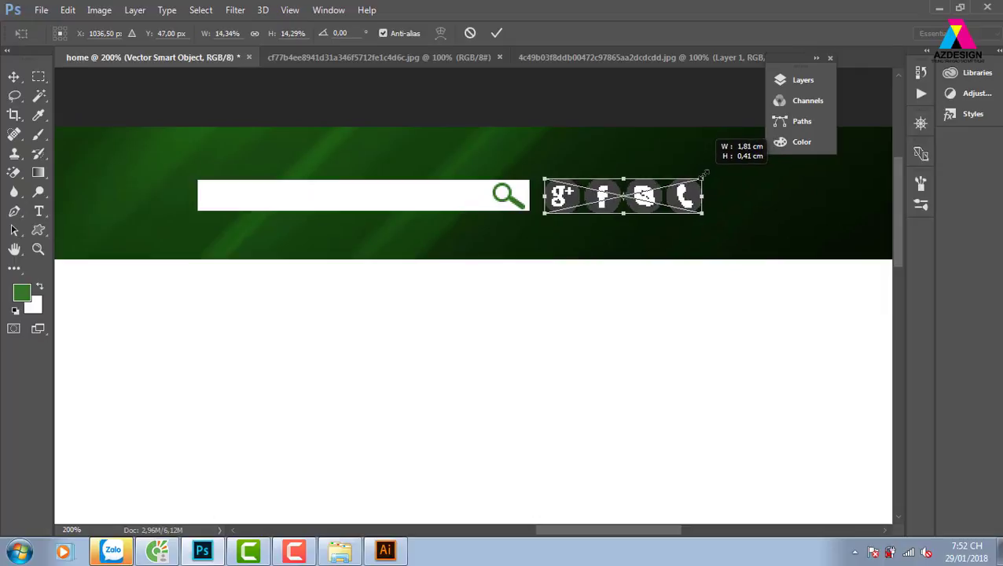
{"action": "left_click_drag", "start_coordinate": [698, 214], "coordinate": [692, 211]}
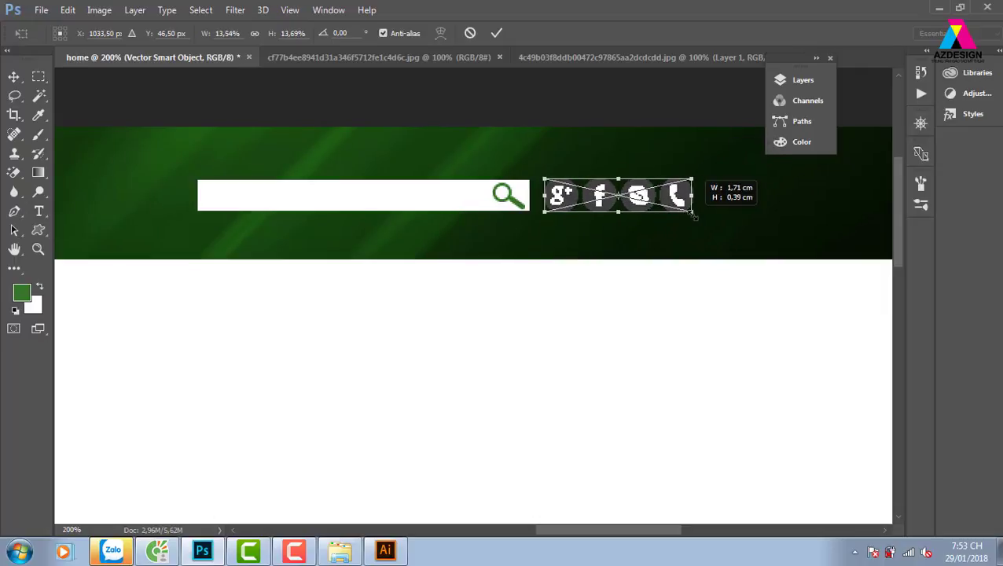
{"action": "key", "text": "Return"}
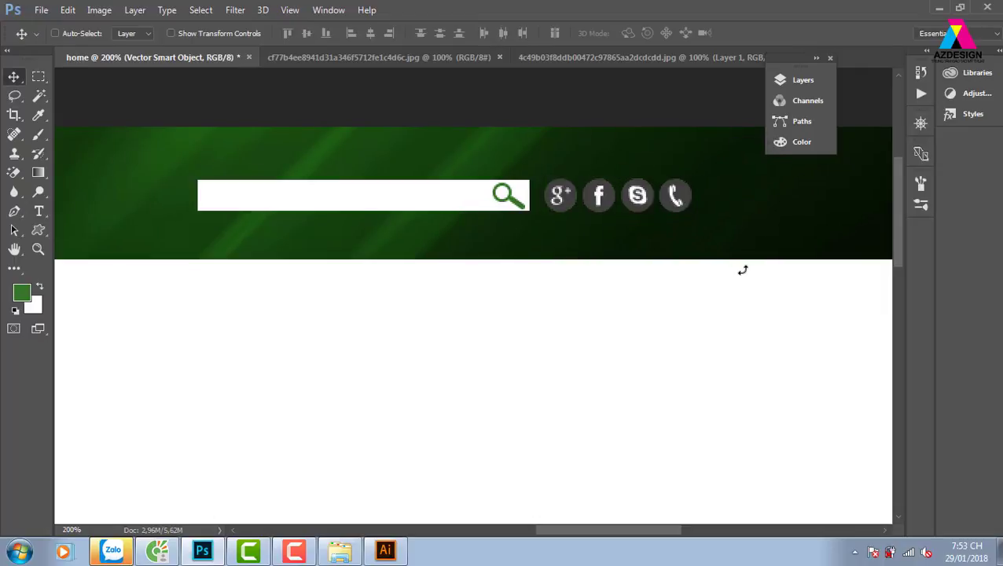
Step: Nudge the icons into position against the layout guides and show the Layers panel
{"action": "key", "text": "ctrl+minus"}
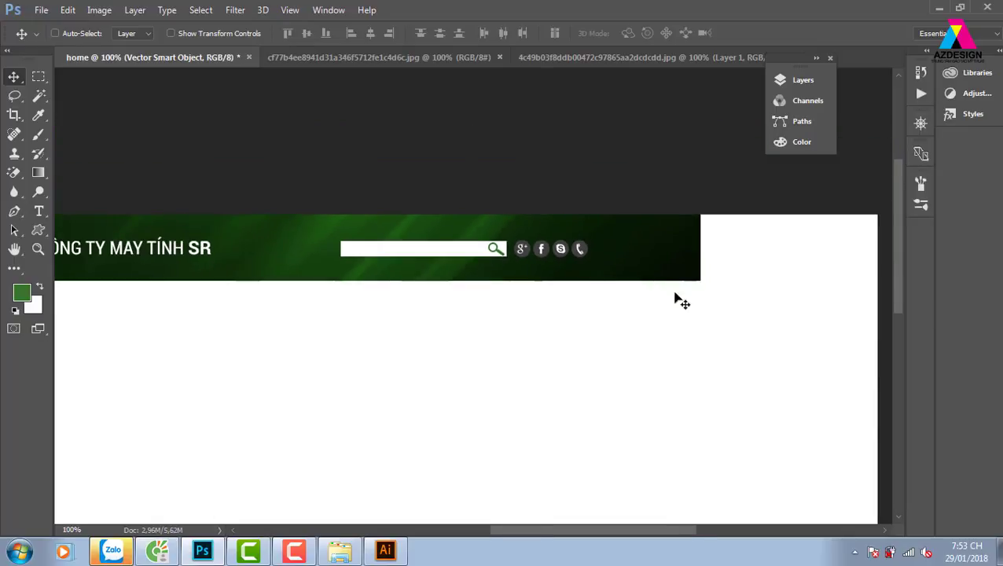
{"action": "mouse_move", "coordinate": [533, 280]}
{"action": "left_mouse_down"}
{"action": "mouse_move", "coordinate": [554, 273]}
{"action": "mouse_move", "coordinate": [536, 276]}
{"action": "mouse_move", "coordinate": [515, 262]}
{"action": "left_mouse_up"}
{"action": "key", "text": "ctrl+semicolon"}
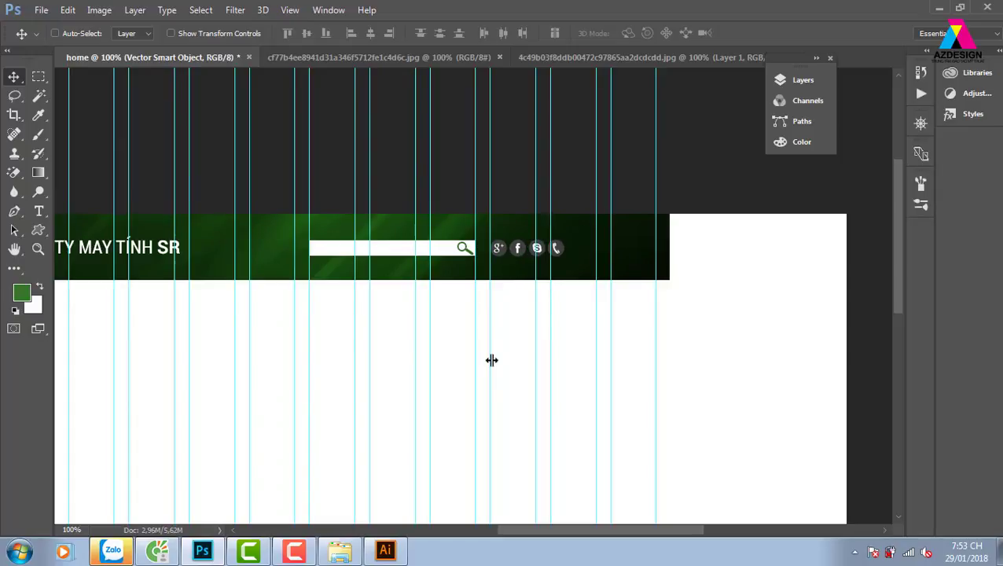
{"action": "key", "text": "ctrl"}
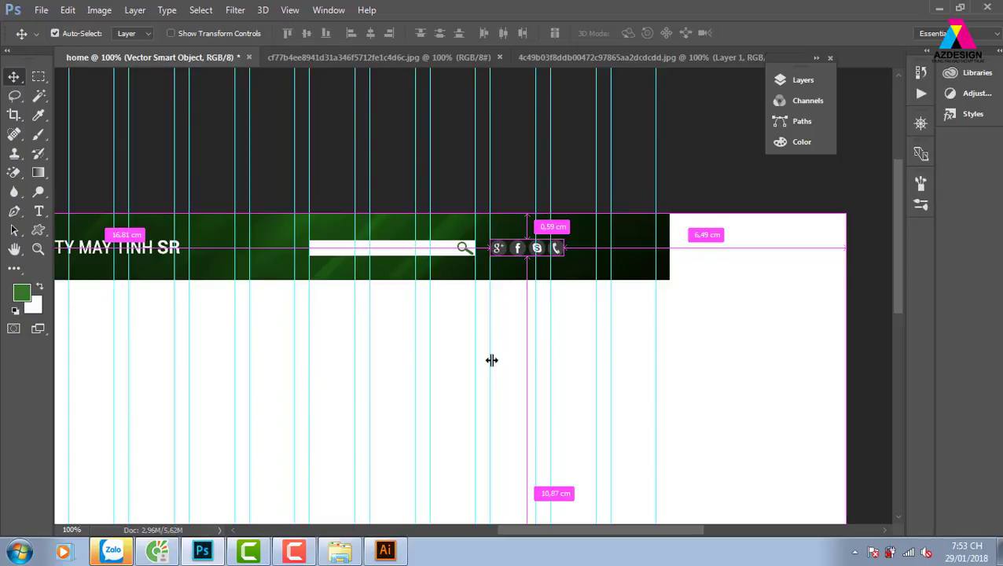
{"action": "key", "text": "ctrl+semicolon"}
{"action": "scroll", "coordinate": [534, 306], "scroll_direction": "left", "scroll_amount": 2}
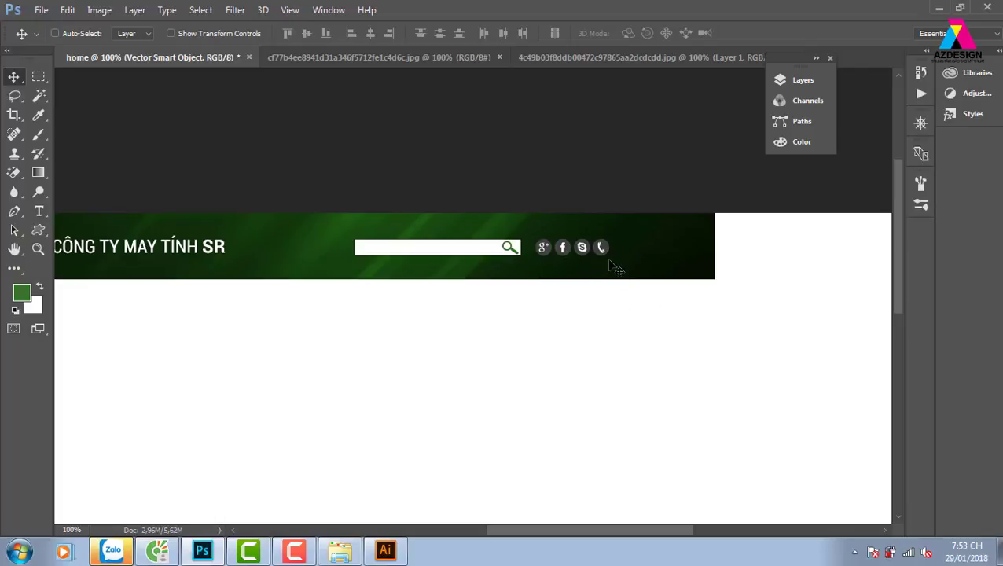
{"action": "key", "text": "F7"}
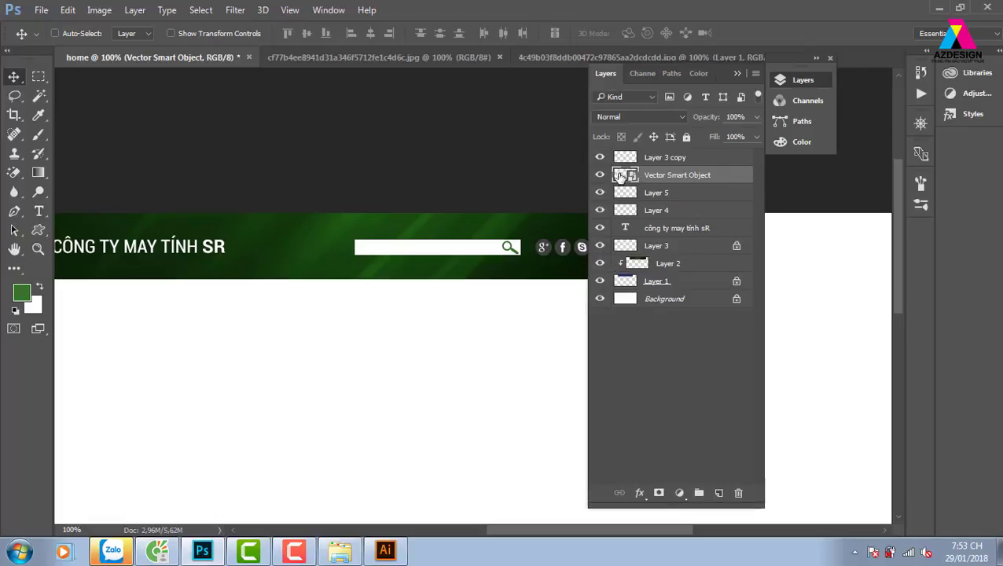
Step: Edit the icons smart object in Illustrator and give the four icons a dark green fill
{"action": "double_click", "coordinate": [620, 175]}
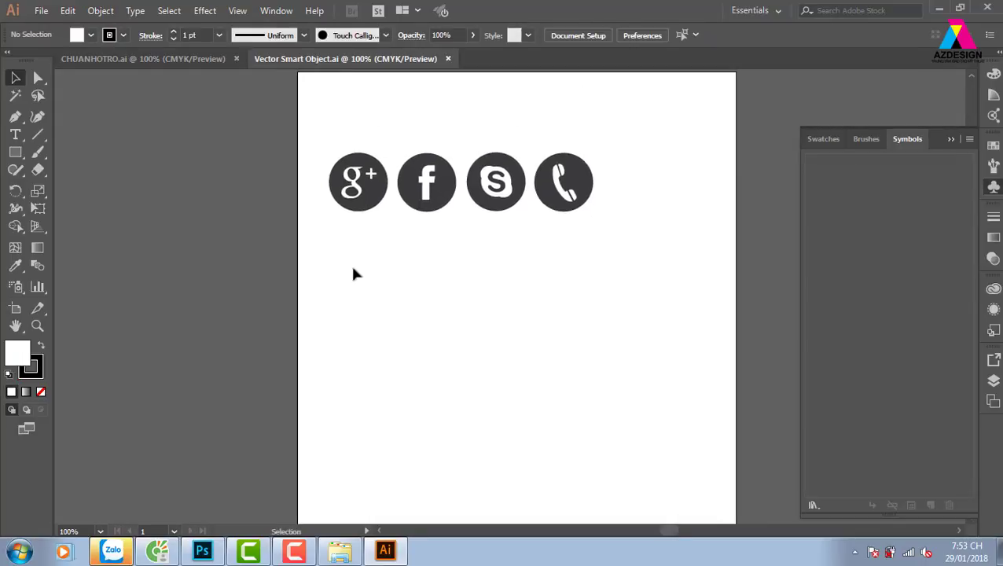
{"action": "left_click", "coordinate": [564, 182]}
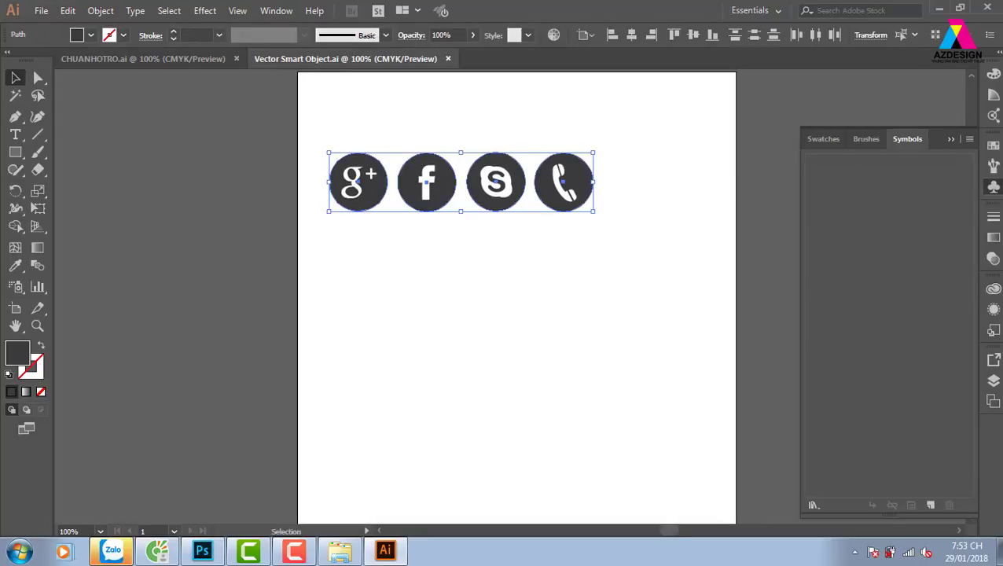
{"action": "left_click", "coordinate": [993, 142]}
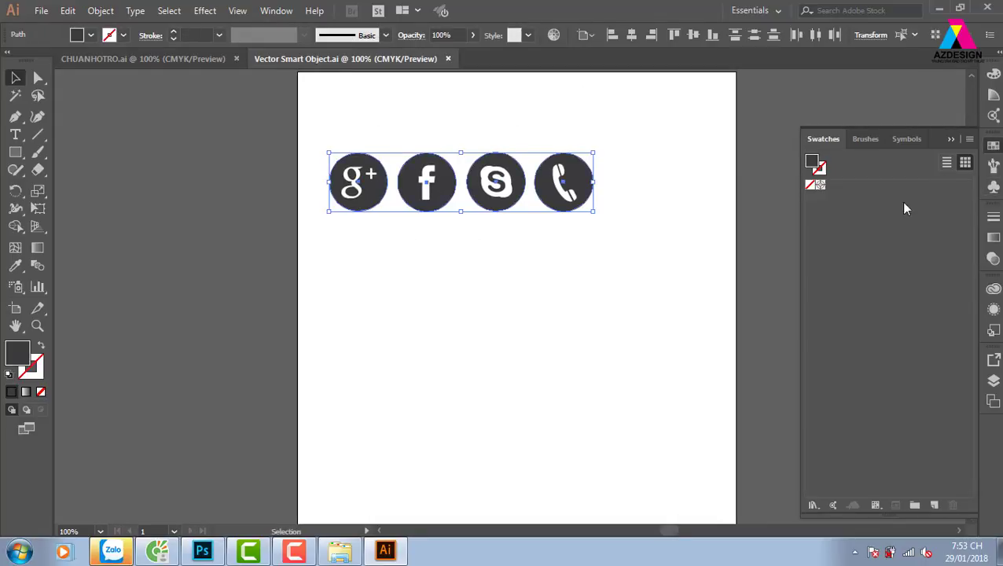
{"action": "double_click", "coordinate": [19, 356]}
{"action": "left_click_drag", "start_coordinate": [688, 294], "coordinate": [684, 274]}
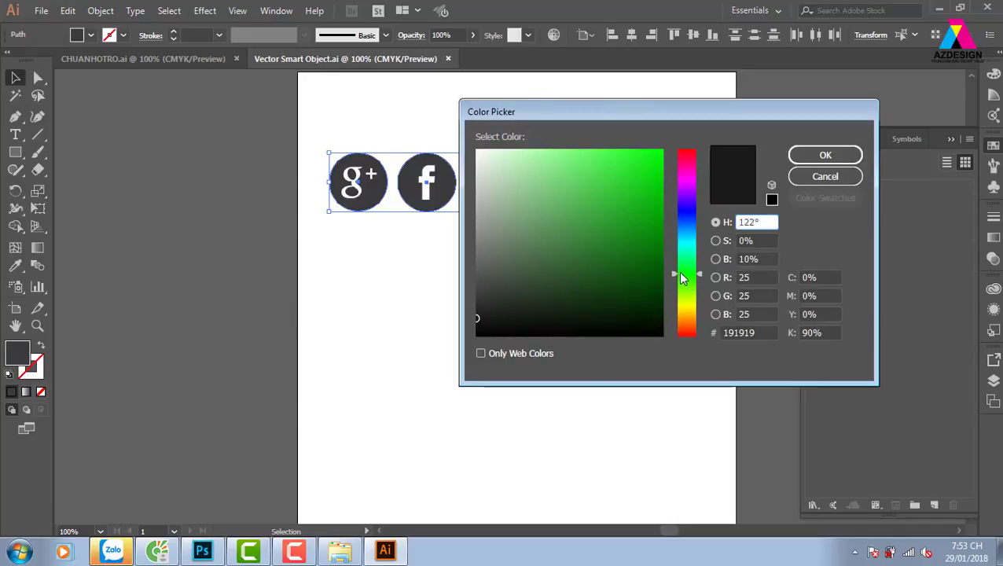
{"action": "left_click", "coordinate": [652, 261]}
{"action": "left_click", "coordinate": [821, 154]}
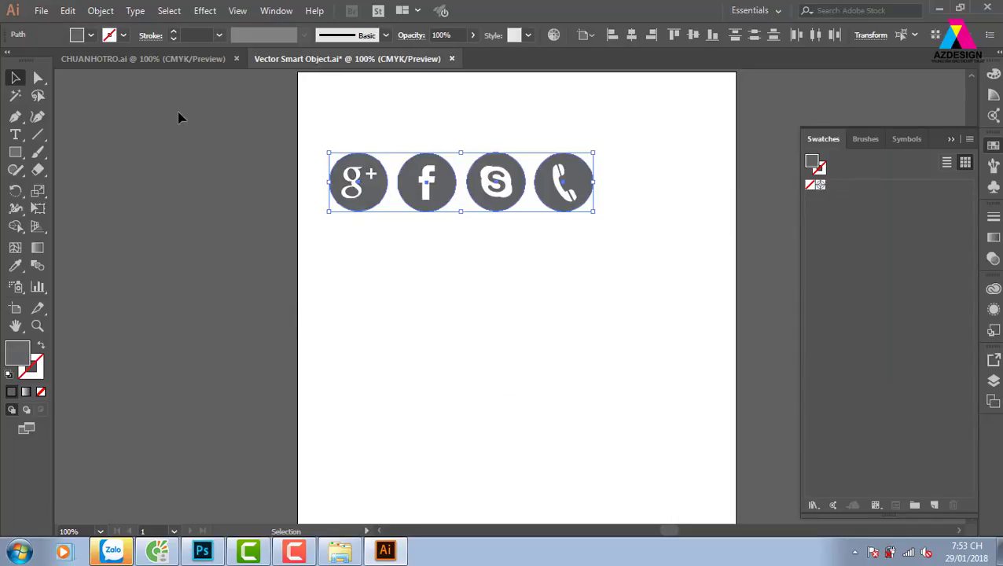
Step: Apply the dark green in RGB, save the icon file and return to Photoshop
{"action": "left_click", "coordinate": [993, 74]}
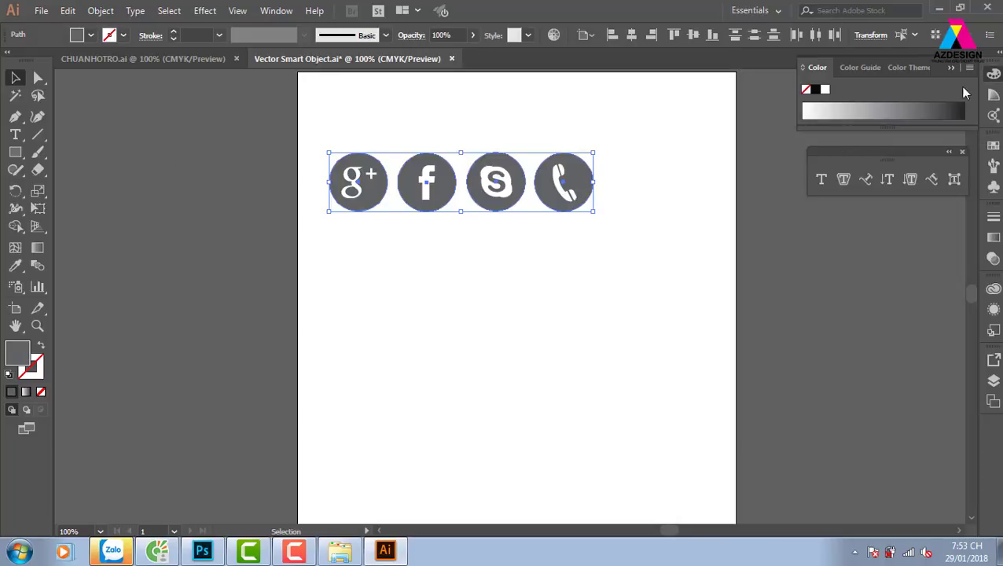
{"action": "left_click", "coordinate": [968, 71]}
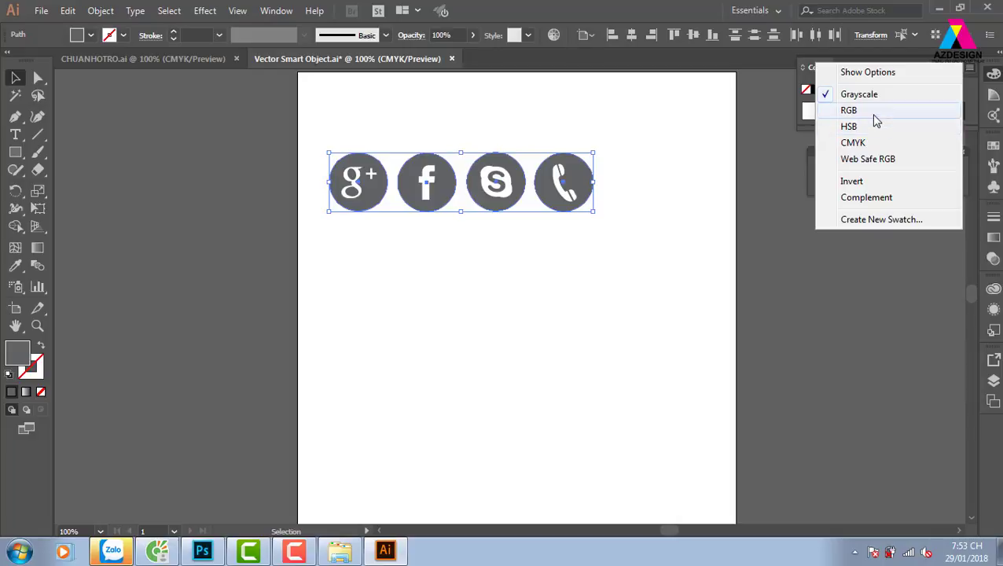
{"action": "left_click", "coordinate": [873, 111]}
{"action": "left_click", "coordinate": [874, 111]}
{"action": "left_click_drag", "start_coordinate": [292, 246], "coordinate": [665, 150]}
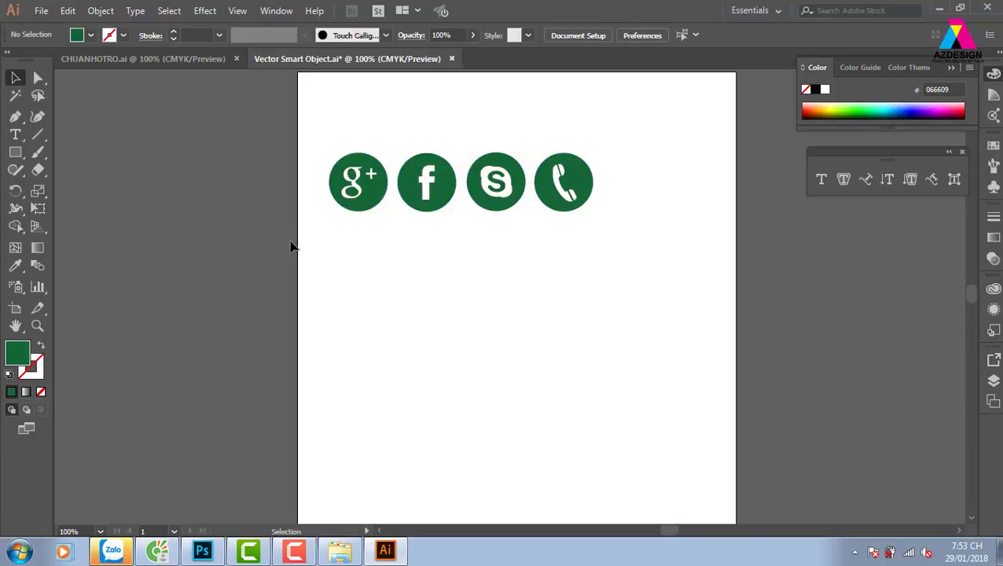
{"action": "left_click", "coordinate": [694, 306]}
{"action": "key", "text": "ctrl+s"}
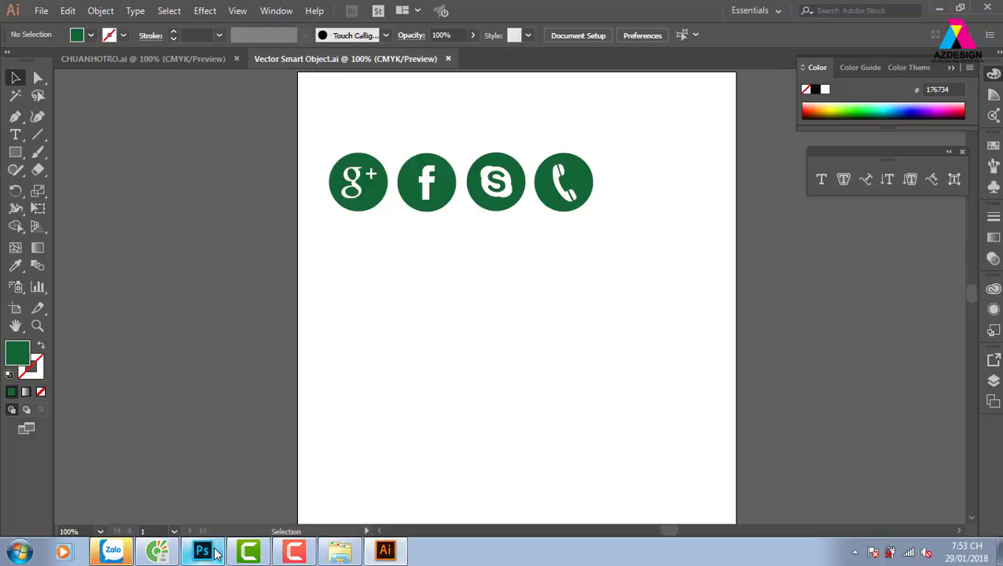
{"action": "left_click", "coordinate": [202, 551]}
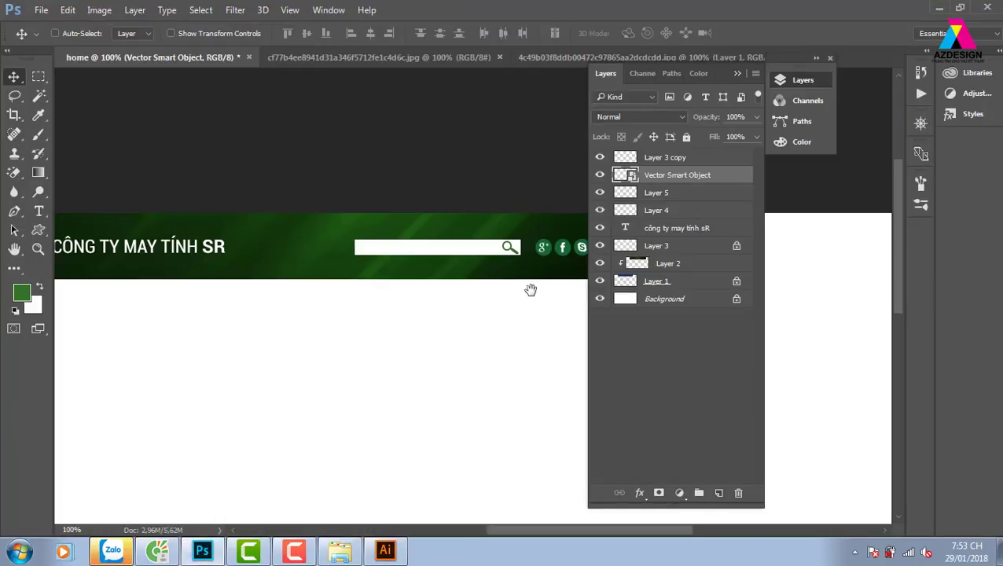
Step: Type the company phone number on the banner beside the social icons
{"action": "left_click_drag", "start_coordinate": [530, 288], "coordinate": [459, 291]}
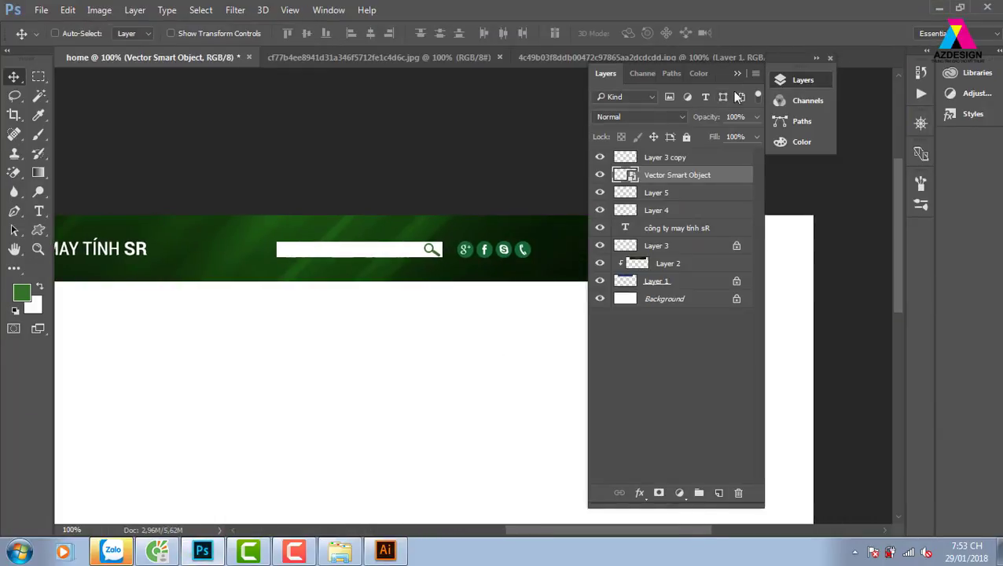
{"action": "left_click", "coordinate": [794, 80]}
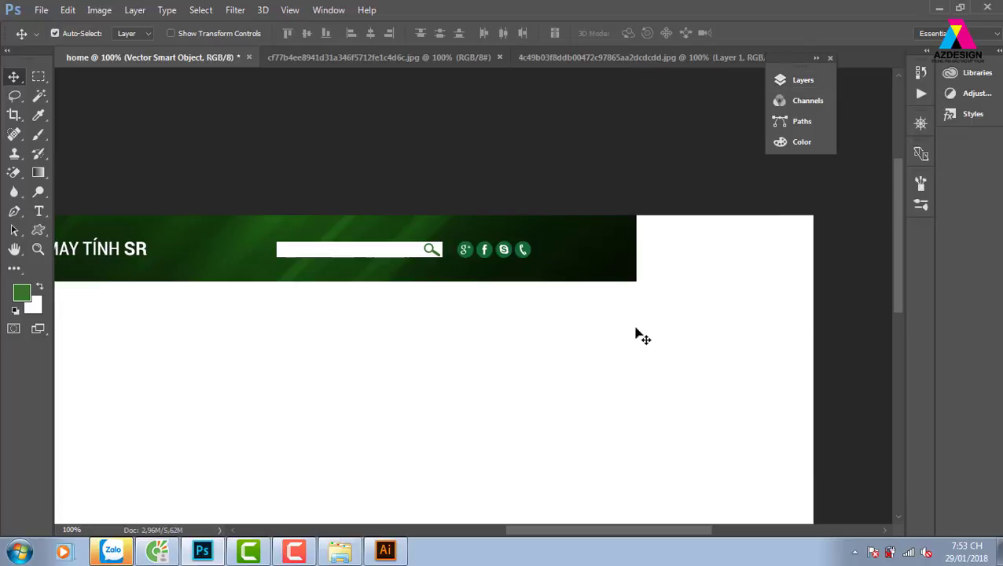
{"action": "key", "text": "ctrl+plus"}
{"action": "left_click_drag", "start_coordinate": [665, 226], "coordinate": [597, 239]}
{"action": "key", "text": "t"}
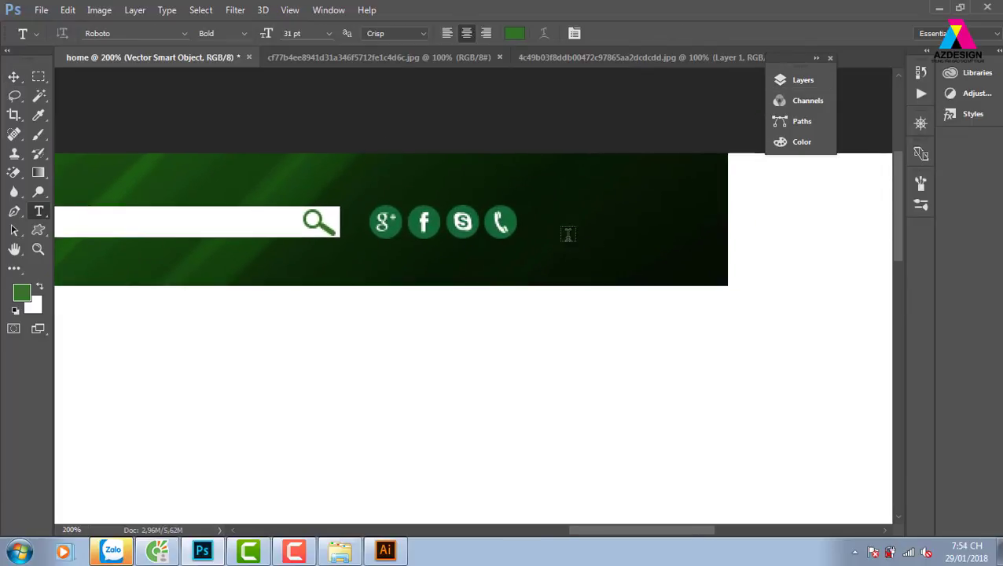
{"action": "left_click", "coordinate": [553, 234]}
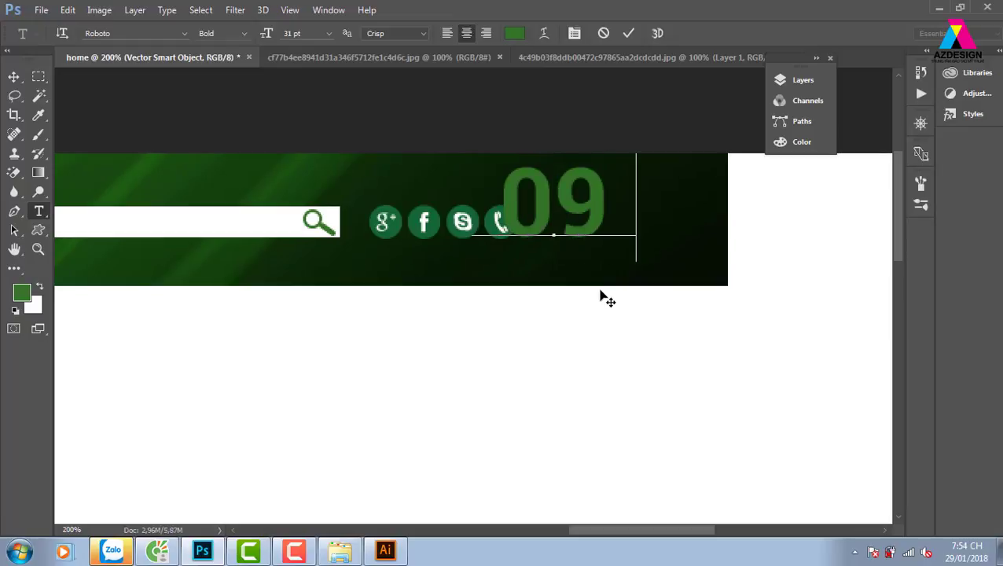
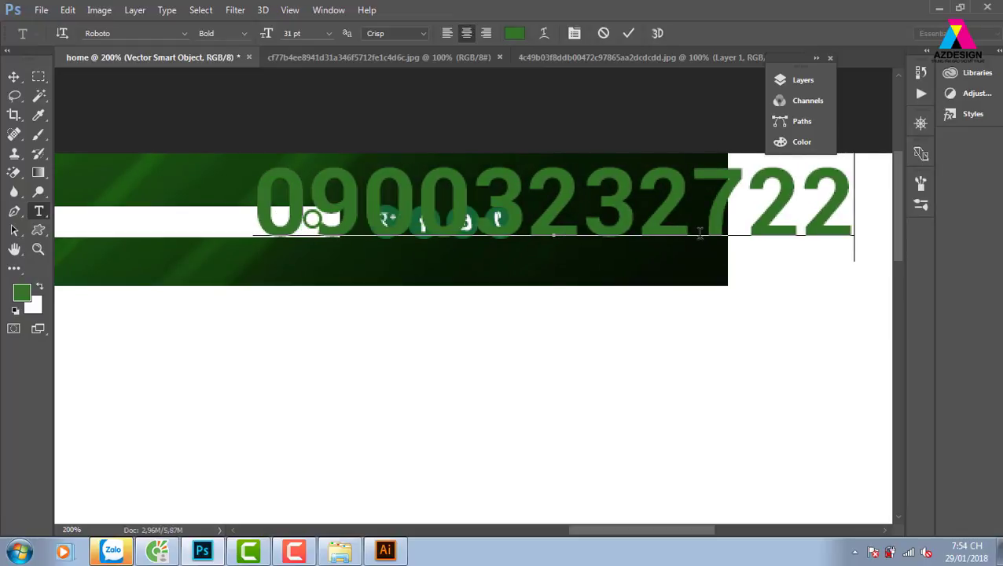
{"action": "left_click", "coordinate": [14, 77]}
Step: Scale the phone number down and nudge it into line with the icons
{"action": "key", "text": "ctrl+t"}
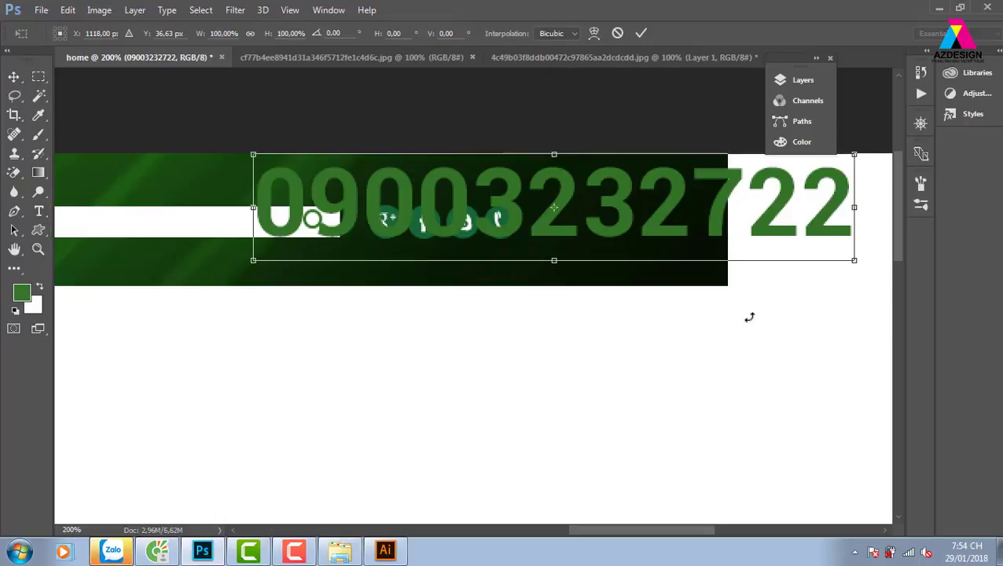
{"action": "mouse_move", "coordinate": [855, 259]}
{"action": "left_mouse_down"}
{"action": "mouse_move", "coordinate": [386, 168]}
{"action": "mouse_move", "coordinate": [603, 250]}
{"action": "mouse_move", "coordinate": [629, 226]}
{"action": "left_mouse_up"}
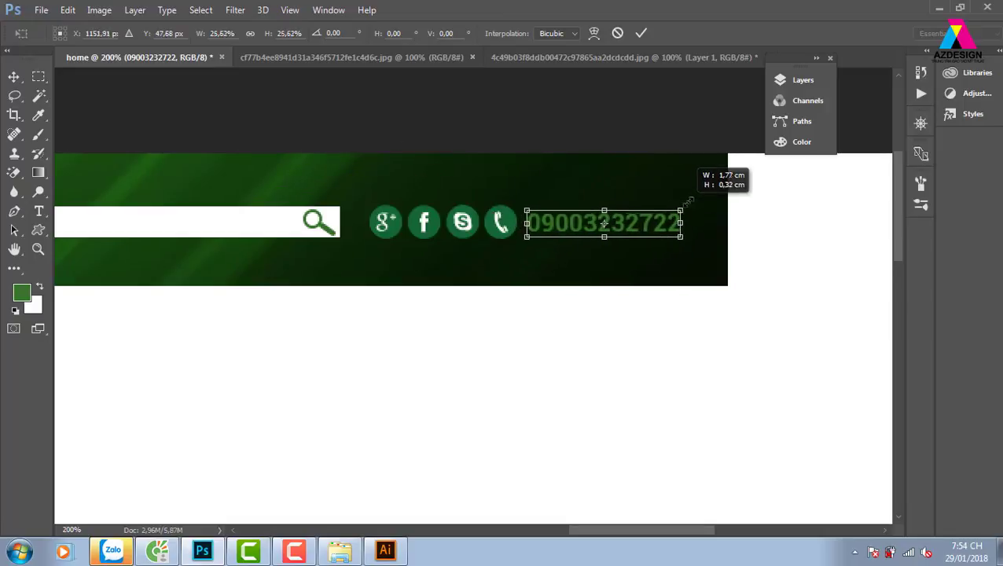
{"action": "mouse_move", "coordinate": [665, 211]}
{"action": "left_mouse_down"}
{"action": "mouse_move", "coordinate": [693, 209]}
{"action": "mouse_move", "coordinate": [666, 232]}
{"action": "mouse_move", "coordinate": [676, 223]}
{"action": "left_mouse_up"}
{"action": "key", "text": "Return"}
{"action": "key", "text": "ctrl+semicolon"}
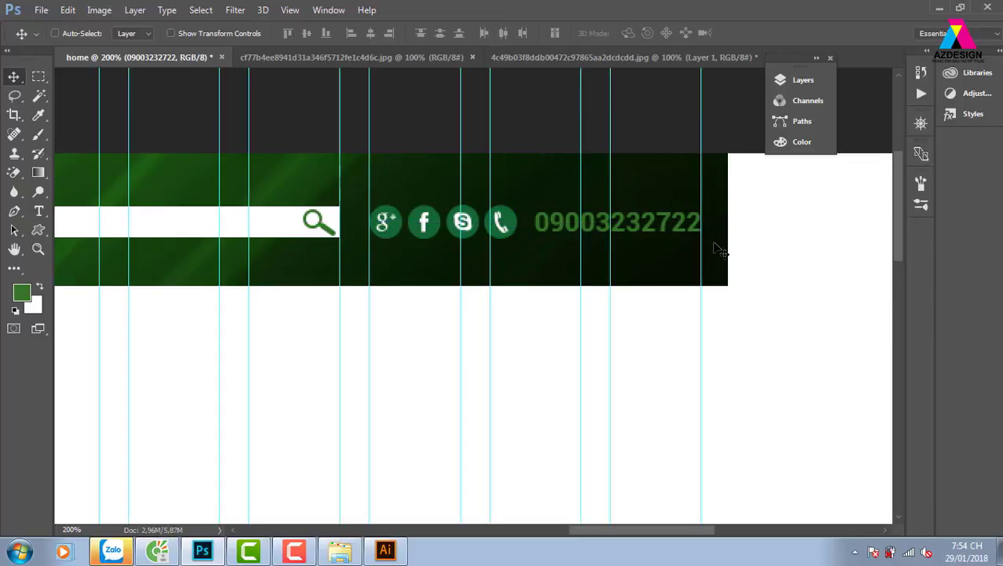
{"action": "key", "text": "Down"}
{"action": "key", "text": "ctrl+semicolon"}
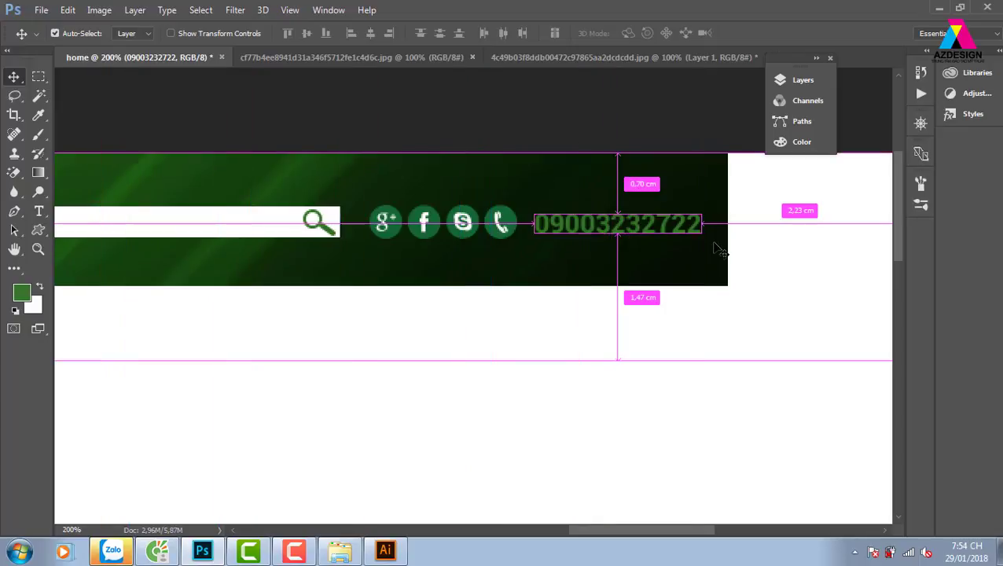
{"action": "key", "text": "ctrl+minus"}
Step: Pan to show the full banner and choose the Rectangular Marquee tool
{"action": "mouse_move", "coordinate": [479, 318]}
{"action": "left_mouse_down"}
{"action": "mouse_move", "coordinate": [627, 293]}
{"action": "mouse_move", "coordinate": [731, 291]}
{"action": "left_mouse_up"}
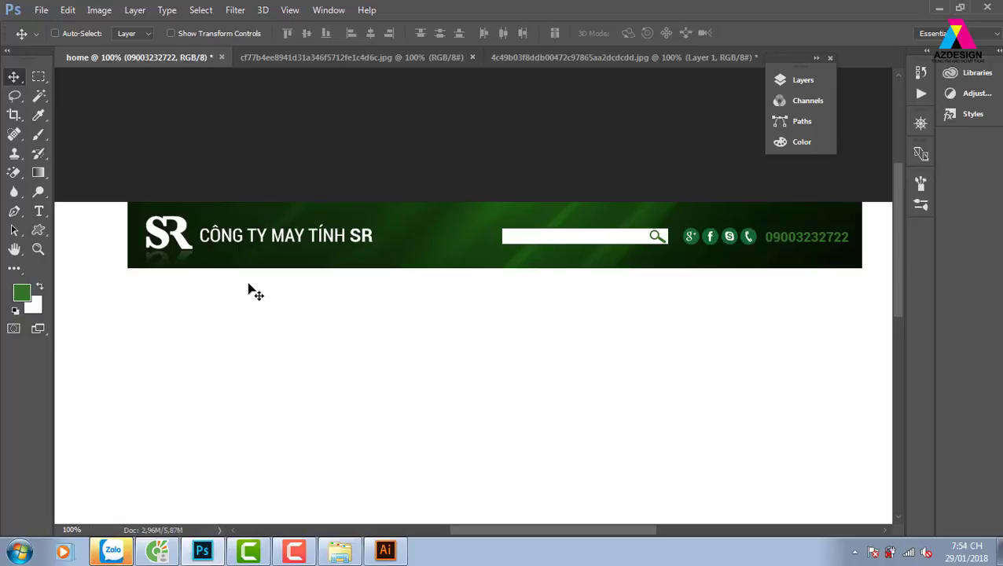
{"action": "left_click", "coordinate": [39, 76]}
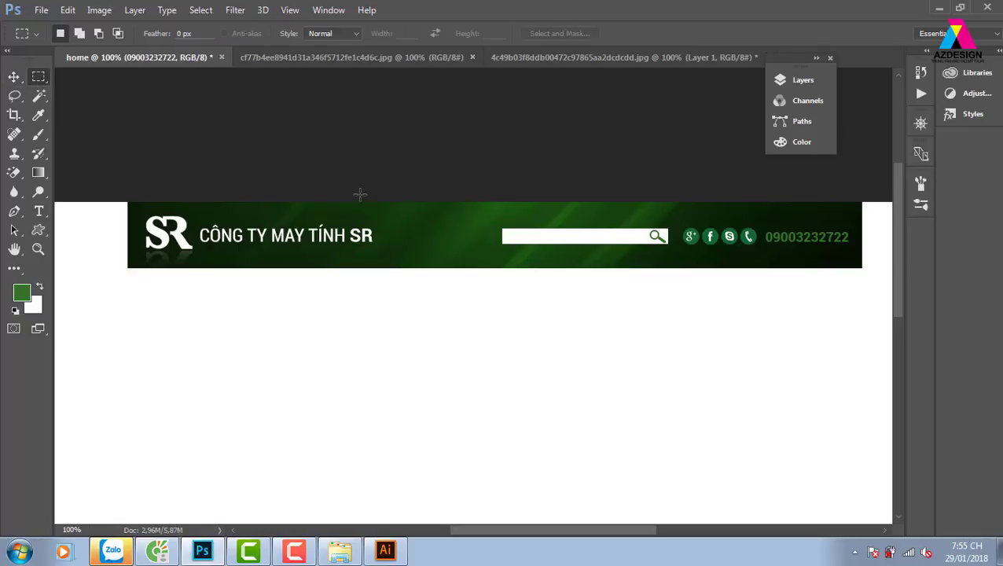
Step: Set a Fixed Size 1200 × 27 px marquee and place it just under the green header
{"action": "left_click", "coordinate": [334, 33]}
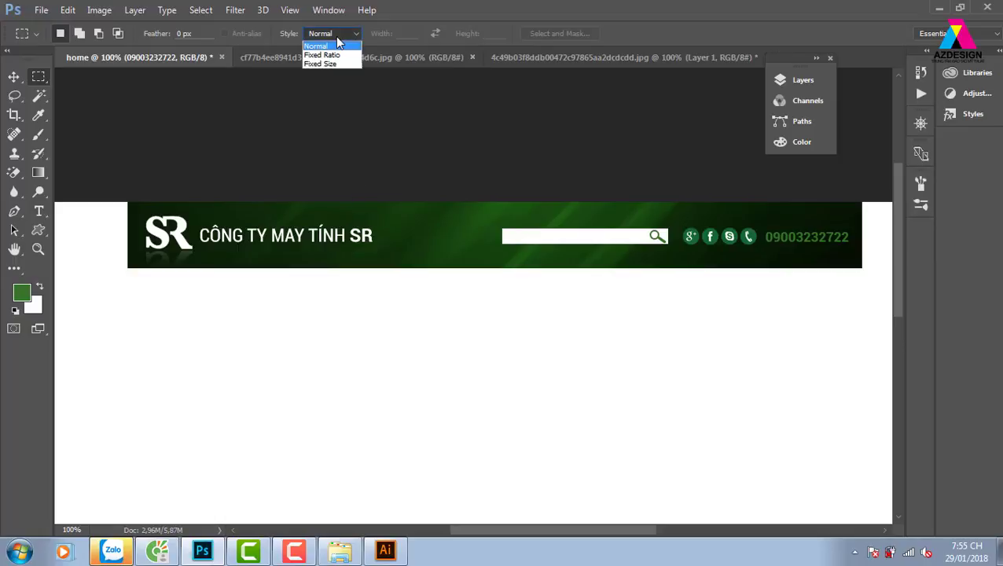
{"action": "left_click", "coordinate": [348, 62]}
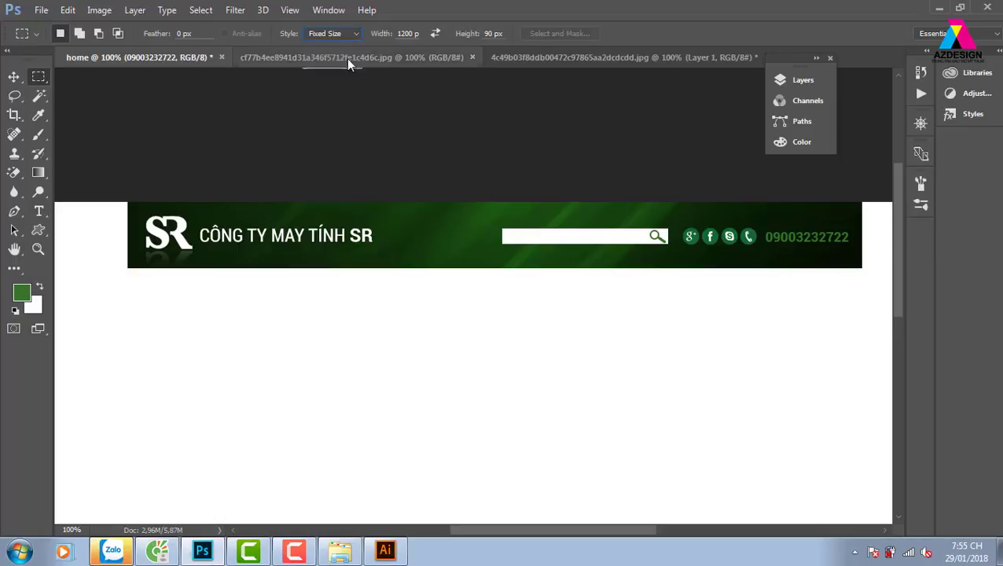
{"action": "left_click", "coordinate": [493, 34]}
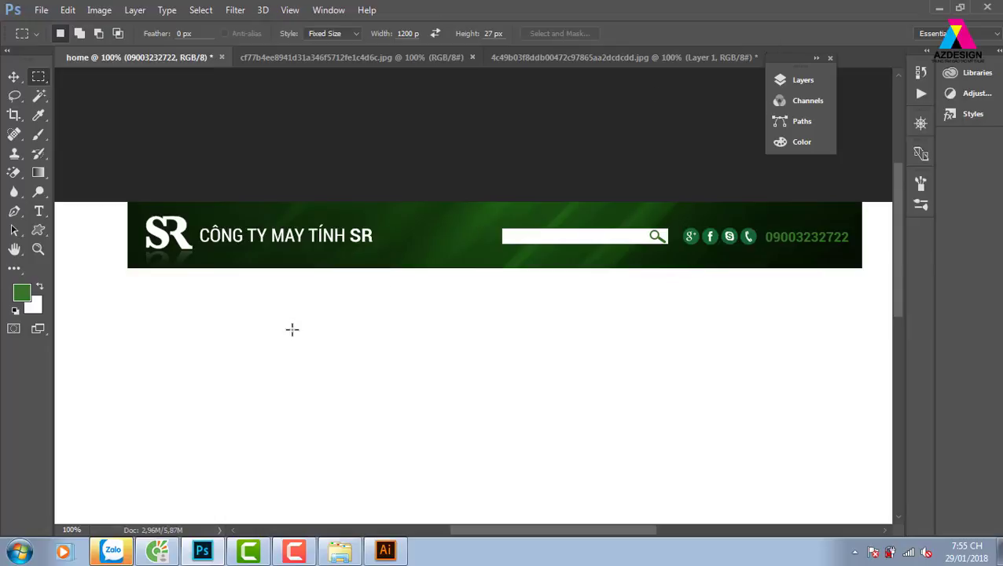
{"action": "type", "text": "27"}
{"action": "left_click_drag", "start_coordinate": [340, 273], "coordinate": [341, 274]}
{"action": "mouse_move", "coordinate": [526, 282]}
{"action": "left_mouse_down"}
{"action": "mouse_move", "coordinate": [494, 286]}
{"action": "mouse_move", "coordinate": [499, 275]}
{"action": "mouse_move", "coordinate": [443, 311]}
{"action": "left_mouse_up"}
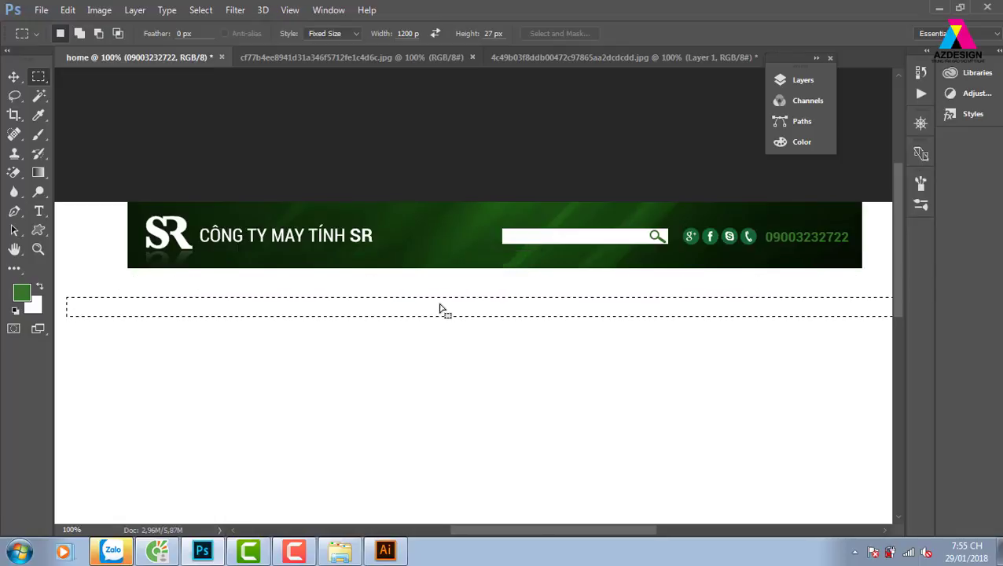
{"action": "key", "text": "ctrl+minus"}
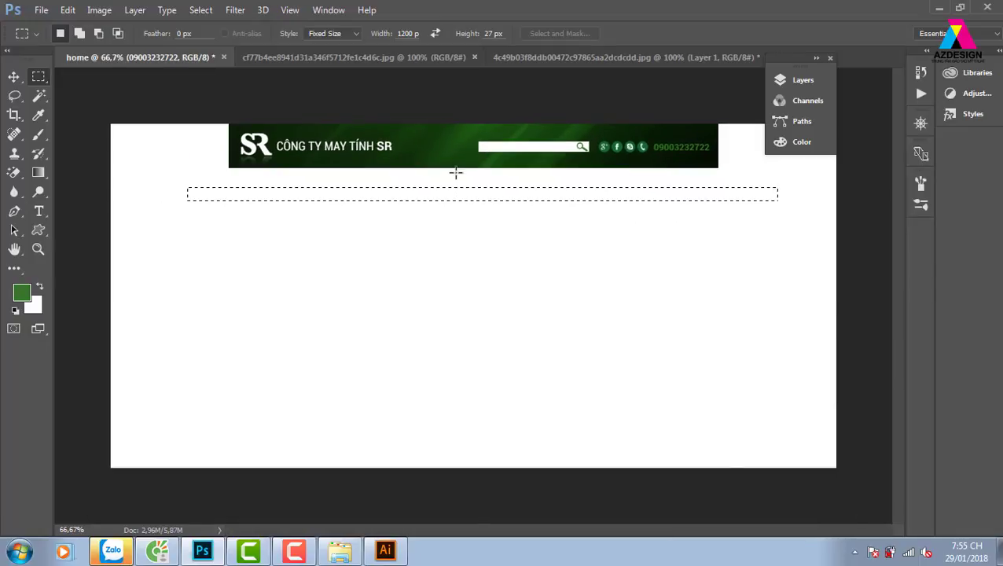
{"action": "left_click_drag", "start_coordinate": [454, 172], "coordinate": [246, 173]}
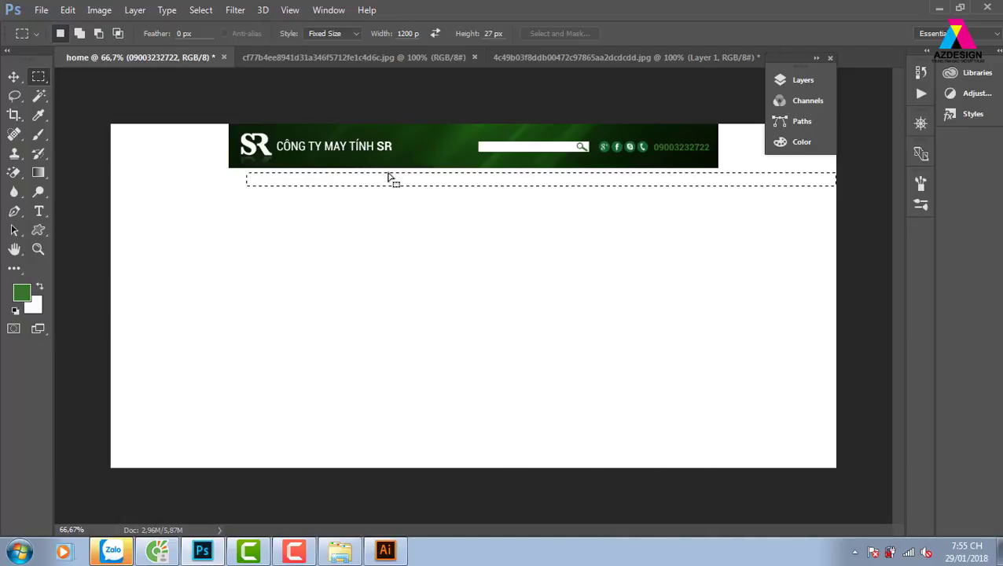
{"action": "left_click_drag", "start_coordinate": [391, 181], "coordinate": [375, 180]}
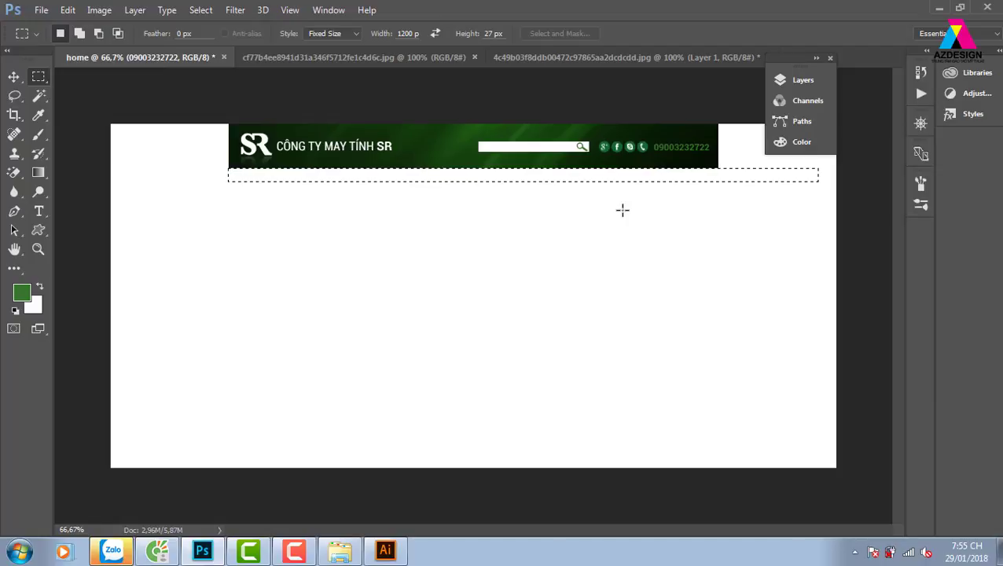
{"action": "key", "text": "ctrl+plus"}
{"action": "key", "text": "ctrl+plus"}
{"action": "left_click_drag", "start_coordinate": [629, 224], "coordinate": [665, 328]}
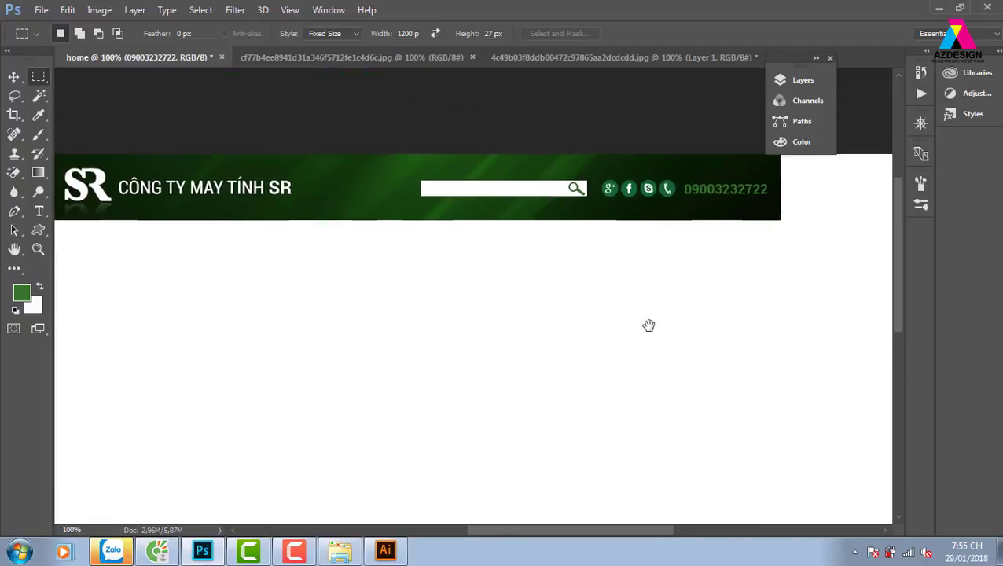
Step: Fill the marquee with teal #00806f on a new Layer 6
{"action": "left_click", "coordinate": [23, 292]}
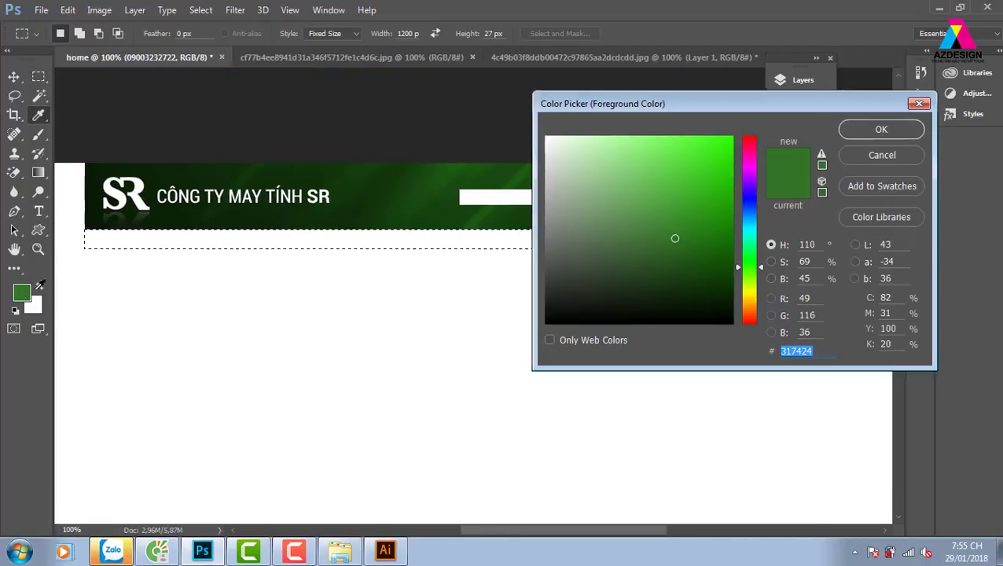
{"action": "left_click_drag", "start_coordinate": [747, 267], "coordinate": [733, 235]}
{"action": "left_click", "coordinate": [884, 132]}
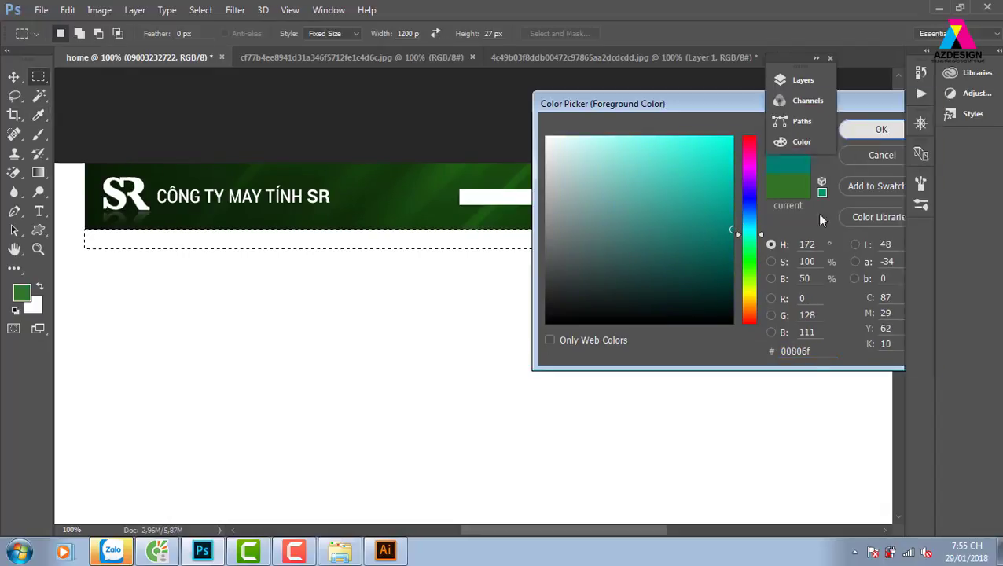
{"action": "key", "text": "F7"}
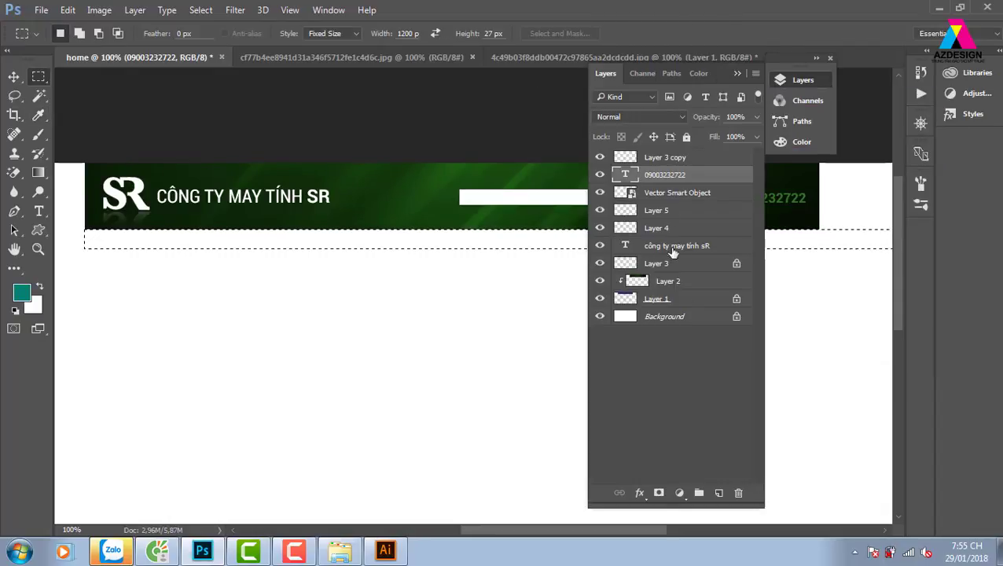
{"action": "left_click", "coordinate": [718, 491]}
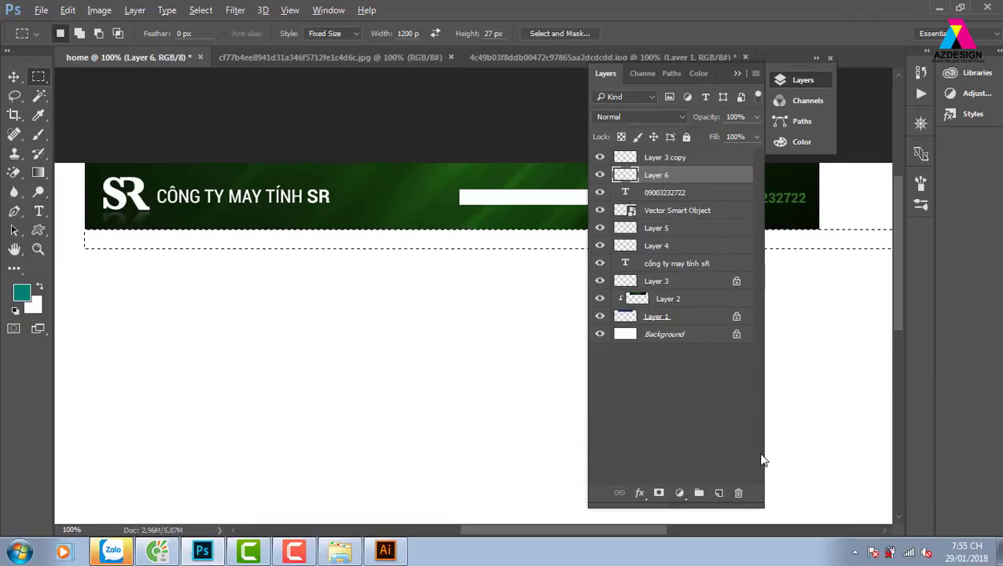
{"action": "key", "text": "alt+BackSpace"}
{"action": "key", "text": "v"}
{"action": "key", "text": "ctrl+d"}
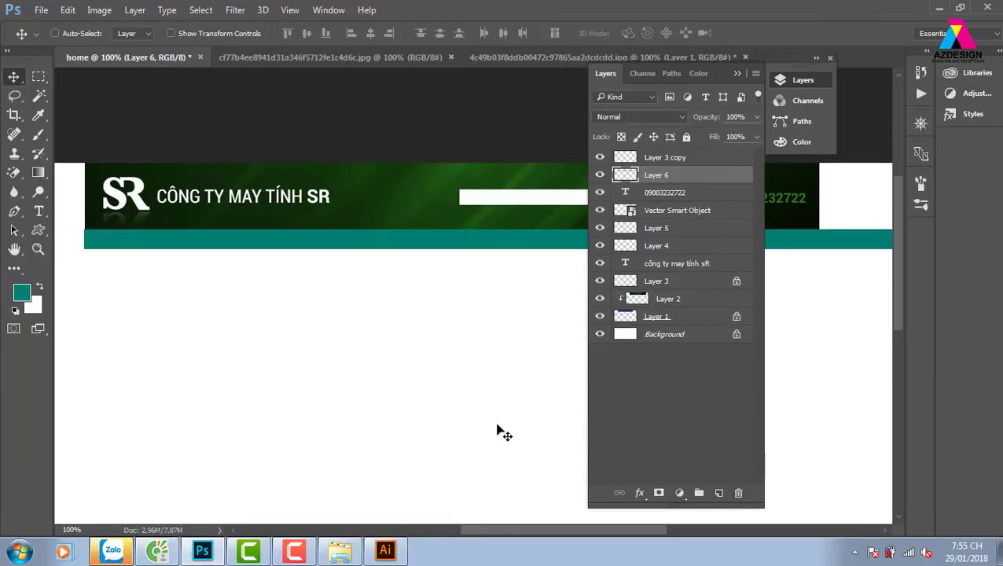
Step: Narrow the teal bar with Free Transform to match the header's width
{"action": "left_click_drag", "start_coordinate": [471, 310], "coordinate": [119, 324]}
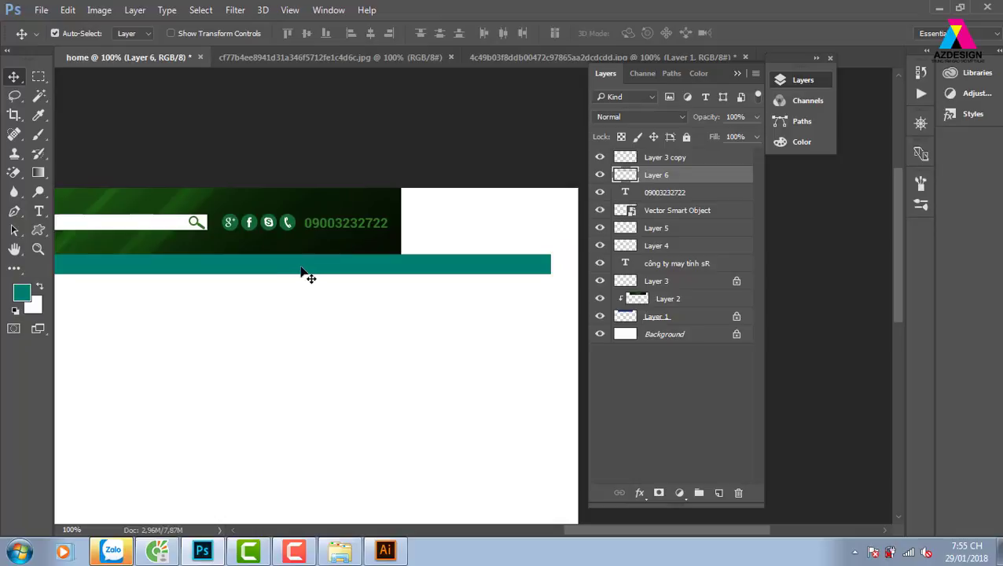
{"action": "key", "text": "ctrl+t"}
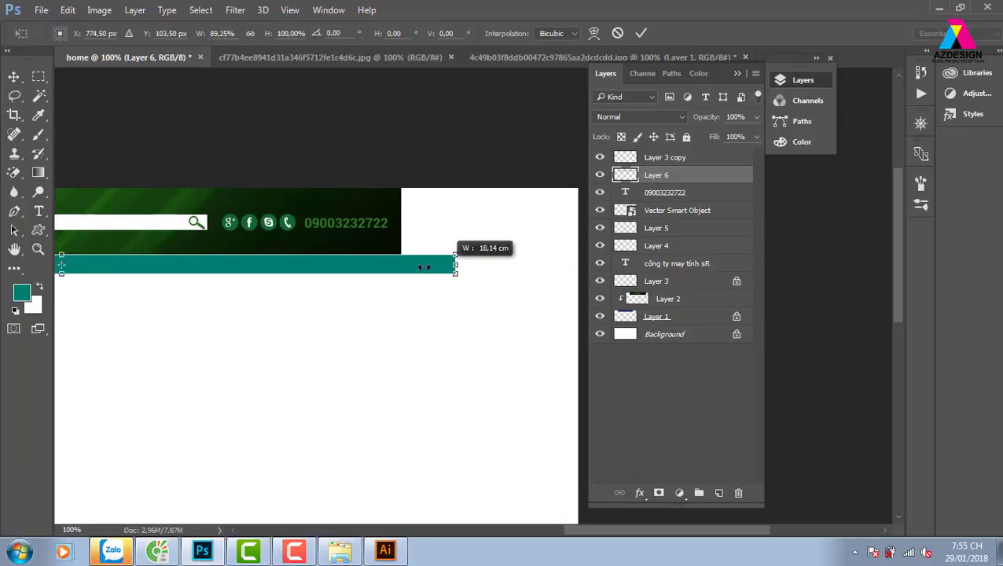
{"action": "left_click_drag", "start_coordinate": [550, 266], "coordinate": [401, 265]}
{"action": "left_click_drag", "start_coordinate": [253, 279], "coordinate": [513, 318]}
{"action": "left_click_drag", "start_coordinate": [60, 299], "coordinate": [348, 315]}
{"action": "key", "text": "Return"}
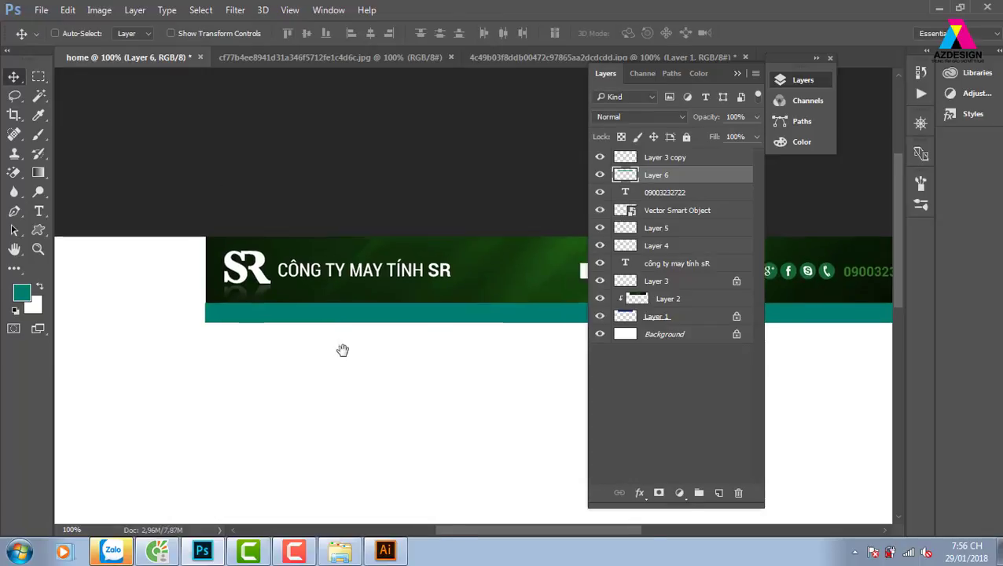
{"action": "left_click_drag", "start_coordinate": [342, 351], "coordinate": [313, 313]}
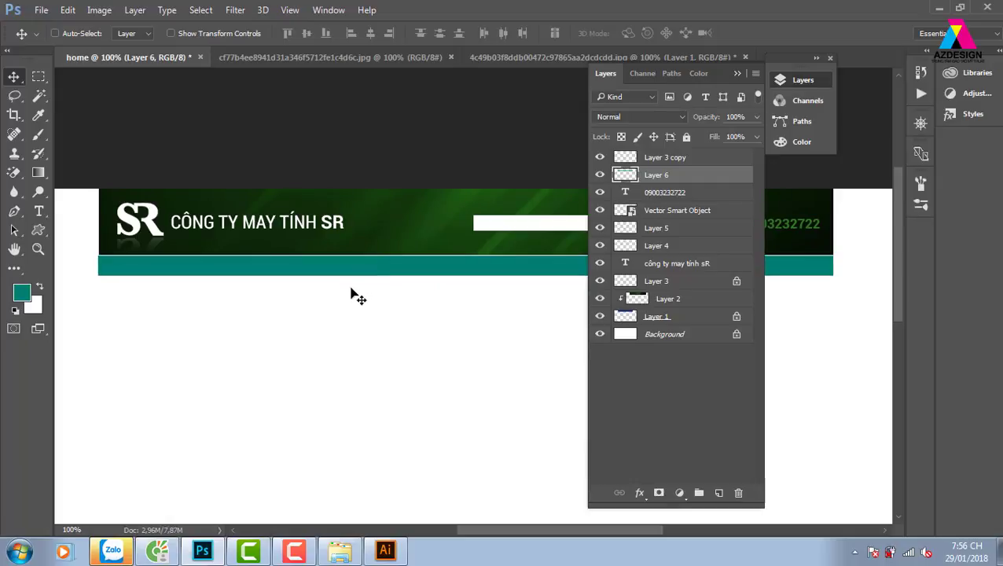
{"action": "left_click", "coordinate": [738, 75]}
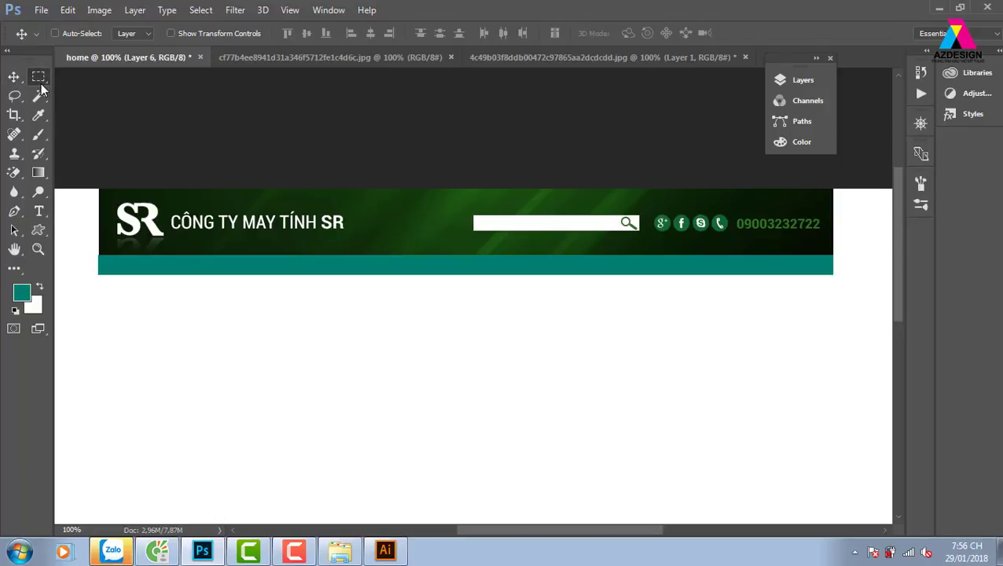
{"action": "left_click_drag", "start_coordinate": [41, 84], "coordinate": [111, 104]}
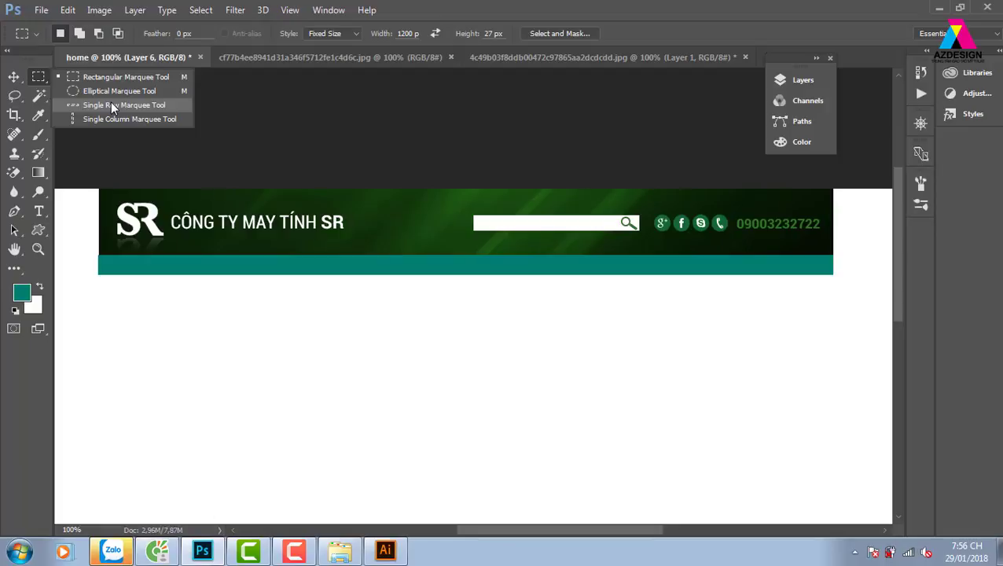
Step: Fill a single-pixel row at the teal strip's top edge on new Layer 7
{"action": "left_click", "coordinate": [110, 105]}
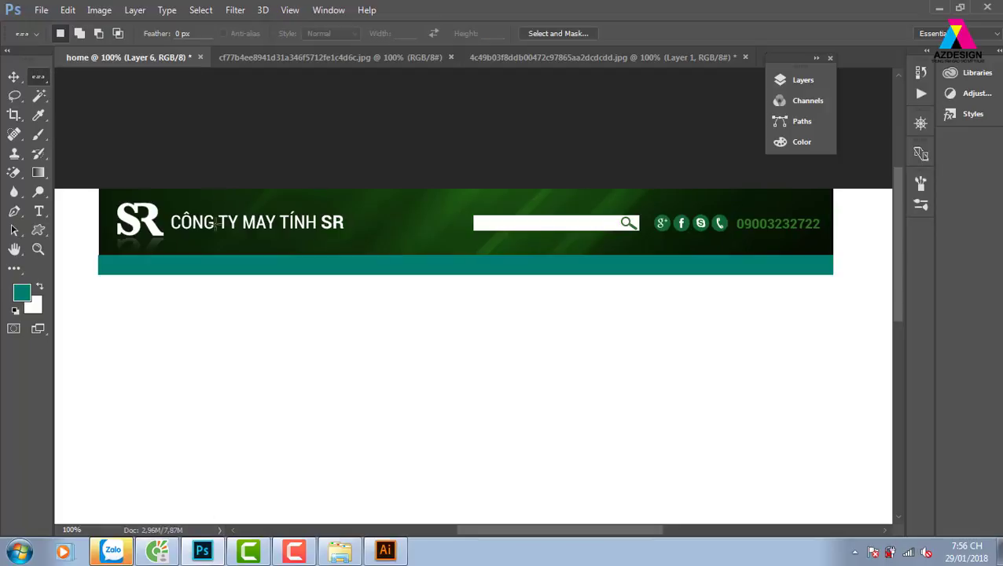
{"action": "left_click", "coordinate": [419, 255]}
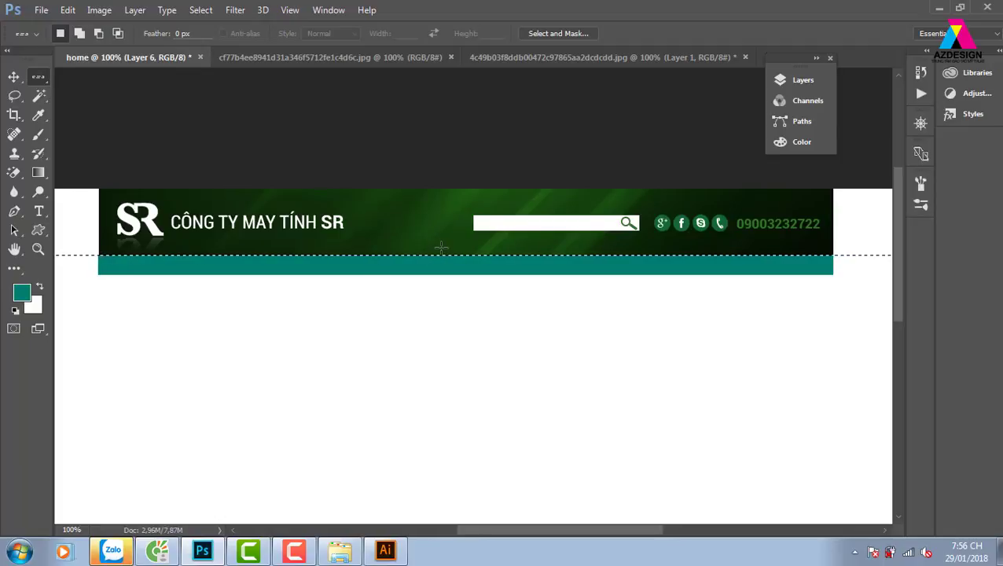
{"action": "key", "text": "F7"}
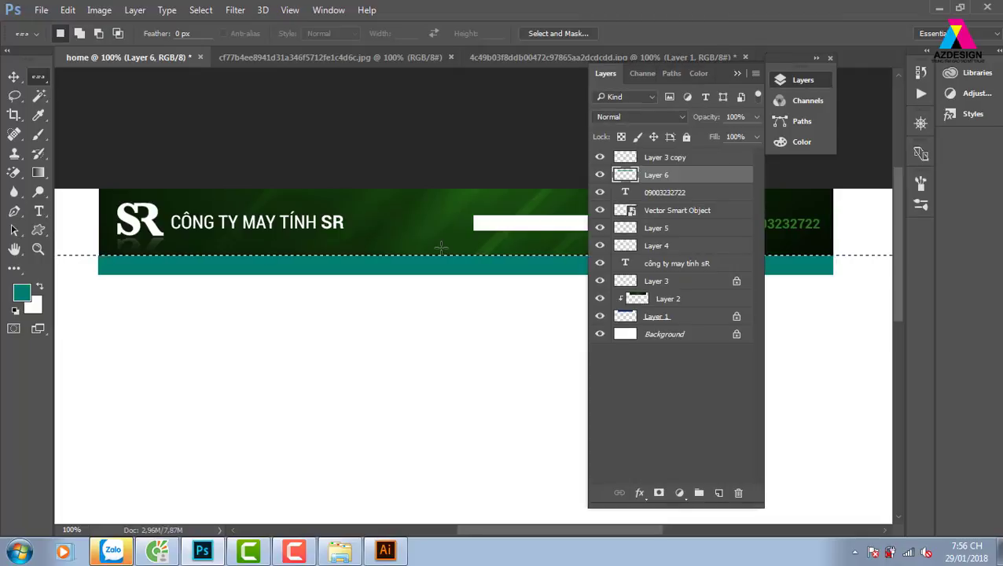
{"action": "left_click", "coordinate": [718, 492]}
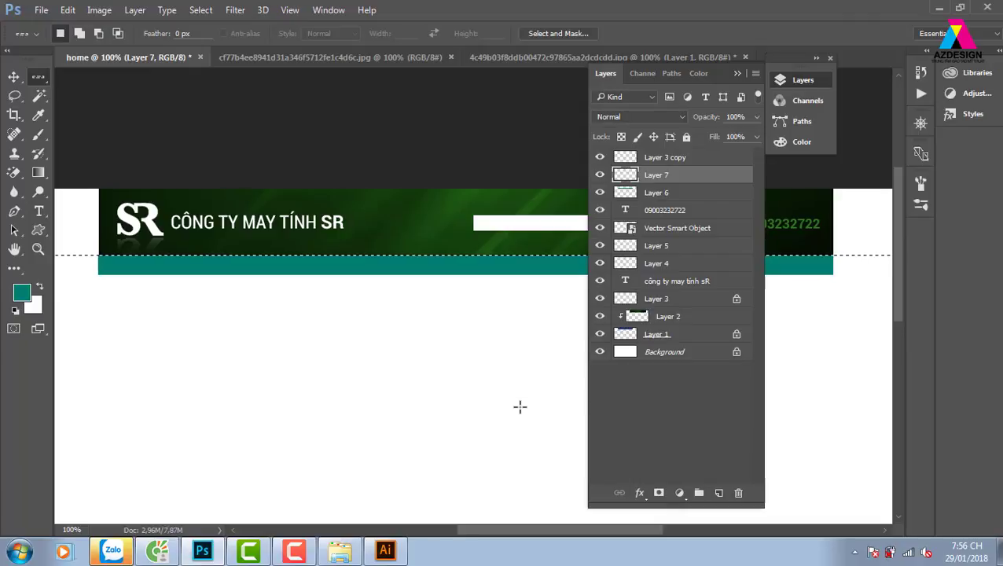
{"action": "key", "text": "v"}
{"action": "key", "text": "ctrl+d"}
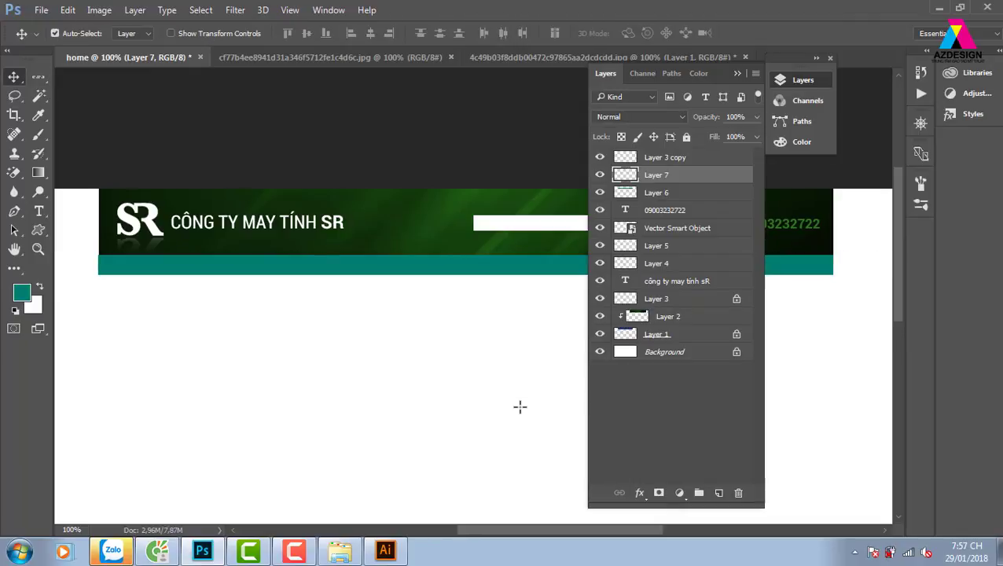
Step: Adjust Layer 7's stacking and the thin line's position, then zoom out
{"action": "key", "text": "ctrl+plus"}
{"action": "key", "text": "ctrl+bracketright"}
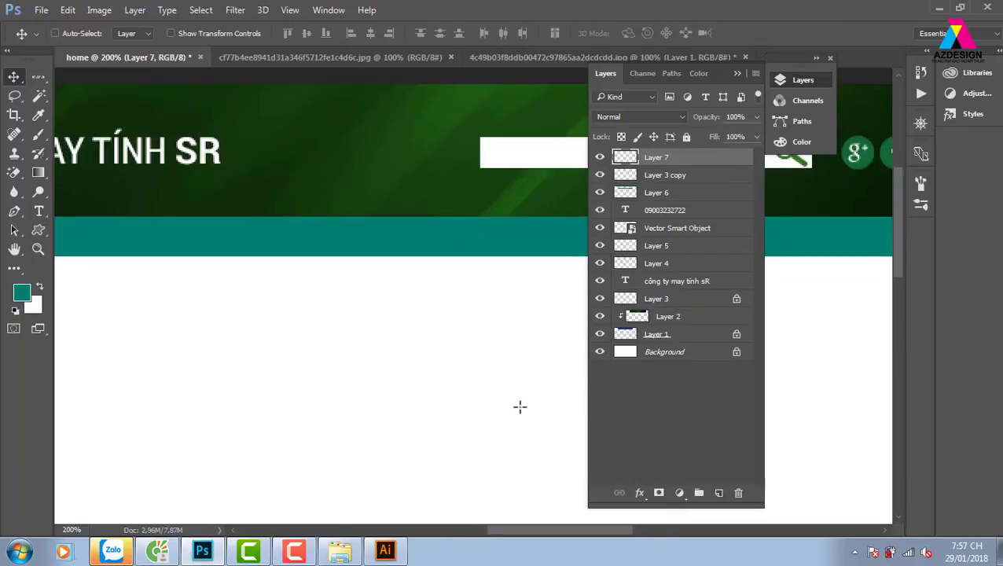
{"action": "key", "text": "ctrl+plus"}
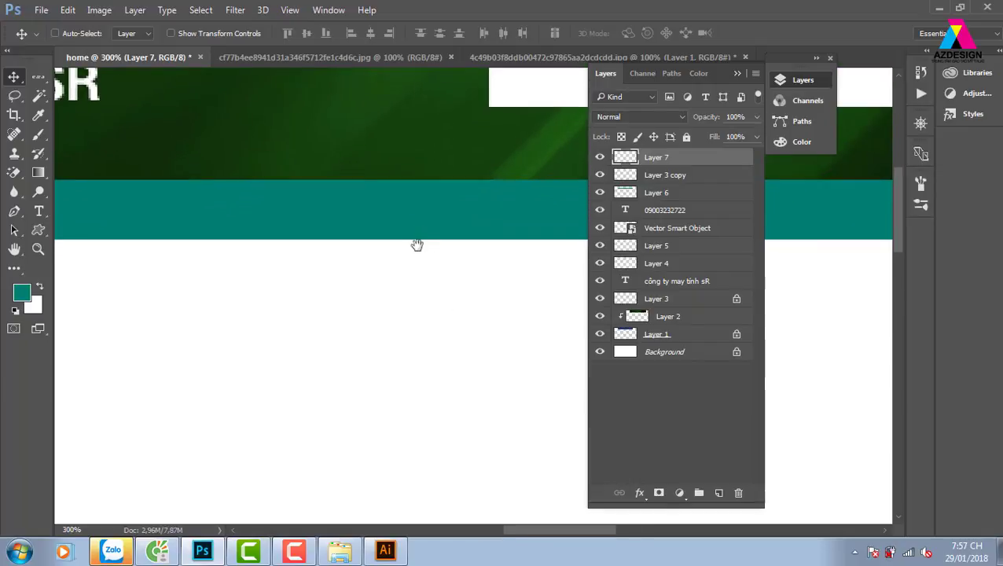
{"action": "left_click_drag", "start_coordinate": [417, 242], "coordinate": [445, 371]}
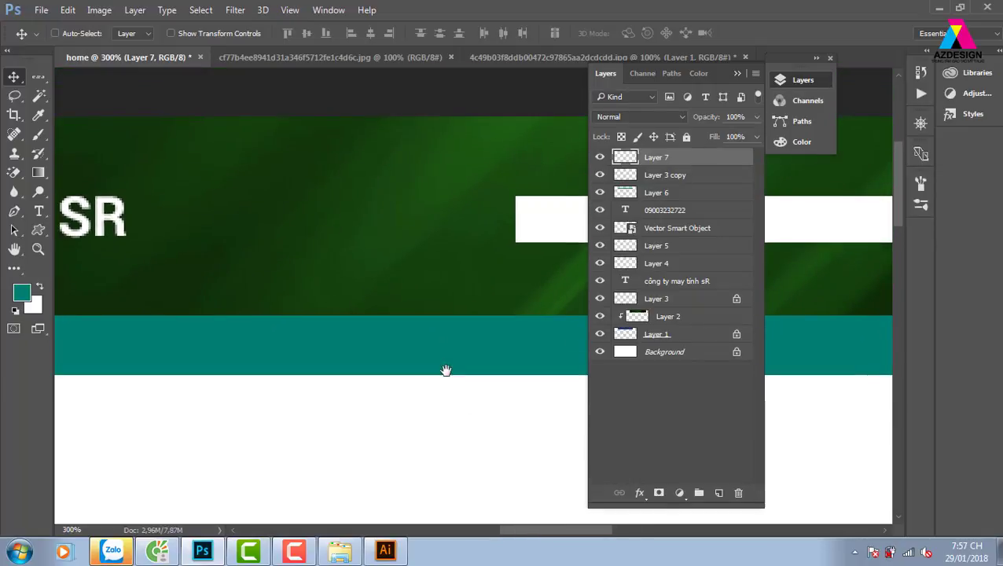
{"action": "mouse_move", "coordinate": [431, 324]}
{"action": "left_mouse_down"}
{"action": "mouse_move", "coordinate": [437, 282]}
{"action": "mouse_move", "coordinate": [416, 419]}
{"action": "left_mouse_up"}
{"action": "key", "text": "ctrl+["}
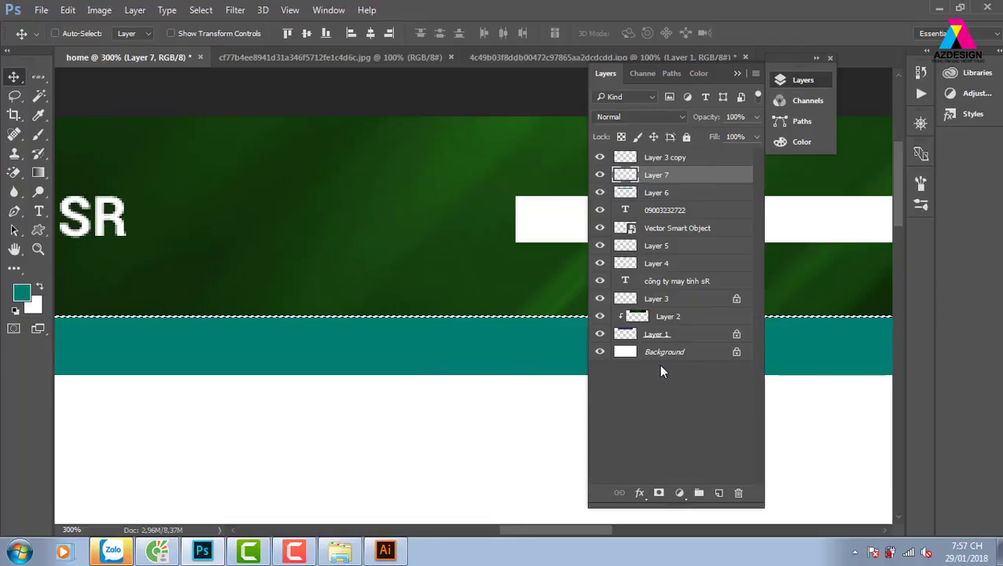
{"action": "key", "text": "ctrl+d"}
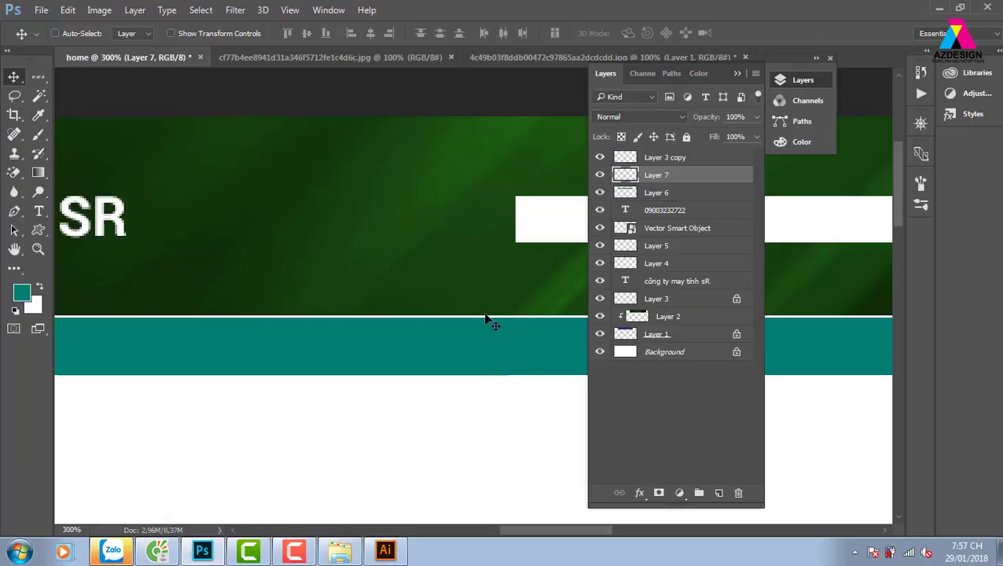
{"action": "key", "text": "ctrl+minus"}
{"action": "key", "text": "ctrl+minus"}
{"action": "key", "text": "ctrl+minus"}
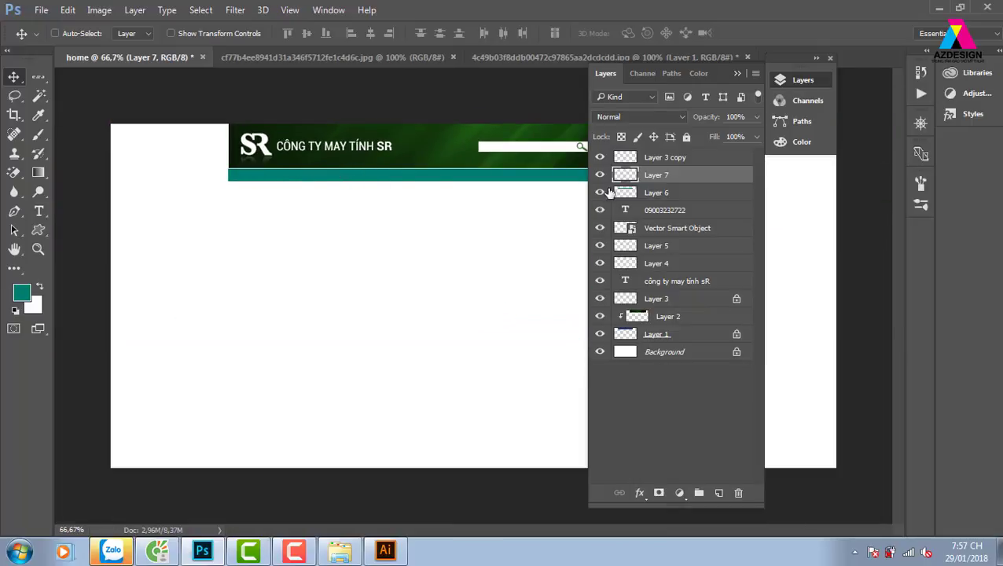
Step: Set the marquee to Normal style and select a tall rectangle from header to canvas bottom
{"action": "left_click", "coordinate": [739, 74]}
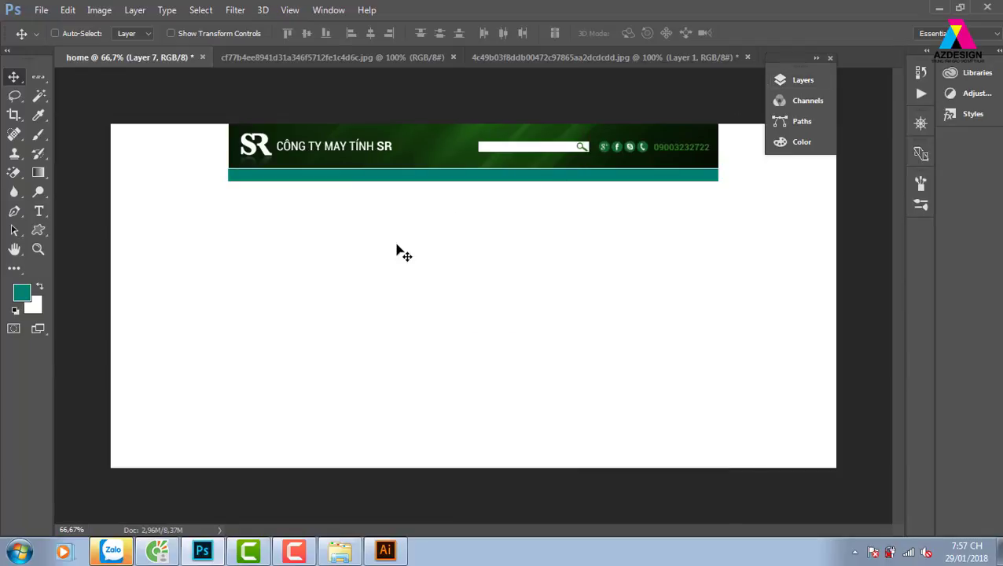
{"action": "right_click", "coordinate": [40, 82]}
{"action": "left_click", "coordinate": [95, 74]}
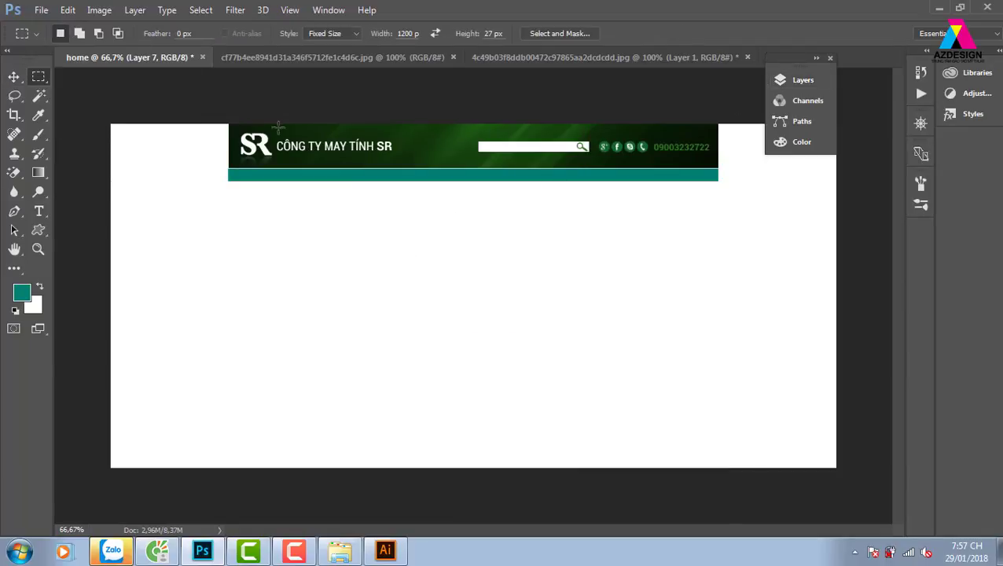
{"action": "left_click", "coordinate": [345, 134]}
{"action": "left_click_drag", "start_coordinate": [382, 234], "coordinate": [492, 381]}
{"action": "key", "text": "ctrl+d"}
{"action": "left_click", "coordinate": [351, 33]}
{"action": "left_click", "coordinate": [316, 45]}
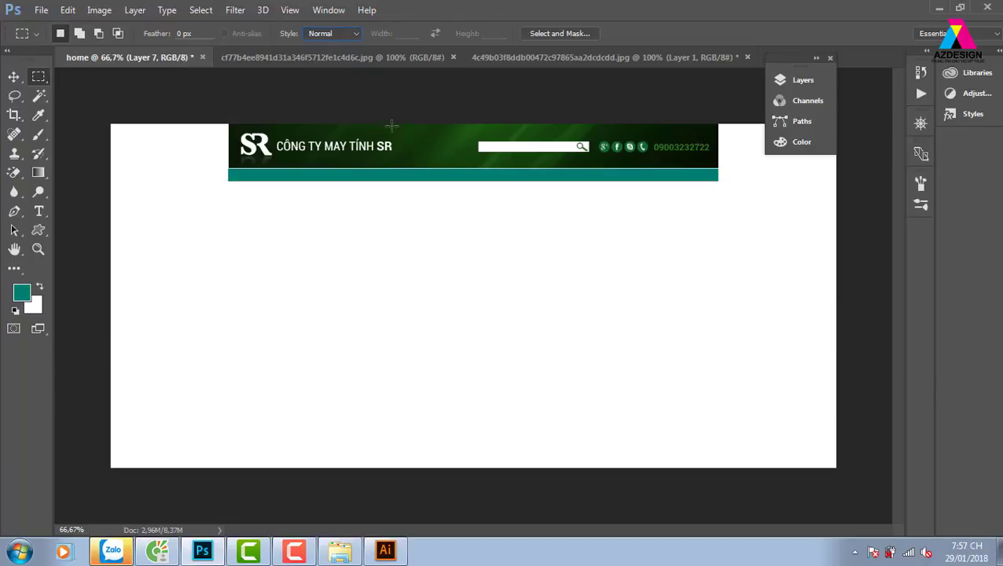
{"action": "left_click_drag", "start_coordinate": [338, 124], "coordinate": [589, 489]}
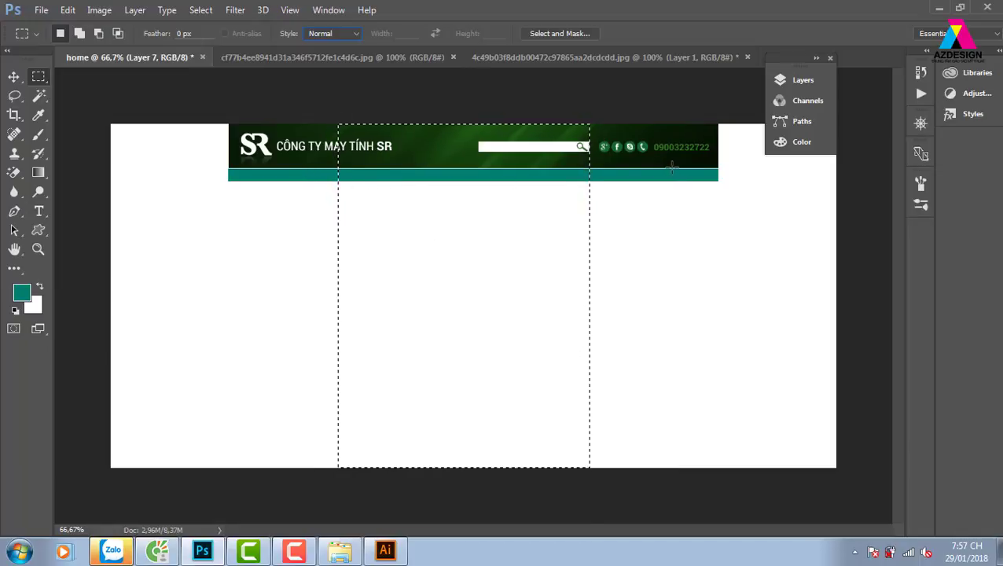
Step: Feather the selection by 100 pixels
{"action": "key", "text": "shift"}
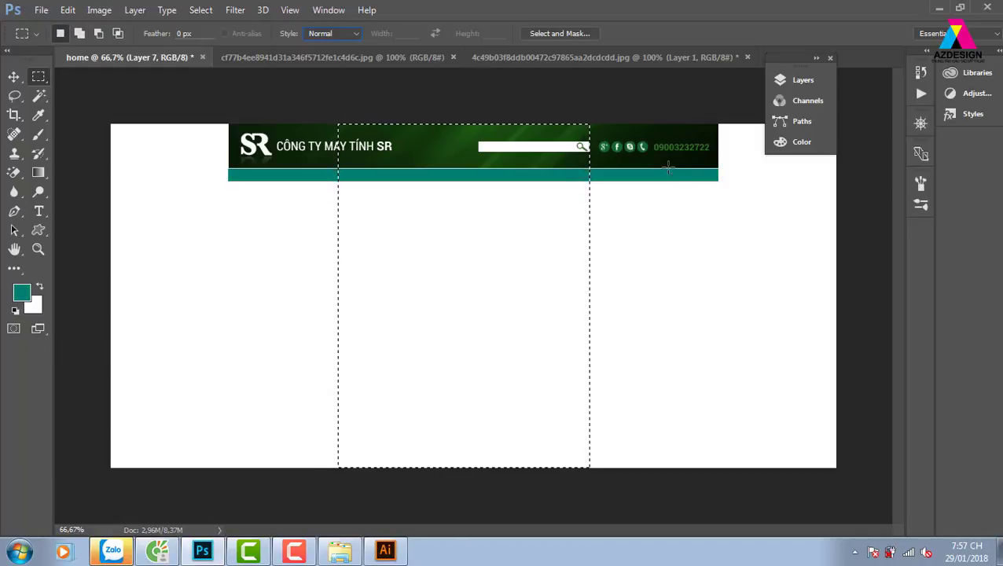
{"action": "left_click", "coordinate": [203, 11]}
{"action": "mouse_move", "coordinate": [212, 201]}
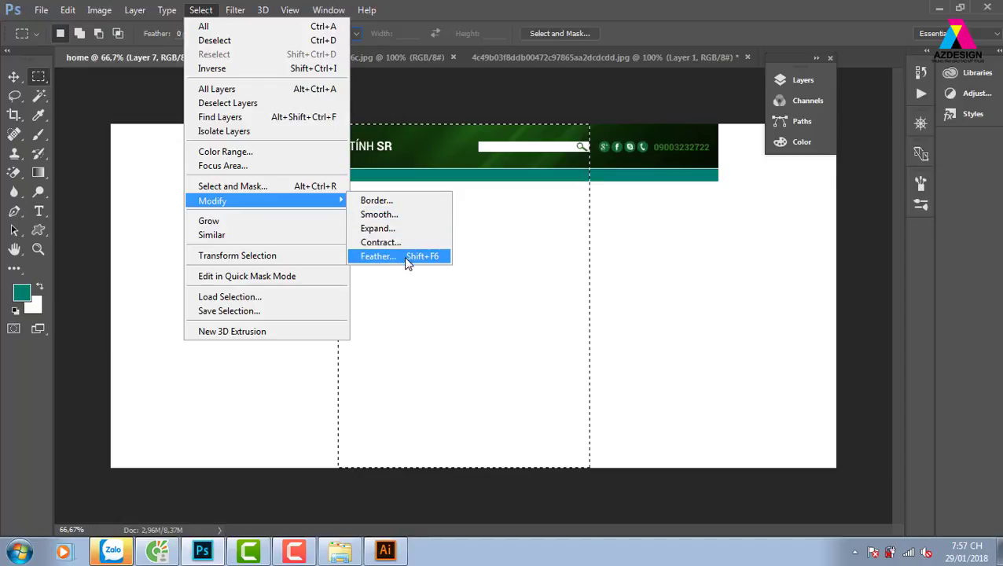
{"action": "left_click", "coordinate": [379, 256]}
{"action": "type", "text": "1"}
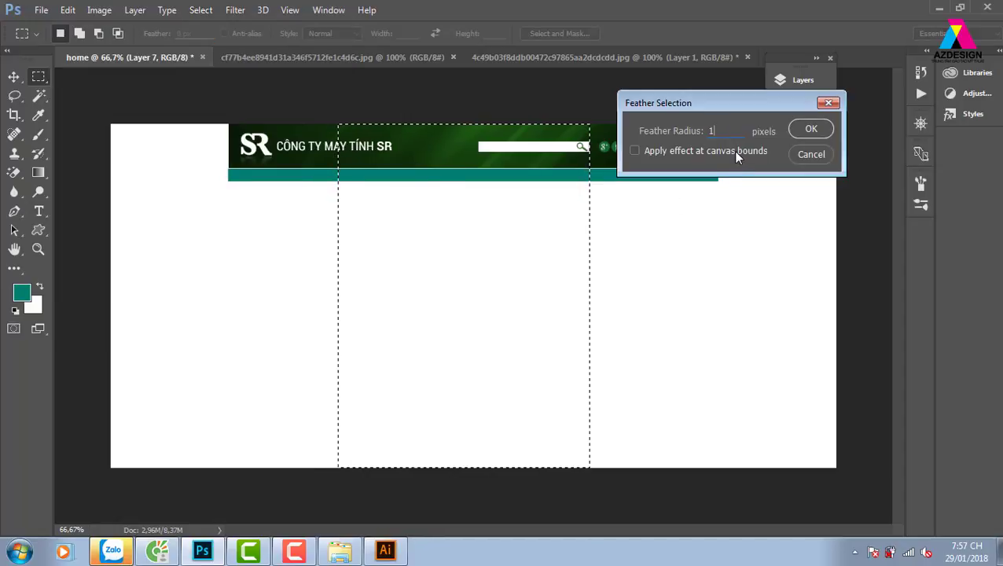
{"action": "type", "text": "00"}
{"action": "key", "text": "Return"}
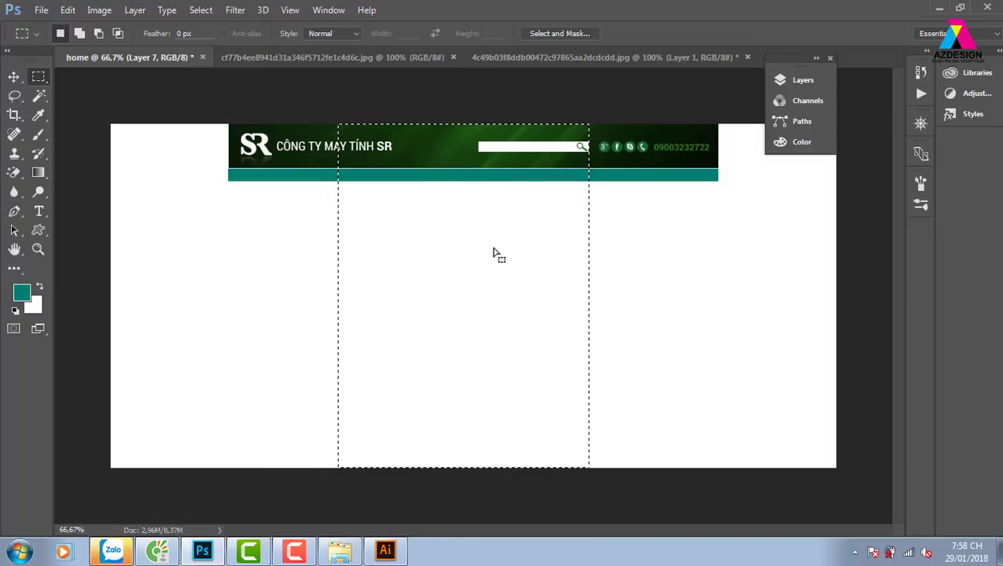
Step: Drop the tall column selection from the homepage mockup
{"action": "left_click", "coordinate": [292, 553]}
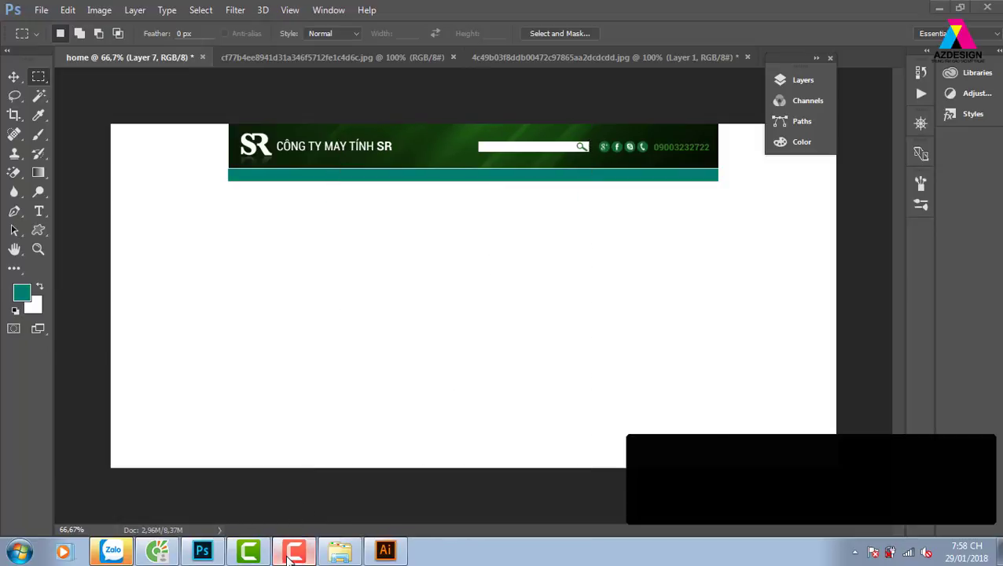
{"action": "left_click", "coordinate": [458, 257]}
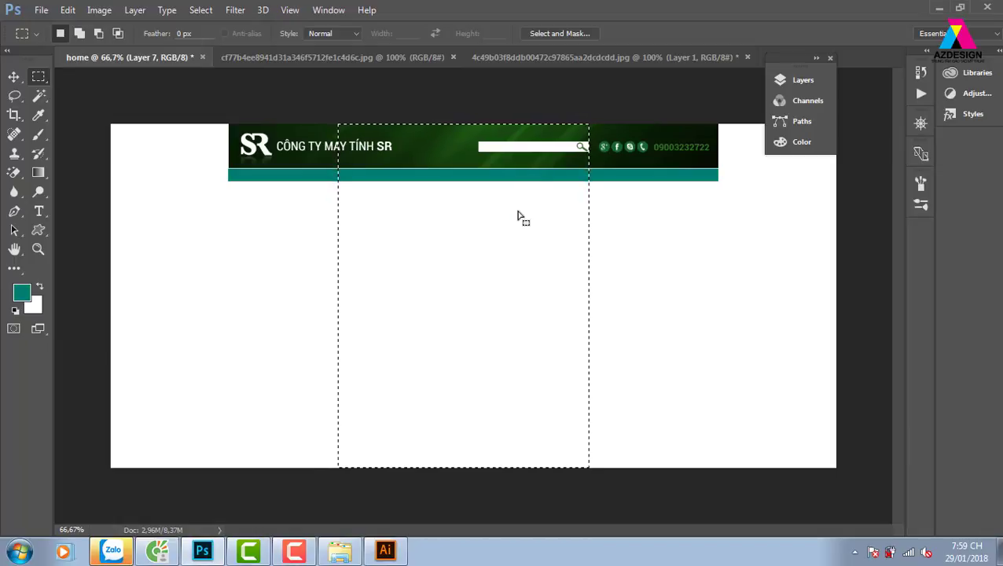
{"action": "key", "text": "ctrl+plus"}
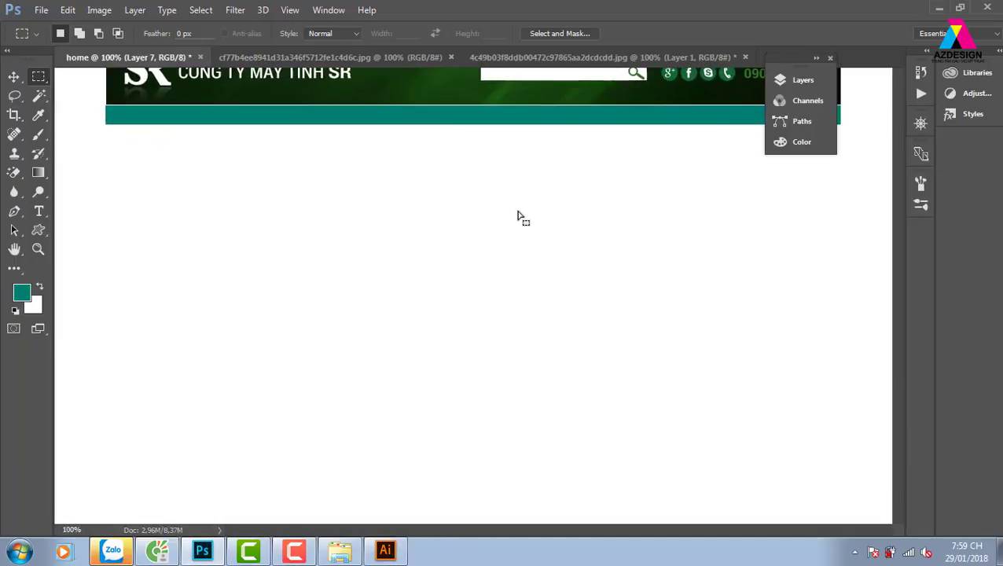
{"action": "left_click_drag", "start_coordinate": [543, 204], "coordinate": [555, 246]}
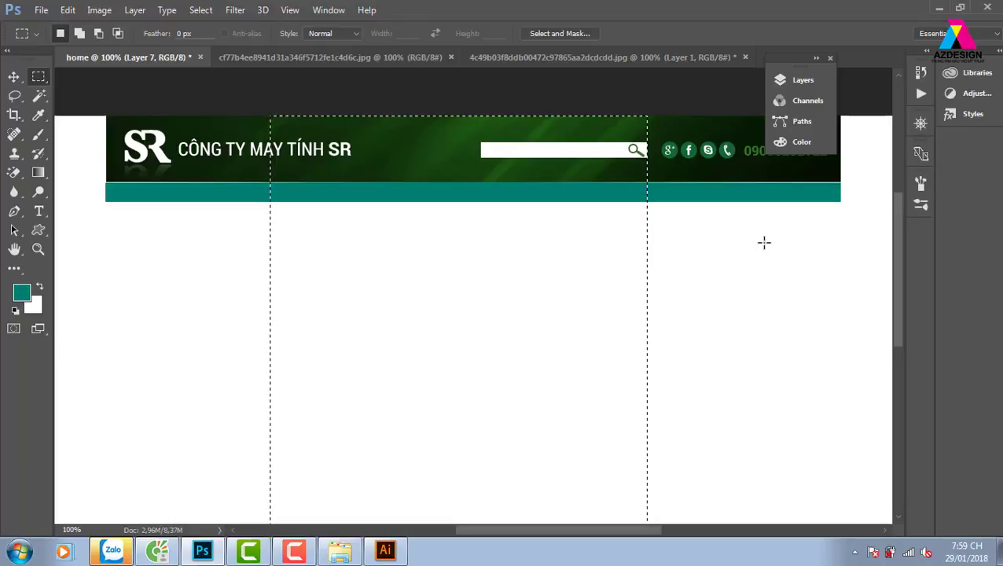
{"action": "key", "text": "shift"}
{"action": "key", "text": "ctrl+shift+i"}
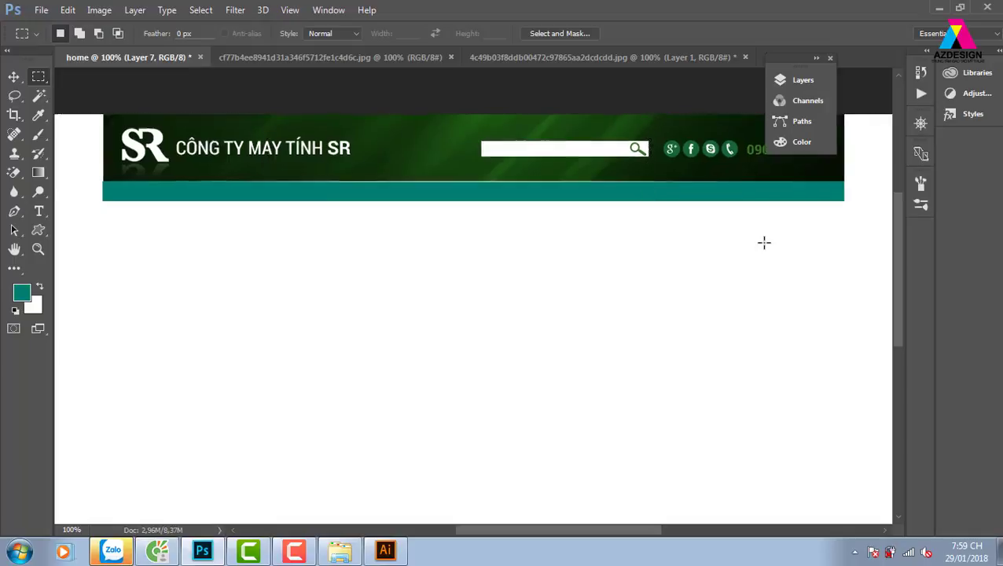
Step: Inspect the header logo and teal bar at 100%, then show the Layers panel
{"action": "key", "text": "ctrl+plus"}
{"action": "left_click_drag", "start_coordinate": [584, 181], "coordinate": [551, 287]}
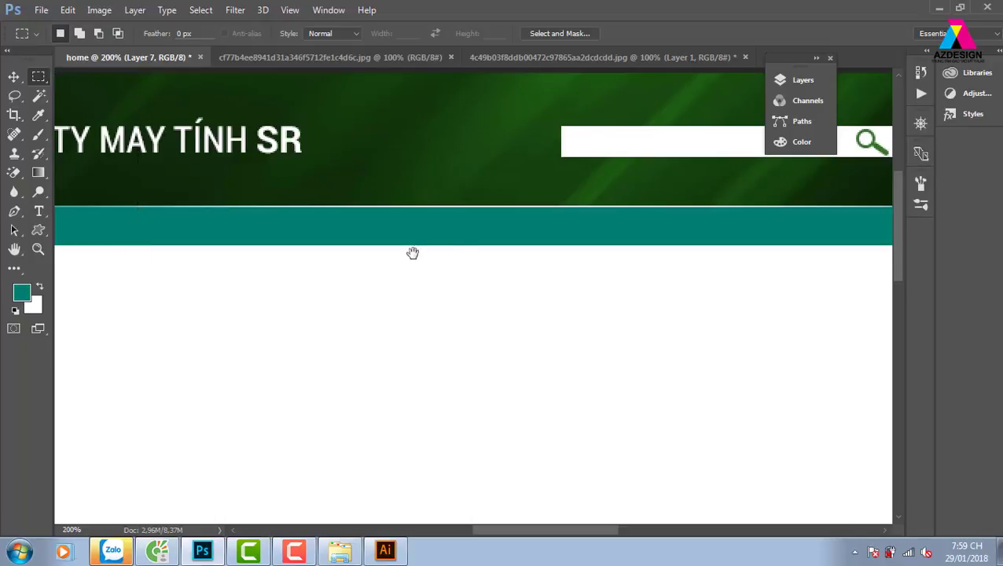
{"action": "left_click_drag", "start_coordinate": [414, 253], "coordinate": [597, 257]}
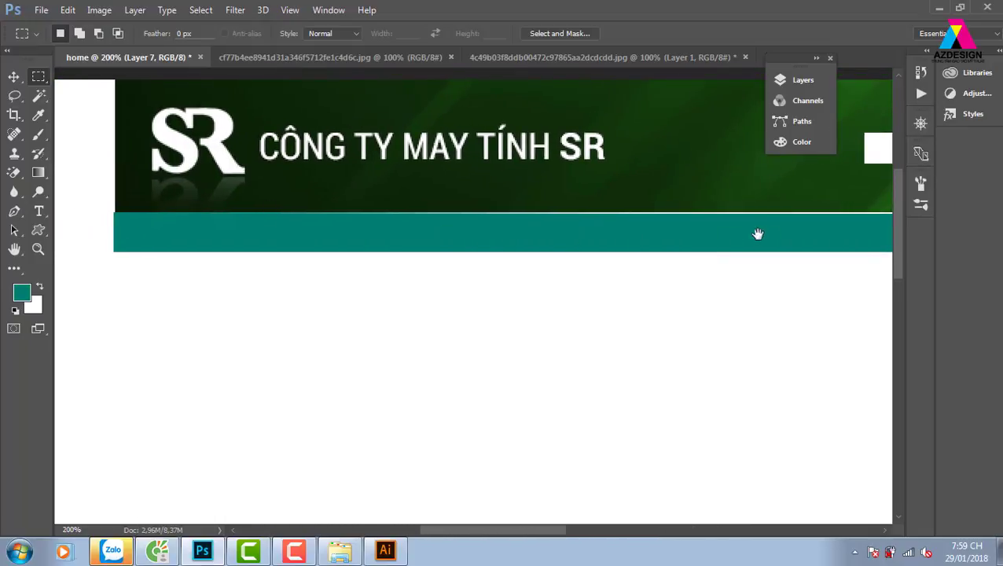
{"action": "left_click_drag", "start_coordinate": [755, 234], "coordinate": [682, 246]}
{"action": "key", "text": "ctrl+minus"}
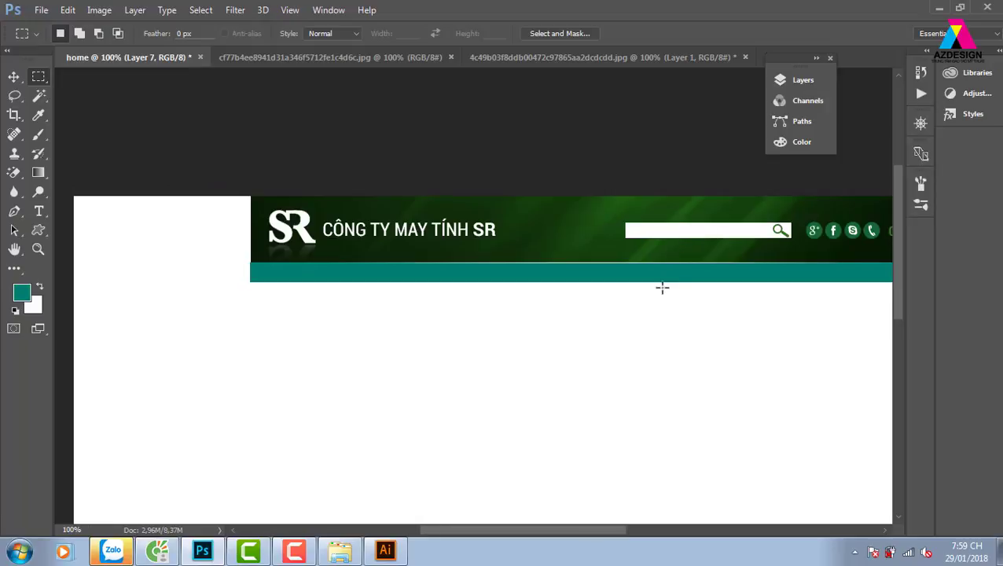
{"action": "key", "text": "F7"}
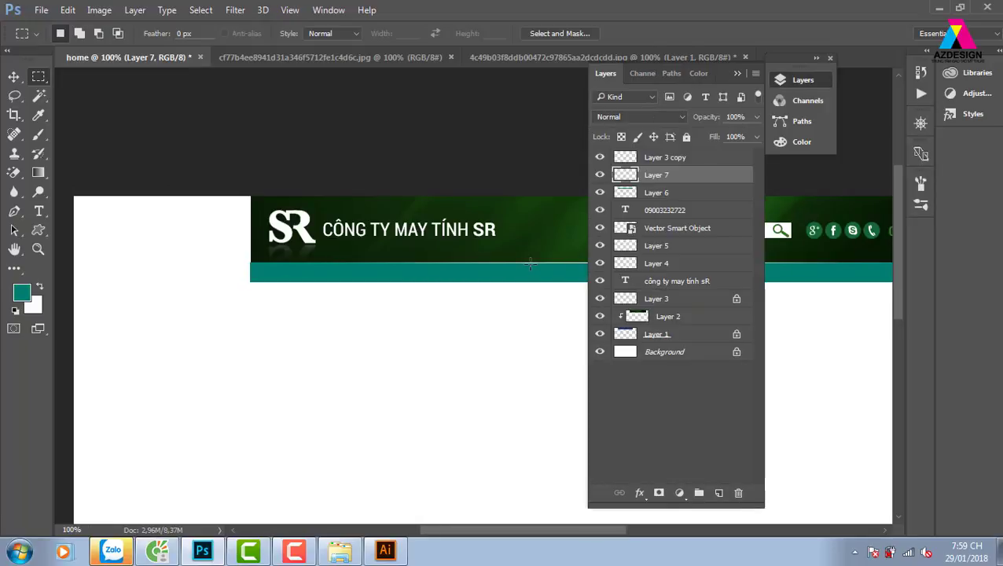
Step: Set Layer 7's blend mode to Overlay
{"action": "key", "text": "ctrl+plus"}
{"action": "scroll", "coordinate": [391, 239], "scroll_direction": "right", "scroll_amount": 1}
{"action": "scroll", "coordinate": [347, 239], "scroll_direction": "right", "scroll_amount": 3}
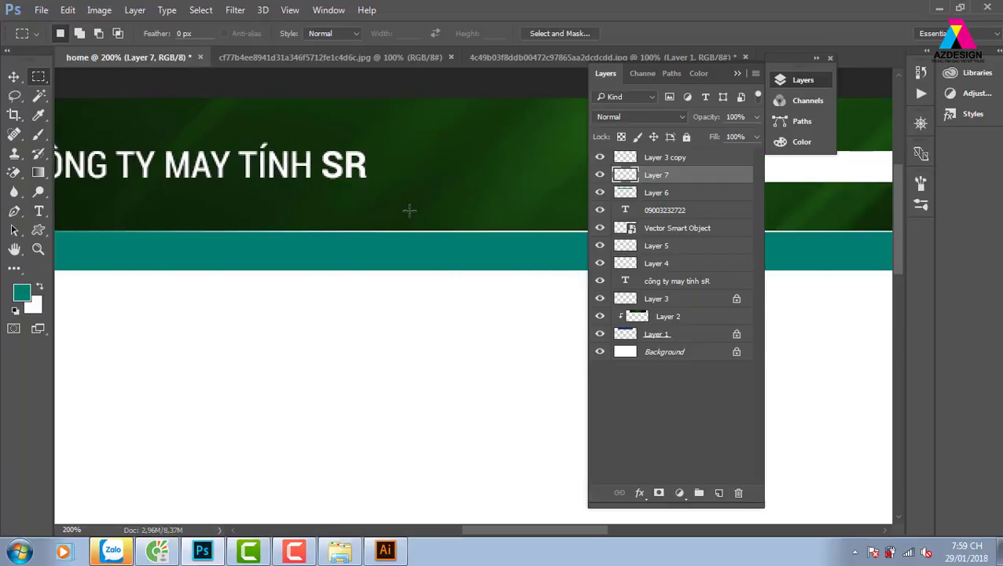
{"action": "left_click", "coordinate": [661, 117]}
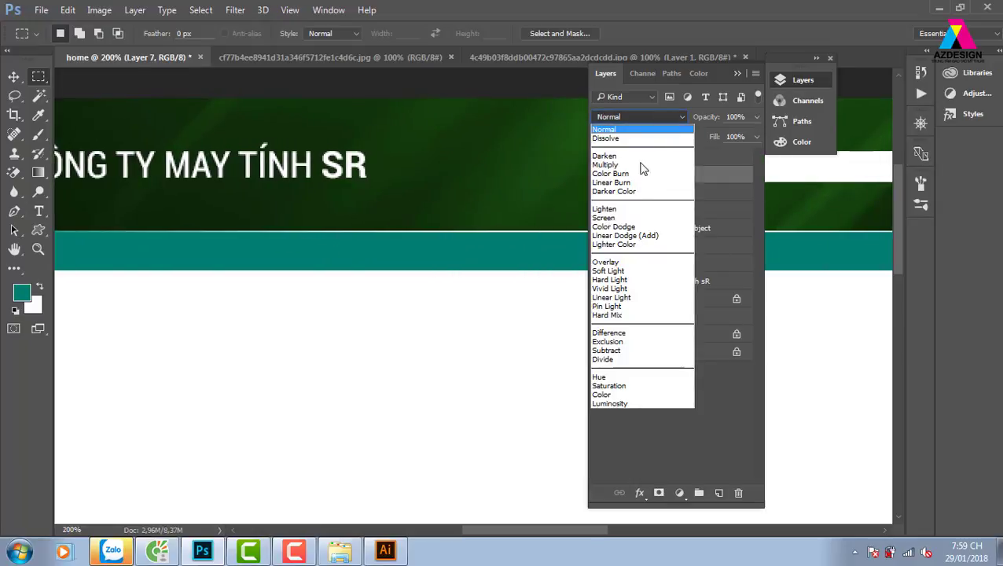
{"action": "left_click", "coordinate": [625, 264]}
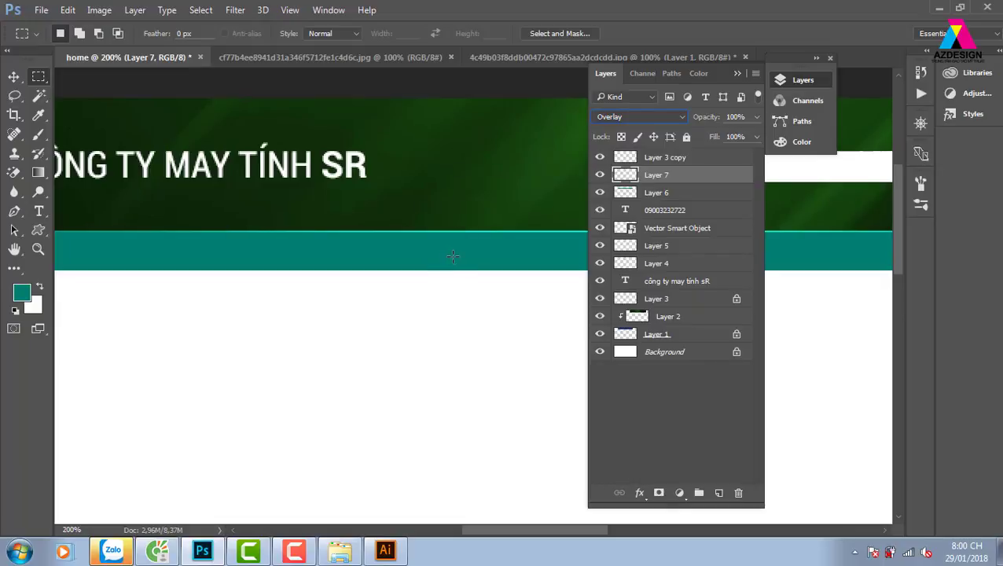
Step: Duplicate the thin line up under the company title and set the copy to Normal
{"action": "left_click", "coordinate": [13, 76]}
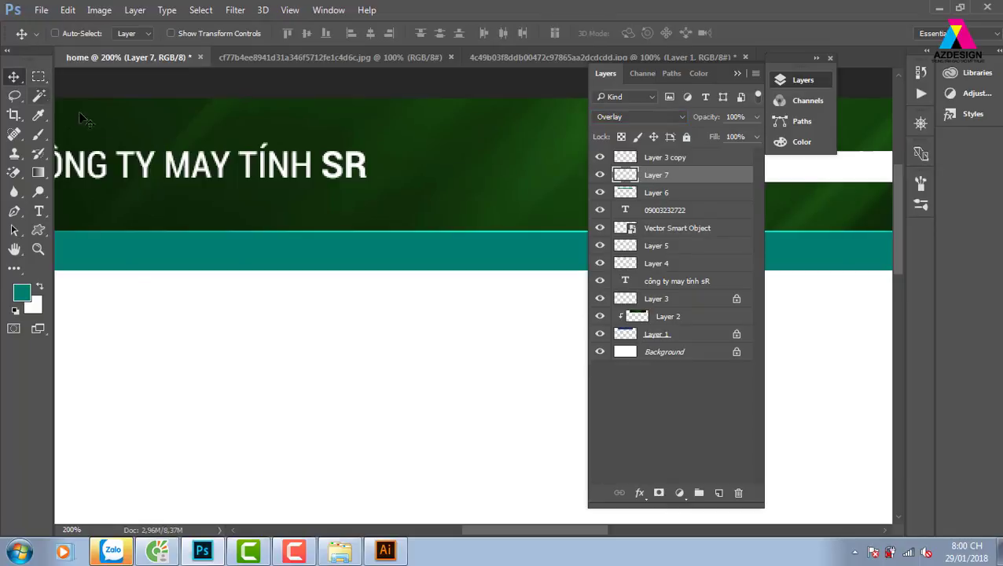
{"action": "mouse_move", "coordinate": [517, 244]}
{"action": "left_mouse_down"}
{"action": "mouse_move", "coordinate": [518, 201]}
{"action": "mouse_move", "coordinate": [510, 210]}
{"action": "left_mouse_up"}
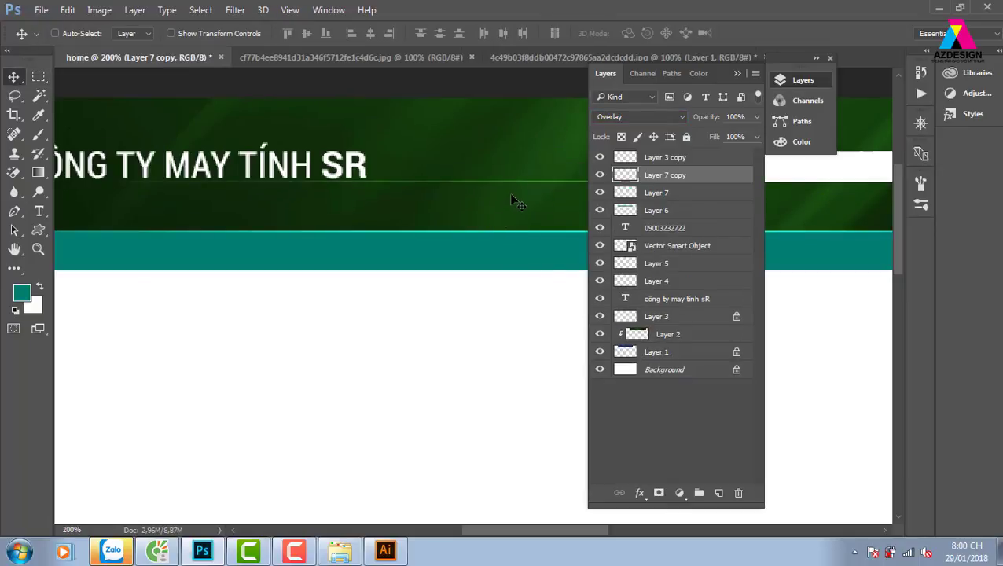
{"action": "left_click", "coordinate": [641, 119]}
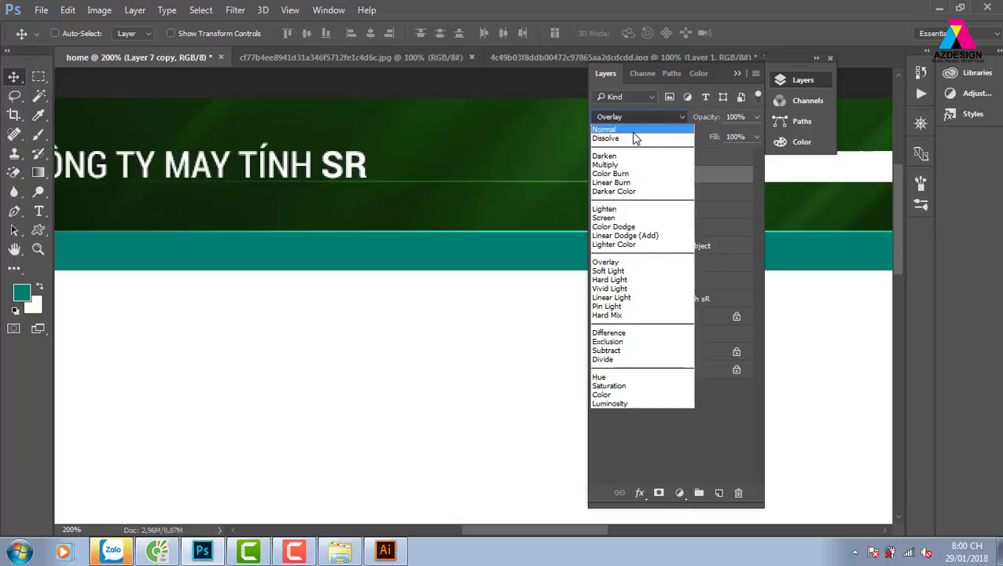
{"action": "left_click", "coordinate": [634, 127]}
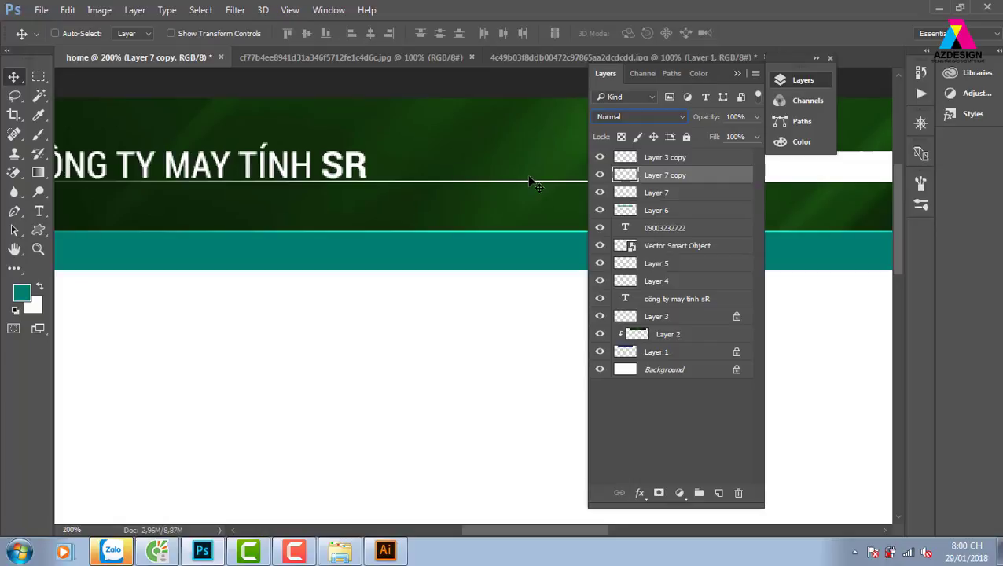
Step: Fill the copied line black and position it just below the teal bar
{"action": "key", "text": "ctrl+i"}
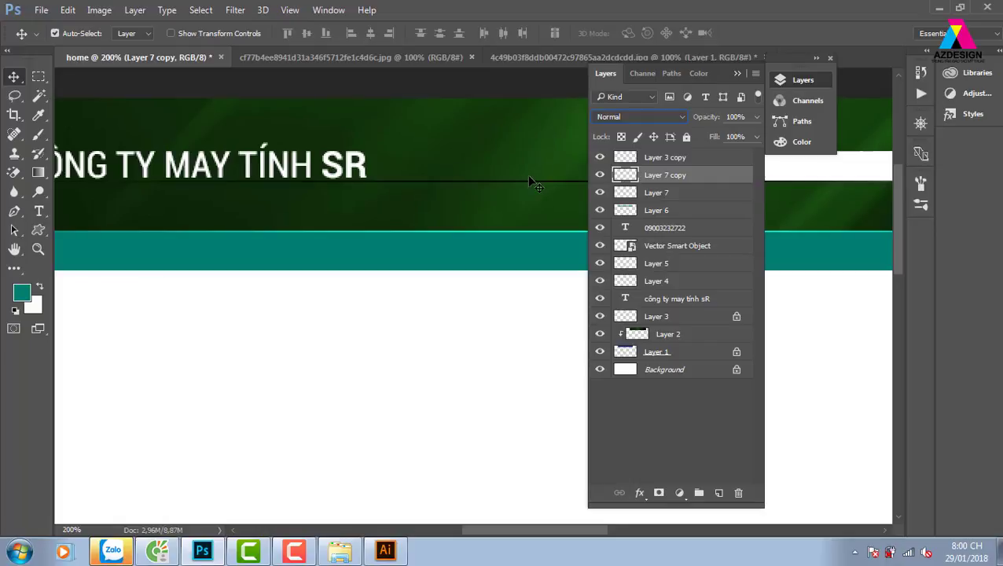
{"action": "left_click_drag", "start_coordinate": [529, 177], "coordinate": [540, 290]}
{"action": "key", "text": "Up"}
{"action": "key", "text": "Up"}
{"action": "key", "text": "Up"}
{"action": "key", "text": "Up"}
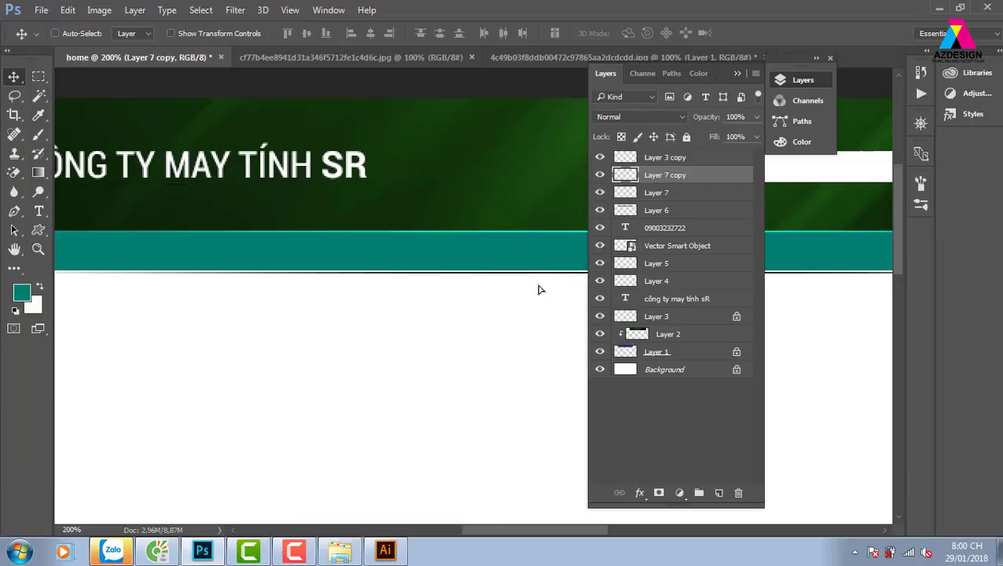
{"action": "key", "text": "Up"}
{"action": "key", "text": "Up"}
{"action": "key", "text": "Down"}
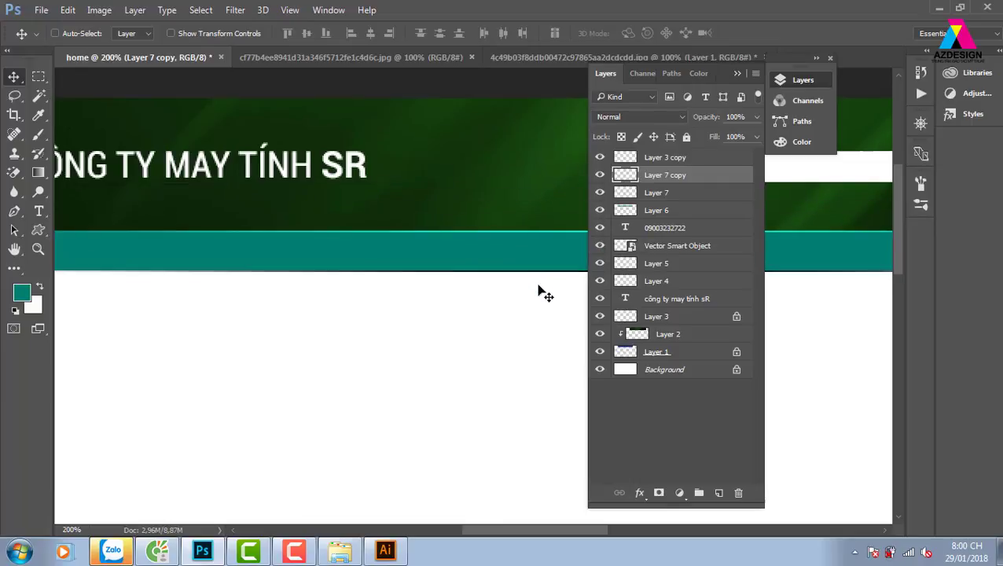
{"action": "key", "text": "Down"}
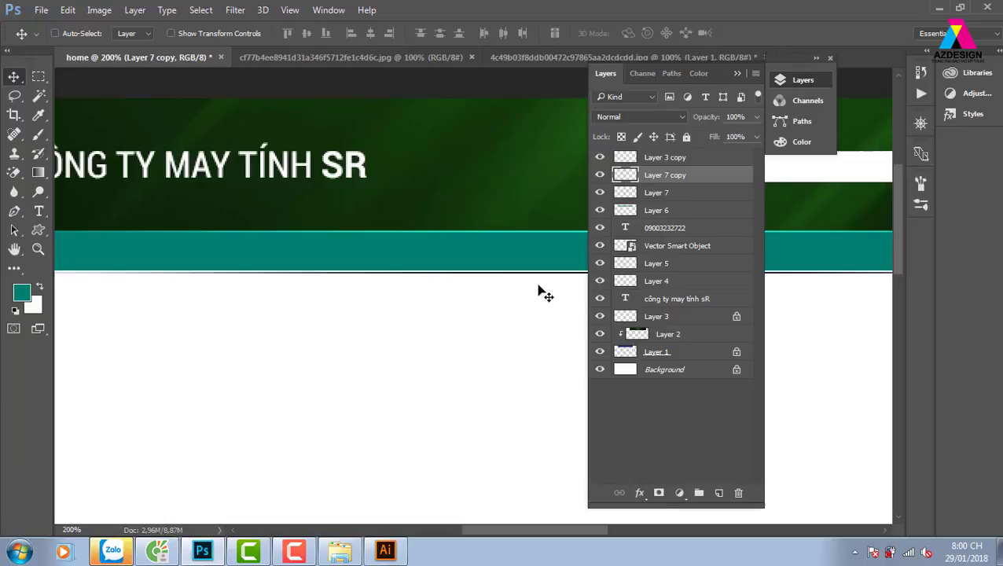
Step: Set the dark line to 30% opacity and view the whole header at 100%
{"action": "key", "text": "3"}
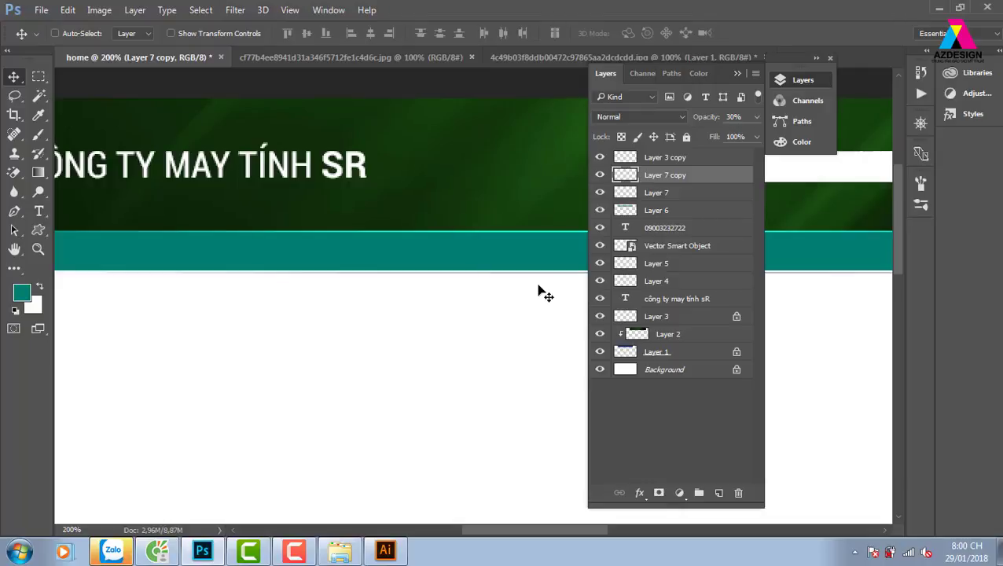
{"action": "key", "text": "ctrl+minus"}
{"action": "left_click_drag", "start_coordinate": [543, 336], "coordinate": [429, 338]}
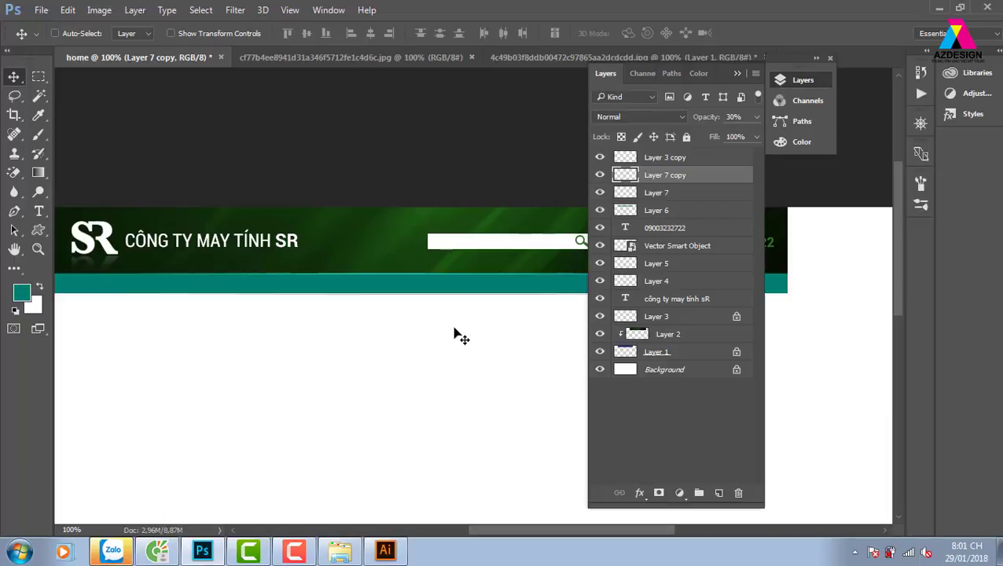
{"action": "left_click_drag", "start_coordinate": [371, 335], "coordinate": [438, 330]}
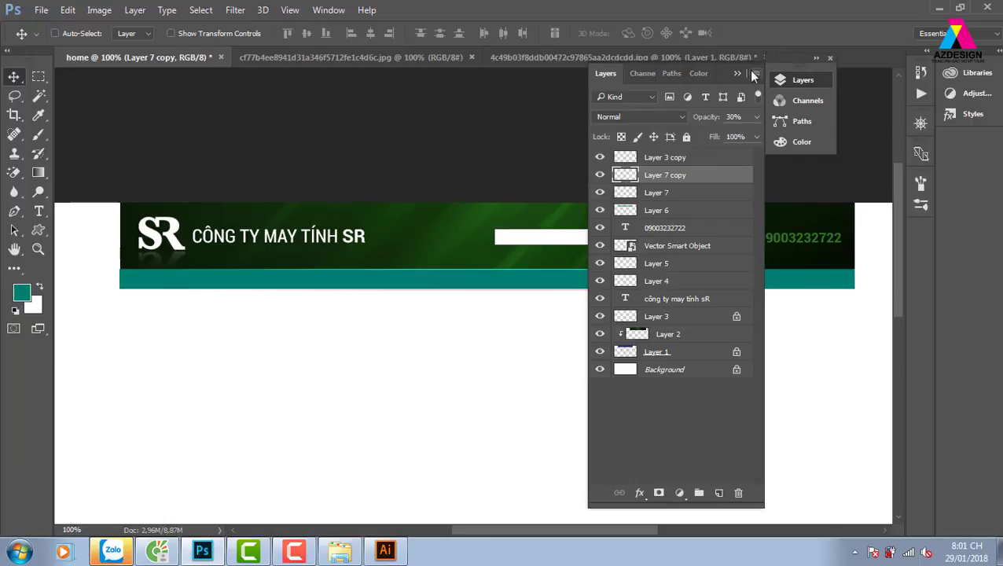
Step: Copy the phone number text onto the teal menu bar and colour it white (#ffffff)
{"action": "left_click", "coordinate": [752, 74]}
{"action": "right_click", "coordinate": [778, 237]}
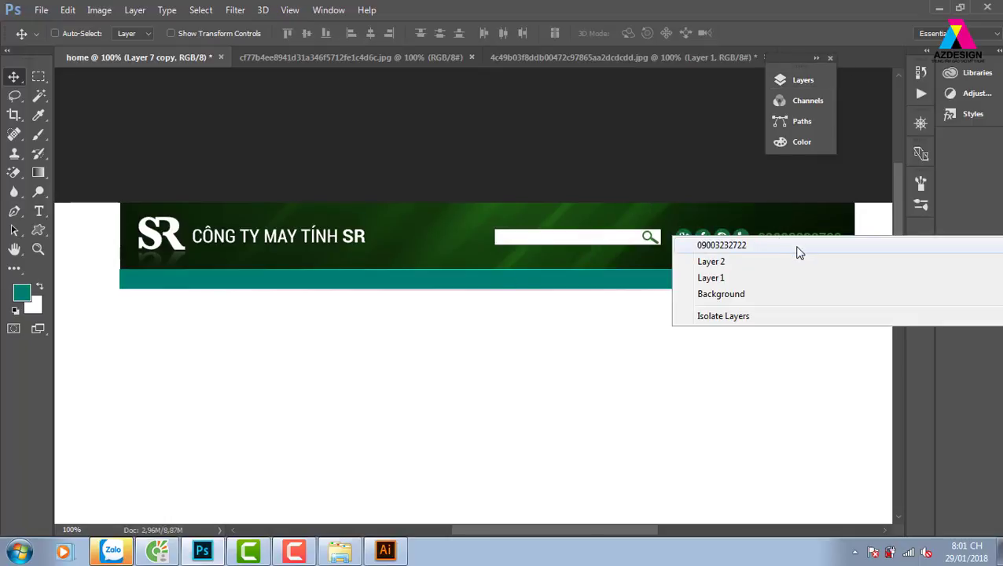
{"action": "left_click", "coordinate": [798, 252]}
{"action": "left_click_drag", "start_coordinate": [814, 239], "coordinate": [203, 290]}
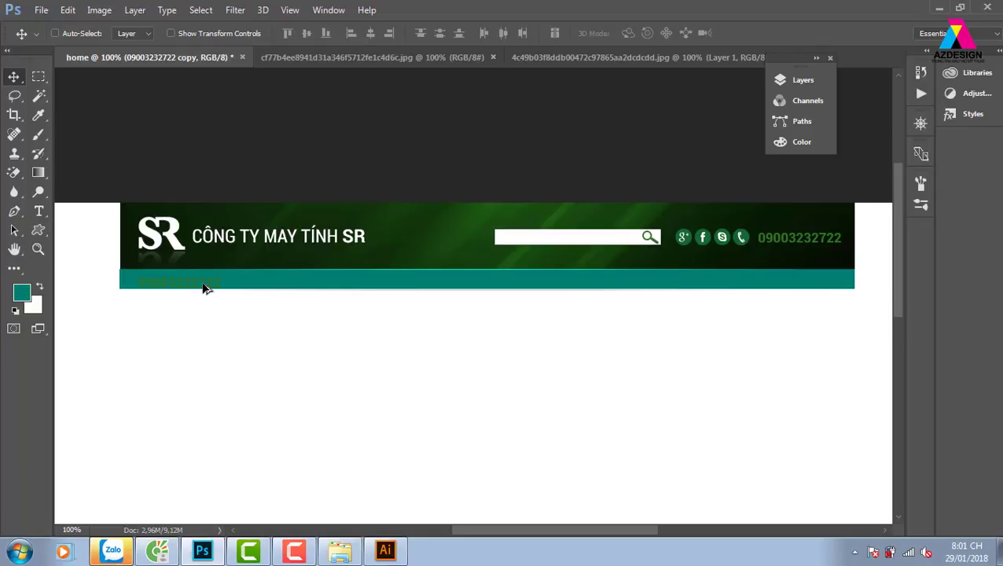
{"action": "key", "text": "t"}
{"action": "left_click", "coordinate": [515, 33]}
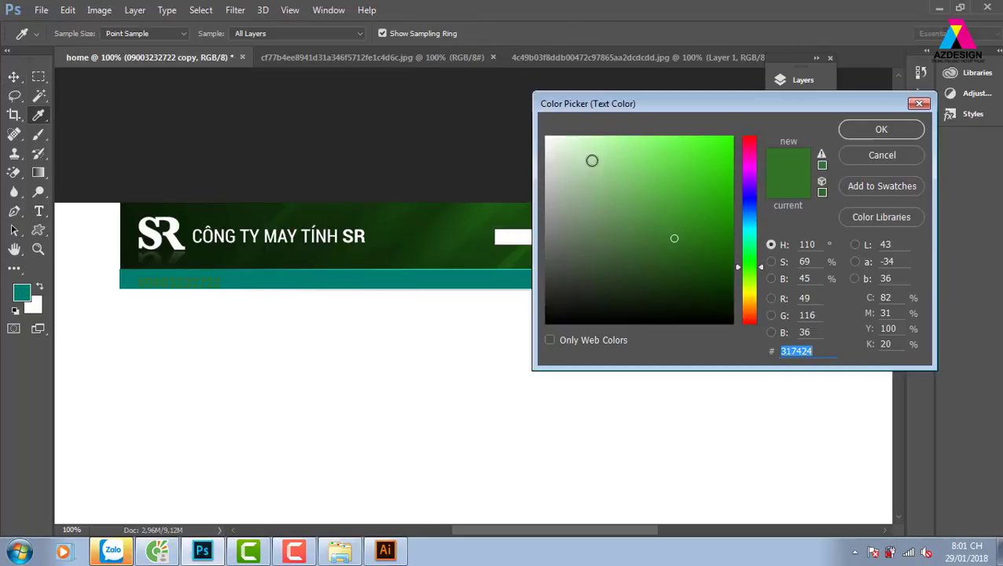
{"action": "type", "text": "ffffff"}
{"action": "left_click", "coordinate": [881, 129]}
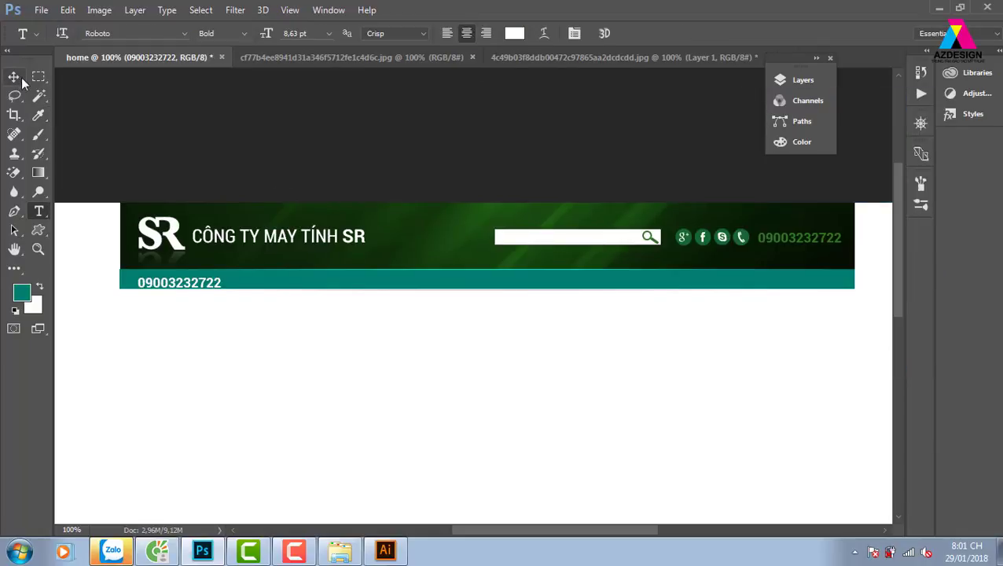
Step: Nudge the copied number into the bar and set its text size to 6 pt
{"action": "left_click", "coordinate": [19, 80]}
{"action": "key", "text": "ctrl+plus"}
{"action": "left_click_drag", "start_coordinate": [119, 275], "coordinate": [532, 286]}
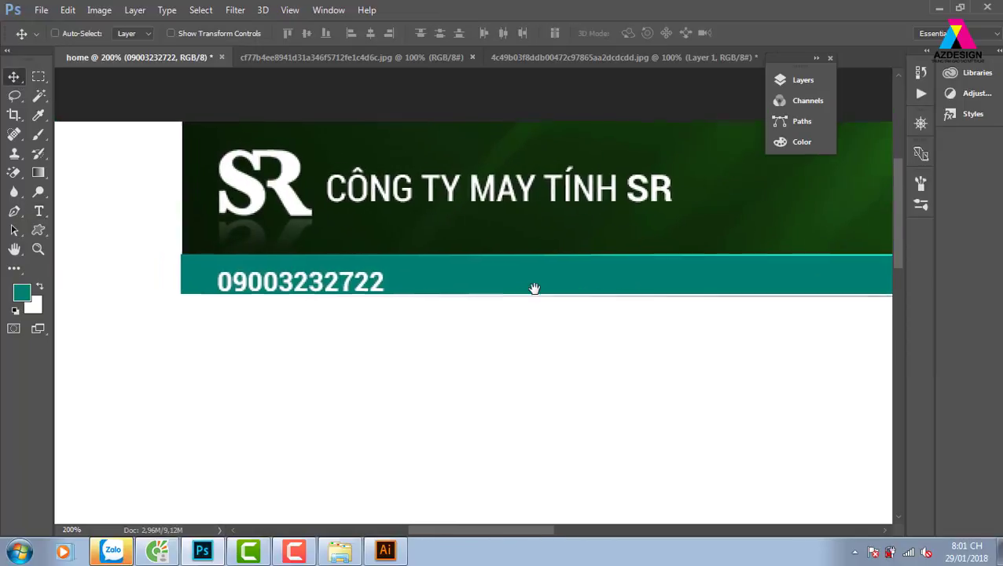
{"action": "left_click", "coordinate": [344, 285]}
{"action": "left_click_drag", "start_coordinate": [344, 284], "coordinate": [345, 278]}
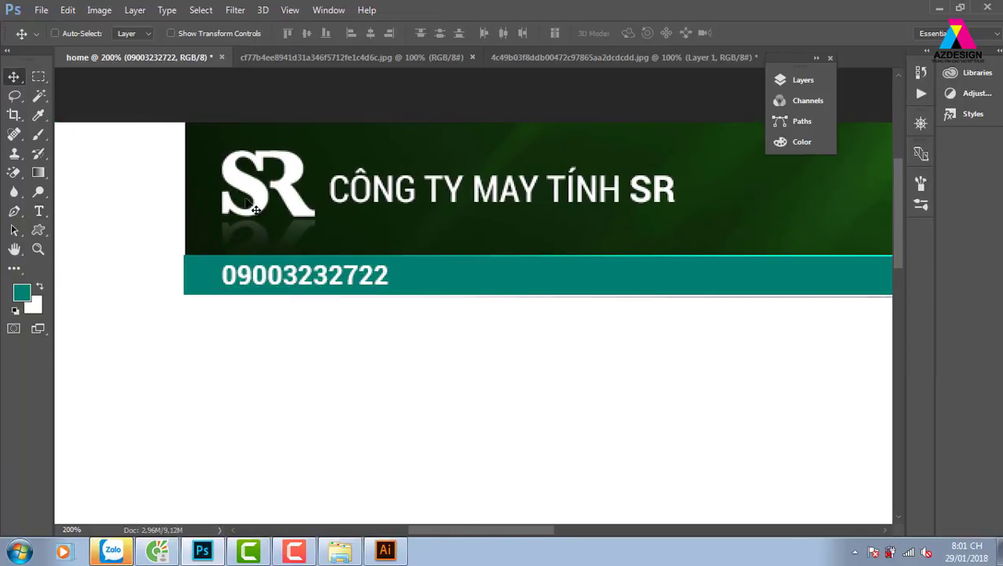
{"action": "key", "text": "t"}
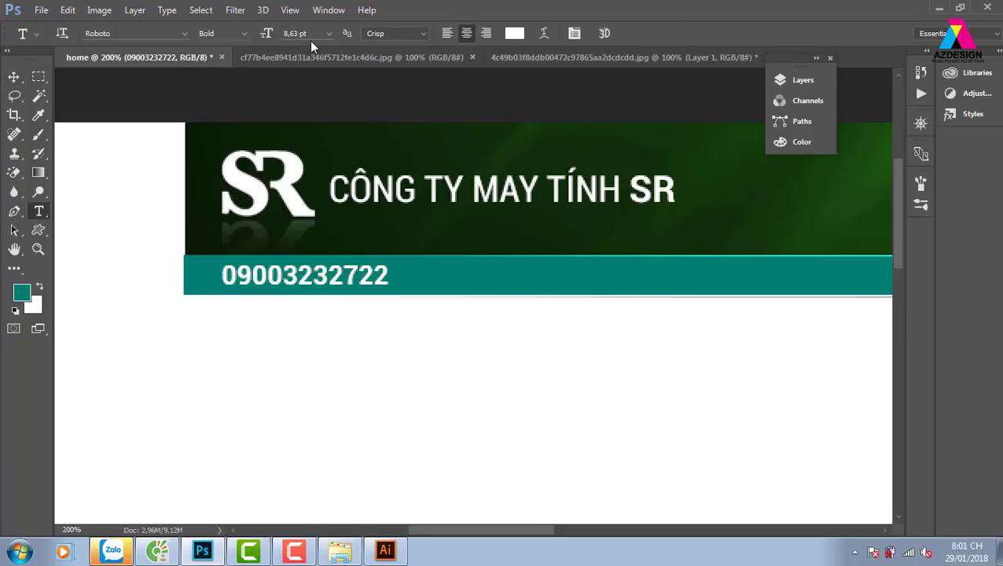
{"action": "left_click_drag", "start_coordinate": [222, 275], "coordinate": [389, 275]}
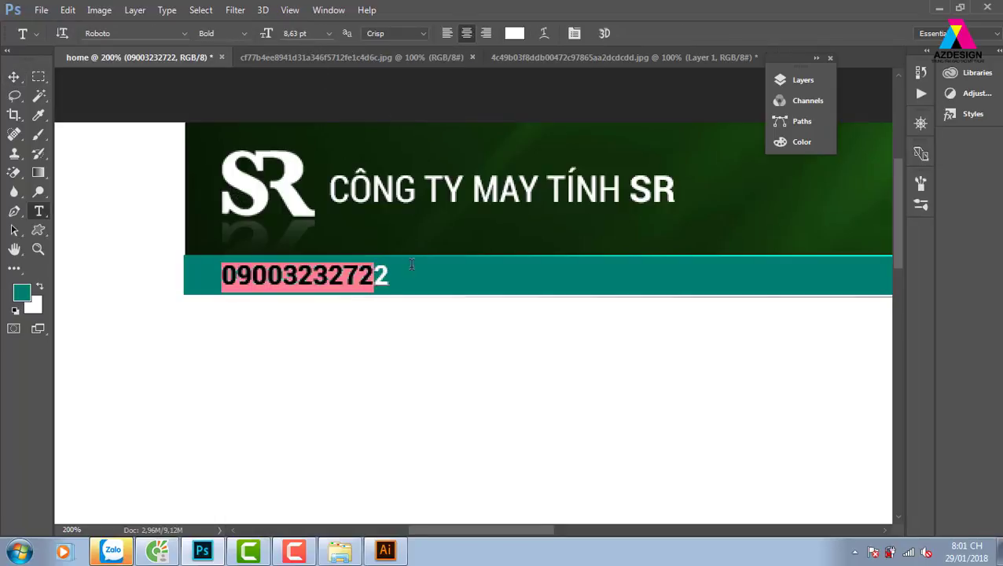
{"action": "left_click", "coordinate": [328, 33]}
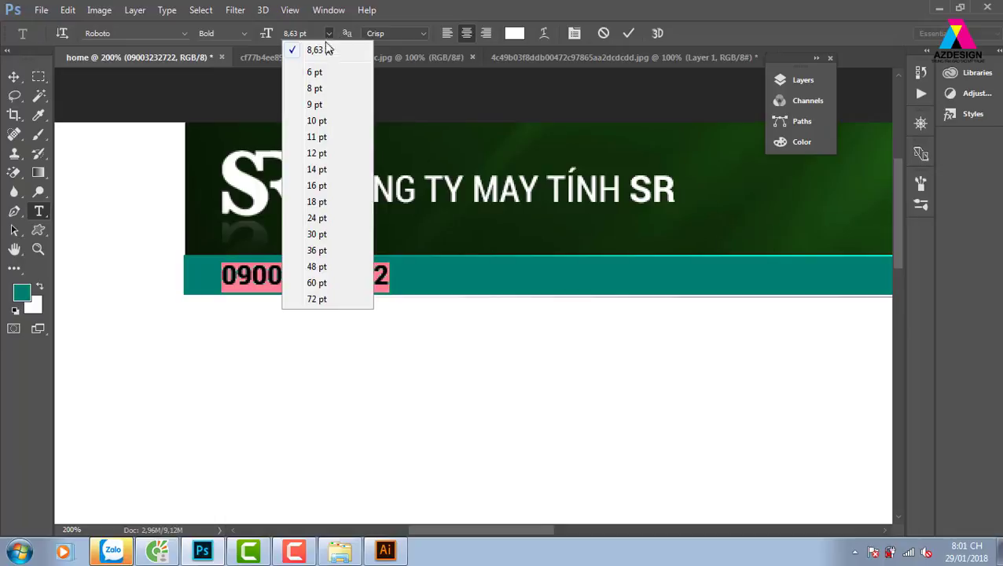
{"action": "left_click", "coordinate": [323, 76]}
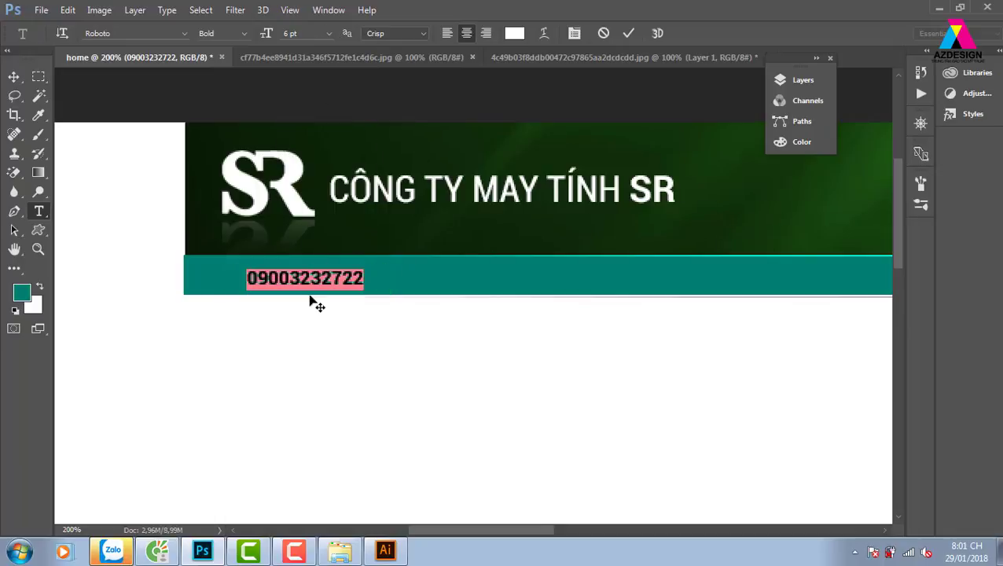
{"action": "left_click", "coordinate": [244, 278]}
Step: Replace the number with menu items TRANG CHỦ, GIỚI THIỆU, SẢN PHẨM, DỊCH VỤ, TIN TỨC, LIÊN HỆ
{"action": "left_click_drag", "start_coordinate": [244, 277], "coordinate": [525, 285]}
{"action": "key", "text": "BackSpace"}
{"action": "type", "text": "TRANG"}
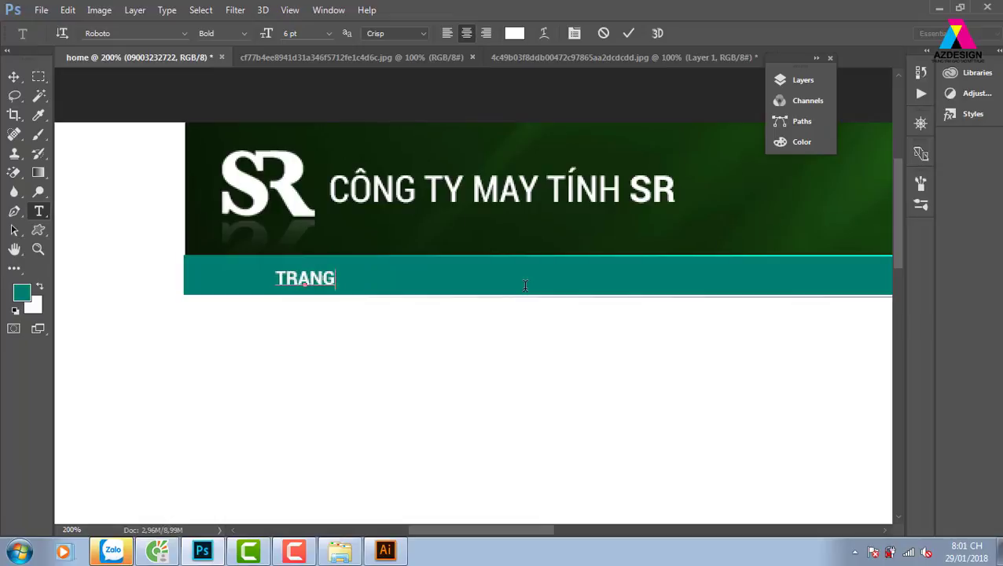
{"action": "type", "text": " CHỤ"}
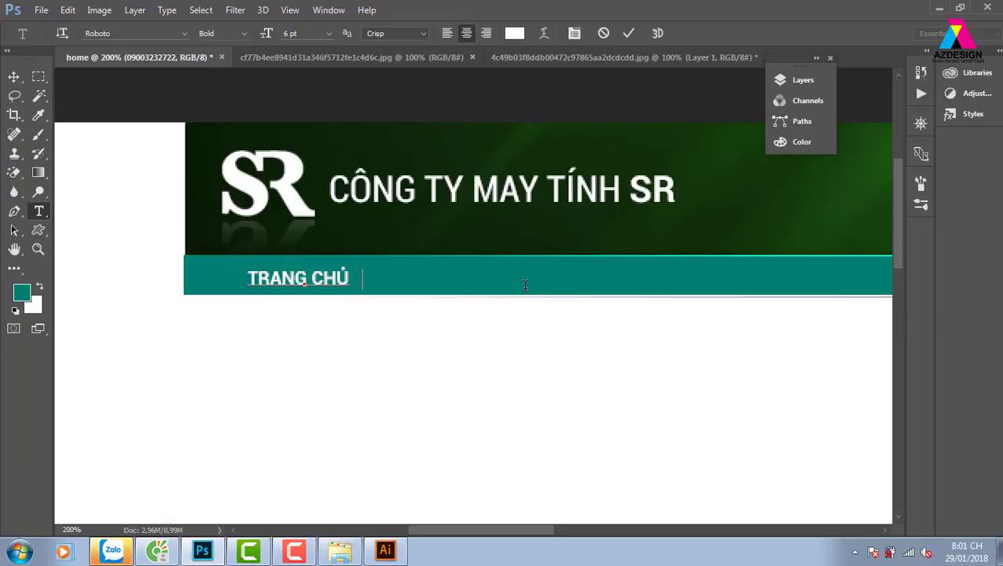
{"action": "type", "text": "  GIỚ"}
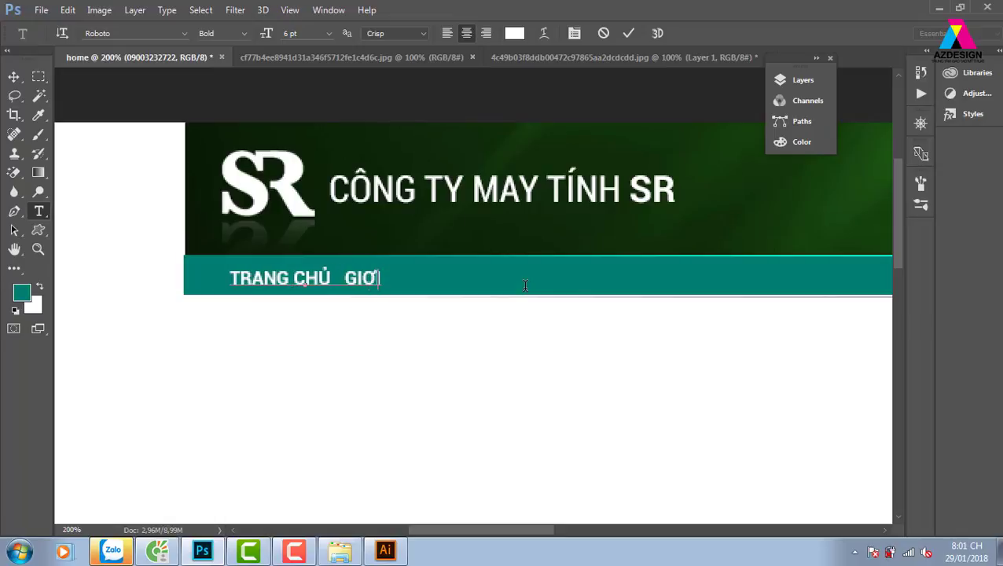
{"action": "type", "text": "I THIEEU"}
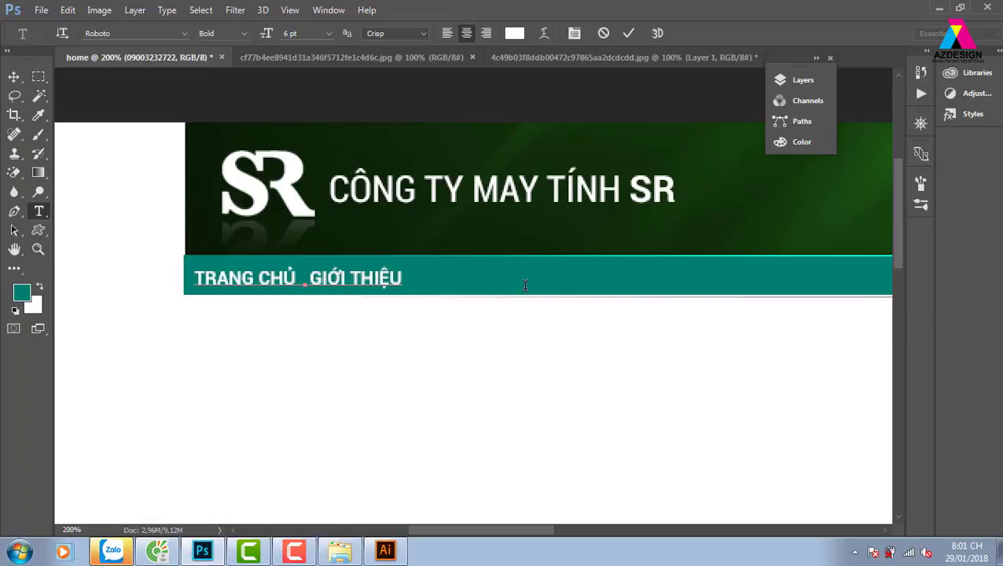
{"action": "type", "text": "  SAN"}
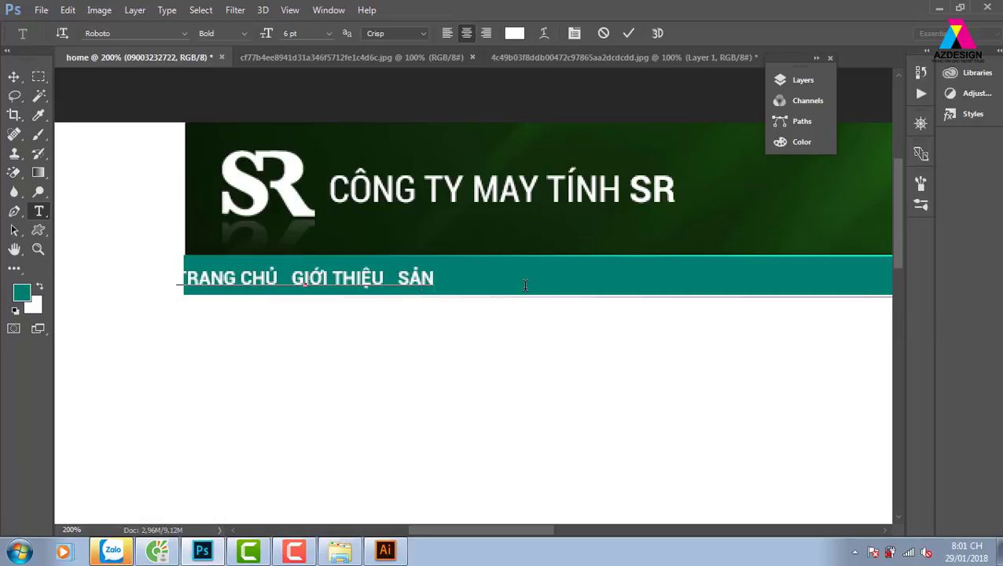
{"action": "type", "text": " PHÂM"}
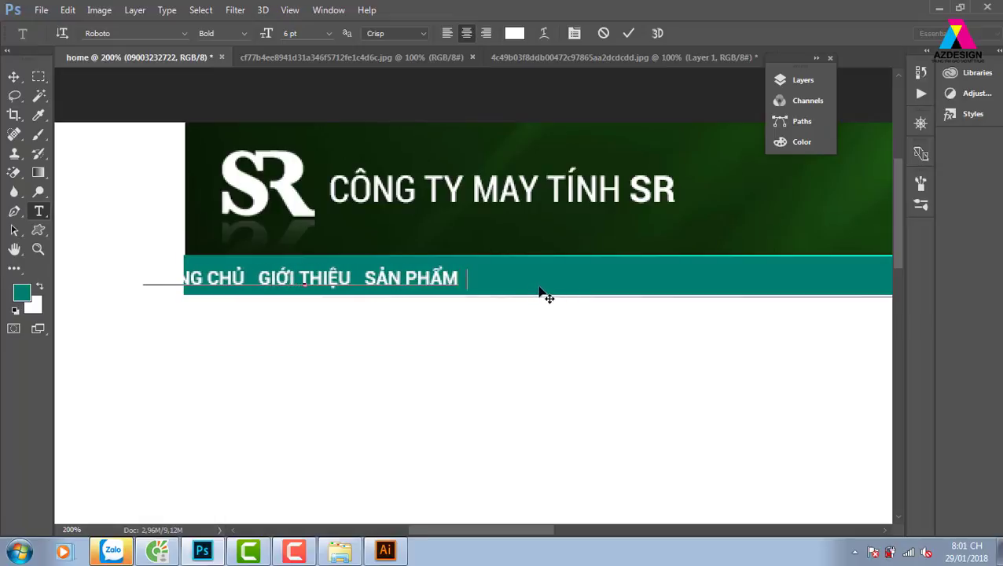
{"action": "type", "text": " DICH"}
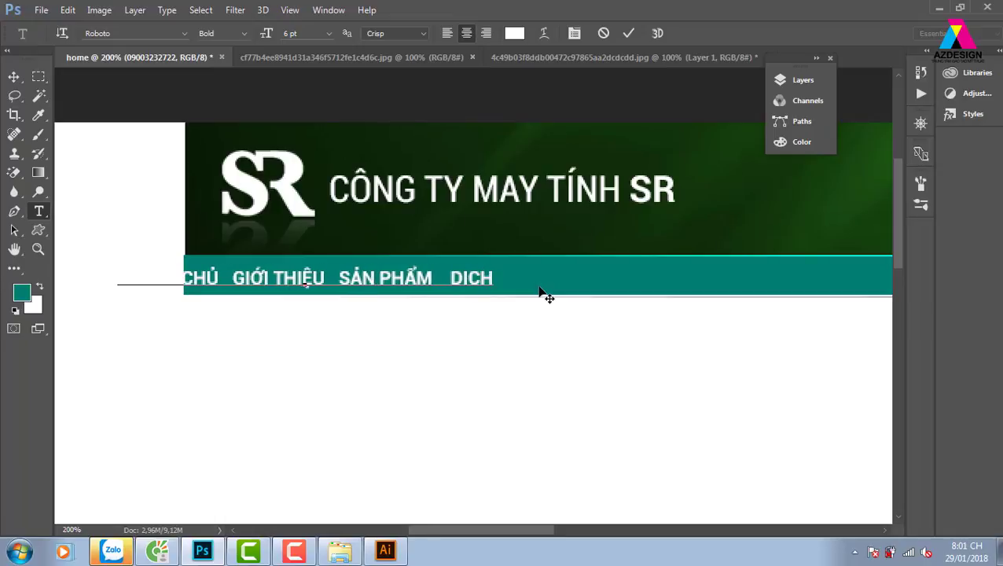
{"action": "type", "text": " VỤ"}
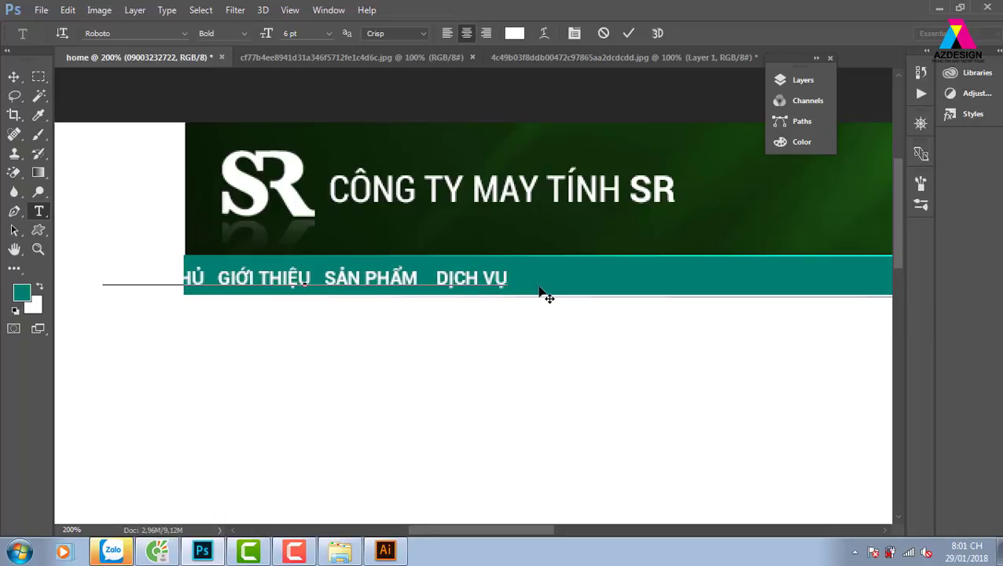
{"action": "type", "text": " TU"}
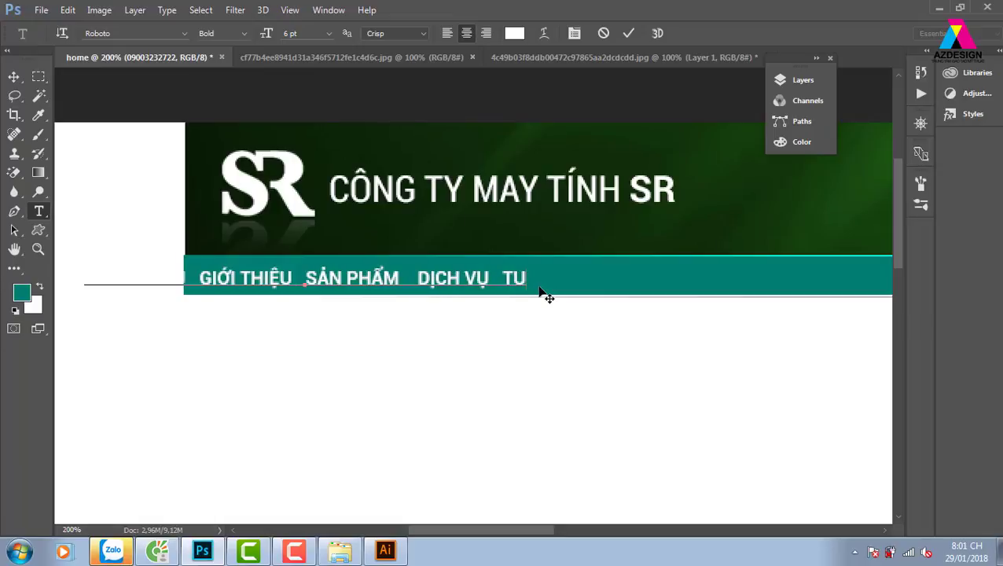
{"action": "key", "text": "BackSpace"}
{"action": "type", "text": "IN T"}
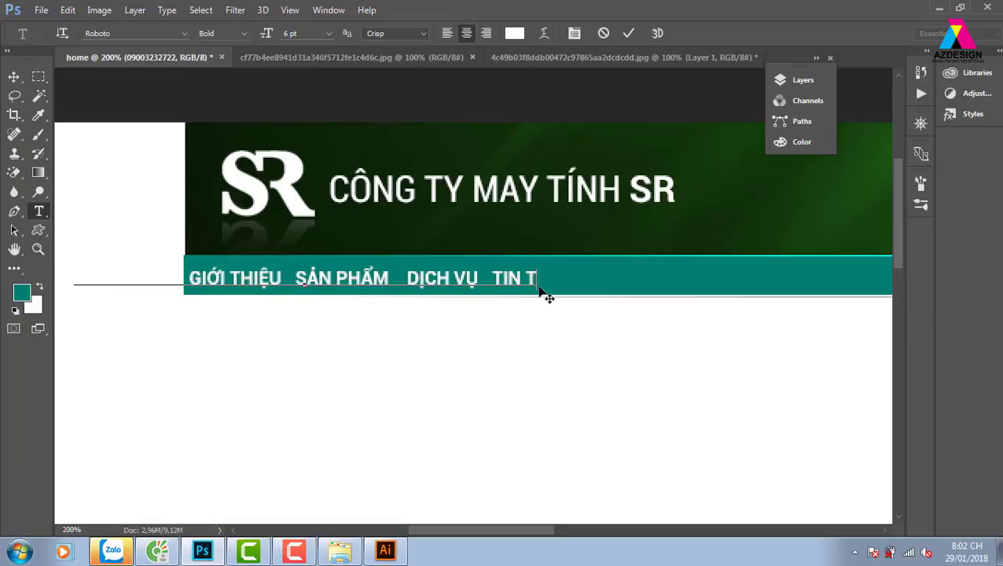
{"action": "type", "text": "ƯC  "}
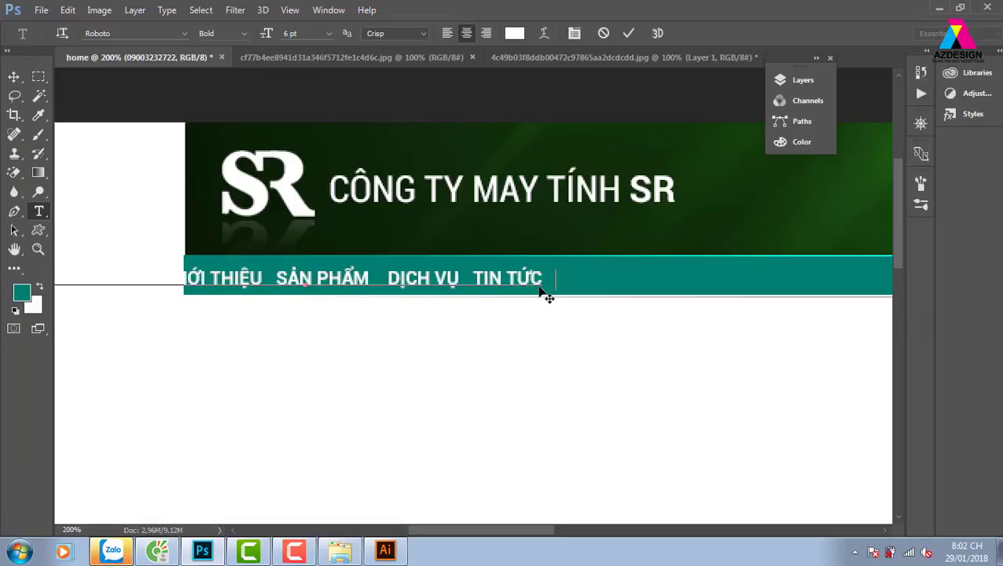
{"action": "type", "text": "LIEEN"}
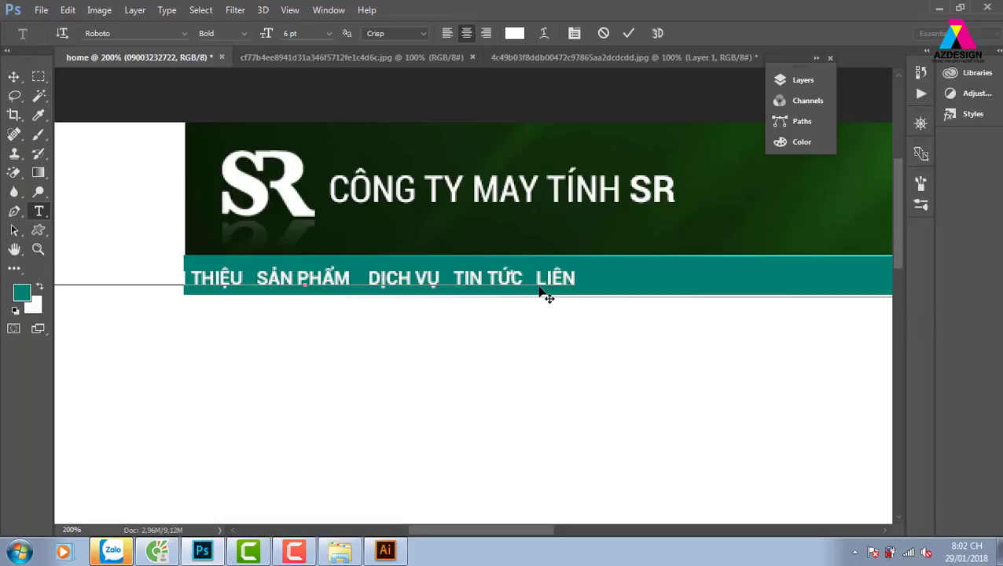
{"action": "type", "text": " HE"}
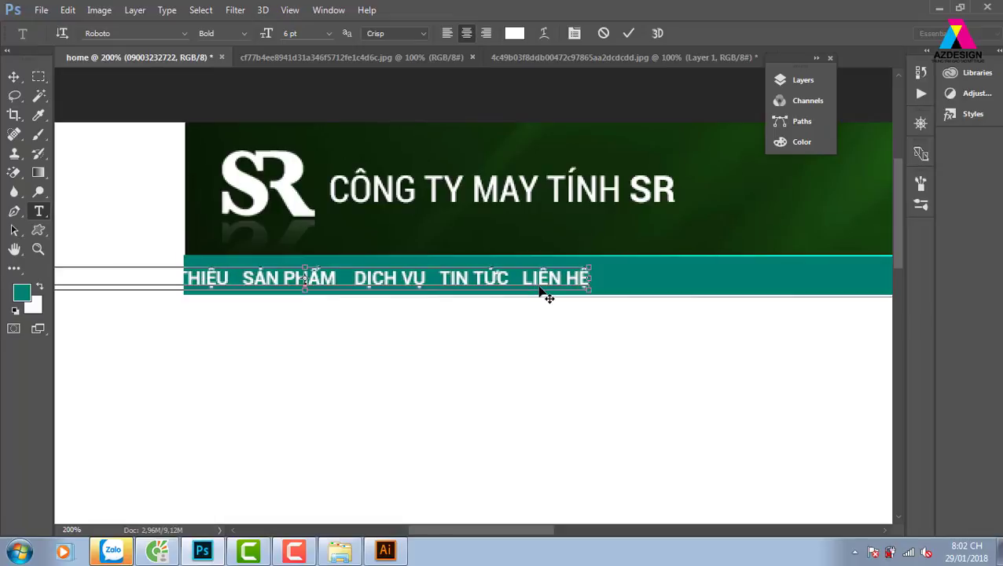
{"action": "key", "text": "ctrl+Return"}
Step: Reposition the menu text and widen the gaps between its items
{"action": "key", "text": "v"}
{"action": "left_click_drag", "start_coordinate": [548, 294], "coordinate": [552, 278]}
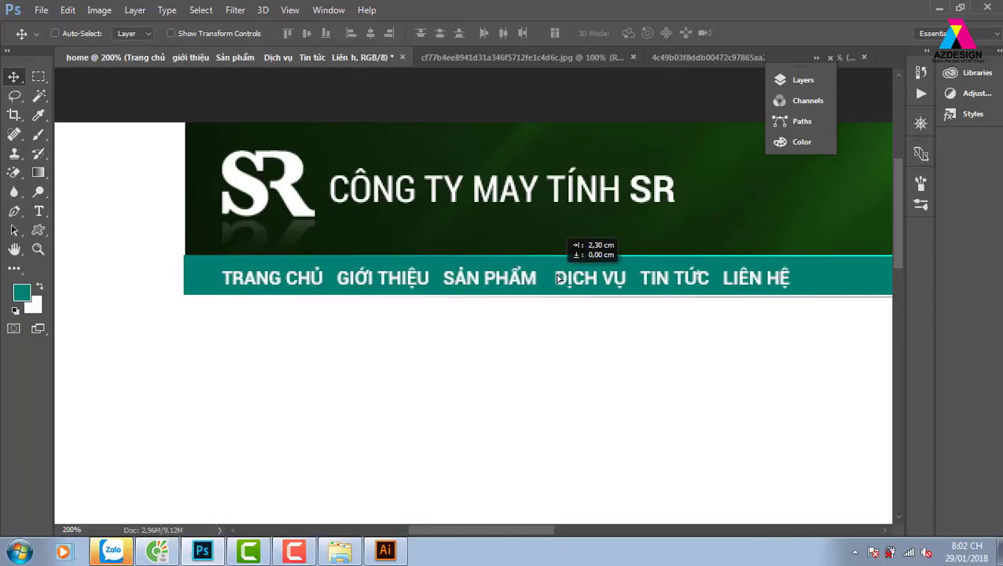
{"action": "left_click_drag", "start_coordinate": [553, 278], "coordinate": [554, 278]}
{"action": "key", "text": "t"}
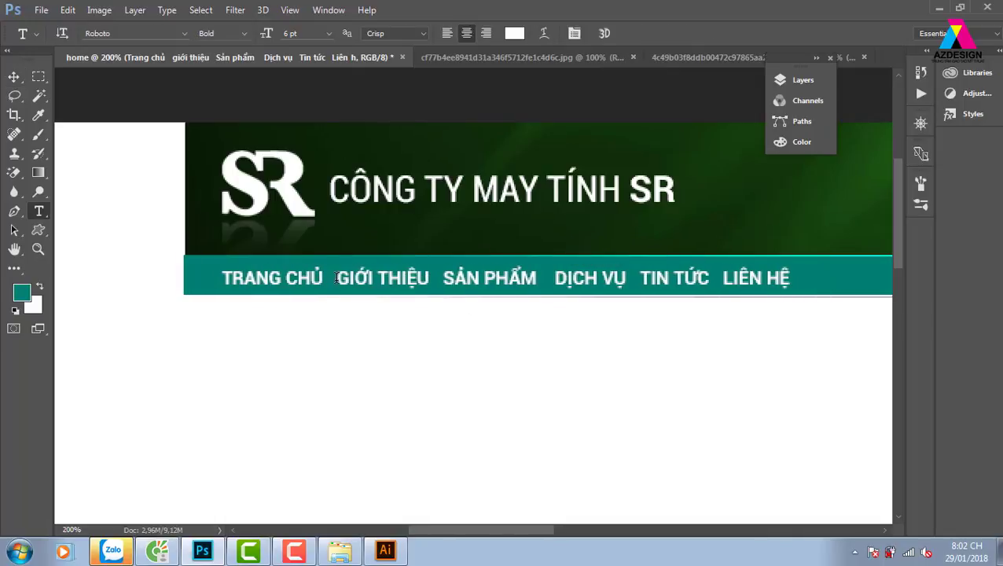
{"action": "left_click", "coordinate": [336, 277]}
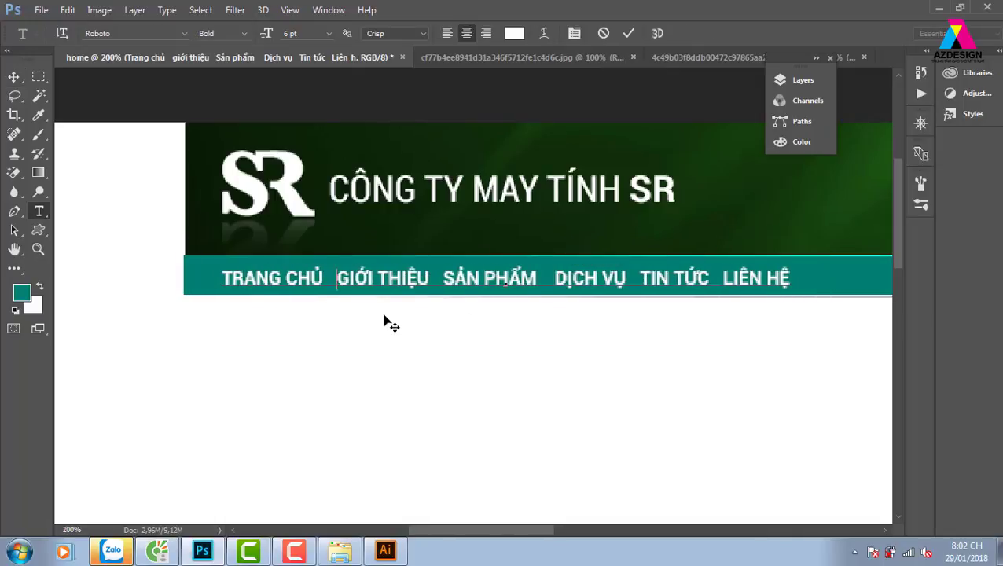
{"action": "left_click", "coordinate": [452, 277]}
{"action": "left_click", "coordinate": [572, 283]}
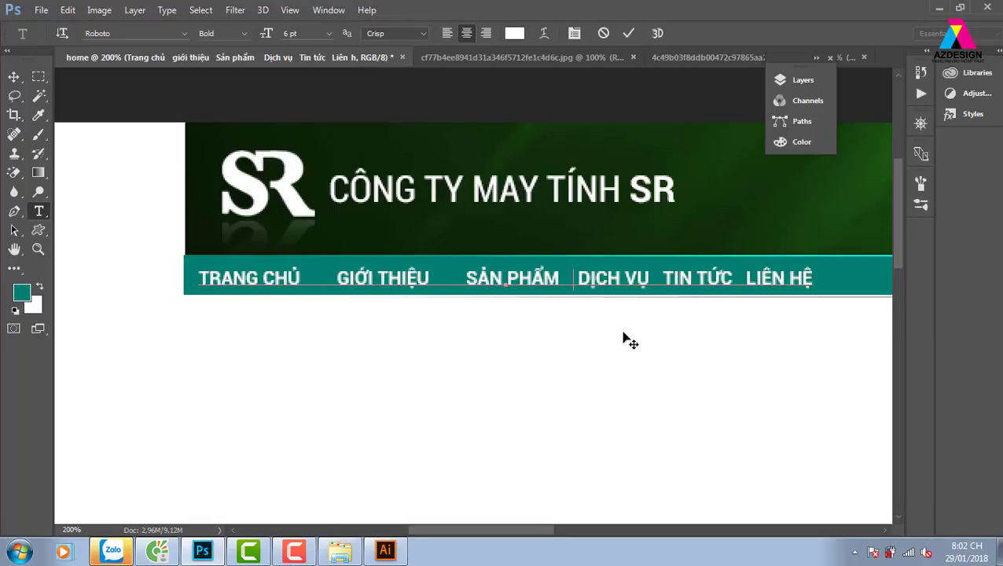
{"action": "left_click", "coordinate": [673, 278]}
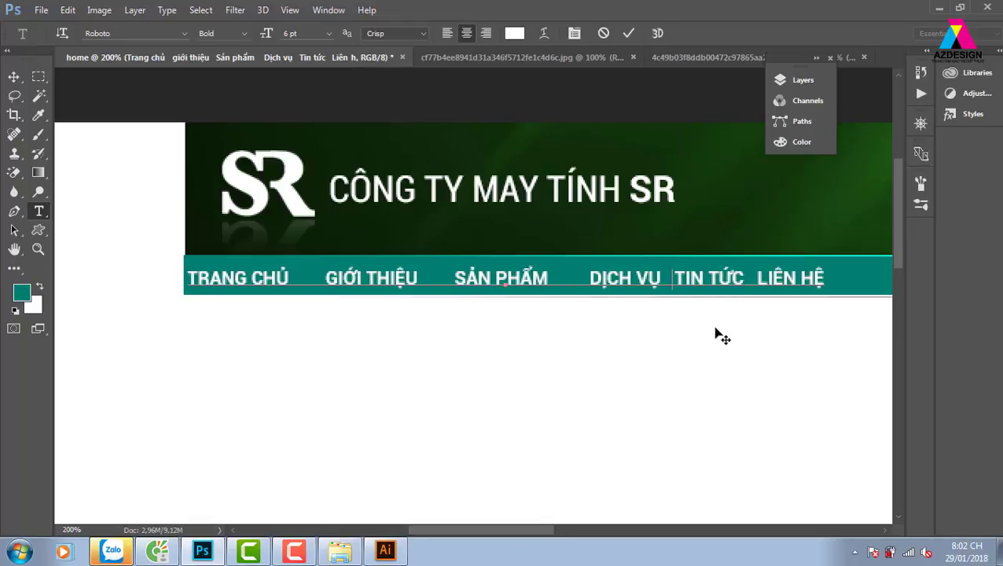
{"action": "key", "text": "Right"}
{"action": "key", "text": "Right"}
{"action": "key", "text": "Right"}
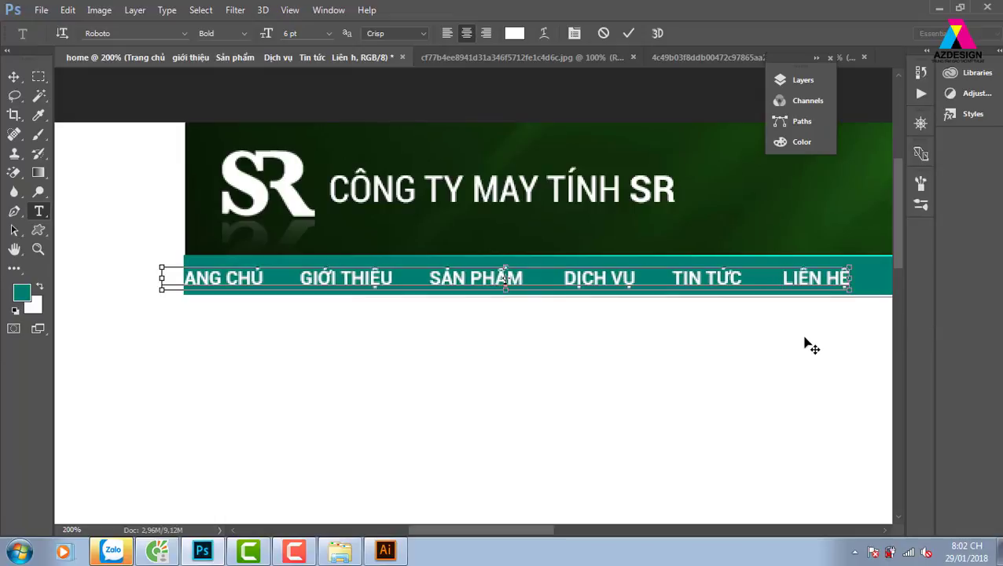
{"action": "key", "text": "ctrl+Return"}
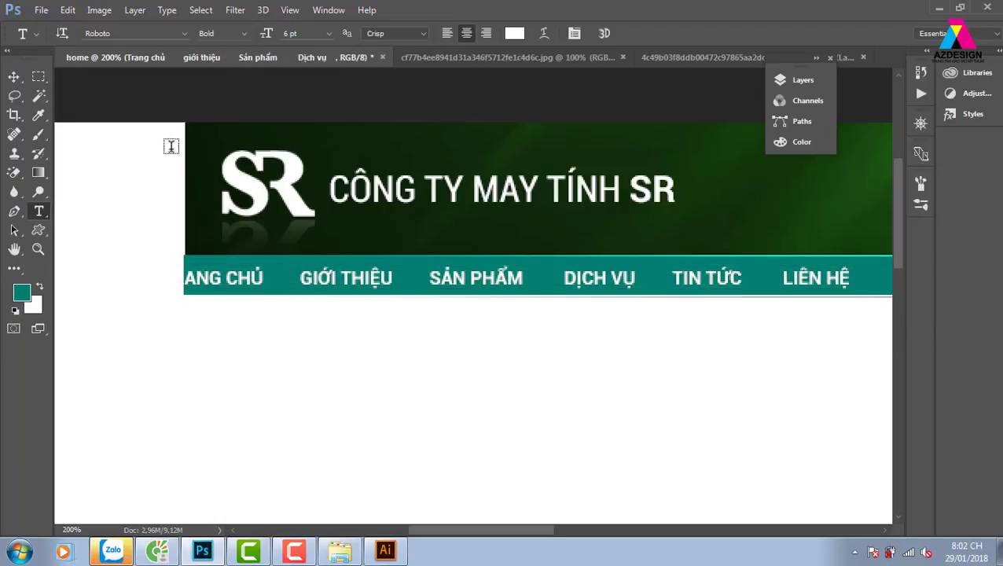
Step: Move the menu text right into the teal bar and nudge it down slightly
{"action": "left_click", "coordinate": [15, 77]}
{"action": "left_click_drag", "start_coordinate": [318, 280], "coordinate": [371, 272]}
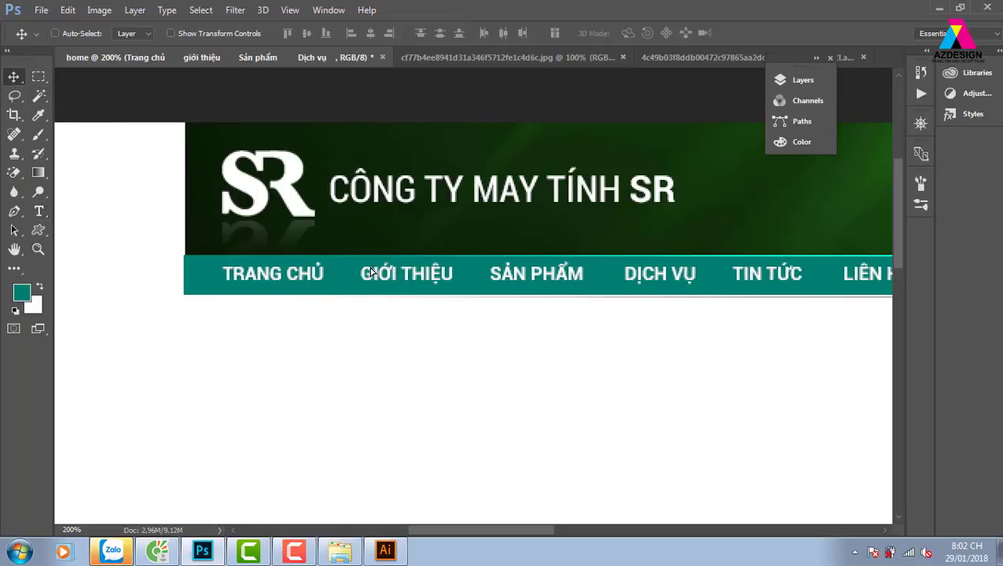
{"action": "key", "text": "Down"}
{"action": "key", "text": "ctrl+minus"}
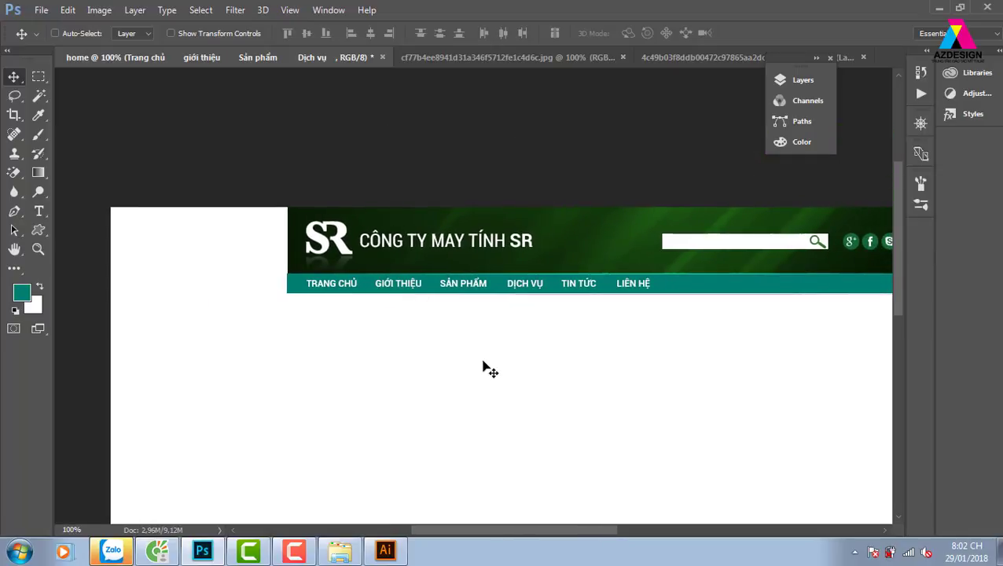
Step: Shift the green header and menu banner to the right
{"action": "key", "text": "ctrl+plus"}
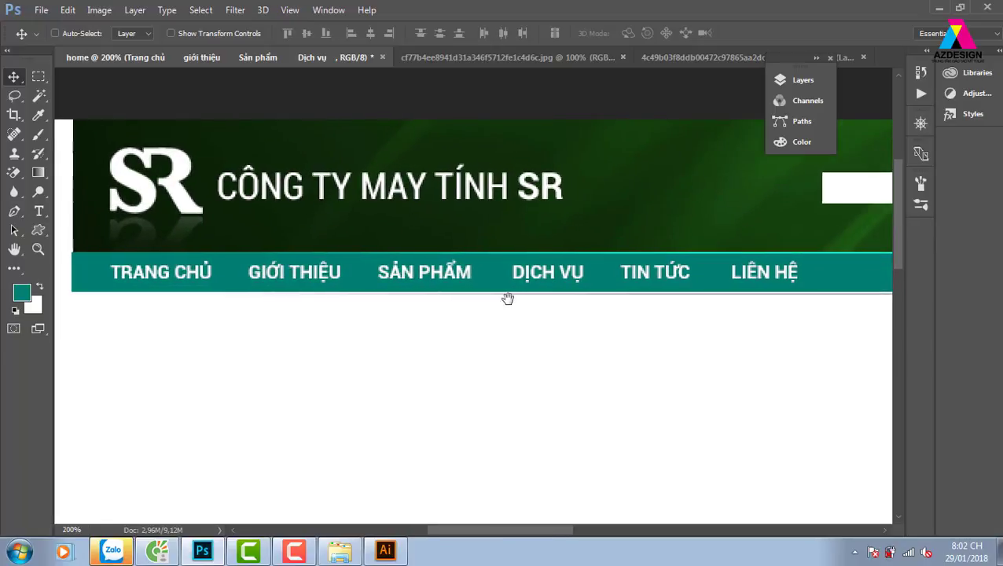
{"action": "left_click_drag", "start_coordinate": [539, 309], "coordinate": [506, 299]}
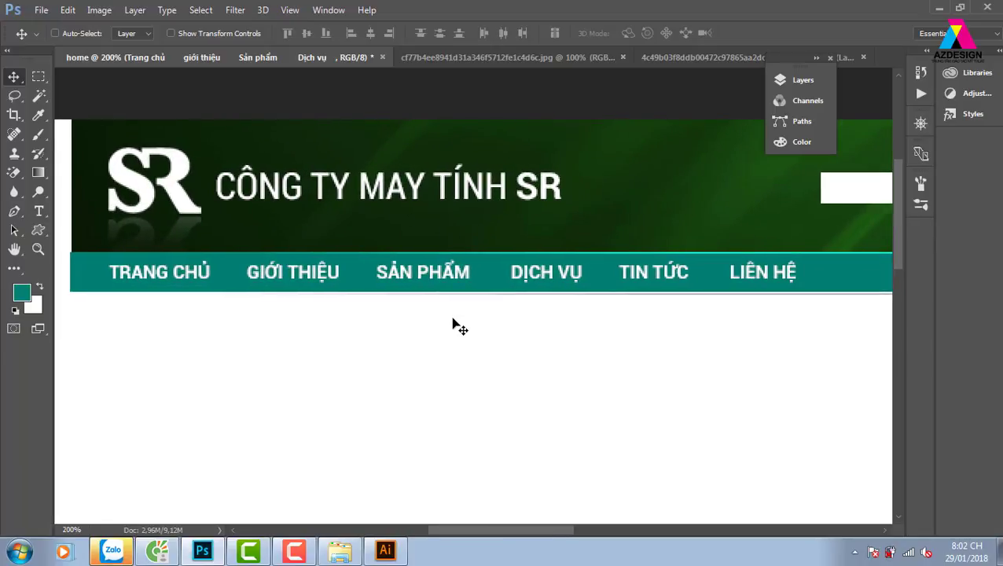
{"action": "key", "text": "ctrl+minus"}
{"action": "mouse_move", "coordinate": [745, 354]}
{"action": "left_mouse_down"}
{"action": "mouse_move", "coordinate": [548, 373]}
{"action": "mouse_move", "coordinate": [564, 376]}
{"action": "left_mouse_up"}
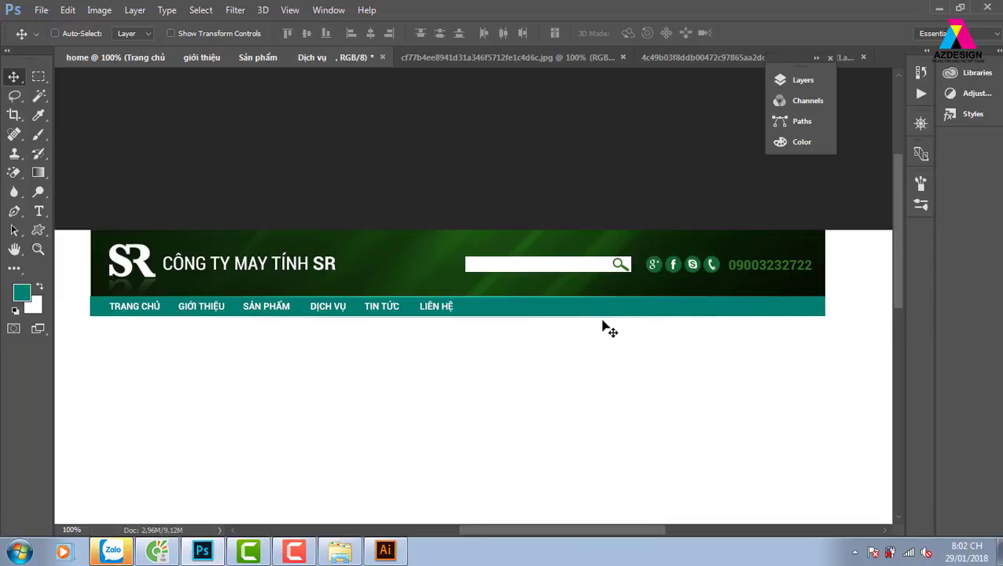
{"action": "mouse_move", "coordinate": [539, 388]}
{"action": "left_mouse_down"}
{"action": "mouse_move", "coordinate": [646, 326]}
{"action": "mouse_move", "coordinate": [656, 330]}
{"action": "mouse_move", "coordinate": [593, 336]}
{"action": "left_mouse_up"}
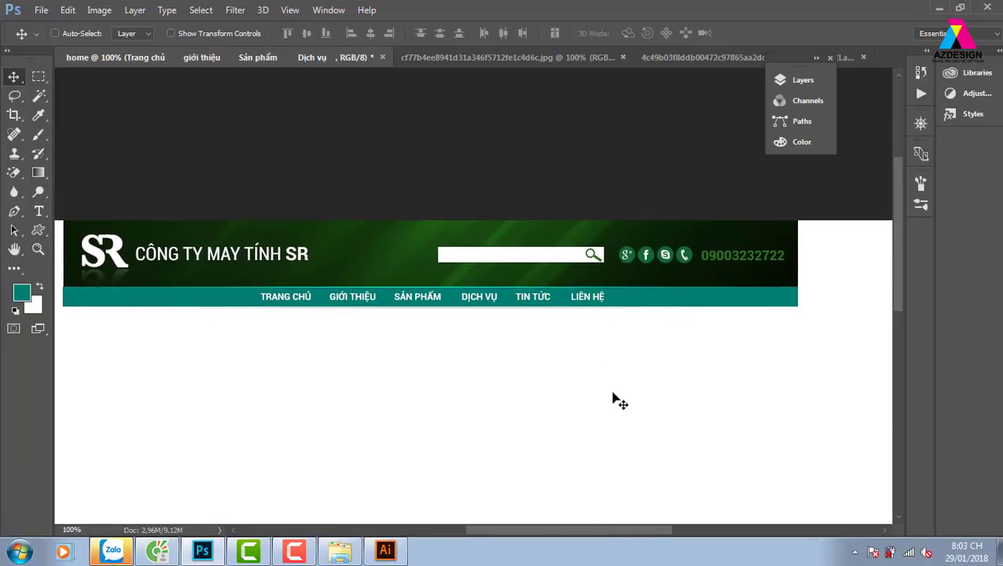
Step: Centre the menu items in the teal bar using guides, then view at 200%
{"action": "key", "text": "ctrl+semicolon"}
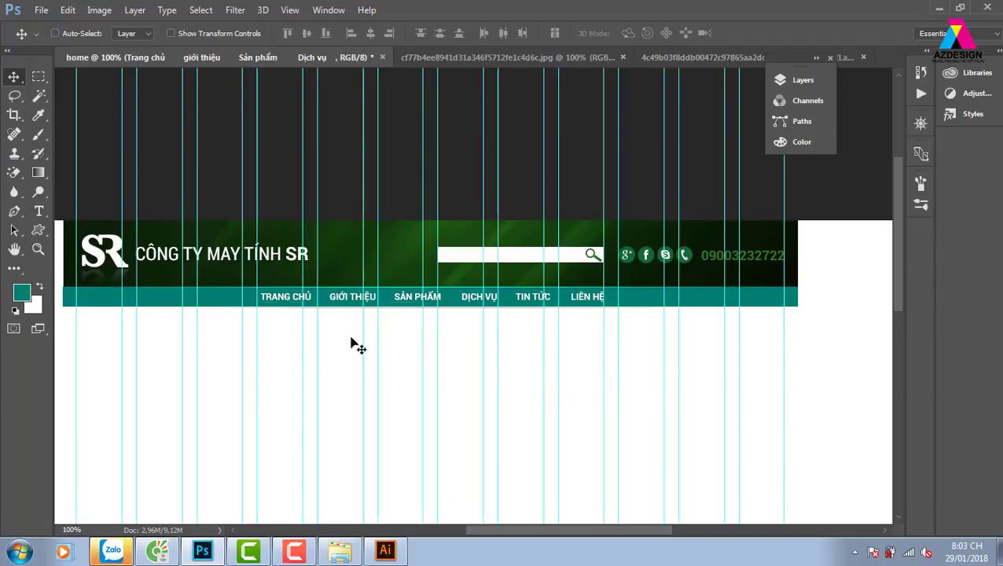
{"action": "left_click_drag", "start_coordinate": [280, 307], "coordinate": [266, 302]}
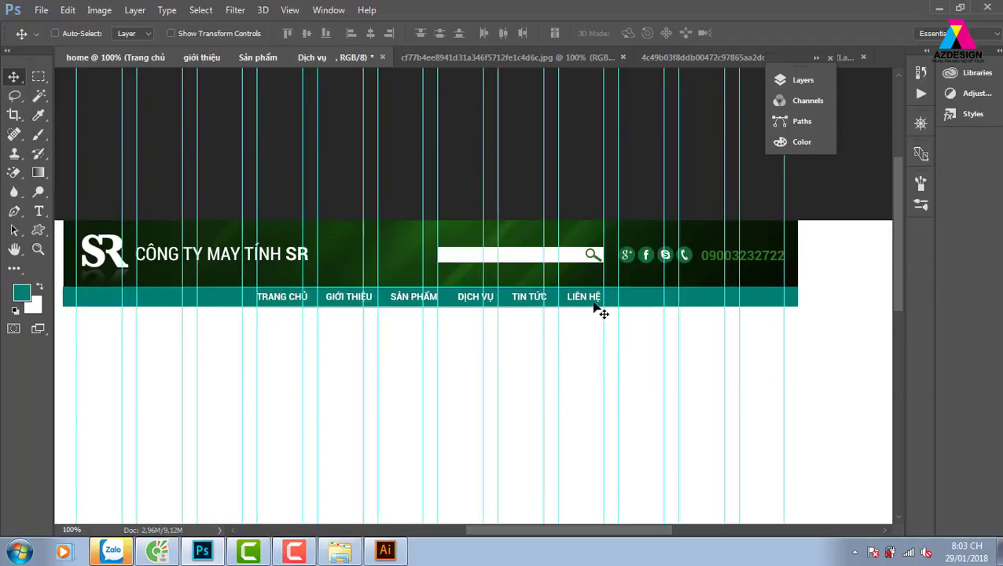
{"action": "key", "text": "Right"}
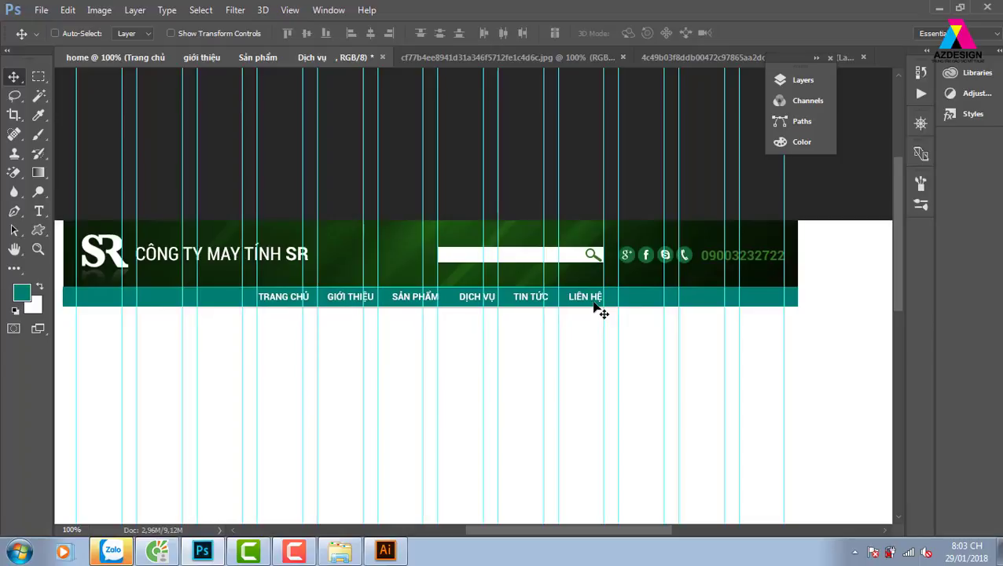
{"action": "key", "text": "Right"}
{"action": "key", "text": "ctrl+semicolon"}
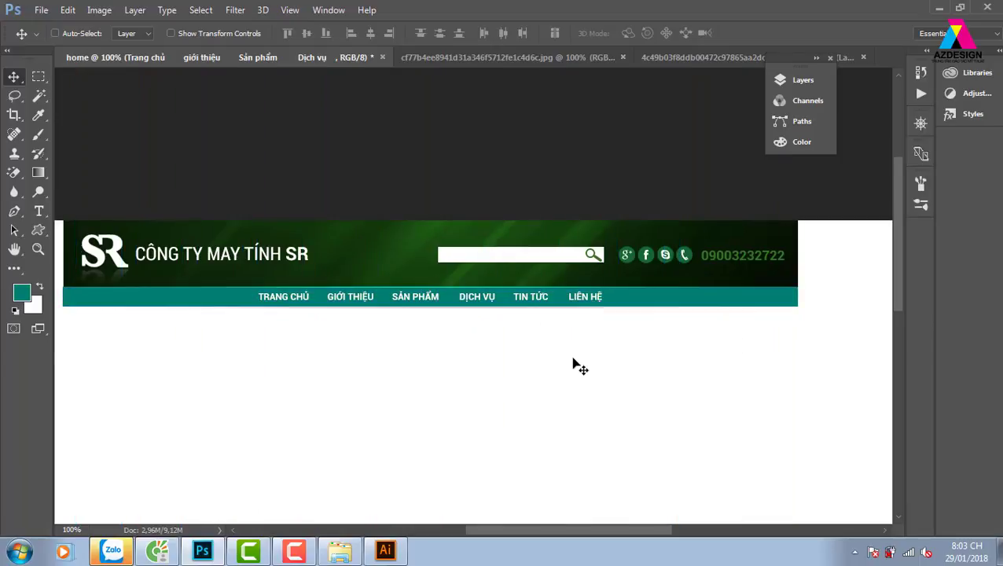
{"action": "key", "text": "ctrl+plus"}
{"action": "mouse_move", "coordinate": [260, 348]}
{"action": "left_mouse_down"}
{"action": "mouse_move", "coordinate": [427, 290]}
{"action": "mouse_move", "coordinate": [441, 305]}
{"action": "left_mouse_up"}
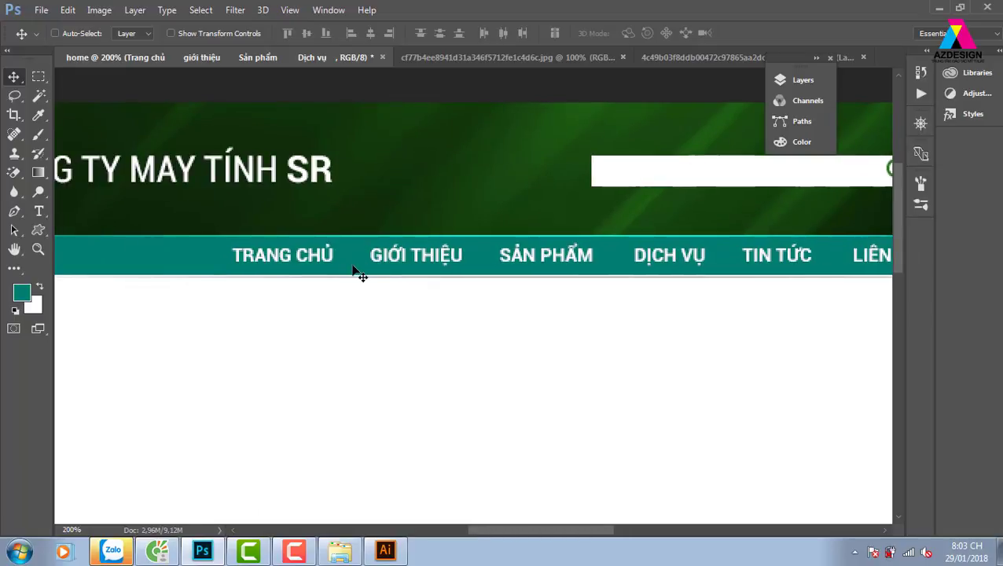
Step: Make a one-pixel column selection between TRANG CHỦ and GIỚI THIỆU
{"action": "left_click", "coordinate": [37, 75]}
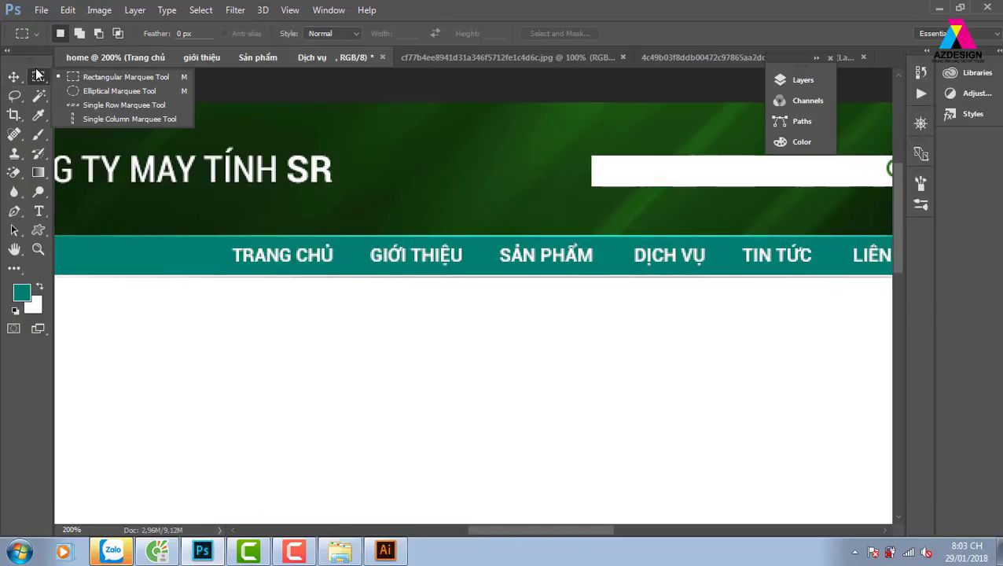
{"action": "left_click_drag", "start_coordinate": [37, 74], "coordinate": [95, 123]}
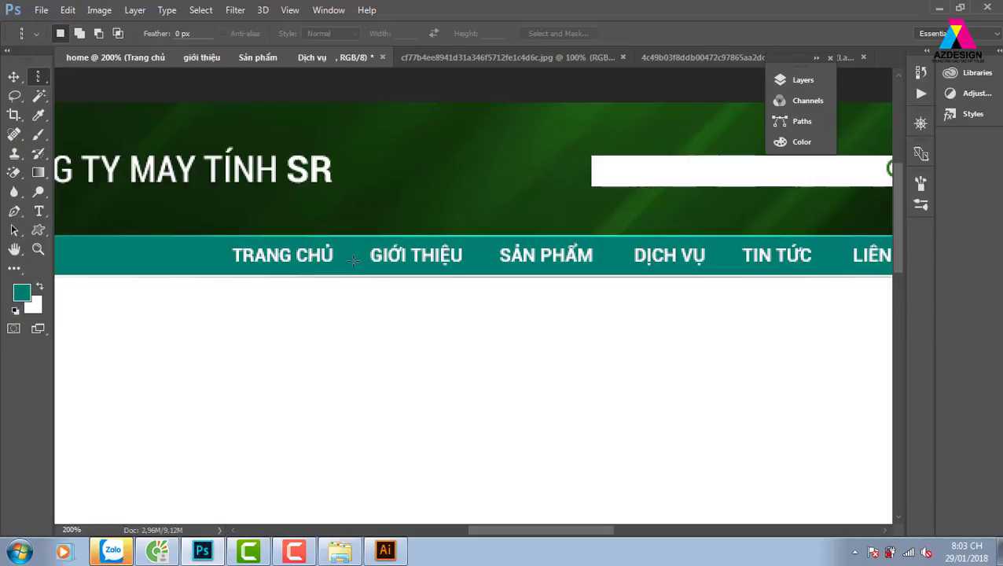
{"action": "left_click", "coordinate": [350, 425]}
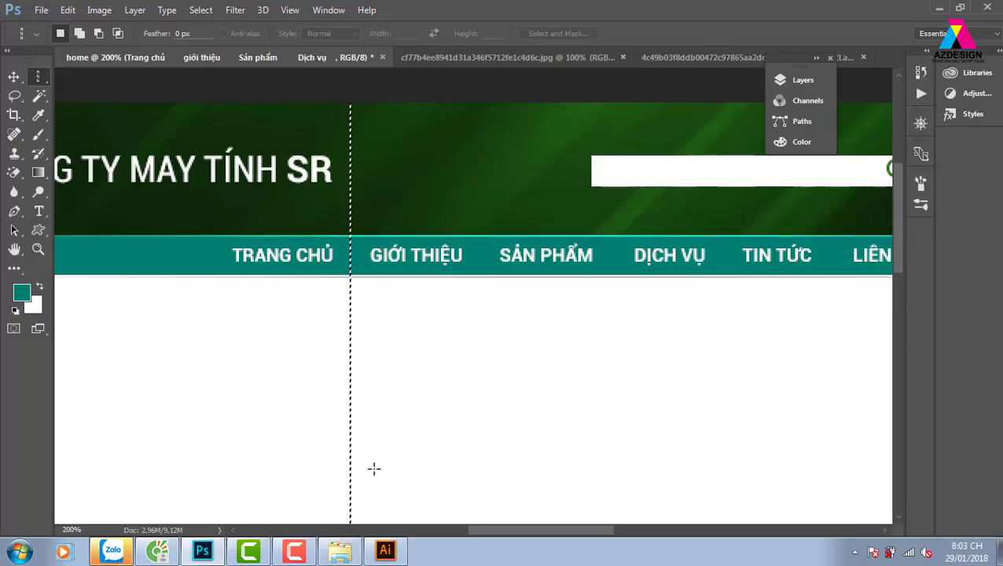
{"action": "left_click_drag", "start_coordinate": [38, 79], "coordinate": [57, 81]}
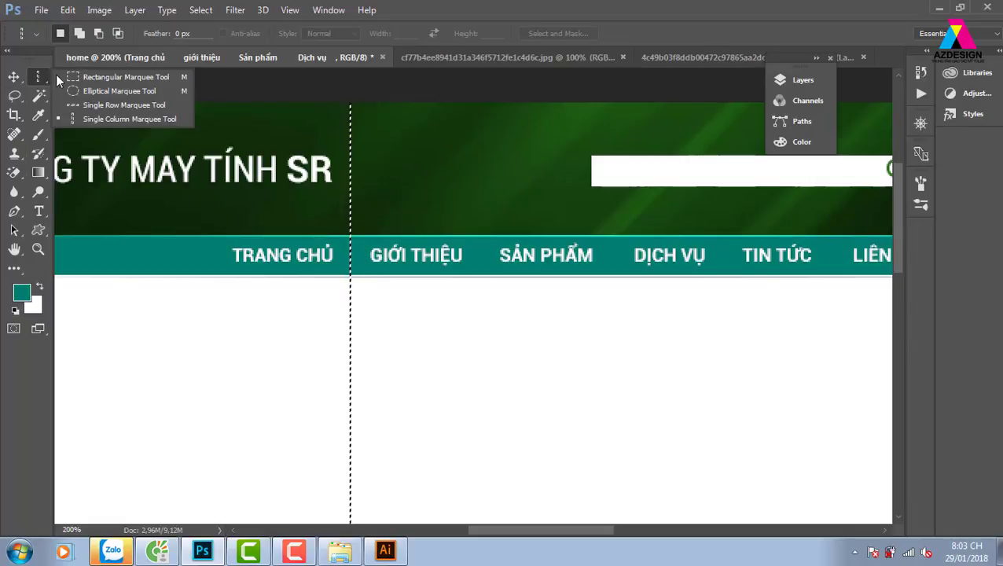
{"action": "left_click", "coordinate": [110, 77]}
{"action": "left_click_drag", "start_coordinate": [186, 208], "coordinate": [186, 300]}
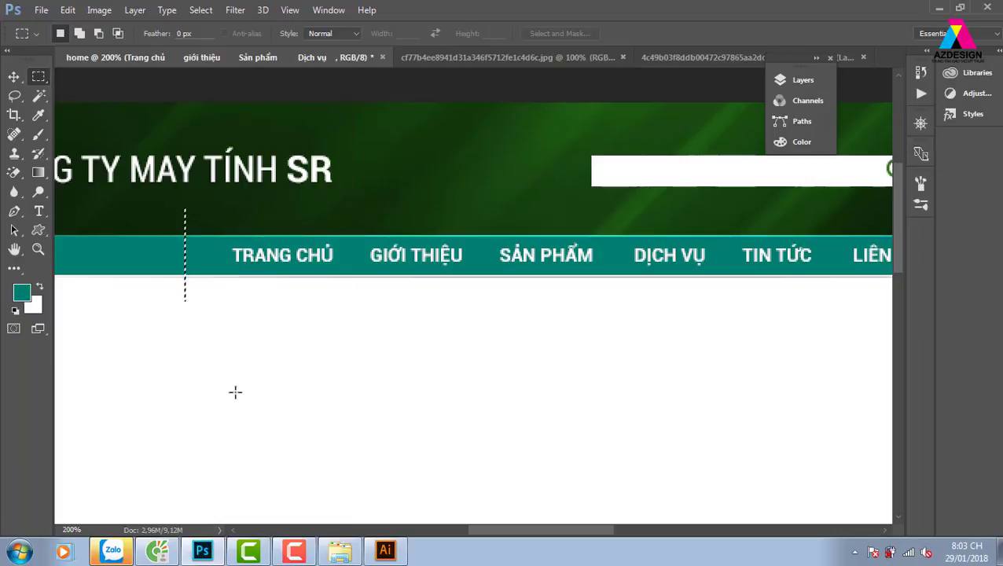
{"action": "left_click_drag", "start_coordinate": [40, 82], "coordinate": [54, 89]}
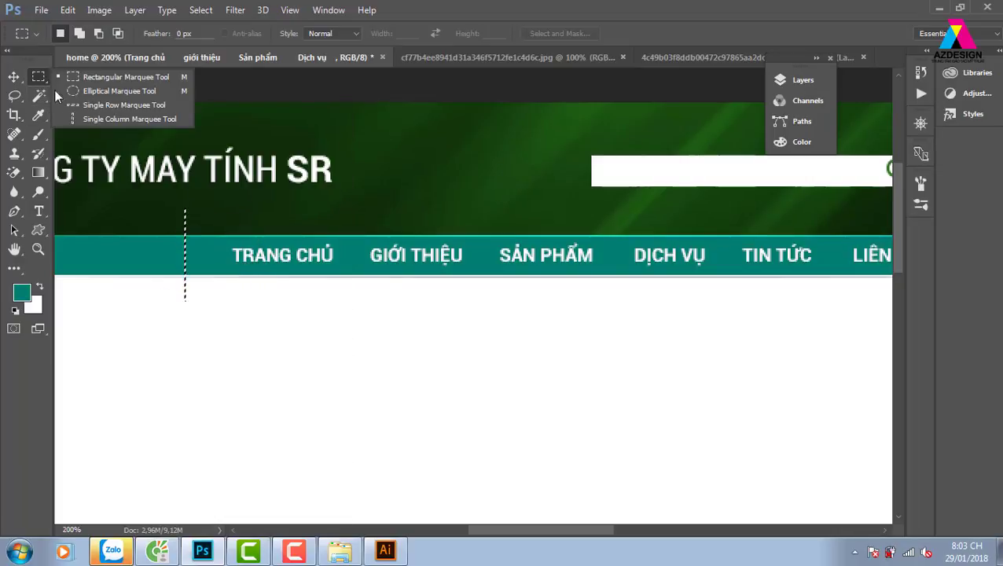
{"action": "left_click", "coordinate": [118, 119]}
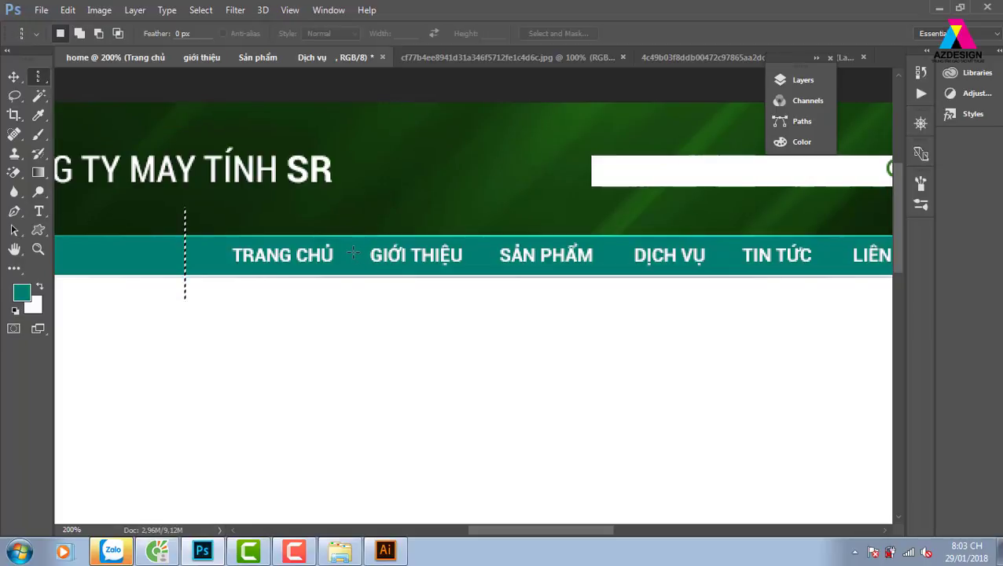
{"action": "left_click", "coordinate": [353, 253]}
Step: Copy the selected teal column from the menu bar layer onto new Layer 8
{"action": "key", "text": "v"}
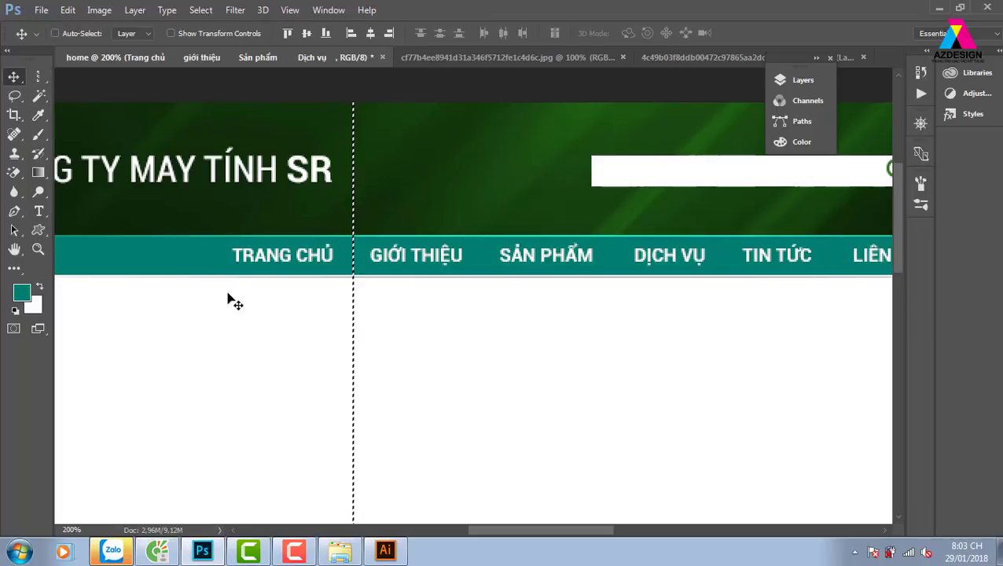
{"action": "right_click", "coordinate": [183, 251]}
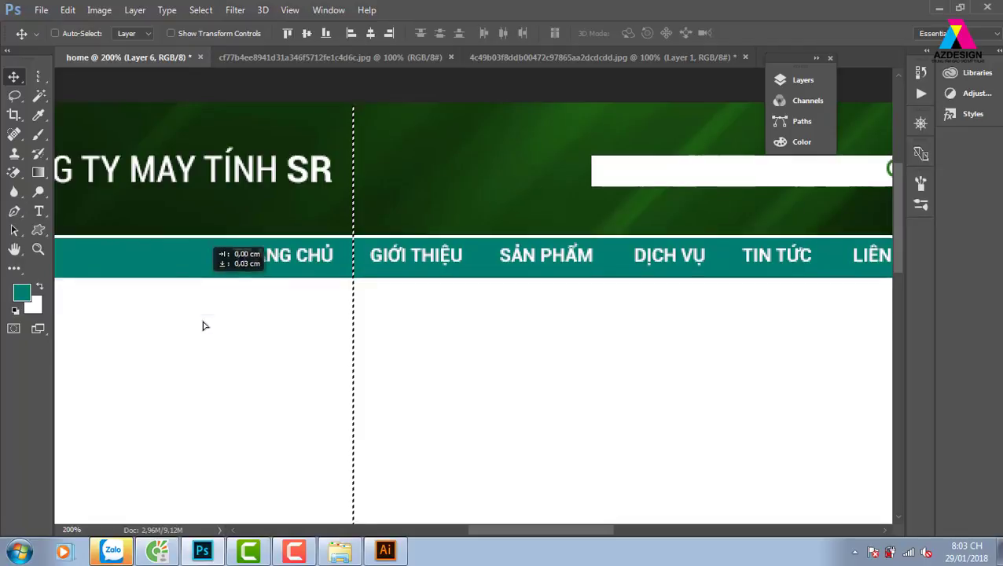
{"action": "left_click_drag", "start_coordinate": [203, 257], "coordinate": [206, 331]}
{"action": "key", "text": "ctrl+z"}
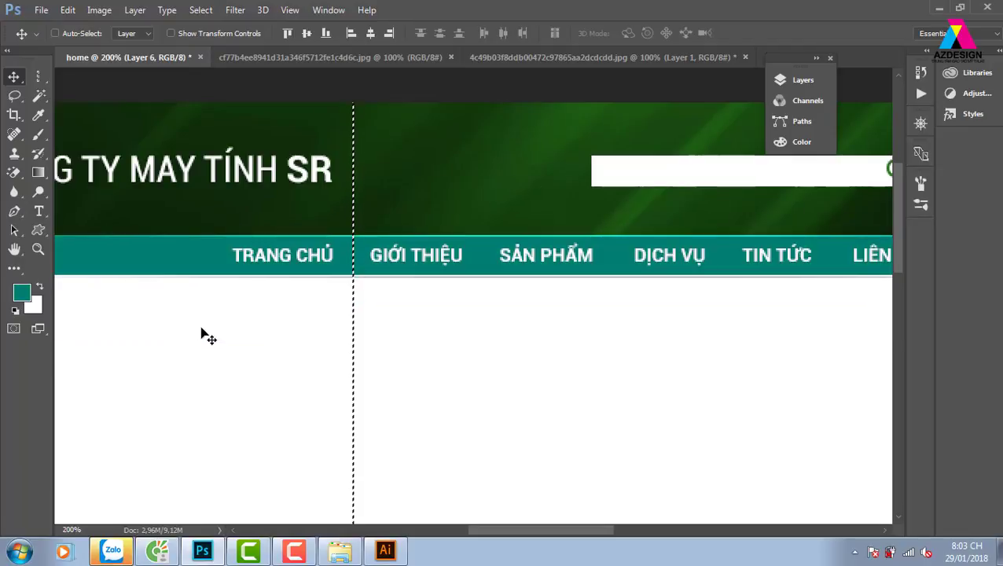
{"action": "key", "text": "ctrl+j"}
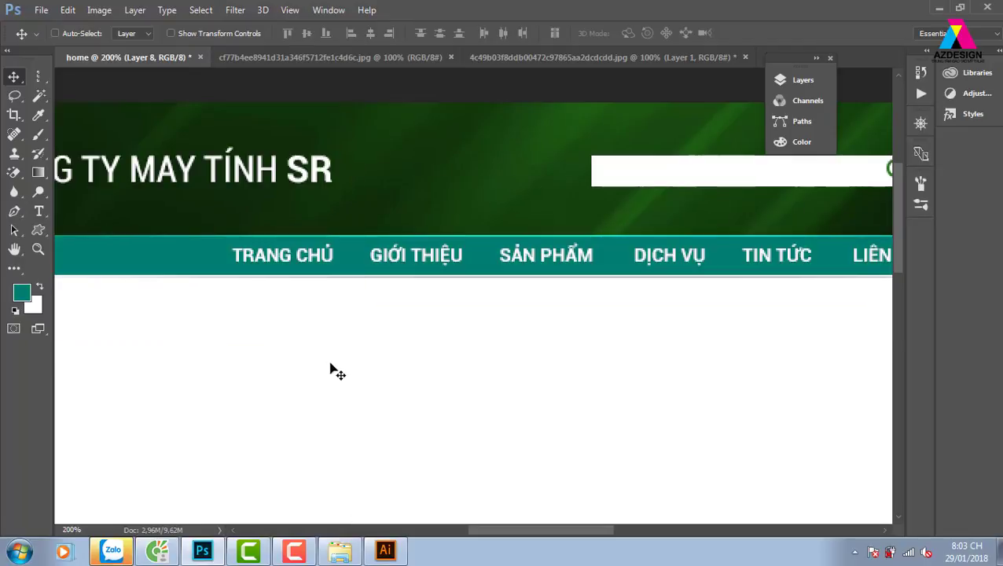
{"action": "key", "text": "ctrl+z"}
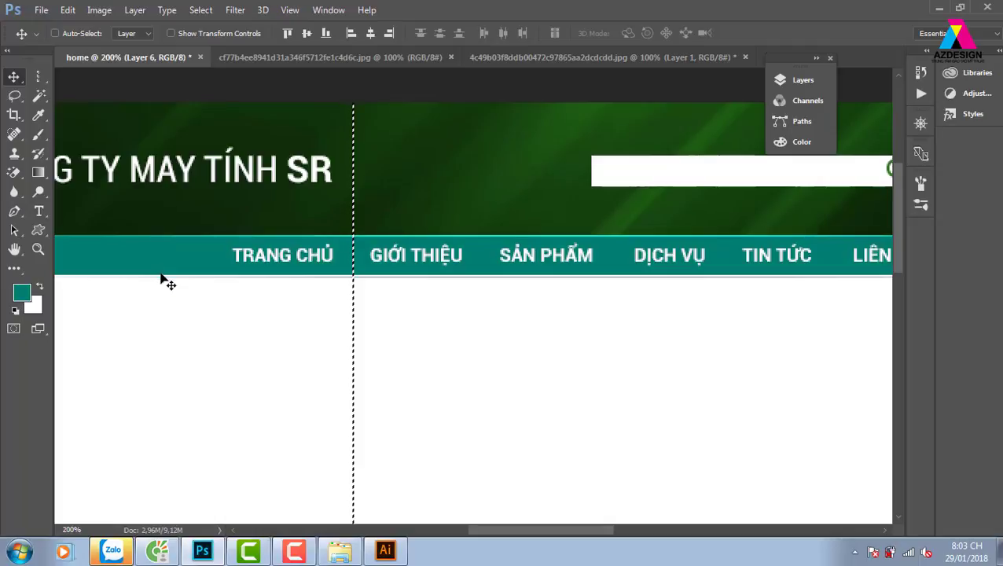
{"action": "key", "text": "ctrl+j"}
Step: Try moving the teal strip below the bar, undo it, and zoom to 500%
{"action": "left_click_drag", "start_coordinate": [391, 290], "coordinate": [393, 369]}
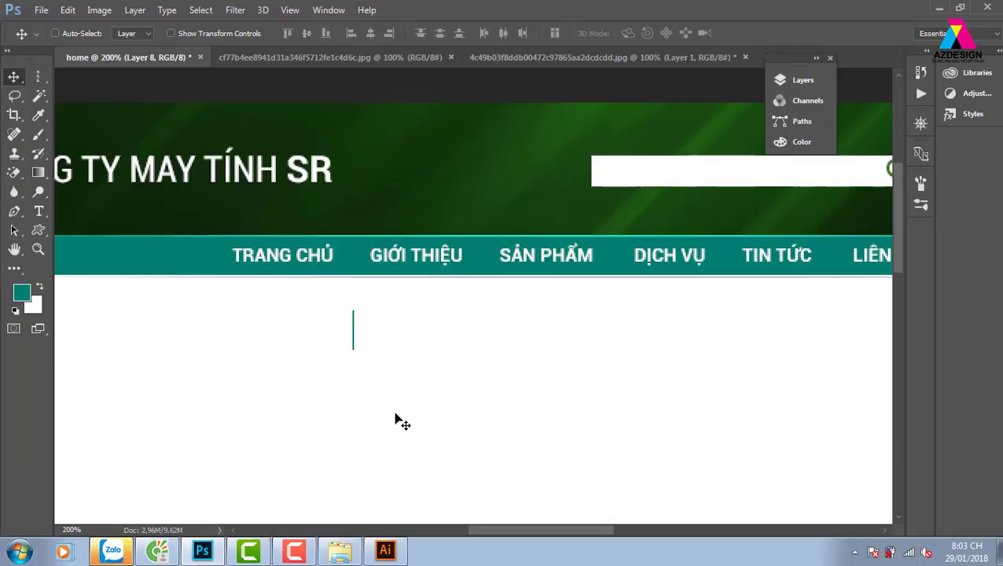
{"action": "key", "text": "ctrl+z"}
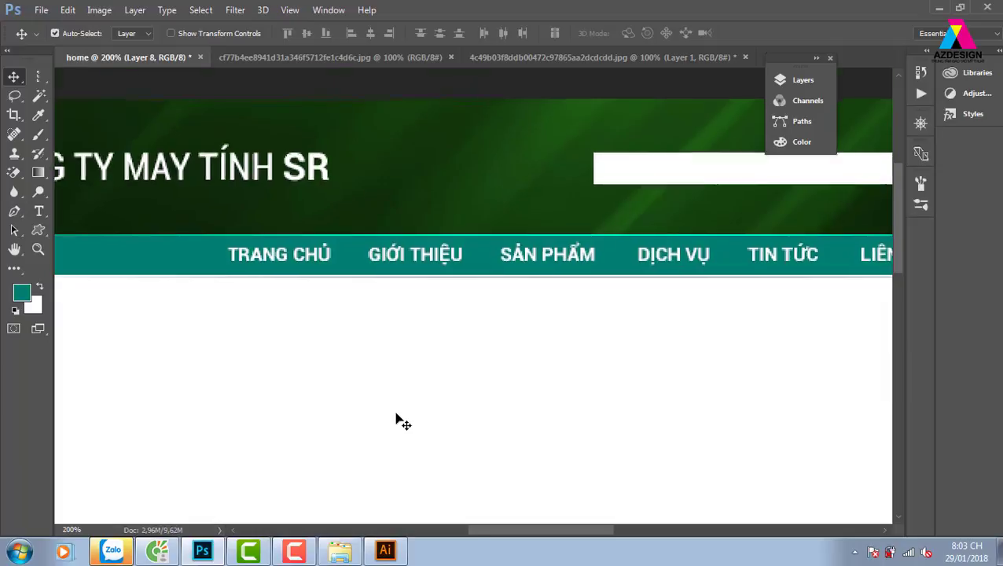
{"action": "key", "text": "ctrl+plus"}
{"action": "key", "text": "ctrl+plus"}
{"action": "mouse_move", "coordinate": [319, 307]}
{"action": "left_mouse_down"}
{"action": "mouse_move", "coordinate": [352, 364]}
{"action": "mouse_move", "coordinate": [383, 373]}
{"action": "left_mouse_up"}
{"action": "key", "text": "ctrl+plus"}
Step: Move the Layer 8 line below the bar, lock its transparency, and sample the menu teal
{"action": "key", "text": "F7"}
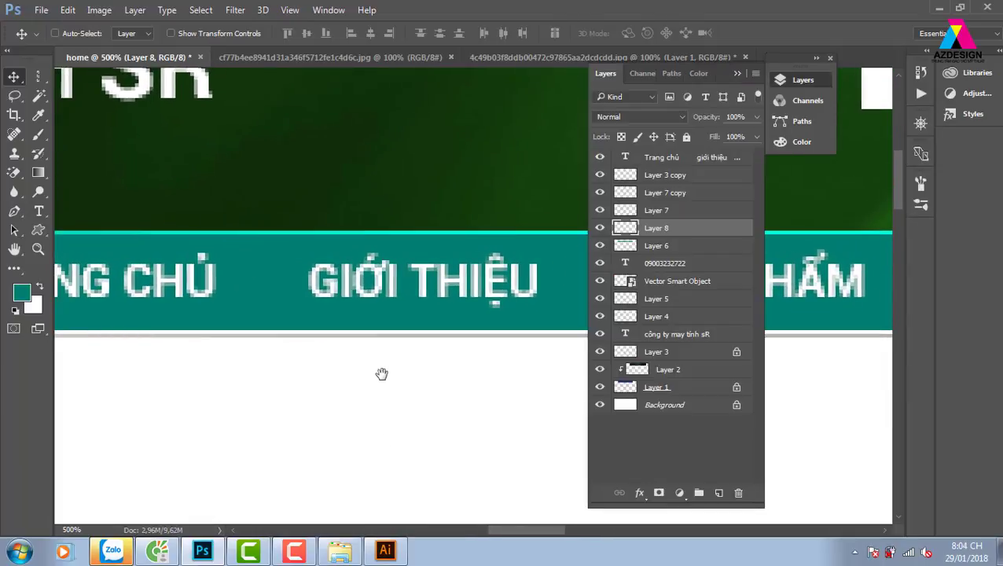
{"action": "left_click_drag", "start_coordinate": [282, 354], "coordinate": [291, 442]}
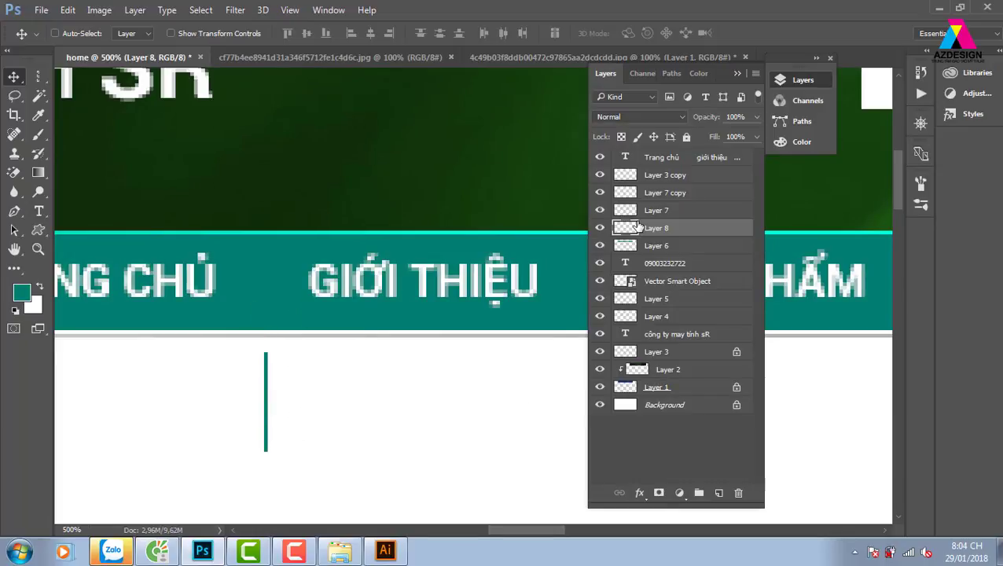
{"action": "left_click", "coordinate": [620, 136]}
{"action": "key", "text": "i"}
{"action": "left_click", "coordinate": [272, 298]}
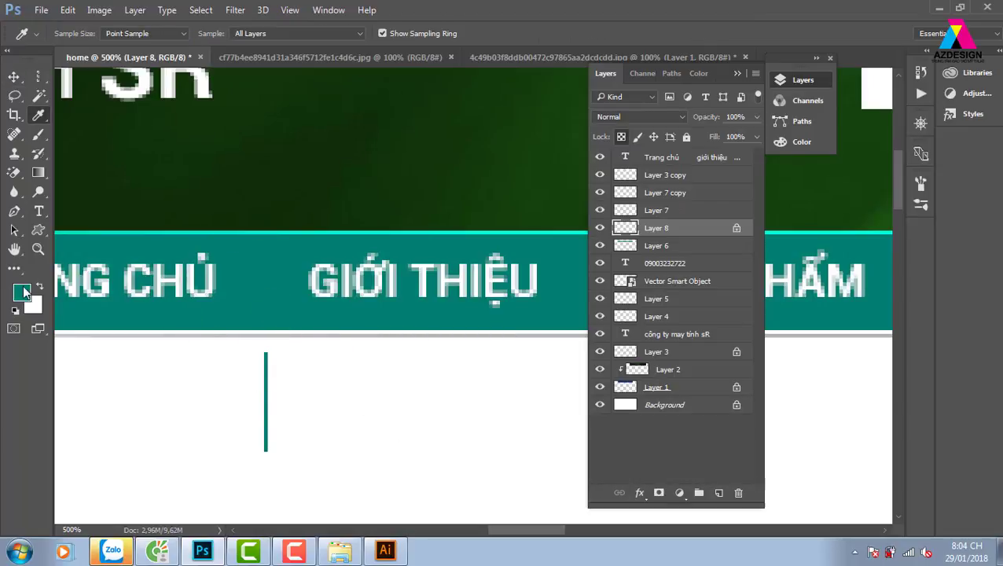
Step: Fill the line with a darker teal and place it between TRANG CHỦ and GIỚI THIỆU
{"action": "left_click", "coordinate": [21, 291]}
{"action": "left_click", "coordinate": [731, 252]}
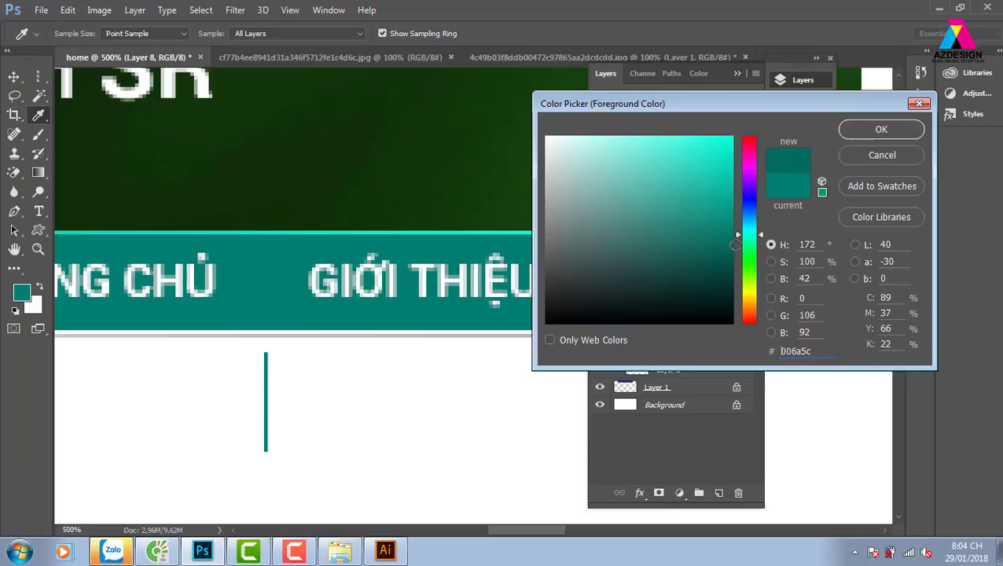
{"action": "left_click", "coordinate": [881, 129]}
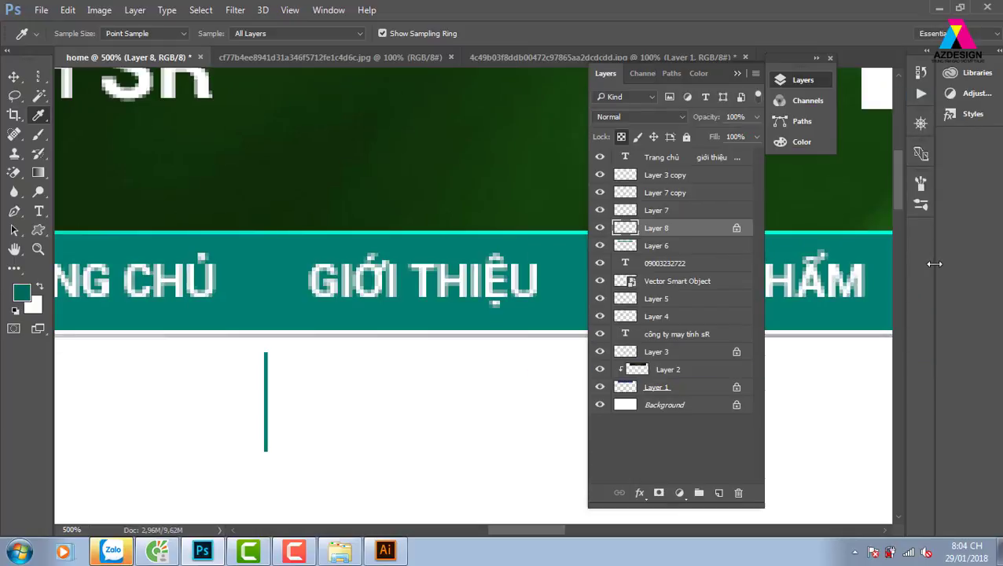
{"action": "key", "text": "alt+BackSpace"}
{"action": "key", "text": "v"}
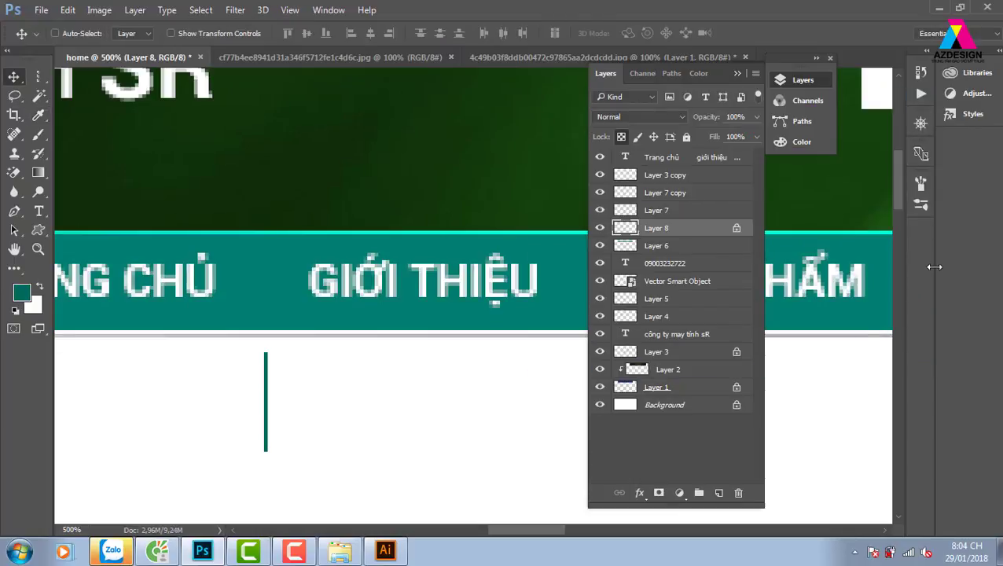
{"action": "mouse_move", "coordinate": [371, 411]}
{"action": "left_mouse_down"}
{"action": "mouse_move", "coordinate": [365, 292]}
{"action": "mouse_move", "coordinate": [301, 298]}
{"action": "mouse_move", "coordinate": [313, 314]}
{"action": "left_mouse_up"}
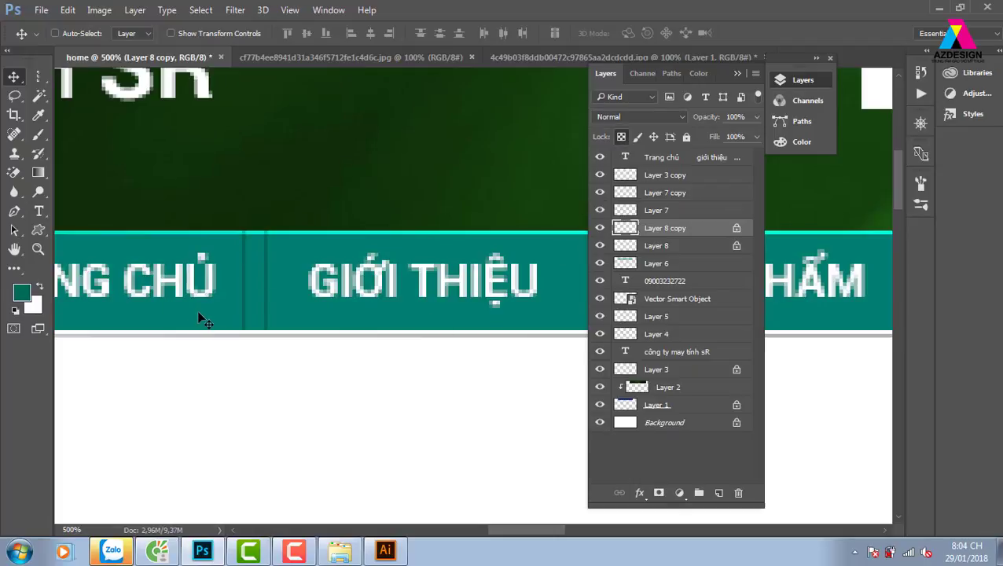
Step: Set the foreground to teal #009783 and attempt a fill, which fails with a canvas-size error
{"action": "key", "text": "i"}
{"action": "left_click", "coordinate": [22, 292]}
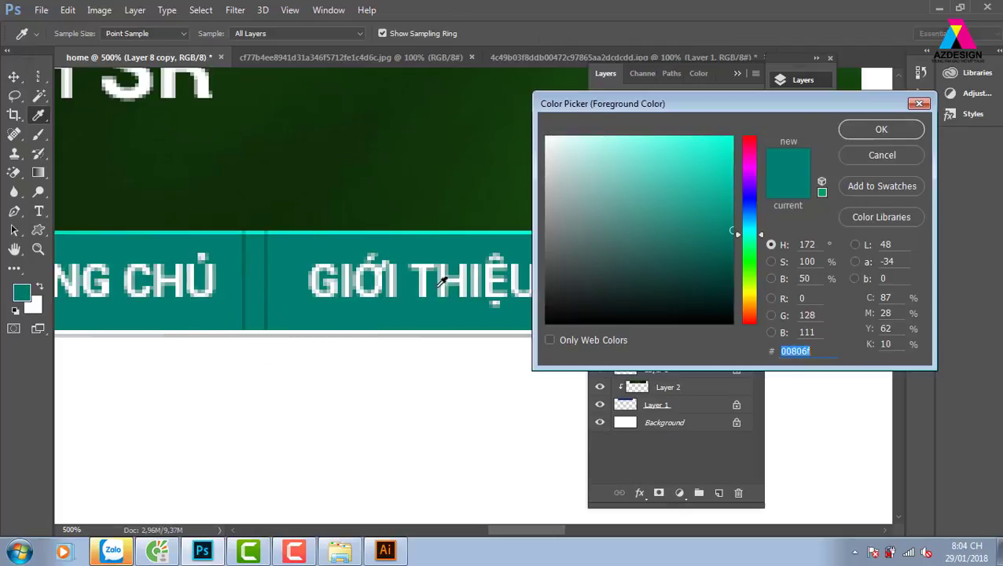
{"action": "left_click", "coordinate": [731, 213]}
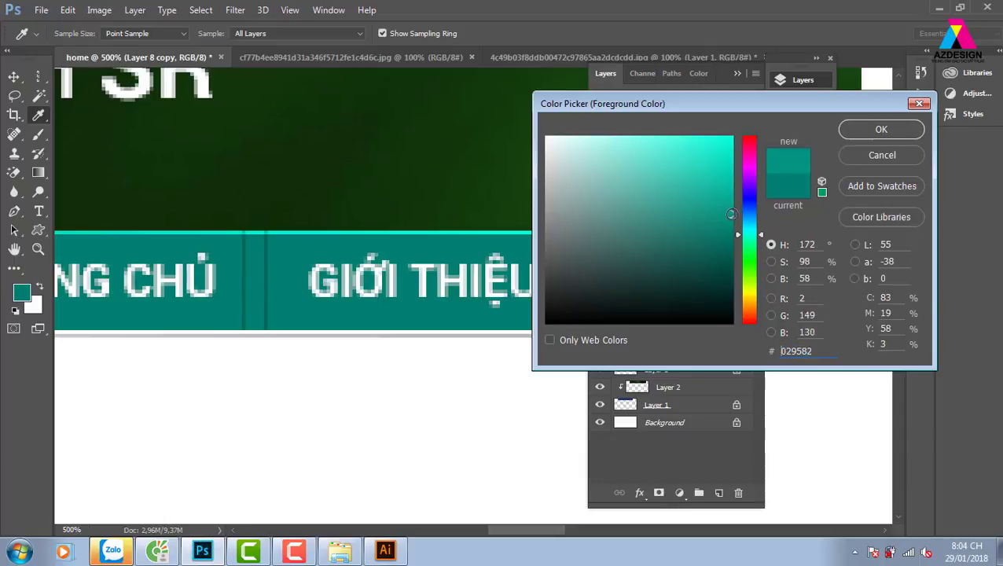
{"action": "left_click", "coordinate": [867, 131]}
{"action": "key", "text": "alt+BackSpace"}
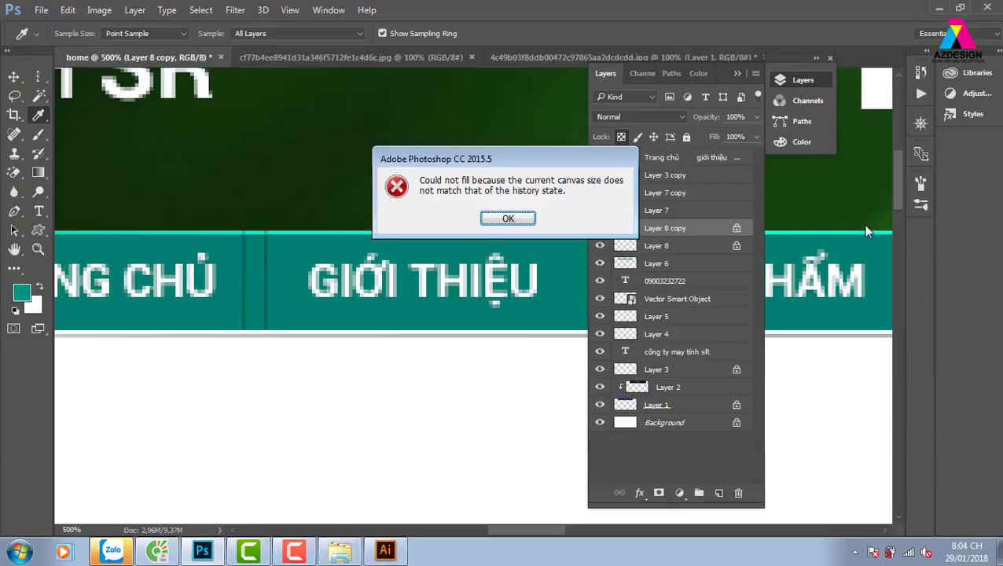
Step: Dismiss the fill errors, nudge the copied divider, and merge Layer 8 into Layer 8 copy
{"action": "left_click", "coordinate": [508, 218]}
{"action": "key", "text": "alt+BackSpace"}
{"action": "left_click", "coordinate": [521, 218]}
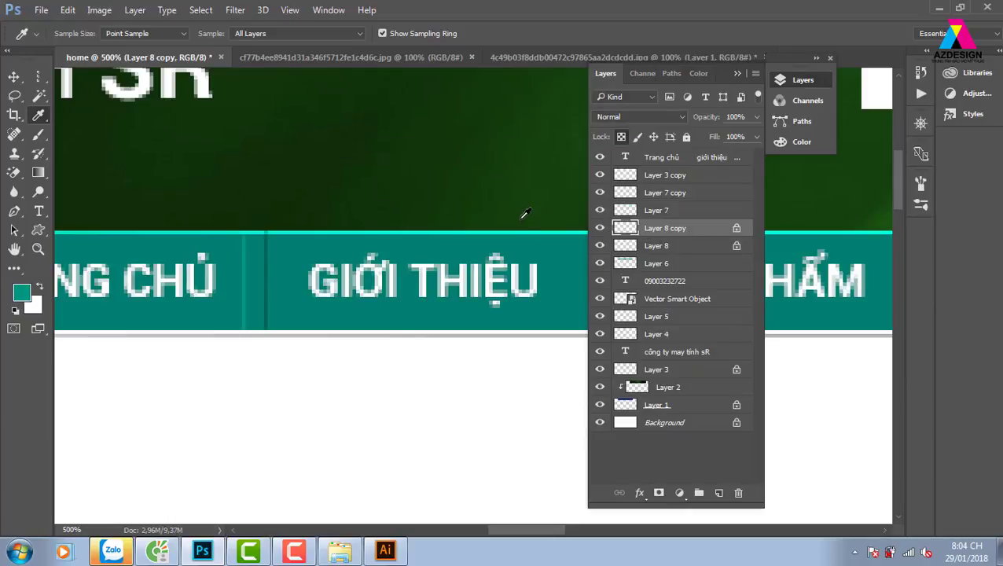
{"action": "left_click", "coordinate": [14, 77]}
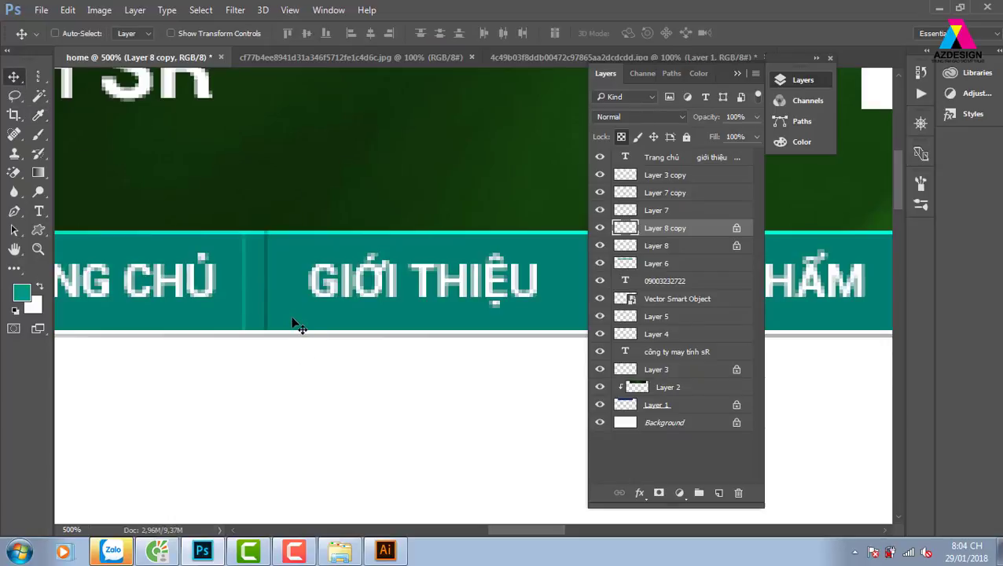
{"action": "key", "text": "Right"}
{"action": "key", "text": "Right"}
{"action": "key", "text": "Right"}
{"action": "key", "text": "Left"}
{"action": "key", "text": "Left"}
{"action": "key", "text": "Left"}
{"action": "key", "text": "Left"}
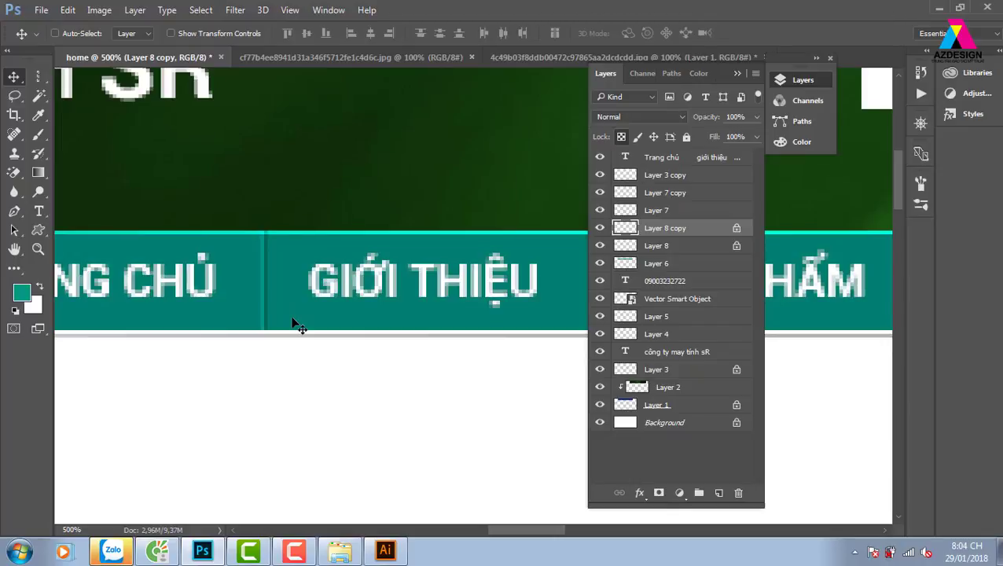
{"action": "left_click", "coordinate": [704, 252], "text": "ctrl"}
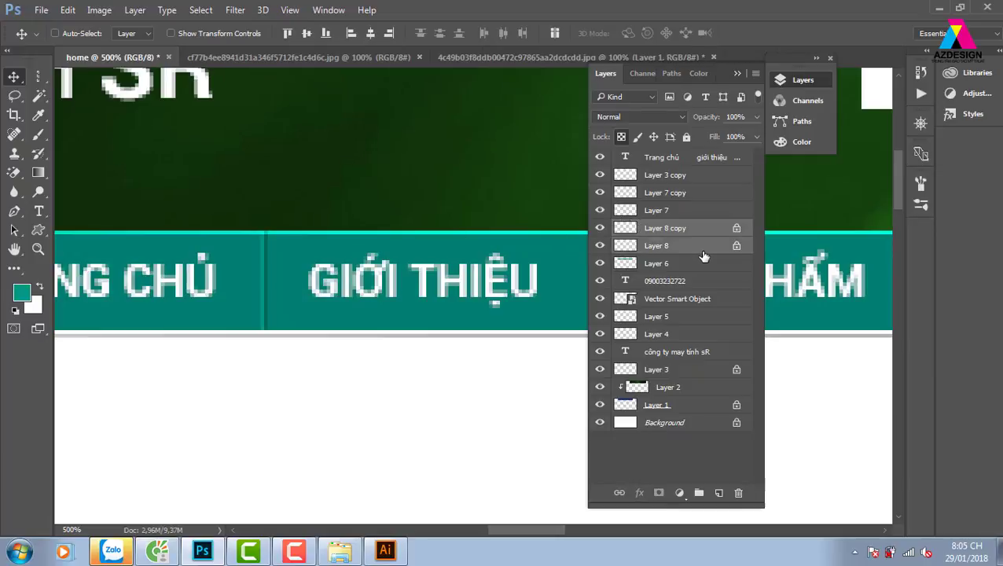
{"action": "key", "text": "ctrl+e"}
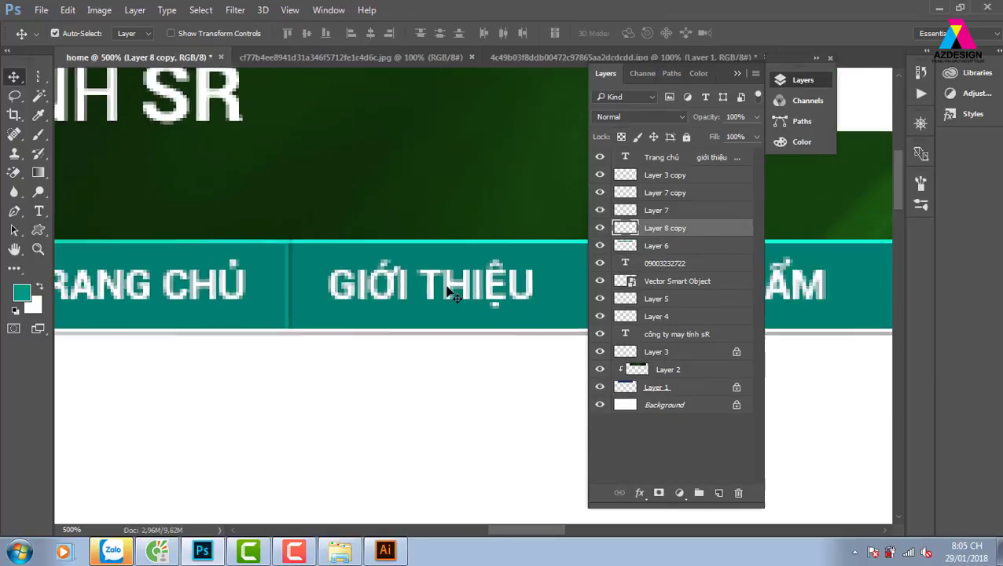
Step: Duplicate the divider into each remaining menu gap, creating copies up to Layer 8 copy 5
{"action": "key", "text": "ctrl+minus"}
{"action": "key", "text": "ctrl+minus"}
{"action": "key", "text": "ctrl+minus"}
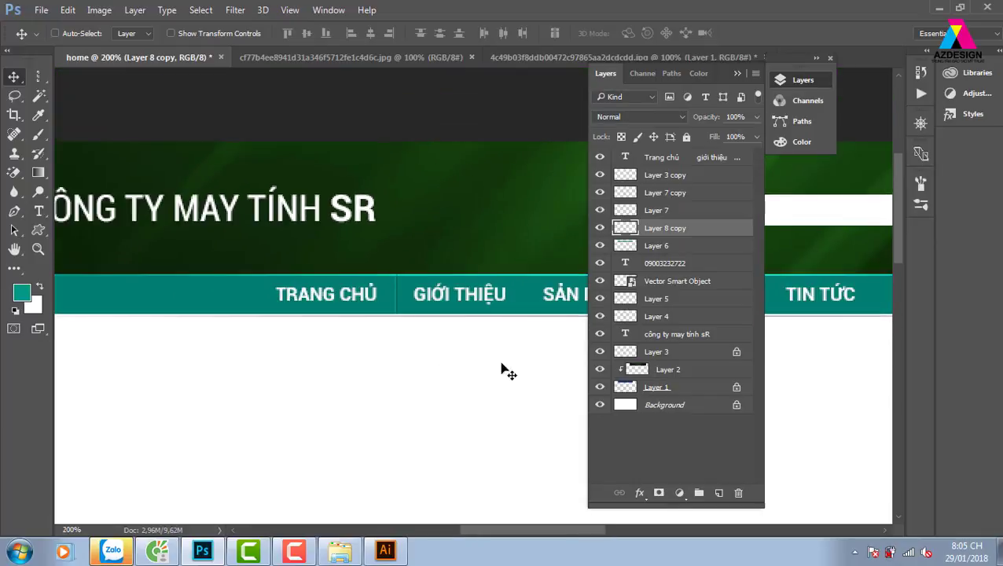
{"action": "left_click_drag", "start_coordinate": [523, 351], "coordinate": [334, 311]}
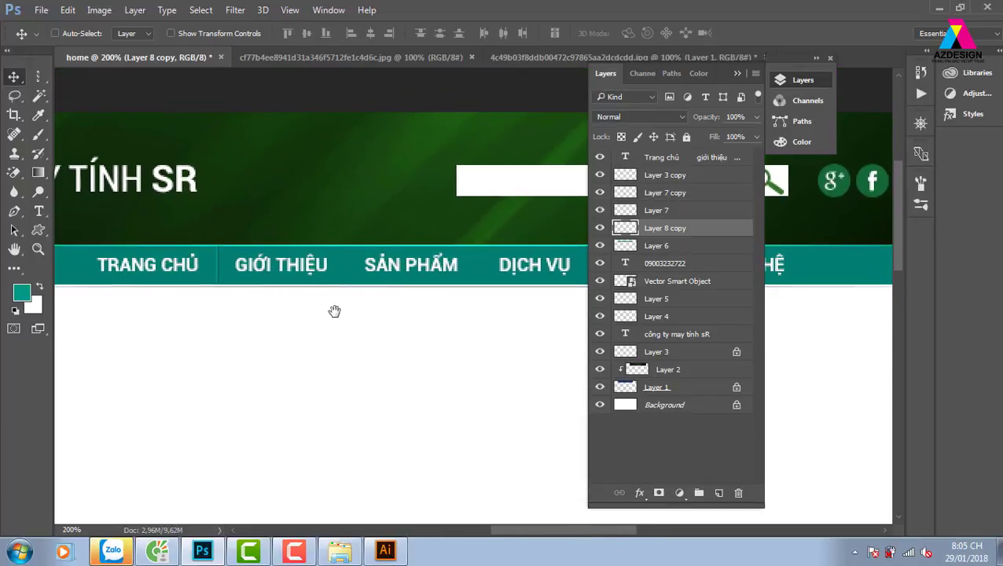
{"action": "key", "text": "ctrl+minus"}
{"action": "left_click_drag", "start_coordinate": [459, 340], "coordinate": [414, 331]}
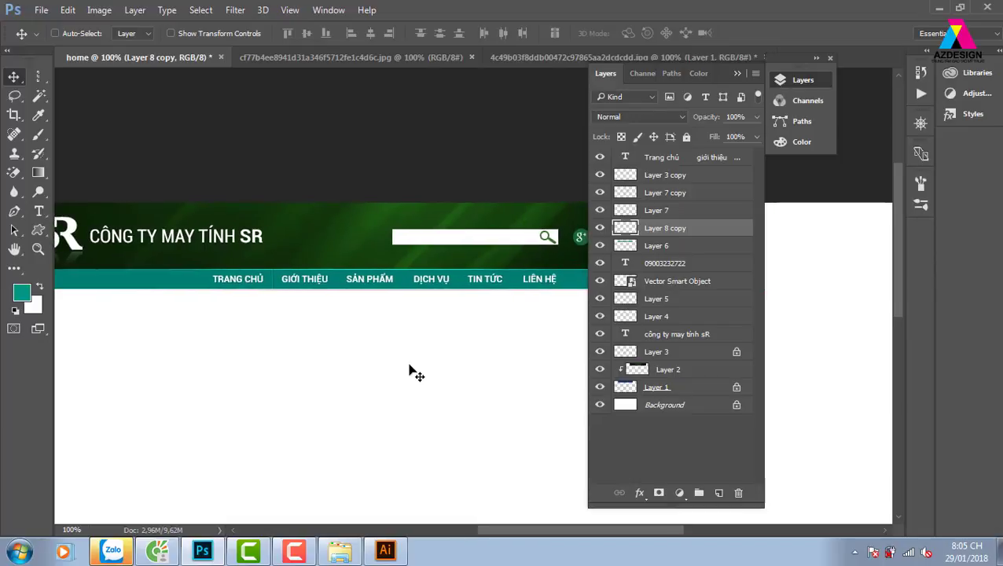
{"action": "mouse_move", "coordinate": [277, 319]}
{"action": "left_mouse_down"}
{"action": "mouse_move", "coordinate": [437, 337]}
{"action": "mouse_move", "coordinate": [421, 331]}
{"action": "left_mouse_up"}
{"action": "mouse_move", "coordinate": [420, 331]}
{"action": "left_mouse_down"}
{"action": "mouse_move", "coordinate": [483, 337]}
{"action": "mouse_move", "coordinate": [483, 329]}
{"action": "left_mouse_up"}
{"action": "left_click_drag", "start_coordinate": [483, 329], "coordinate": [530, 327]}
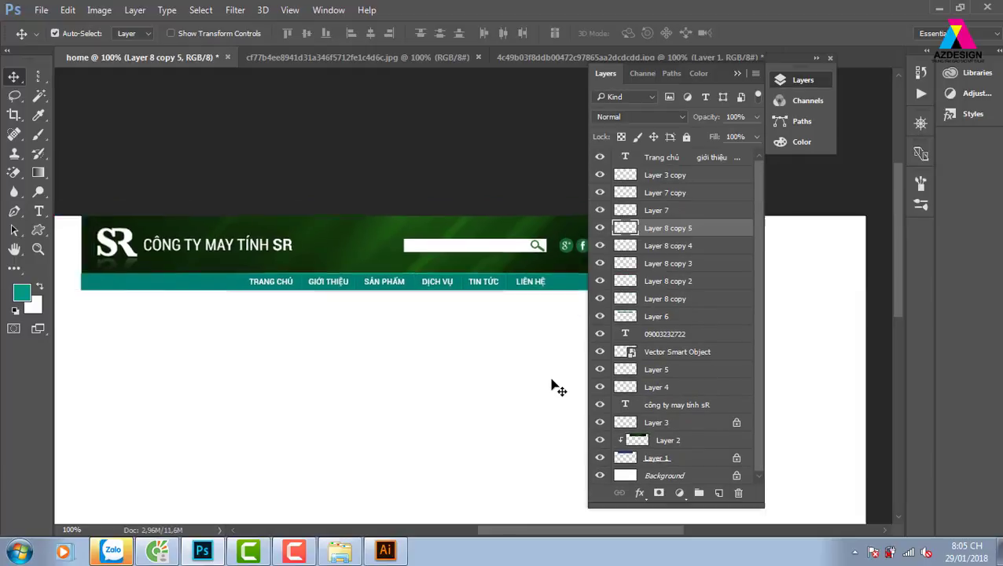
{"action": "key", "text": "ctrl+minus"}
{"action": "key", "text": "ctrl+plus"}
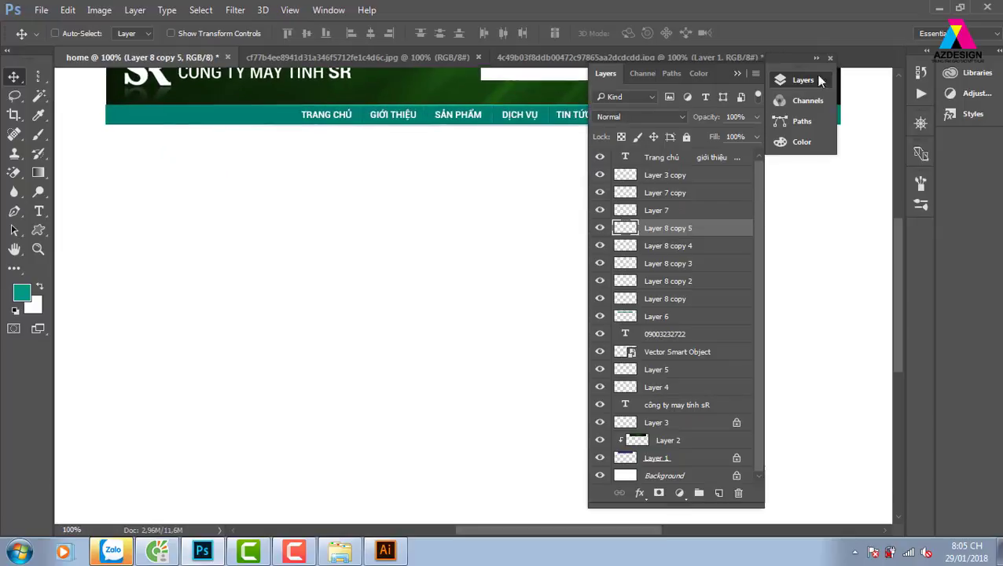
{"action": "left_click", "coordinate": [737, 73]}
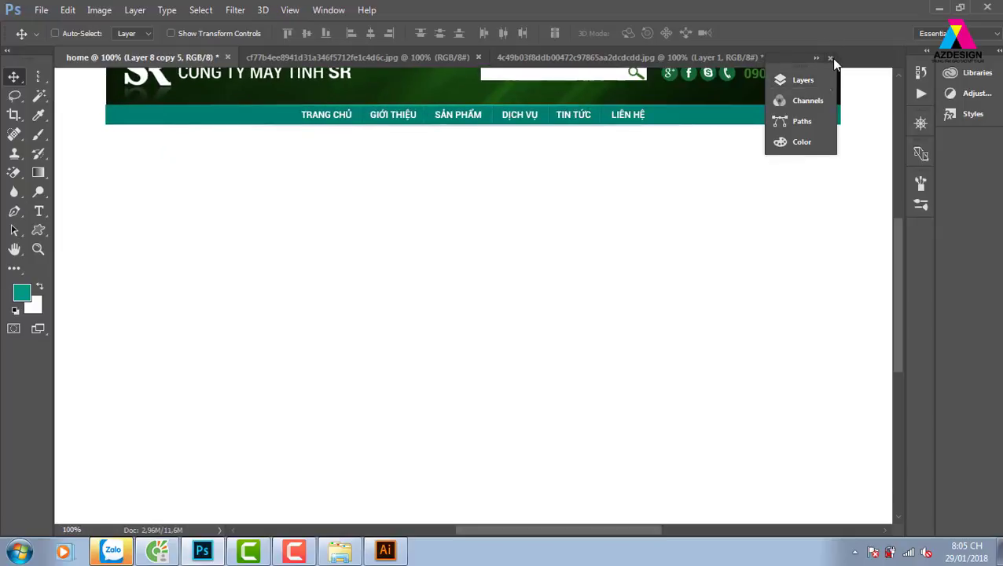
{"action": "scroll", "coordinate": [727, 263], "scroll_direction": "up", "scroll_amount": 1}
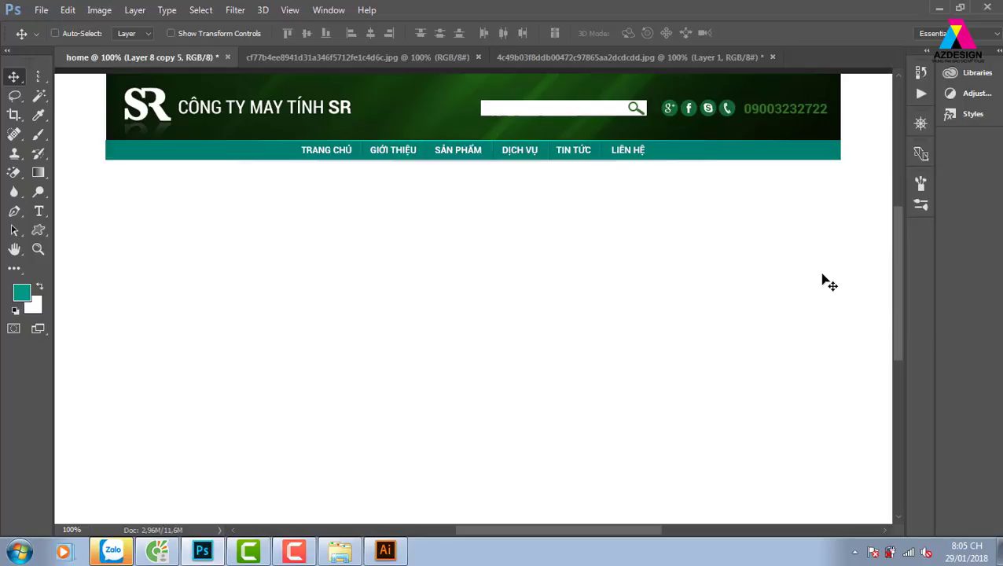
Step: Fill a large rectangle beneath the menu bar with teal on new Layer 8
{"action": "right_click", "coordinate": [43, 81]}
{"action": "left_click", "coordinate": [86, 77]}
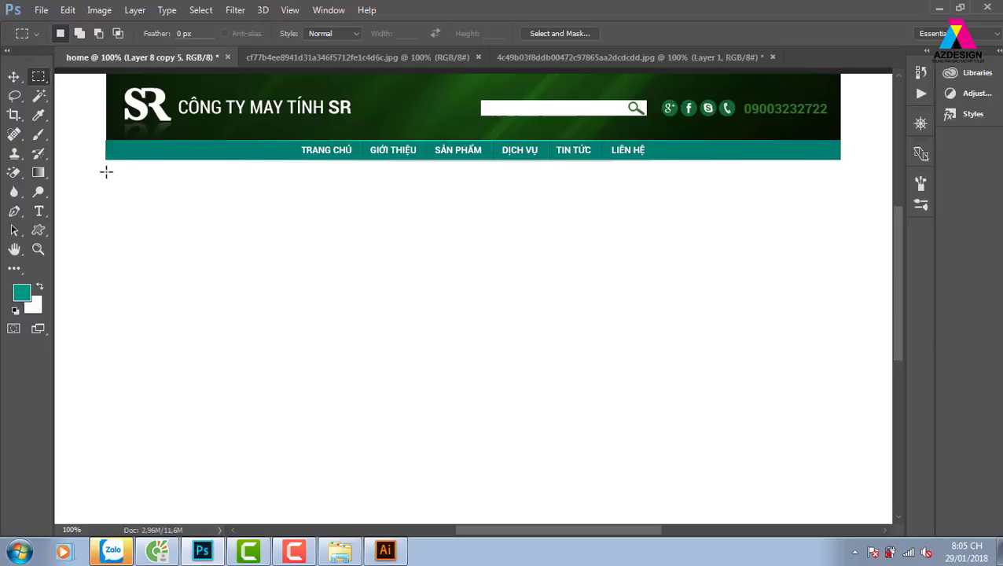
{"action": "left_click_drag", "start_coordinate": [106, 171], "coordinate": [840, 433]}
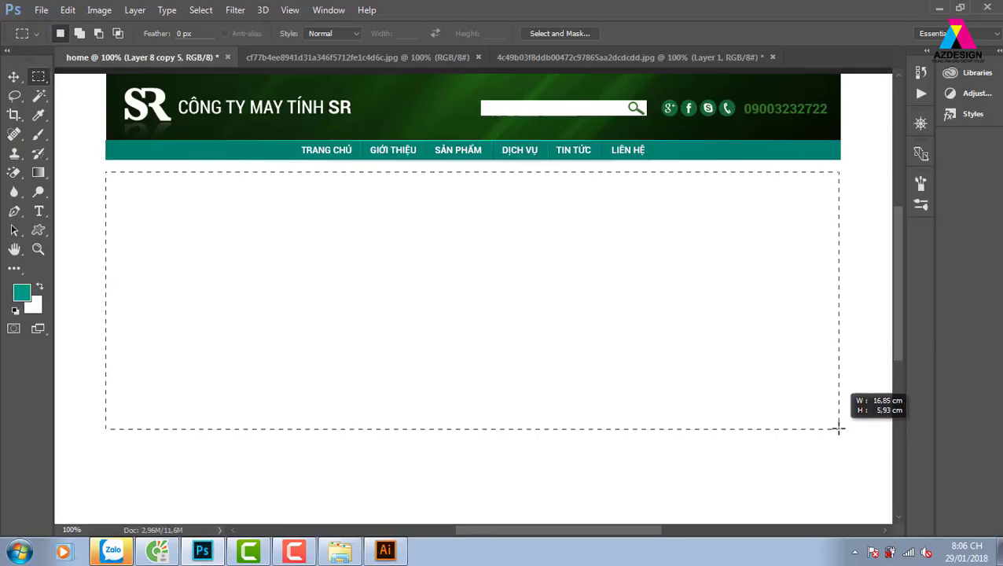
{"action": "left_click_drag", "start_coordinate": [840, 432], "coordinate": [840, 428]}
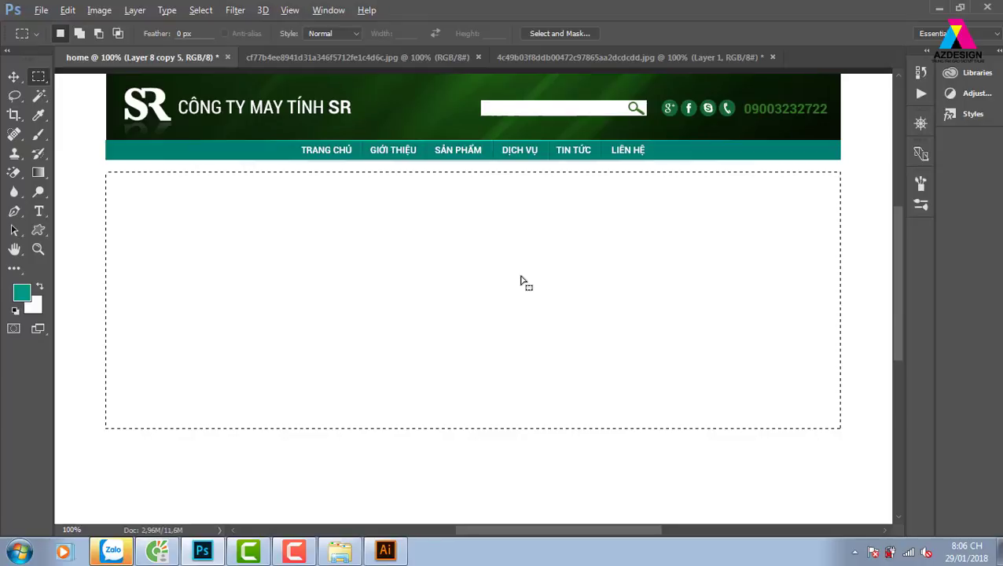
{"action": "key", "text": "alt+BackSpace"}
{"action": "key", "text": "ctrl+z"}
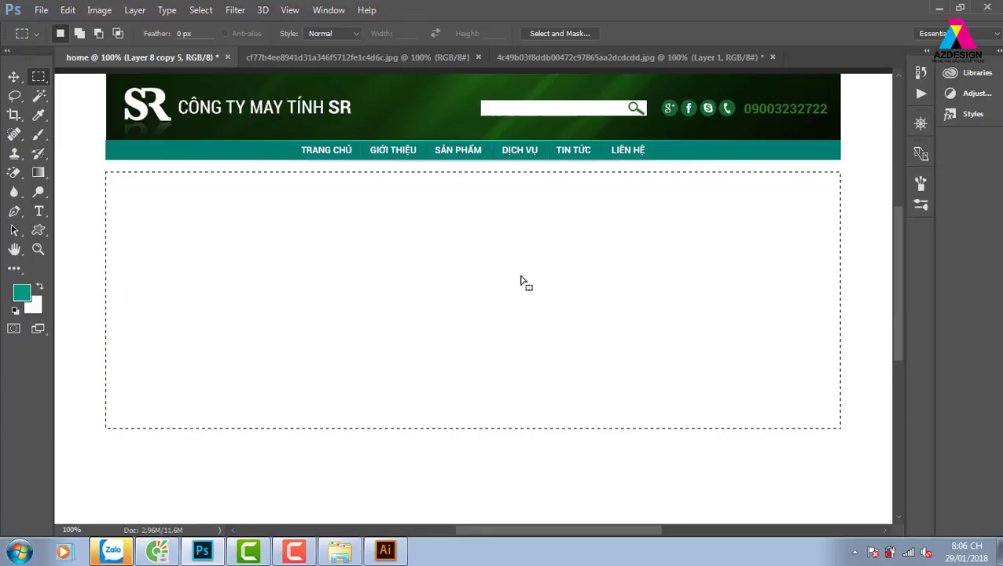
{"action": "key", "text": "F7"}
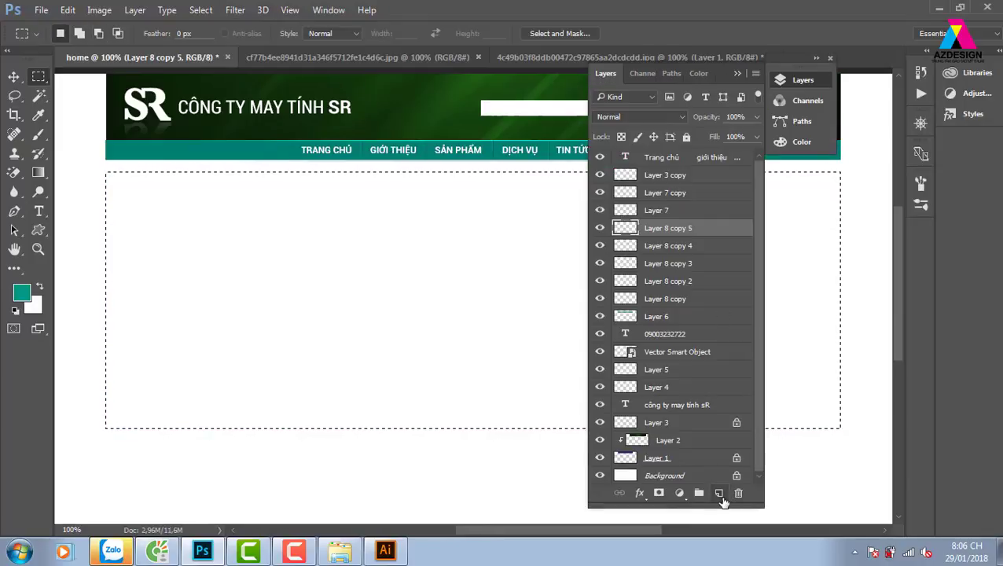
{"action": "left_click", "coordinate": [720, 493]}
{"action": "key", "text": "alt+BackSpace"}
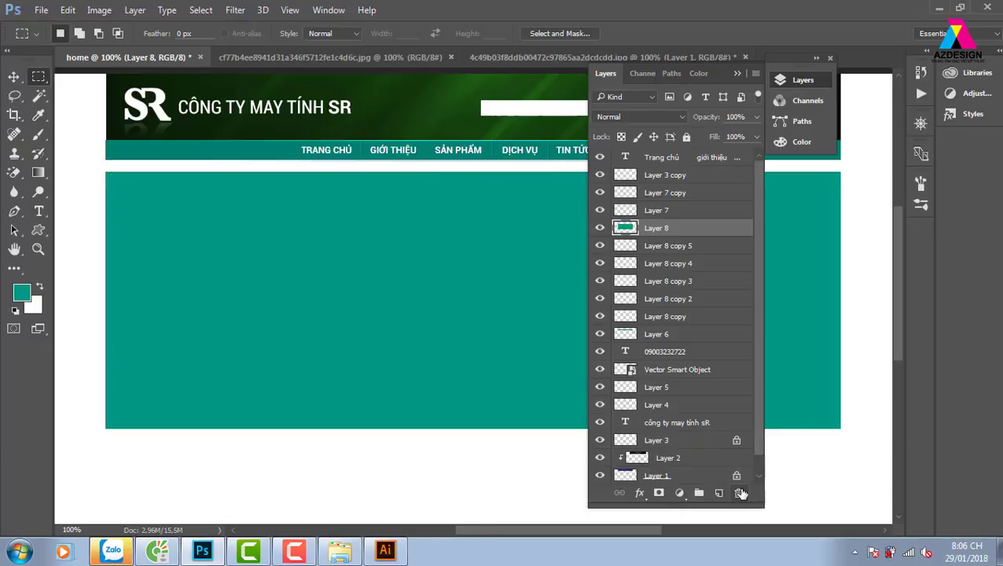
{"action": "left_click", "coordinate": [736, 75]}
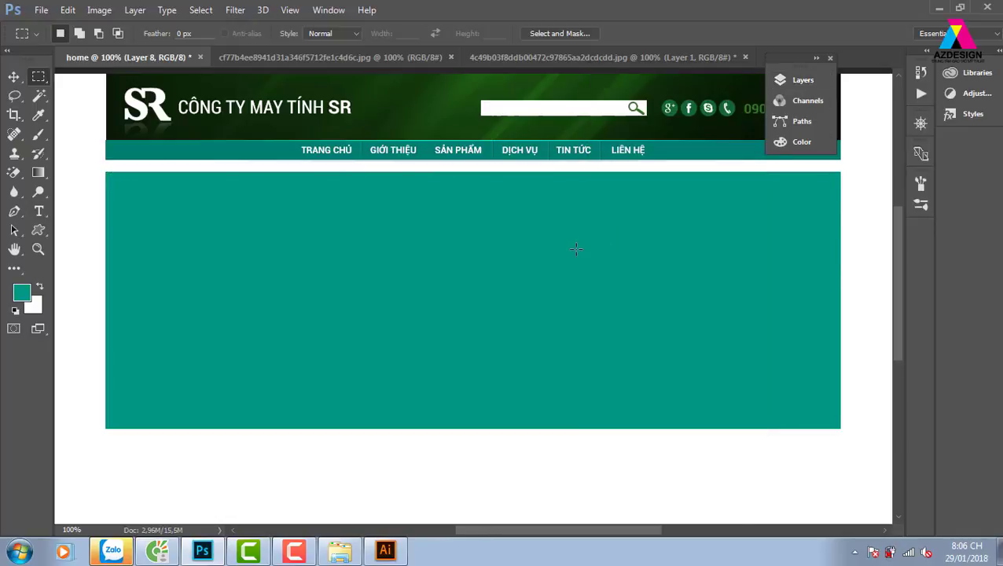
{"action": "left_click", "coordinate": [13, 76]}
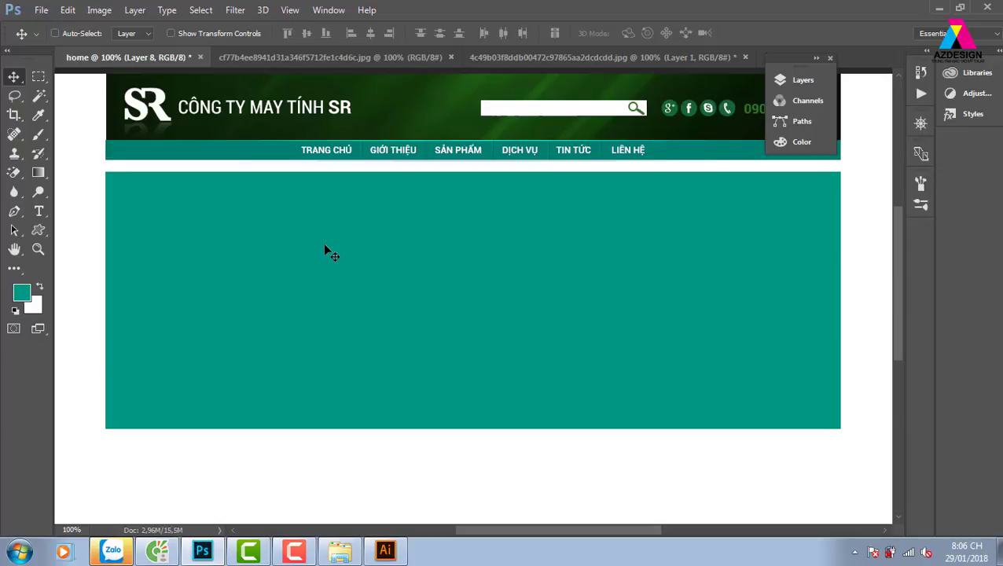
Step: Start opening a file and browse Local Disk (E:) into the thuvienanh folder
{"action": "key", "text": "ctrl+o"}
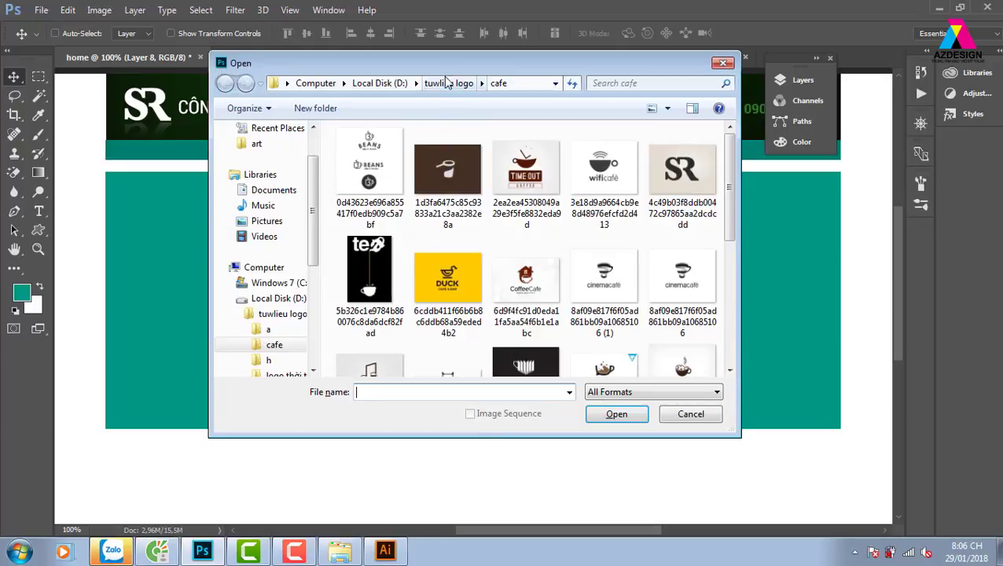
{"action": "left_click", "coordinate": [314, 83]}
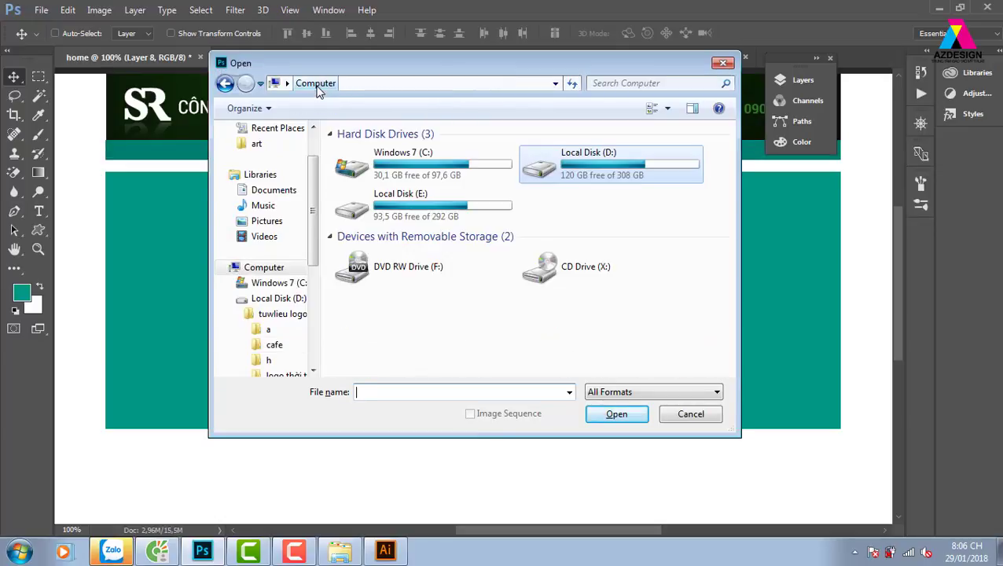
{"action": "double_click", "coordinate": [496, 206]}
{"action": "scroll", "coordinate": [531, 267], "scroll_direction": "down", "scroll_amount": 2}
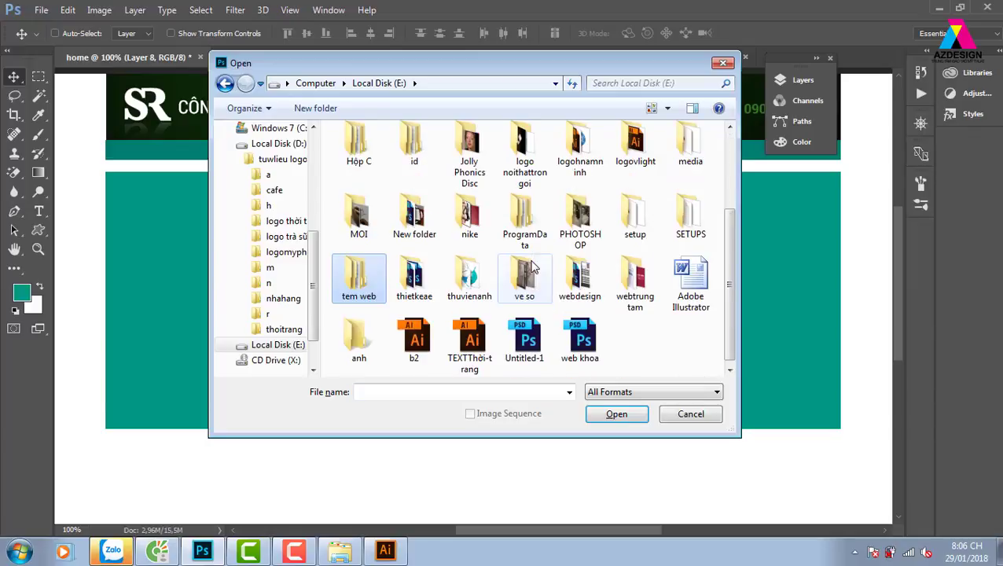
{"action": "key", "text": "Right"}
{"action": "key", "text": "Right"}
{"action": "key", "text": "Return"}
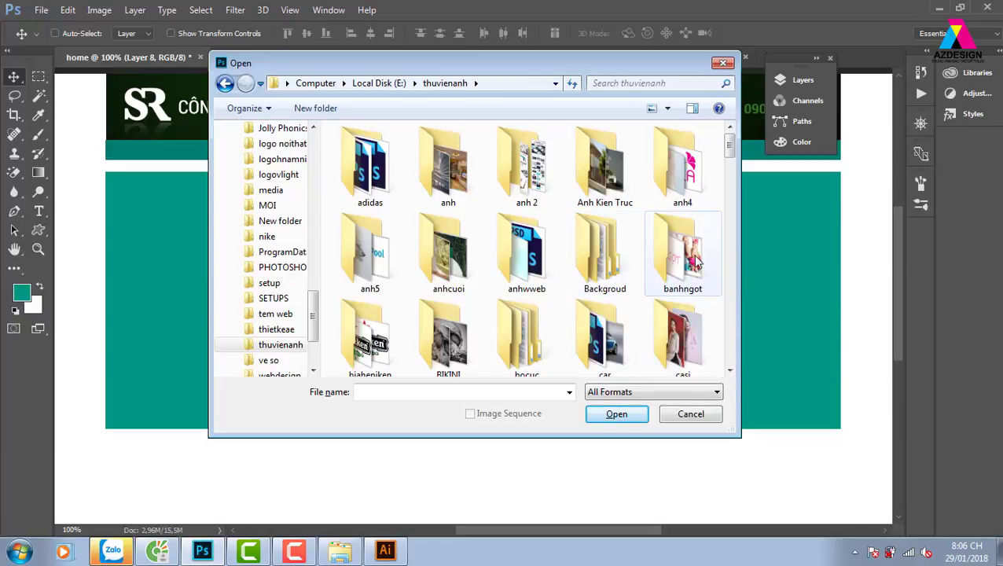
{"action": "scroll", "coordinate": [733, 153], "scroll_direction": "down", "scroll_amount": 1}
{"action": "scroll", "coordinate": [732, 154], "scroll_direction": "down", "scroll_amount": 1}
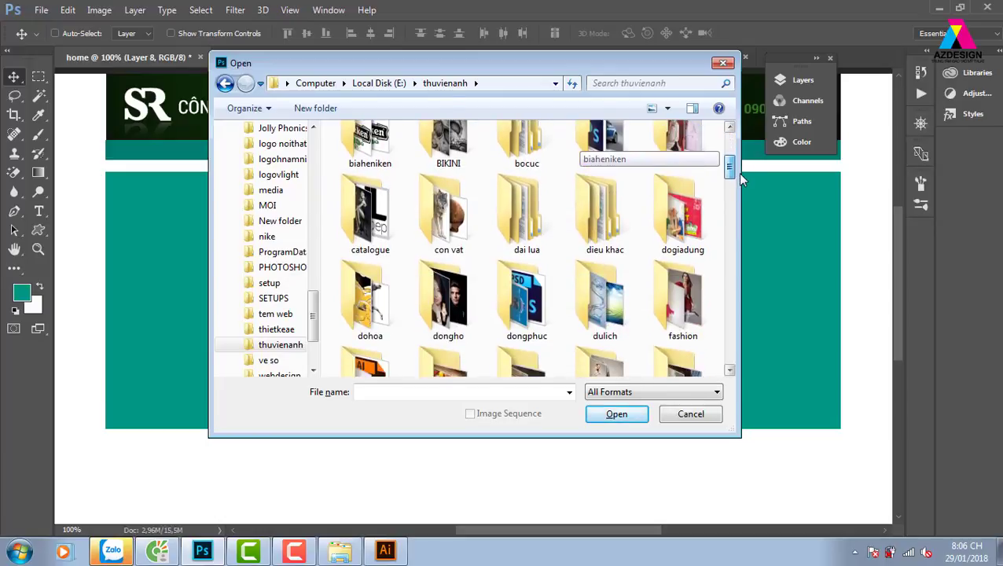
{"action": "scroll", "coordinate": [733, 154], "scroll_direction": "down", "scroll_amount": 1}
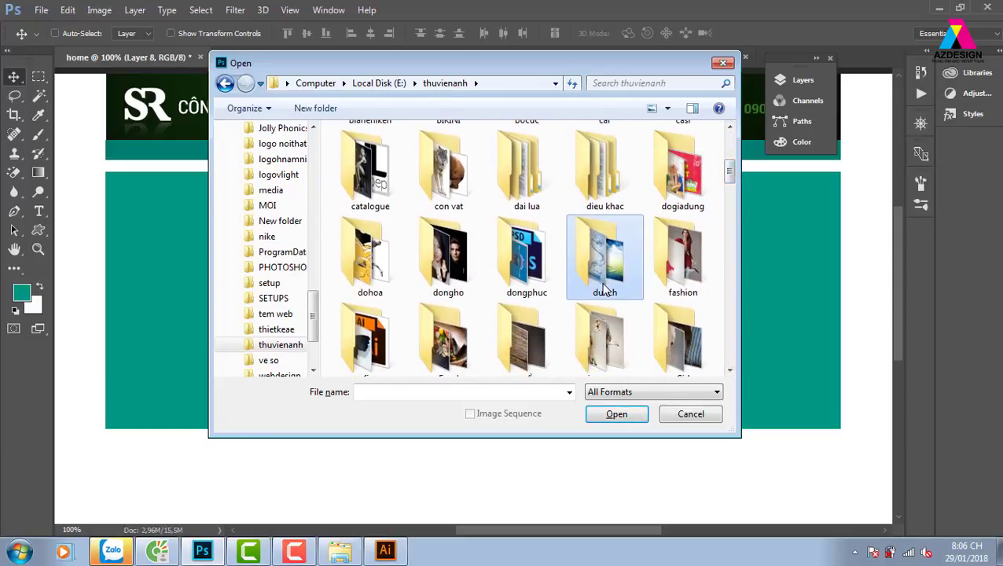
{"action": "scroll", "coordinate": [603, 289], "scroll_direction": "down", "scroll_amount": 5}
{"action": "left_click", "coordinate": [604, 289]}
{"action": "scroll", "coordinate": [604, 289], "scroll_direction": "down", "scroll_amount": 1}
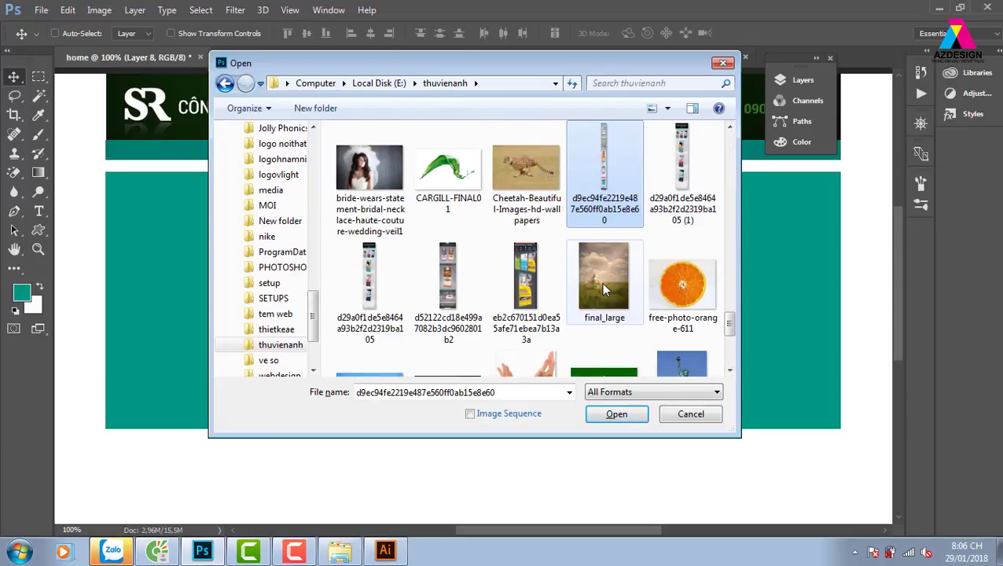
Step: Navigate from drive E through thuvienanh into the dongho watch images folder
{"action": "key", "text": "BackSpace"}
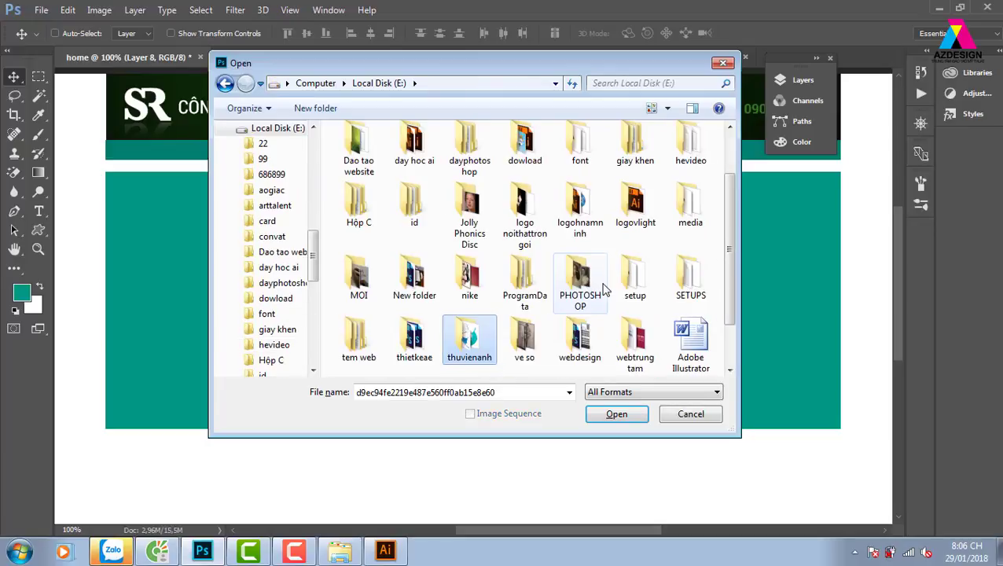
{"action": "key", "text": "BackSpace"}
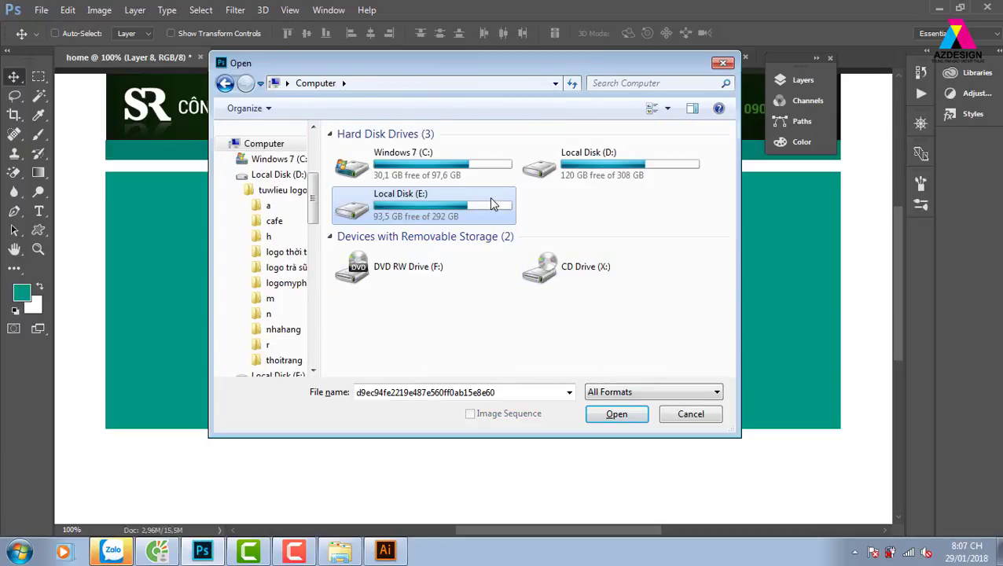
{"action": "double_click", "coordinate": [493, 204]}
{"action": "scroll", "coordinate": [544, 285], "scroll_direction": "down", "scroll_amount": 3}
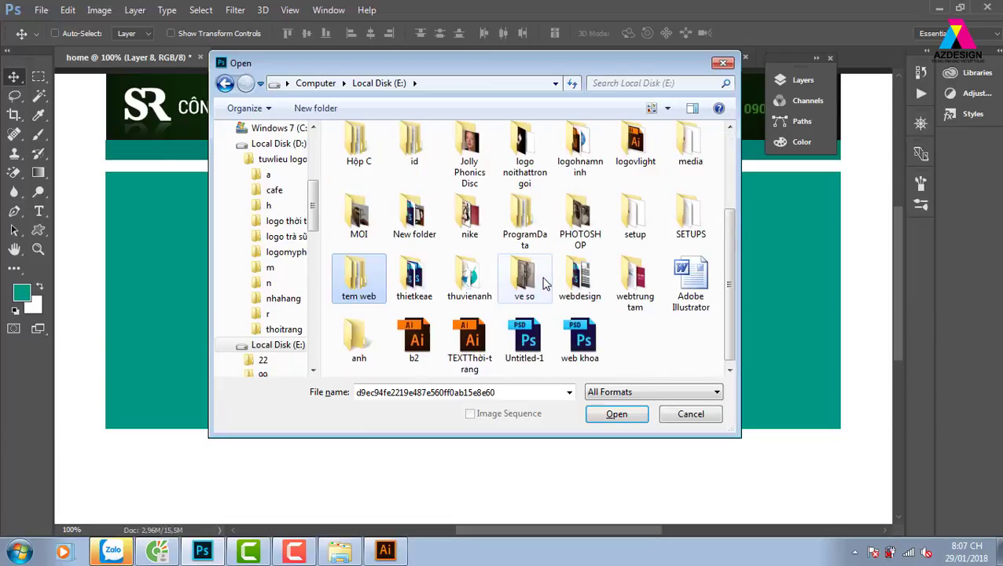
{"action": "double_click", "coordinate": [469, 346]}
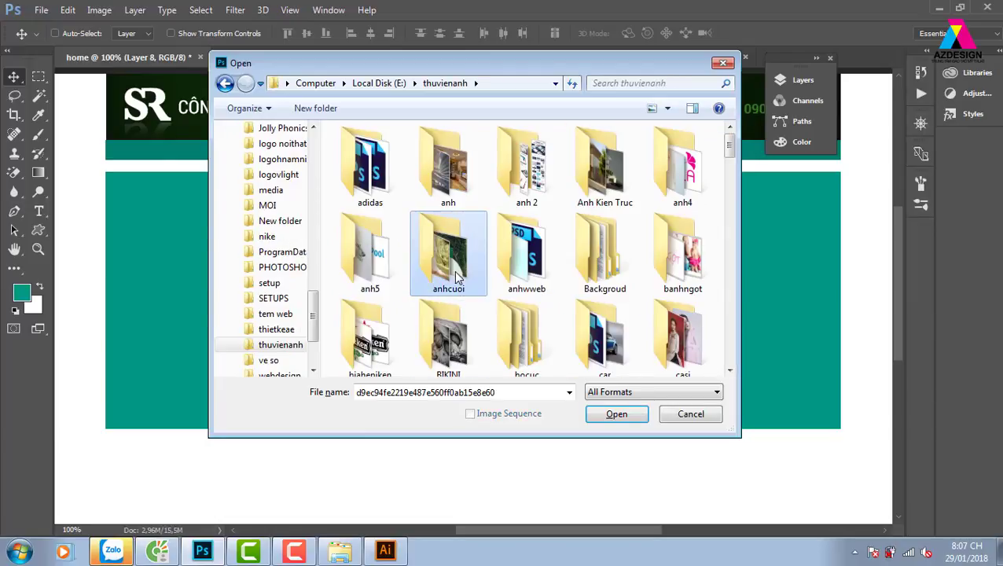
{"action": "scroll", "coordinate": [456, 281], "scroll_direction": "down", "scroll_amount": 3}
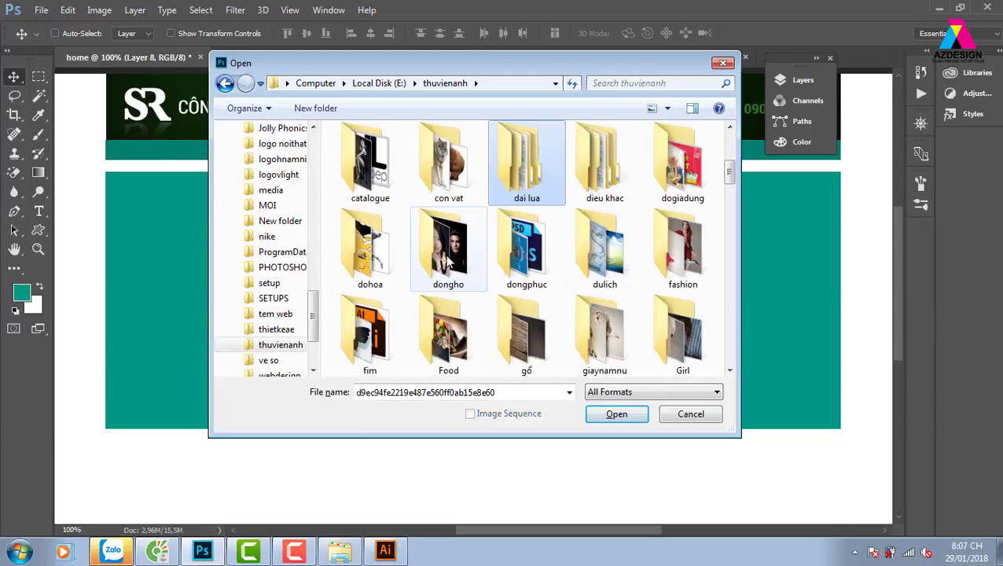
{"action": "double_click", "coordinate": [456, 267]}
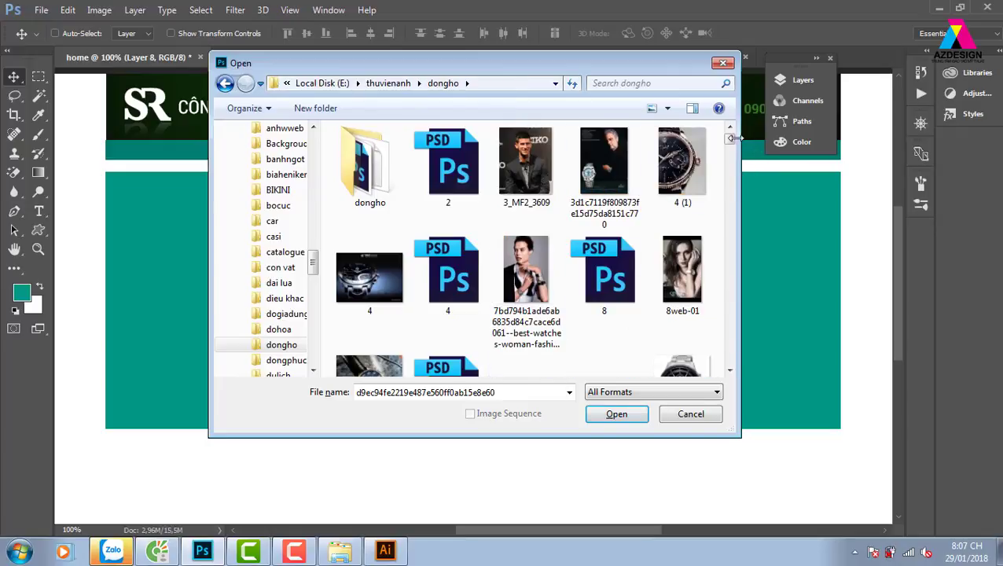
Step: Open b-jeweled-luxury-branded-watch-banners from the dongho folder
{"action": "left_click_drag", "start_coordinate": [729, 137], "coordinate": [734, 151]}
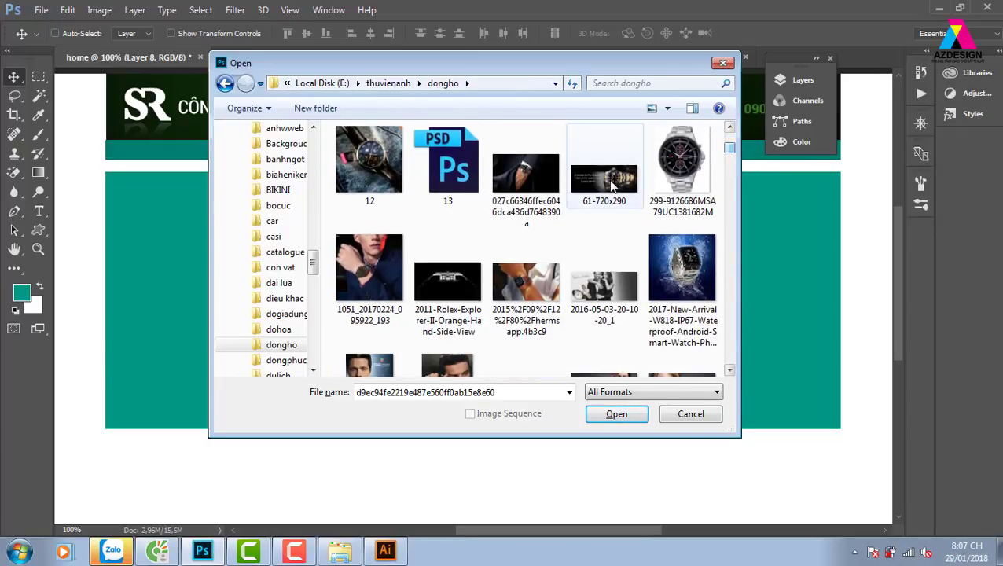
{"action": "left_click", "coordinate": [603, 176]}
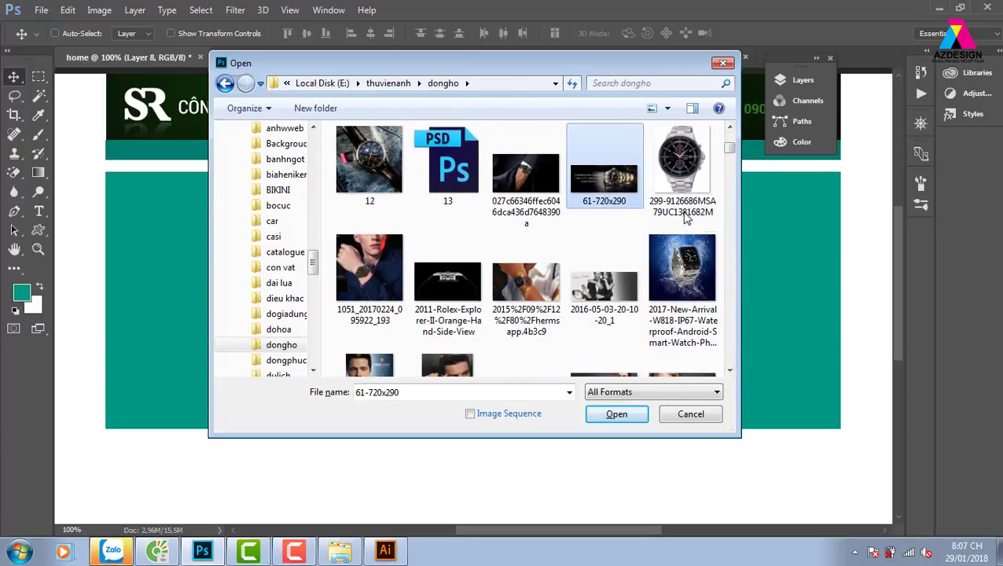
{"action": "left_click", "coordinate": [604, 290]}
{"action": "left_click_drag", "start_coordinate": [730, 151], "coordinate": [730, 194]}
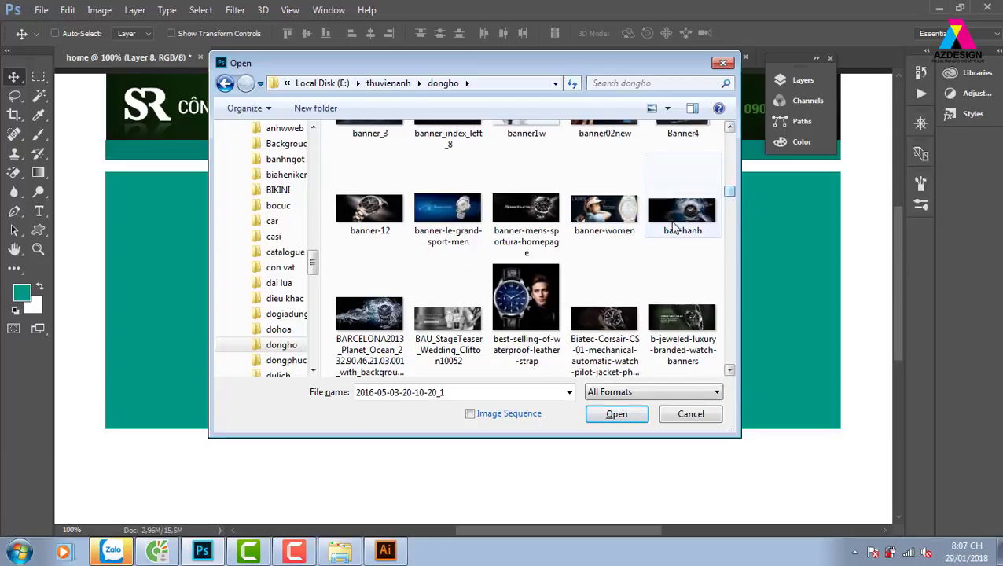
{"action": "left_click", "coordinate": [604, 209]}
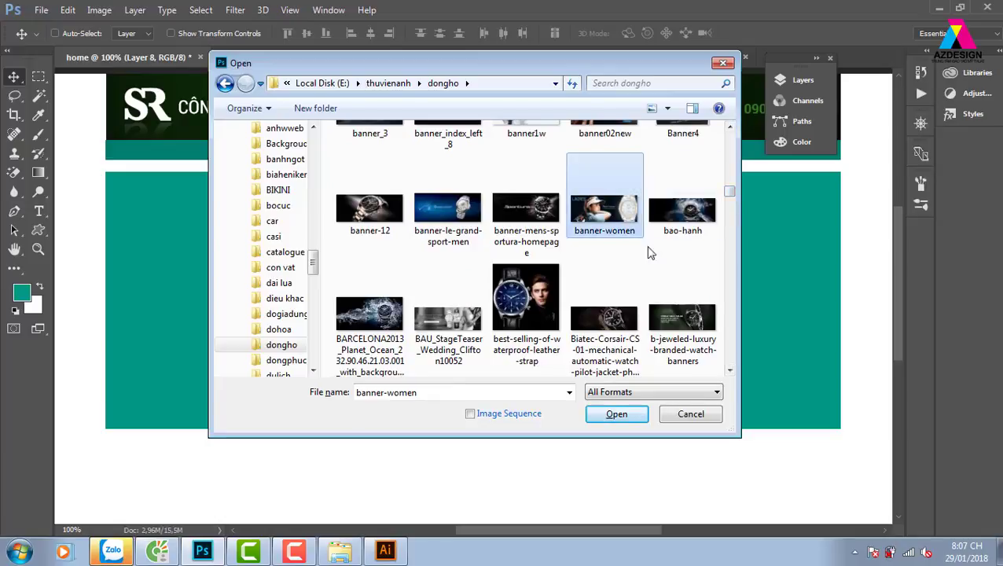
{"action": "left_click", "coordinate": [703, 303]}
{"action": "left_click_drag", "start_coordinate": [731, 188], "coordinate": [740, 263]}
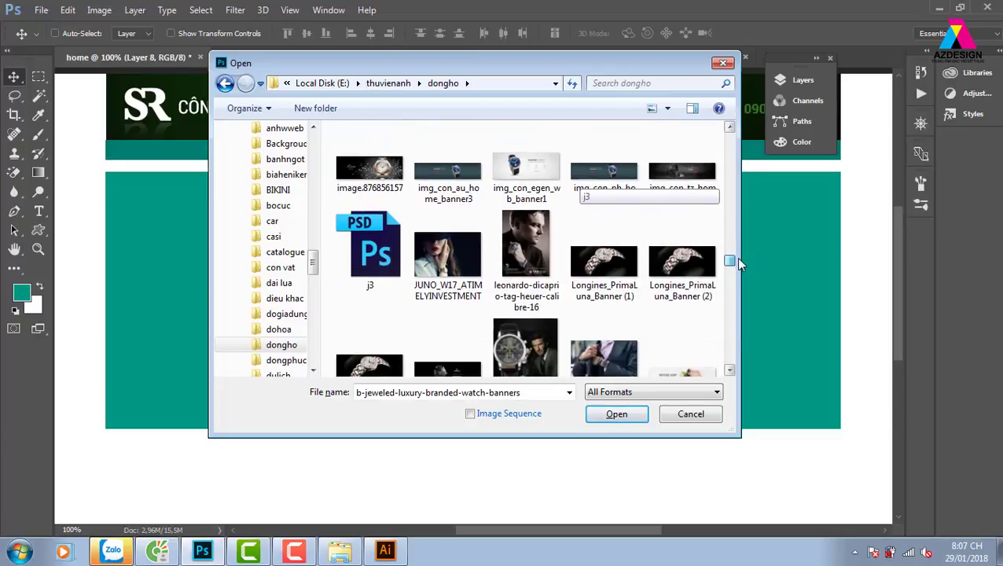
{"action": "left_click", "coordinate": [617, 415]}
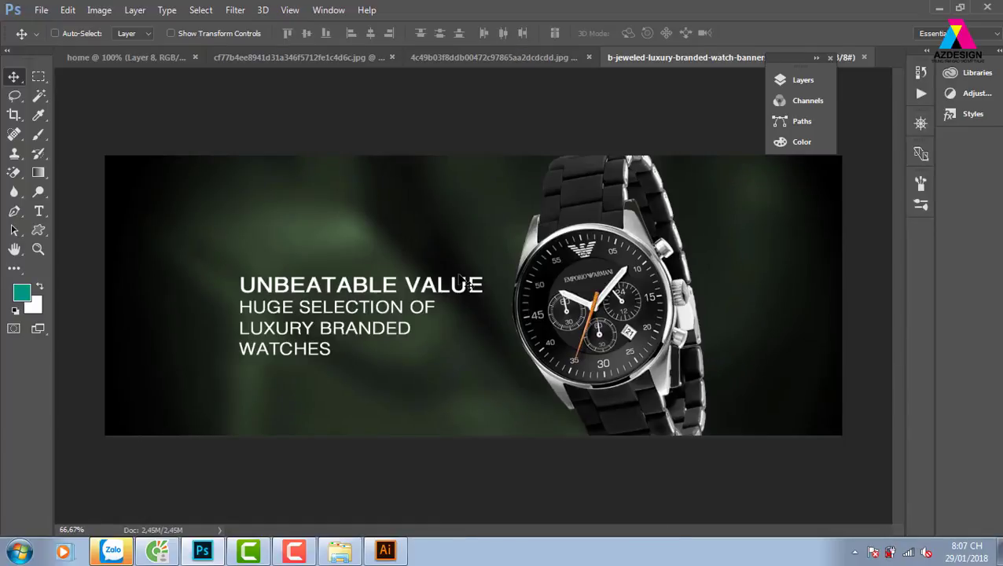
Step: Paste the whole watch banner into the home mockup and clip it to the teal rectangle
{"action": "key", "text": "ctrl+a"}
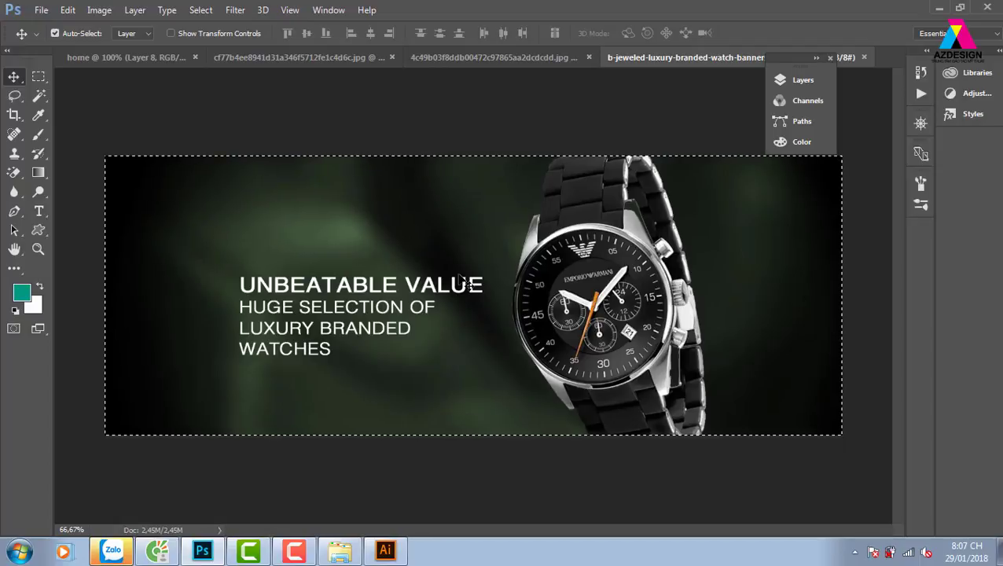
{"action": "left_click_drag", "start_coordinate": [463, 282], "coordinate": [511, 379]}
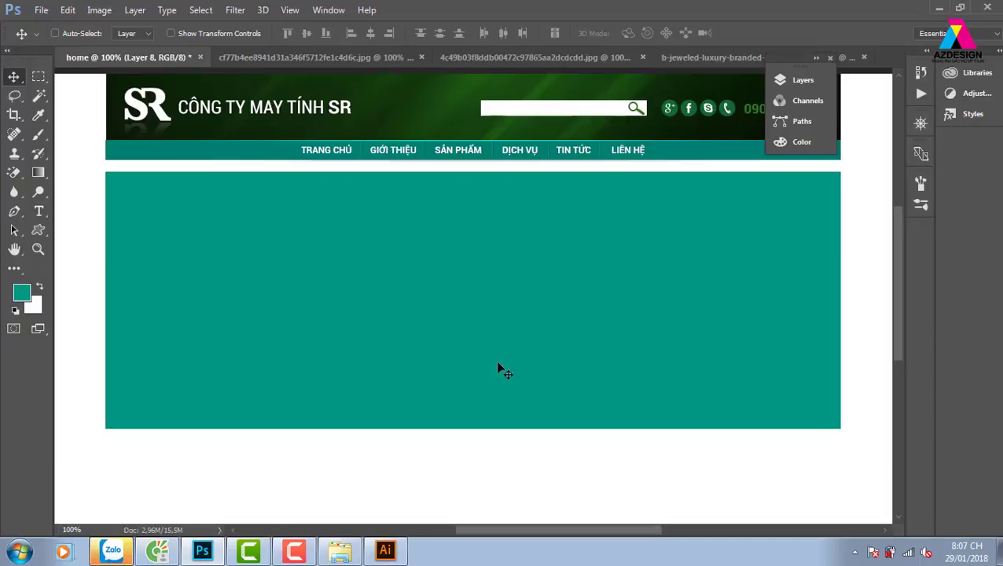
{"action": "key", "text": "ctrl+v"}
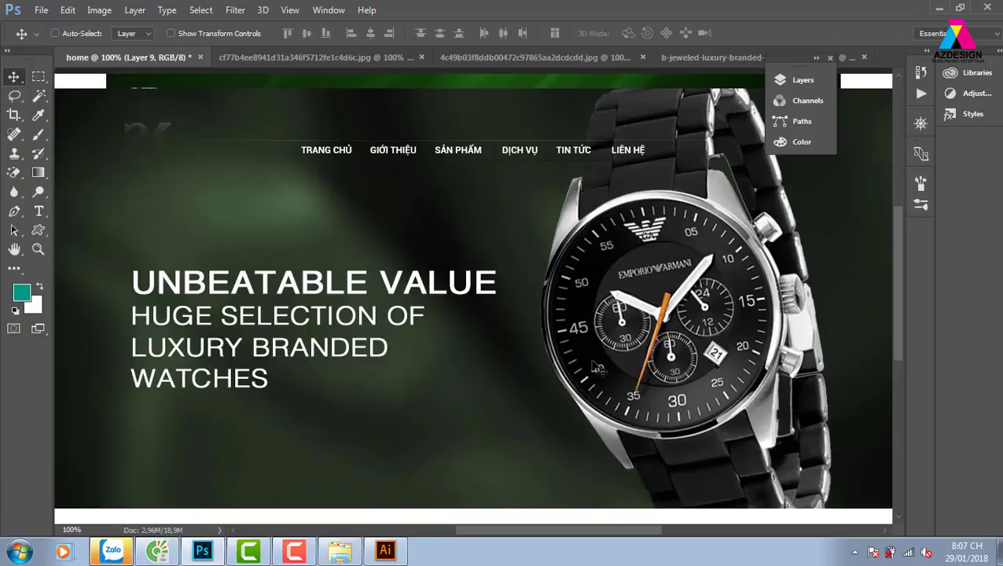
{"action": "key", "text": "ctrl+minus"}
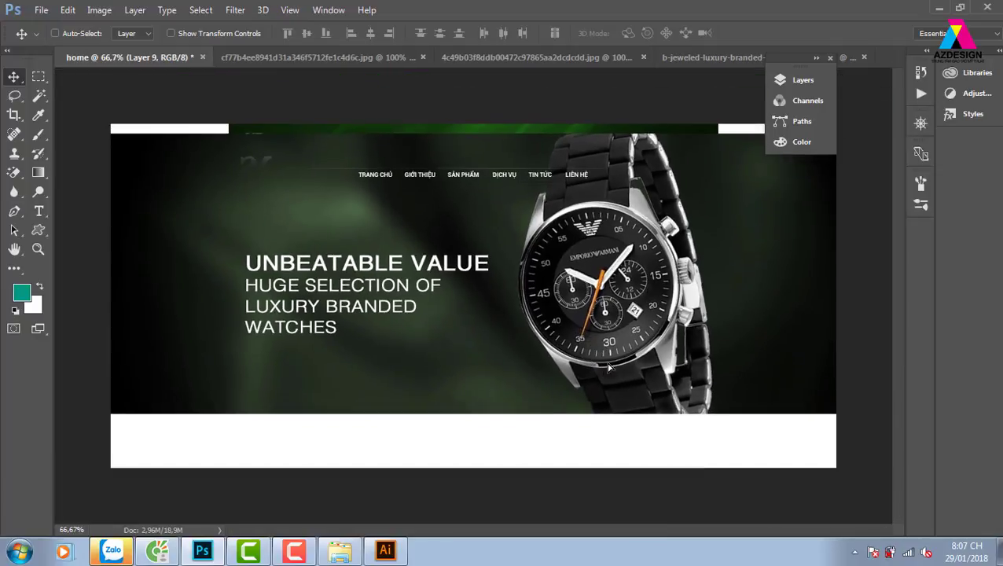
{"action": "left_click_drag", "start_coordinate": [607, 369], "coordinate": [609, 360]}
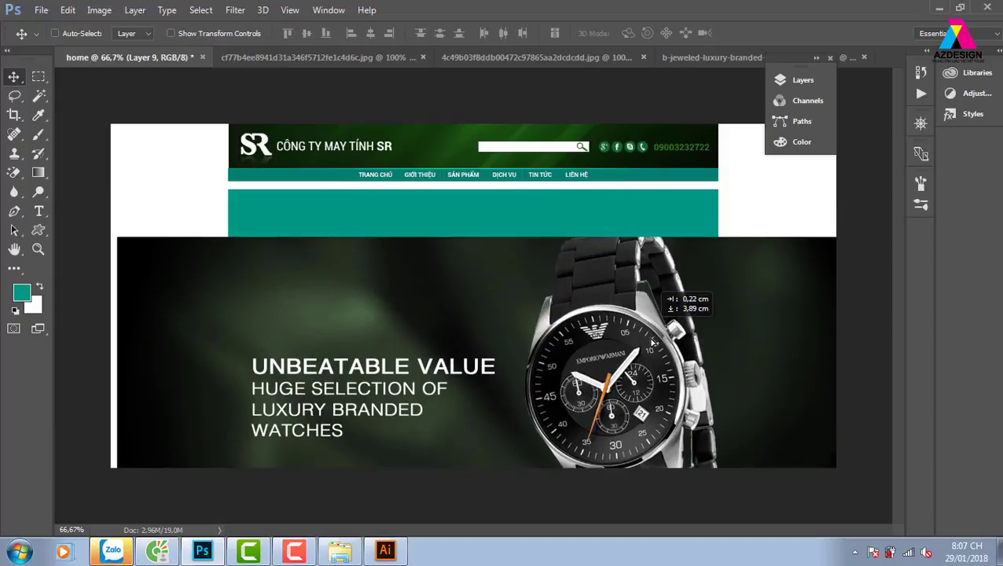
{"action": "left_click_drag", "start_coordinate": [458, 102], "coordinate": [465, 239]}
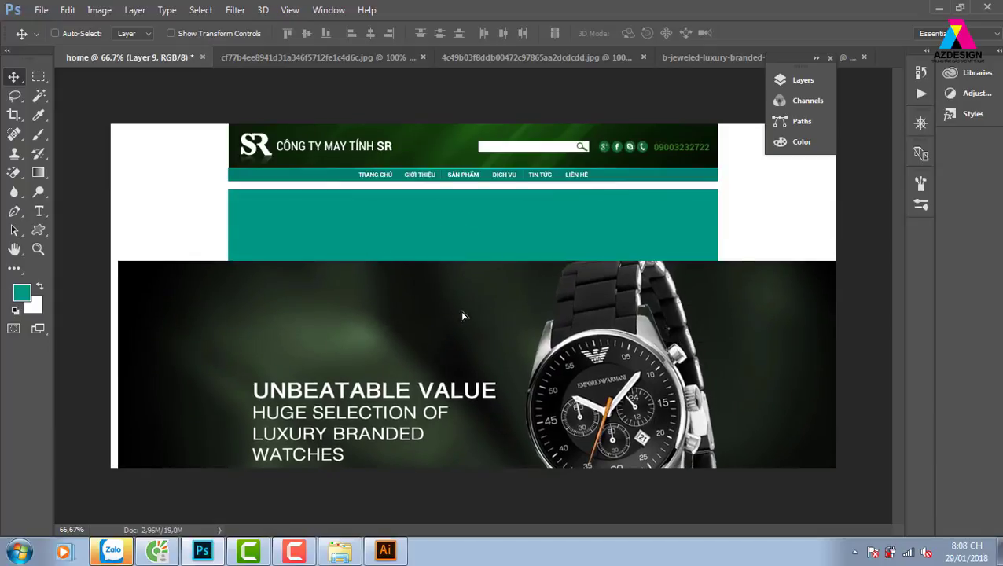
{"action": "left_click_drag", "start_coordinate": [466, 319], "coordinate": [447, 297]}
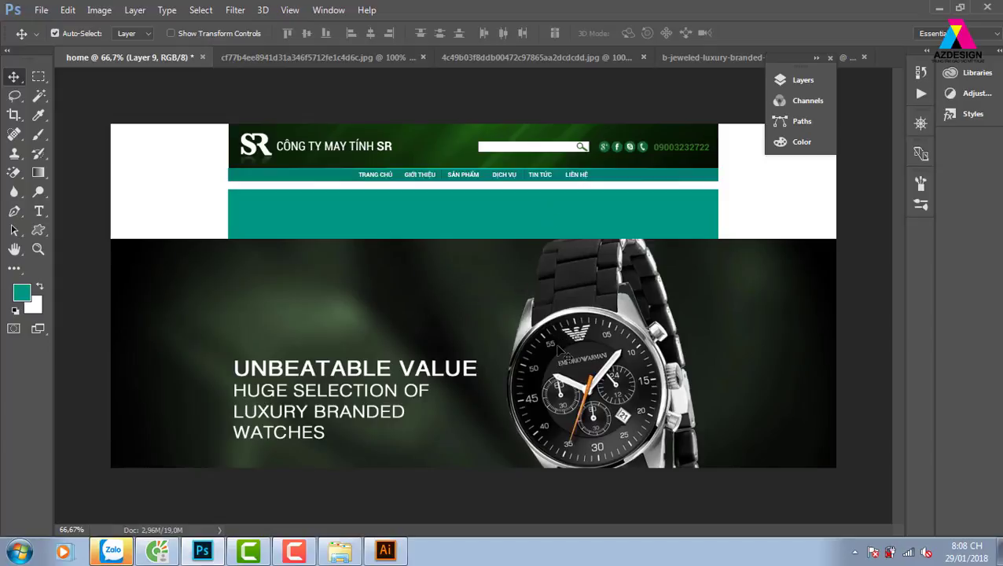
{"action": "key", "text": "ctrl+alt+g"}
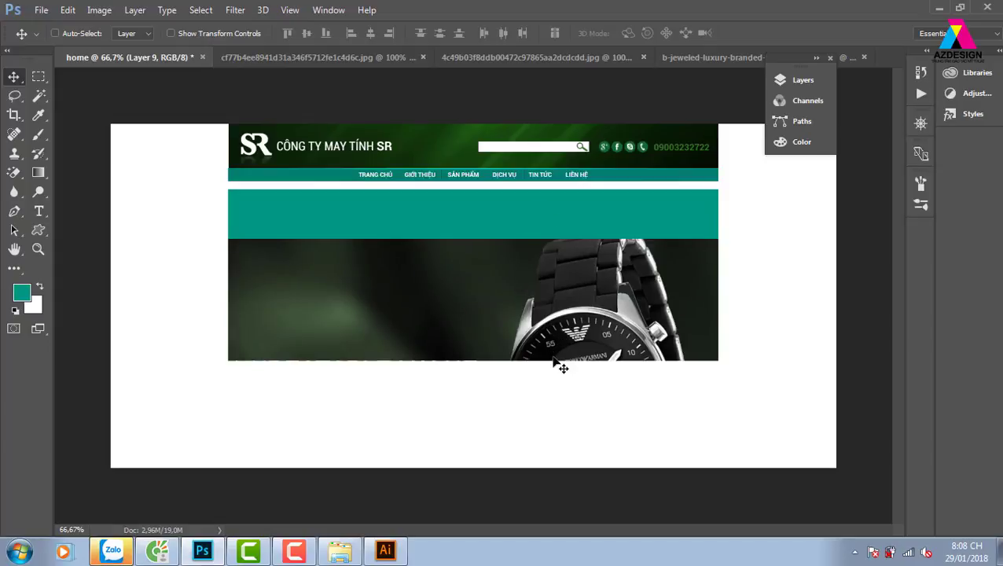
{"action": "left_click_drag", "start_coordinate": [557, 357], "coordinate": [557, 294]}
Step: Scale the clipped banner down with Free Transform to fit the teal area
{"action": "key", "text": "ctrl+t"}
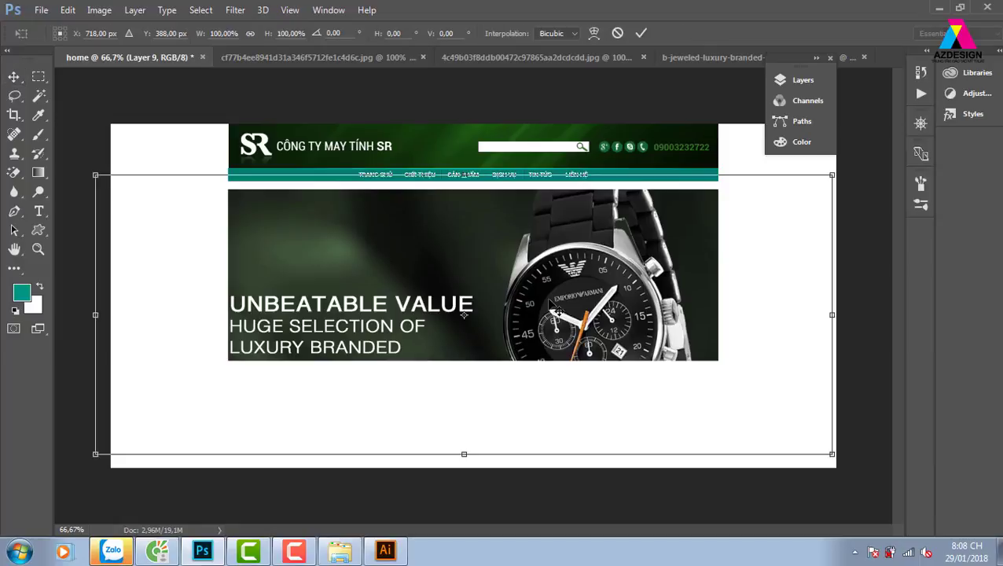
{"action": "mouse_move", "coordinate": [95, 172]}
{"action": "left_mouse_down"}
{"action": "mouse_move", "coordinate": [229, 250]}
{"action": "mouse_move", "coordinate": [215, 246]}
{"action": "left_mouse_up"}
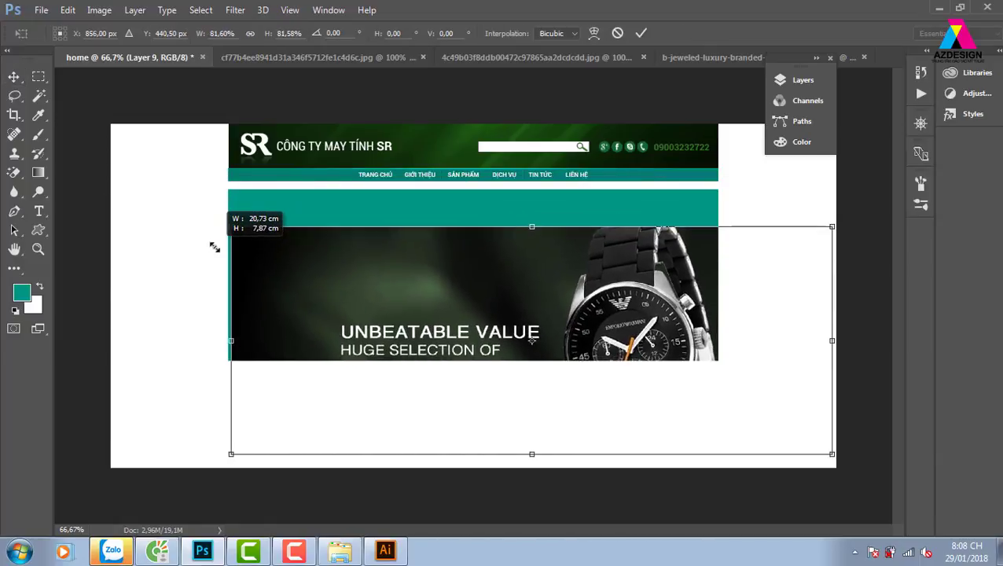
{"action": "left_click_drag", "start_coordinate": [831, 452], "coordinate": [719, 410]}
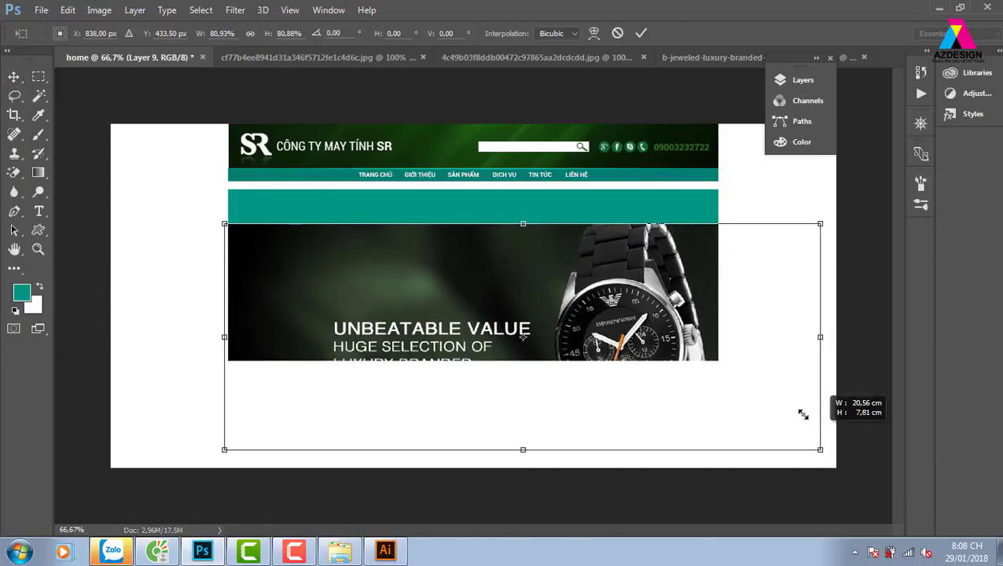
{"action": "left_click_drag", "start_coordinate": [655, 327], "coordinate": [657, 285]}
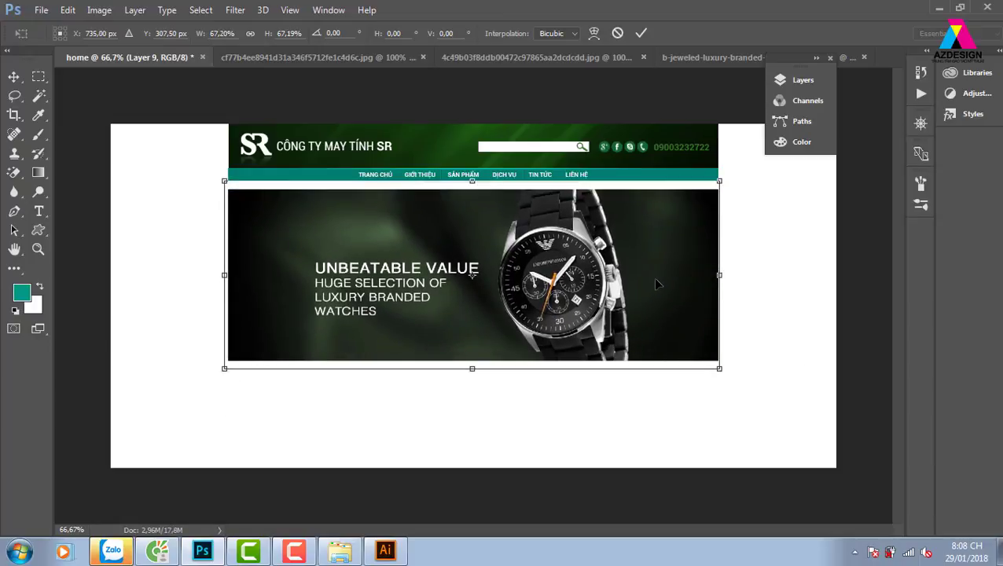
{"action": "key", "text": "Return"}
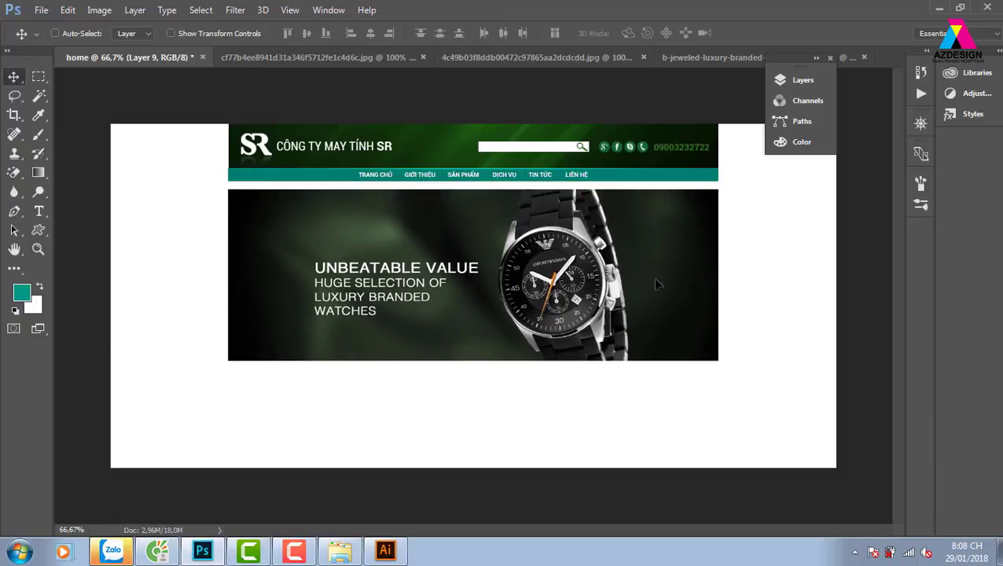
{"action": "key", "text": "ctrl+plus"}
{"action": "left_click_drag", "start_coordinate": [681, 300], "coordinate": [695, 287]}
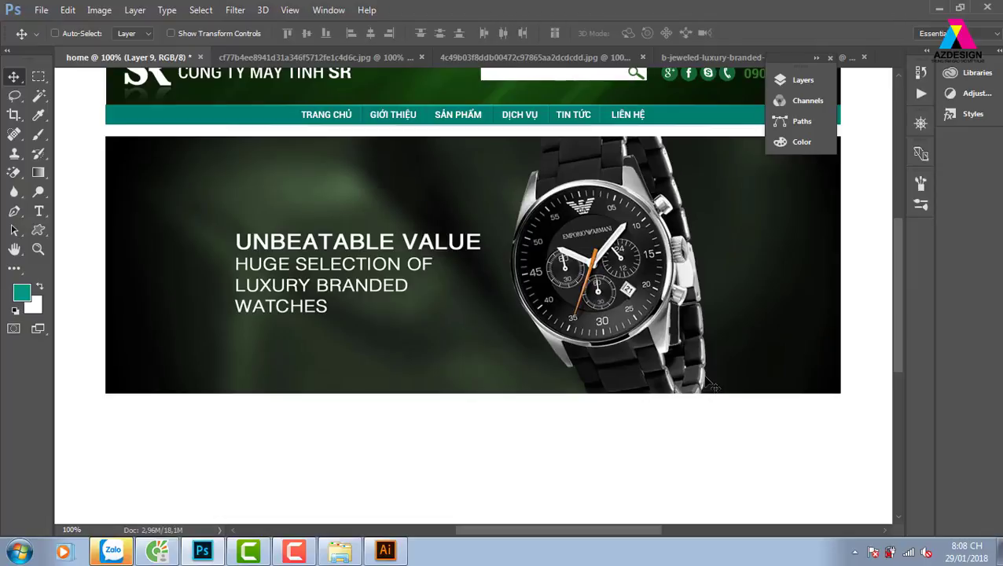
Step: Draw a rectangular selection around the banner's 'UNBEATABLE VALUE' slogan text
{"action": "left_click", "coordinate": [39, 77]}
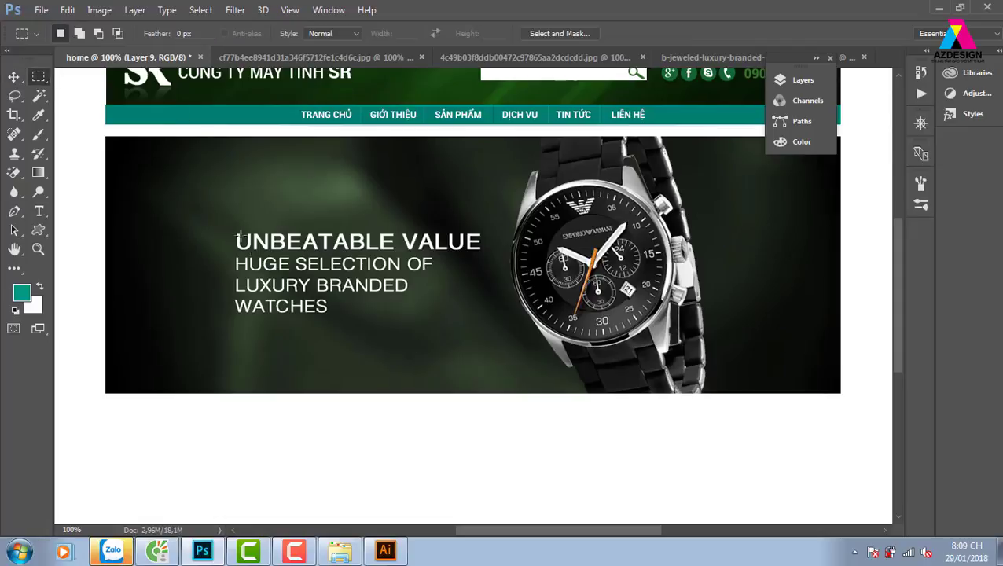
{"action": "mouse_move", "coordinate": [234, 233]}
{"action": "left_mouse_down"}
{"action": "mouse_move", "coordinate": [384, 328]}
{"action": "mouse_move", "coordinate": [482, 316]}
{"action": "left_mouse_up"}
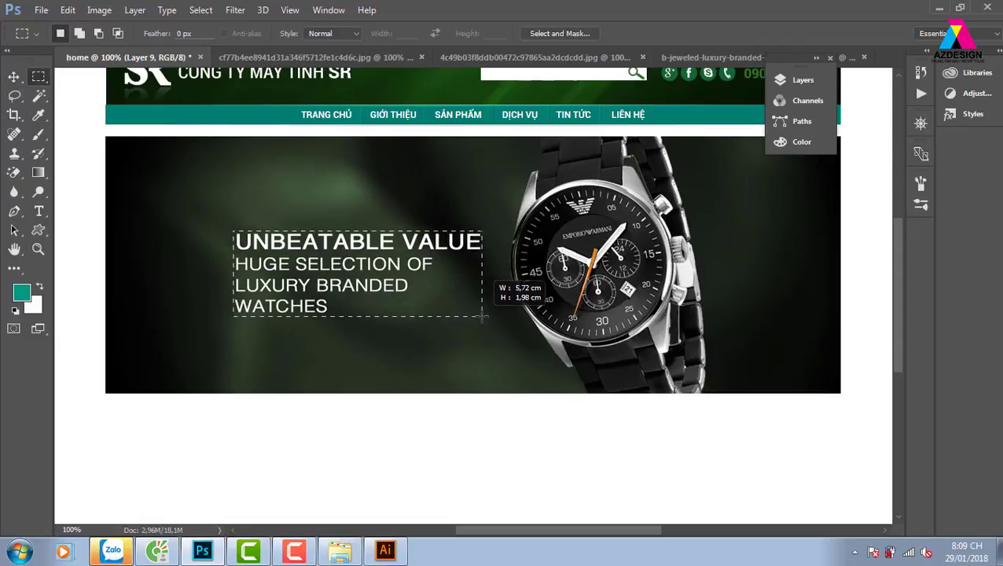
{"action": "left_click_drag", "start_coordinate": [482, 316], "coordinate": [487, 315]}
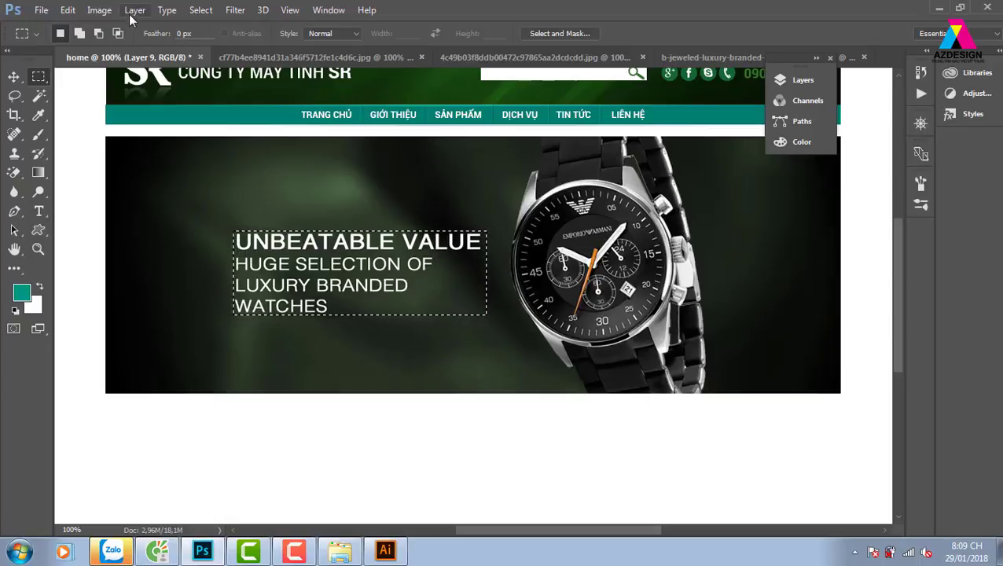
{"action": "left_click", "coordinate": [99, 10]}
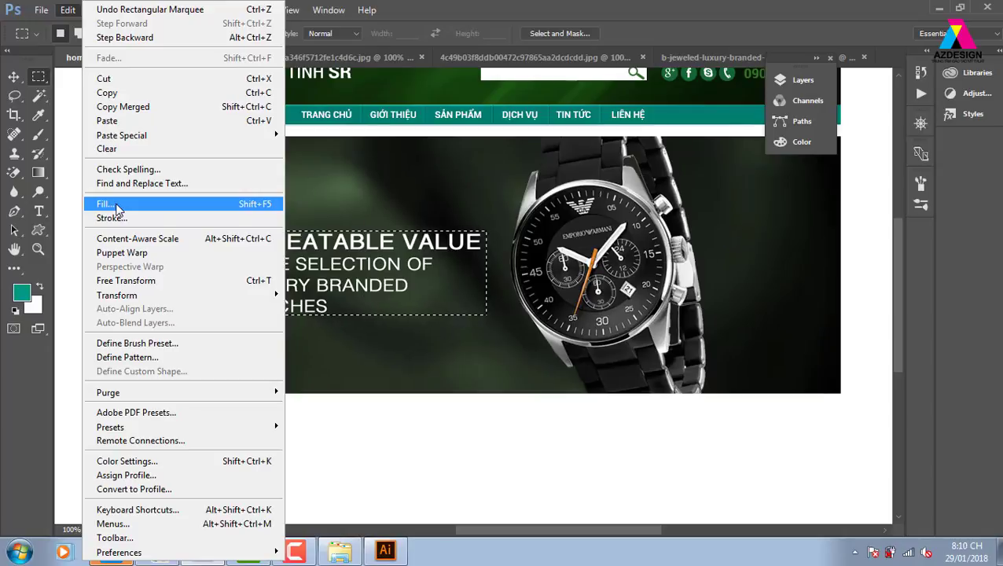
Step: Fill the slogan selection with Content-Aware to erase the 'UNBEATABLE VALUE' text
{"action": "left_click", "coordinate": [116, 208]}
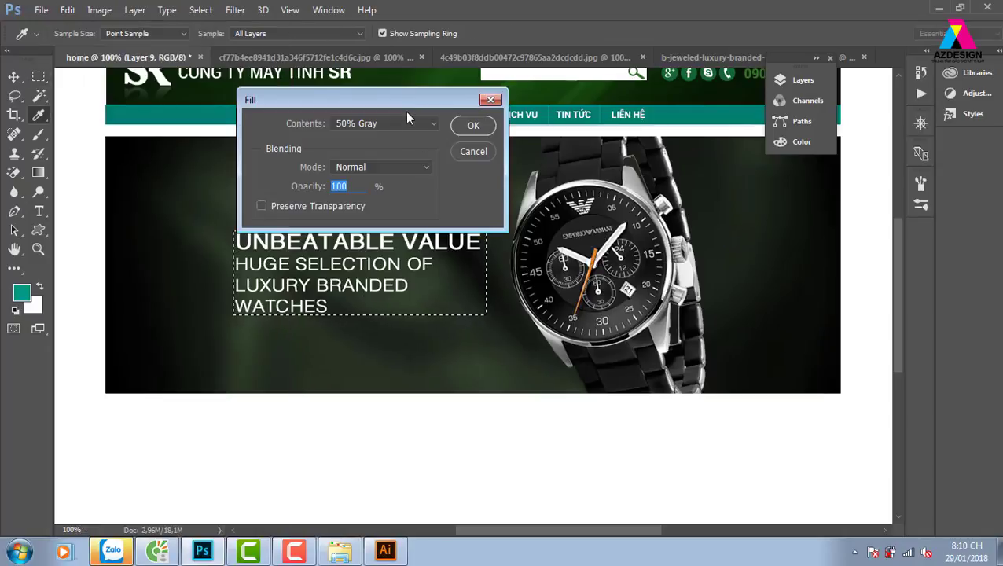
{"action": "left_click_drag", "start_coordinate": [407, 103], "coordinate": [744, 126]}
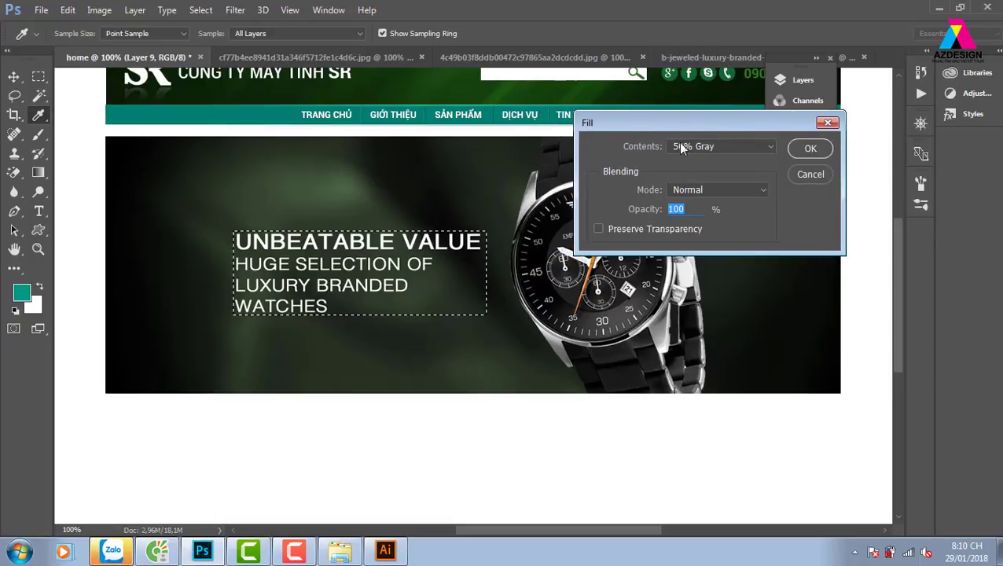
{"action": "left_click", "coordinate": [726, 144]}
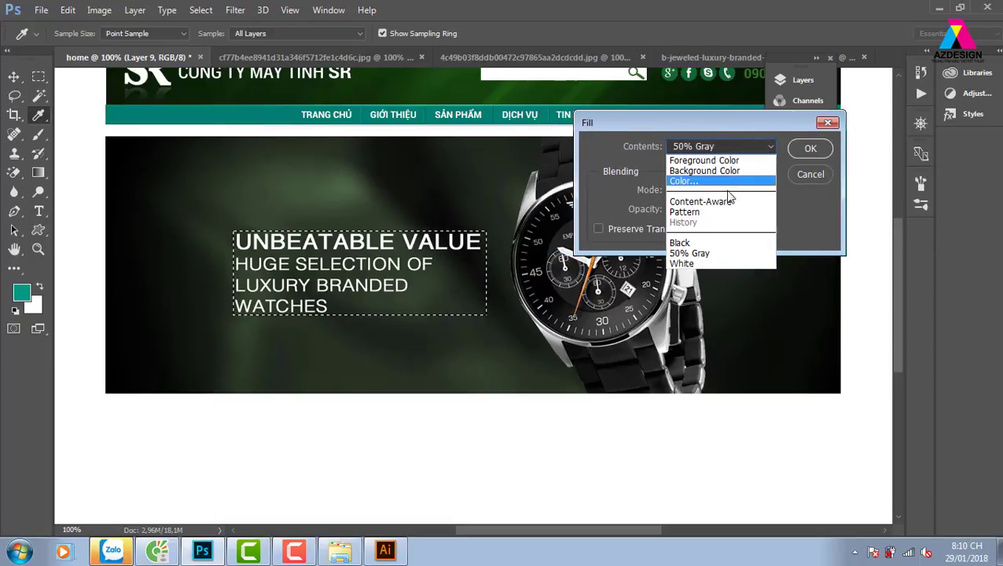
{"action": "left_click", "coordinate": [698, 202]}
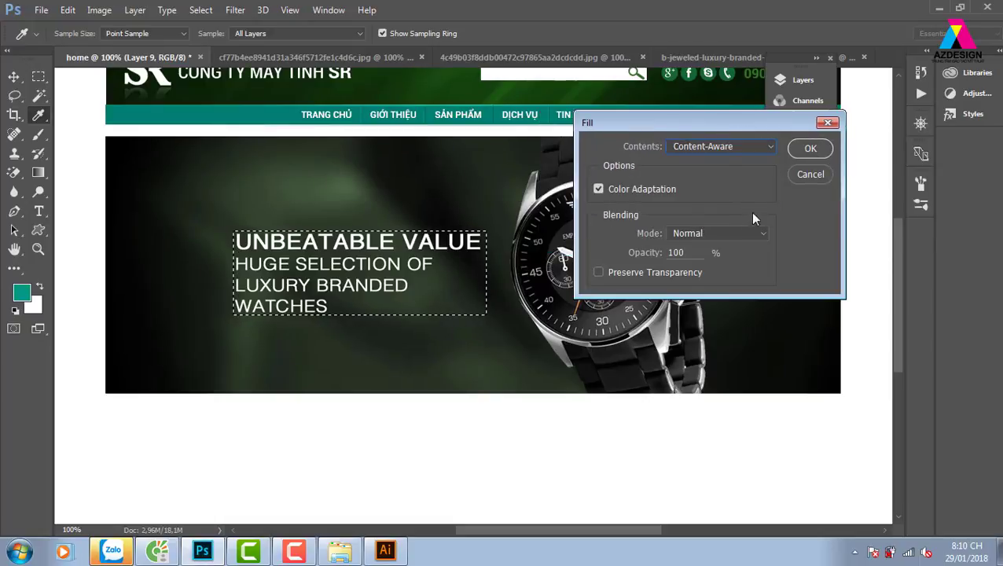
{"action": "left_click", "coordinate": [725, 153]}
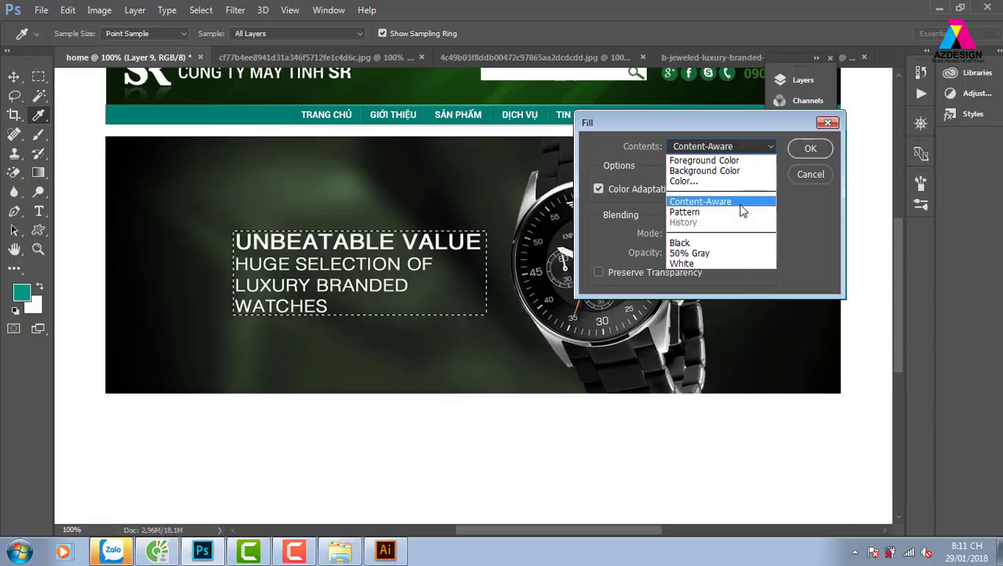
{"action": "left_click", "coordinate": [739, 204]}
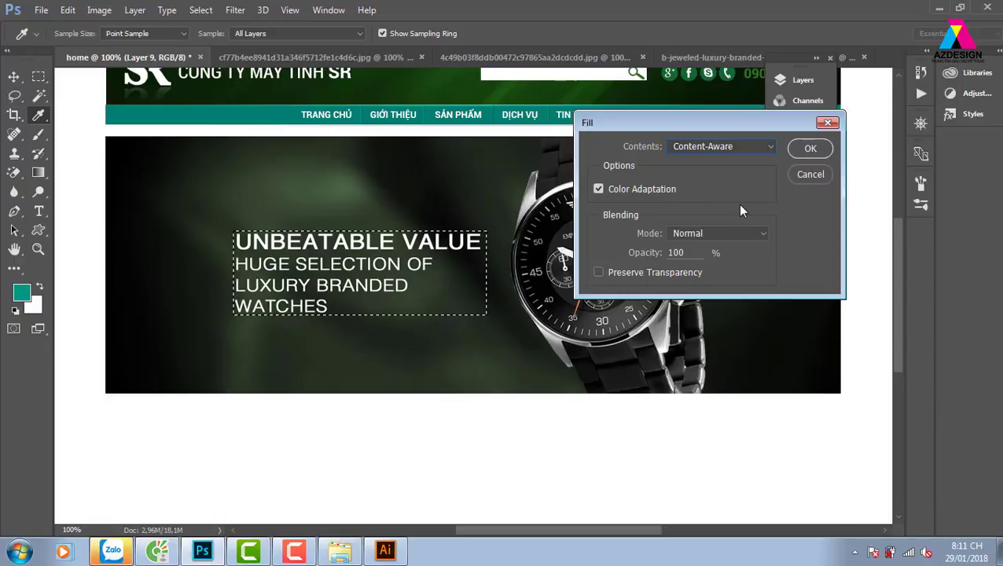
{"action": "left_click", "coordinate": [810, 148]}
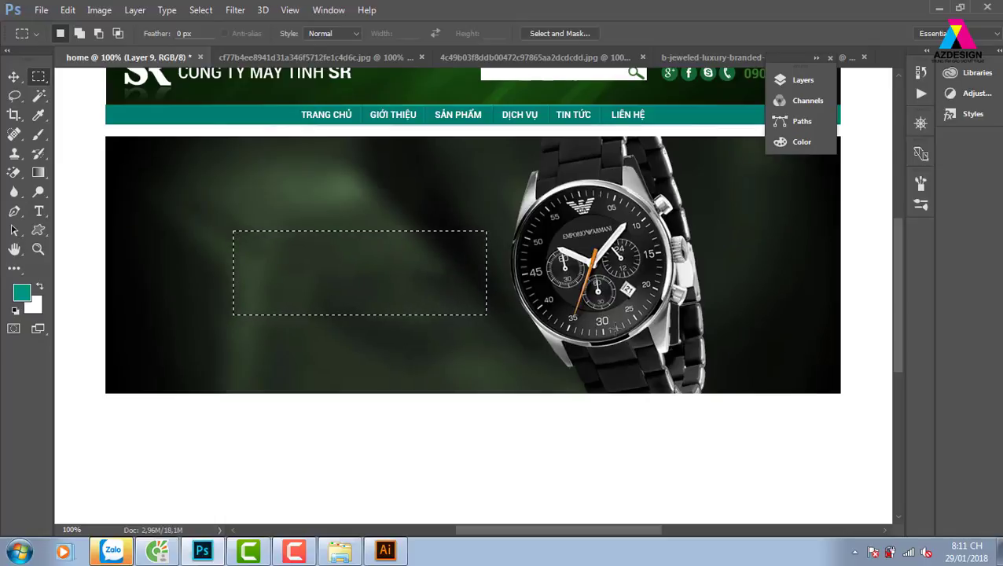
Step: Deselect and draw a wide elliptical selection in the white space below the banner
{"action": "key", "text": "ctrl+d"}
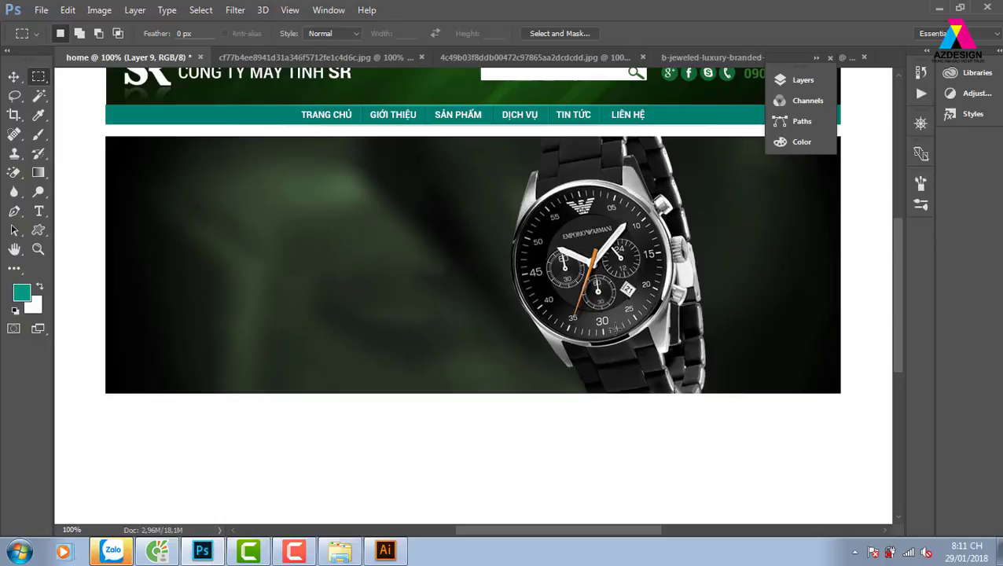
{"action": "right_click", "coordinate": [40, 77]}
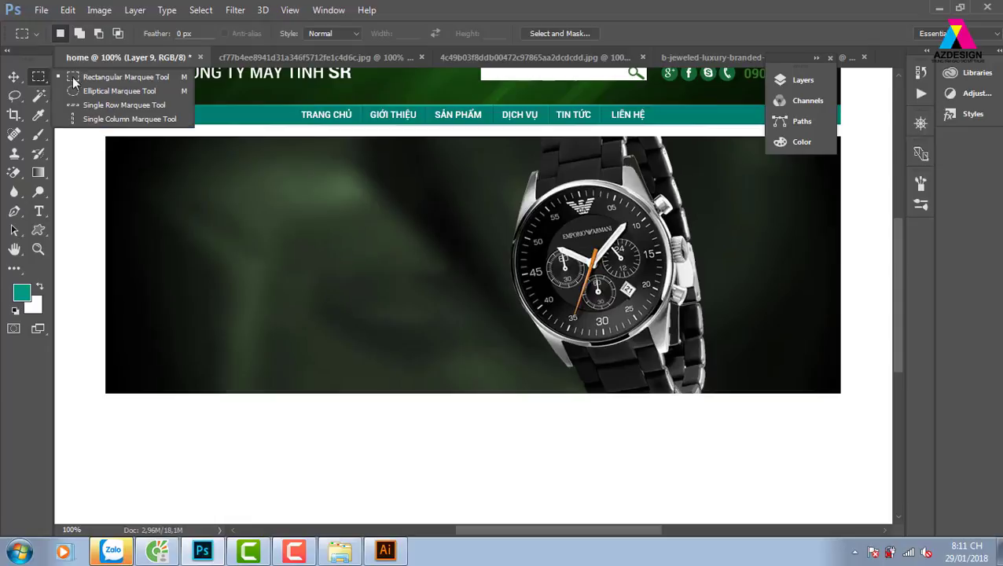
{"action": "left_click", "coordinate": [115, 93]}
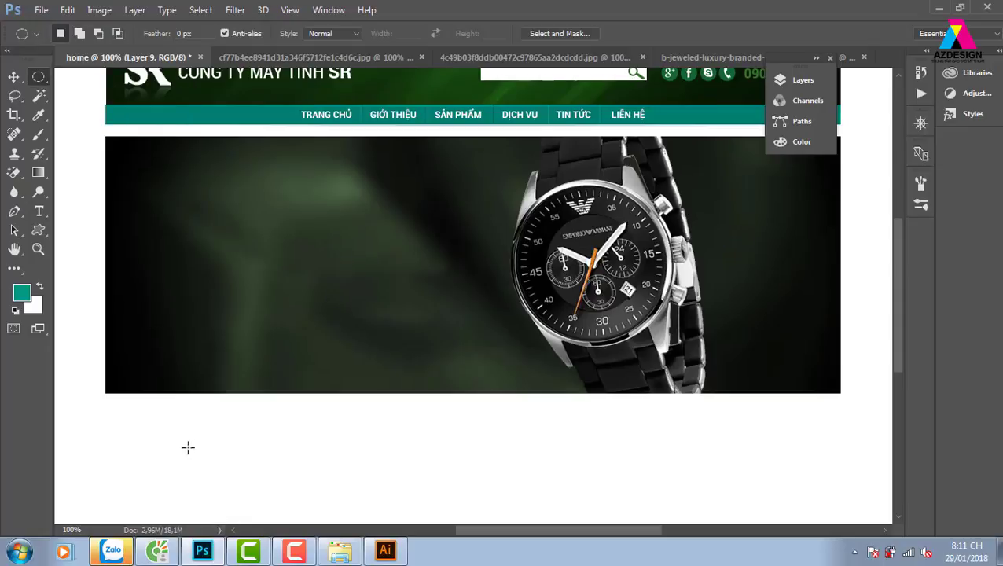
{"action": "mouse_move", "coordinate": [169, 404]}
{"action": "left_mouse_down"}
{"action": "mouse_move", "coordinate": [534, 458]}
{"action": "mouse_move", "coordinate": [800, 463]}
{"action": "left_mouse_up"}
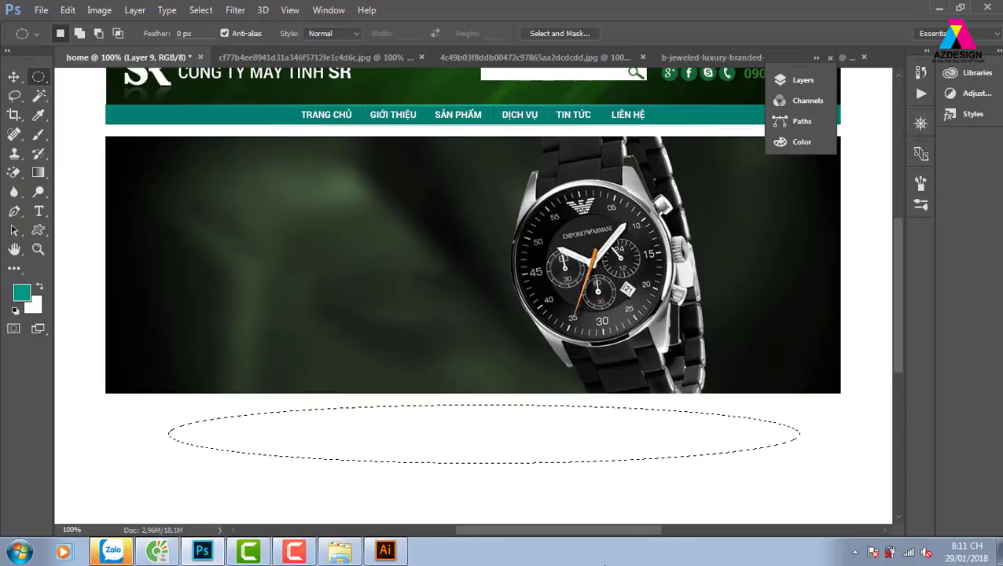
Step: Feather the elliptical selection with a radius of 50
{"action": "key", "text": "shift+F6"}
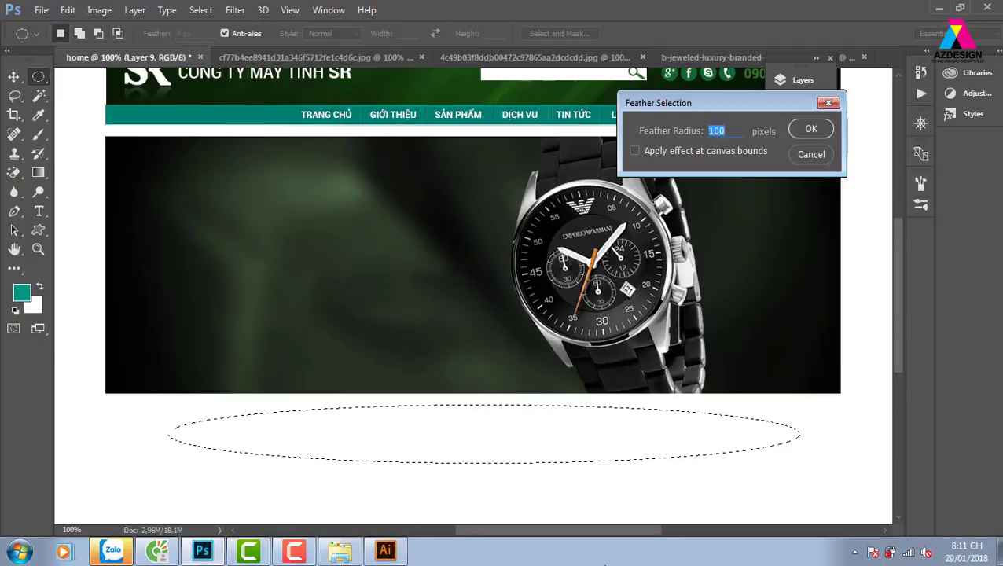
{"action": "type", "text": "50"}
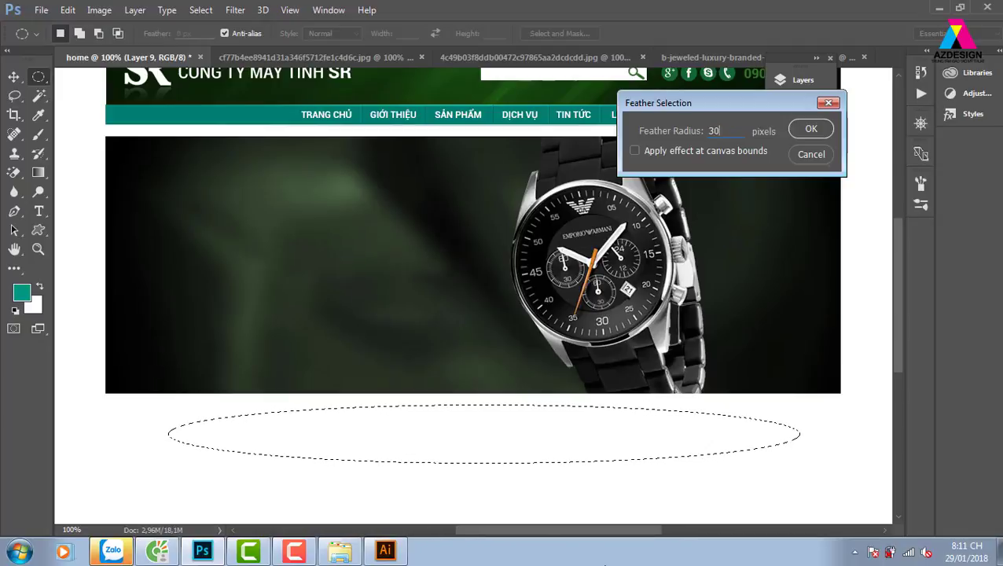
{"action": "key", "text": "Return"}
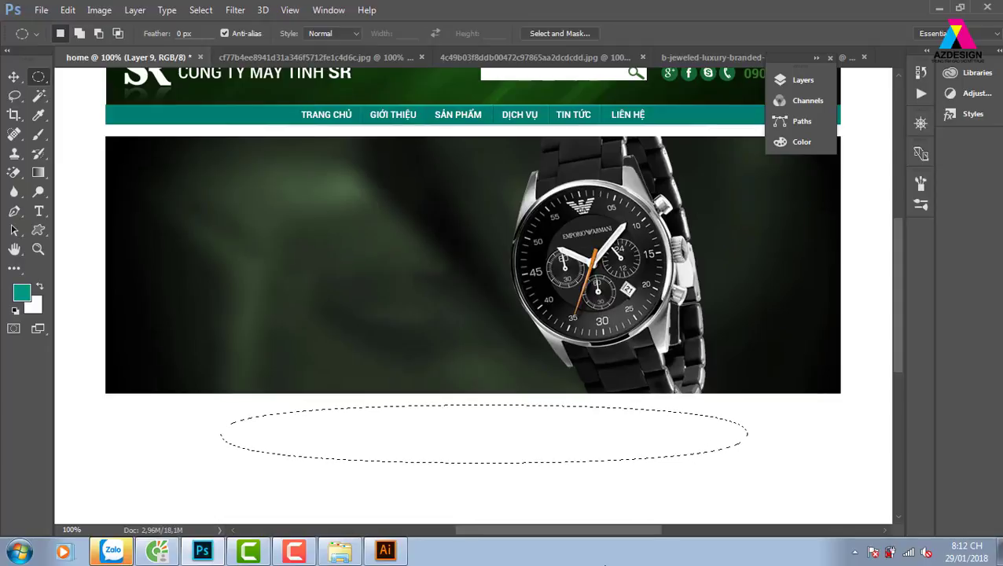
Step: Fill the feathered ellipse on new Layer 10, deselect, and desaturate it to gray
{"action": "key", "text": "F7"}
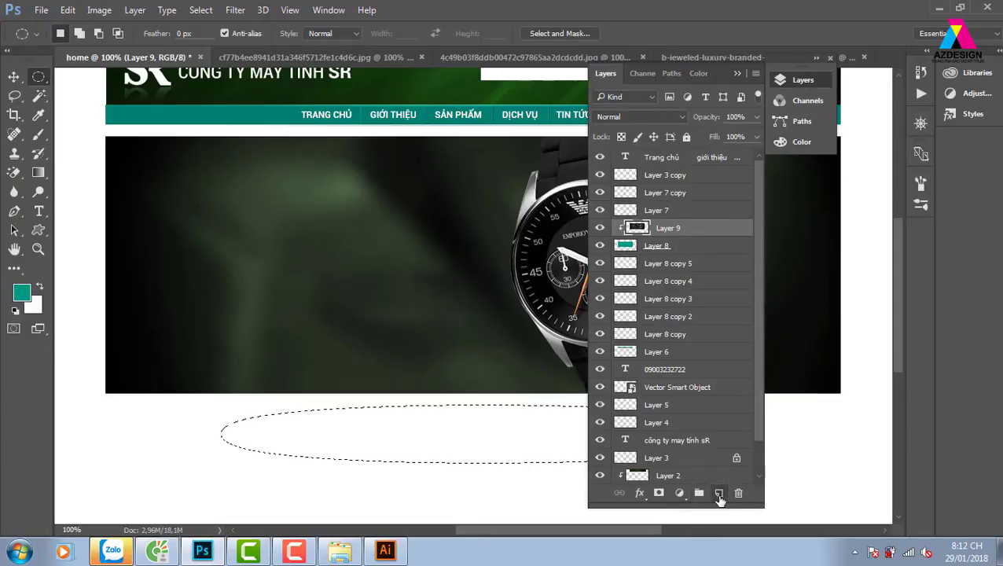
{"action": "left_click", "coordinate": [718, 494]}
{"action": "left_click", "coordinate": [737, 74]}
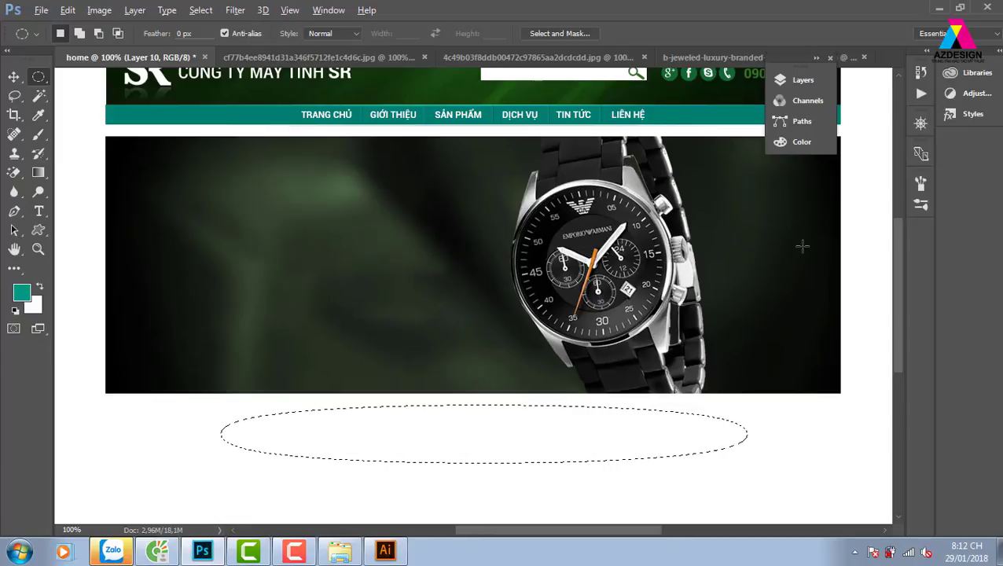
{"action": "key", "text": "alt+BackSpace"}
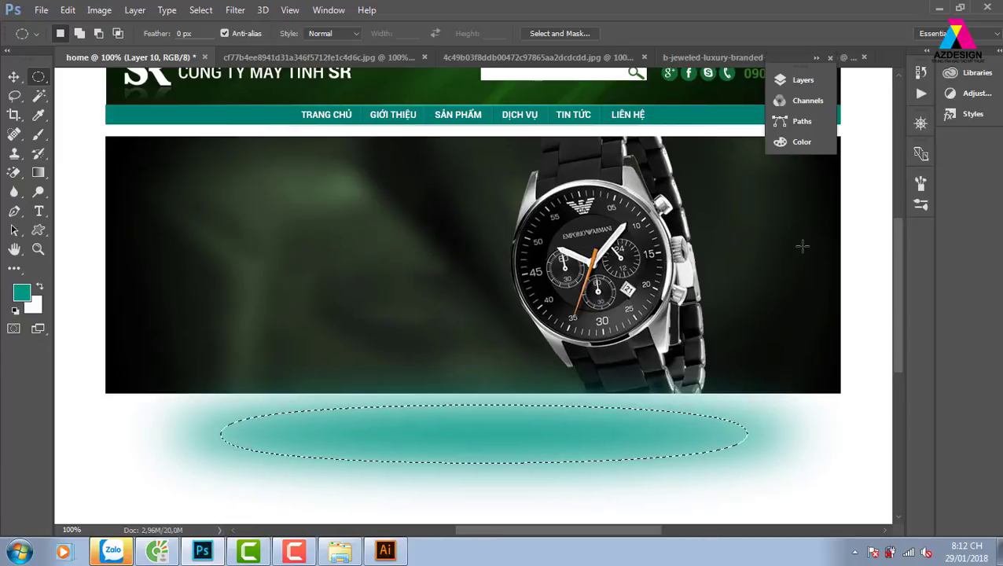
{"action": "key", "text": "ctrl+d"}
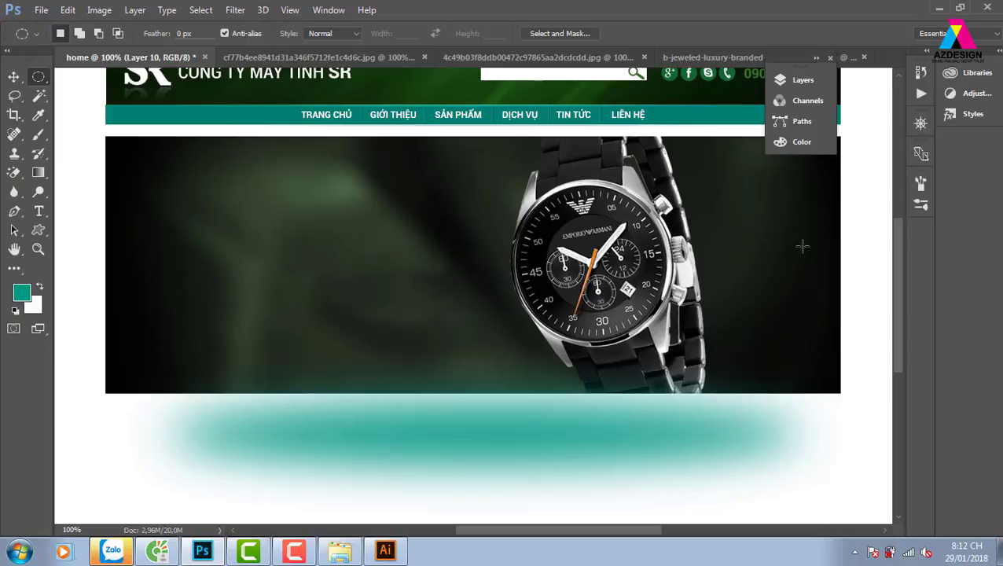
{"action": "key", "text": "ctrl+shift+u"}
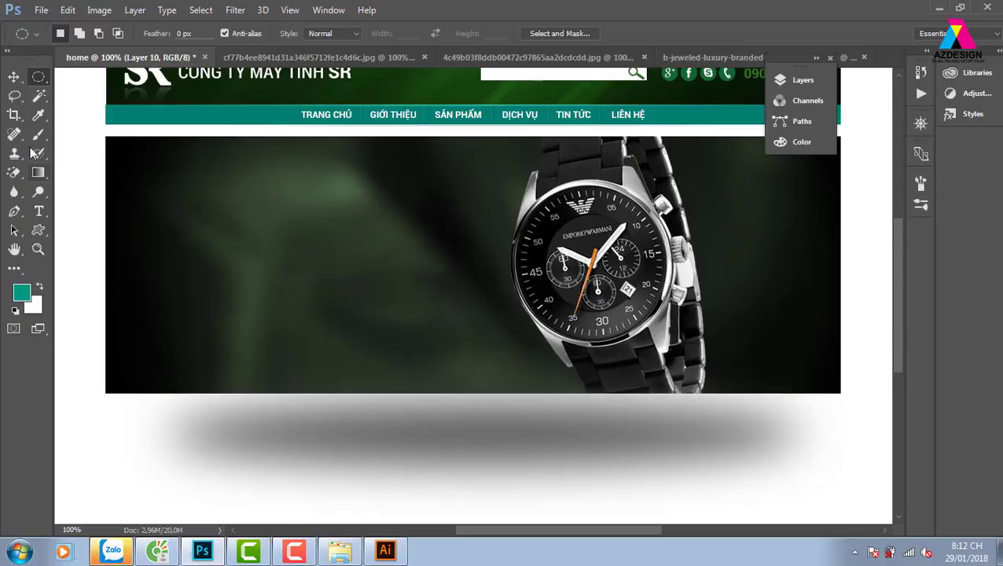
Step: Delete the upper half of the gray shadow with a rectangular selection, then deselect
{"action": "right_click", "coordinate": [41, 77]}
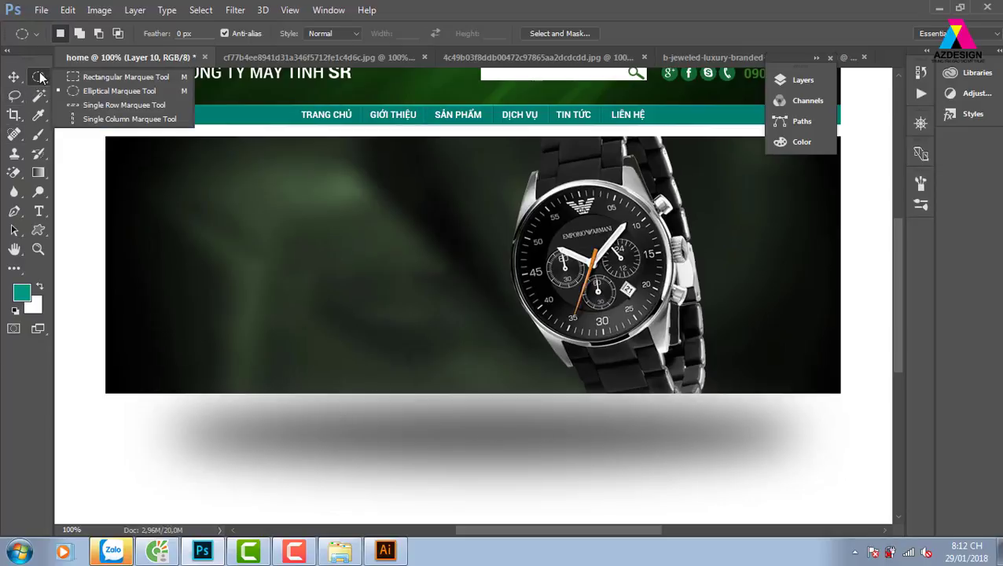
{"action": "left_click", "coordinate": [113, 79]}
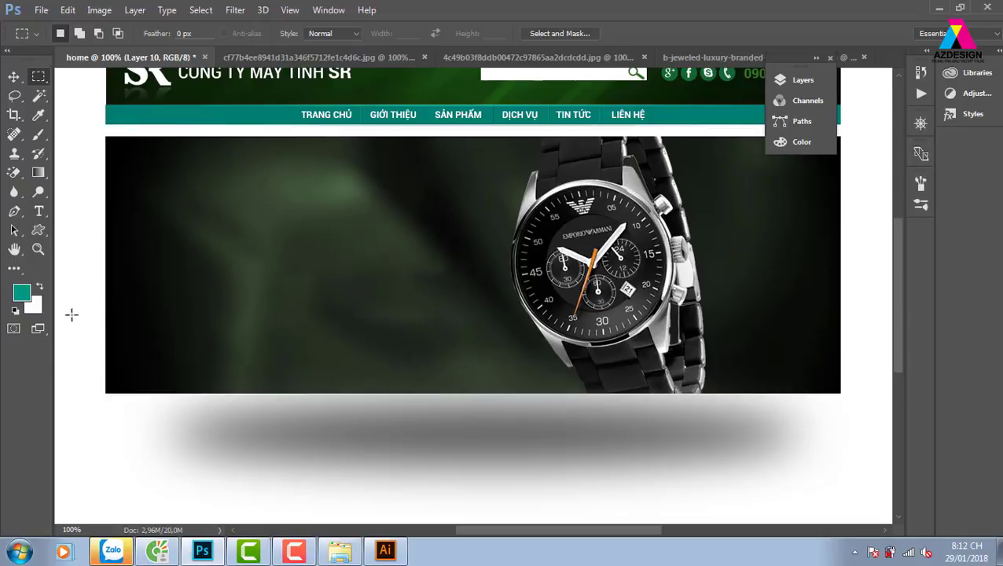
{"action": "mouse_move", "coordinate": [70, 309]}
{"action": "left_mouse_down"}
{"action": "mouse_move", "coordinate": [430, 398]}
{"action": "mouse_move", "coordinate": [858, 465]}
{"action": "left_mouse_up"}
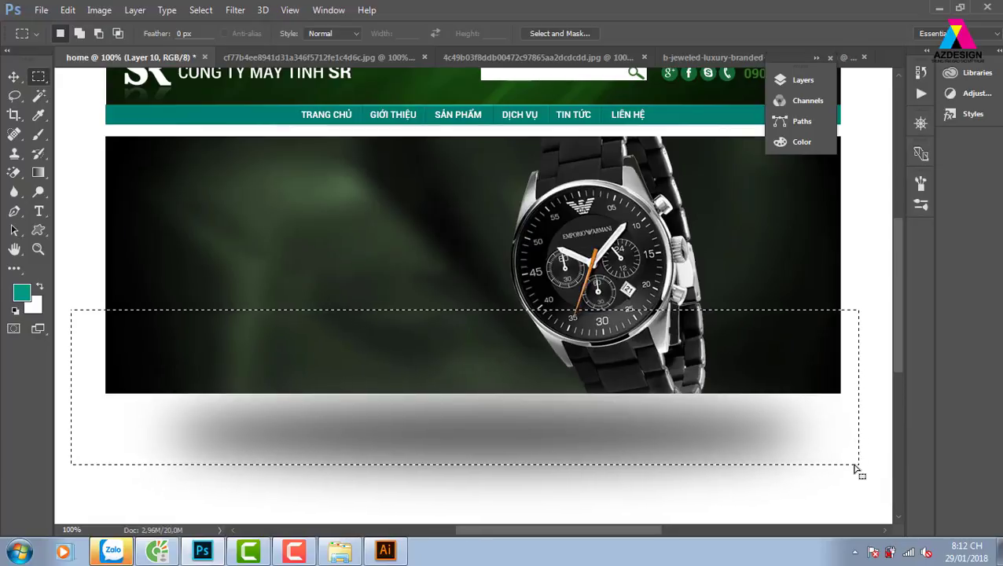
{"action": "key", "text": "Delete"}
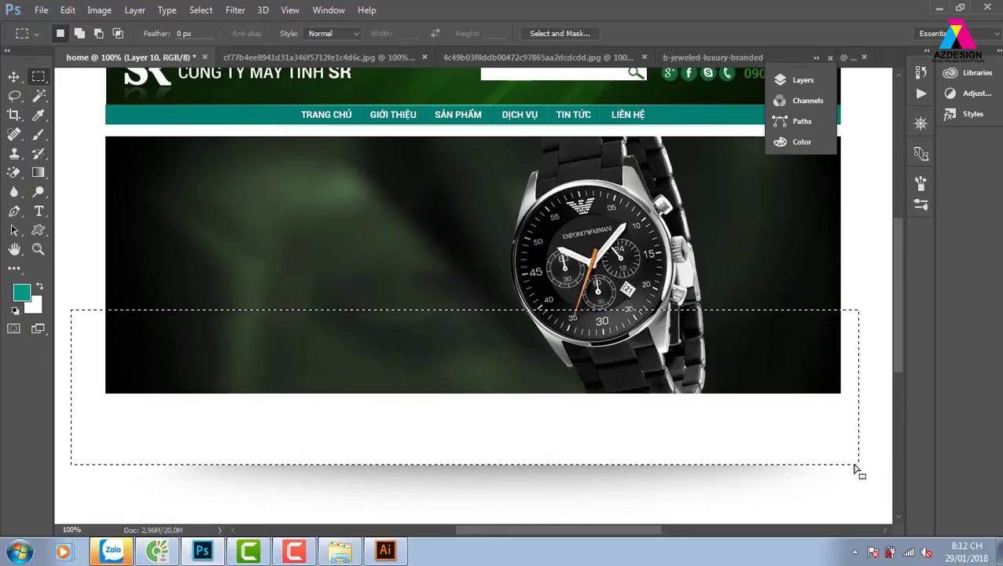
{"action": "key", "text": "ctrl+d"}
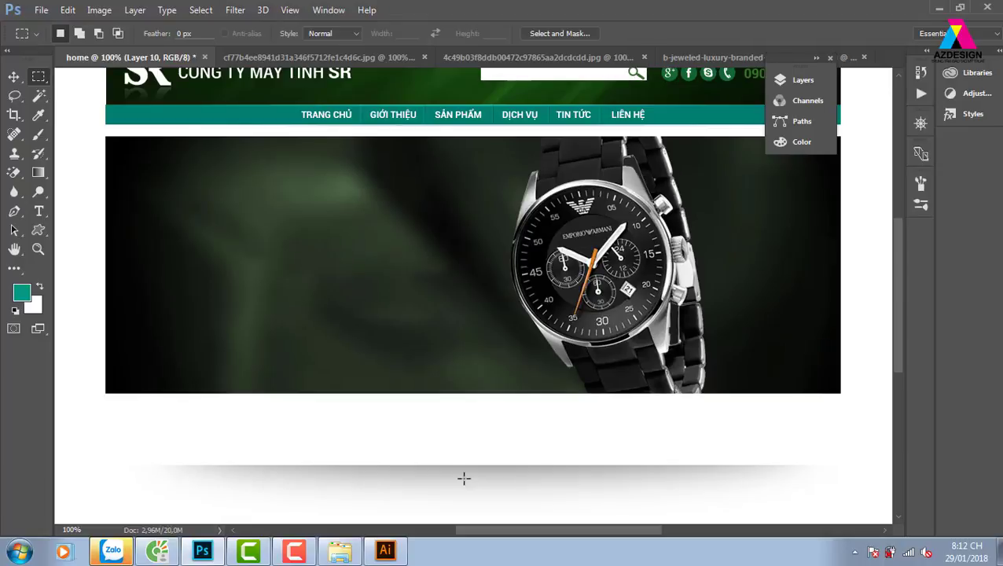
Step: Drag the gray shadow up and nudge it until it touches the banner's bottom edge
{"action": "left_click", "coordinate": [13, 77]}
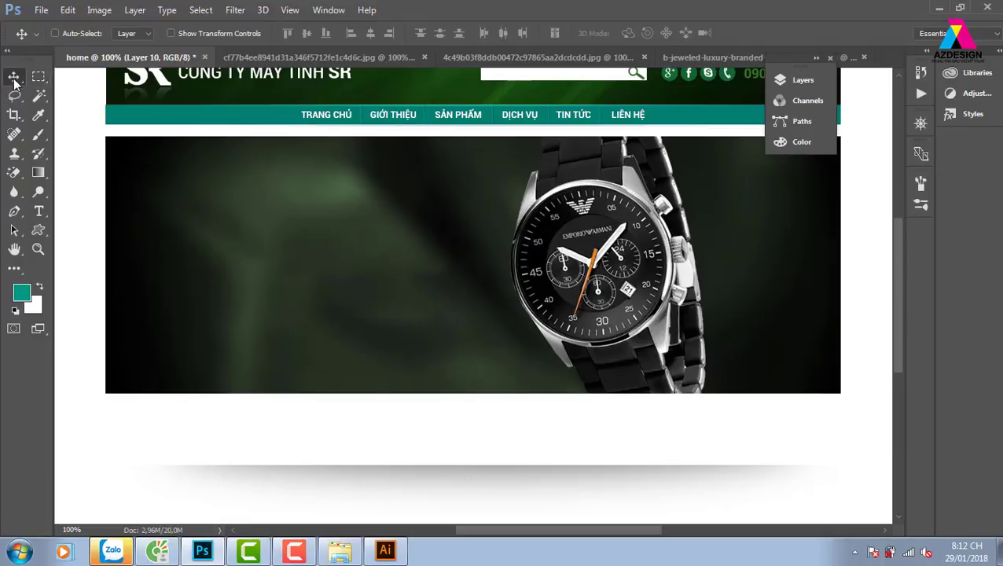
{"action": "left_click_drag", "start_coordinate": [495, 475], "coordinate": [493, 412]}
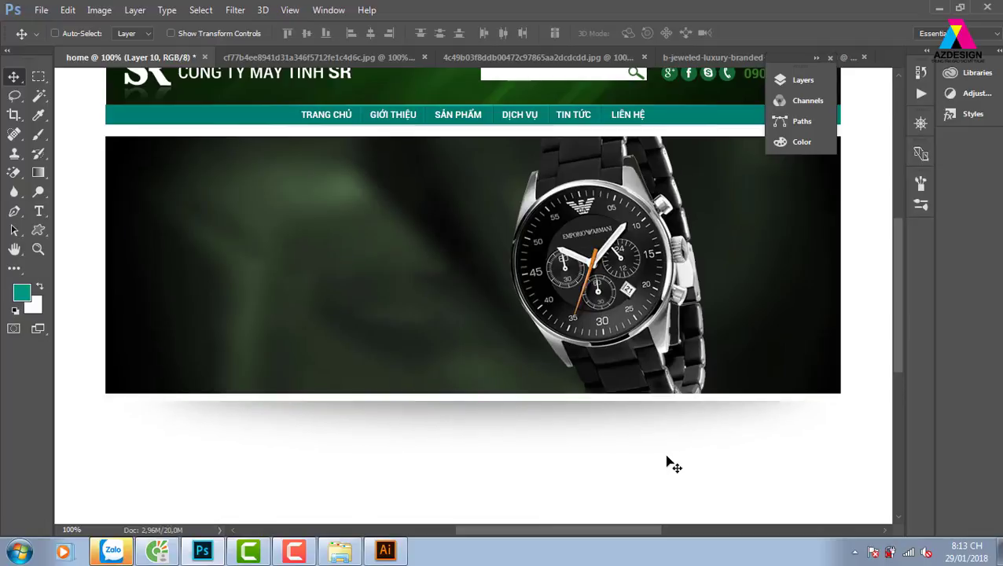
{"action": "key", "text": "Up"}
{"action": "key", "text": "Up"}
{"action": "key", "text": "Up"}
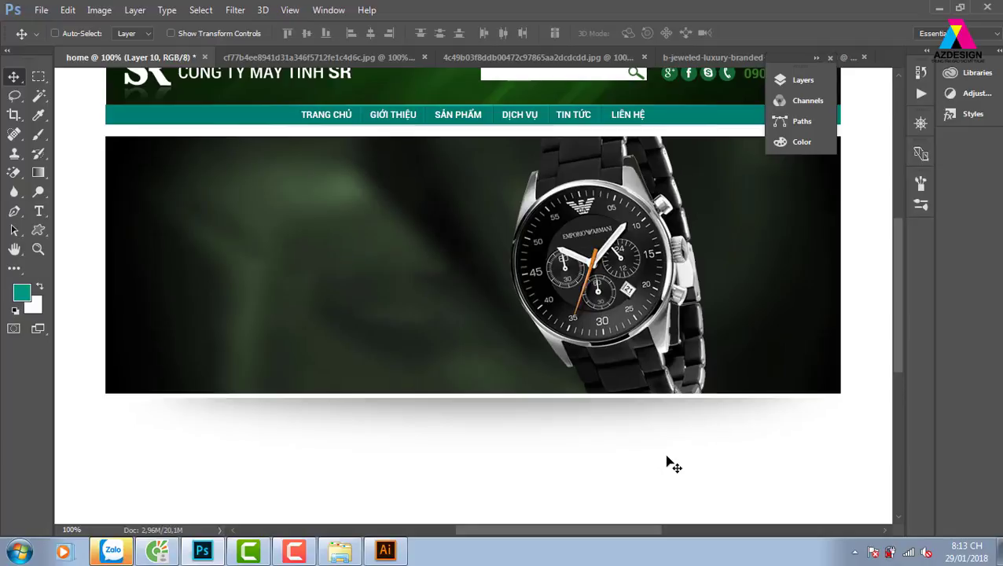
{"action": "key", "text": "Up"}
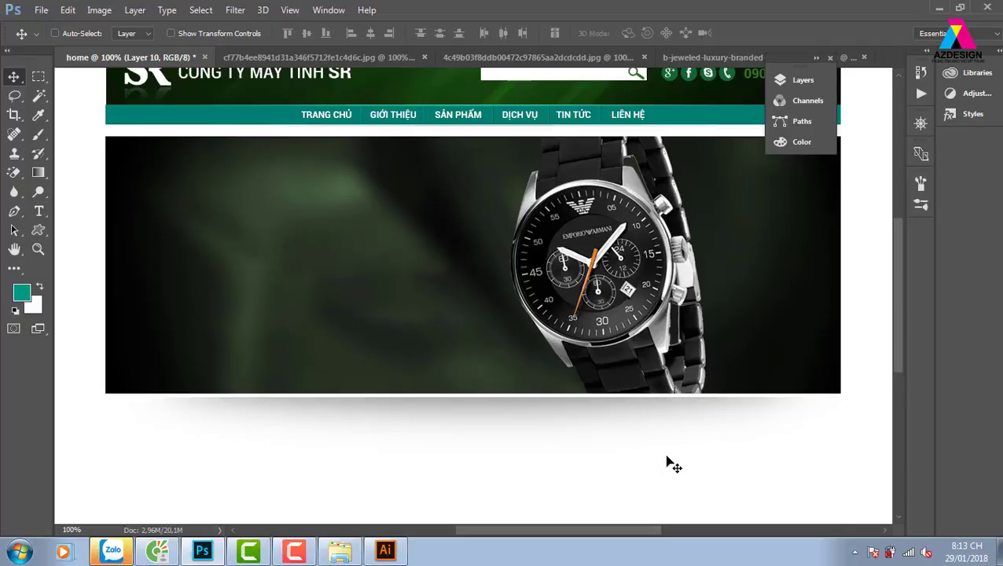